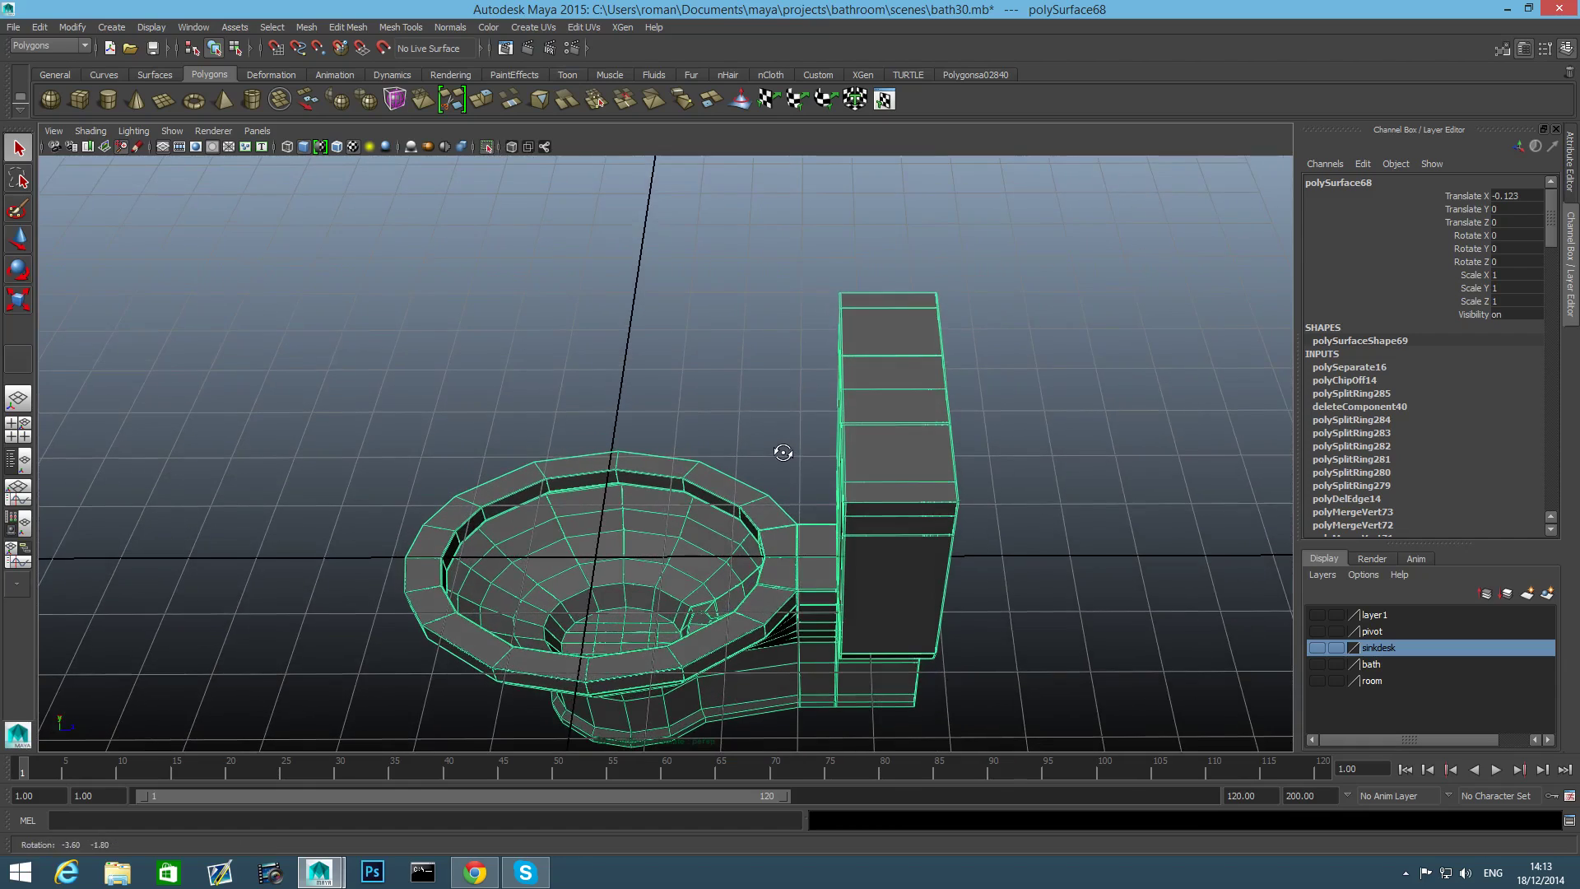
Insert a lengthwise edge loop down the middle of the toilet tank's top surface.
{"action": "mouse_move", "coordinate": [925, 398]}
{"action": "right_mouse_down"}
{"action": "mouse_move", "coordinate": [934, 356]}
{"action": "mouse_move", "coordinate": [912, 359]}
{"action": "mouse_move", "coordinate": [940, 411]}
{"action": "right_mouse_up"}
{"action": "left_click", "coordinate": [919, 362]}
{"action": "scroll", "coordinate": [941, 418], "scroll_direction": "up", "scroll_amount": 10}
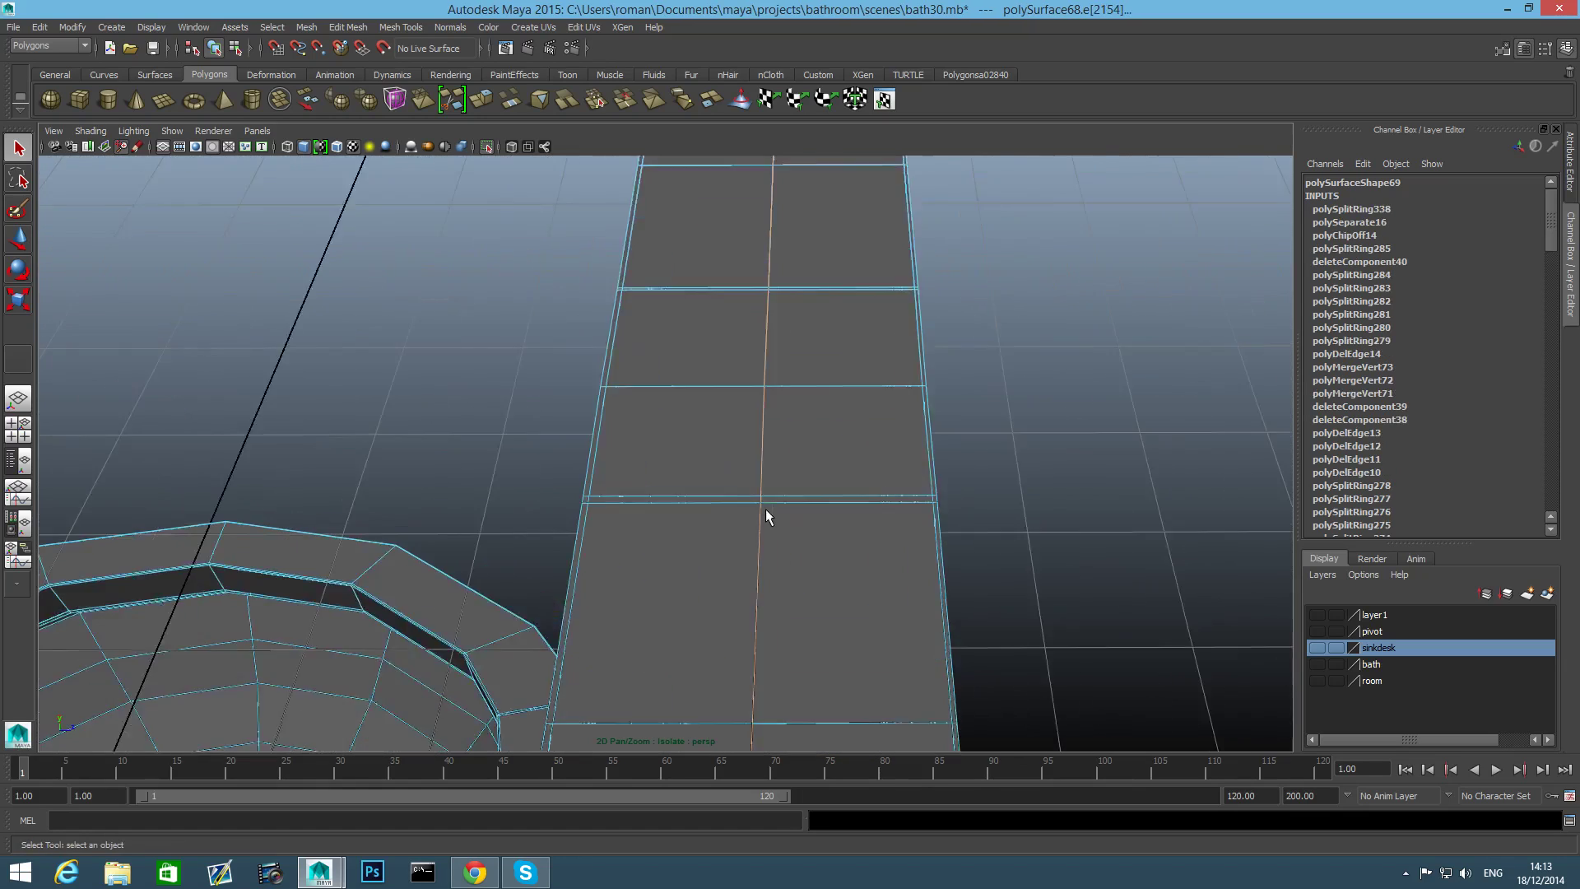
{"action": "middle_click_drag", "start_coordinate": [807, 492], "coordinate": [827, 525], "text": "alt"}
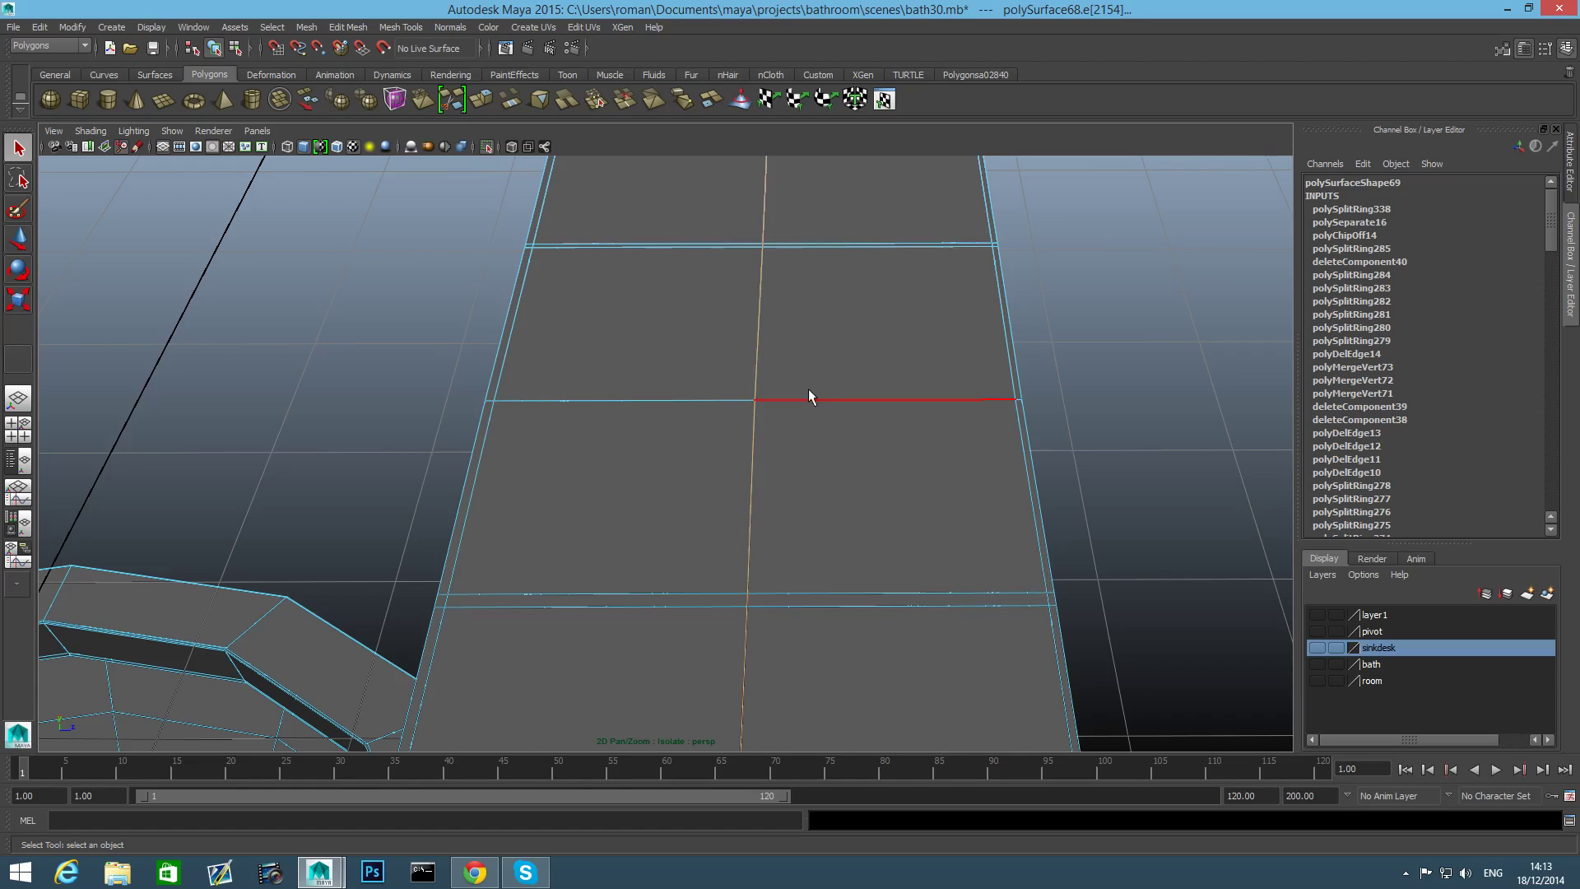
Chamfer the vertex where the new centre loop crosses the middle cross edge of the tank top, forming a diamond-shaped face.
{"action": "right_click_drag", "start_coordinate": [679, 378], "coordinate": [643, 400]}
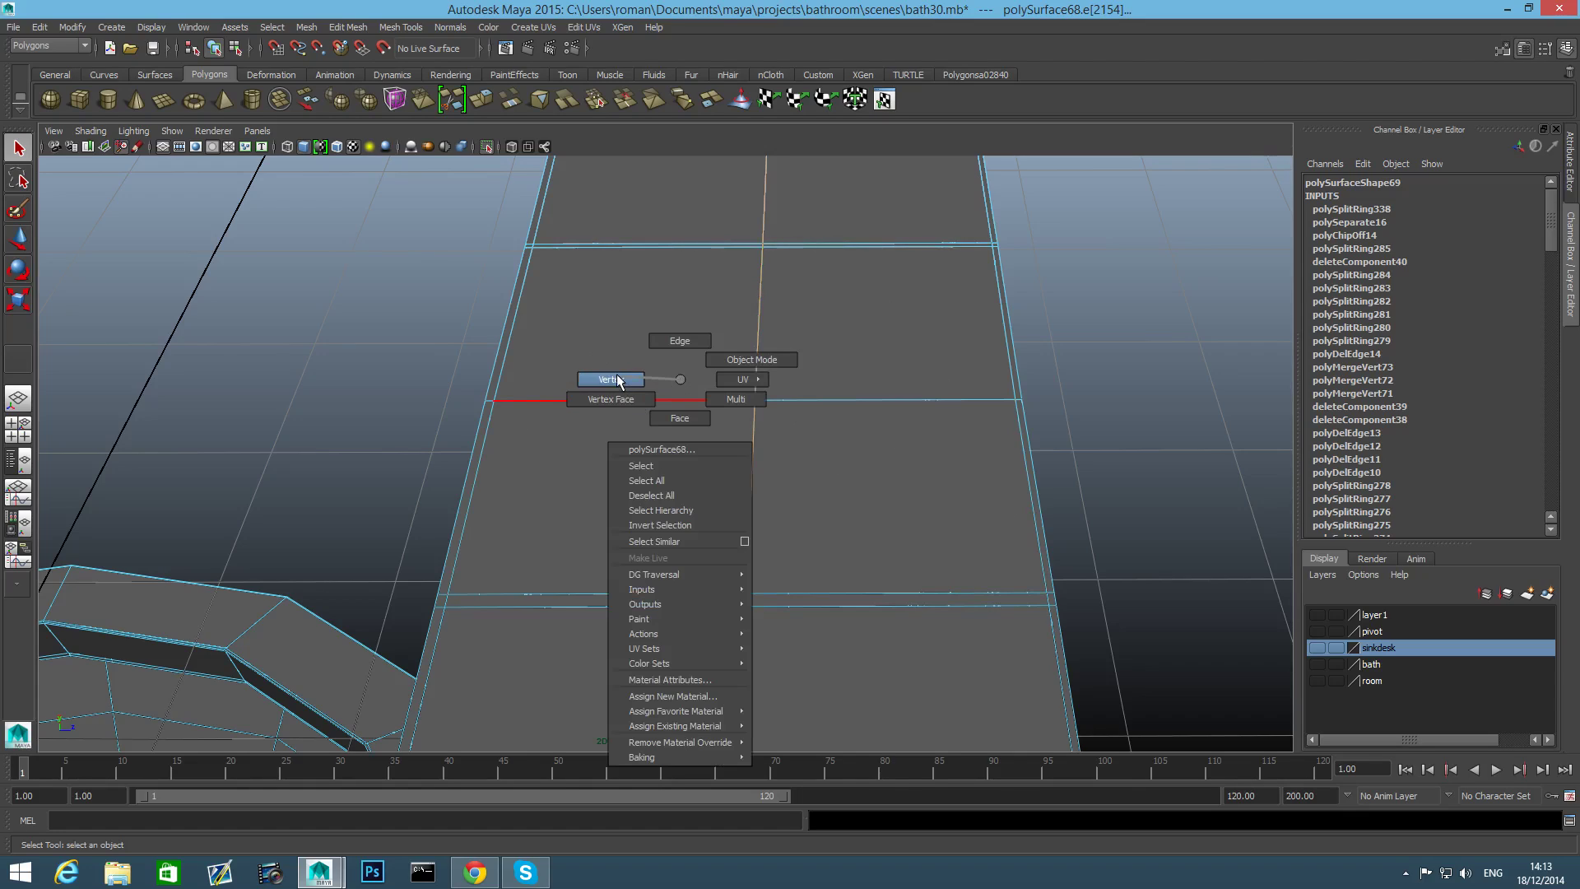
{"action": "left_click", "coordinate": [619, 380]}
{"action": "left_click", "coordinate": [754, 400]}
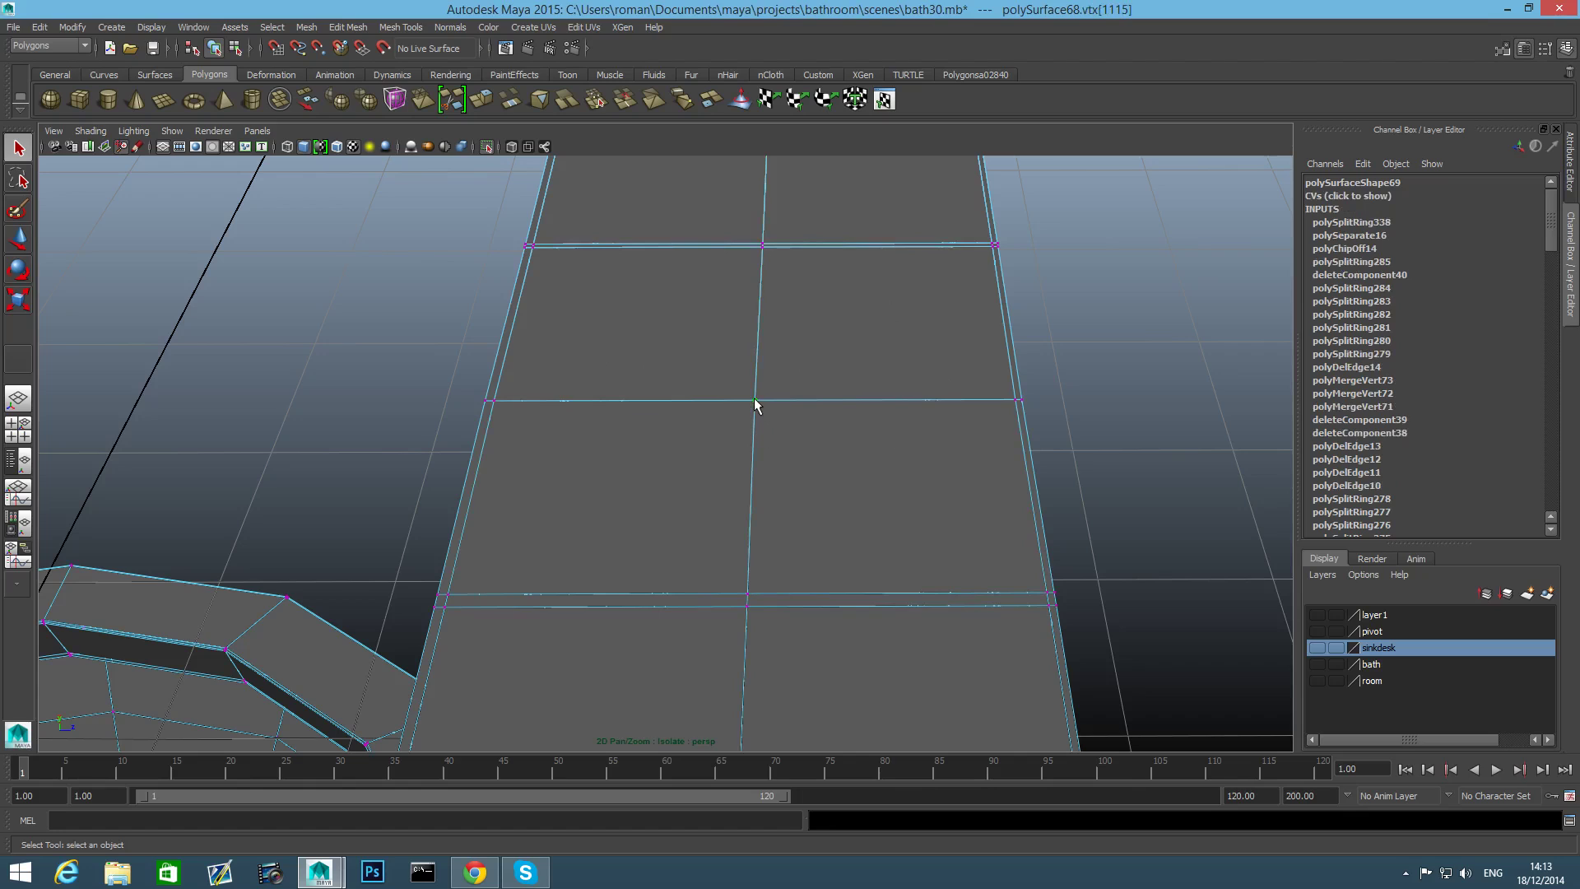
{"action": "right_click_drag", "start_coordinate": [753, 398], "coordinate": [787, 398], "text": "shift"}
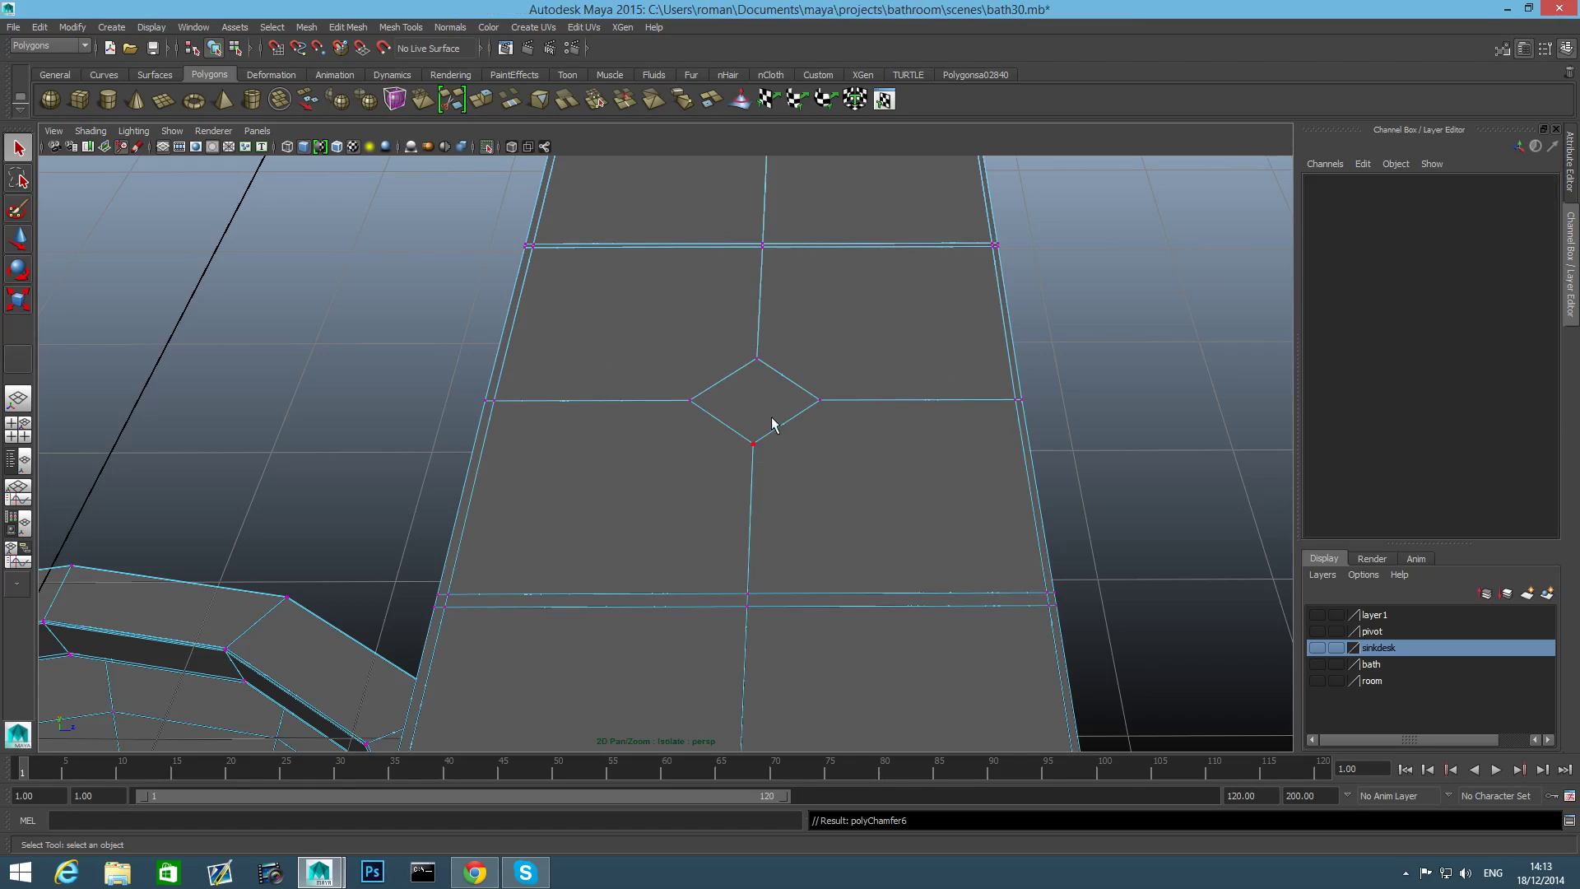
With Multi-Cut, connect the middle section's far corner on the side away from the bowl to the midpoint of the diamond's facing edge.
{"action": "left_click_drag", "start_coordinate": [768, 422], "coordinate": [831, 492], "text": "alt"}
{"action": "right_click_drag", "start_coordinate": [831, 492], "coordinate": [782, 566], "text": "alt"}
{"action": "middle_click_drag", "start_coordinate": [786, 615], "coordinate": [818, 476], "text": "alt"}
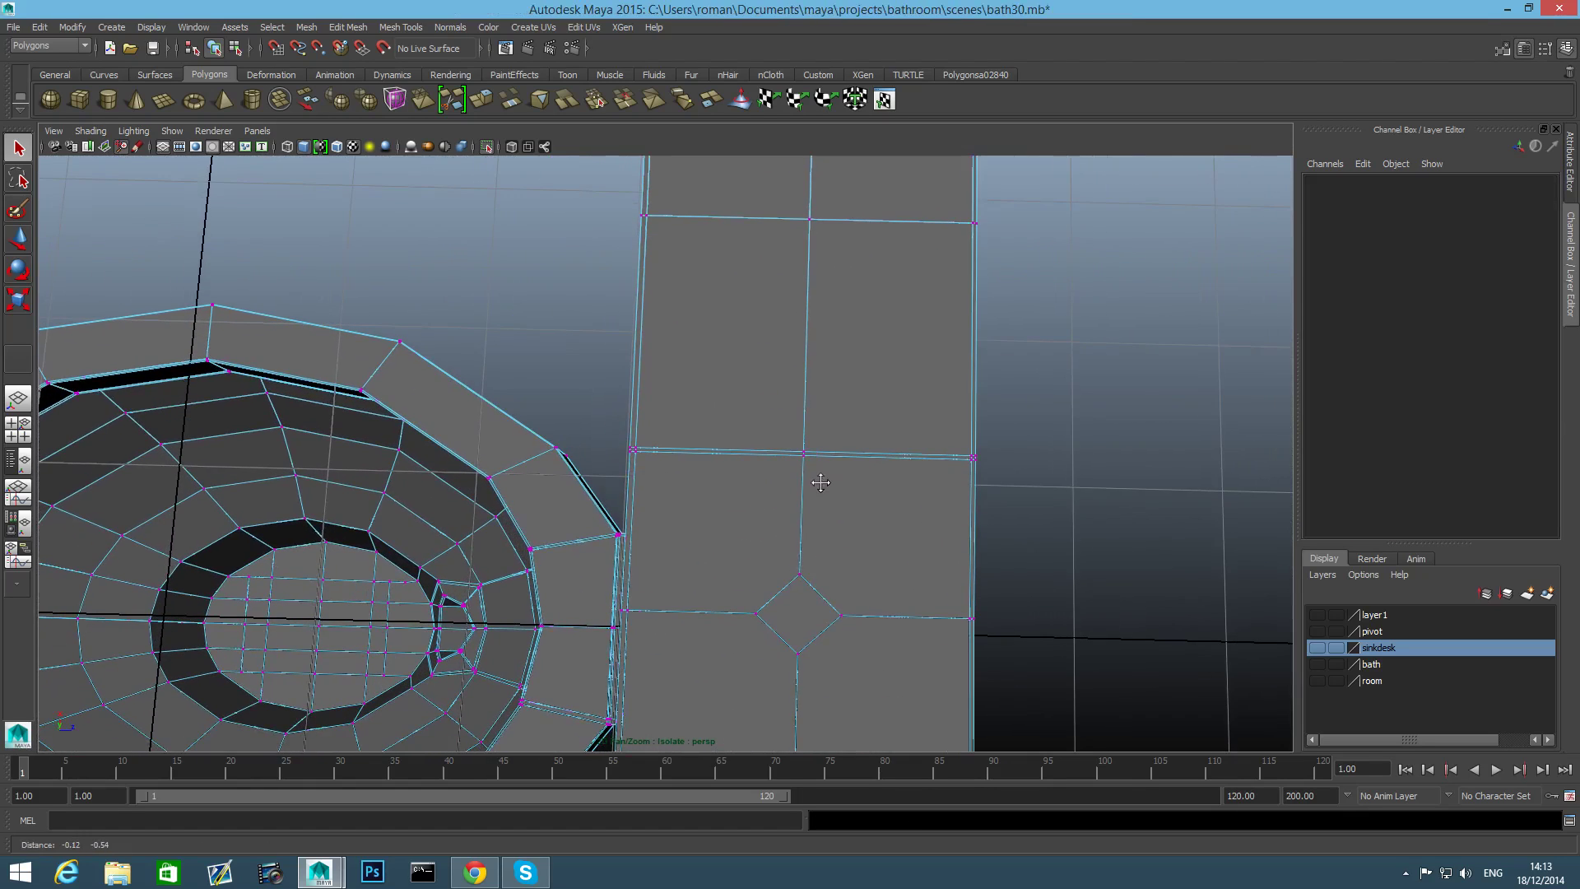
{"action": "middle_click_drag", "start_coordinate": [844, 683], "coordinate": [836, 575], "text": "alt"}
{"action": "left_click_drag", "start_coordinate": [825, 603], "coordinate": [830, 610], "text": "alt"}
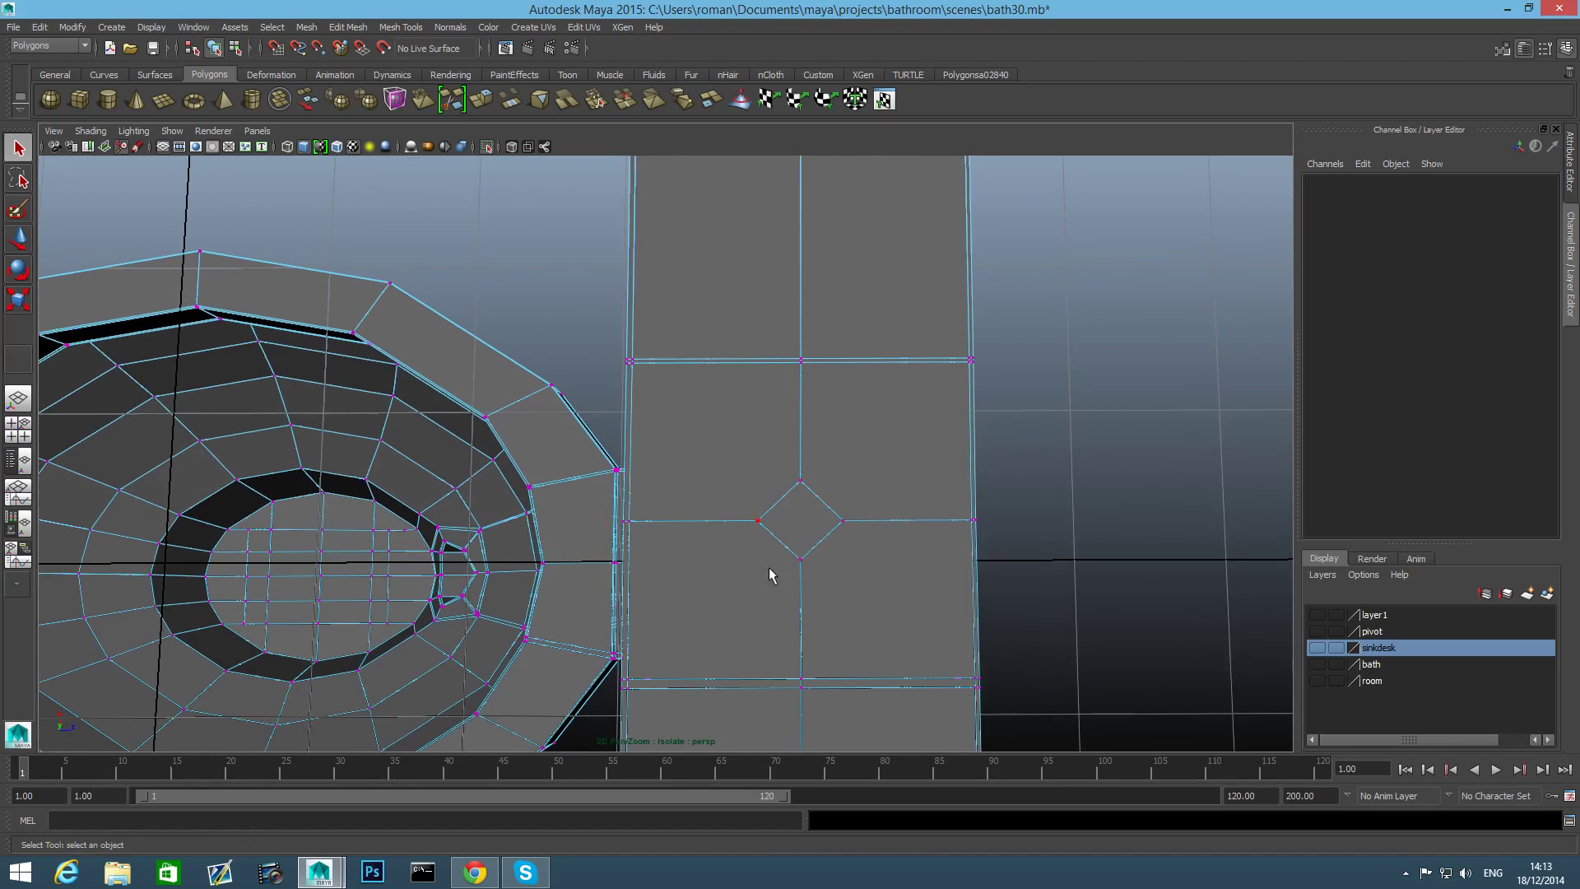
{"action": "right_click_drag", "start_coordinate": [795, 494], "coordinate": [796, 529]}
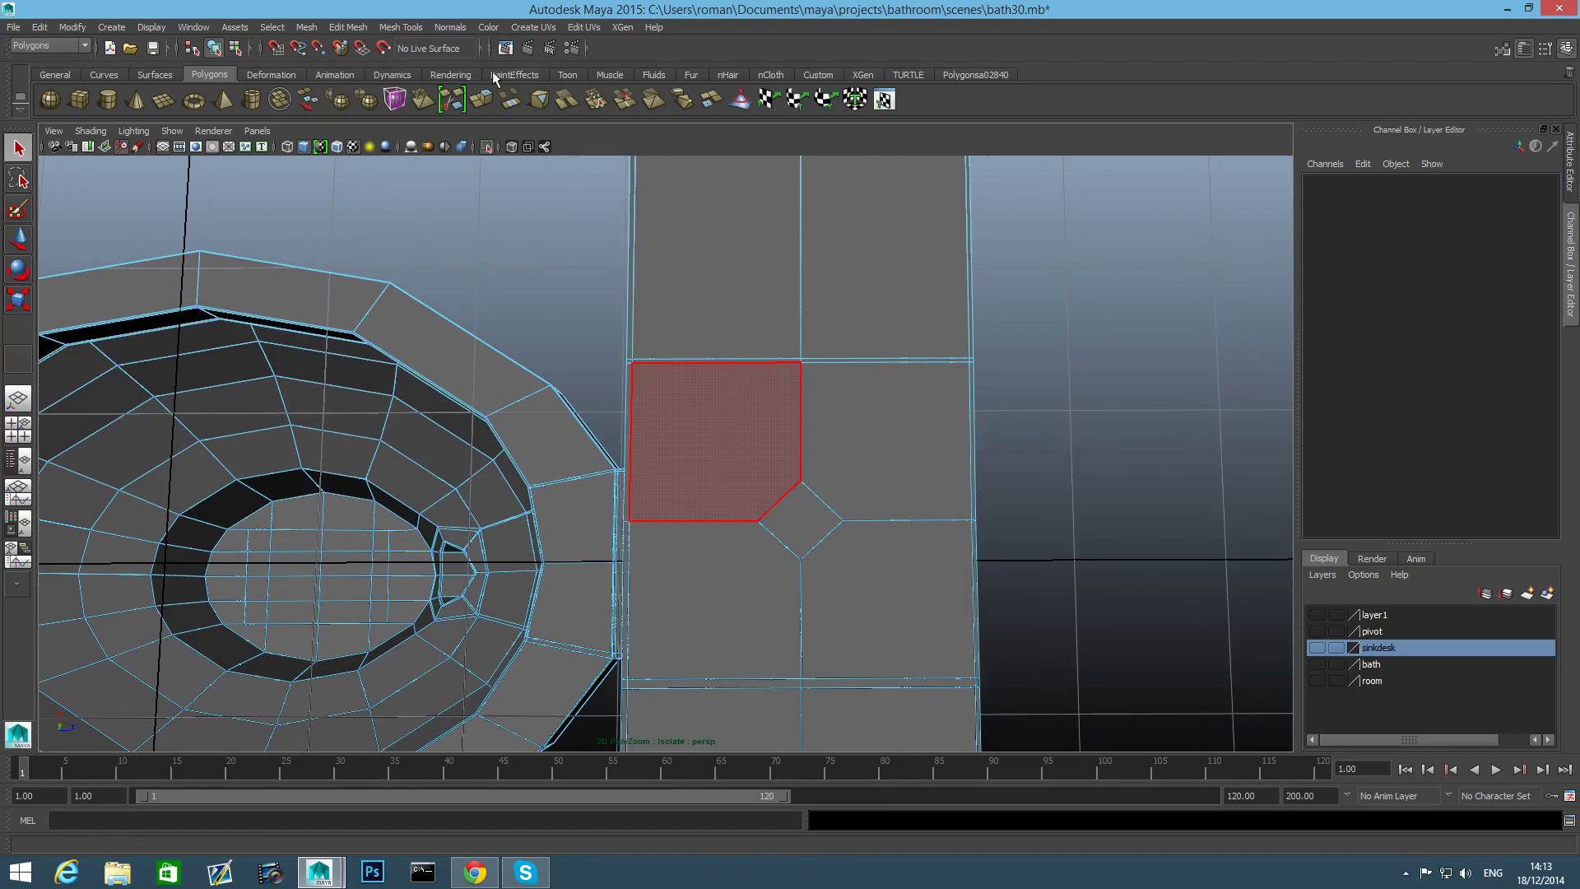
{"action": "left_click", "coordinate": [418, 26]}
{"action": "left_click", "coordinate": [434, 276]}
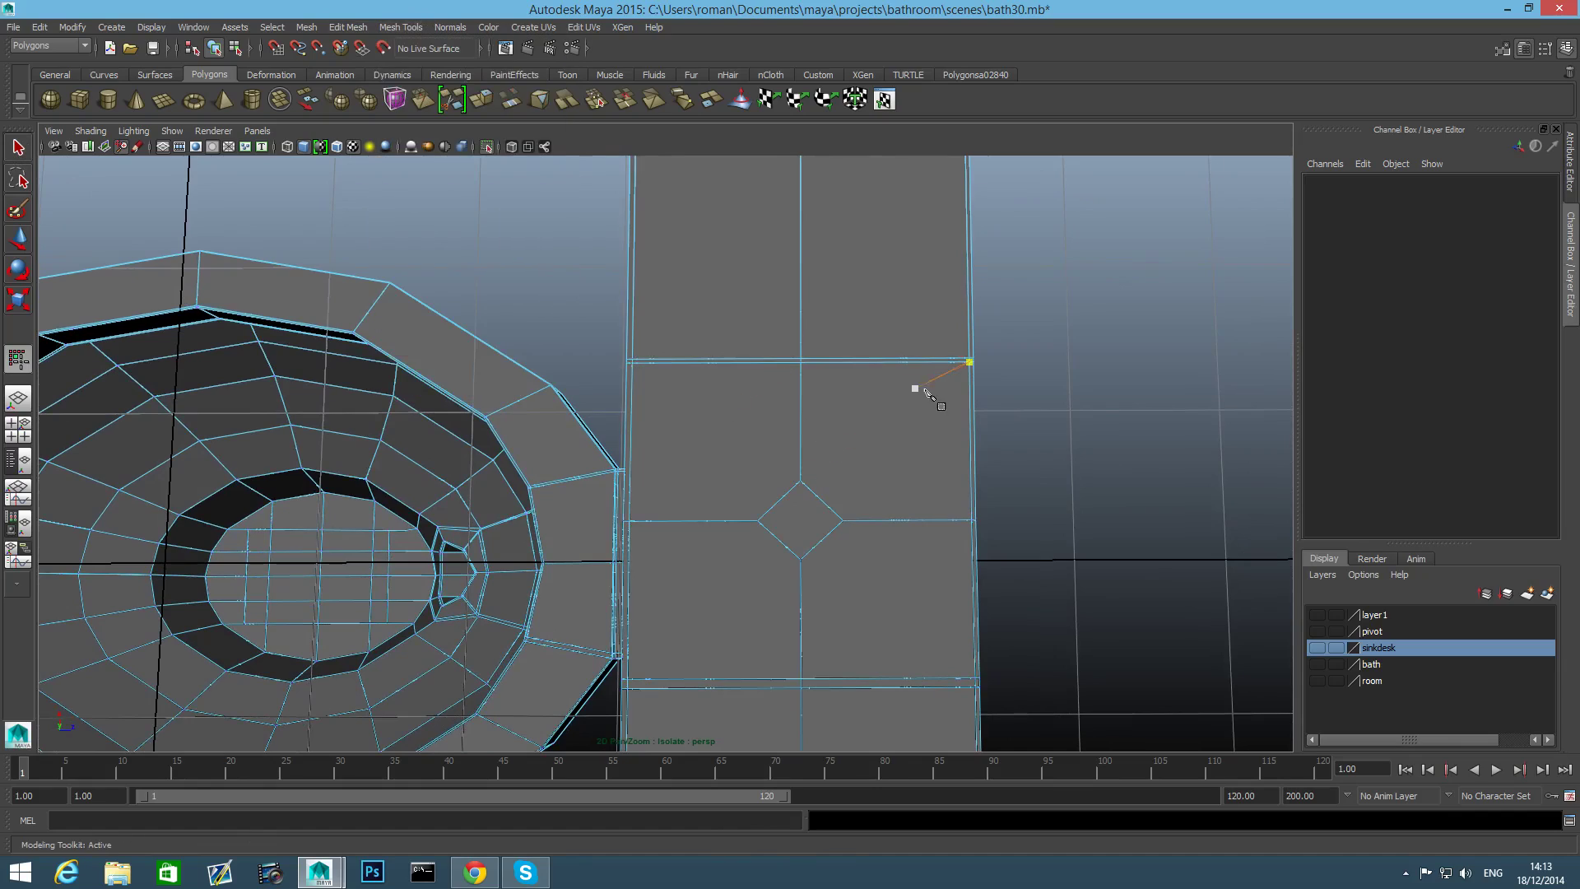
{"action": "left_click", "coordinate": [968, 362]}
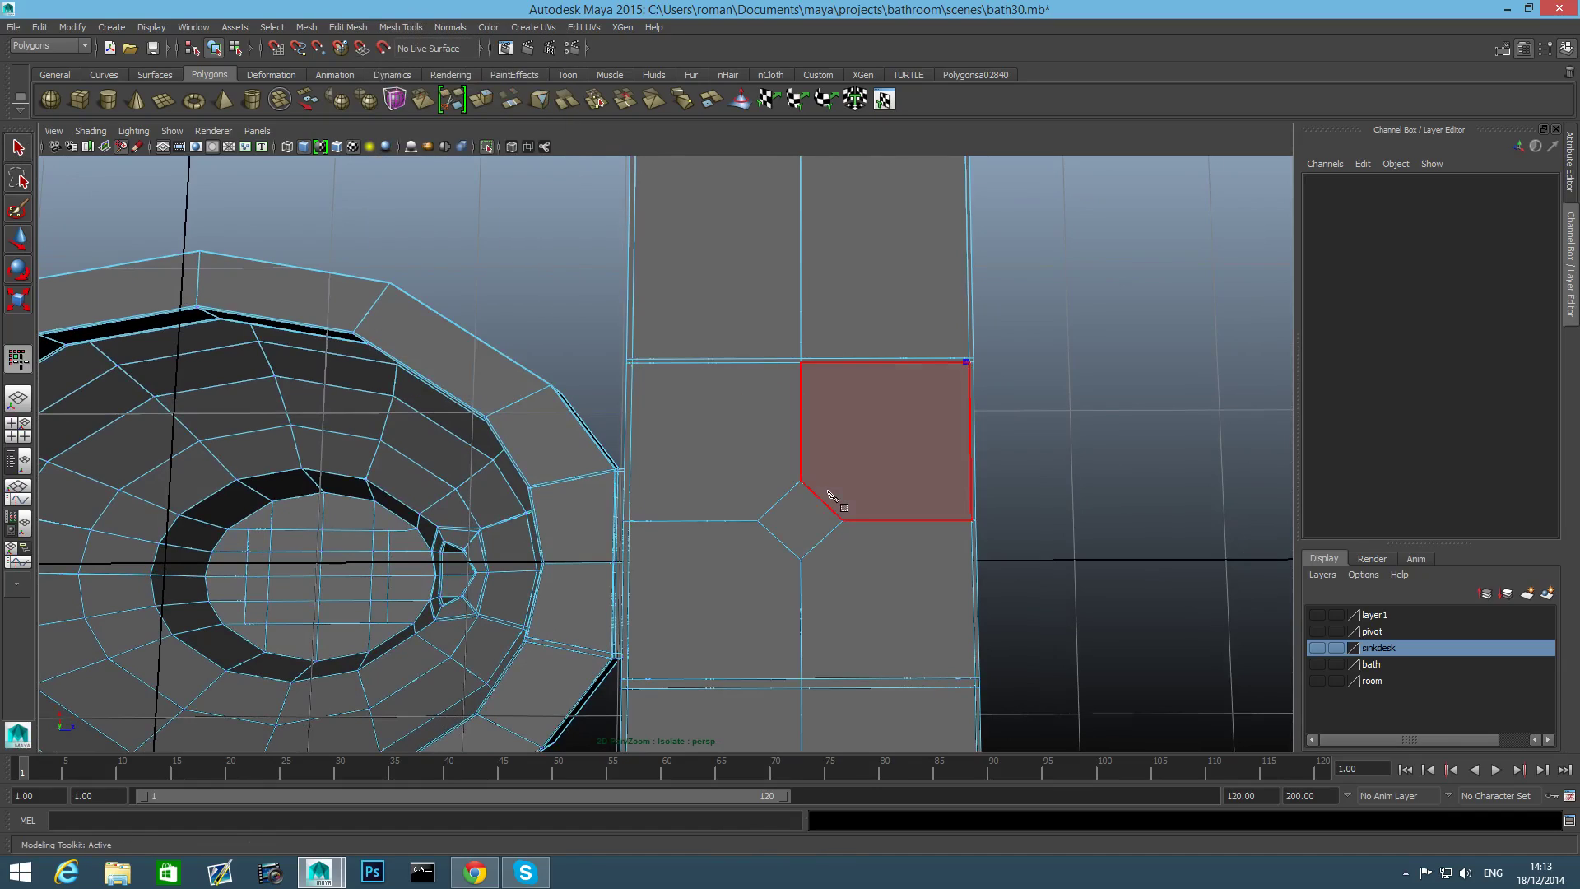
{"action": "left_click", "coordinate": [822, 502], "text": "shift"}
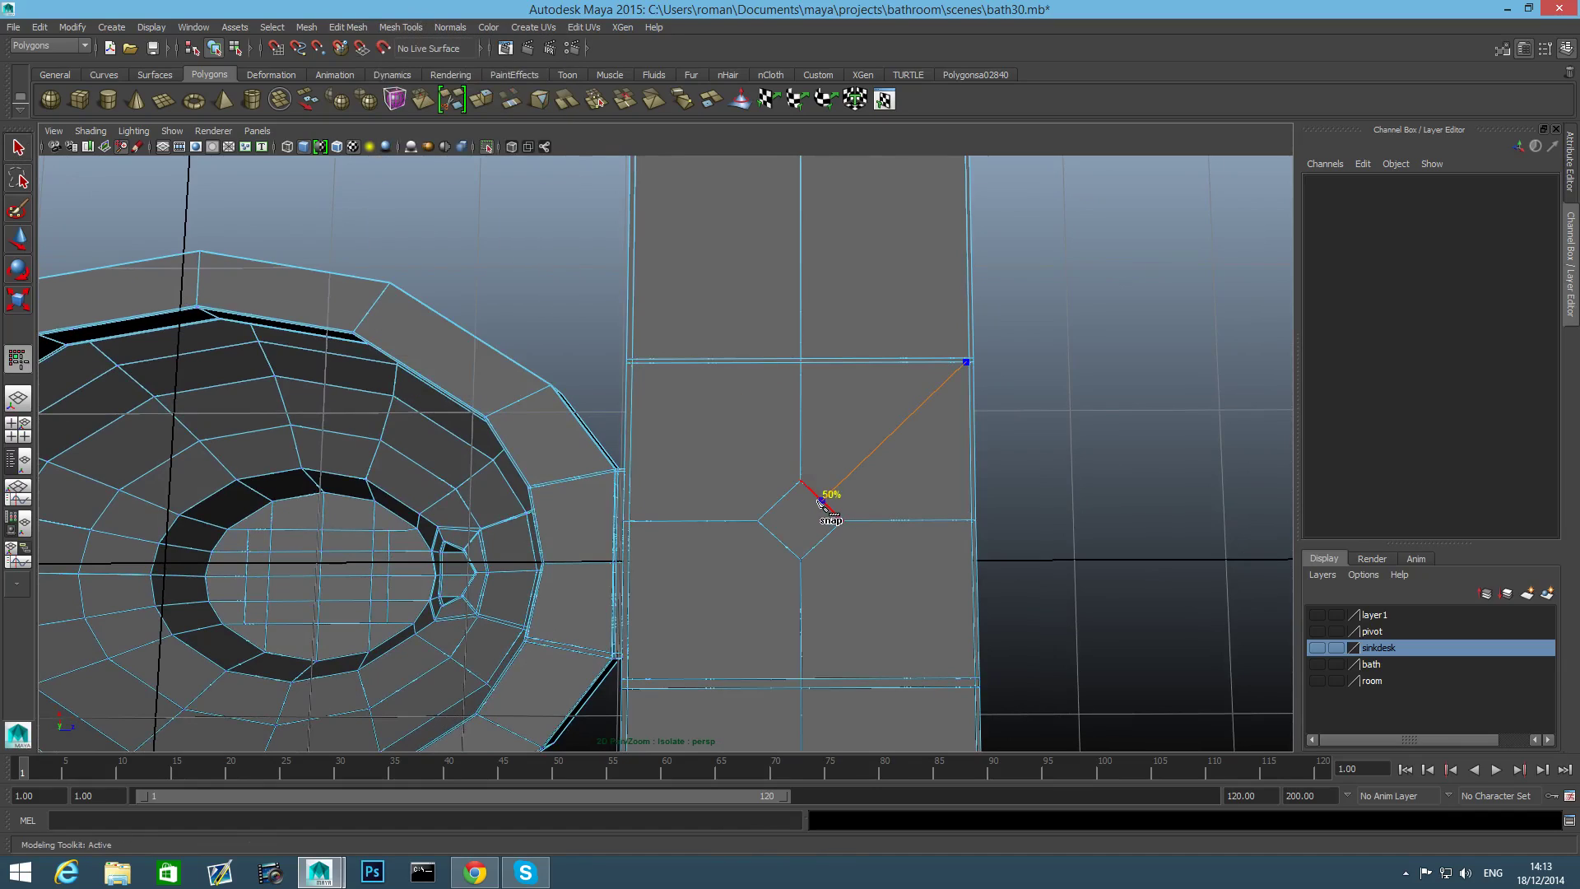
{"action": "right_click", "coordinate": [821, 500]}
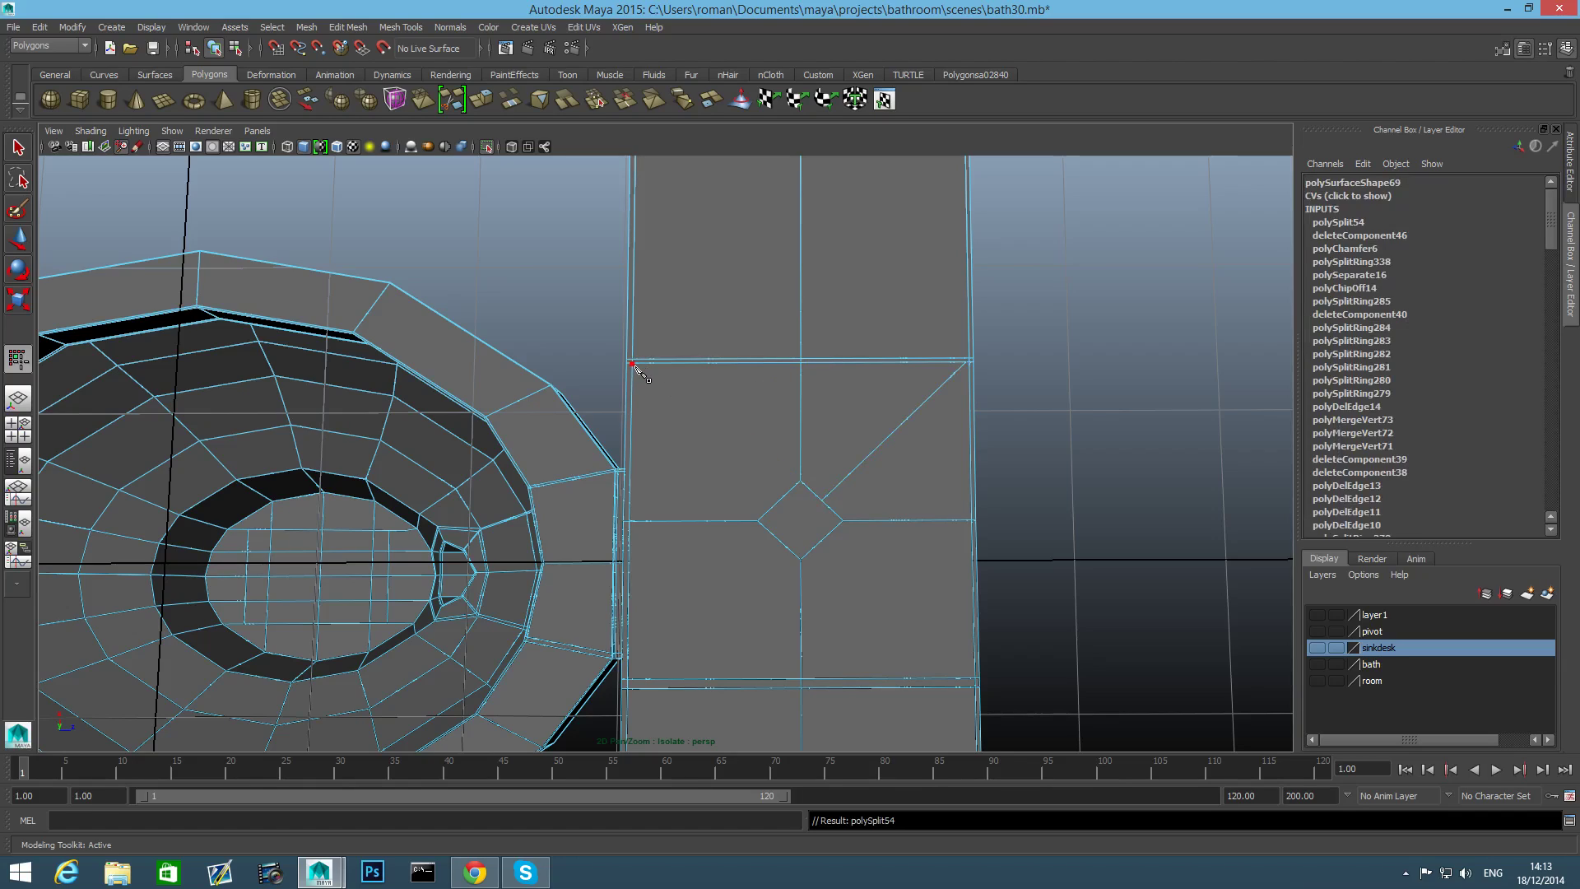
Cut edges from the section's other three corners to the midpoints of the diamond's facing edges at 50%.
{"action": "left_click", "coordinate": [632, 363]}
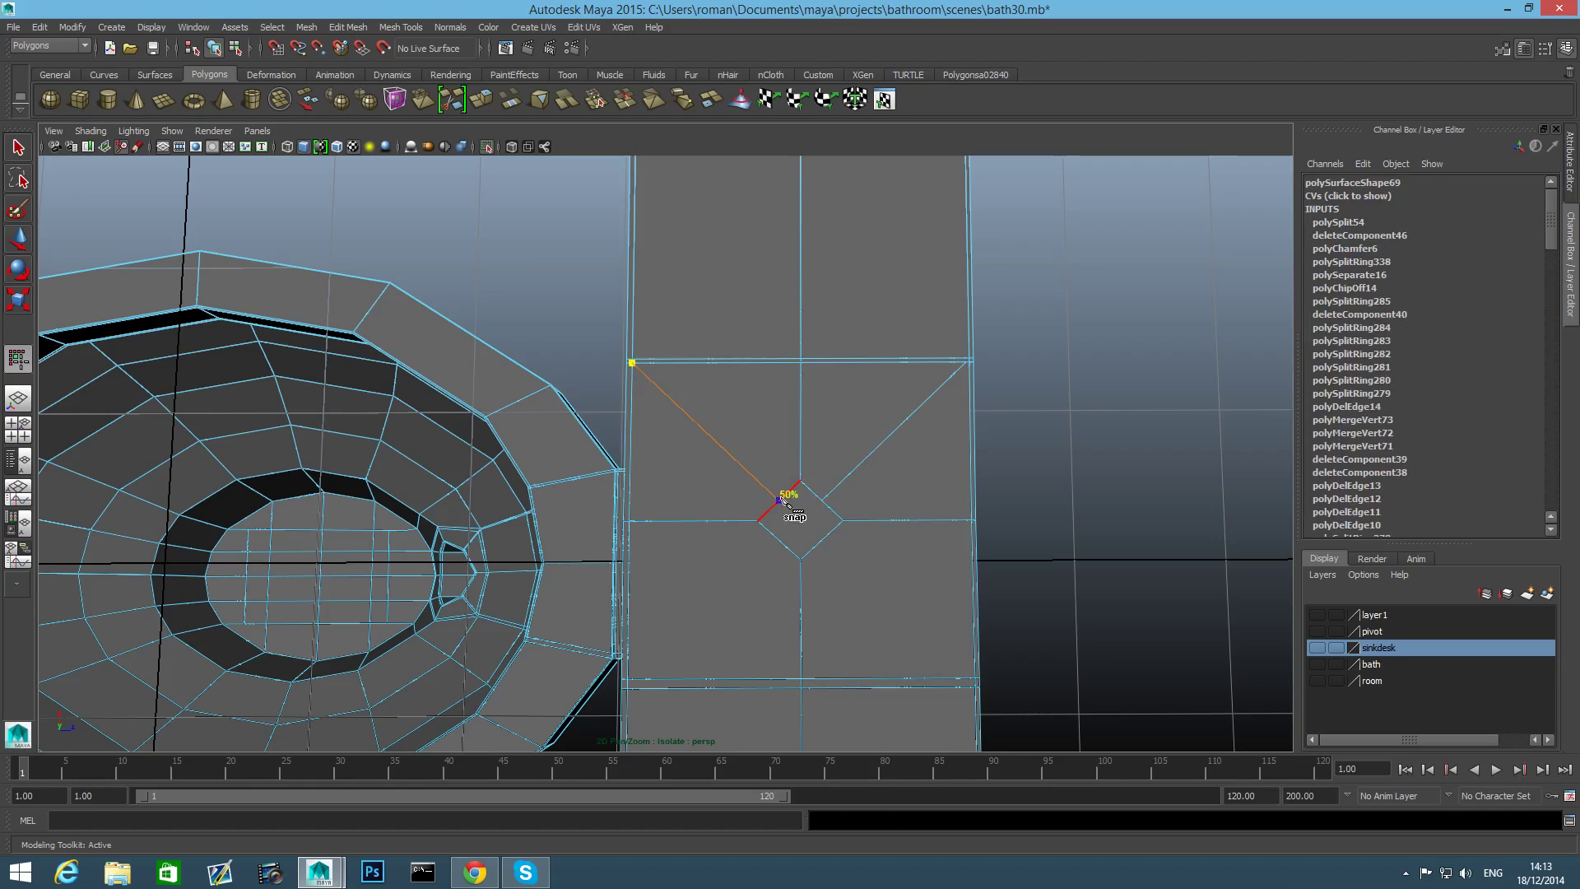
{"action": "left_click", "coordinate": [782, 498], "text": "shift"}
{"action": "right_click", "coordinate": [781, 499]}
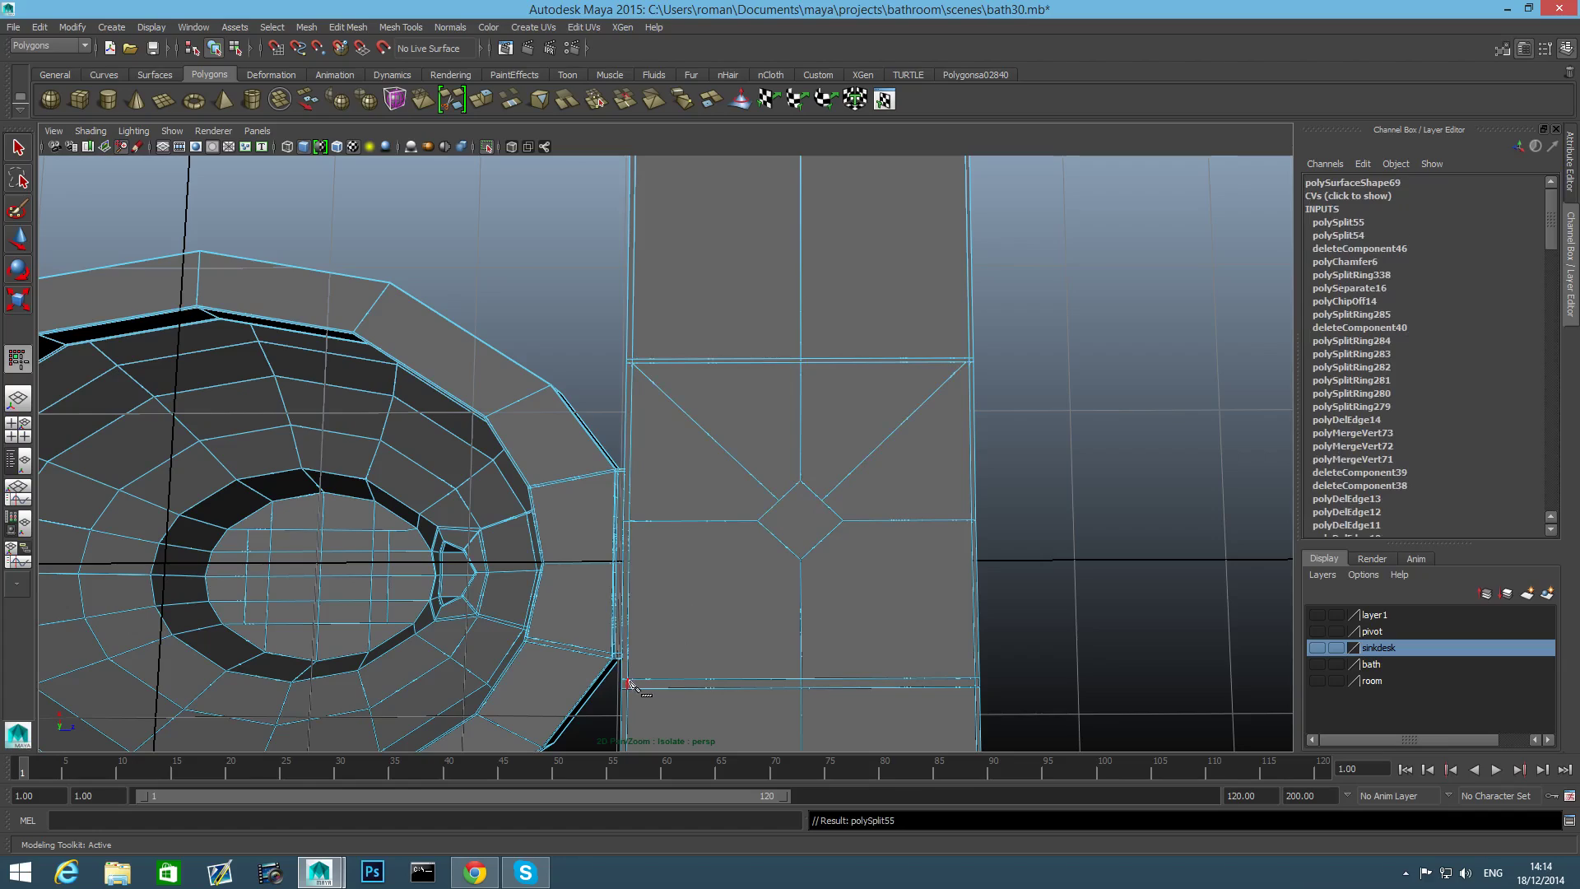
{"action": "left_click", "coordinate": [627, 682]}
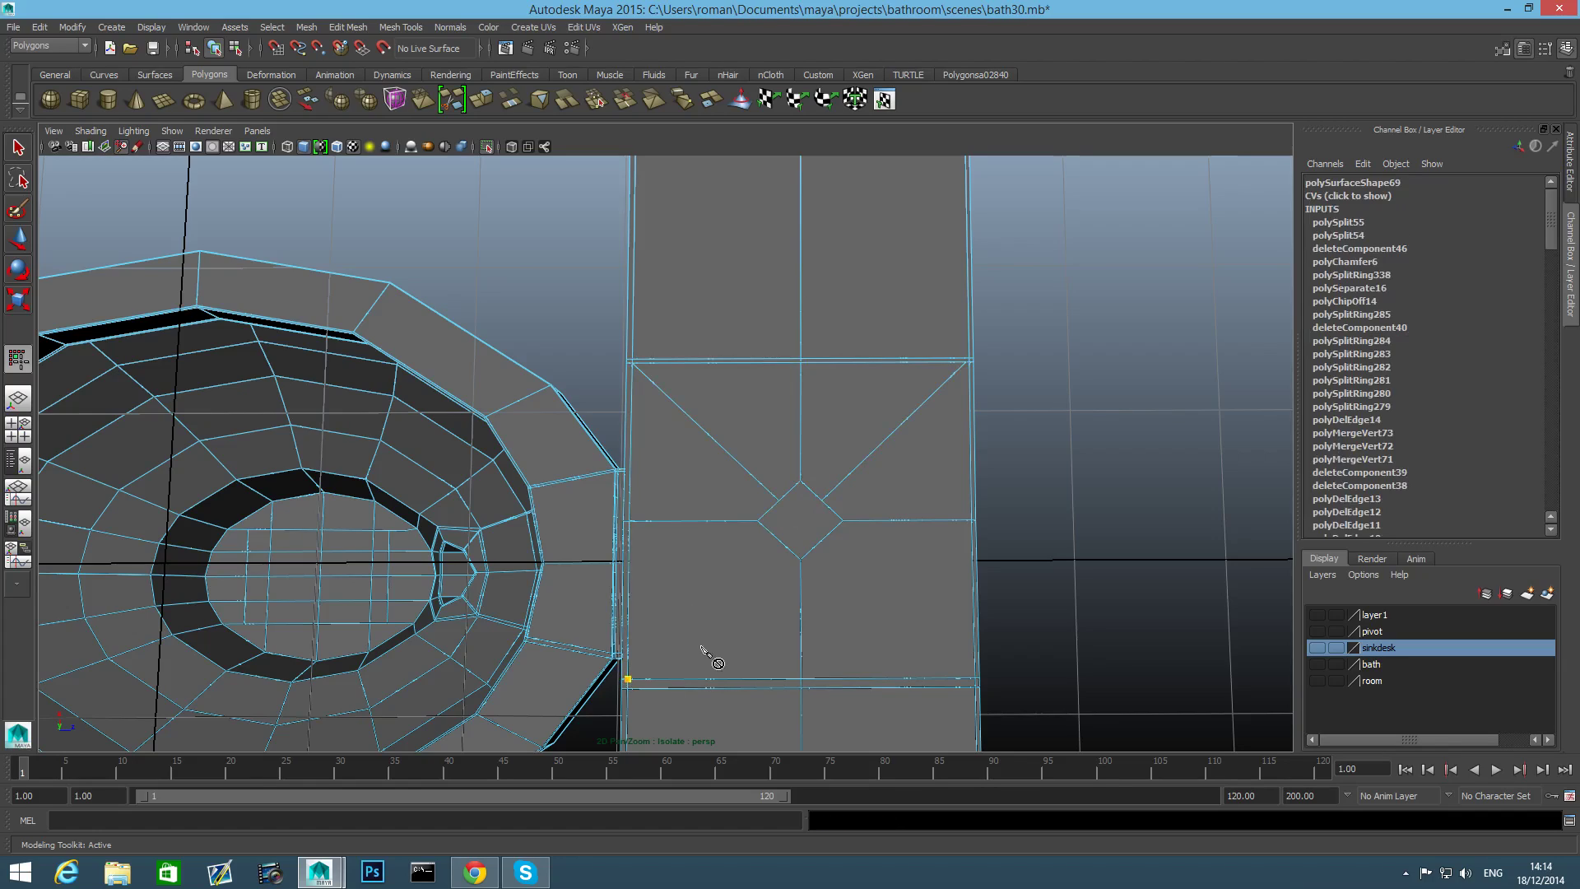
{"action": "left_click", "coordinate": [777, 540], "text": "shift"}
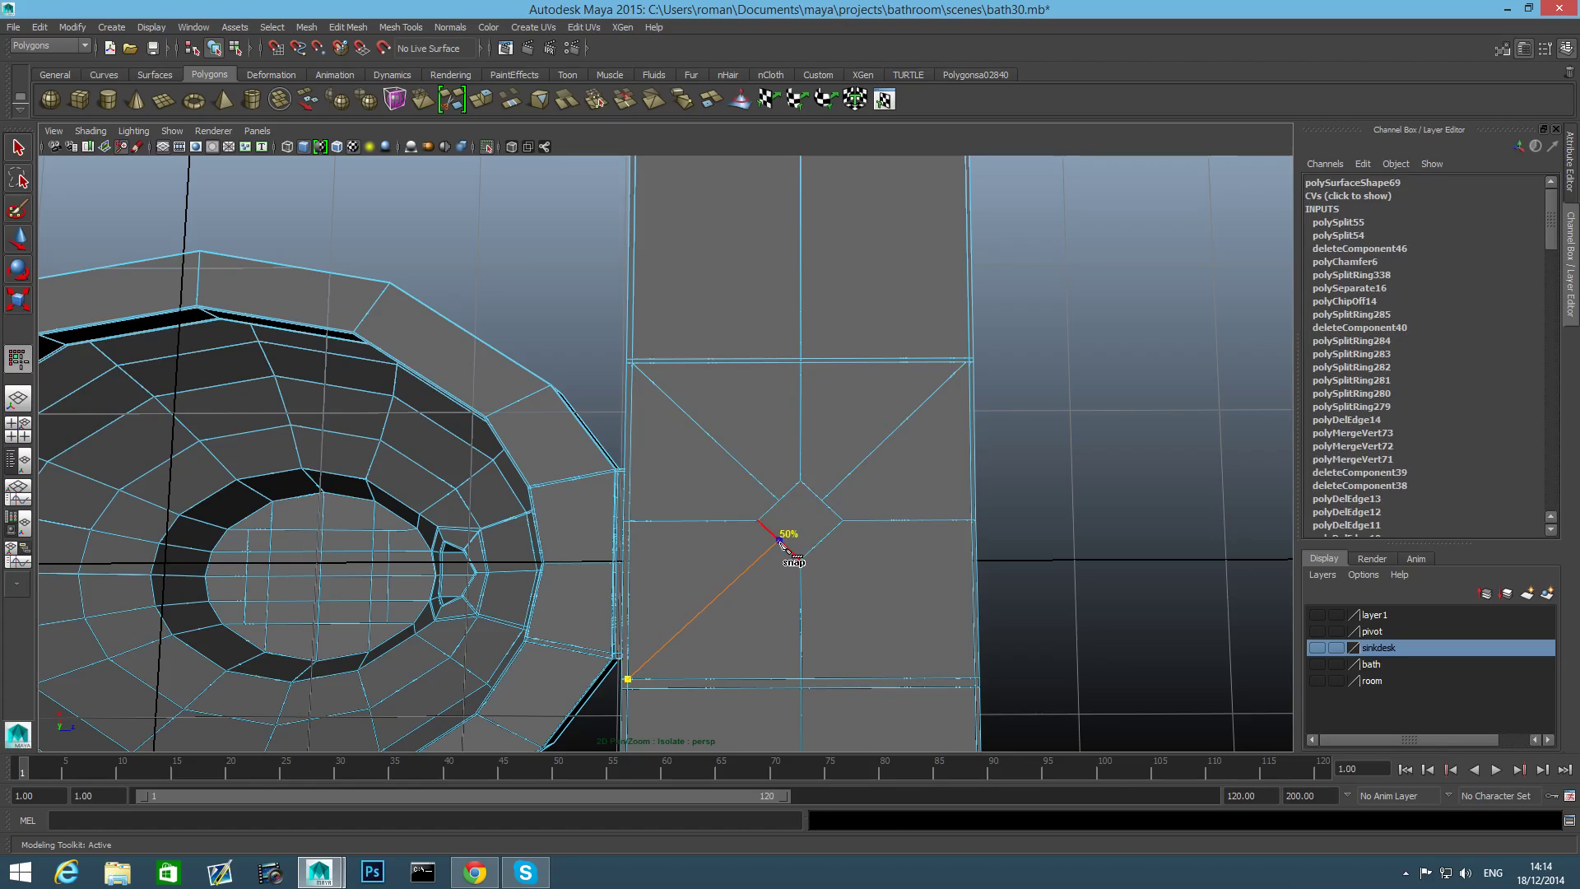
{"action": "right_click", "coordinate": [924, 635]}
{"action": "left_click", "coordinate": [975, 679]}
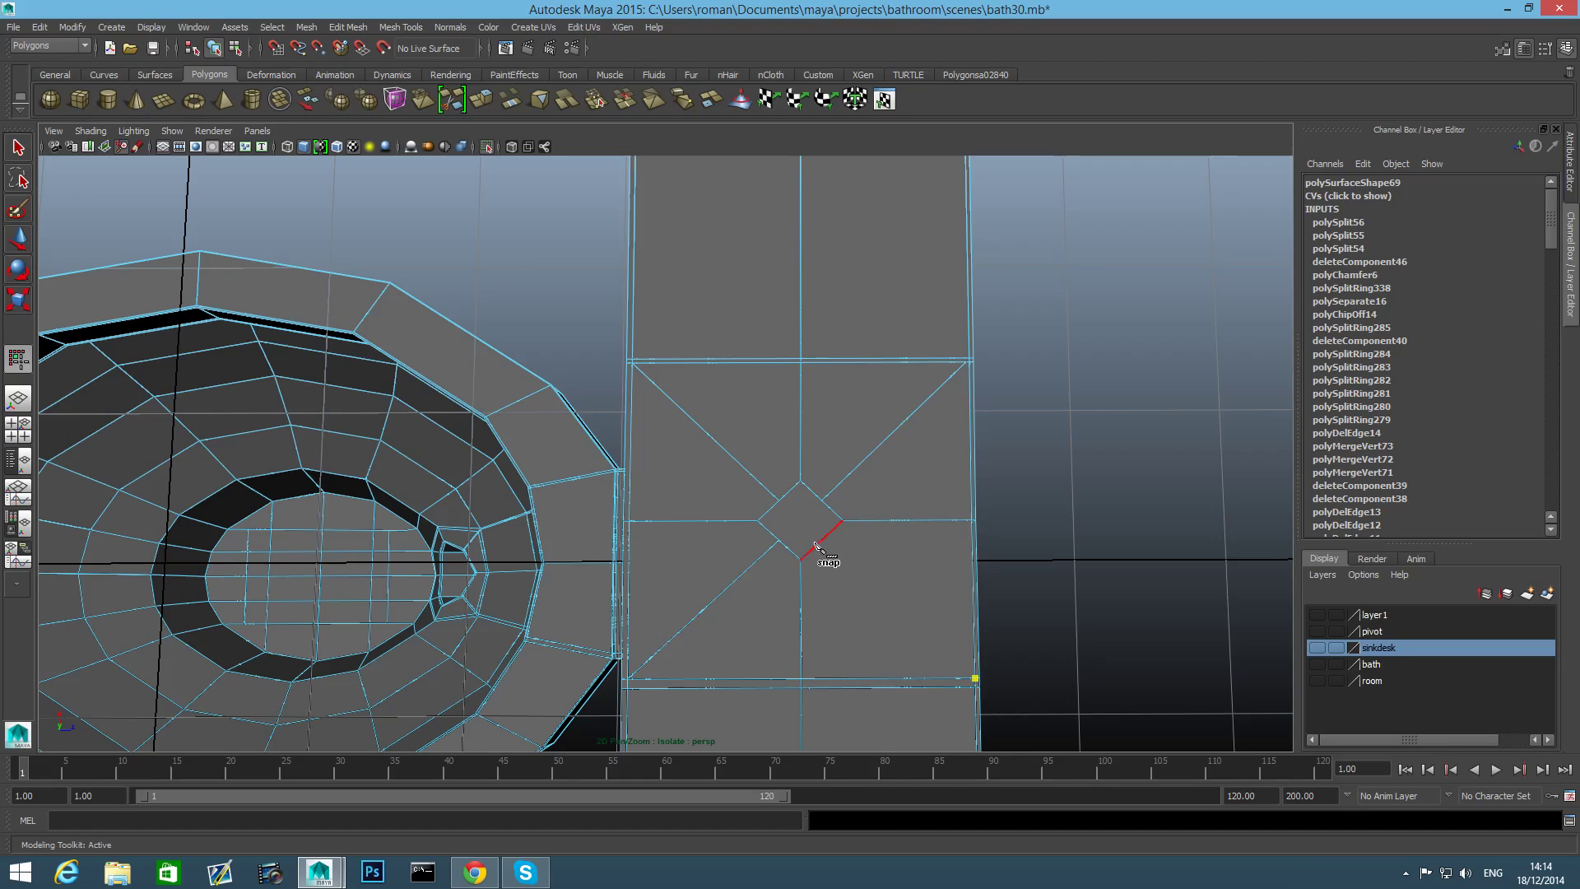
{"action": "right_click", "coordinate": [850, 643]}
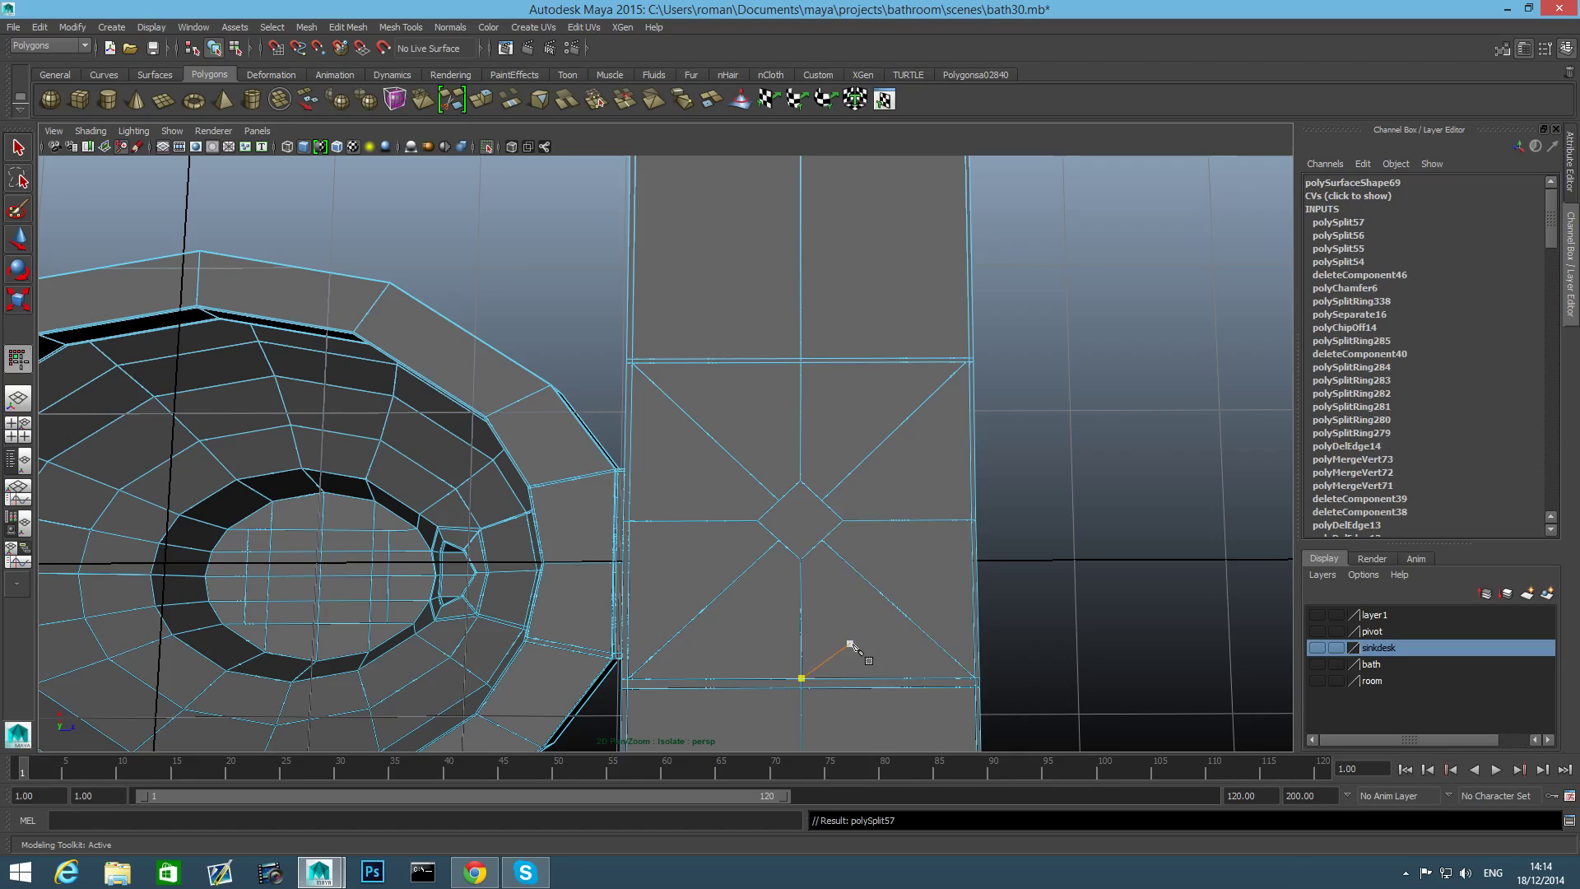
{"action": "key", "text": "q"}
Delete the diamond-shaped face in the centre of the tank top to open a hole.
{"action": "right_click_drag", "start_coordinate": [849, 461], "coordinate": [804, 527]}
{"action": "left_click", "coordinate": [822, 502]}
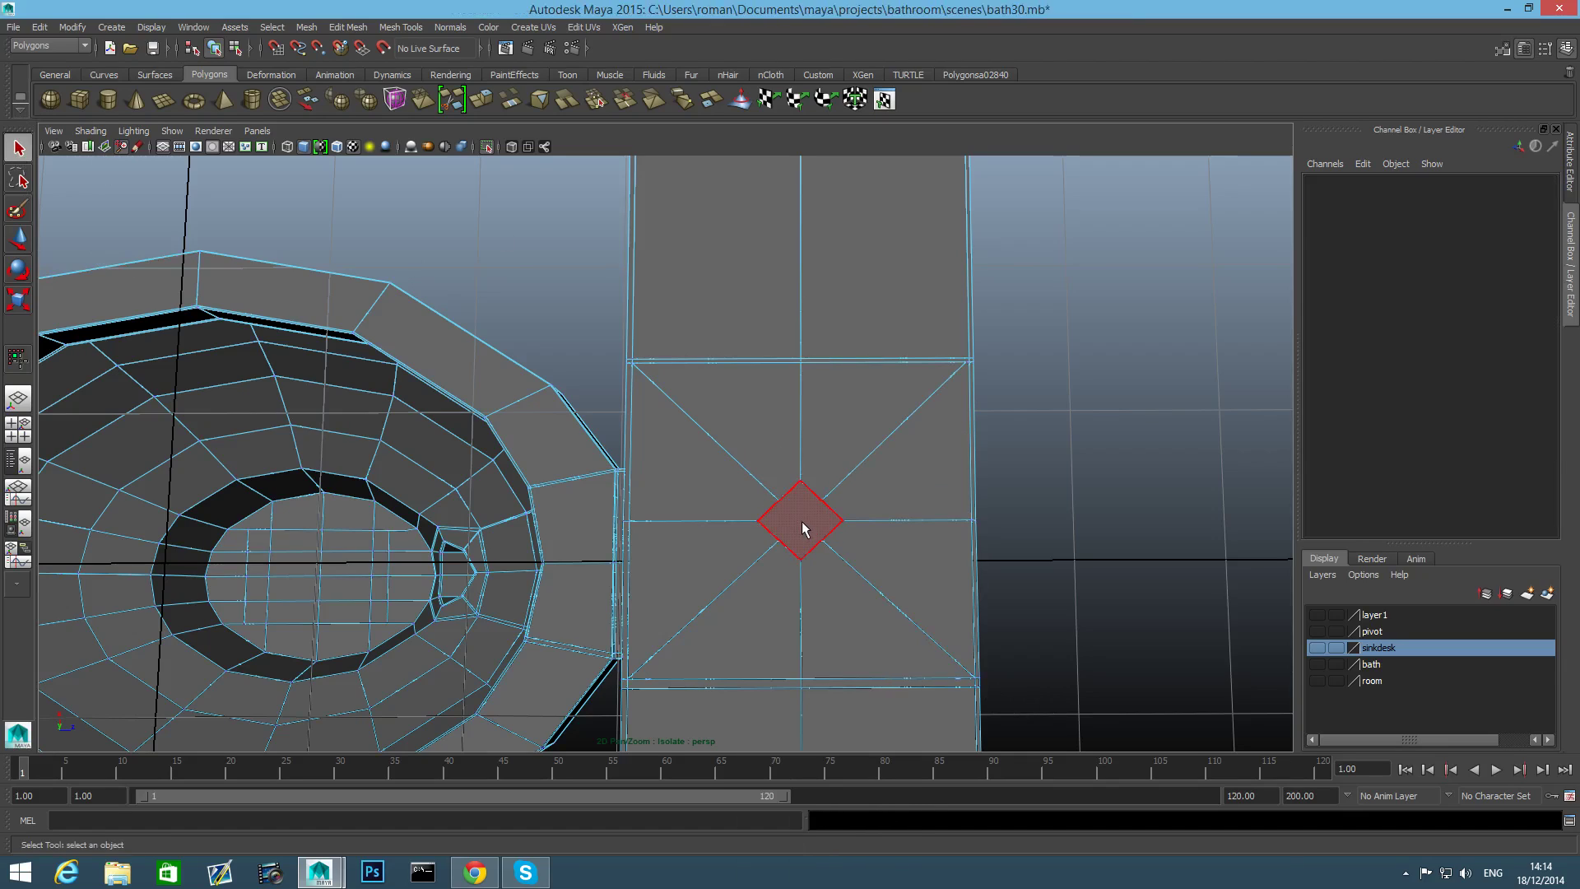
{"action": "left_click", "coordinate": [804, 527]}
{"action": "key", "text": "Delete"}
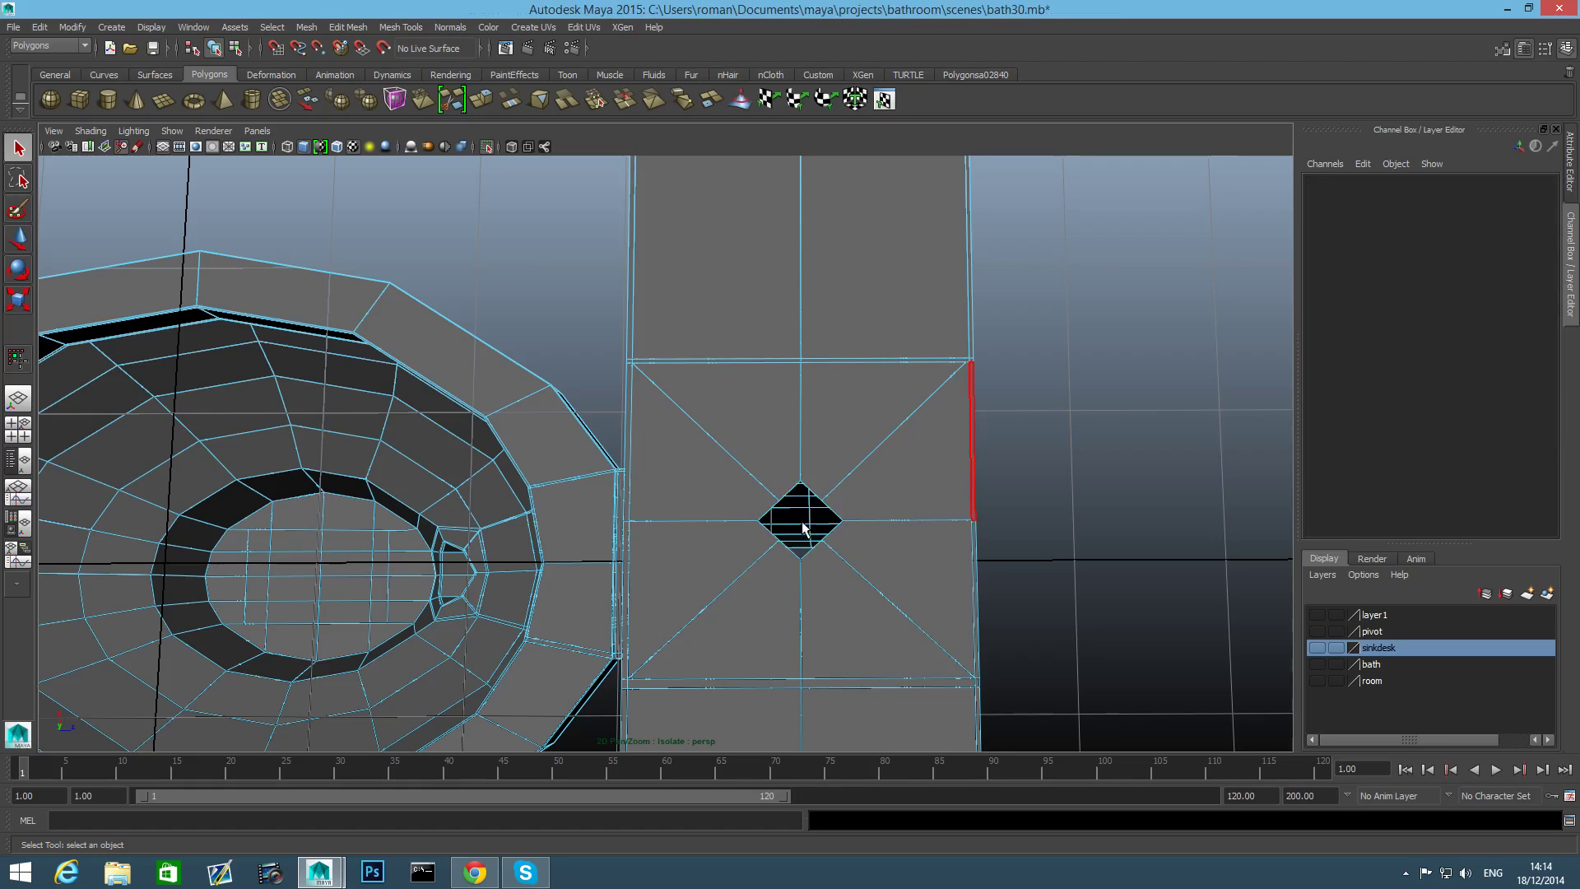
Select the four midpoint vertices around the hole and scale them outward to turn the diamond opening into a regular octagon.
{"action": "right_click_drag", "start_coordinate": [793, 481], "coordinate": [794, 497]}
{"action": "left_click", "coordinate": [822, 505]}
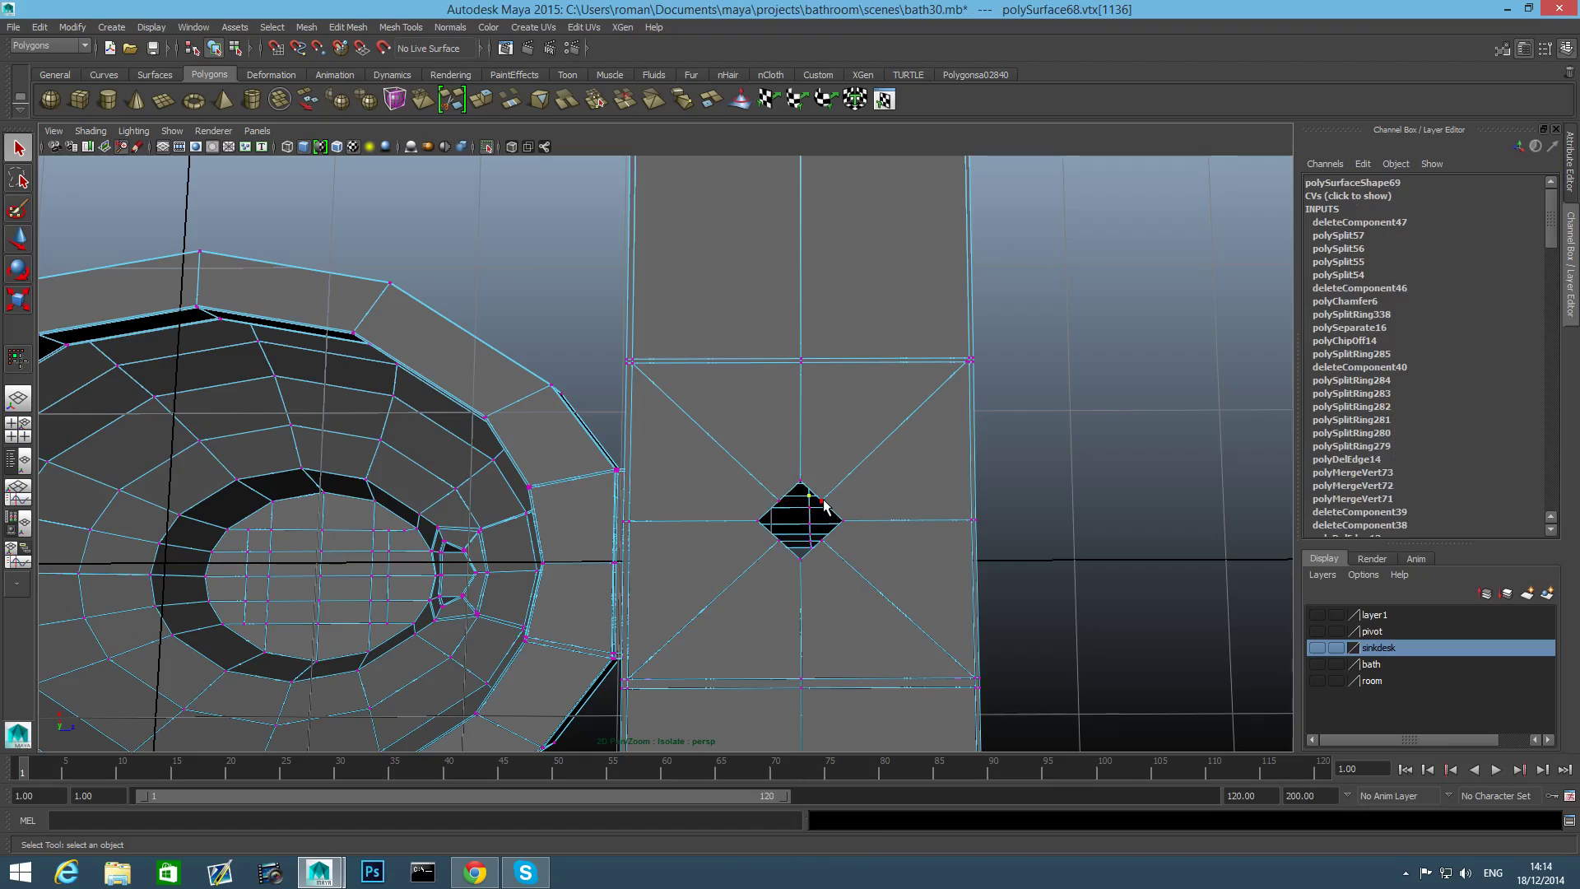
{"action": "left_click", "coordinate": [823, 499]}
{"action": "left_click", "coordinate": [777, 501], "text": "shift"}
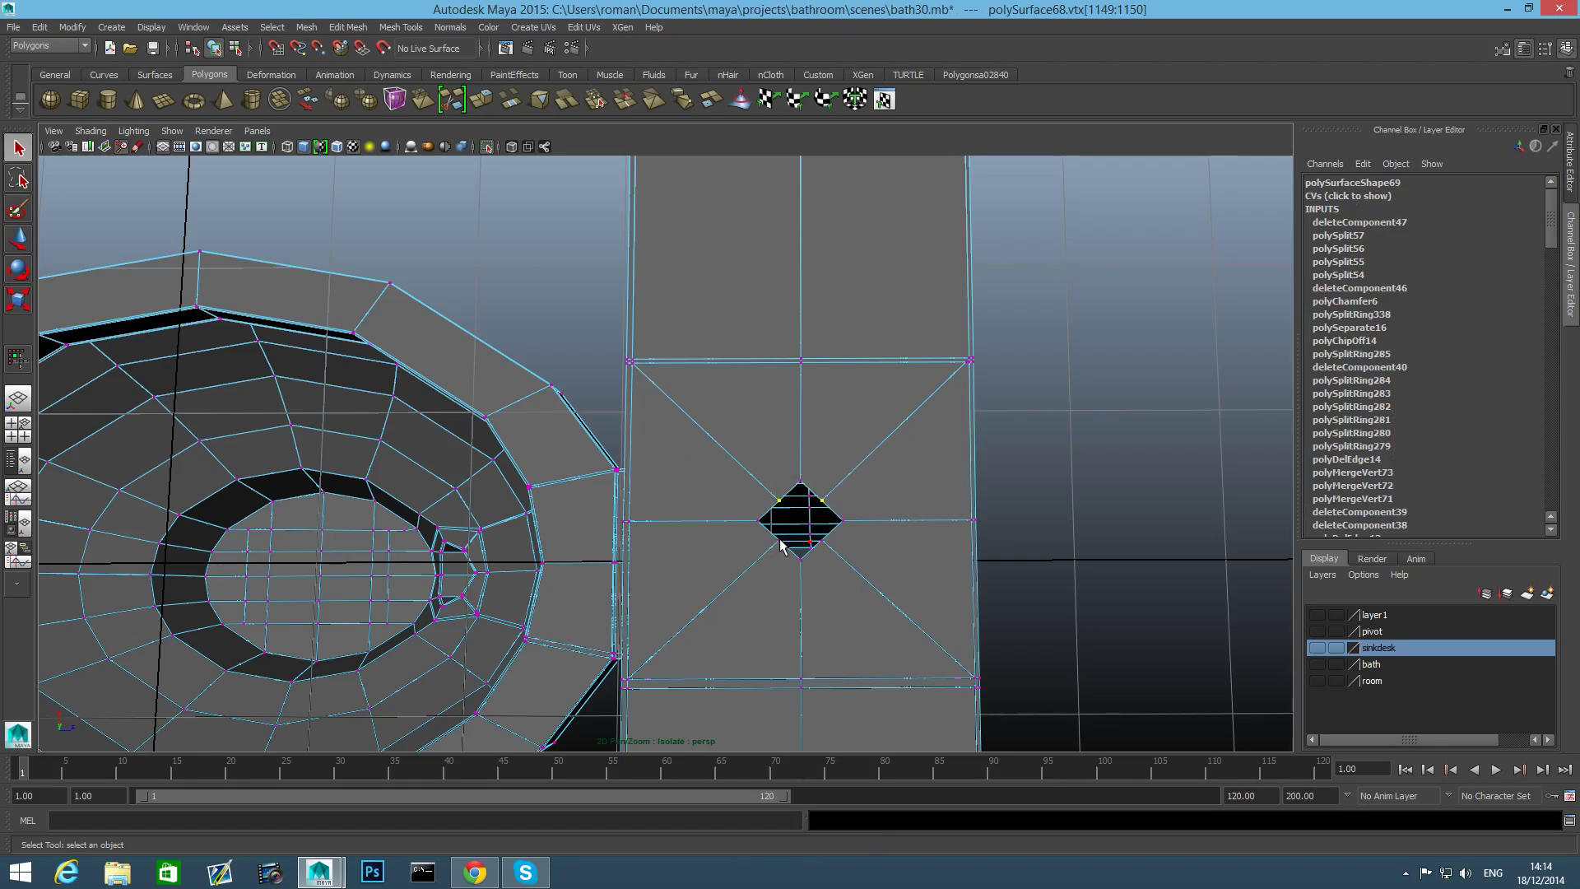
{"action": "left_click", "coordinate": [781, 543]}
{"action": "key", "text": "ctrl+z"}
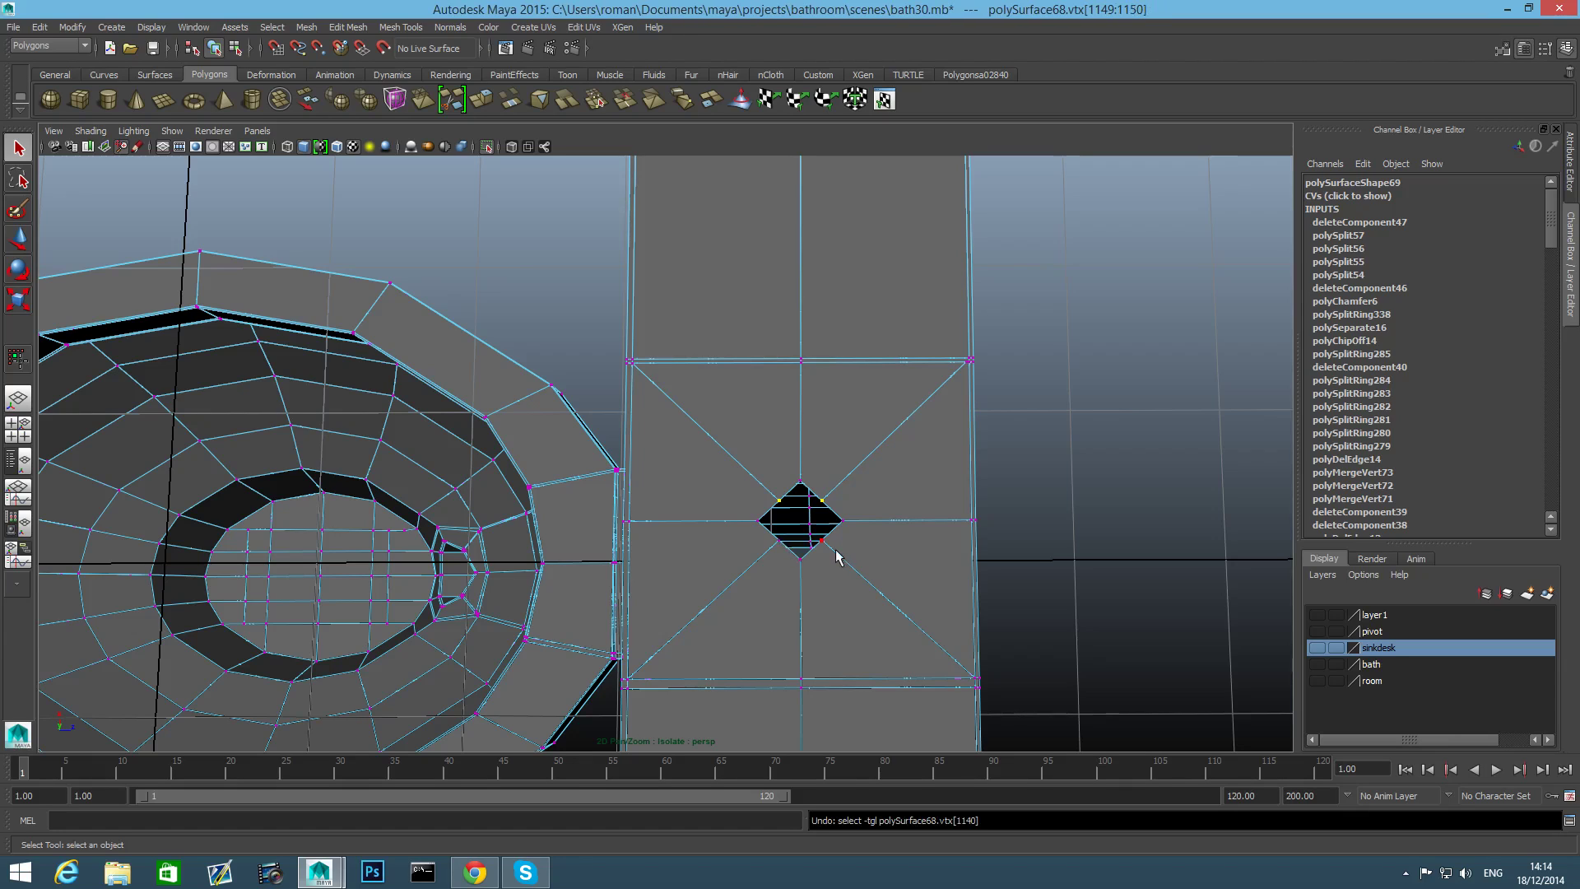
{"action": "left_click_drag", "start_coordinate": [841, 588], "coordinate": [879, 370], "text": "alt"}
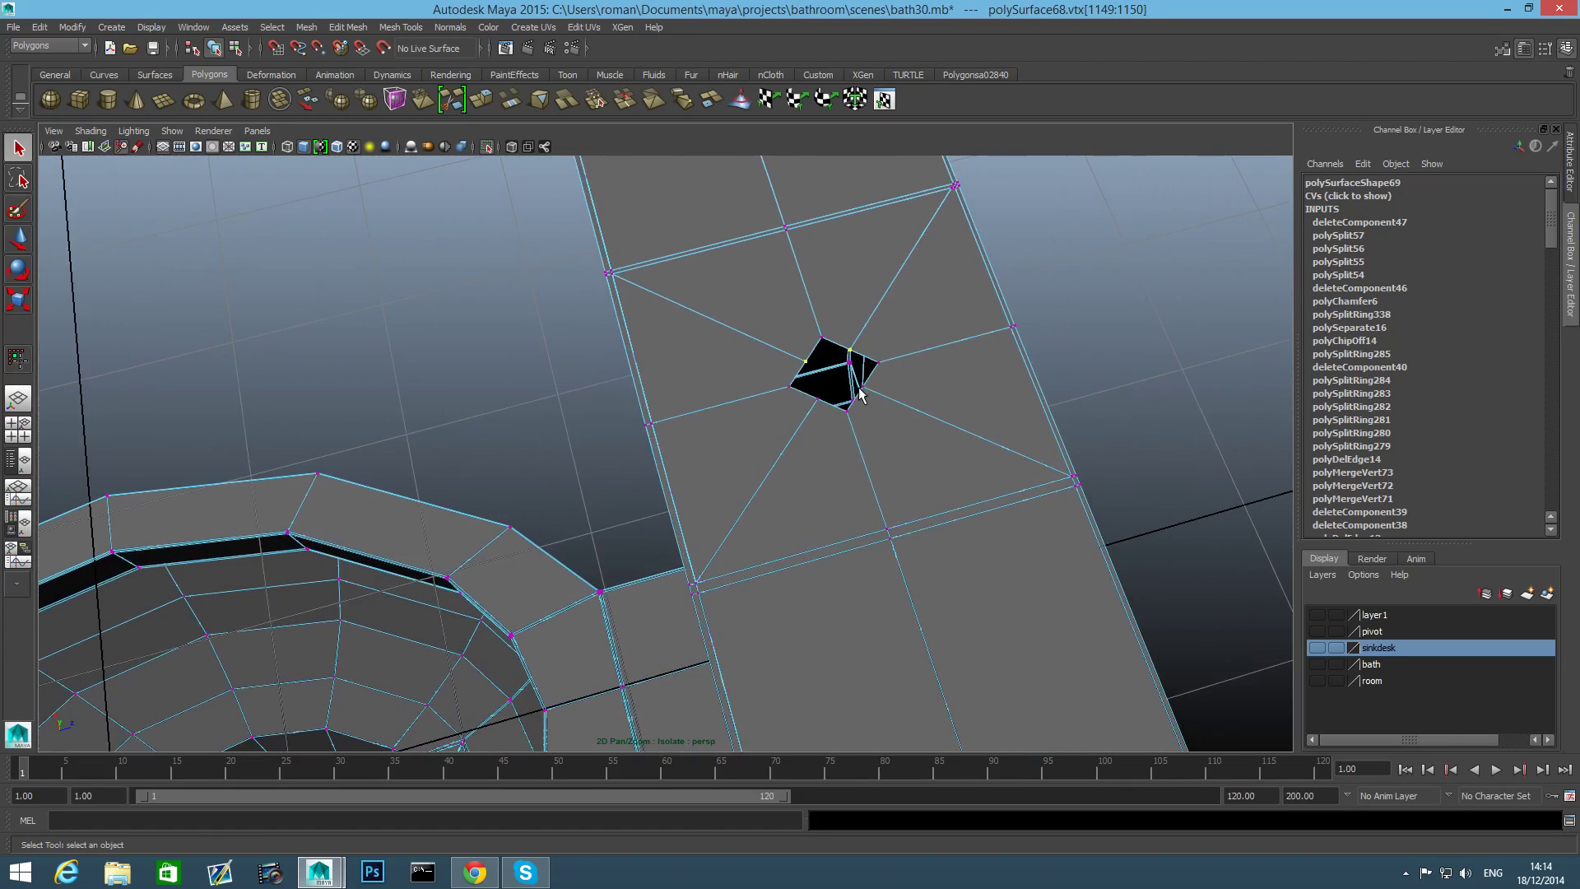
{"action": "left_click", "coordinate": [863, 387], "text": "shift"}
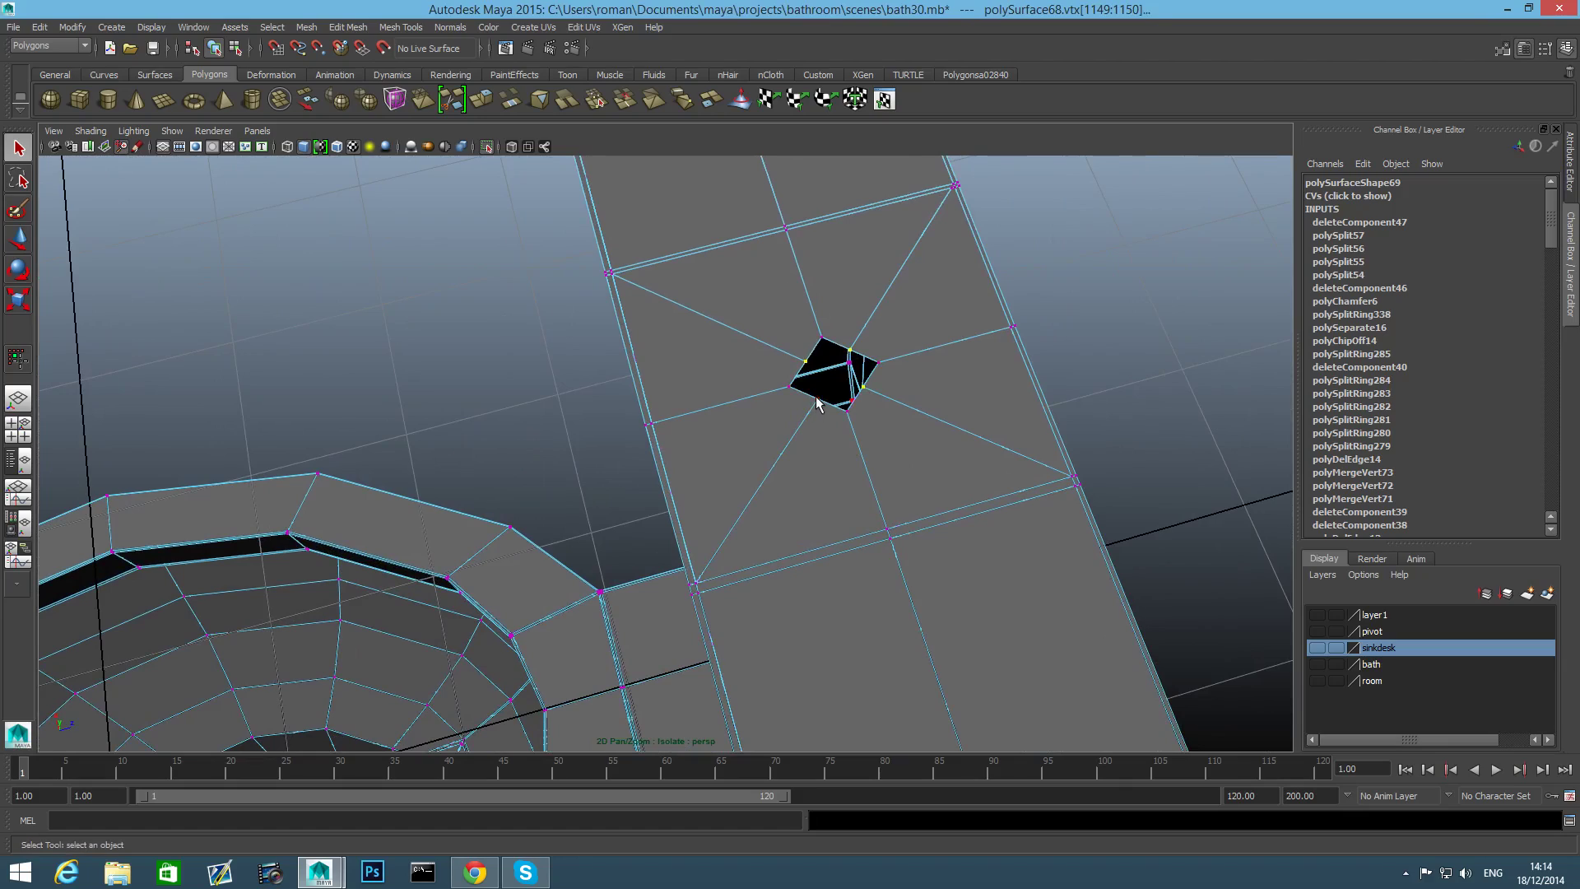
{"action": "left_click", "coordinate": [817, 400], "text": "shift"}
{"action": "key", "text": "ctrl+z"}
{"action": "left_click", "coordinate": [819, 402], "text": "shift"}
{"action": "key", "text": "ctrl+z"}
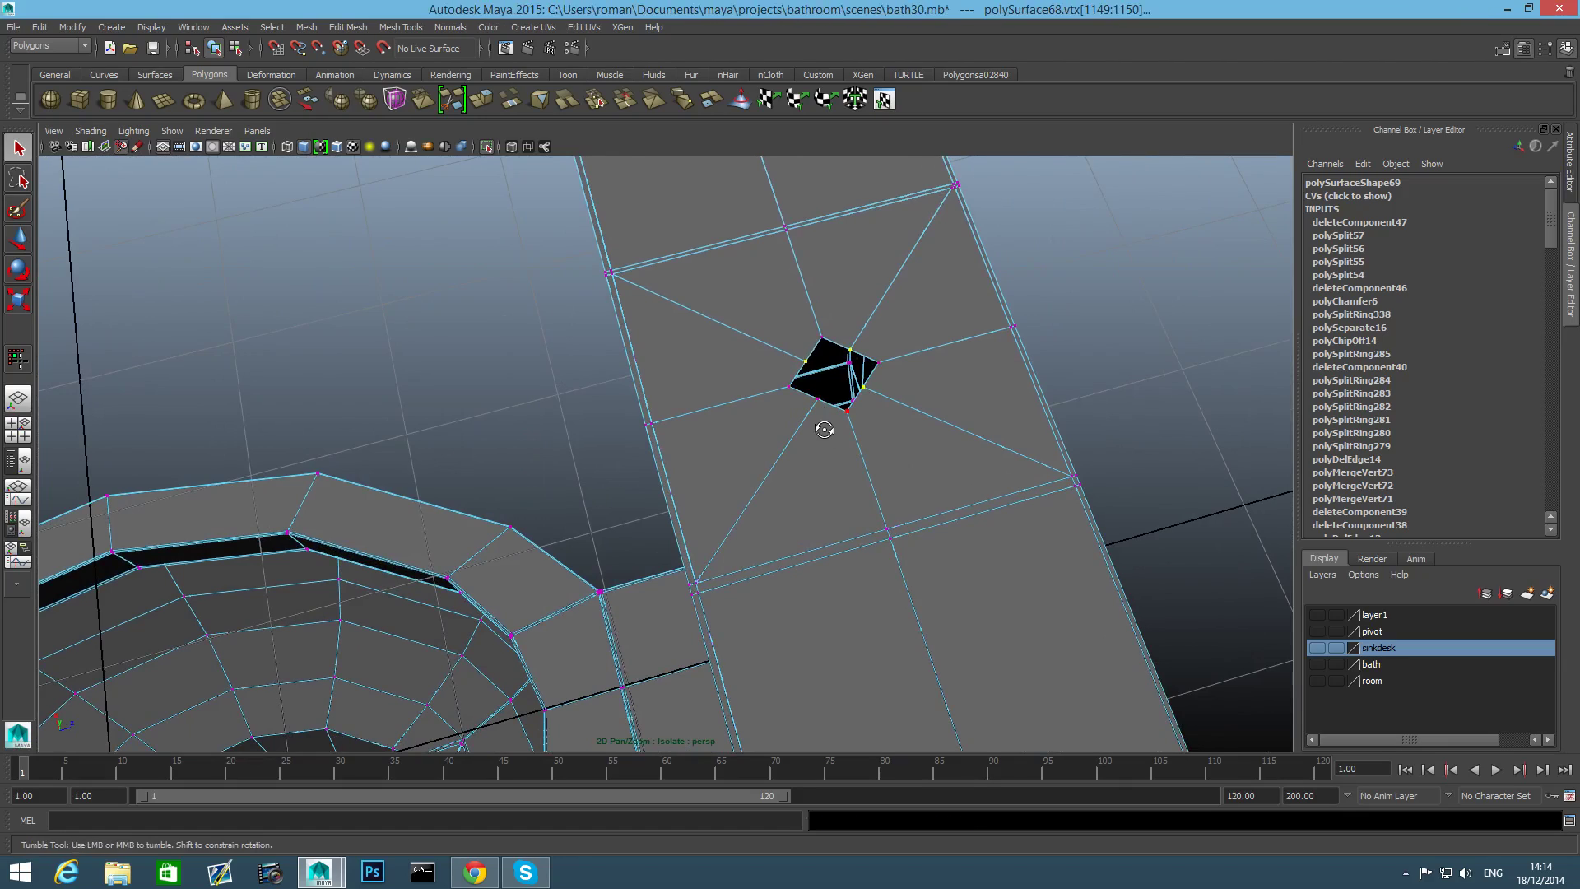
{"action": "left_click_drag", "start_coordinate": [822, 431], "coordinate": [880, 464], "text": "alt"}
{"action": "left_click", "coordinate": [810, 377], "text": "shift"}
{"action": "key", "text": "r"}
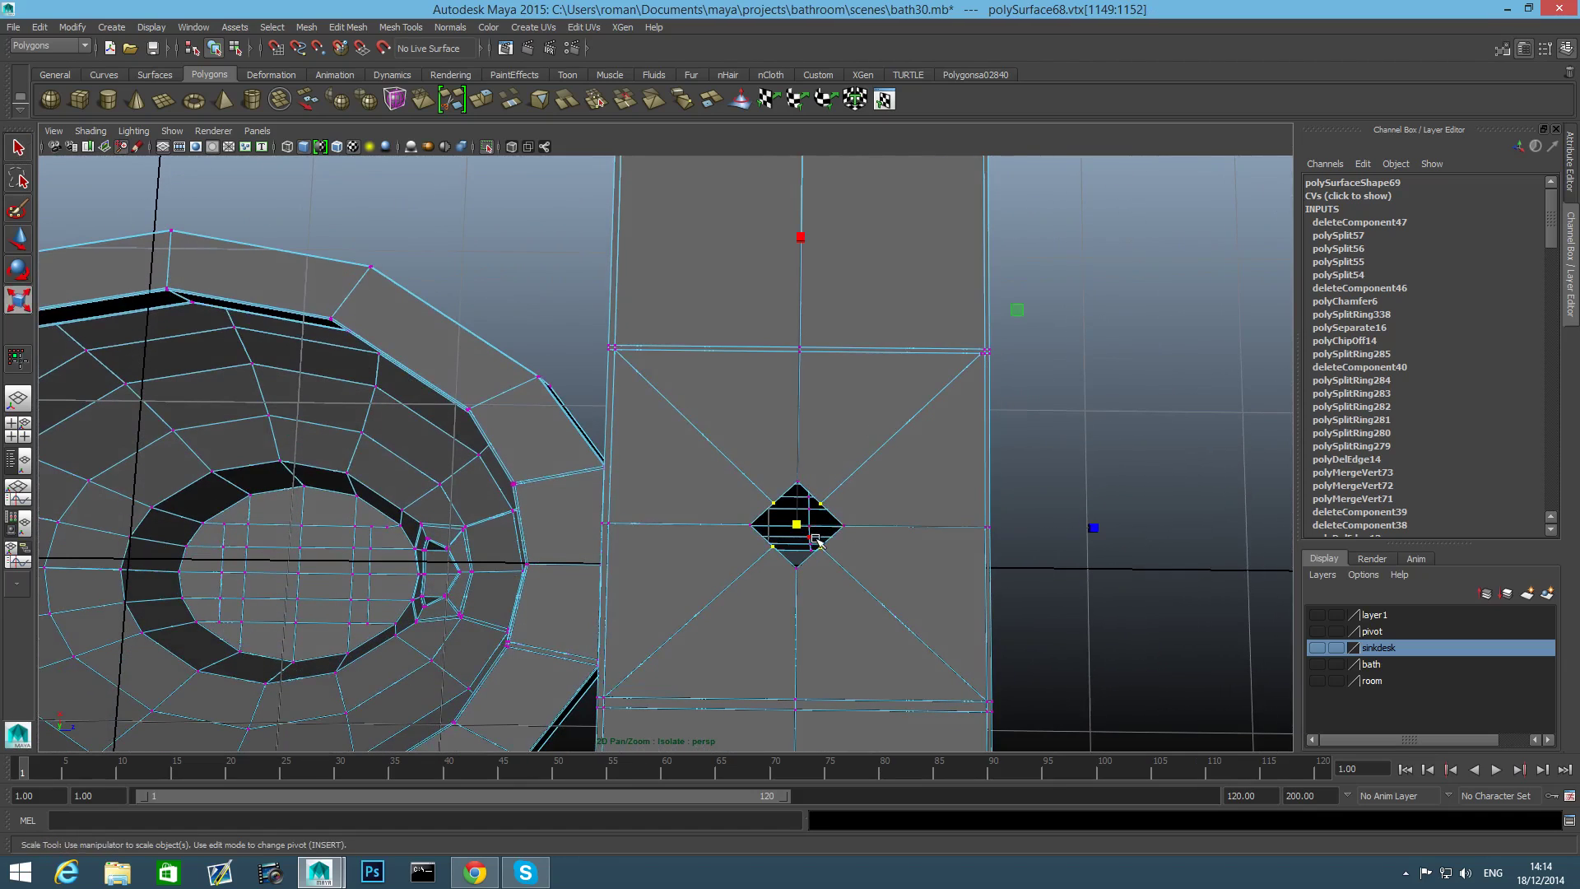
{"action": "left_click_drag", "start_coordinate": [797, 524], "coordinate": [842, 543]}
Preview the smoothed mesh, then merge the stray vertex at the far outer corner into the adjacent corner vertex and return to object mode.
{"action": "key", "text": "3"}
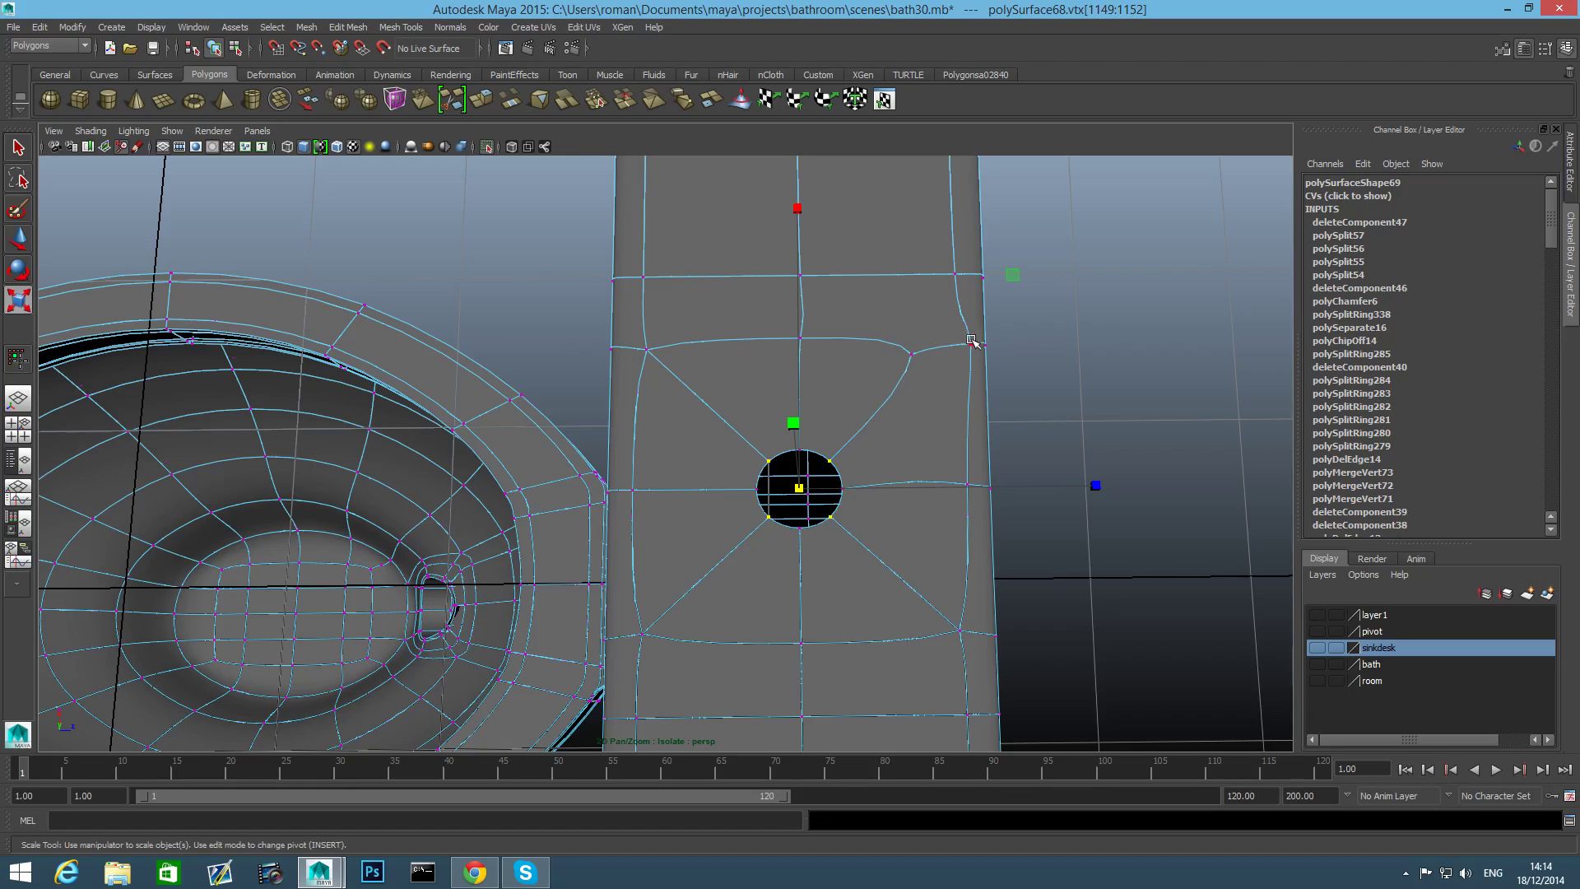
{"action": "key", "text": "1"}
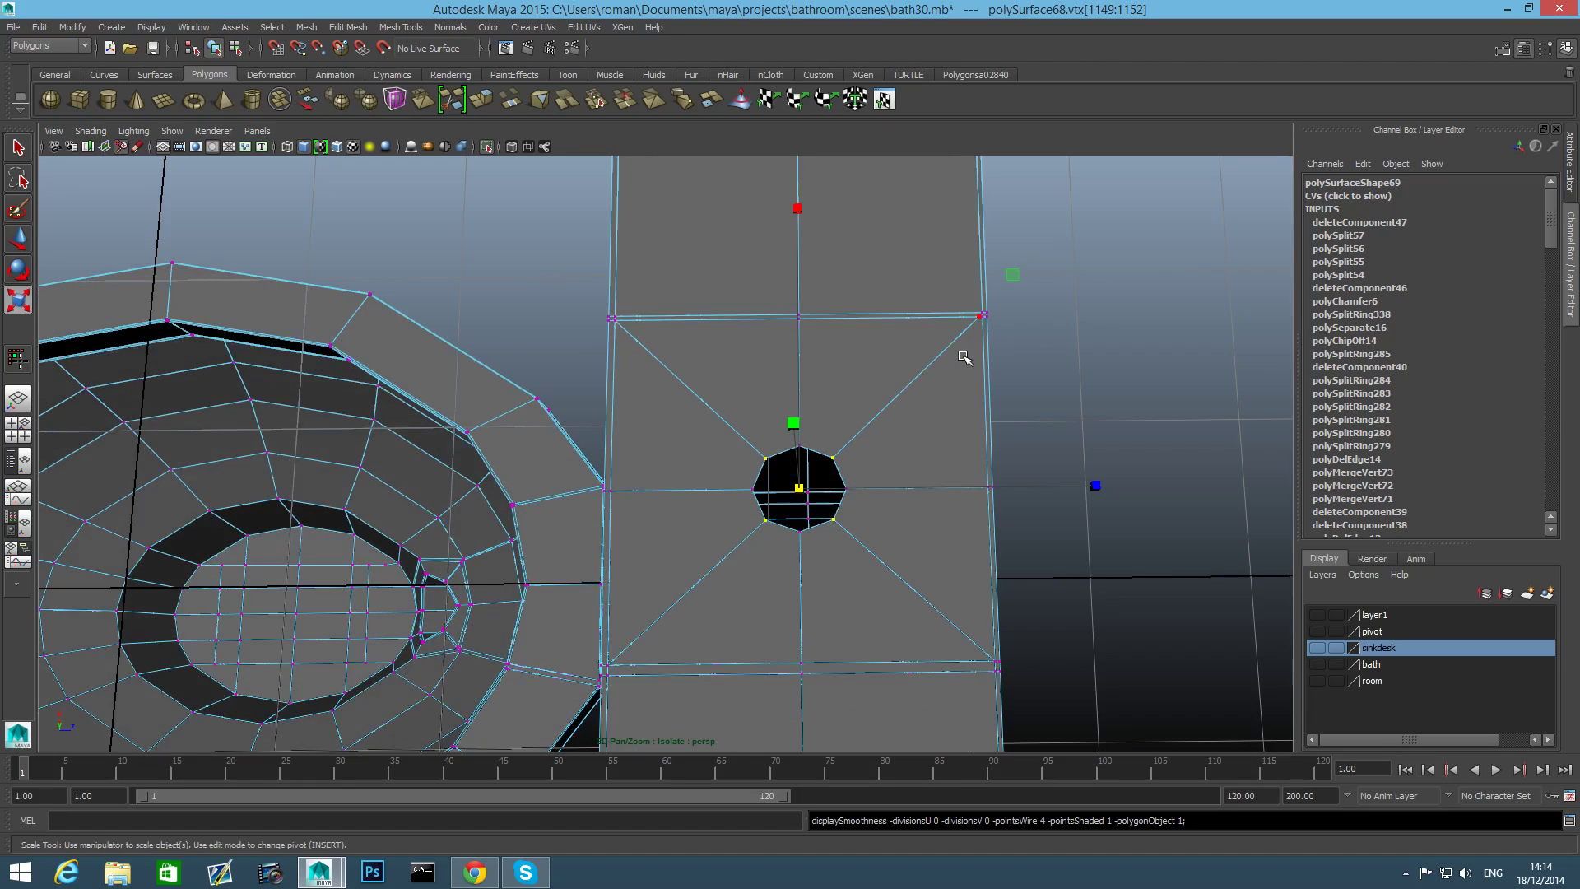
{"action": "middle_click_drag", "start_coordinate": [964, 358], "coordinate": [652, 545], "text": "alt"}
{"action": "right_click_drag", "start_coordinate": [651, 544], "coordinate": [800, 497], "text": "alt"}
{"action": "left_click_drag", "start_coordinate": [768, 519], "coordinate": [714, 535], "text": "alt"}
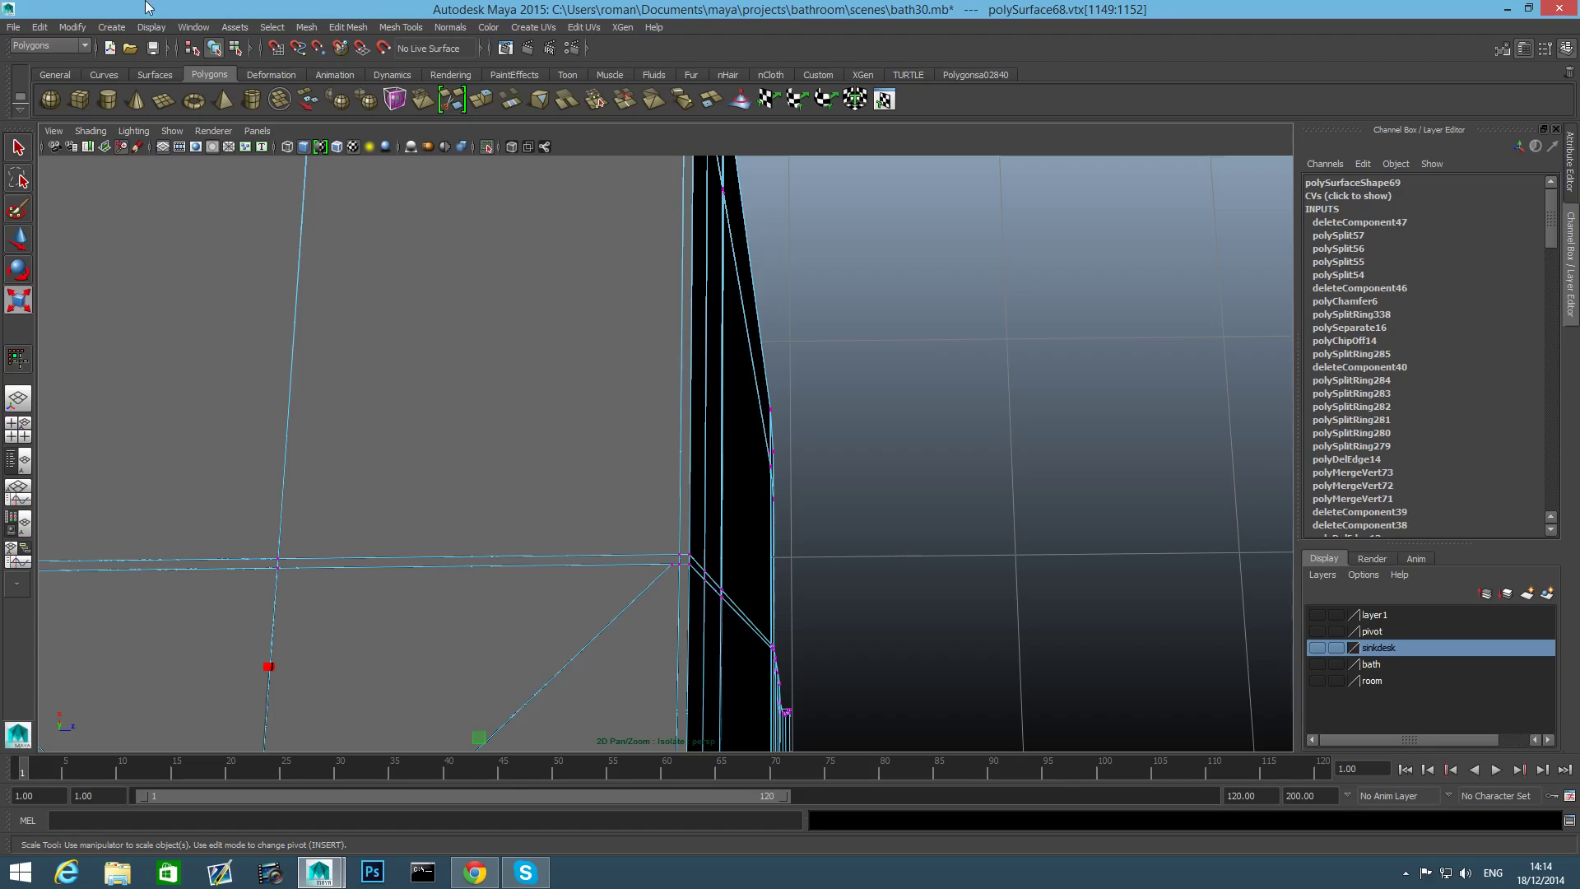
{"action": "left_click", "coordinate": [306, 27]}
{"action": "mouse_move", "coordinate": [400, 27]}
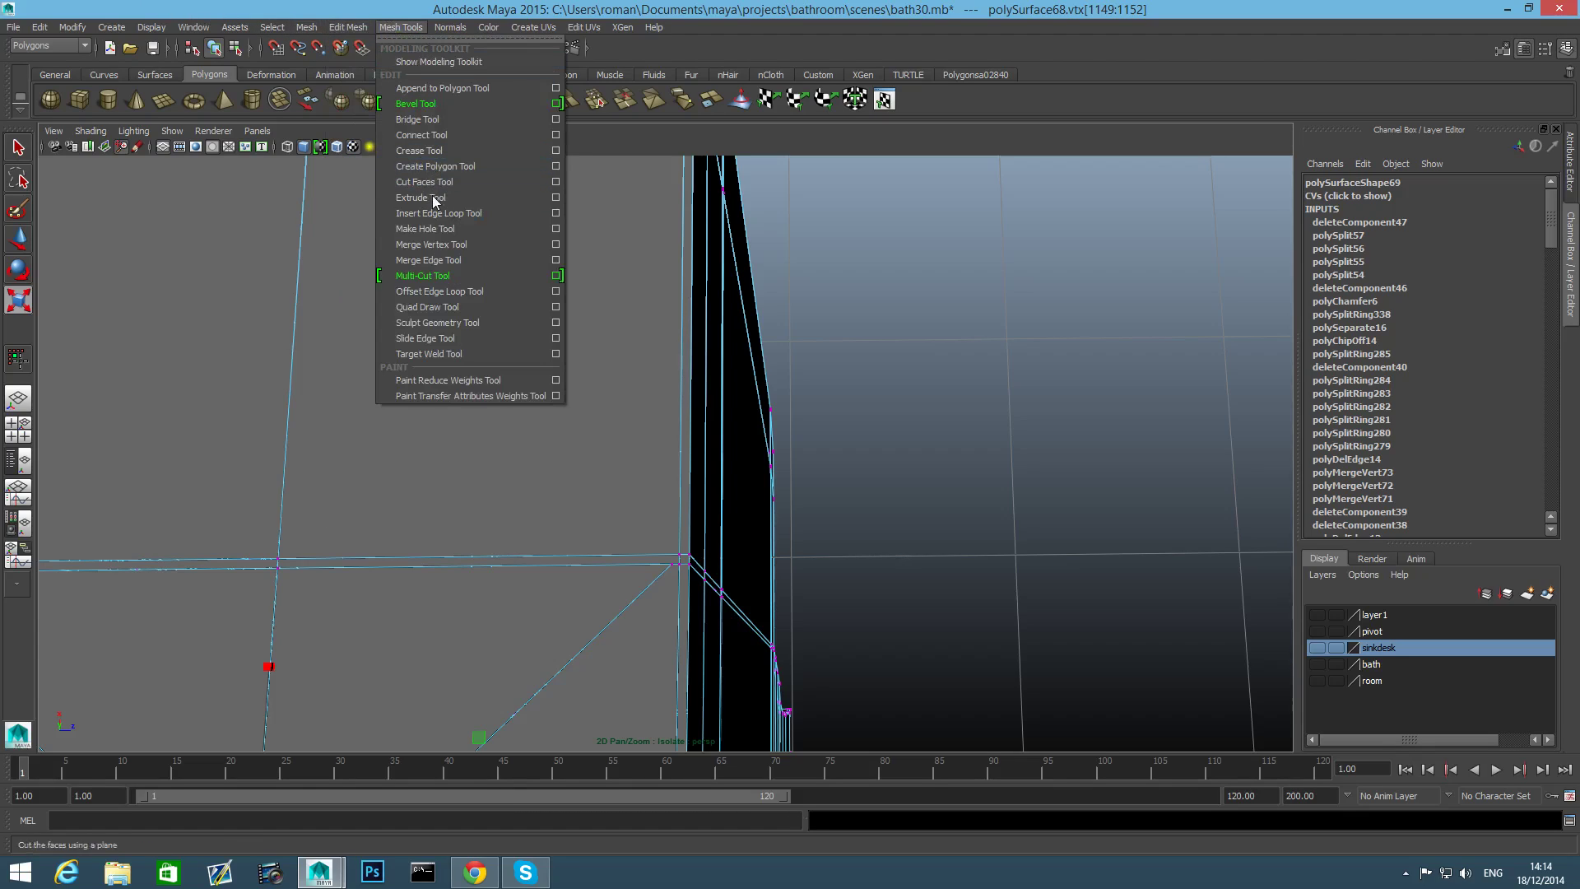
{"action": "left_click", "coordinate": [431, 245]}
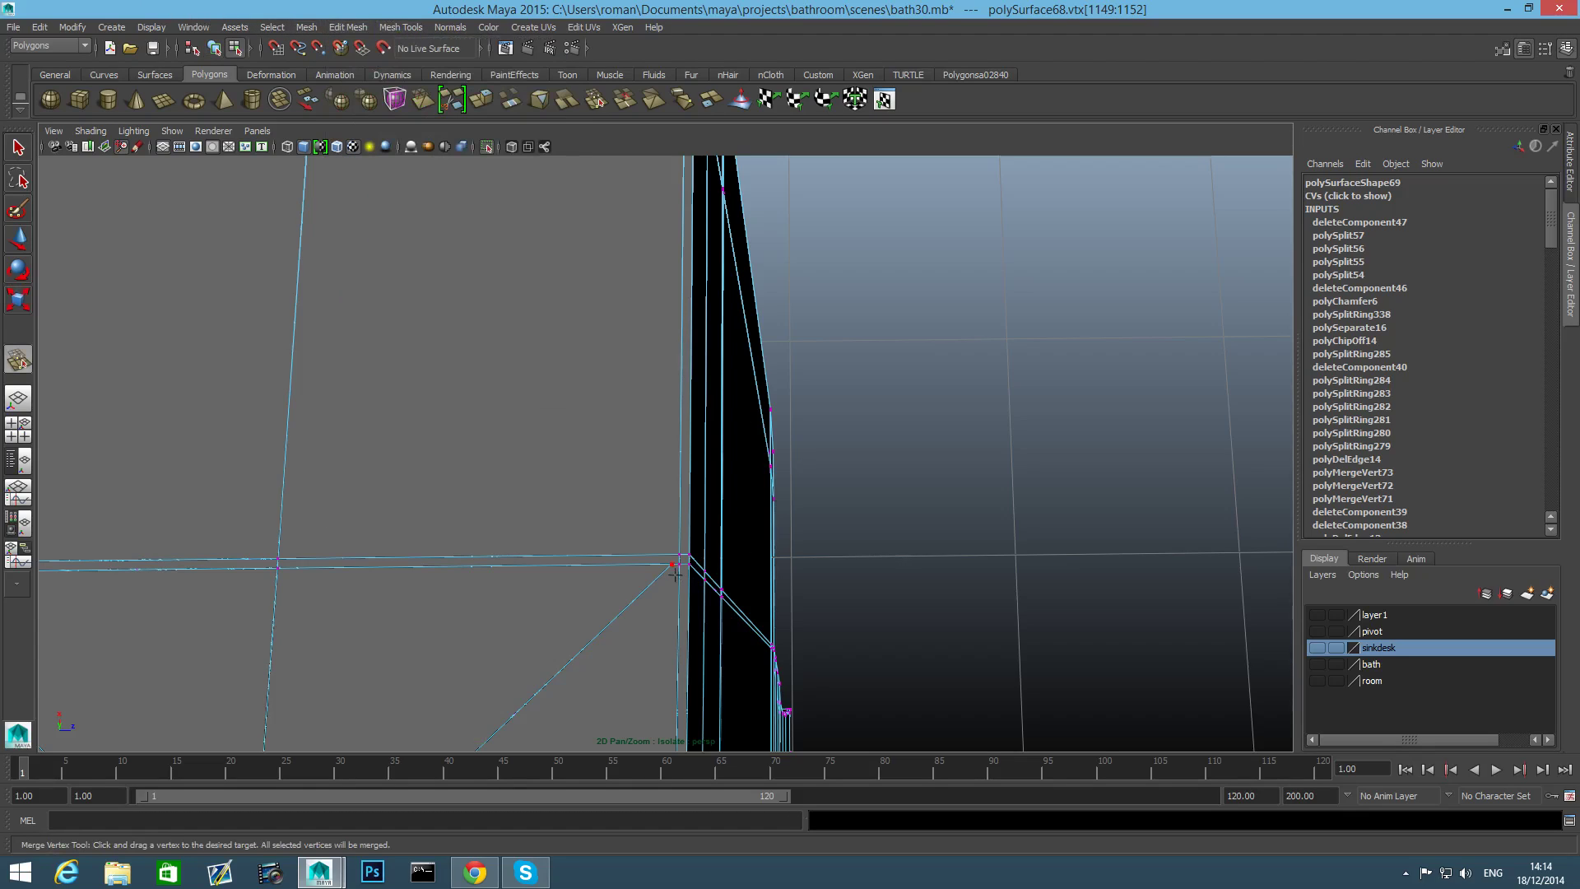
{"action": "left_click_drag", "start_coordinate": [676, 571], "coordinate": [679, 568]}
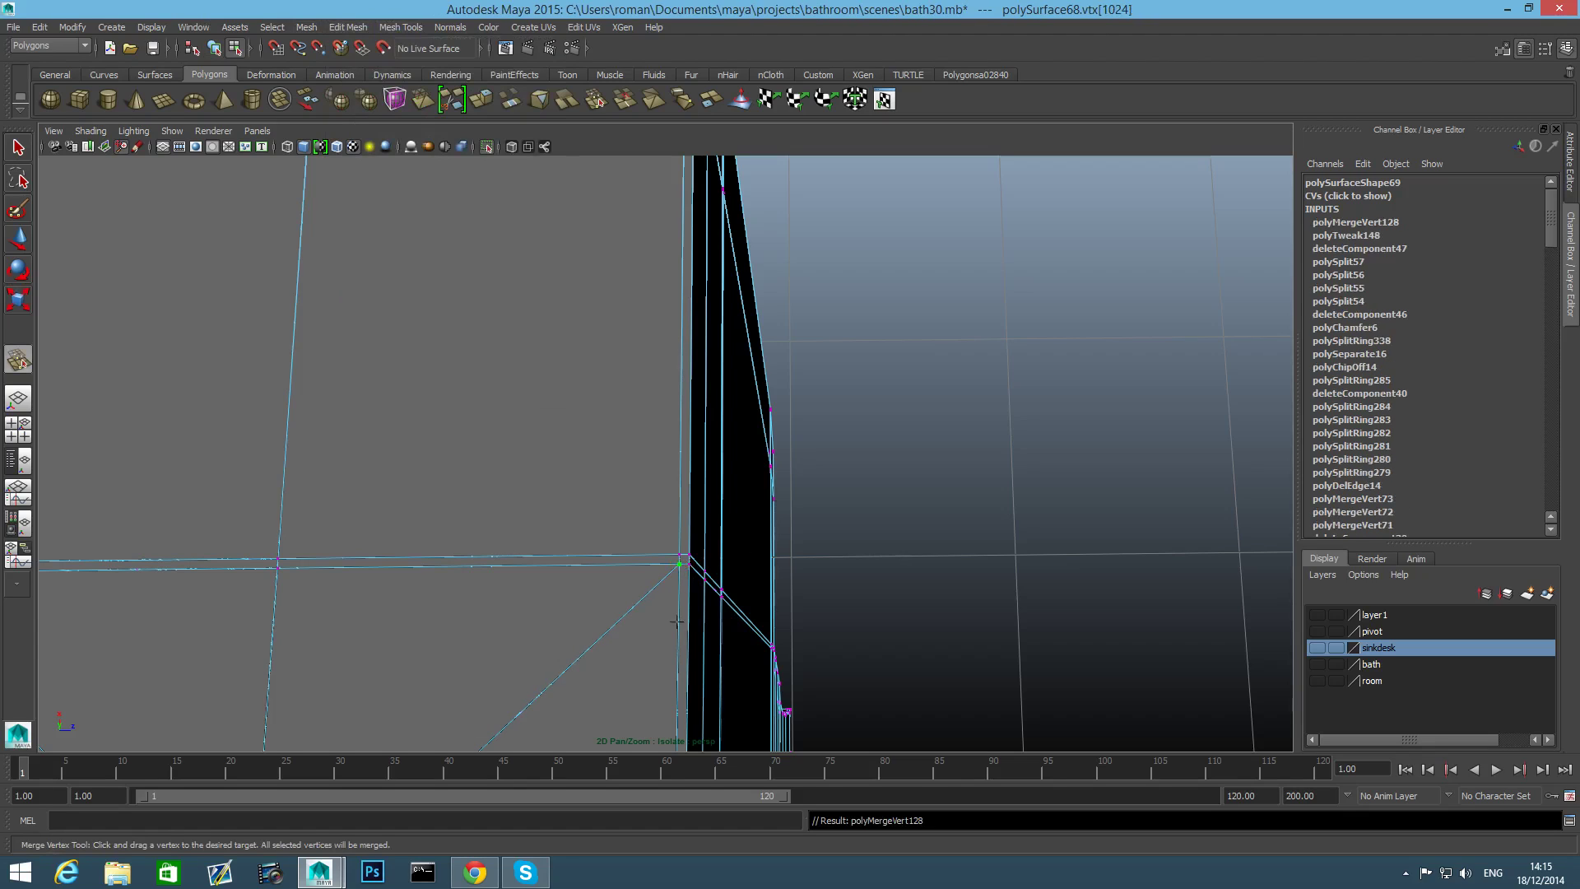
{"action": "scroll", "coordinate": [676, 622], "scroll_direction": "down", "scroll_amount": 4}
{"action": "middle_click_drag", "start_coordinate": [676, 622], "coordinate": [745, 485], "text": "alt"}
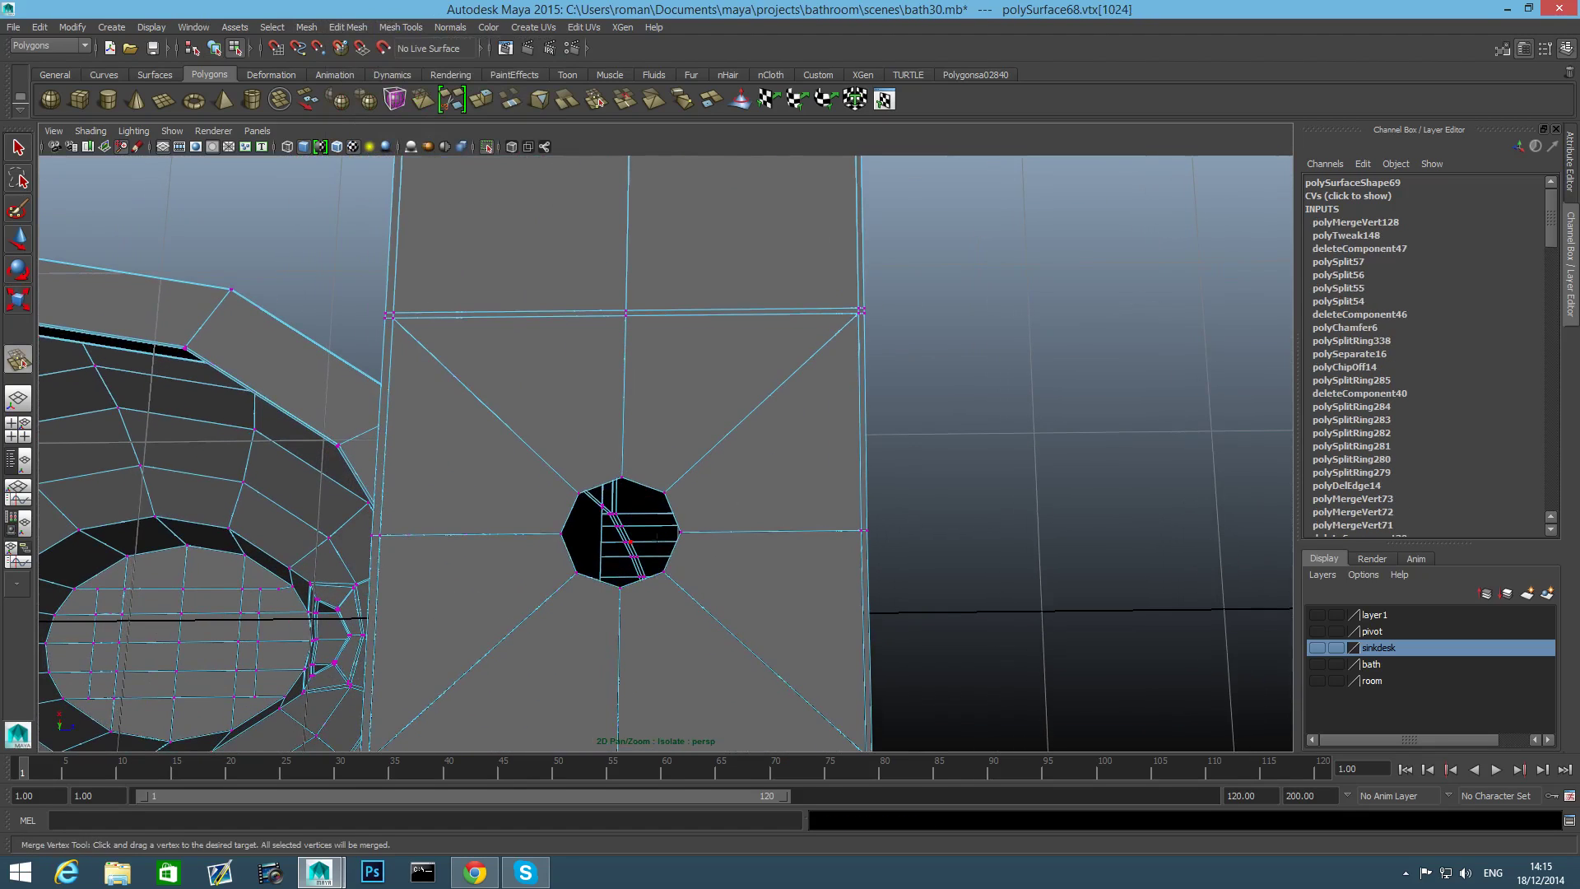
{"action": "left_click_drag", "start_coordinate": [744, 484], "coordinate": [724, 494], "text": "alt"}
{"action": "key", "text": "F8"}
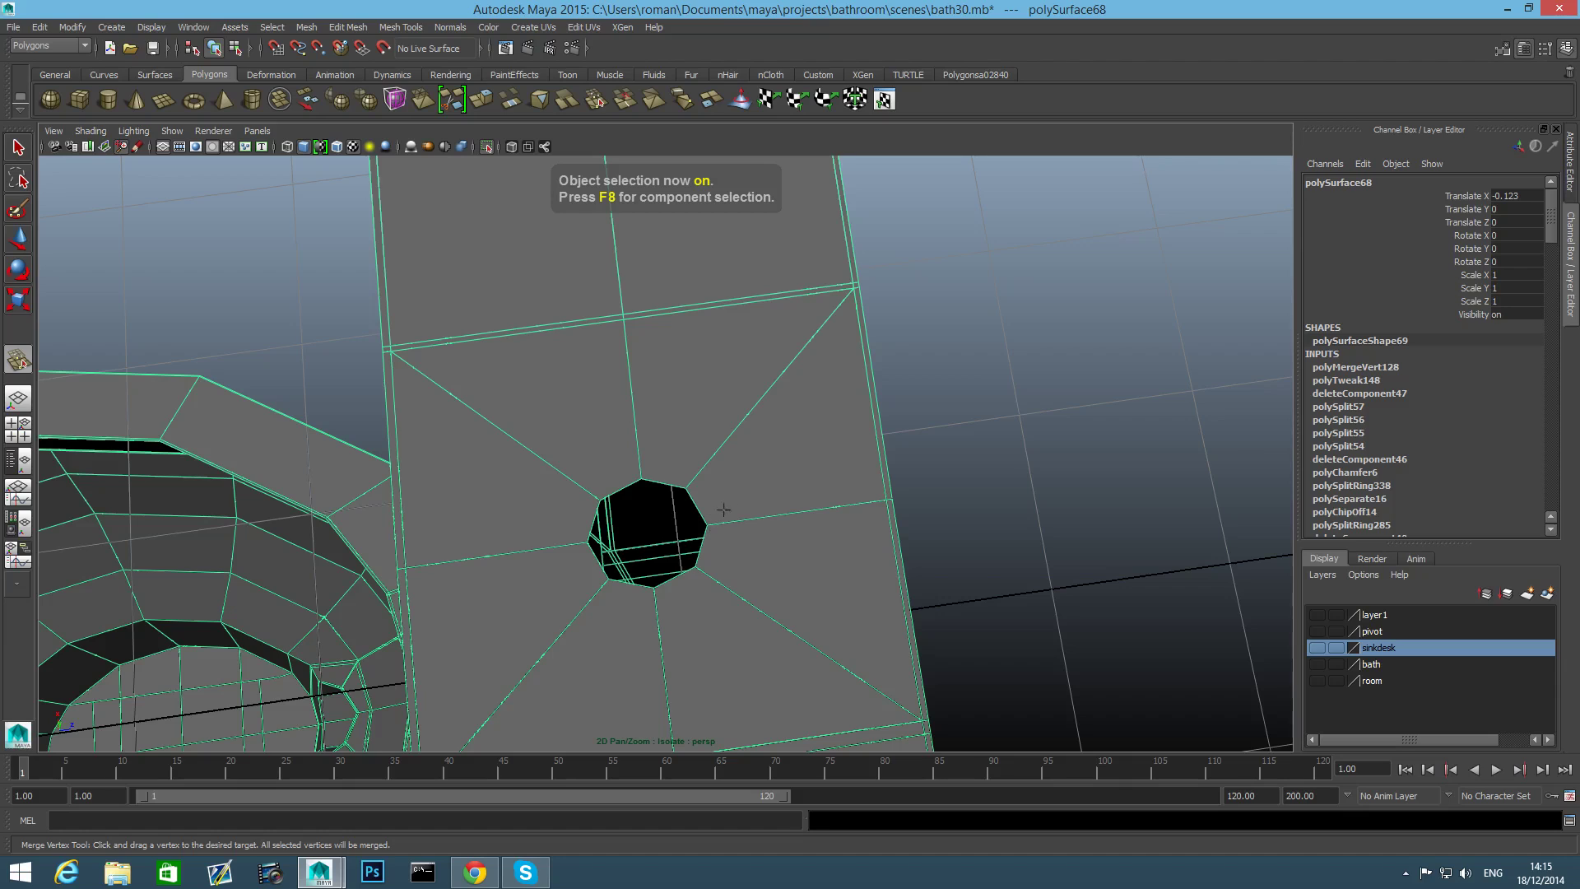
Select the border edges of the octagonal hole in the tank top and scale them outward to enlarge the opening.
{"action": "right_click_drag", "start_coordinate": [707, 399], "coordinate": [711, 361]}
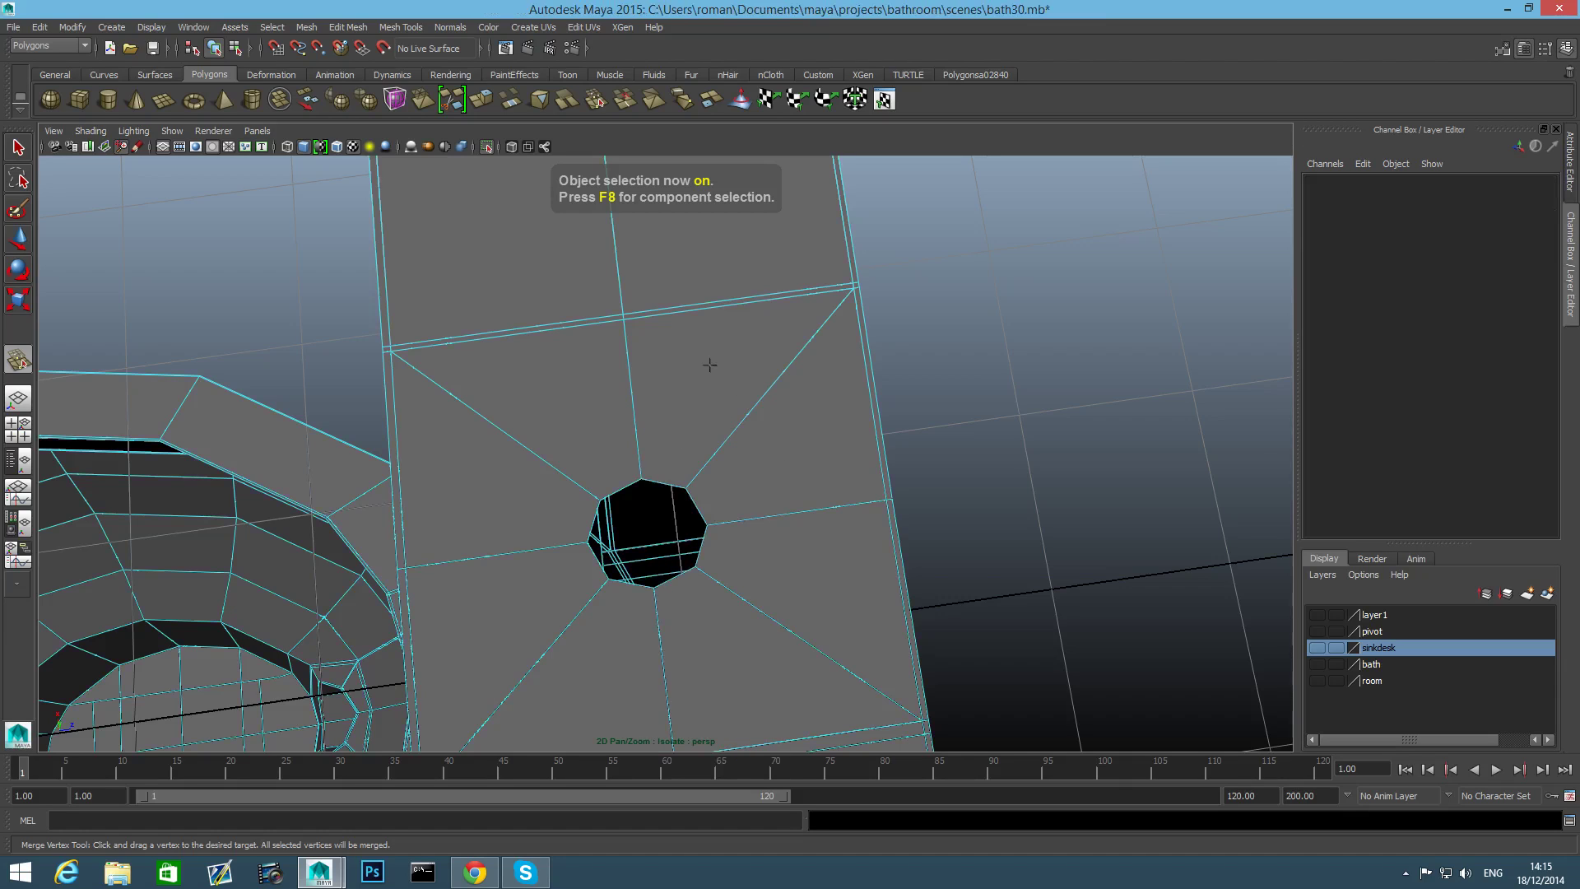
{"action": "double_click", "coordinate": [669, 478]}
{"action": "left_click_drag", "start_coordinate": [723, 522], "coordinate": [698, 581], "text": "alt"}
{"action": "key", "text": "r"}
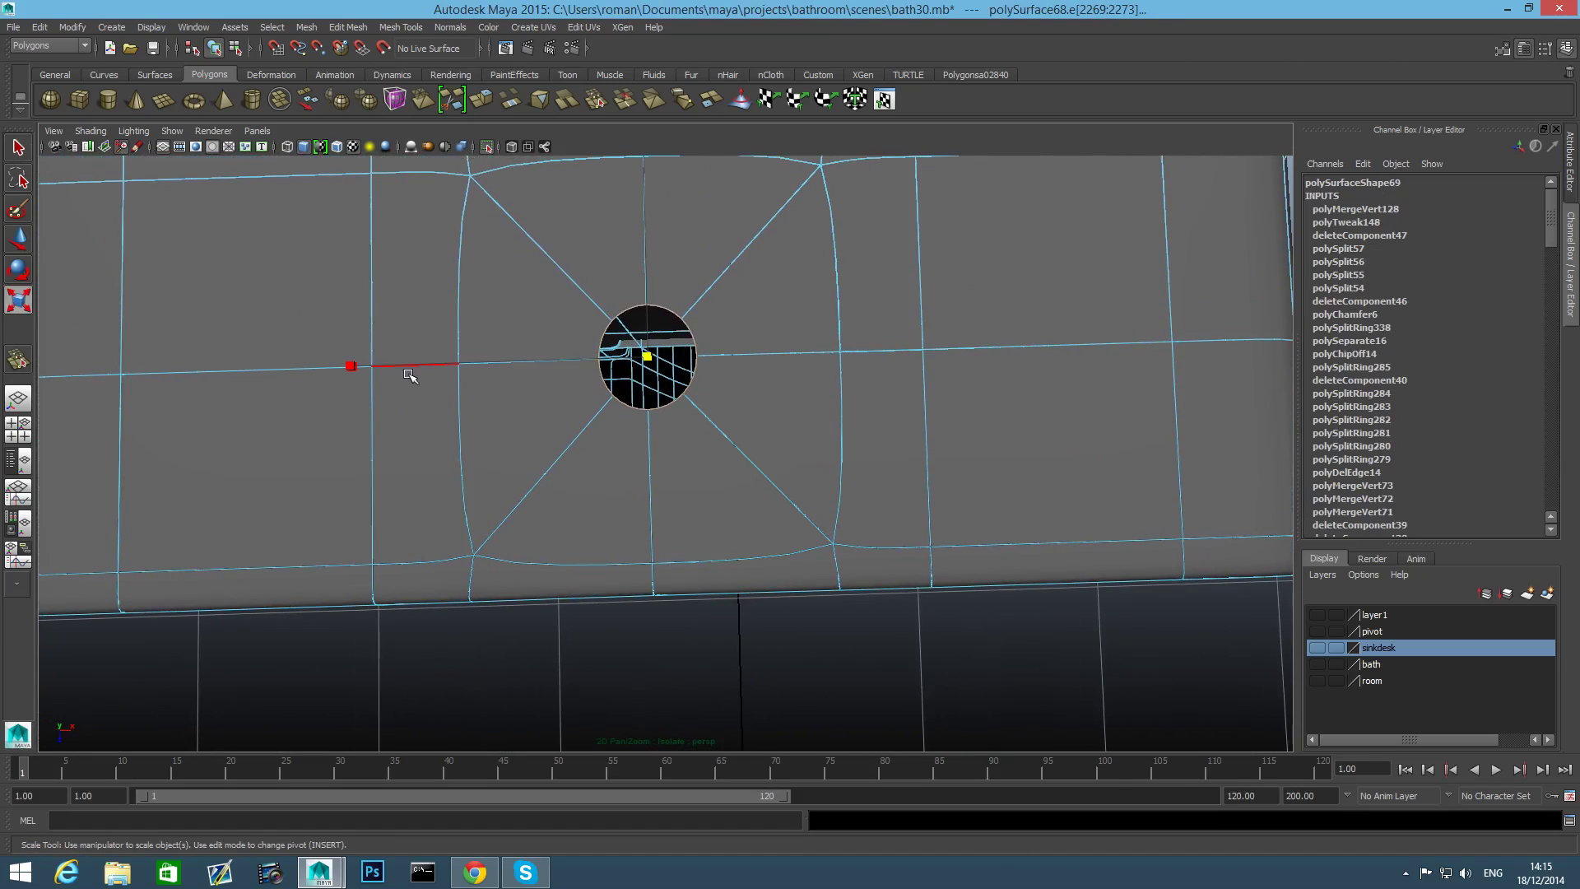
{"action": "left_click_drag", "start_coordinate": [349, 366], "coordinate": [630, 430]}
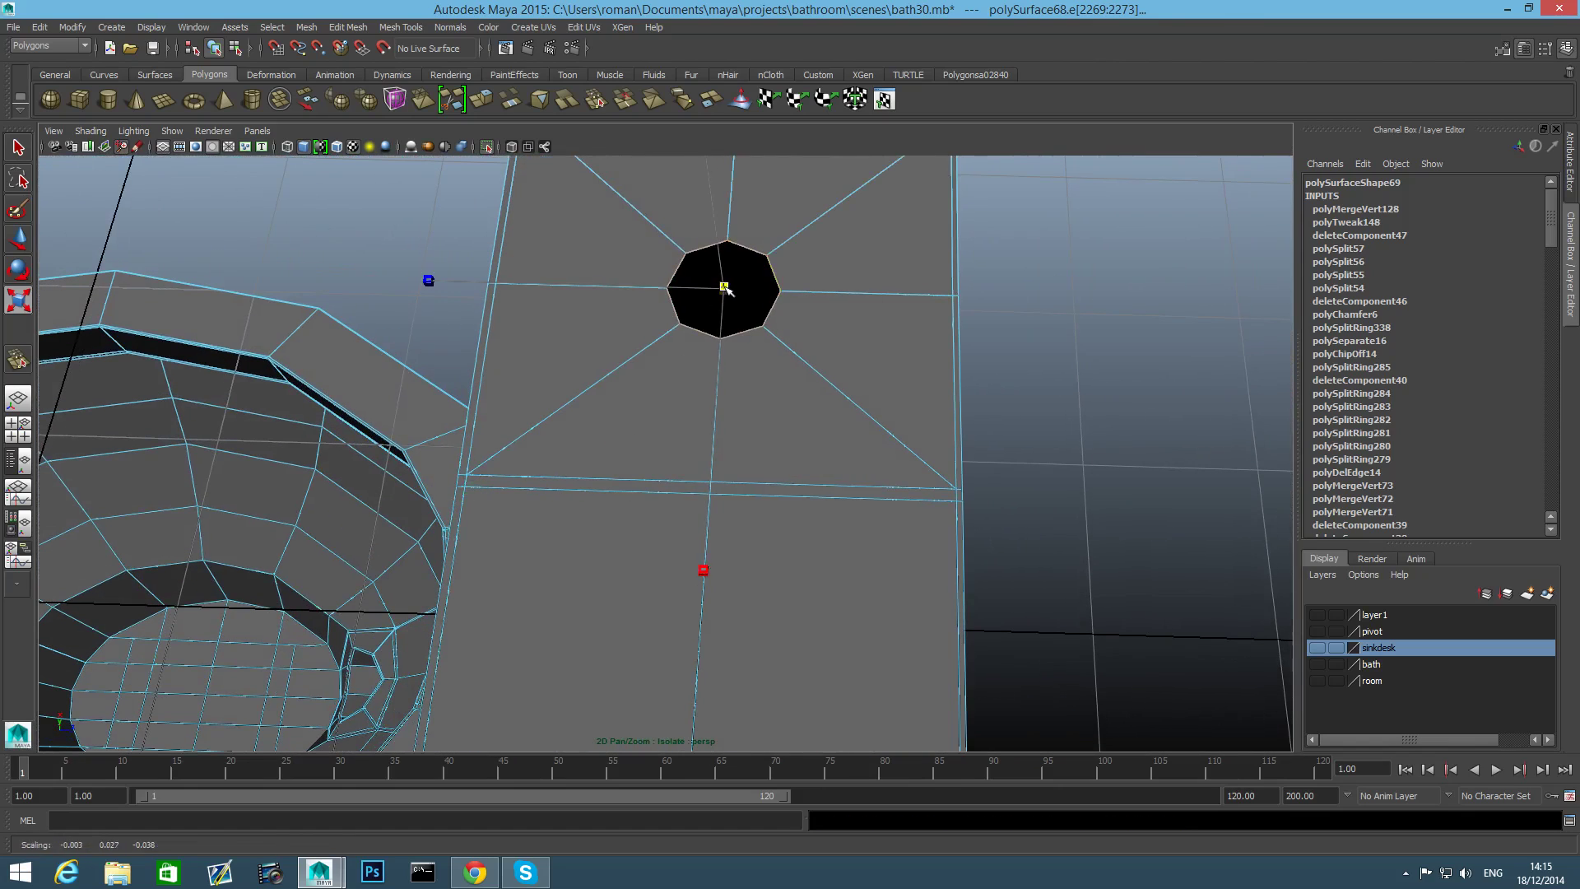
{"action": "left_click_drag", "start_coordinate": [723, 288], "coordinate": [845, 409]}
{"action": "middle_click_drag", "start_coordinate": [845, 409], "coordinate": [811, 491], "text": "alt"}
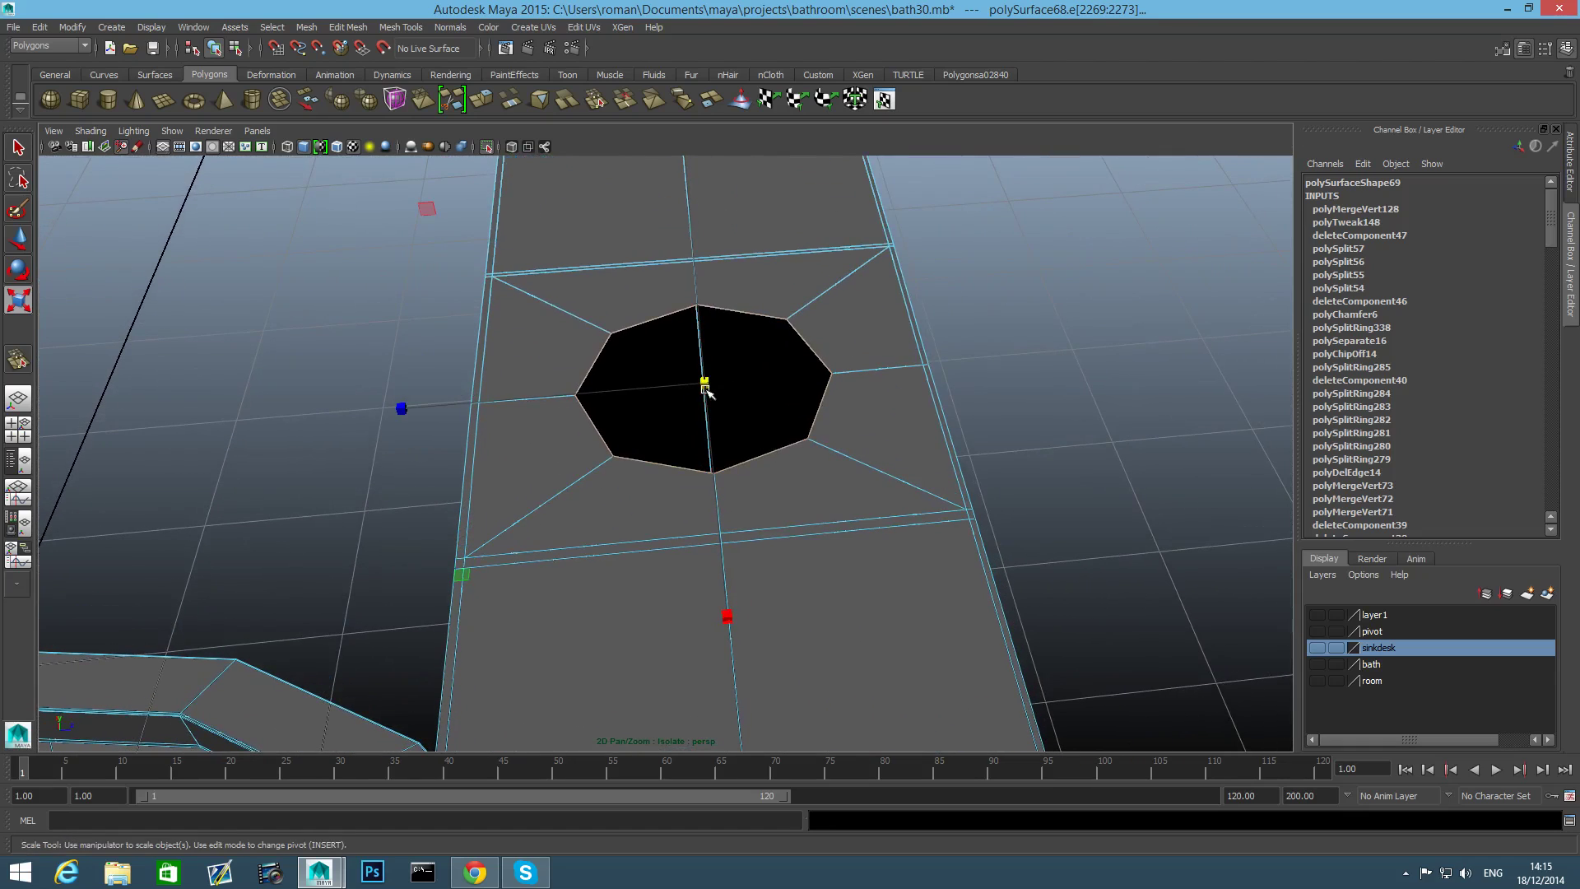
{"action": "left_click_drag", "start_coordinate": [705, 383], "coordinate": [669, 375]}
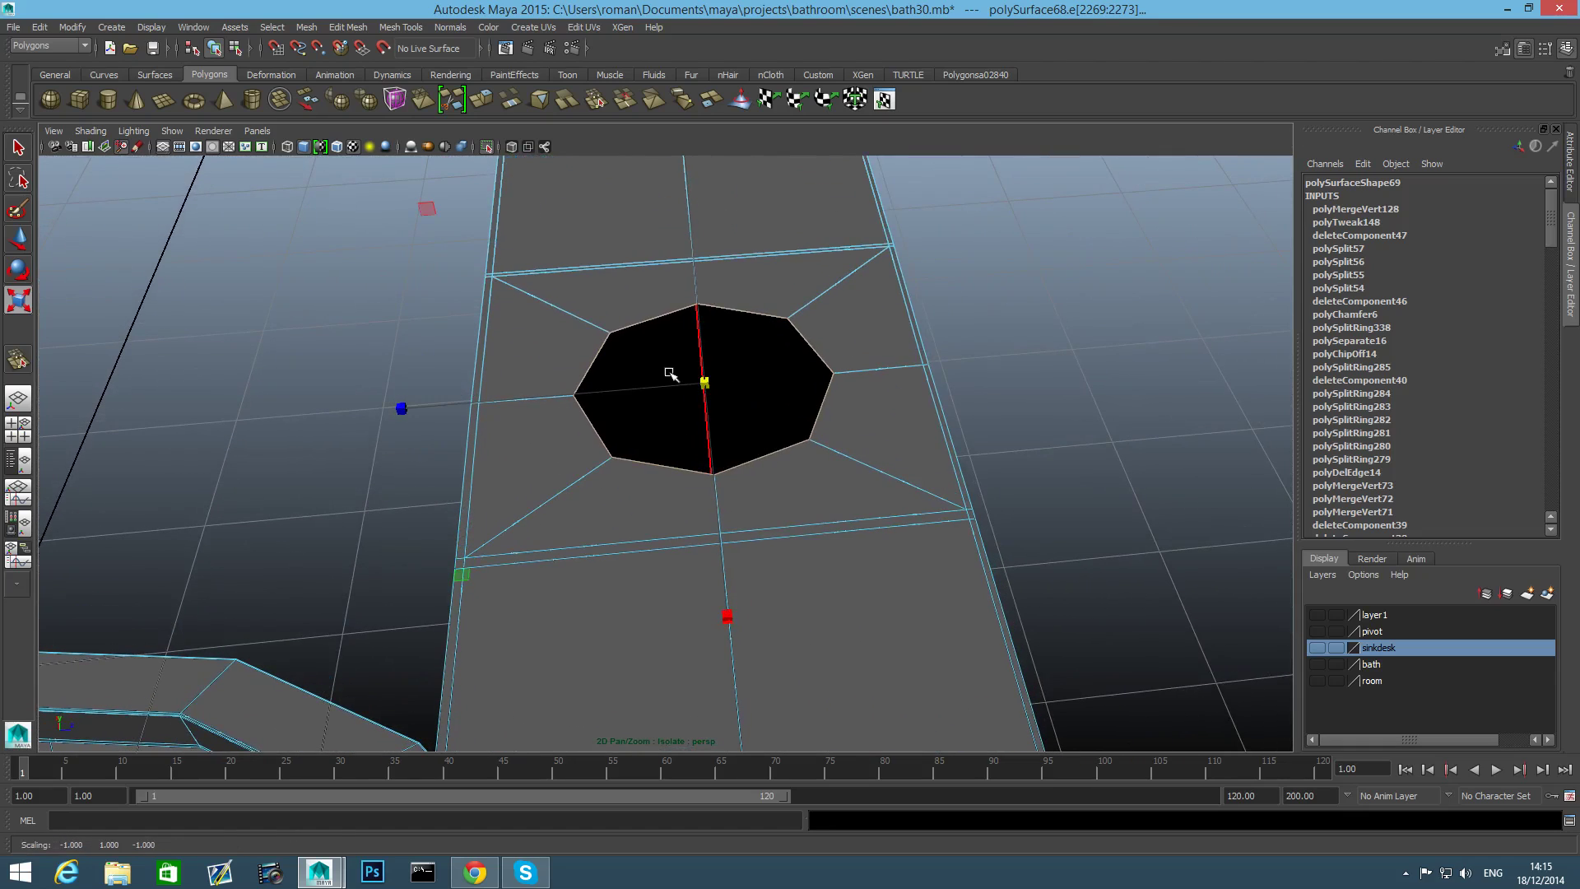
Extrude the enlarged hole's border edges twice, scaling each new ring slightly inward.
{"action": "left_click", "coordinate": [459, 94]}
{"action": "left_click_drag", "start_coordinate": [710, 384], "coordinate": [698, 383]}
{"action": "left_click", "coordinate": [483, 100]}
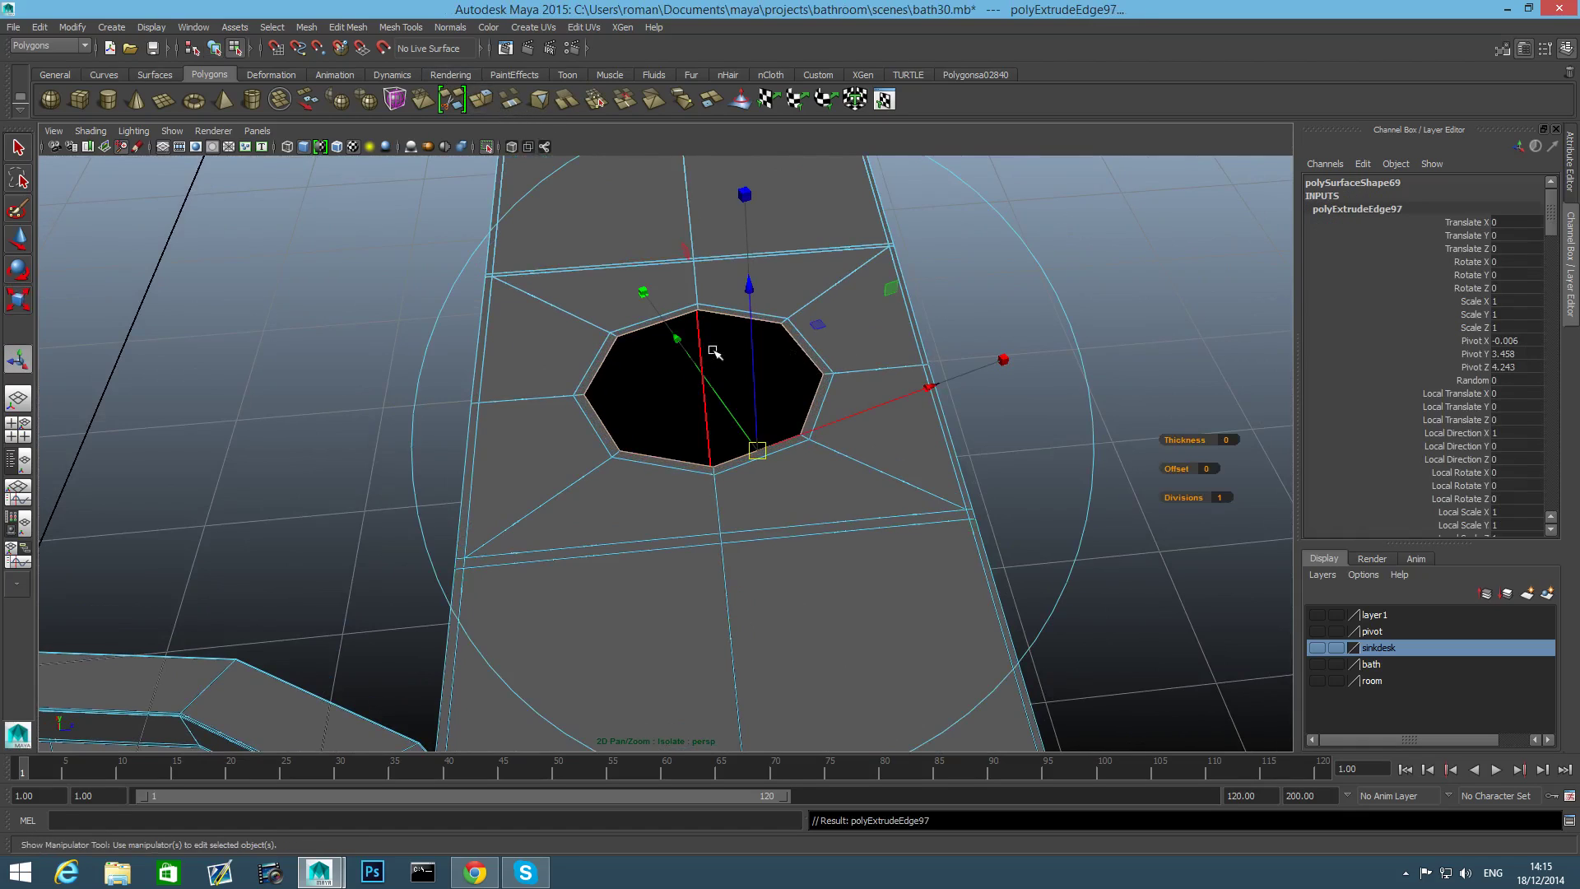
{"action": "left_click_drag", "start_coordinate": [705, 380], "coordinate": [691, 379]}
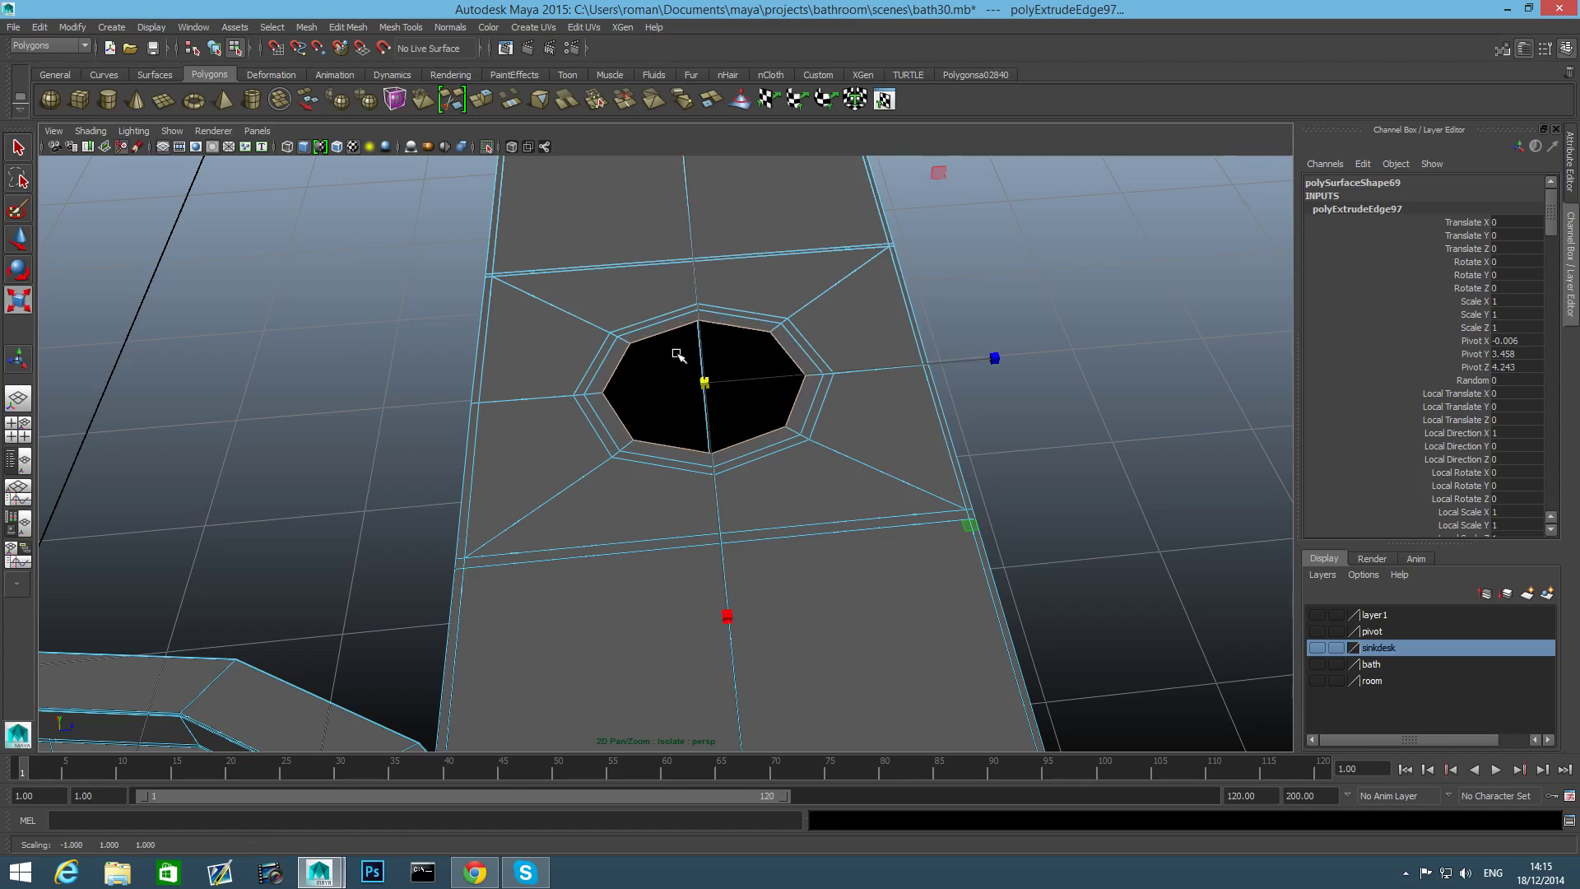
Raise the innermost ring of edges above the tank top to a Y height of about 3.51.
{"action": "key", "text": "w"}
{"action": "left_click_drag", "start_coordinate": [698, 233], "coordinate": [753, 504], "text": "alt"}
{"action": "left_click_drag", "start_coordinate": [809, 227], "coordinate": [689, 309]}
{"action": "middle_click_drag", "start_coordinate": [656, 432], "coordinate": [746, 469], "text": "alt"}
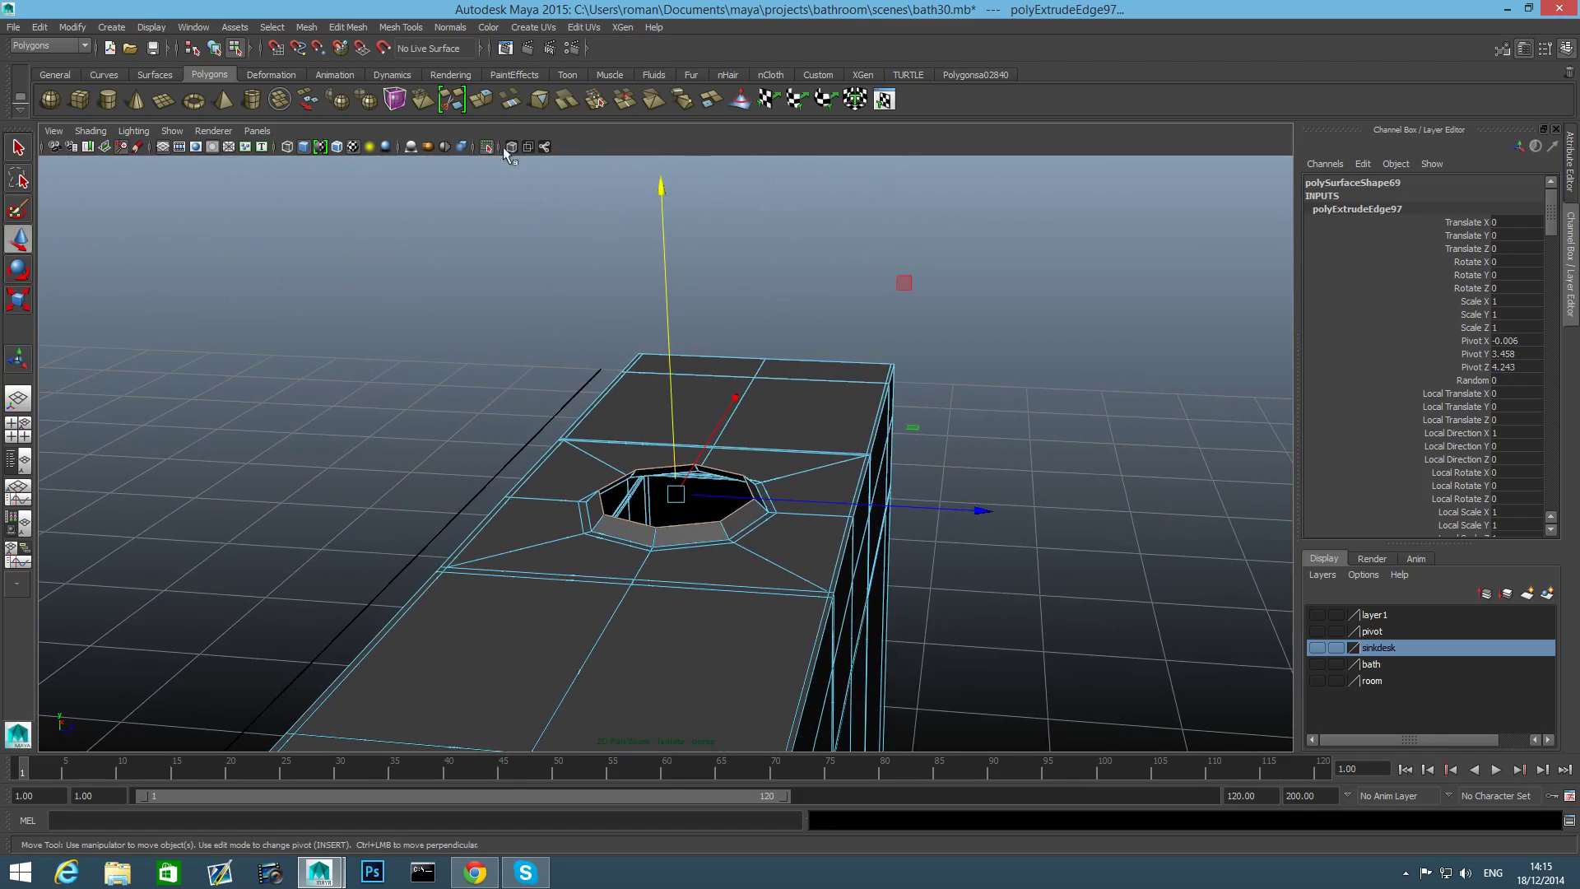
Extrude the raised border inward at about 0.91 scale, then extrude it again downward with a Local Translate Z of -0.052.
{"action": "left_click", "coordinate": [485, 97]}
{"action": "key", "text": "r"}
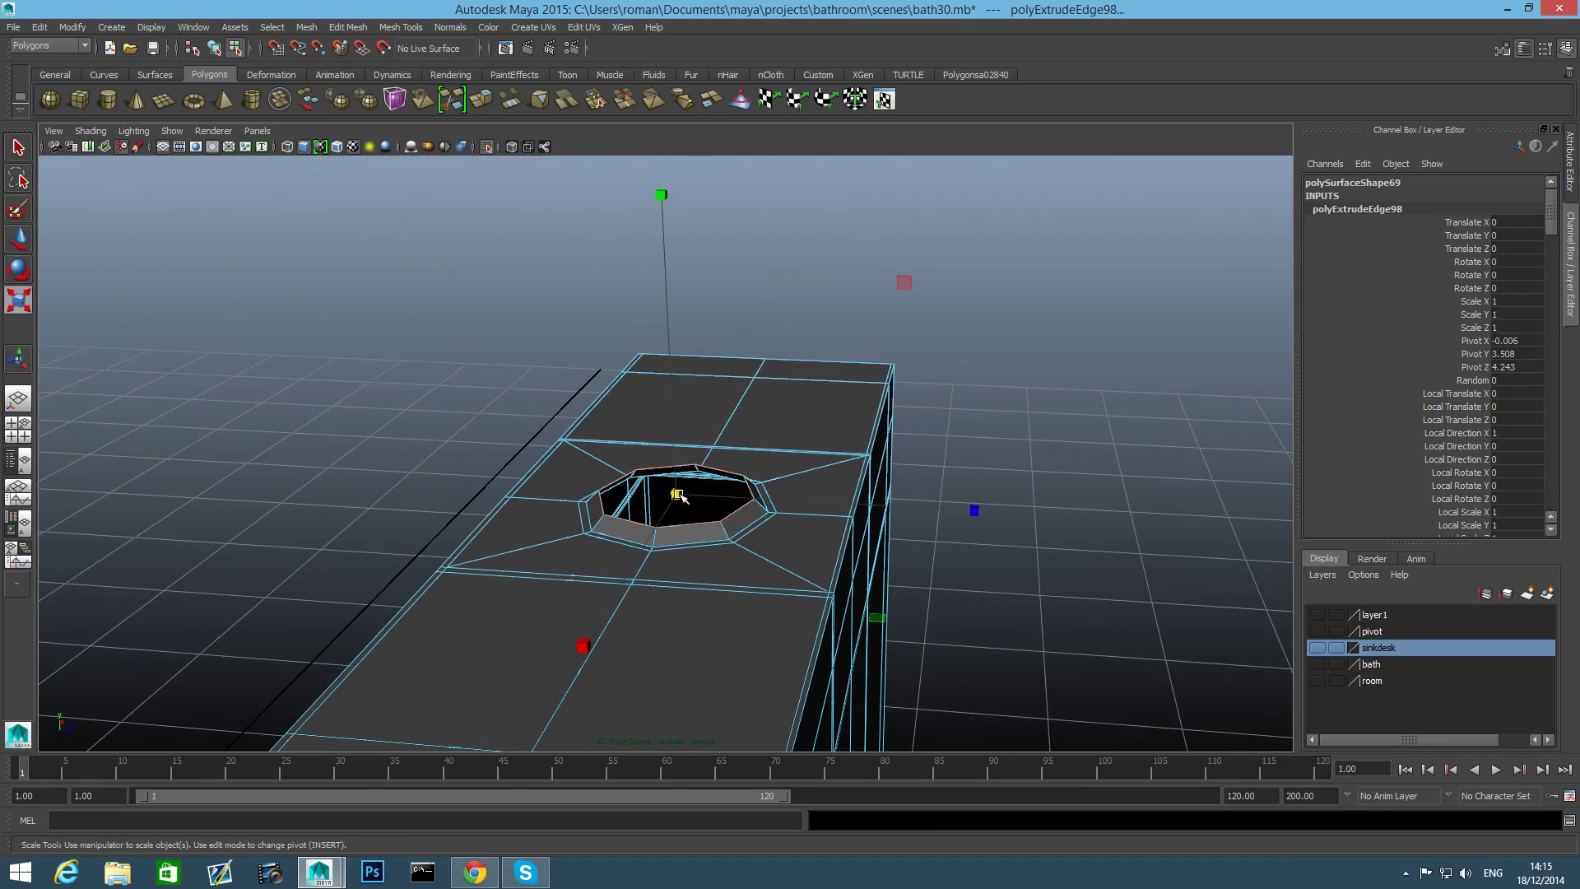
{"action": "left_click_drag", "start_coordinate": [677, 494], "coordinate": [673, 494]}
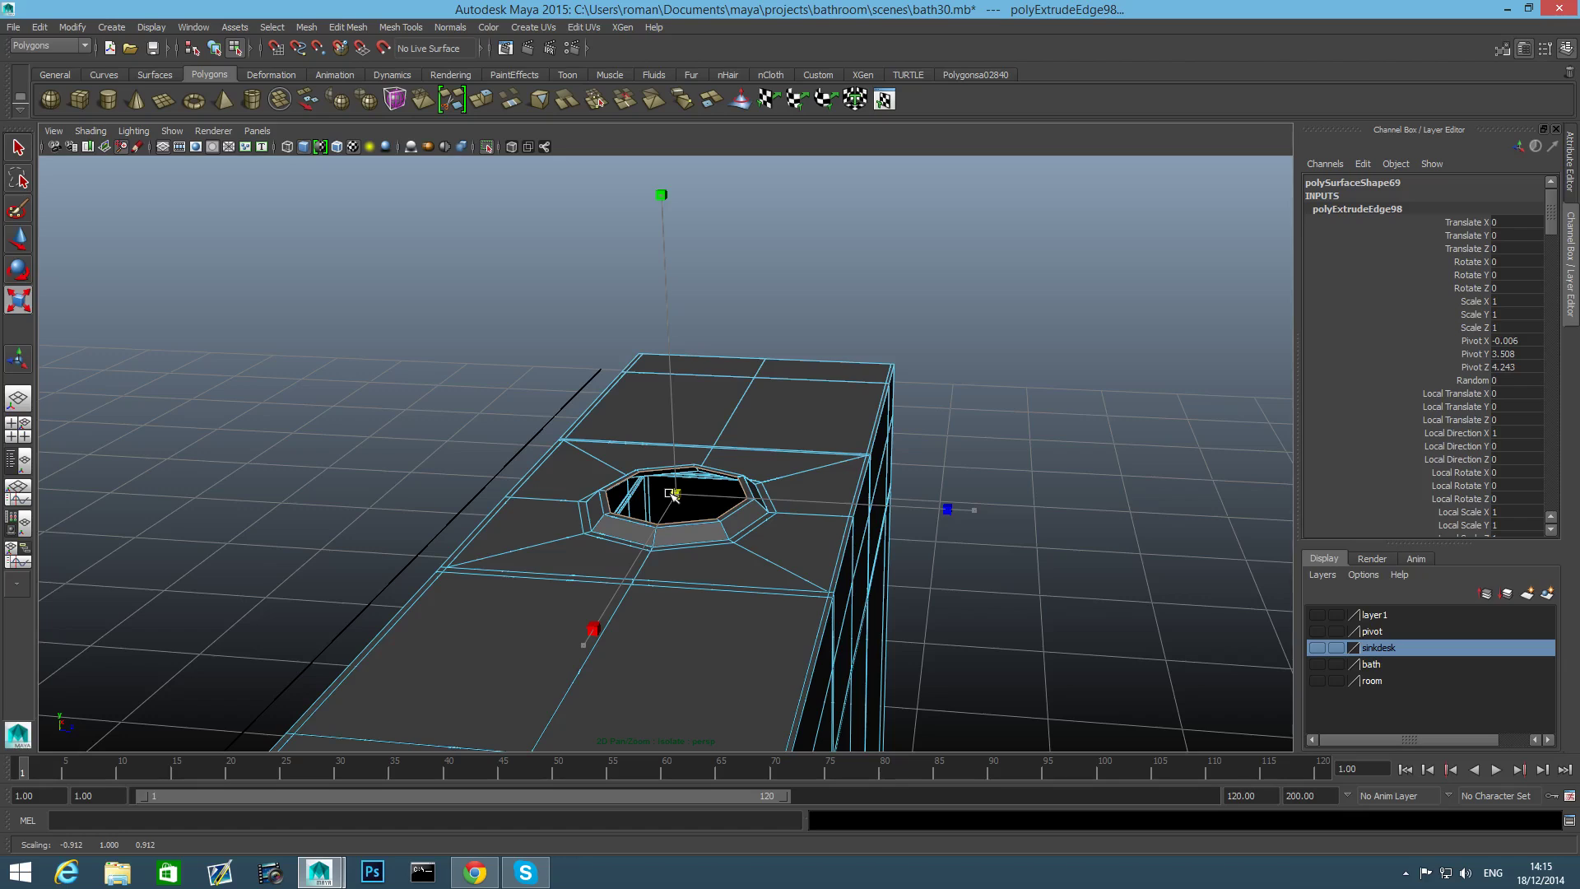
{"action": "left_click", "coordinate": [484, 99]}
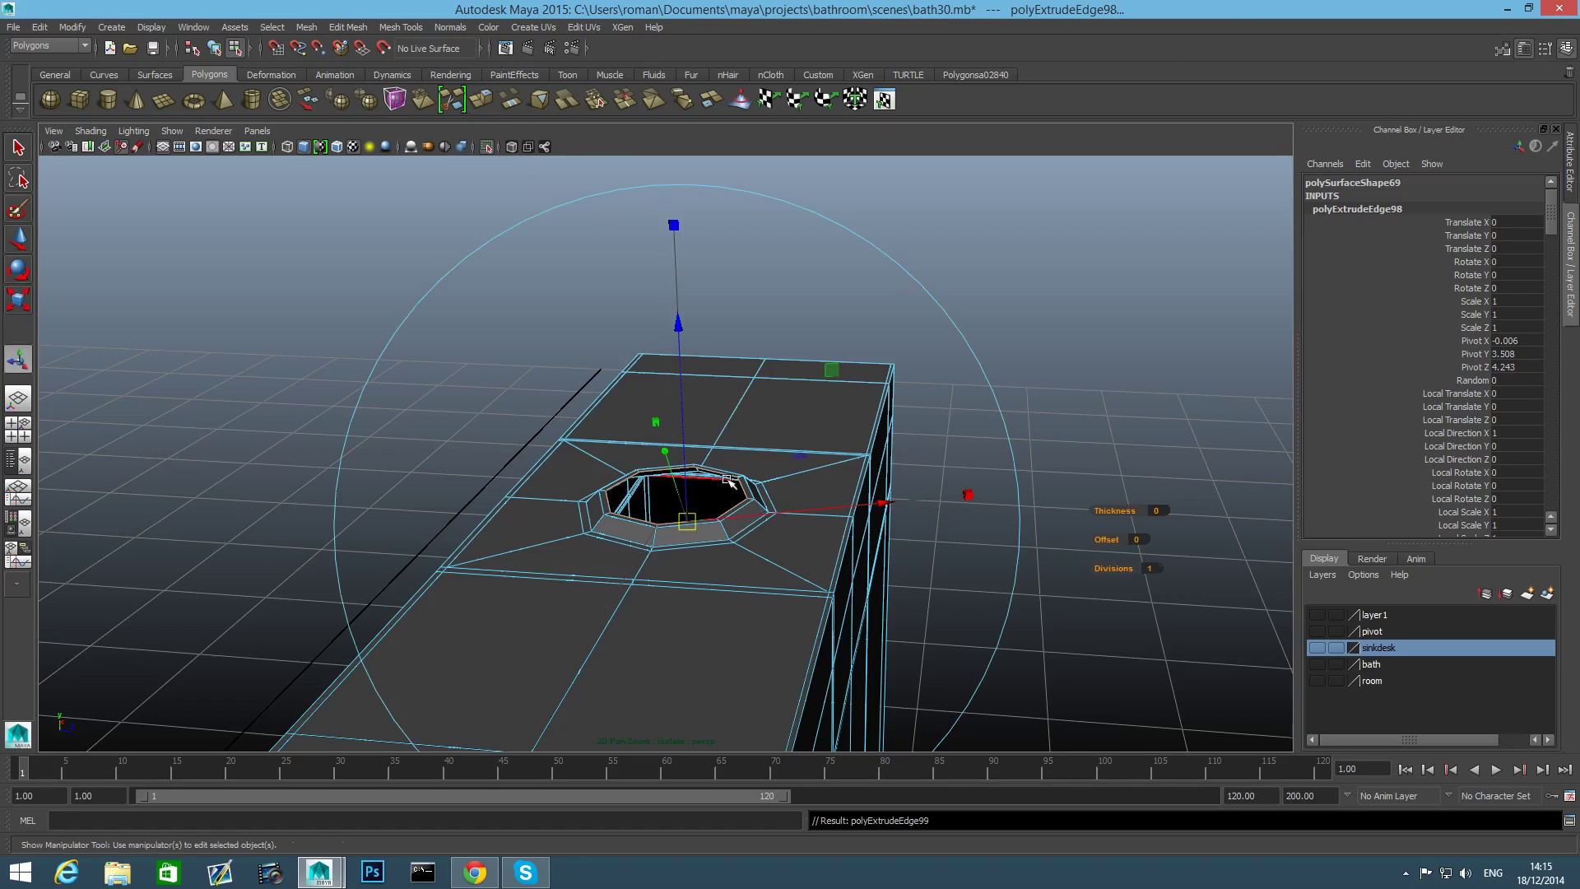
{"action": "left_click_drag", "start_coordinate": [677, 335], "coordinate": [682, 346]}
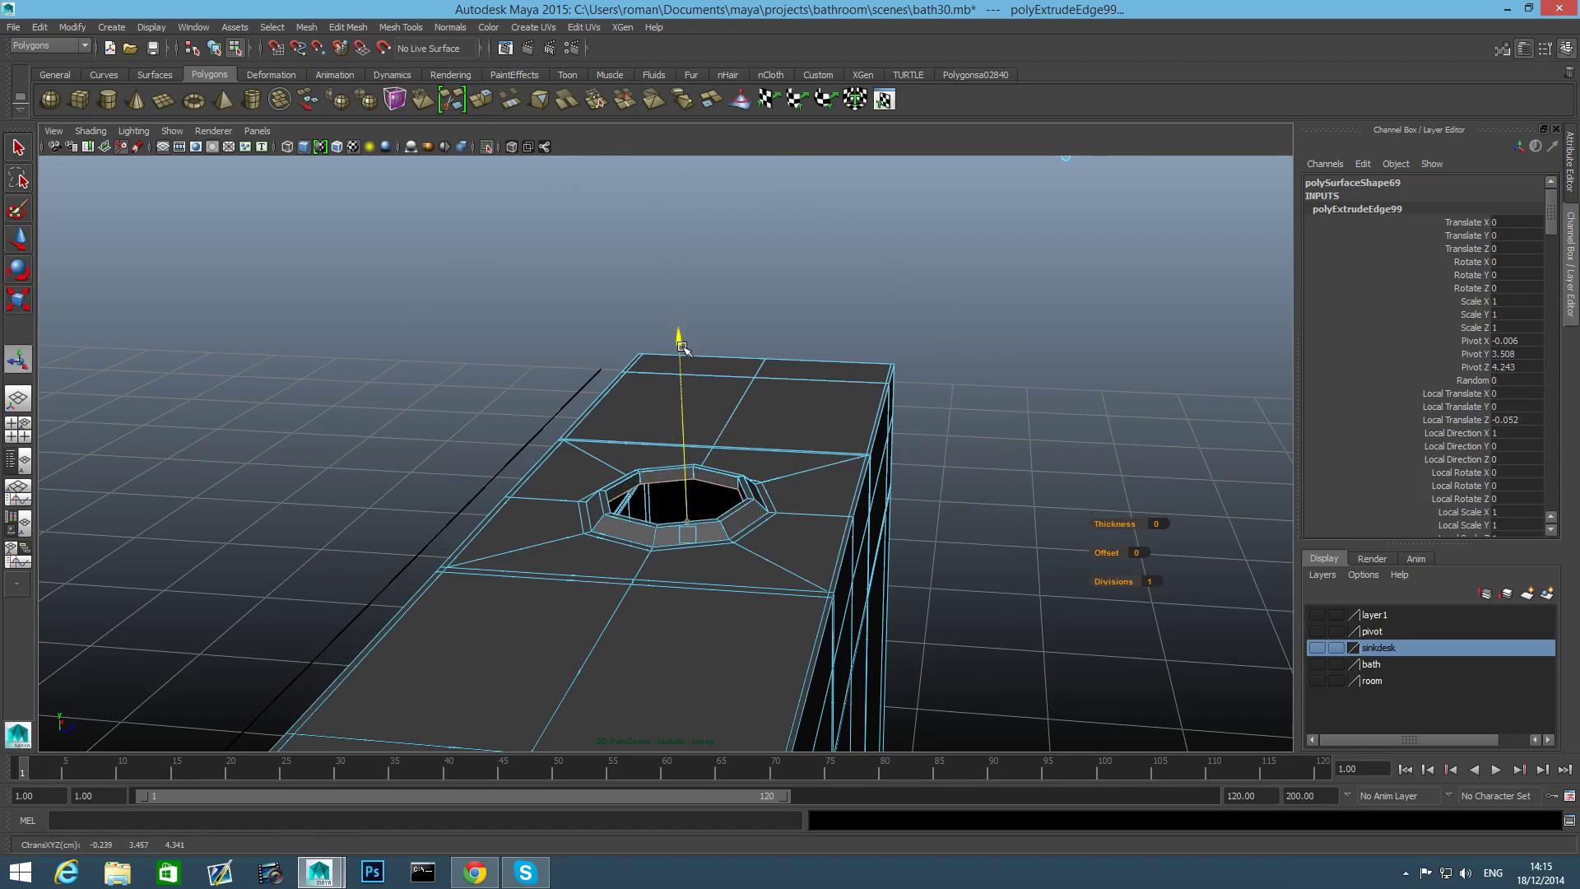
{"action": "right_click_drag", "start_coordinate": [637, 458], "coordinate": [857, 504], "text": "alt"}
{"action": "right_click_drag", "start_coordinate": [395, 497], "coordinate": [564, 501], "text": "alt"}
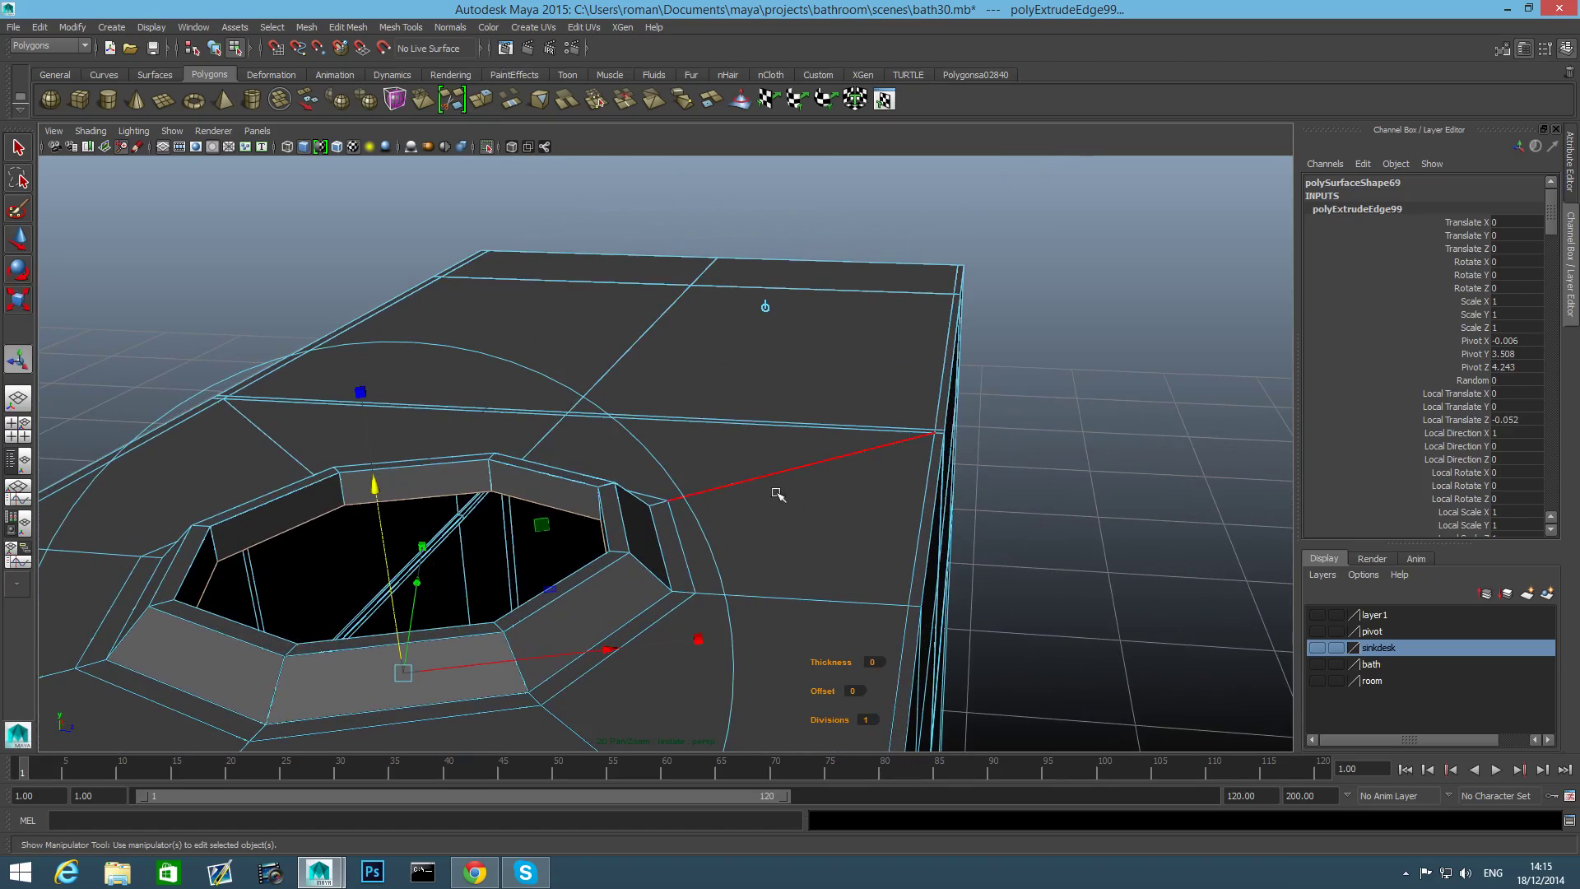
Insert supporting edge loops around the raised rim and its inner wall, then return to object mode.
{"action": "right_click_drag", "start_coordinate": [777, 494], "coordinate": [622, 615]}
{"action": "key", "text": "F8"}
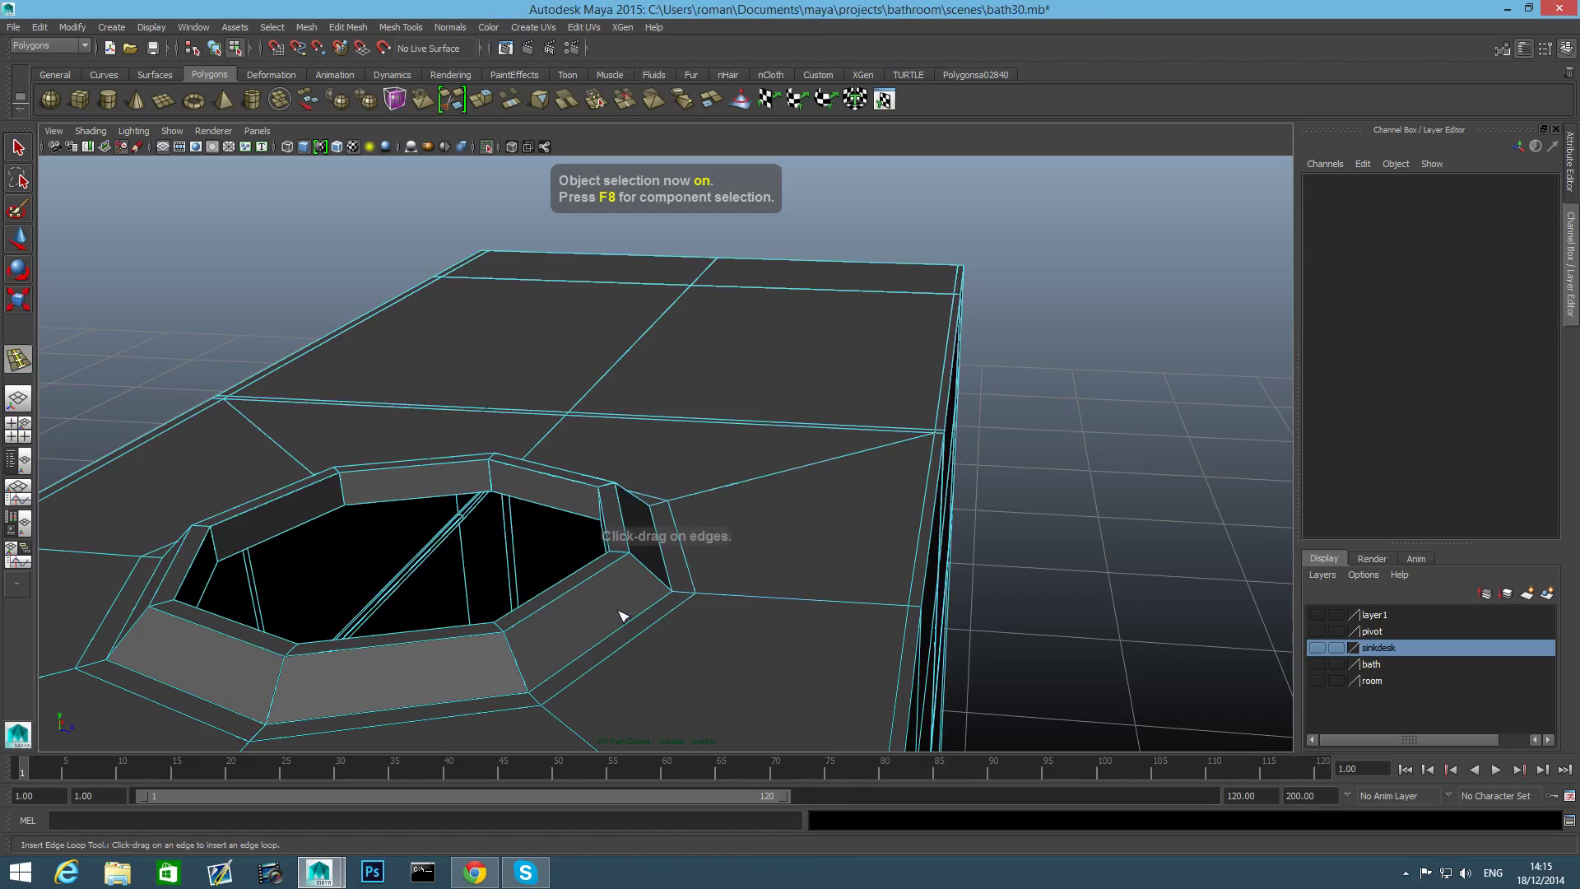
{"action": "left_click_drag", "start_coordinate": [656, 580], "coordinate": [717, 590]}
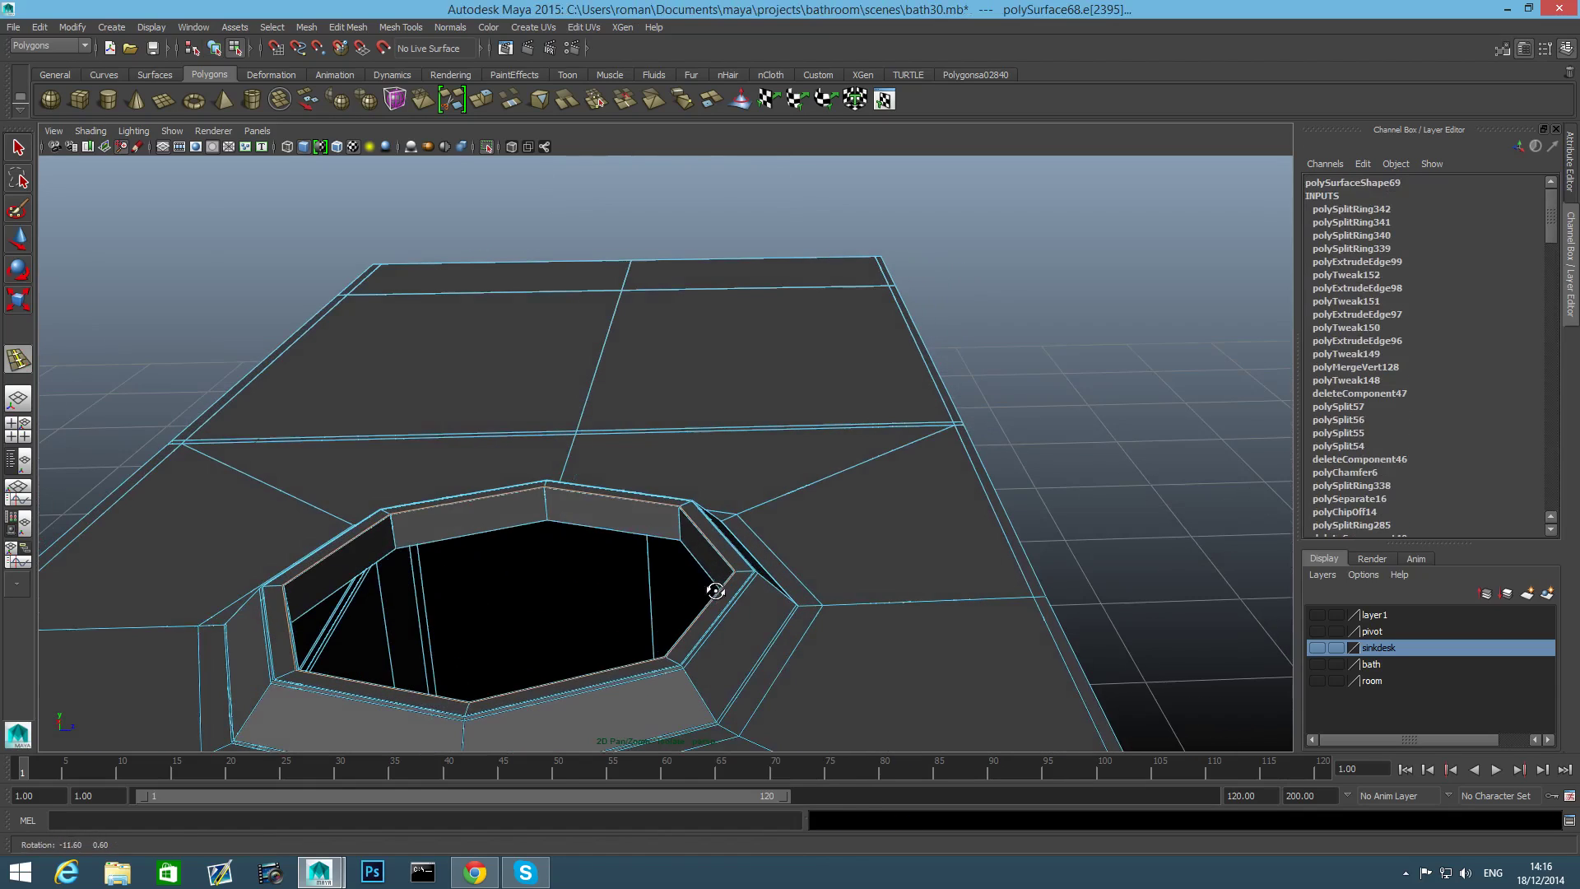
{"action": "left_click_drag", "start_coordinate": [677, 514], "coordinate": [682, 535]}
{"action": "key", "text": "ctrl+z"}
{"action": "key", "text": "F8"}
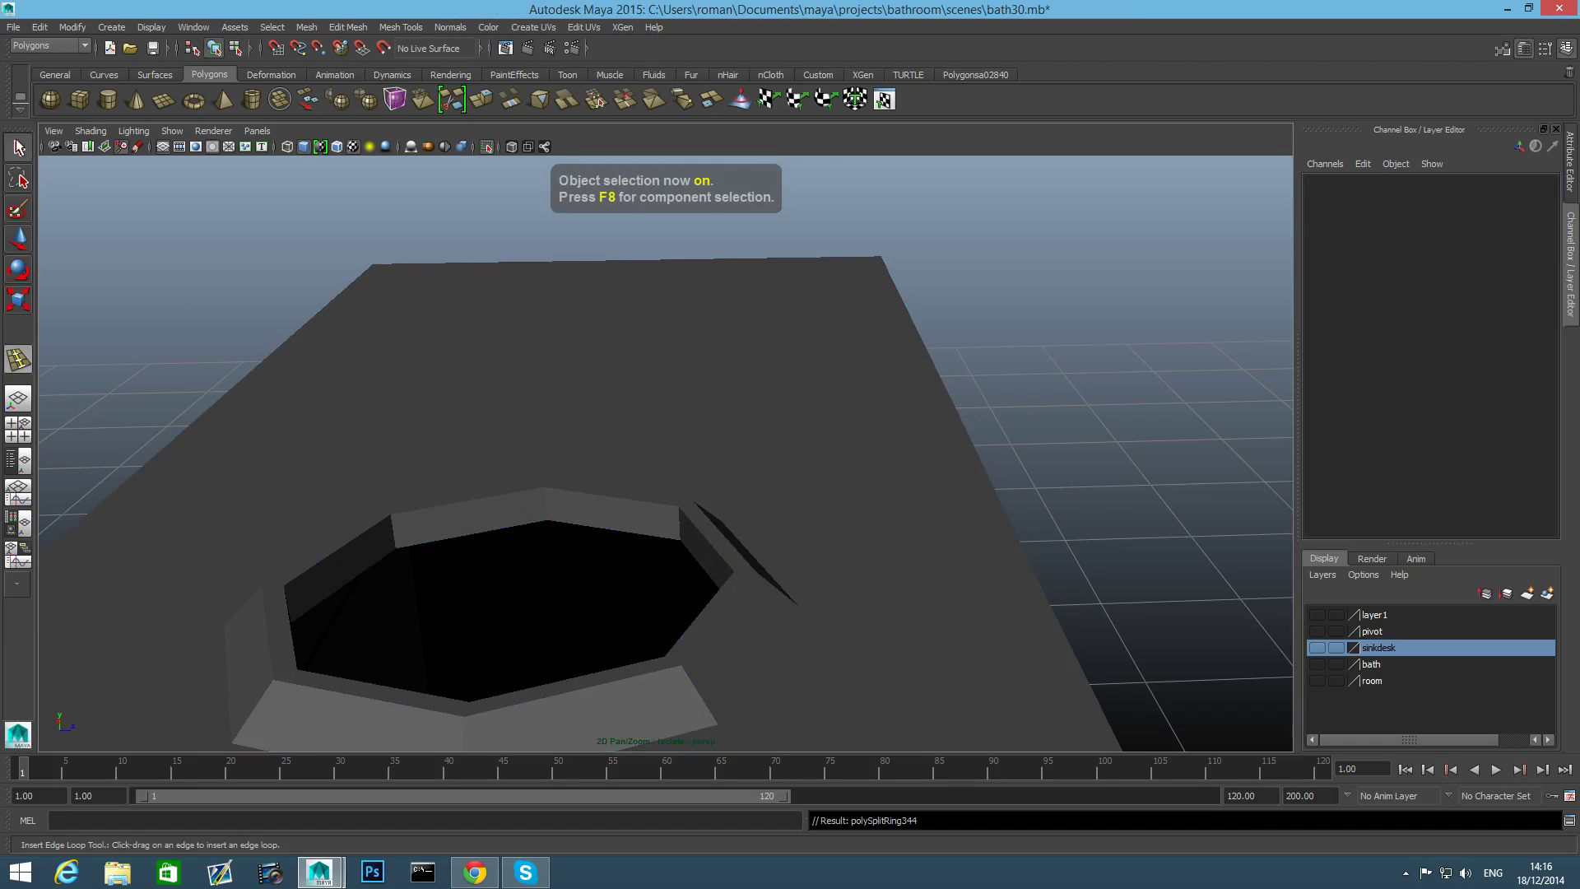
Select the lower border loop of the rim's inner wall and extrude it twice, scaling each new ring slightly inward.
{"action": "key", "text": "q"}
{"action": "left_click", "coordinate": [561, 512]}
{"action": "right_click_drag", "start_coordinate": [575, 500], "coordinate": [589, 546]}
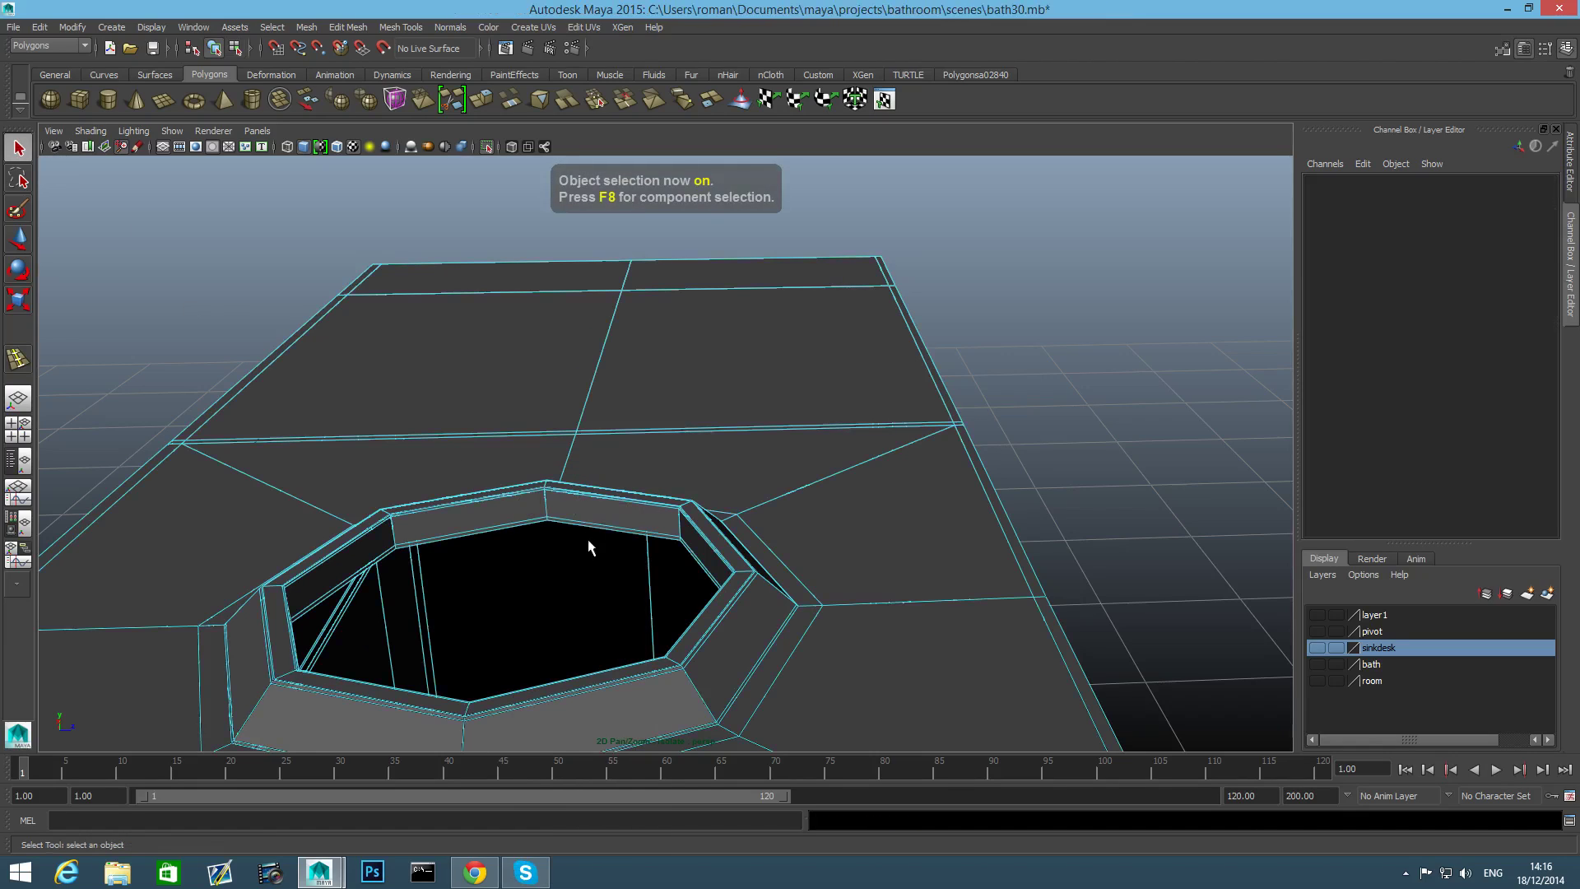
{"action": "scroll", "coordinate": [589, 546], "scroll_direction": "up", "scroll_amount": 2}
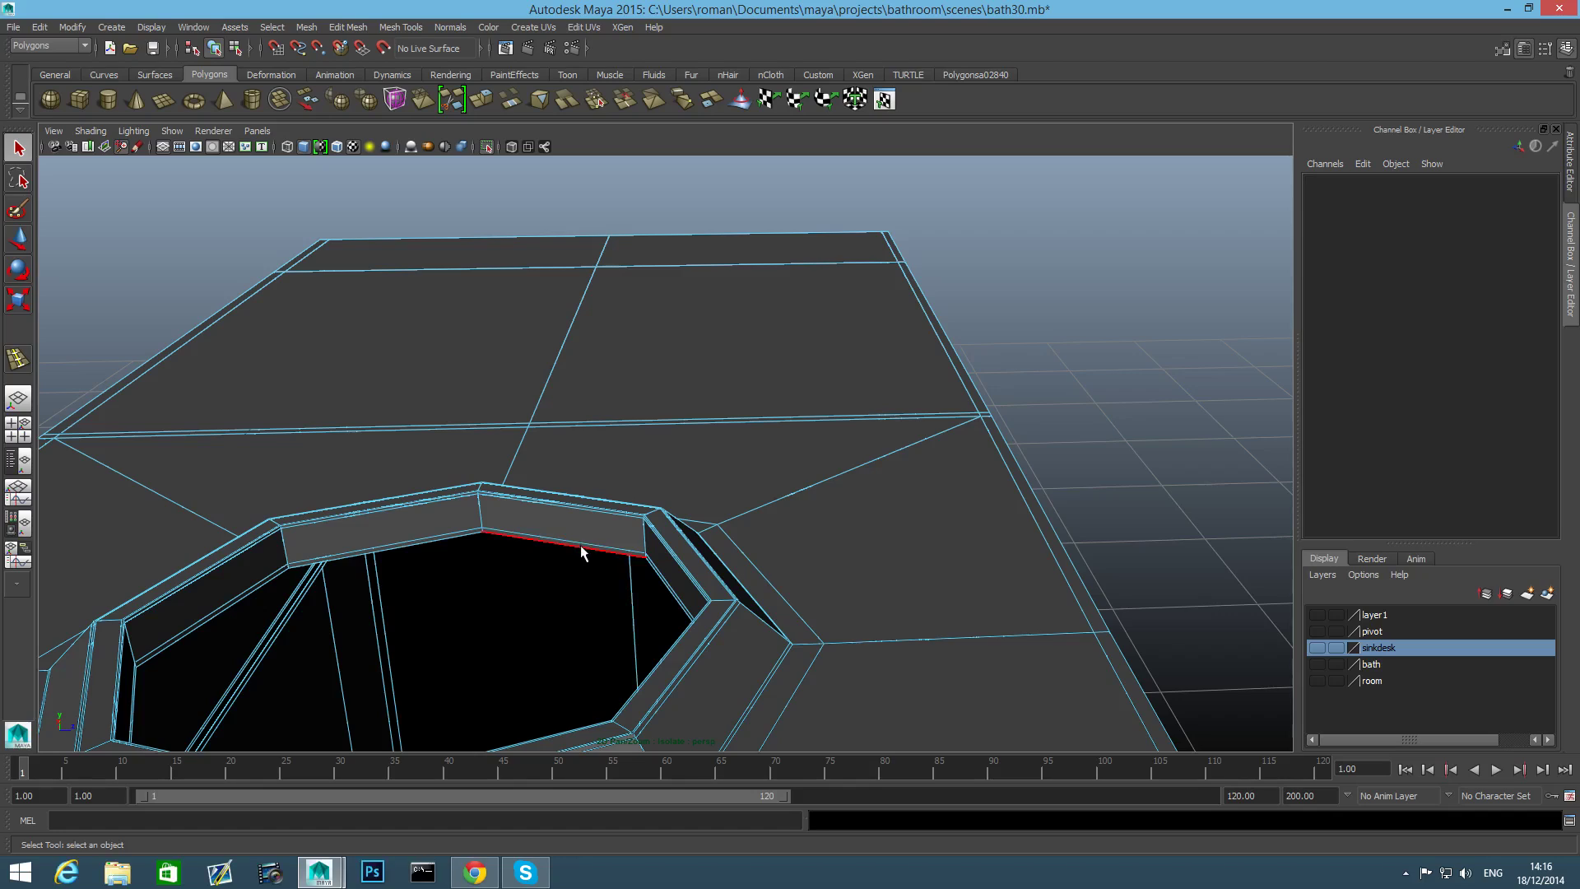
{"action": "left_click", "coordinate": [580, 545]}
{"action": "double_click", "coordinate": [580, 545]}
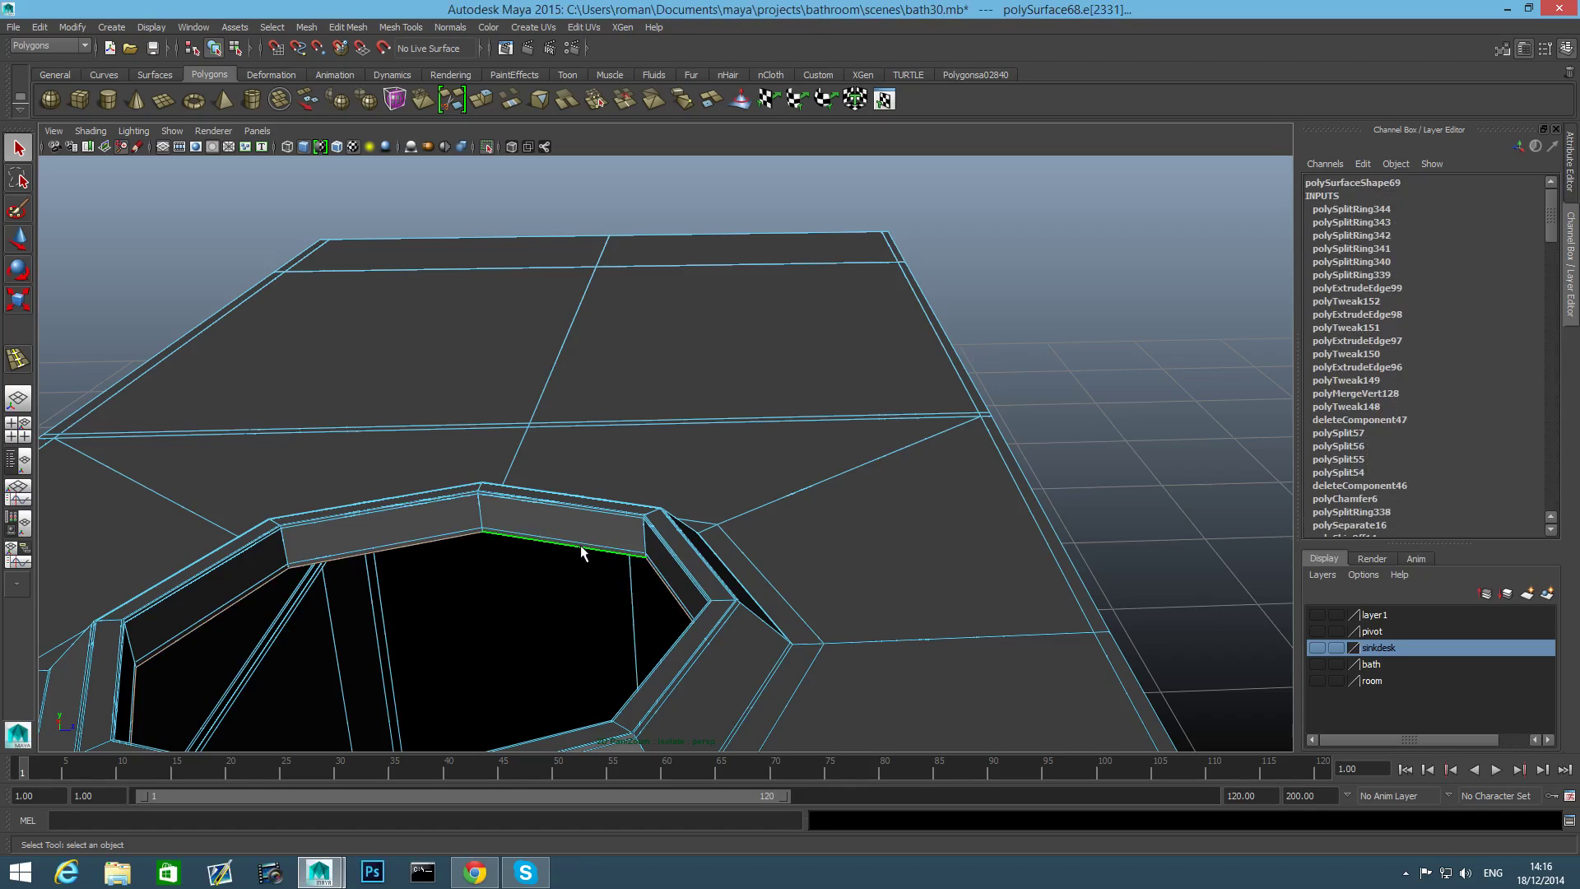
{"action": "key", "text": "ctrl+e"}
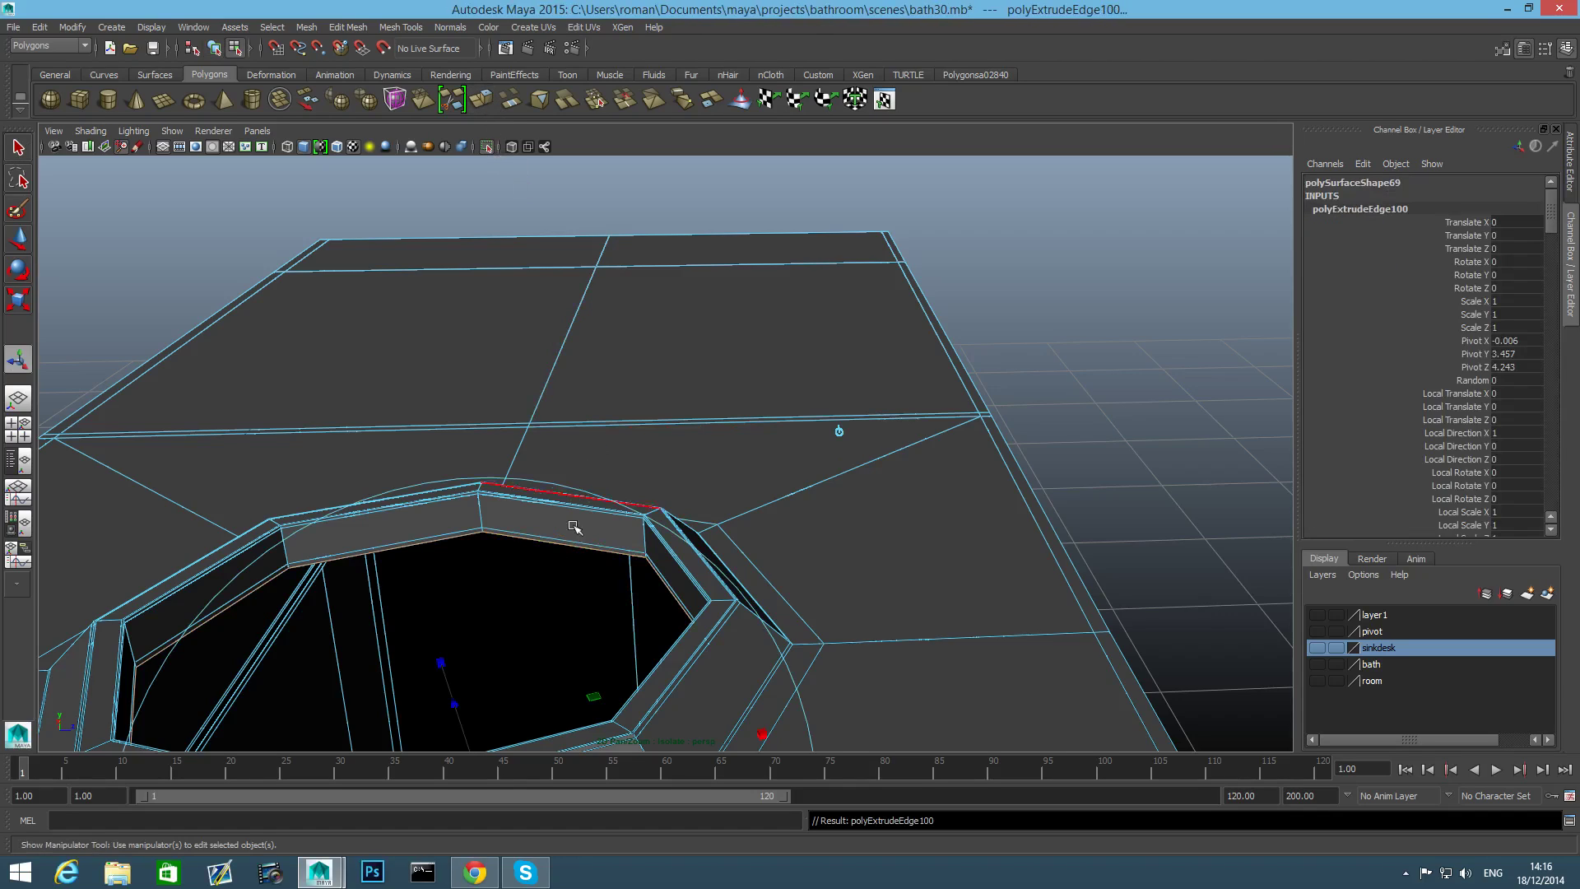
{"action": "mouse_move", "coordinate": [427, 655]}
{"action": "left_mouse_down"}
{"action": "mouse_move", "coordinate": [298, 683]}
{"action": "mouse_move", "coordinate": [422, 672]}
{"action": "left_mouse_up"}
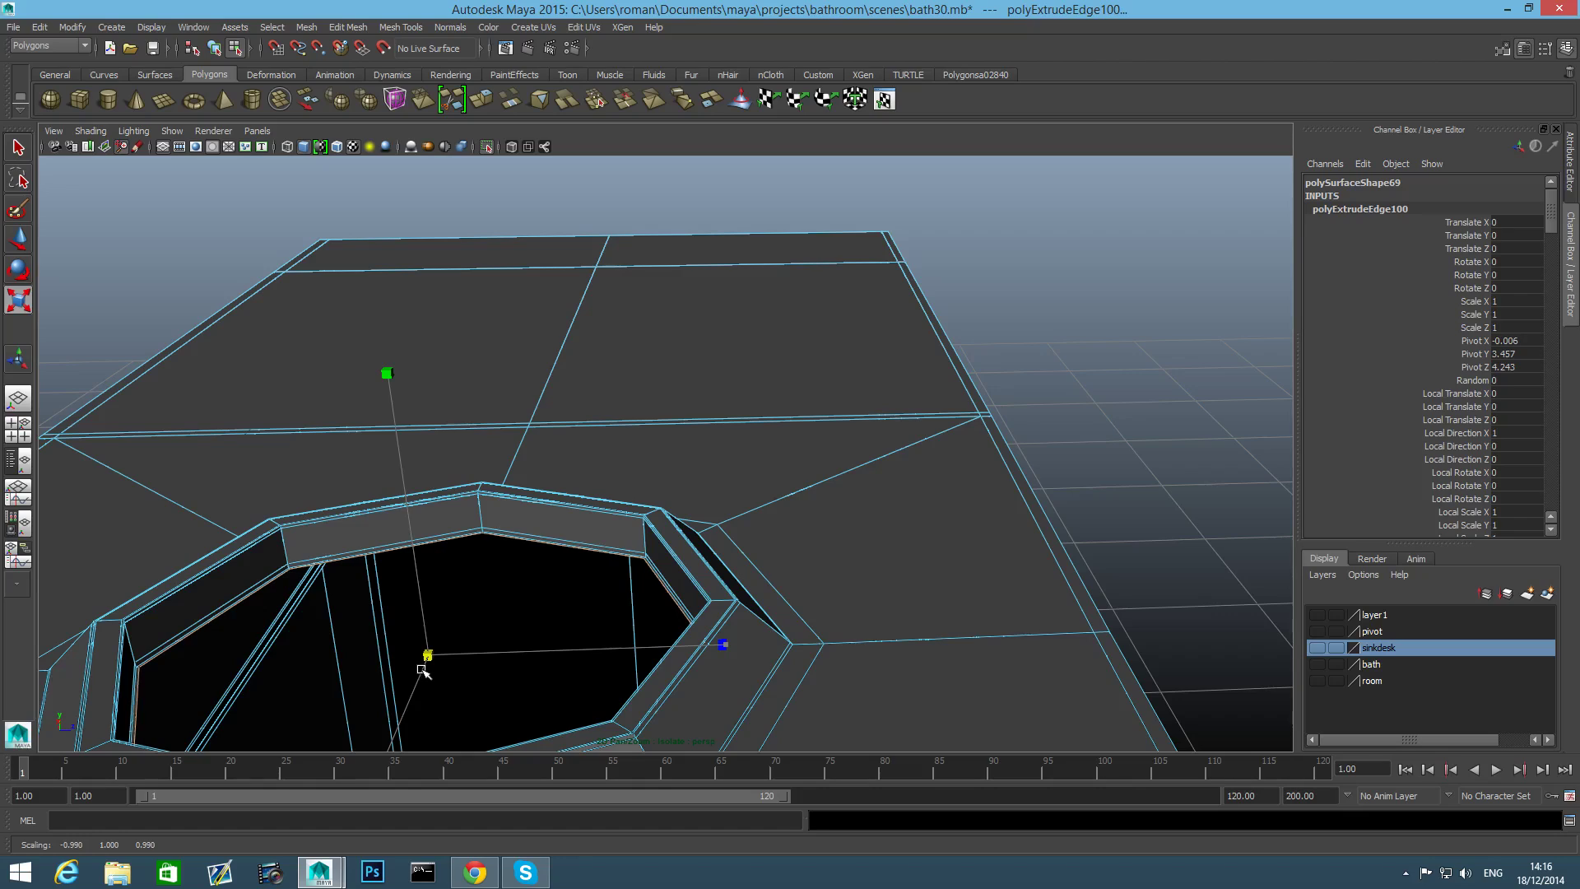
{"action": "left_click", "coordinate": [483, 99]}
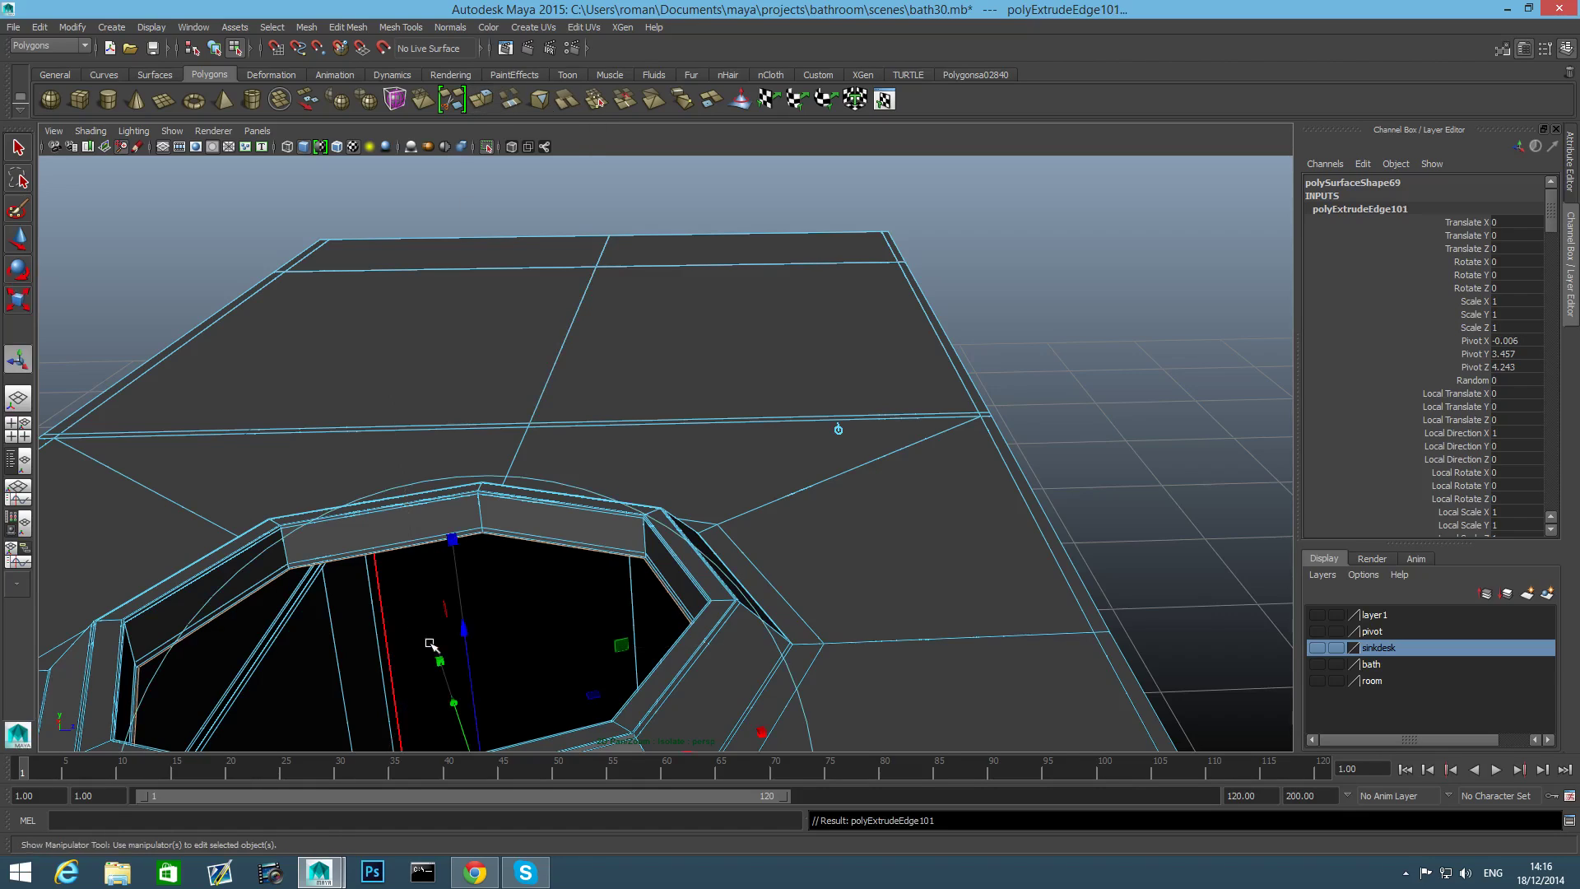
{"action": "key", "text": "r"}
{"action": "mouse_move", "coordinate": [431, 652]}
{"action": "left_mouse_down"}
{"action": "mouse_move", "coordinate": [324, 680]}
{"action": "mouse_move", "coordinate": [424, 678]}
{"action": "left_mouse_up"}
Extrude the innermost border loop and raise it slightly to a Y height of 3.46 as a supporting loop.
{"action": "left_click", "coordinate": [481, 100]}
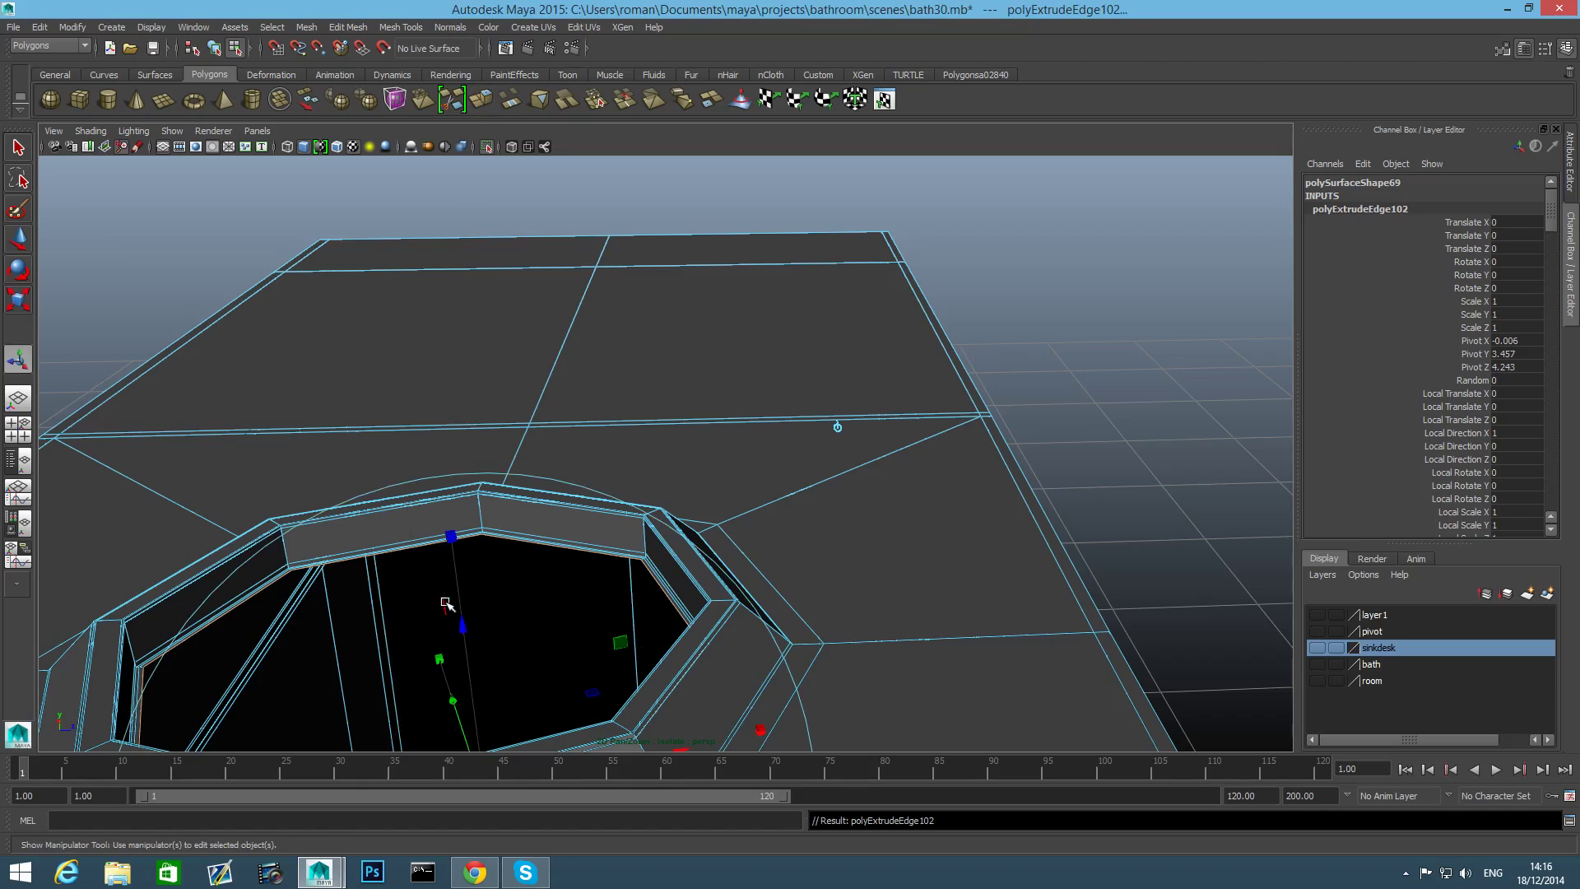
{"action": "key", "text": "w"}
{"action": "left_click_drag", "start_coordinate": [411, 494], "coordinate": [439, 481]}
{"action": "mouse_move", "coordinate": [437, 468]}
{"action": "middle_mouse_down"}
{"action": "mouse_move", "coordinate": [461, 381]}
{"action": "mouse_move", "coordinate": [457, 483]}
{"action": "middle_mouse_up"}
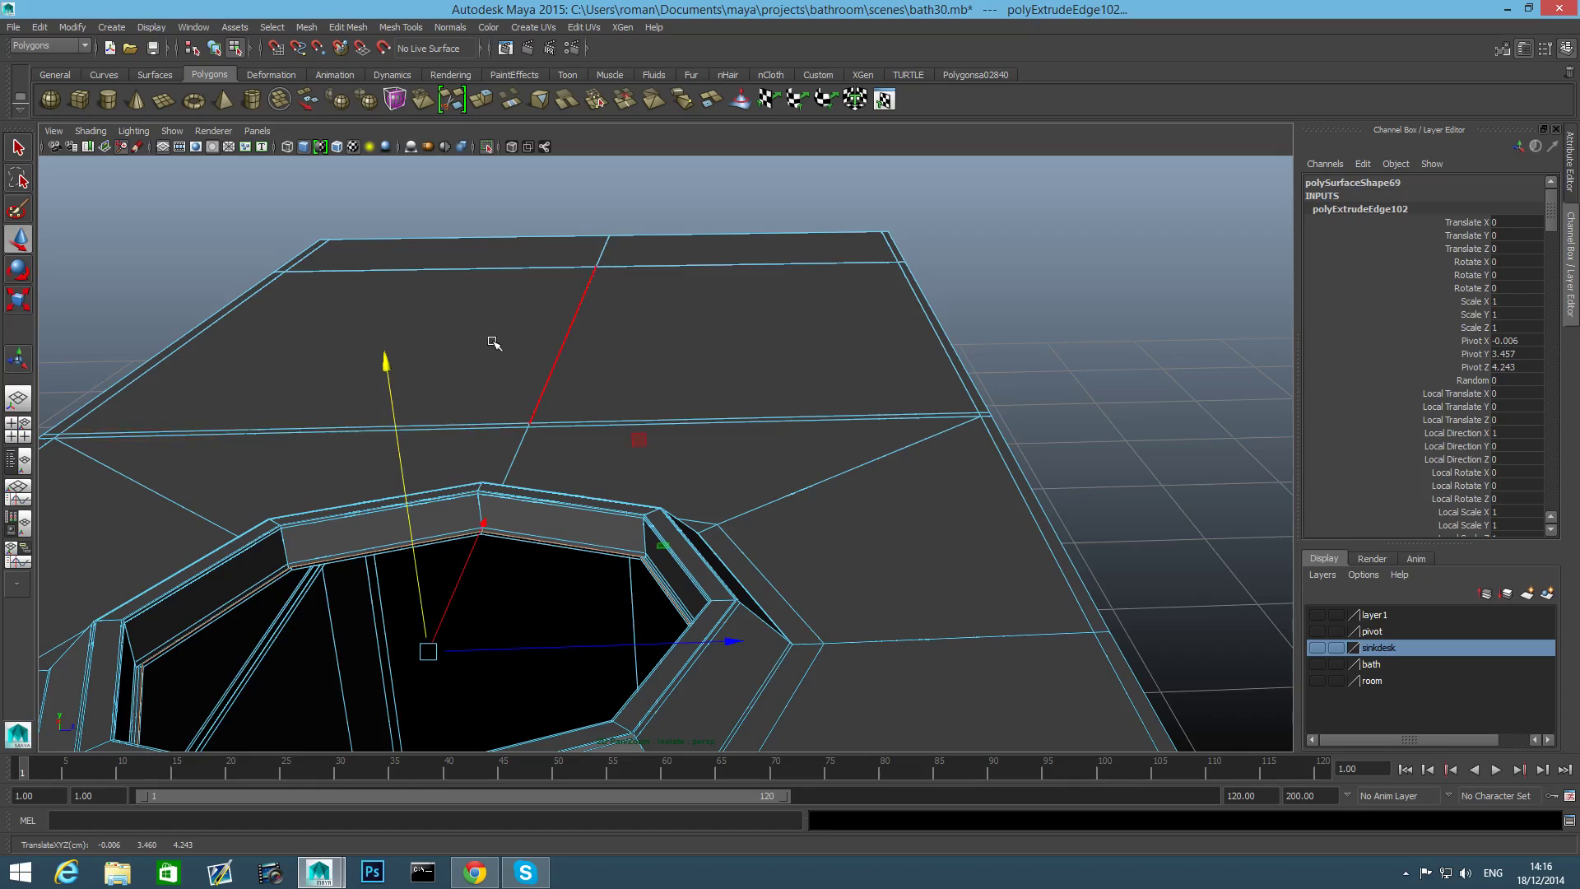
Extrude the innermost loop again and raise it to a Y height of 3.52 to form the button's side wall.
{"action": "left_click", "coordinate": [489, 96]}
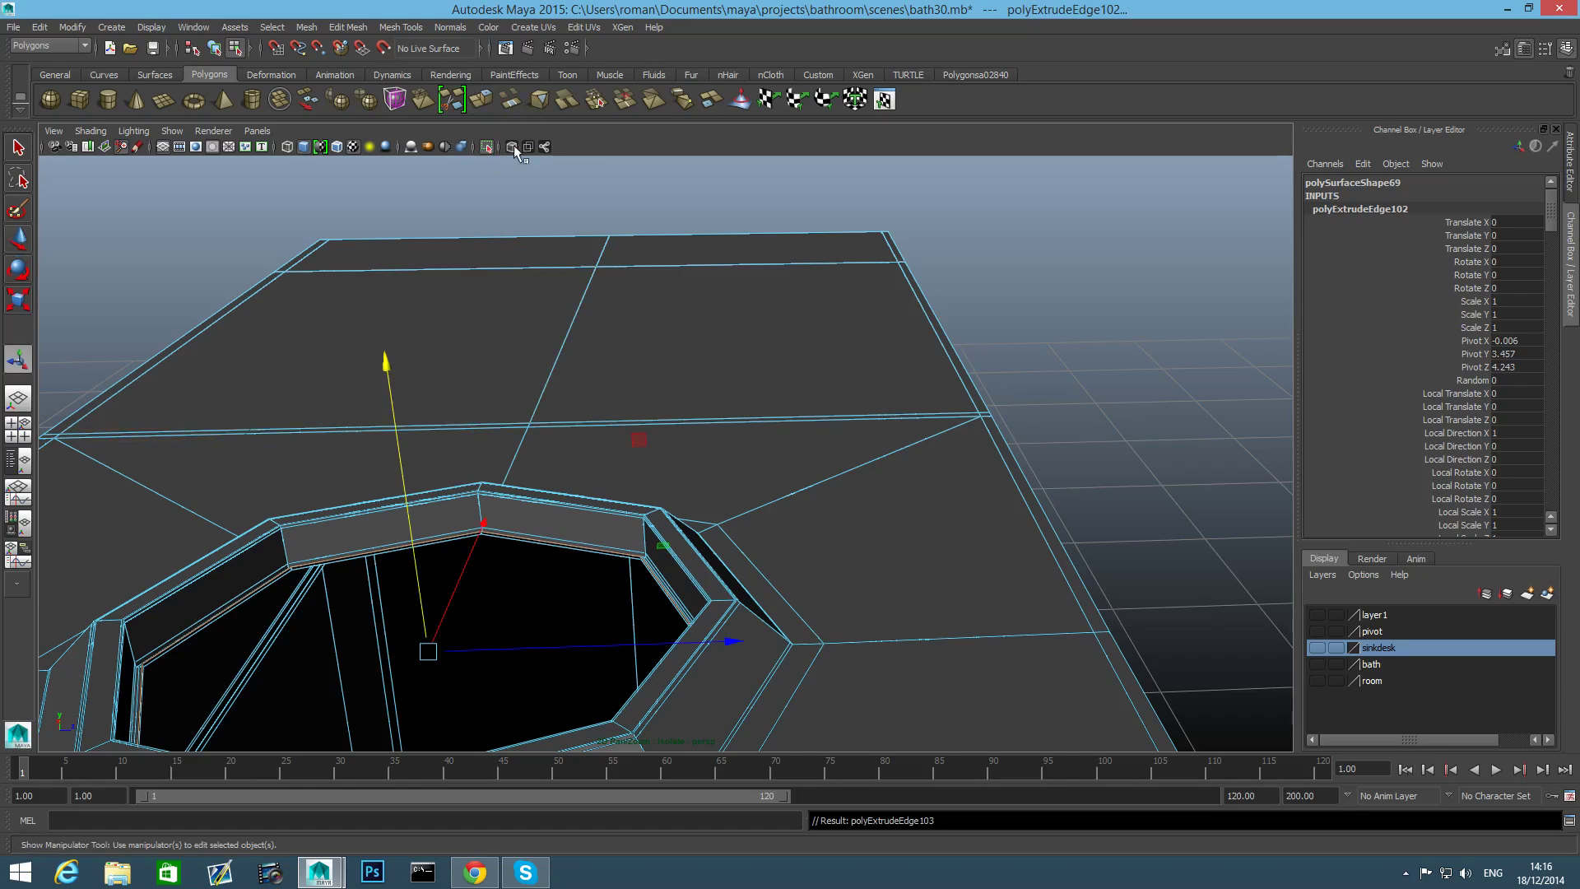
{"action": "key", "text": "w"}
{"action": "left_click", "coordinate": [387, 360]}
{"action": "middle_click_drag", "start_coordinate": [387, 360], "coordinate": [431, 298]}
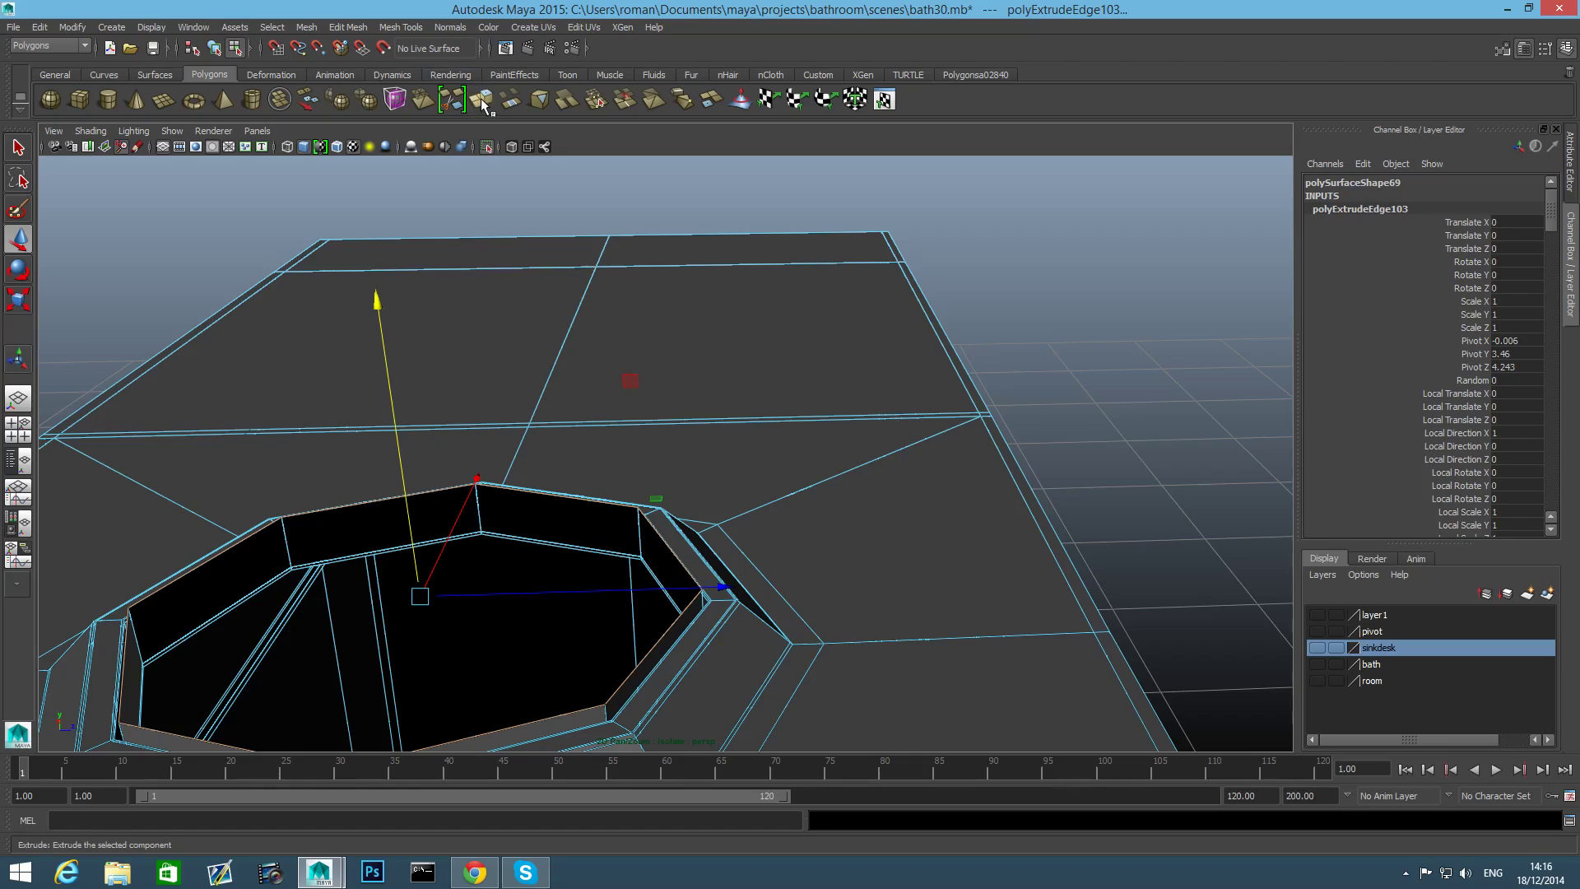
Extrude the top border of the button wall, nudge it slightly upward and scale it slightly inward for a bevelled edge.
{"action": "left_click", "coordinate": [484, 102]}
{"action": "key", "text": "w"}
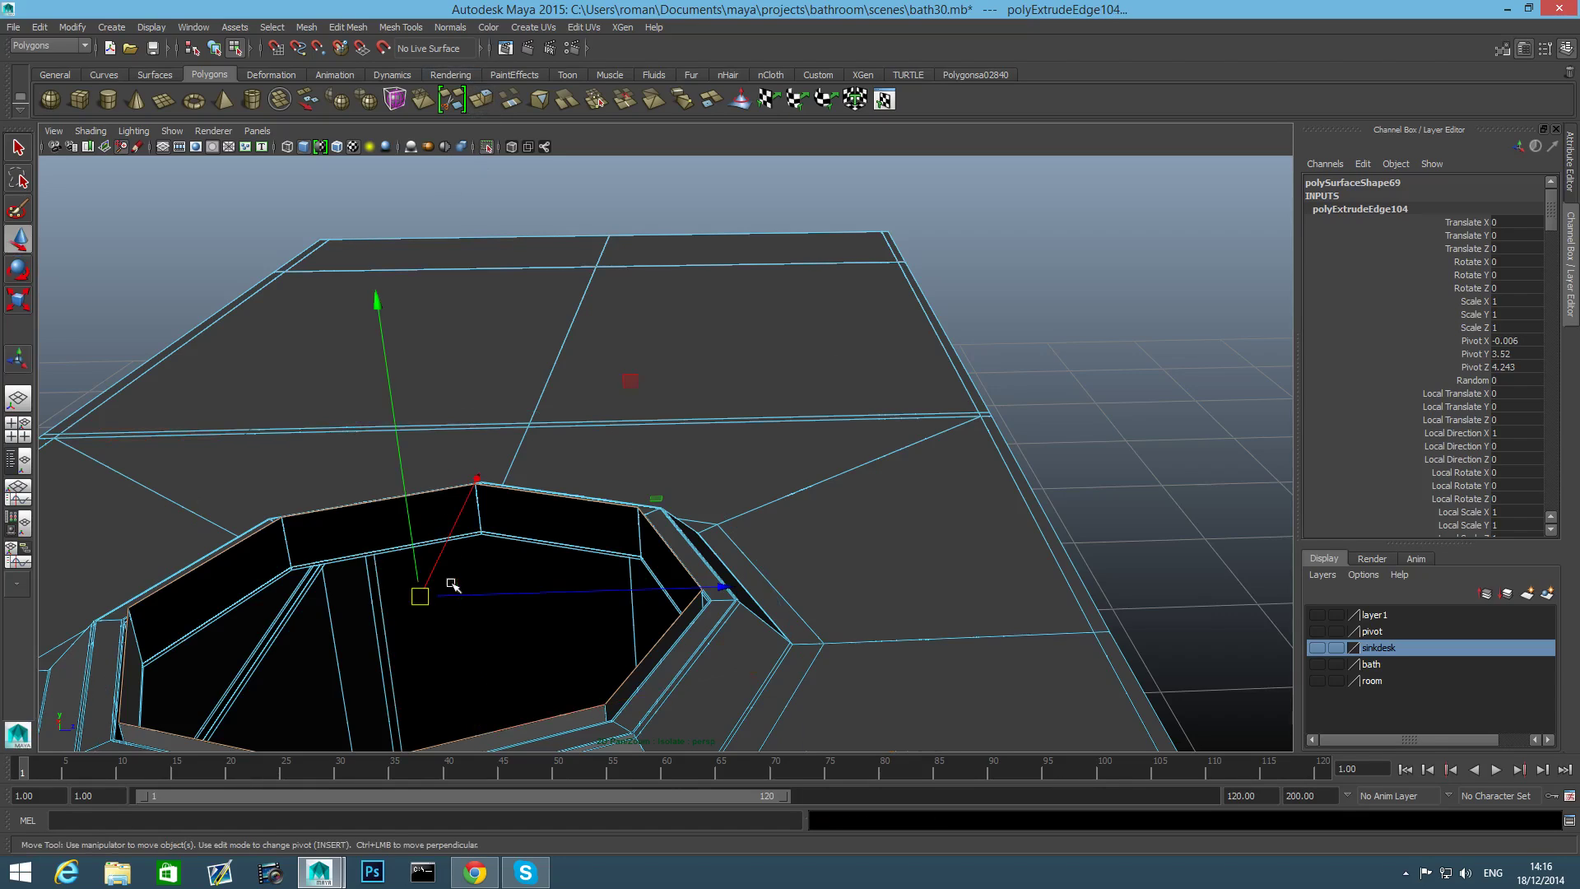
{"action": "middle_click_drag", "start_coordinate": [407, 512], "coordinate": [405, 506]}
{"action": "key", "text": "r"}
{"action": "left_click_drag", "start_coordinate": [420, 592], "coordinate": [414, 591]}
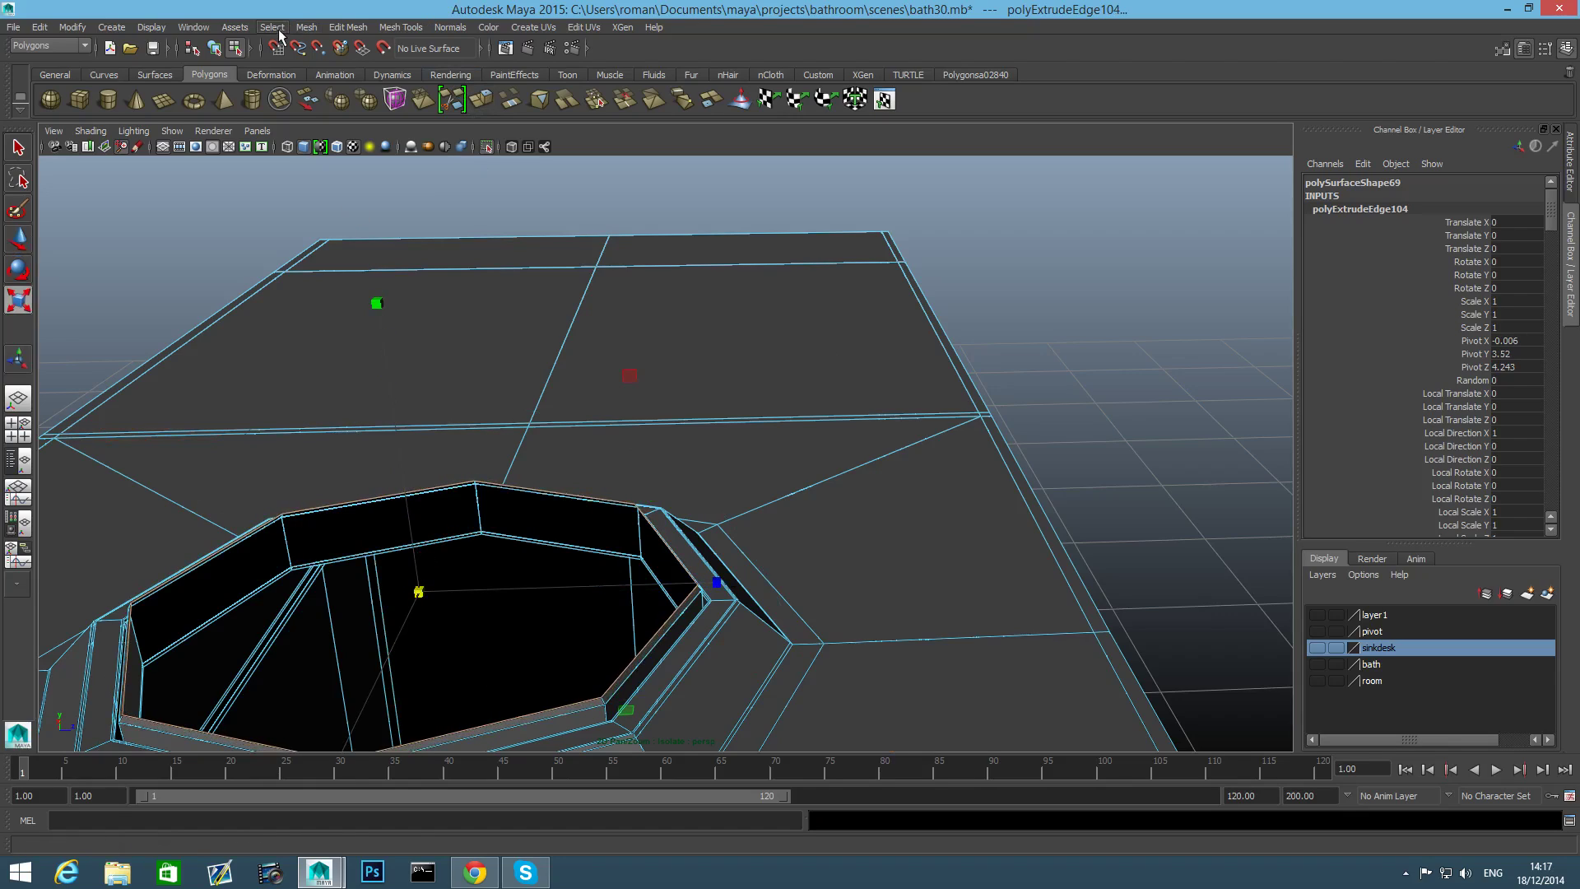
Fill the remaining hole to cap the top of the button and return to object mode.
{"action": "left_click", "coordinate": [306, 27]}
{"action": "left_click", "coordinate": [342, 169]}
{"action": "key", "text": "w"}
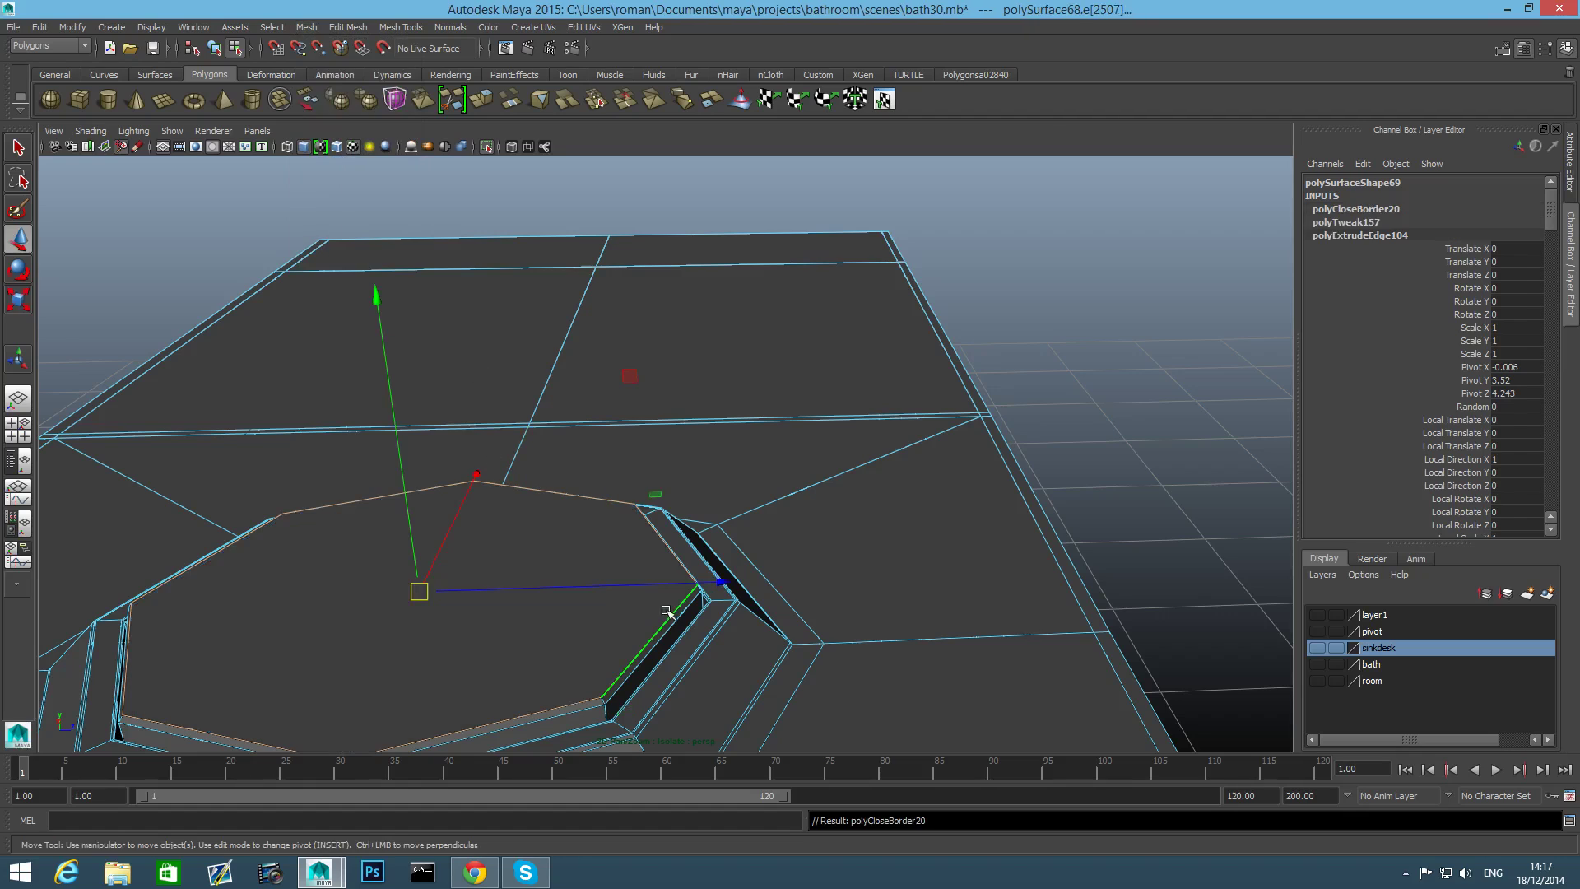
{"action": "key", "text": "F8"}
{"action": "scroll", "coordinate": [653, 657], "scroll_direction": "down", "scroll_amount": 4}
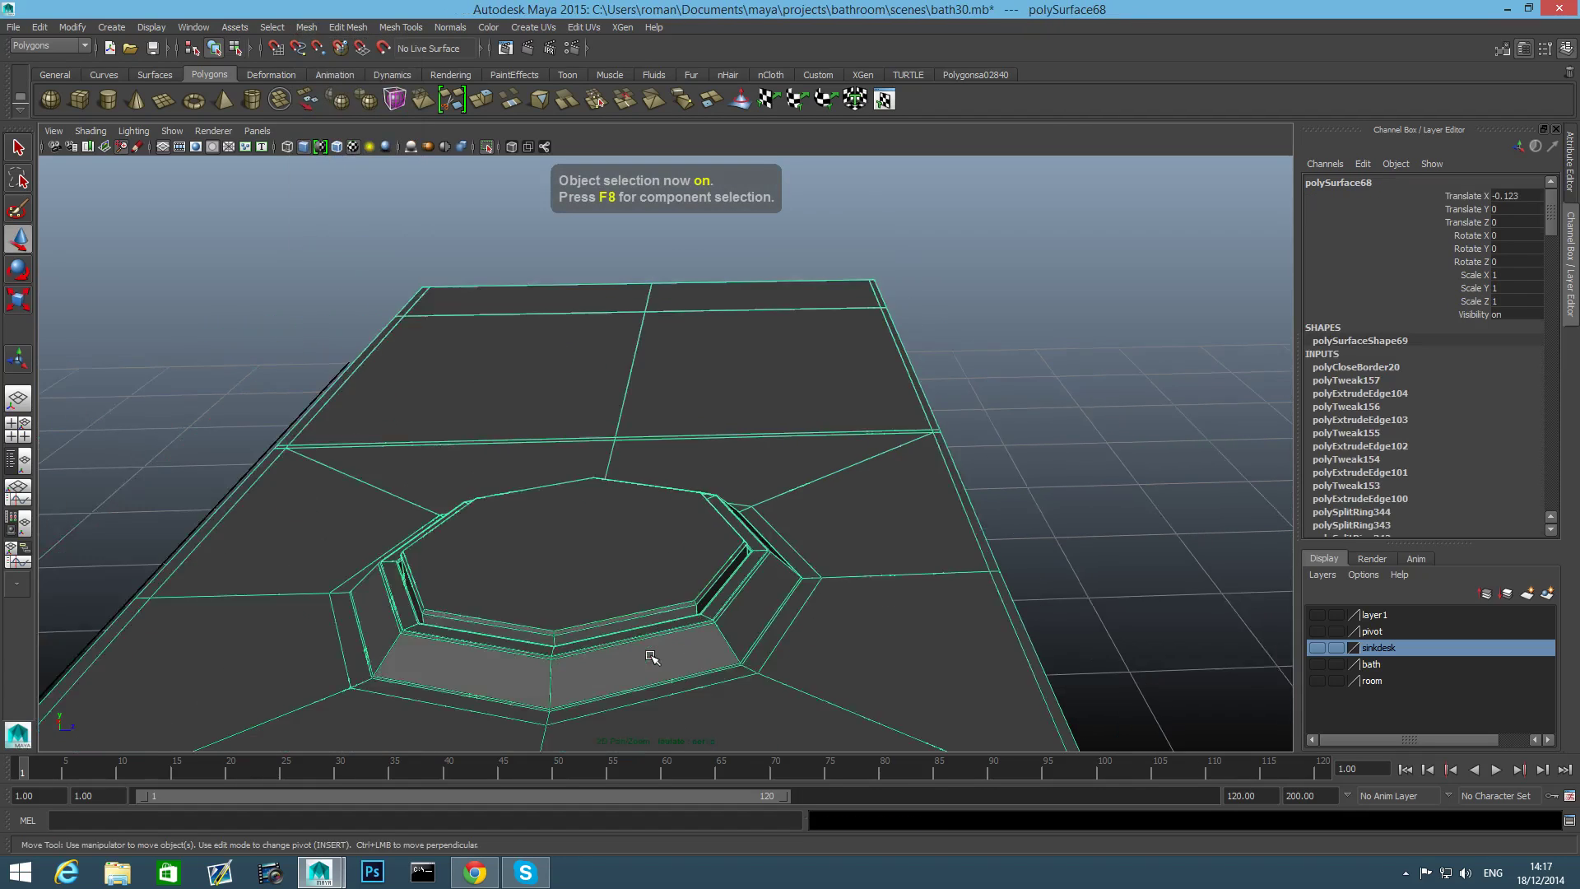
Cut an edge across the button's cap with the Multi-Cut tool, joining two opposite corner vertices through the middle.
{"action": "left_click_drag", "start_coordinate": [600, 578], "coordinate": [823, 618], "text": "alt"}
{"action": "middle_click_drag", "start_coordinate": [823, 618], "coordinate": [356, 695], "text": "alt"}
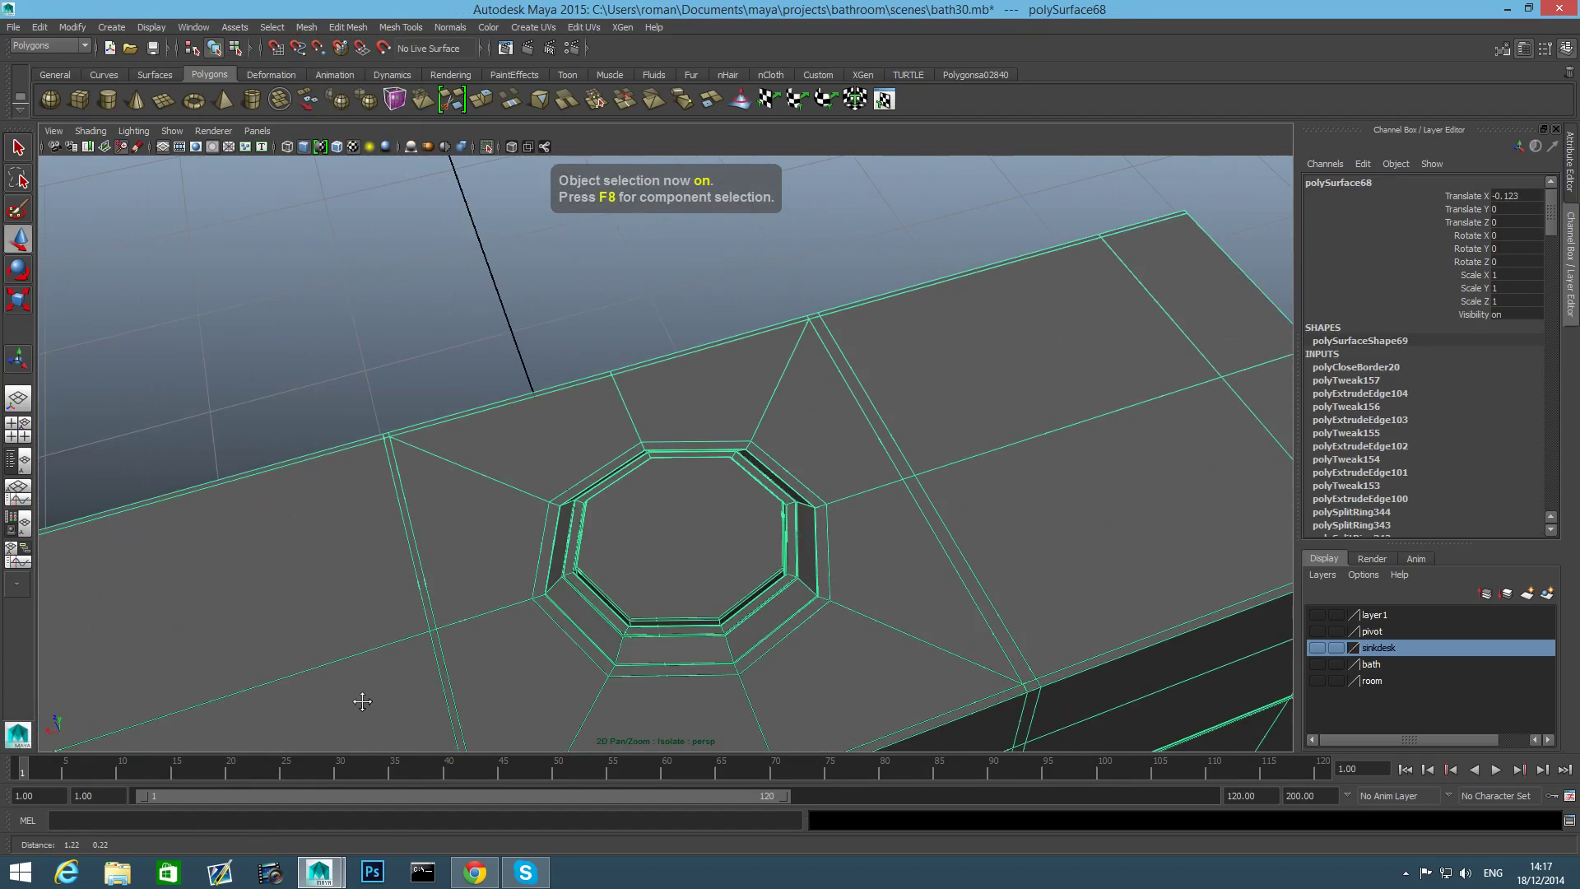
{"action": "scroll", "coordinate": [719, 698], "scroll_direction": "up", "scroll_amount": 4}
{"action": "left_click_drag", "start_coordinate": [719, 699], "coordinate": [795, 719], "text": "alt"}
{"action": "left_click_drag", "start_coordinate": [689, 619], "coordinate": [731, 629], "text": "alt"}
{"action": "middle_click_drag", "start_coordinate": [654, 614], "coordinate": [727, 545], "text": "alt"}
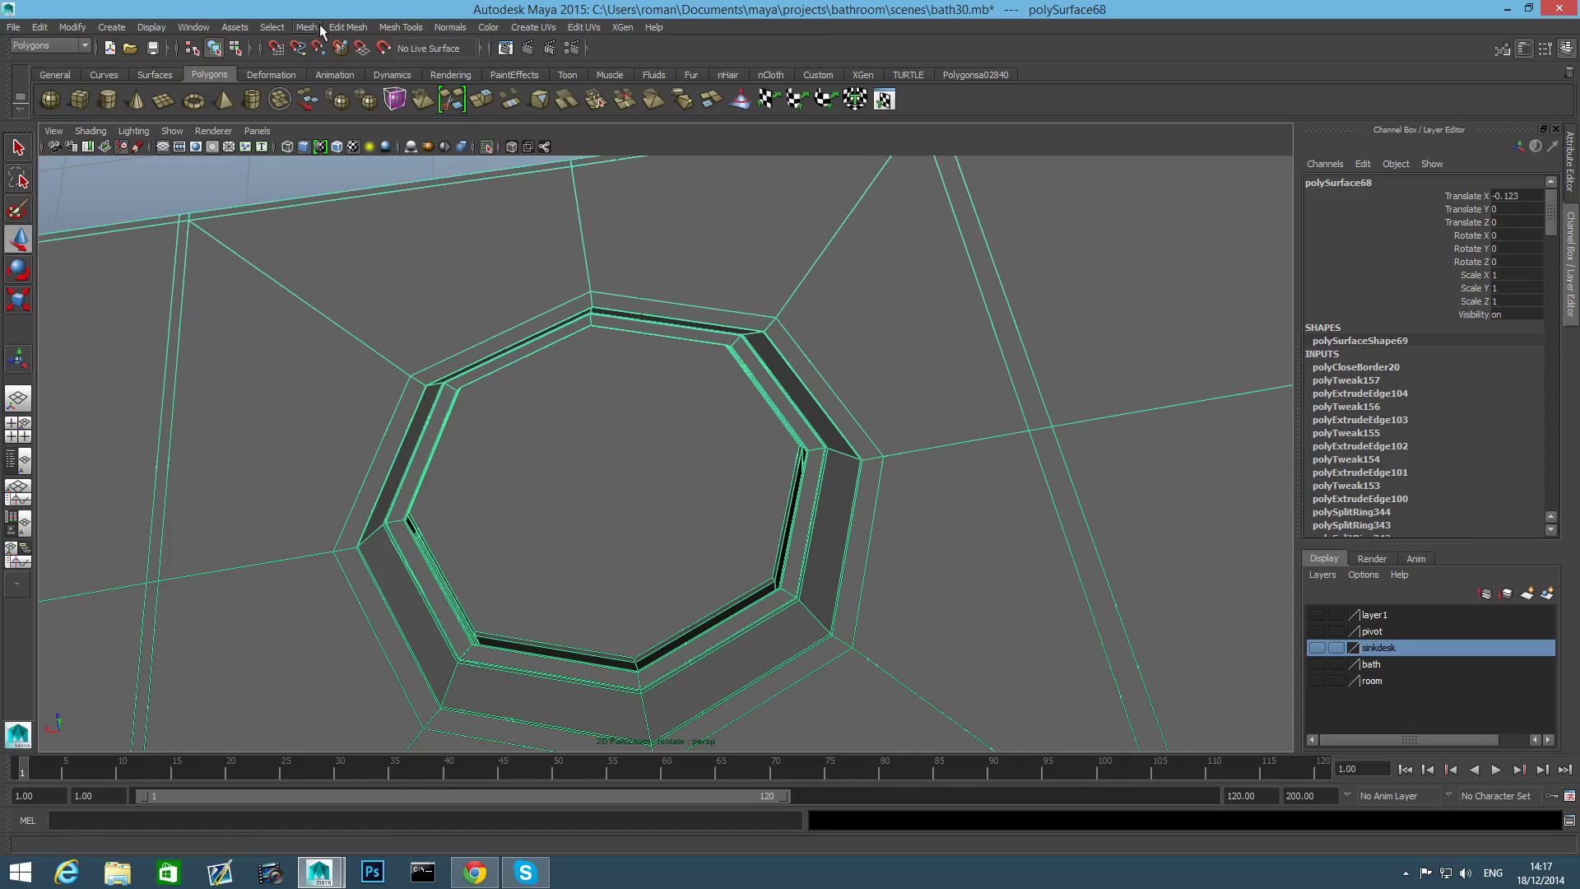
{"action": "left_click", "coordinate": [348, 27]}
{"action": "left_click", "coordinate": [400, 27]}
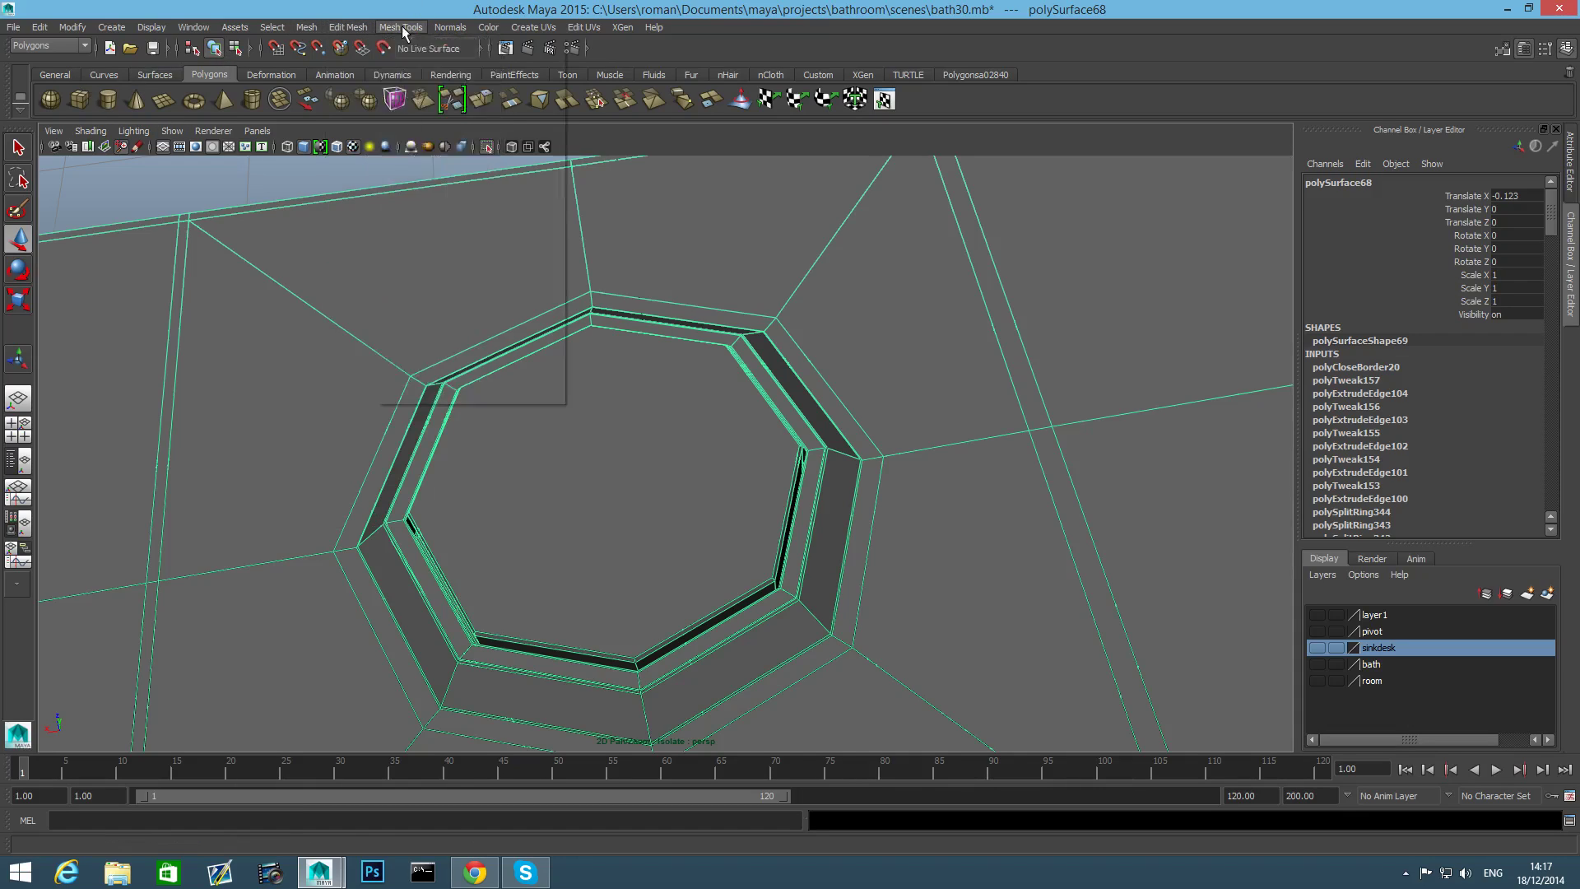
{"action": "left_click", "coordinate": [400, 27]}
{"action": "left_click", "coordinate": [482, 276]}
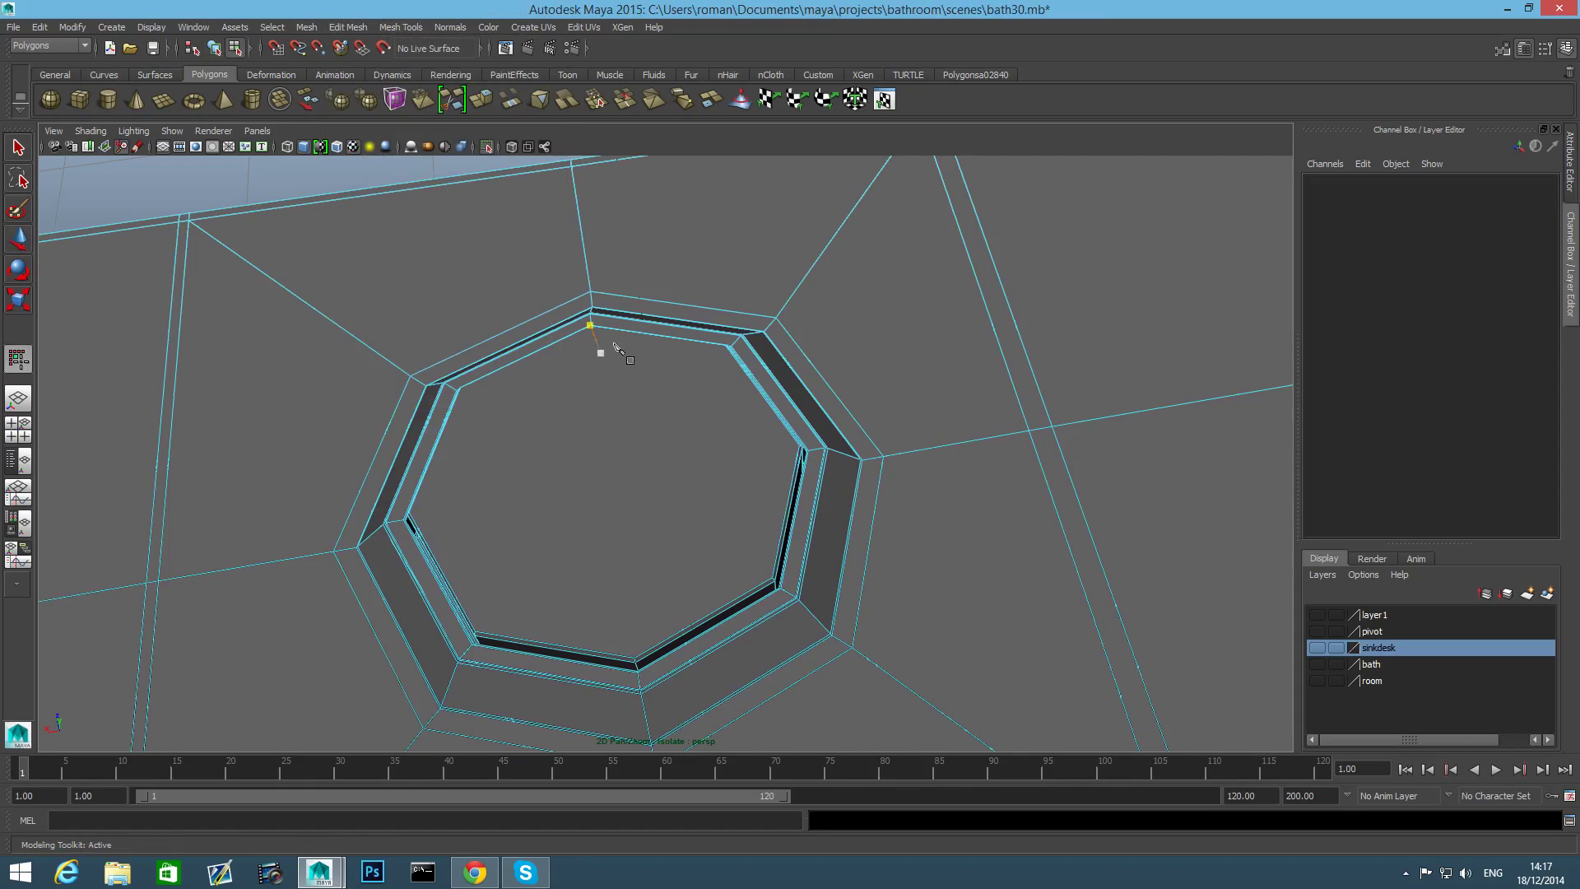
{"action": "left_click", "coordinate": [590, 327]}
{"action": "left_click", "coordinate": [636, 663]}
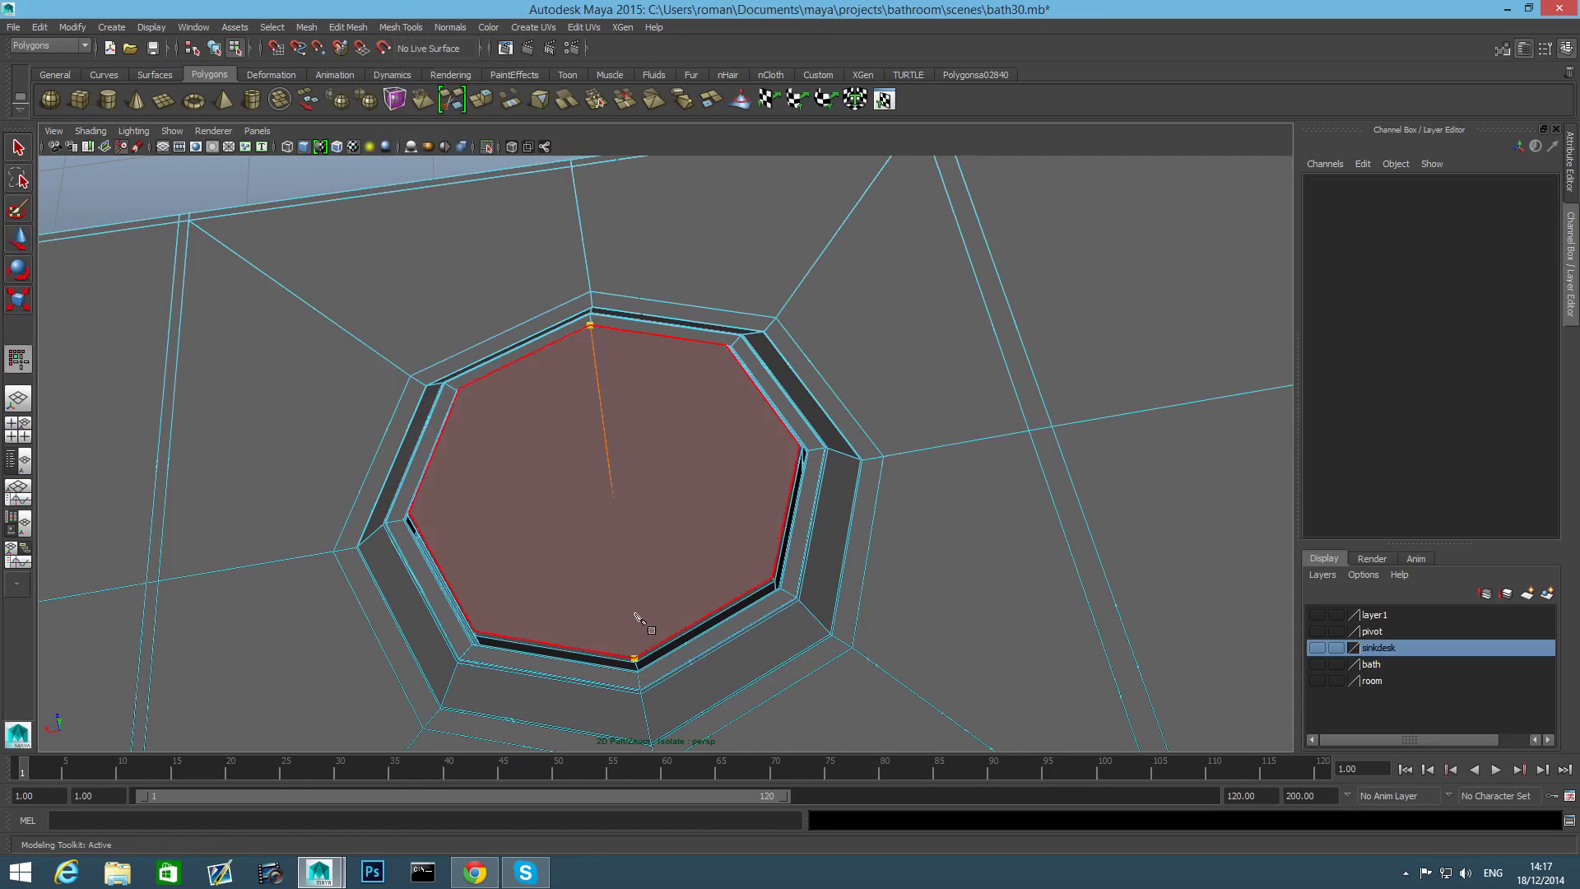
{"action": "right_click", "coordinate": [641, 596]}
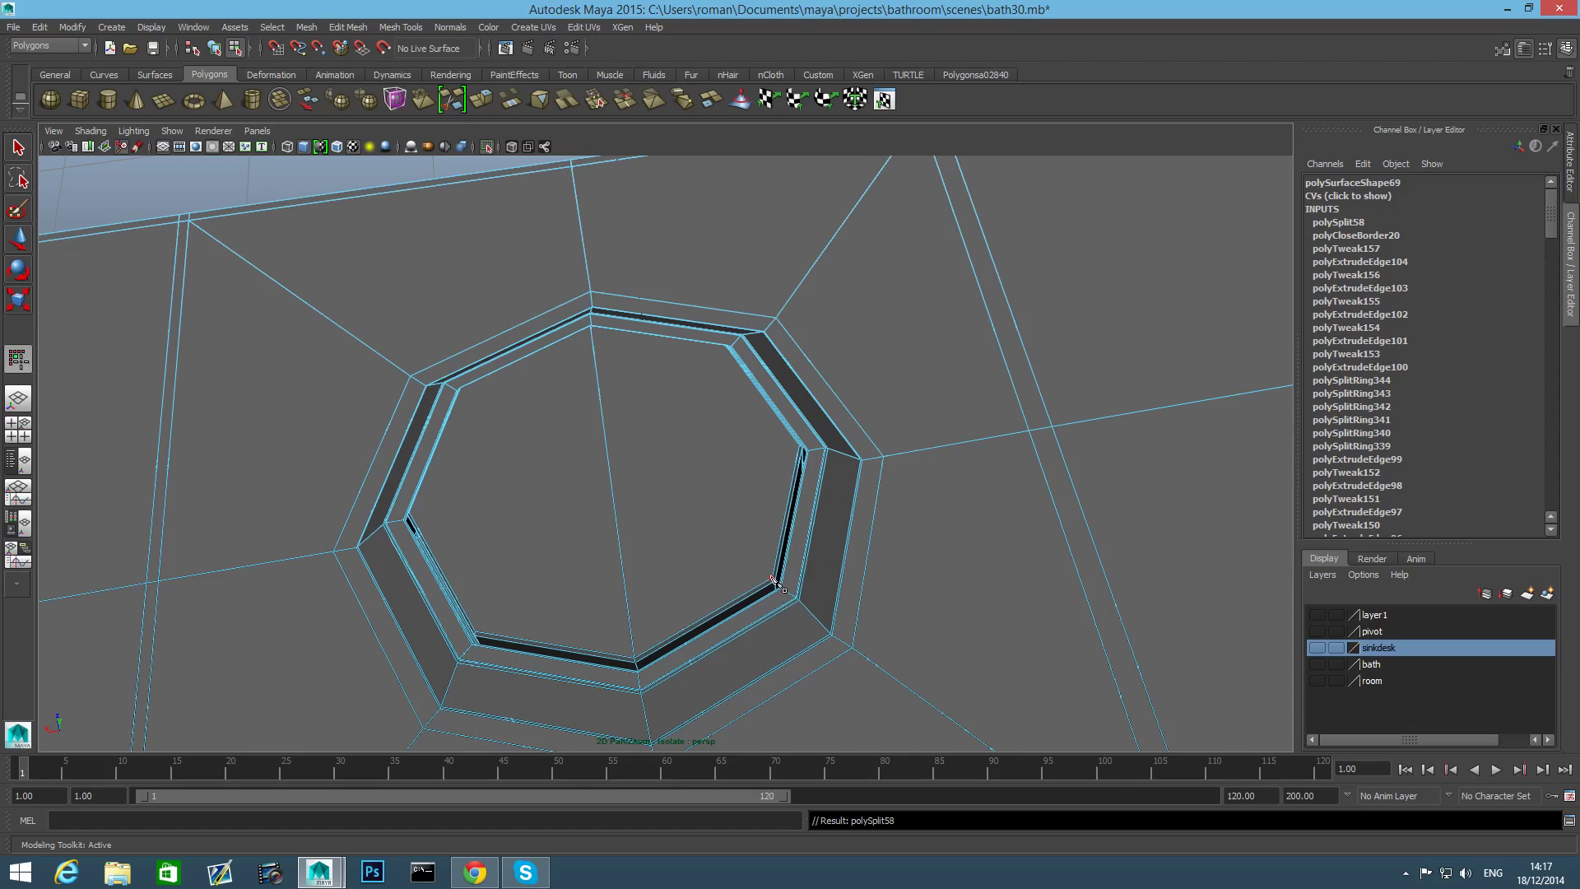
Cut one more edge on each side of the cap's centre line, joining the corner vertices that face each other.
{"action": "left_click", "coordinate": [724, 348]}
{"action": "right_click", "coordinate": [697, 374]}
{"action": "left_click", "coordinate": [460, 387]}
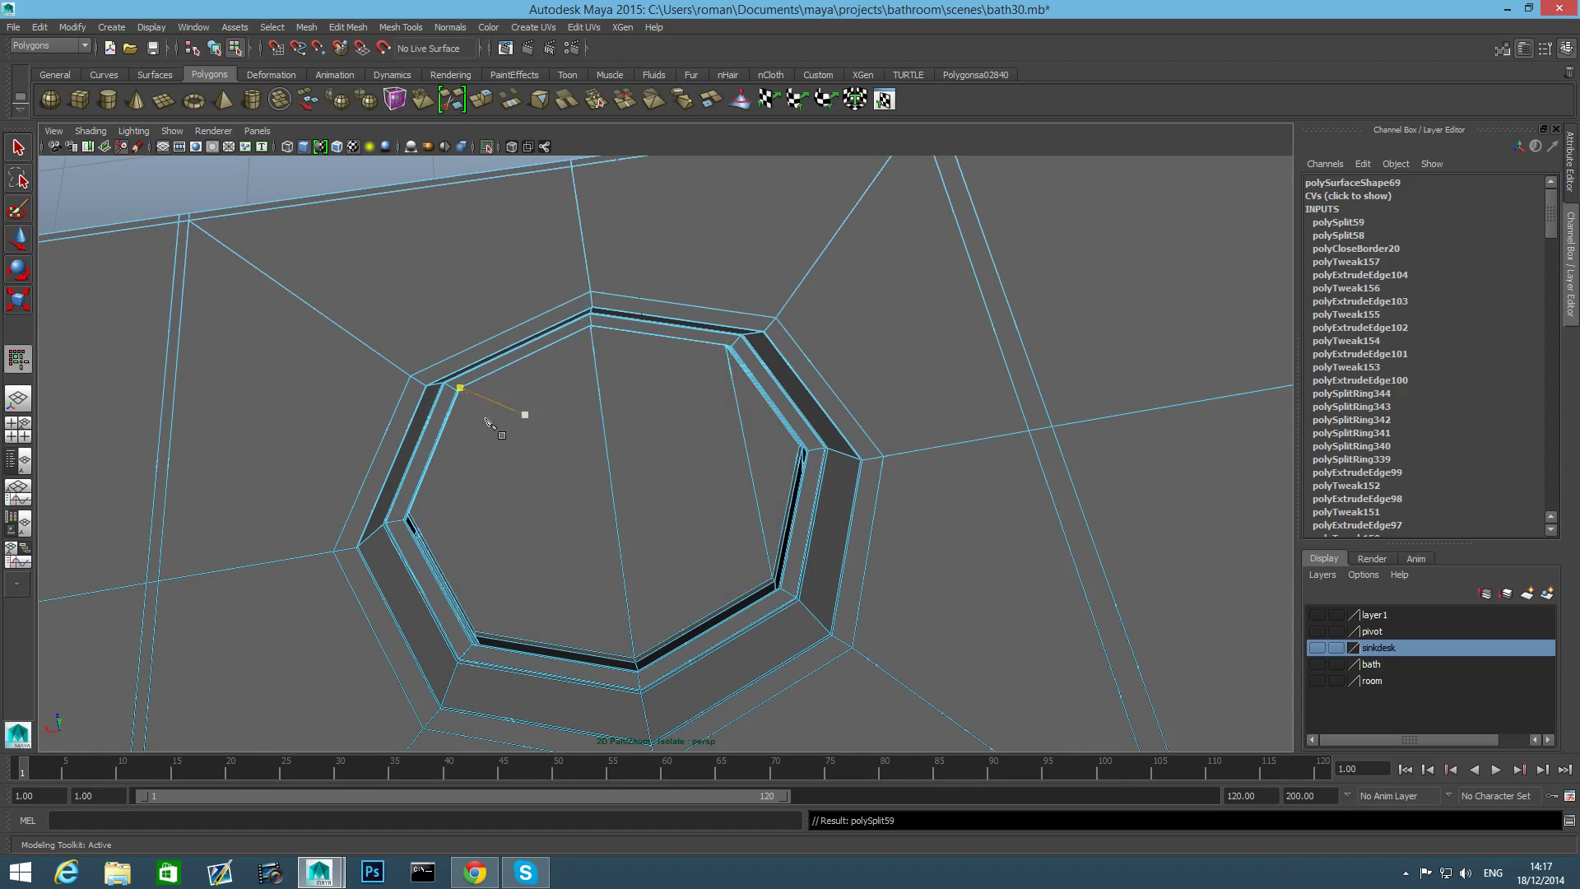
{"action": "left_click_drag", "start_coordinate": [462, 395], "coordinate": [588, 398], "text": "alt"}
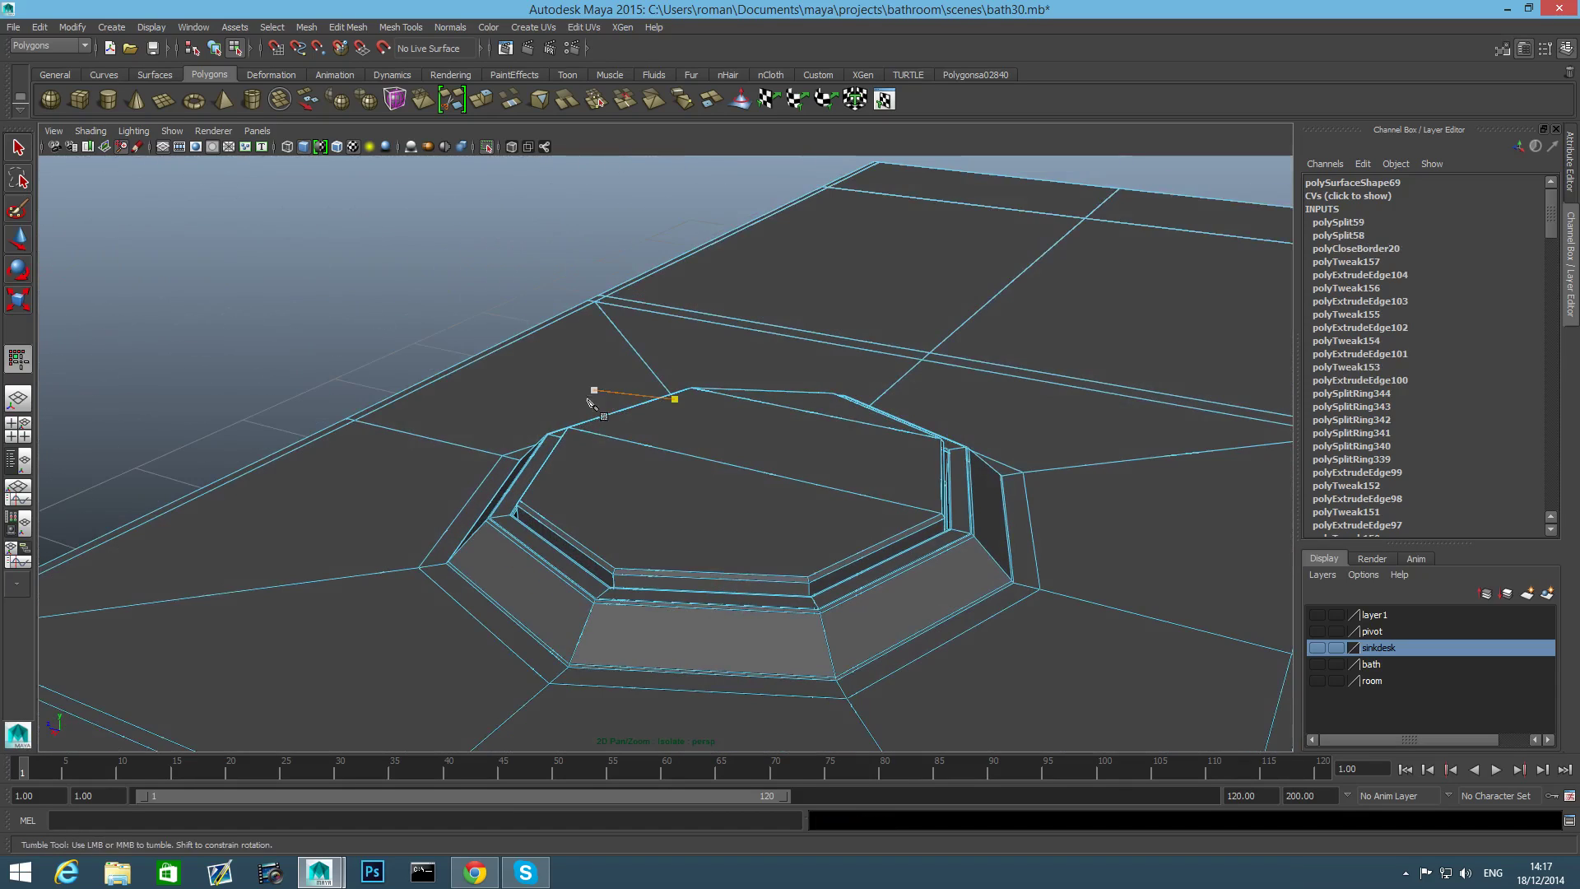
{"action": "left_click_drag", "start_coordinate": [520, 504], "coordinate": [610, 511], "text": "alt"}
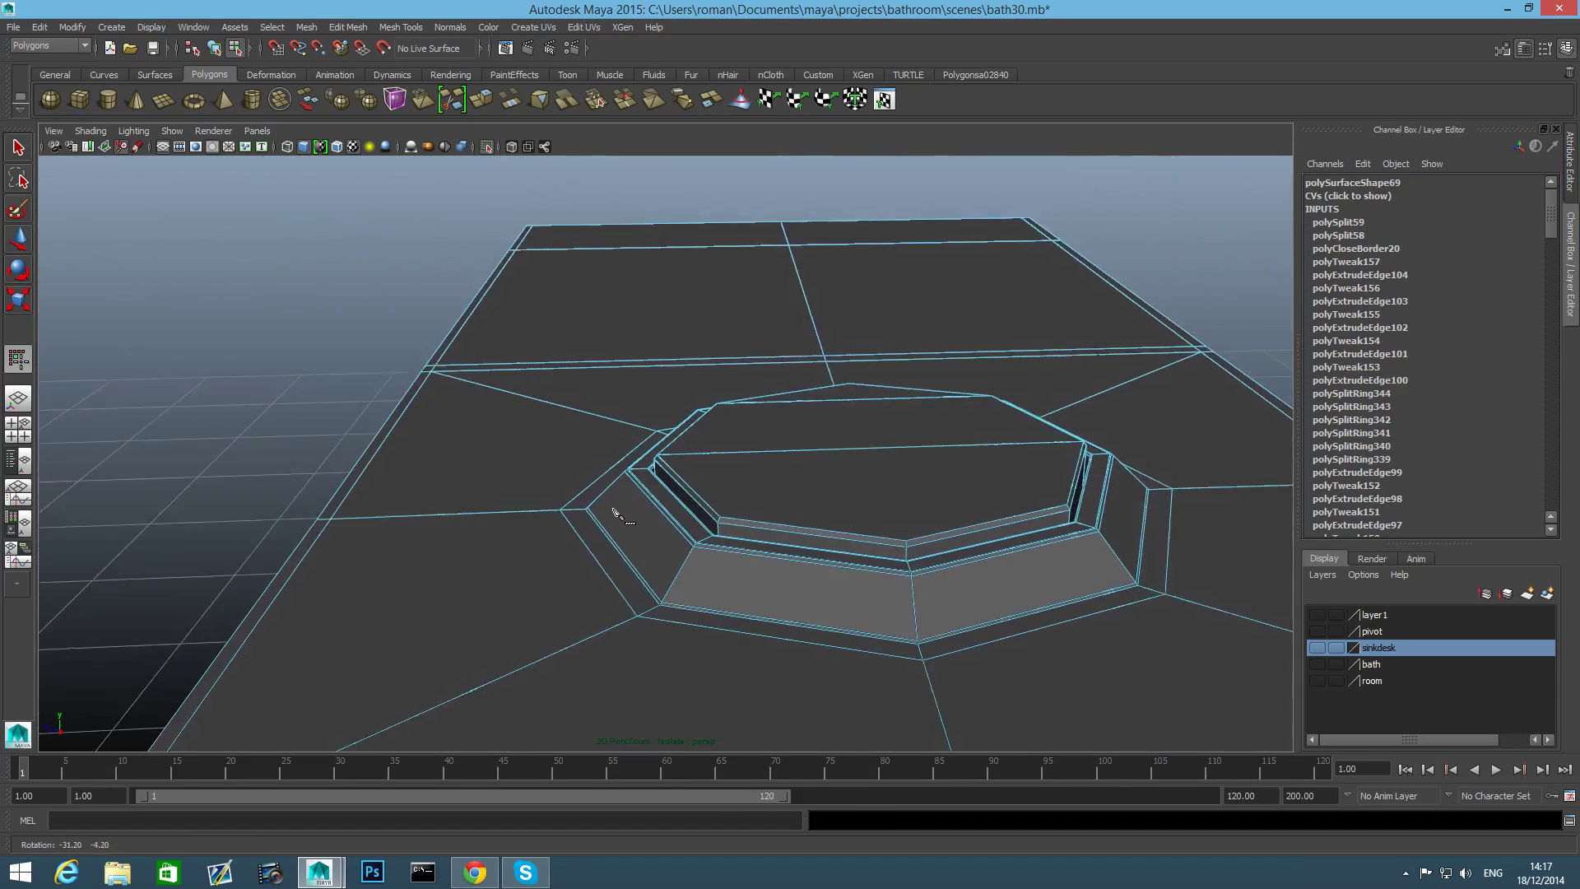
{"action": "right_click_drag", "start_coordinate": [610, 511], "coordinate": [753, 547], "text": "alt"}
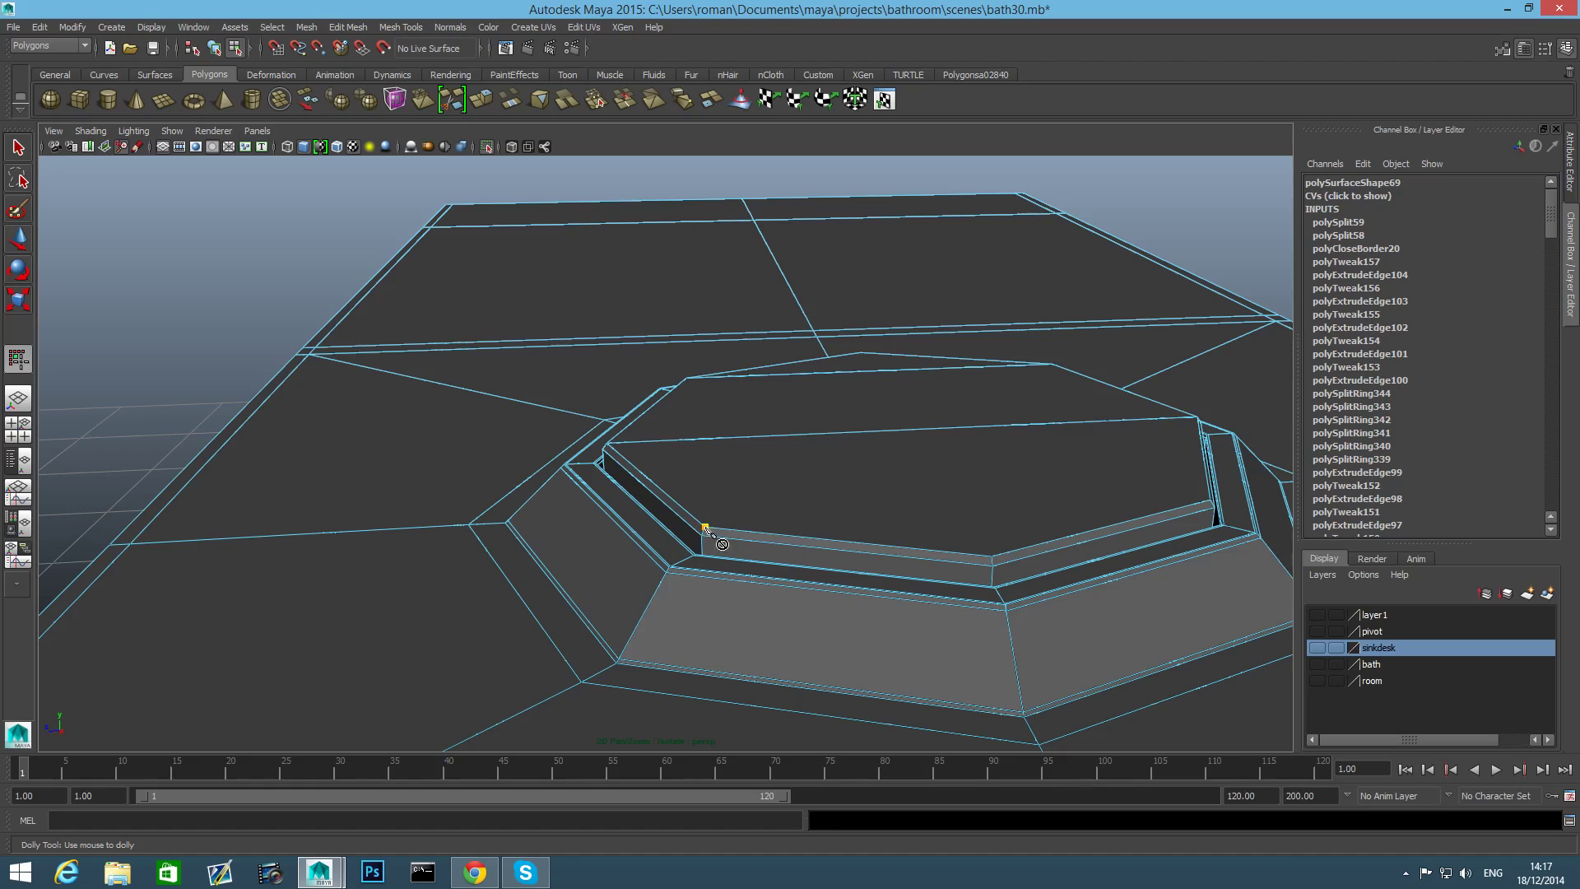
{"action": "left_click_drag", "start_coordinate": [829, 487], "coordinate": [632, 477], "text": "alt"}
{"action": "middle_click_drag", "start_coordinate": [496, 506], "coordinate": [508, 509], "text": "alt"}
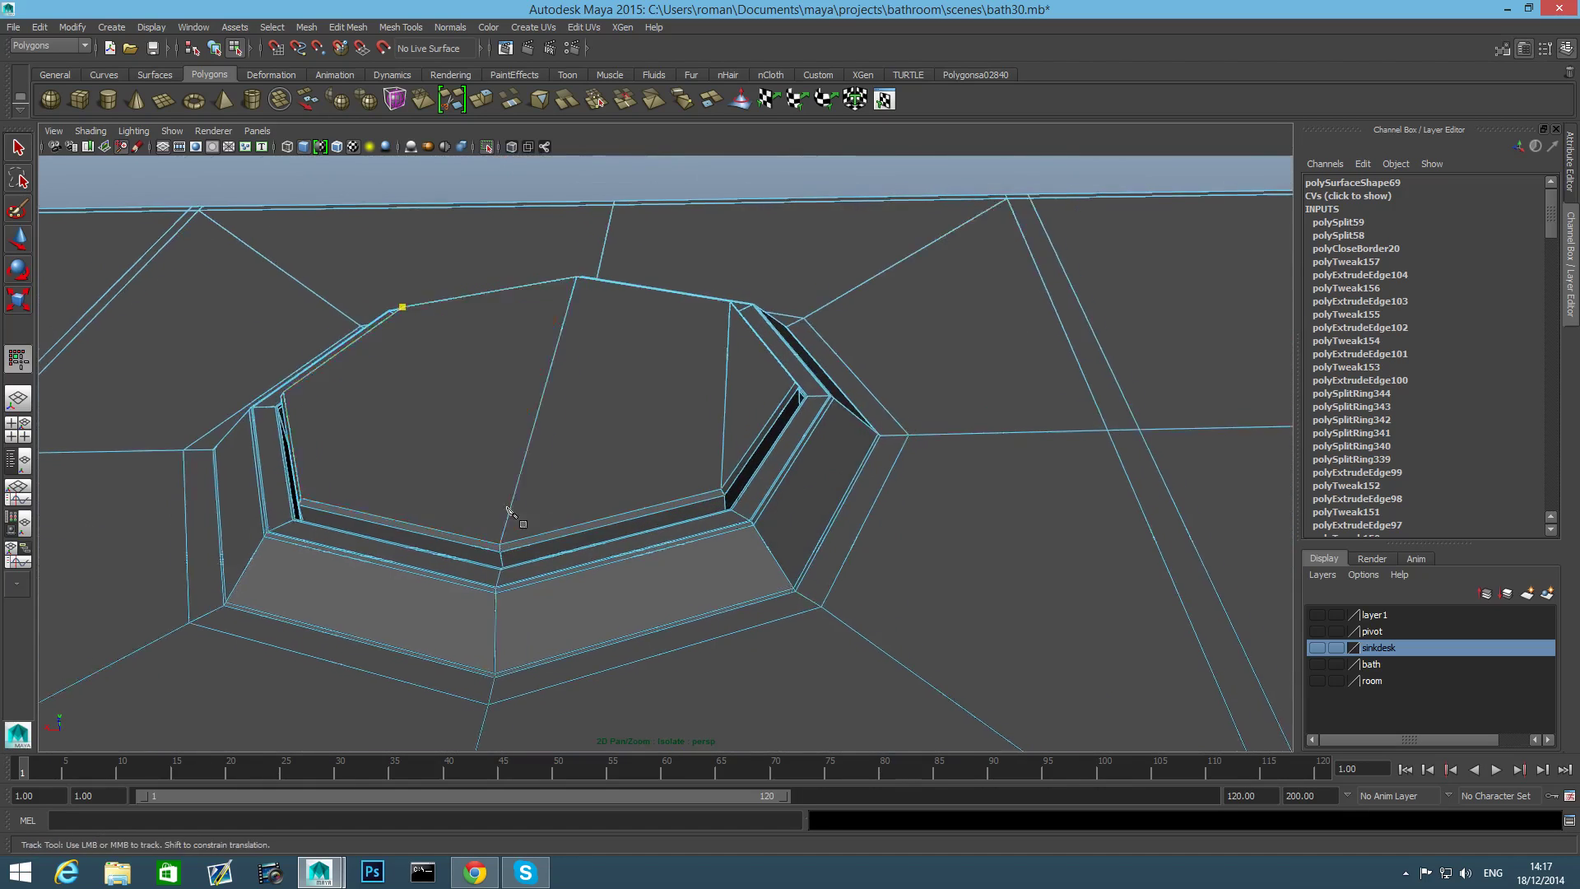
{"action": "left_click_drag", "start_coordinate": [507, 510], "coordinate": [625, 533], "text": "alt"}
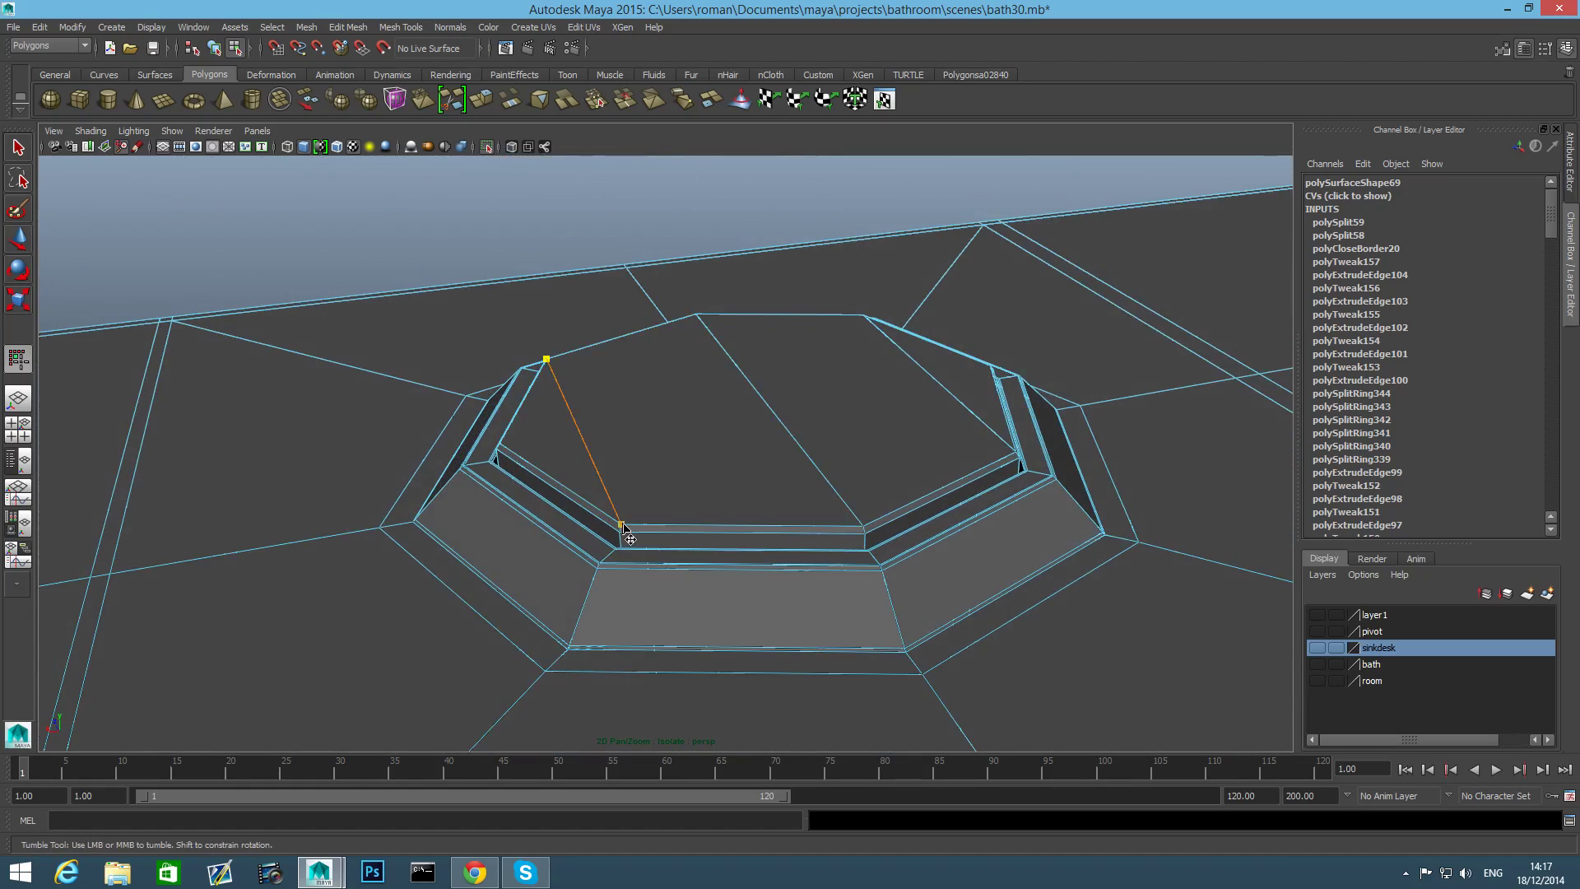
{"action": "right_click", "coordinate": [641, 505]}
Cut a crosswise edge through the middle of the cap between the two remaining opposite corner vertices.
{"action": "left_click_drag", "start_coordinate": [592, 477], "coordinate": [549, 530], "text": "alt"}
{"action": "left_click", "coordinate": [485, 526]}
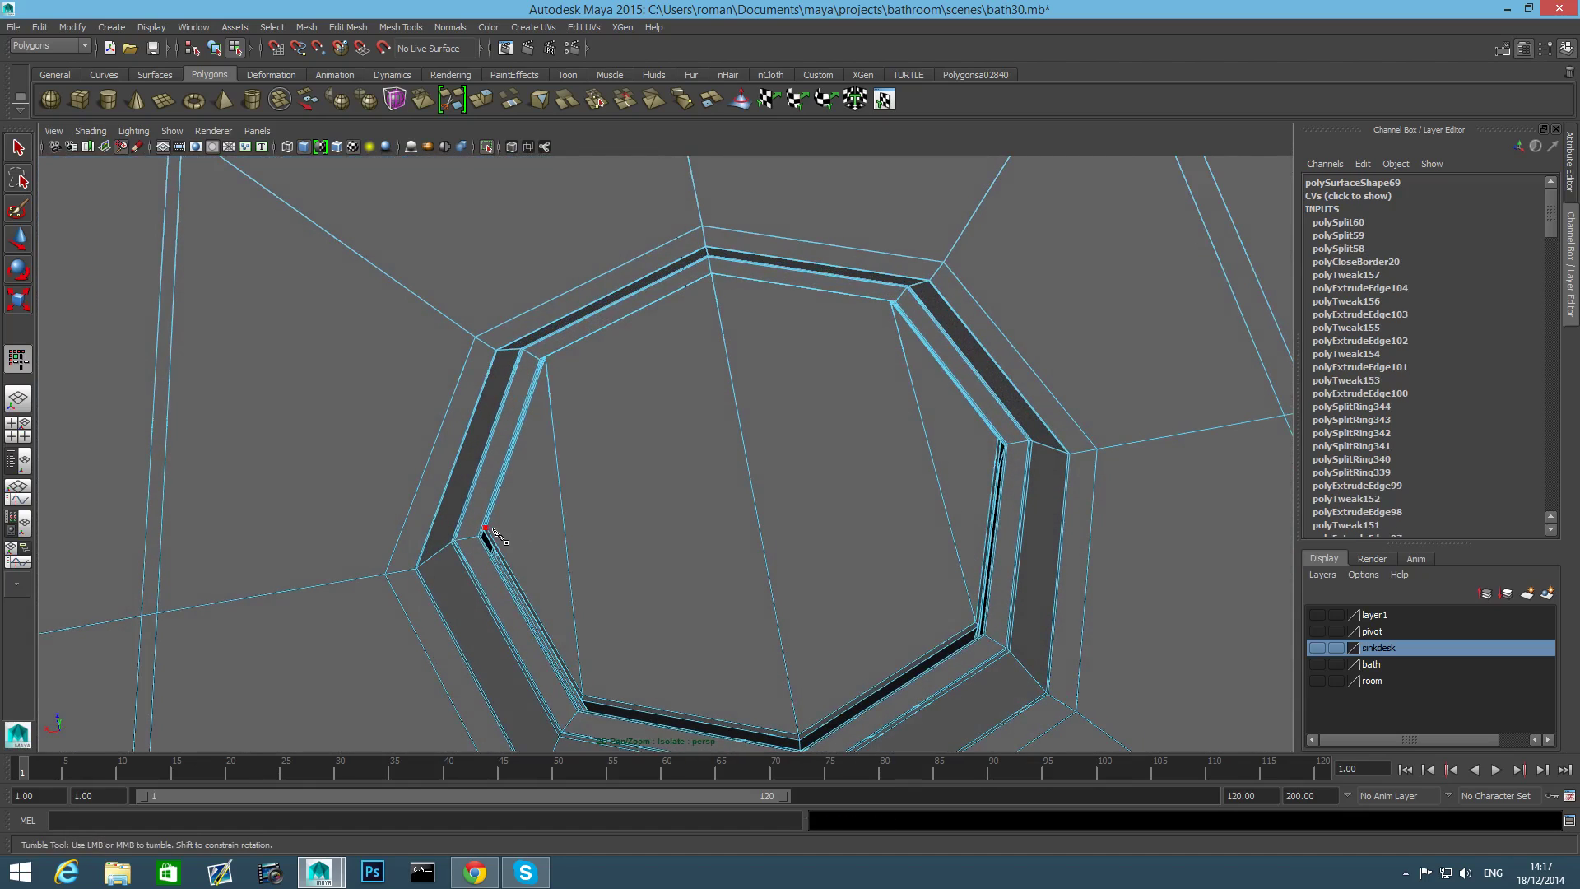
{"action": "left_click", "coordinate": [995, 445]}
{"action": "right_click", "coordinate": [966, 460]}
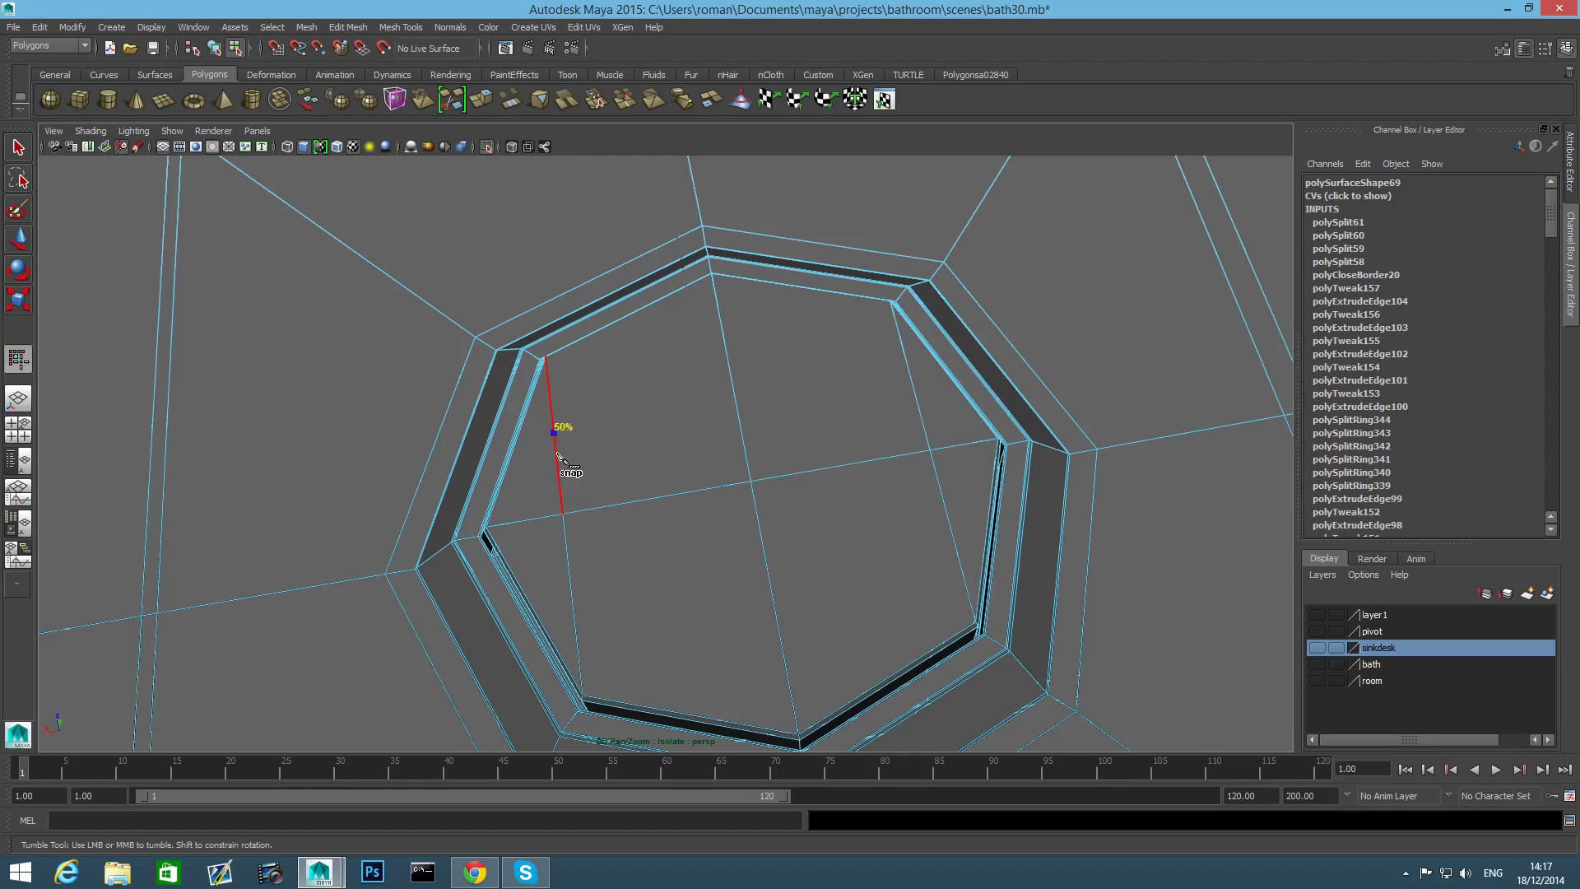
Cut two more crosswise edges between the cap's outer lengthwise edges, one on each side of the middle crosswise edge.
{"action": "left_click", "coordinate": [557, 453]}
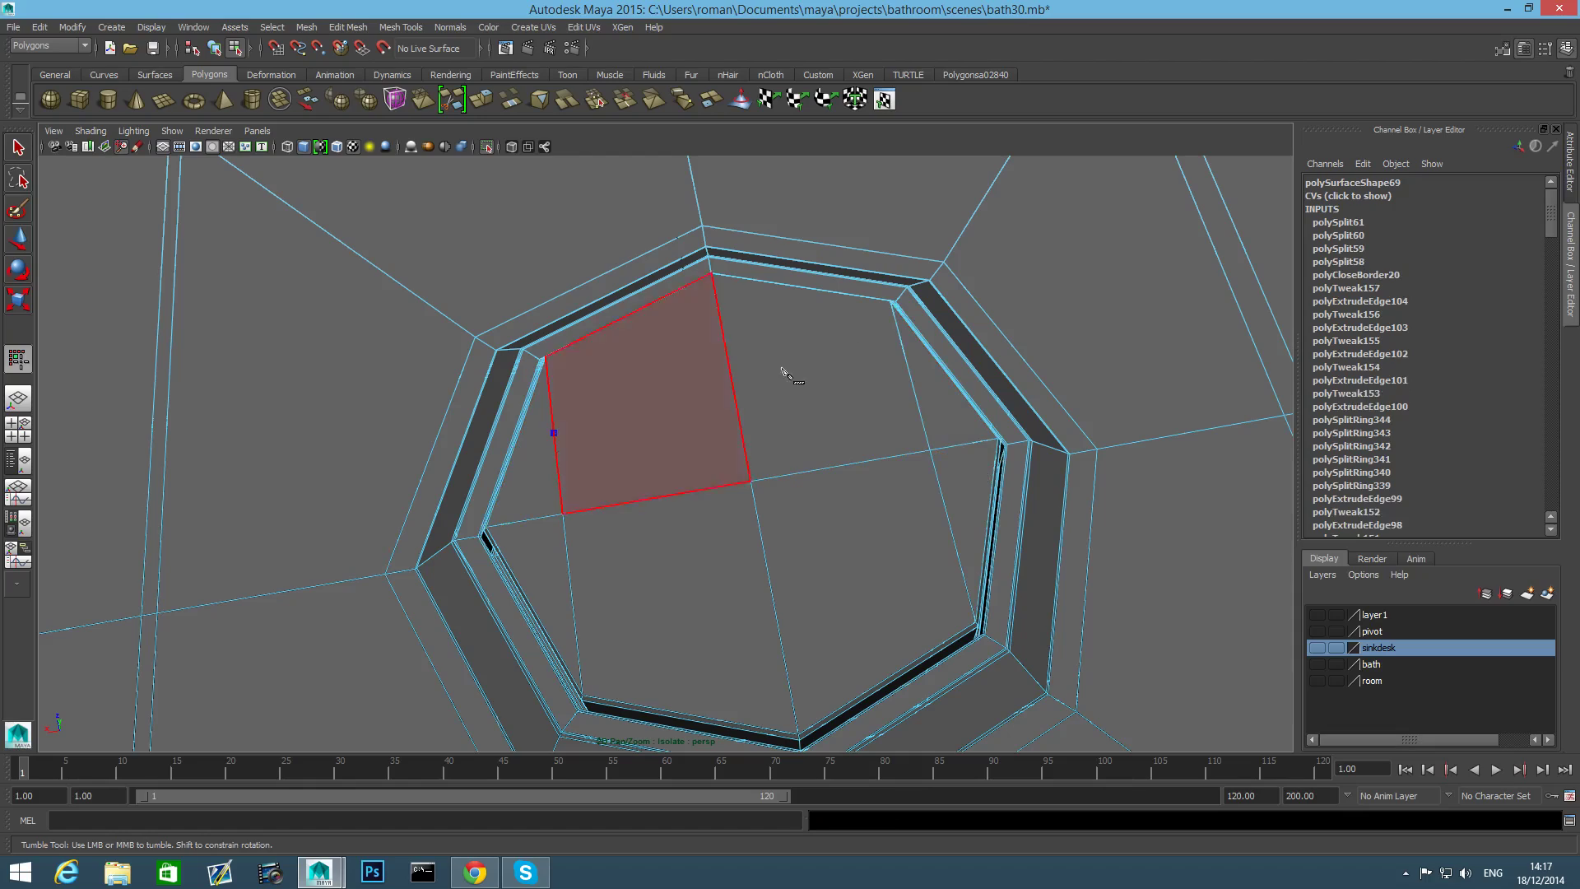
{"action": "left_click", "coordinate": [908, 374]}
{"action": "right_click", "coordinate": [910, 380]}
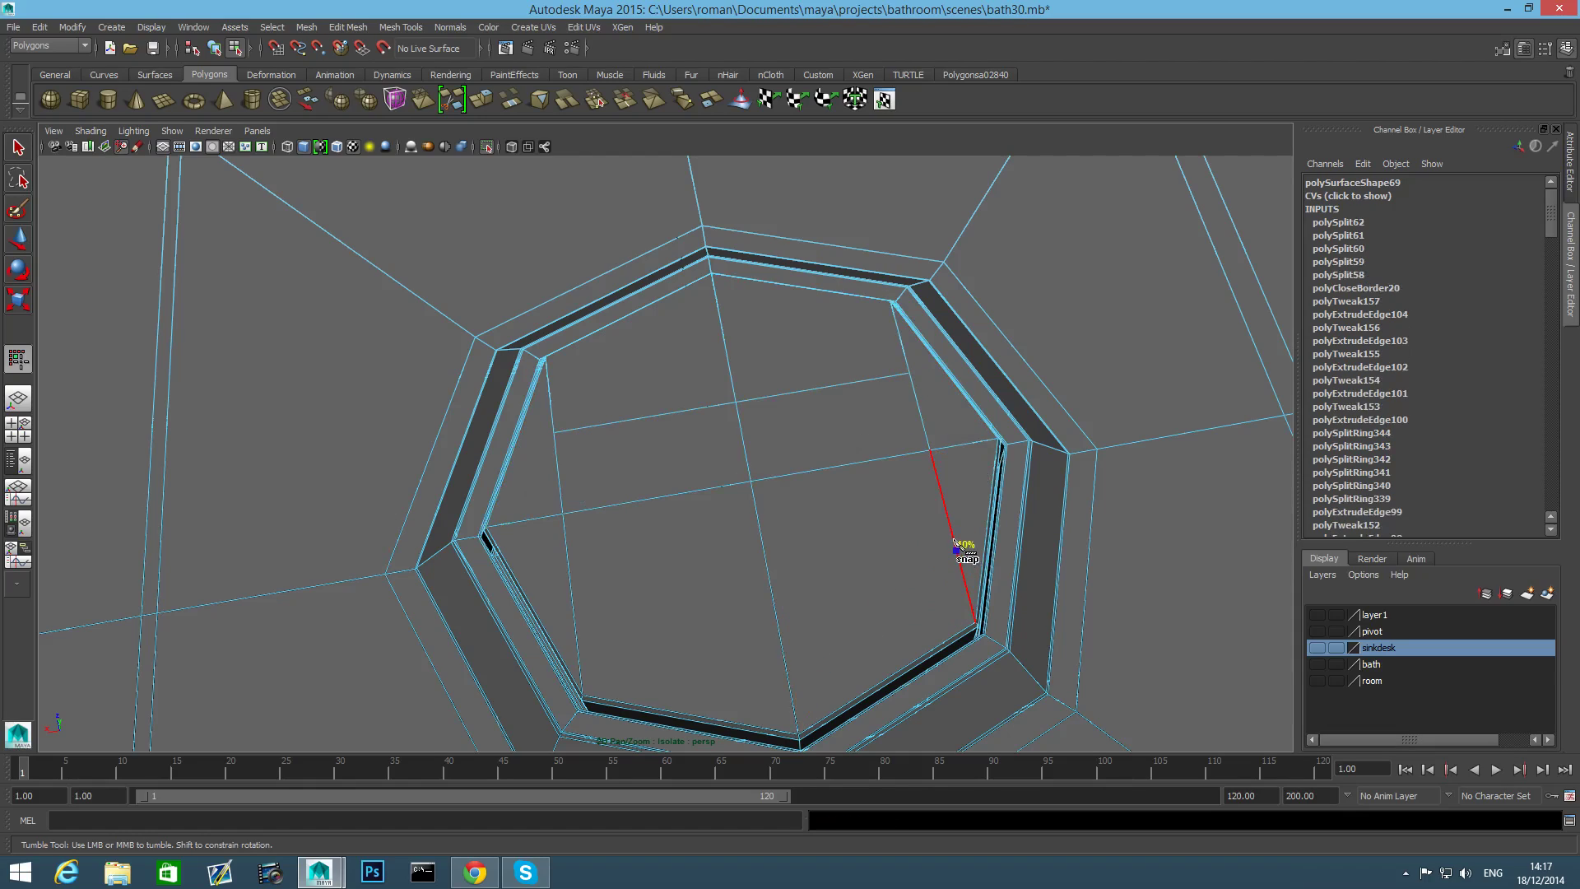
{"action": "left_click", "coordinate": [951, 533]}
{"action": "left_click", "coordinate": [576, 619]}
{"action": "right_click", "coordinate": [584, 636]}
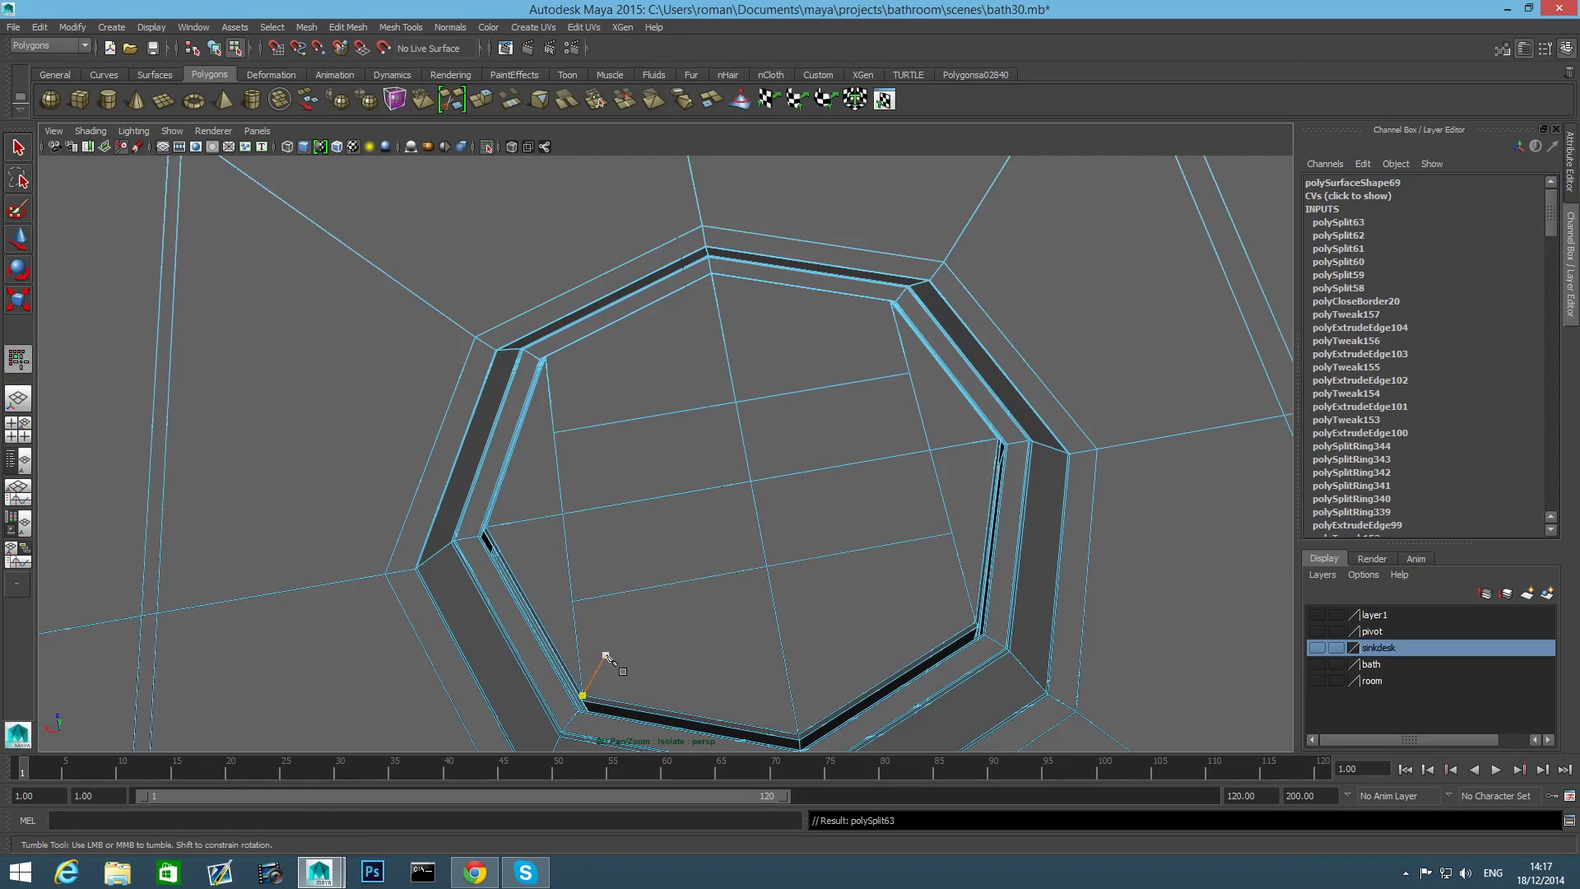
Return to object mode and display the tank lid with smooth mesh preview.
{"action": "scroll", "coordinate": [606, 656], "scroll_direction": "down", "scroll_amount": 3}
{"action": "key", "text": "F8"}
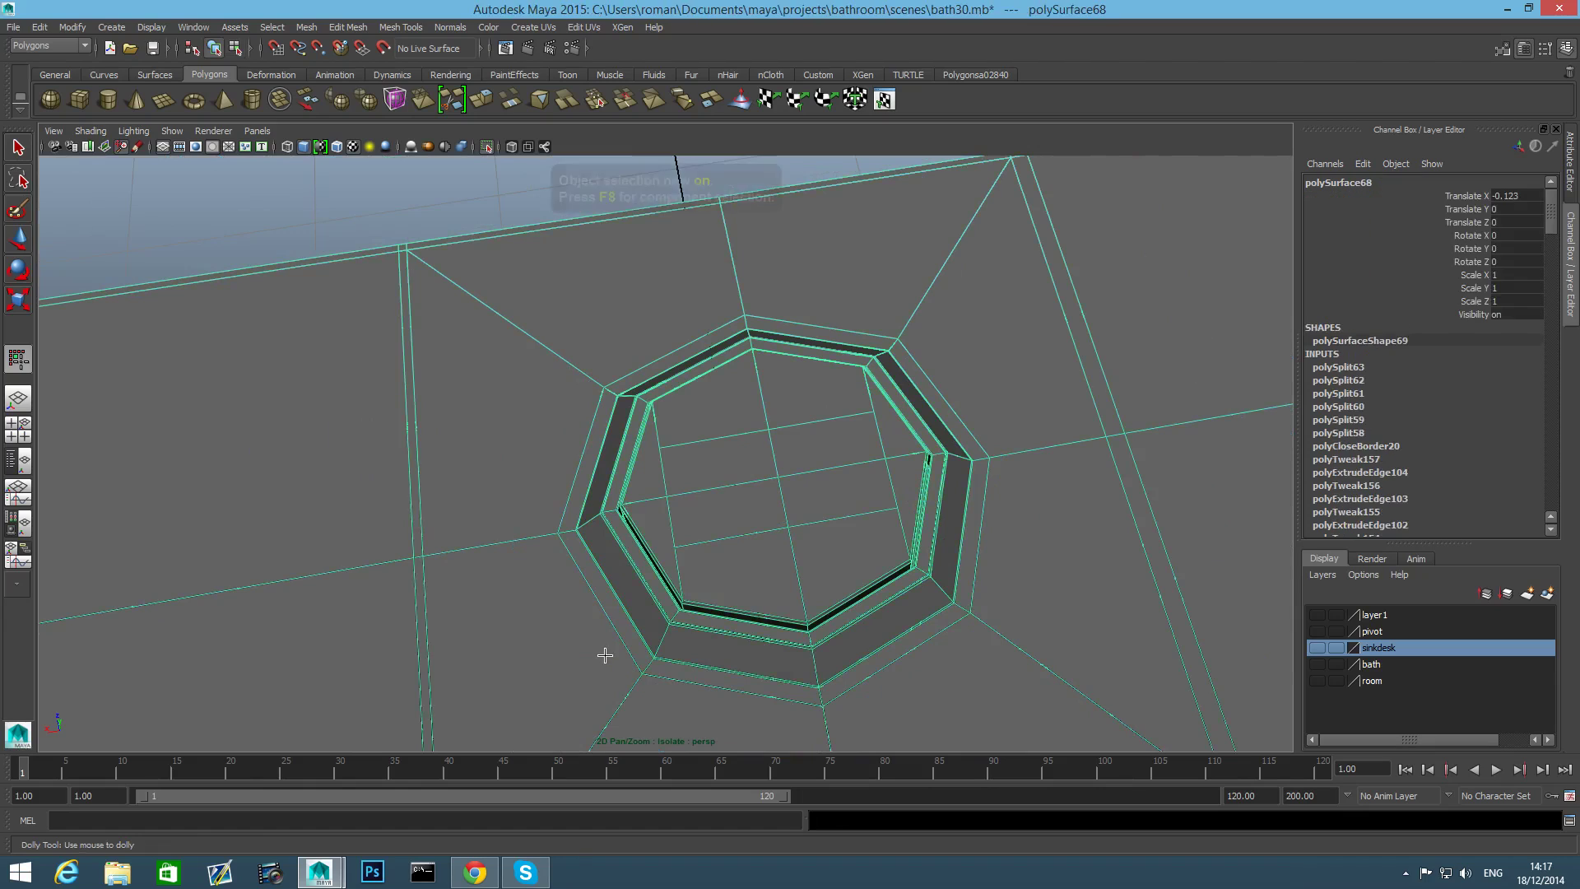
{"action": "left_click_drag", "start_coordinate": [638, 611], "coordinate": [573, 567], "text": "alt"}
{"action": "scroll", "coordinate": [887, 610], "scroll_direction": "up", "scroll_amount": 3}
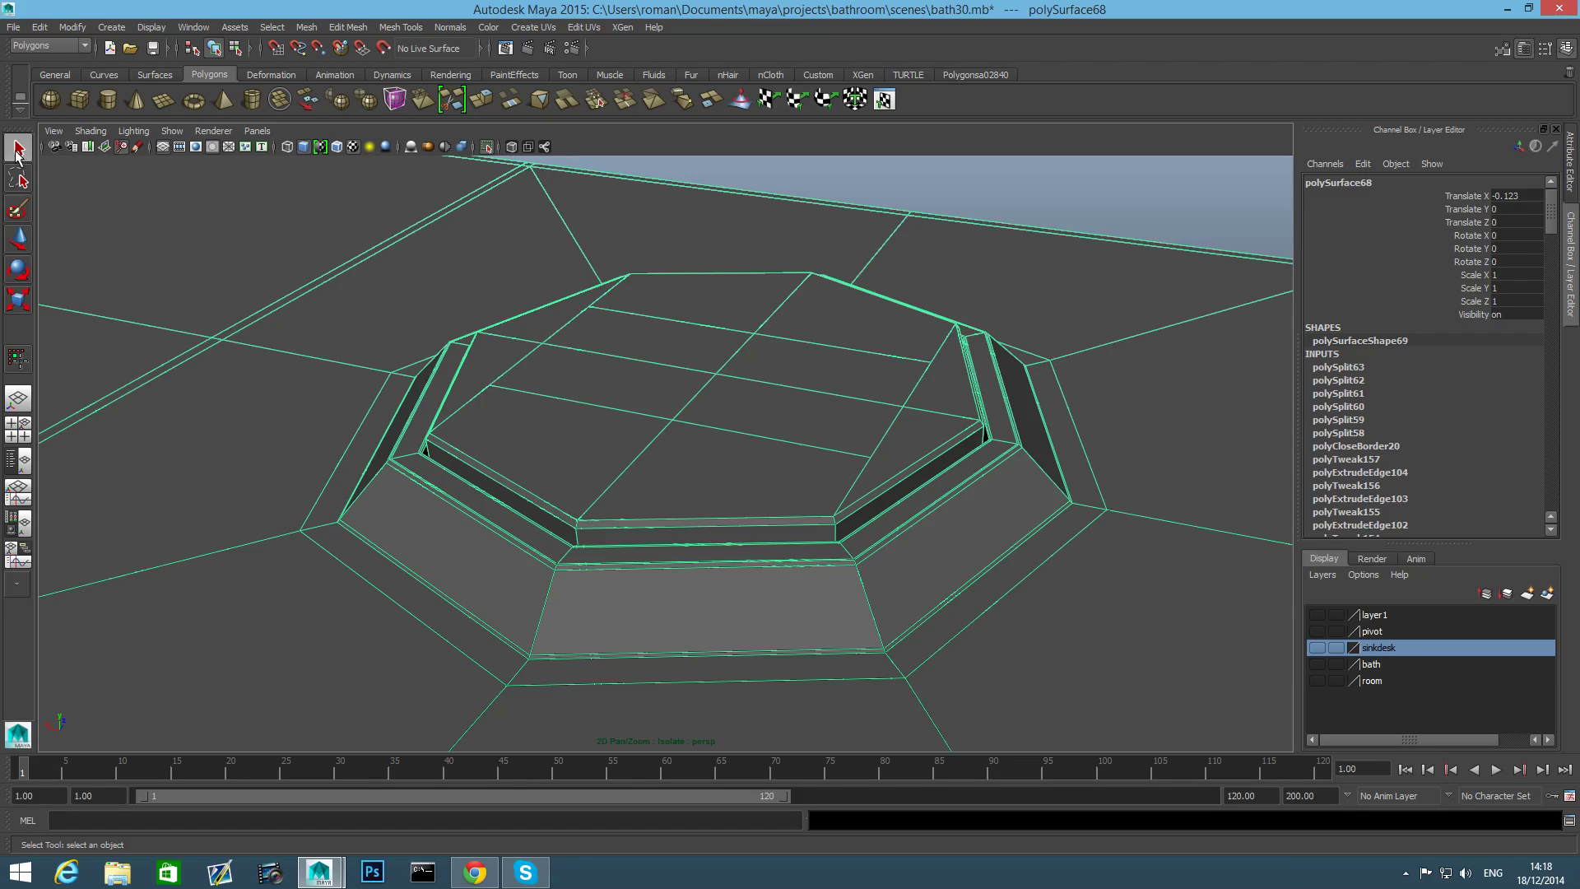
{"action": "key", "text": "3"}
{"action": "scroll", "coordinate": [541, 563], "scroll_direction": "down", "scroll_amount": 5}
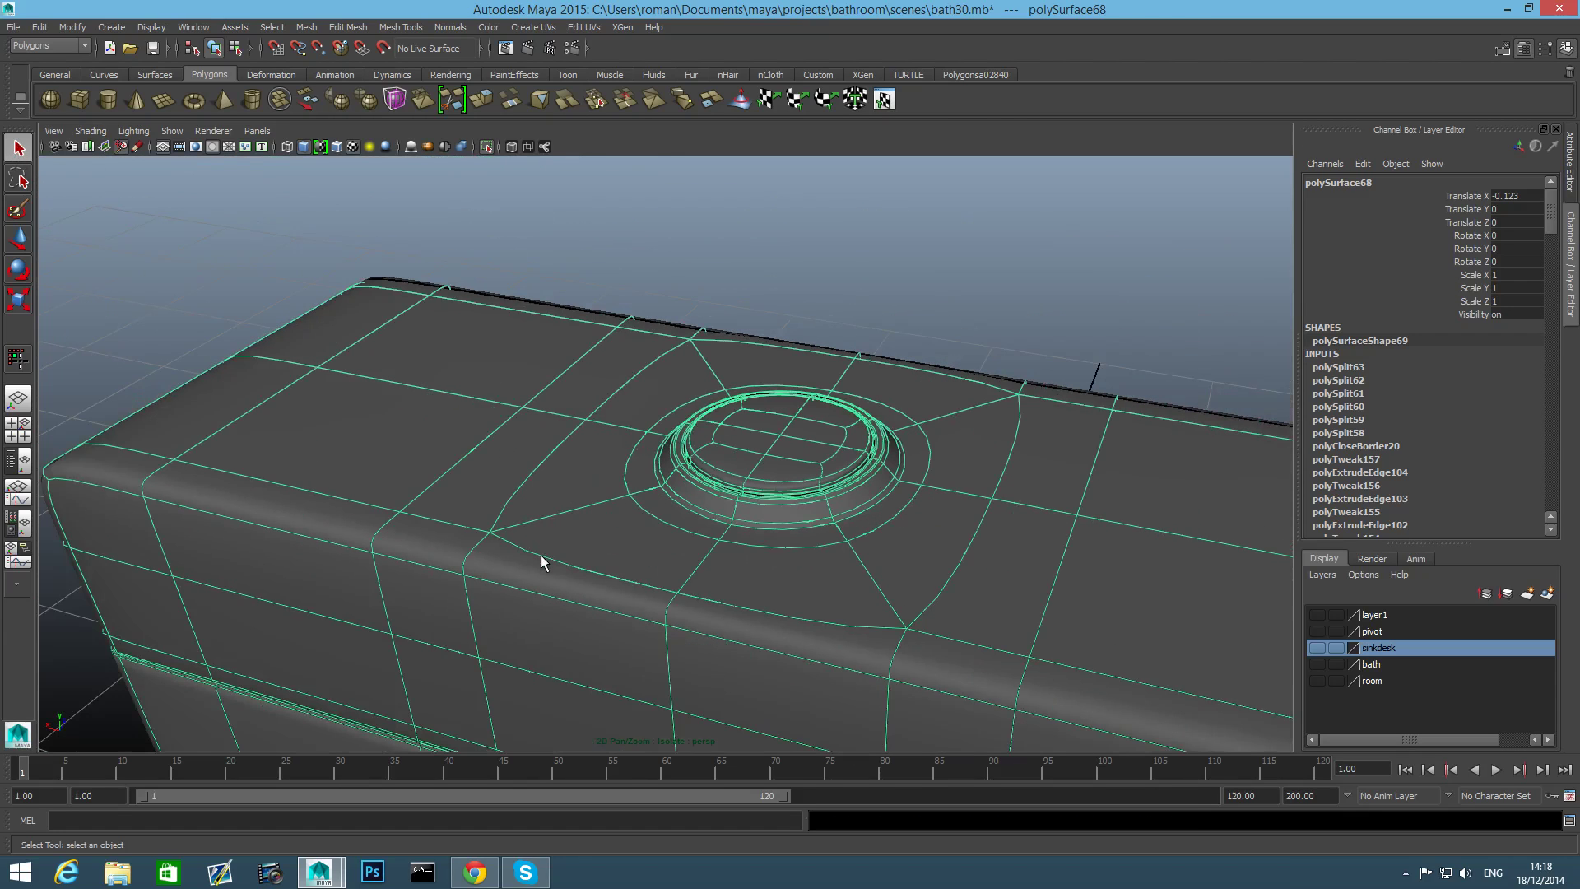
Deselect the tank and turn off isolate select to show the whole toilet again.
{"action": "left_click", "coordinate": [855, 299]}
{"action": "left_click_drag", "start_coordinate": [946, 447], "coordinate": [763, 502], "text": "alt"}
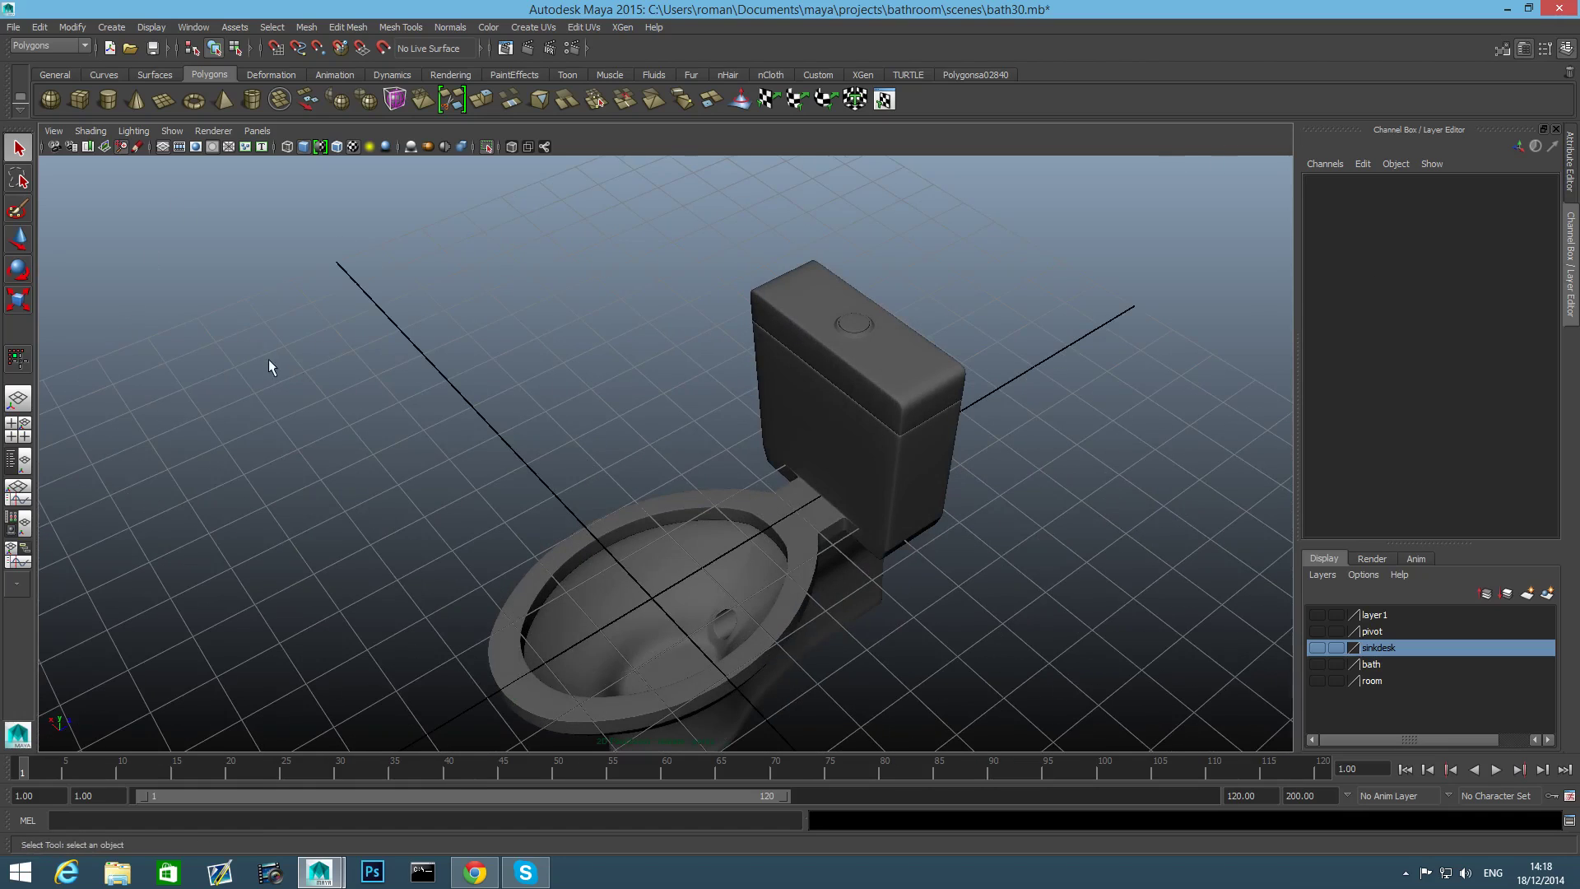
{"action": "left_click", "coordinate": [486, 146]}
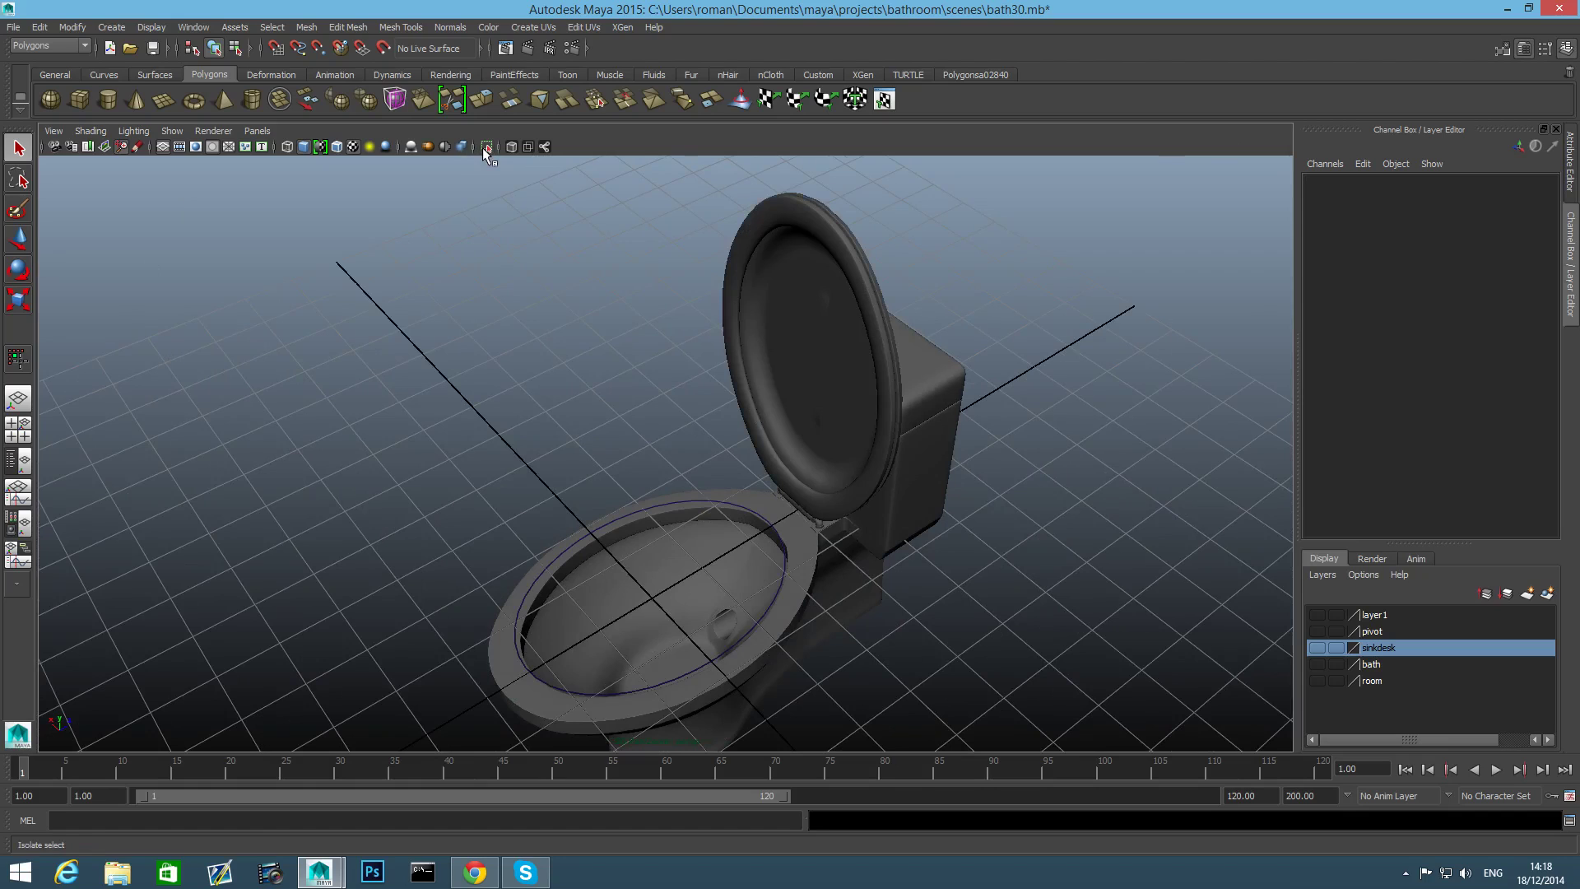
{"action": "left_click_drag", "start_coordinate": [661, 320], "coordinate": [710, 337], "text": "alt"}
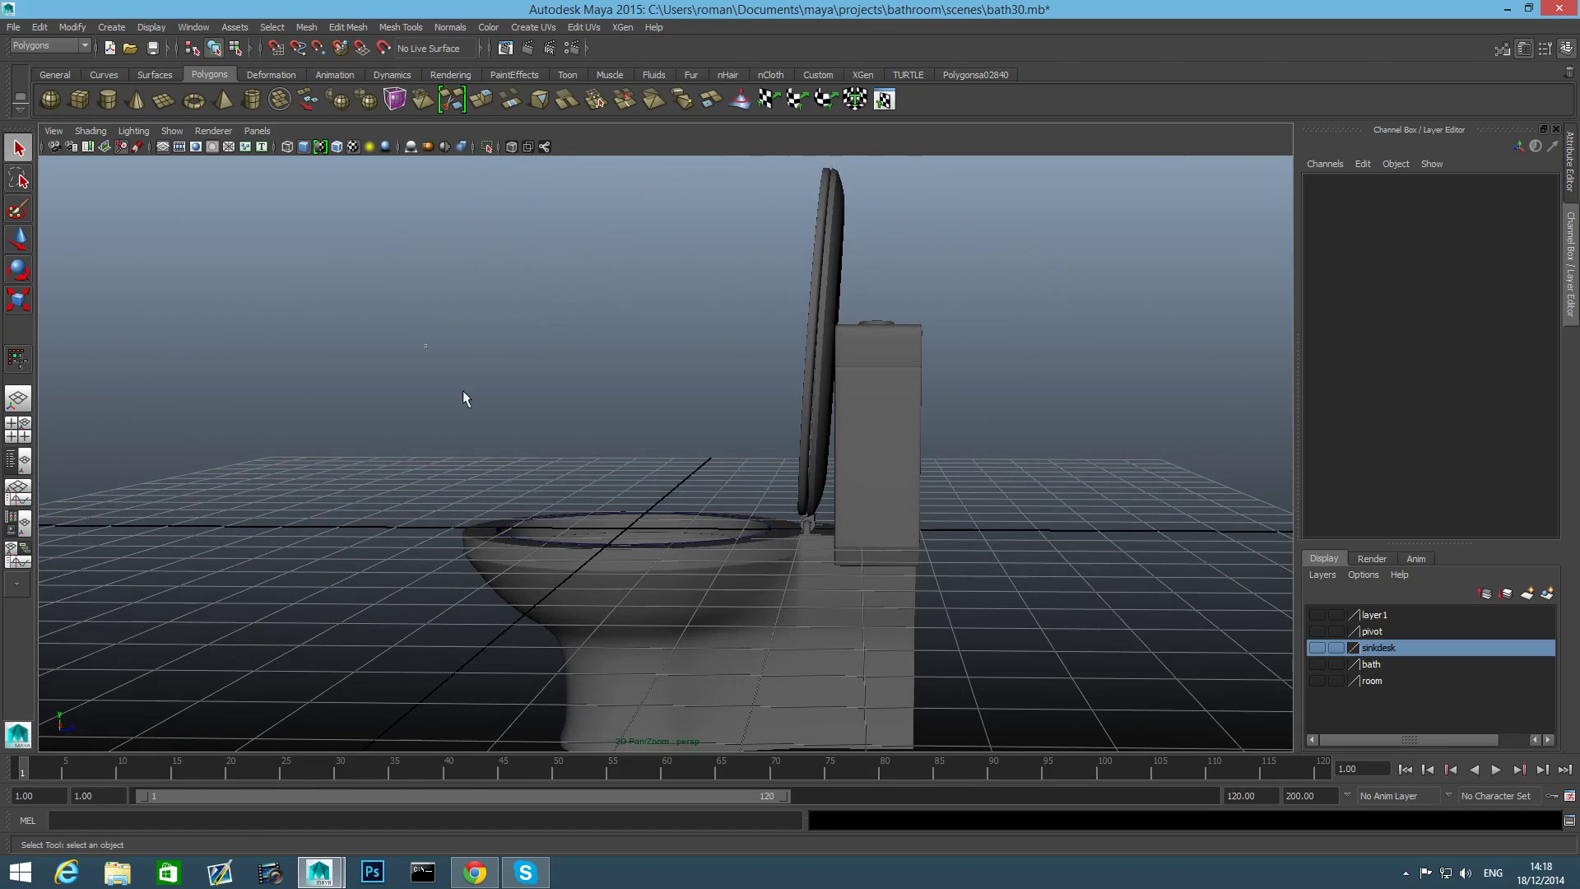
Select all parts of the toilet and delete their construction history.
{"action": "left_click_drag", "start_coordinate": [464, 393], "coordinate": [1116, 689]}
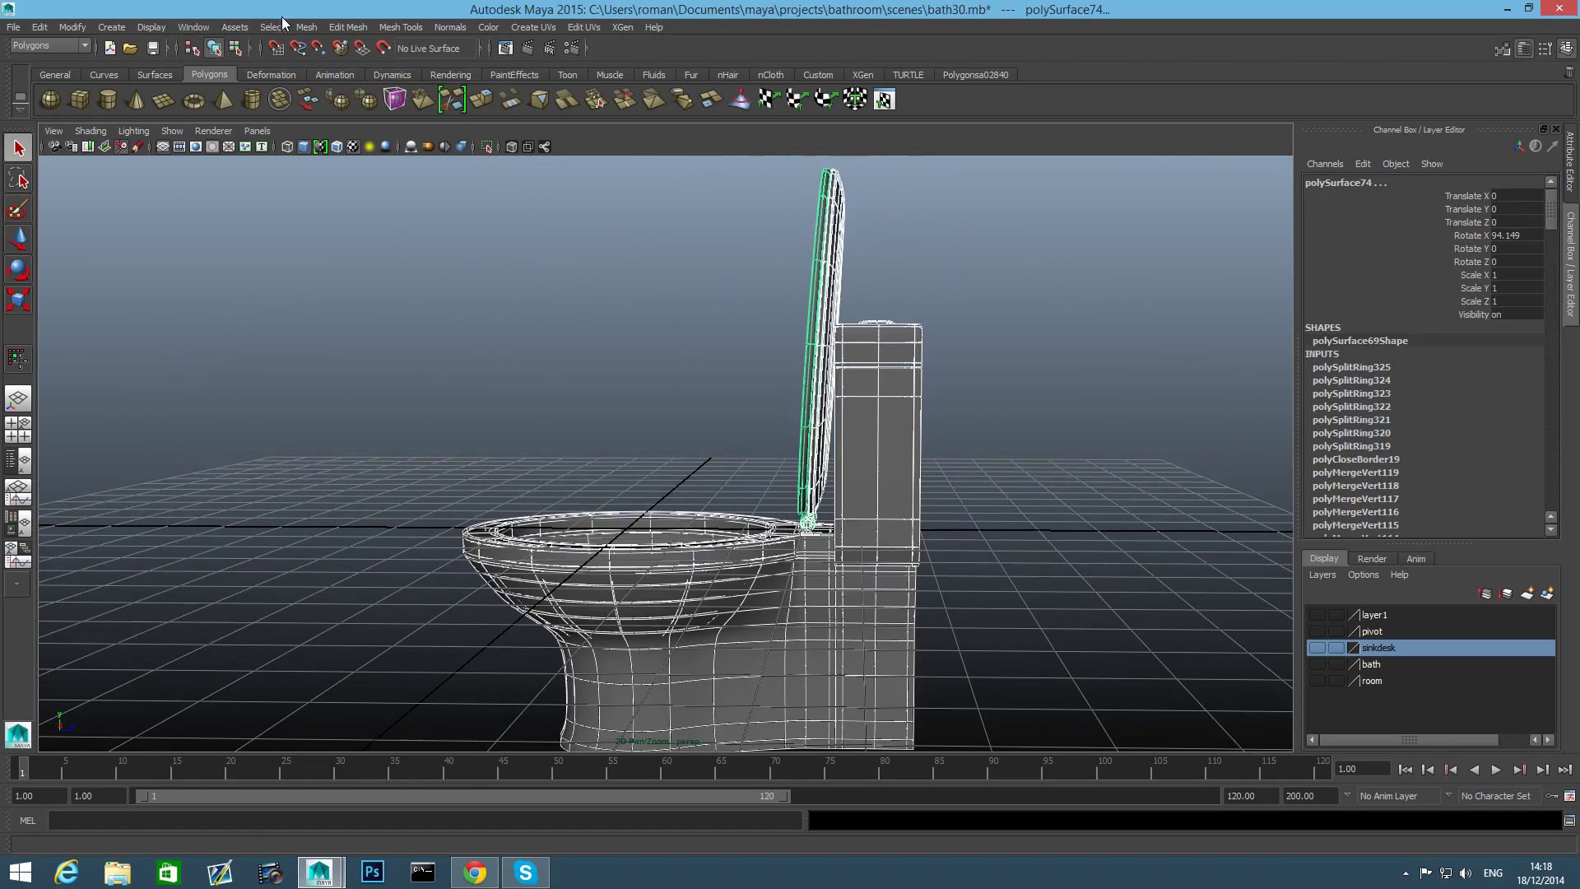
{"action": "left_click", "coordinate": [39, 27]}
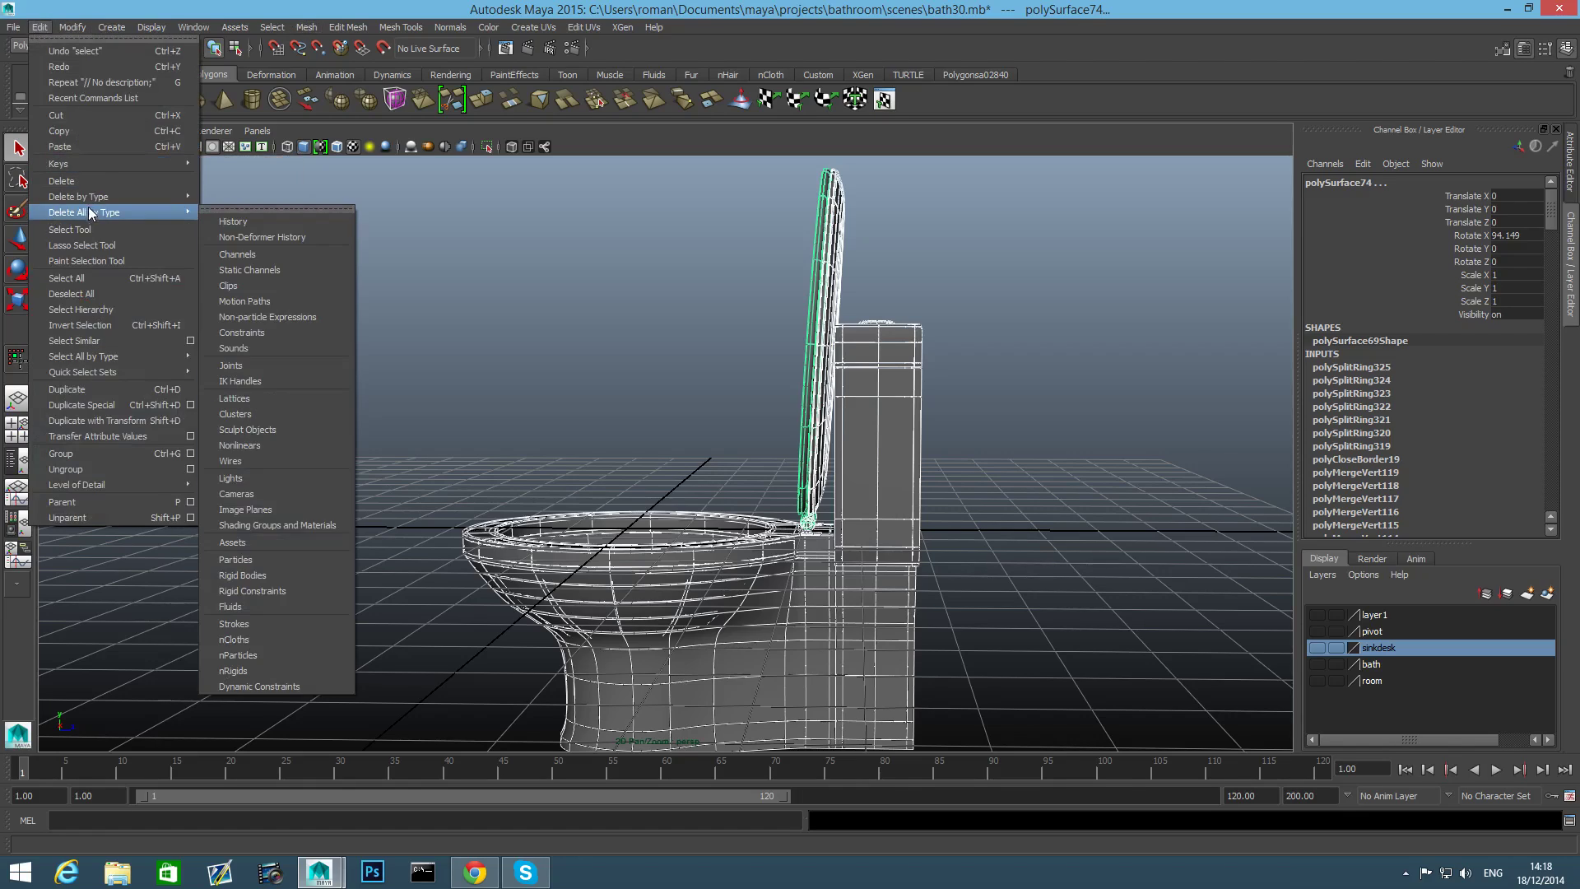
{"action": "mouse_move", "coordinate": [122, 196]}
{"action": "left_click", "coordinate": [239, 192]}
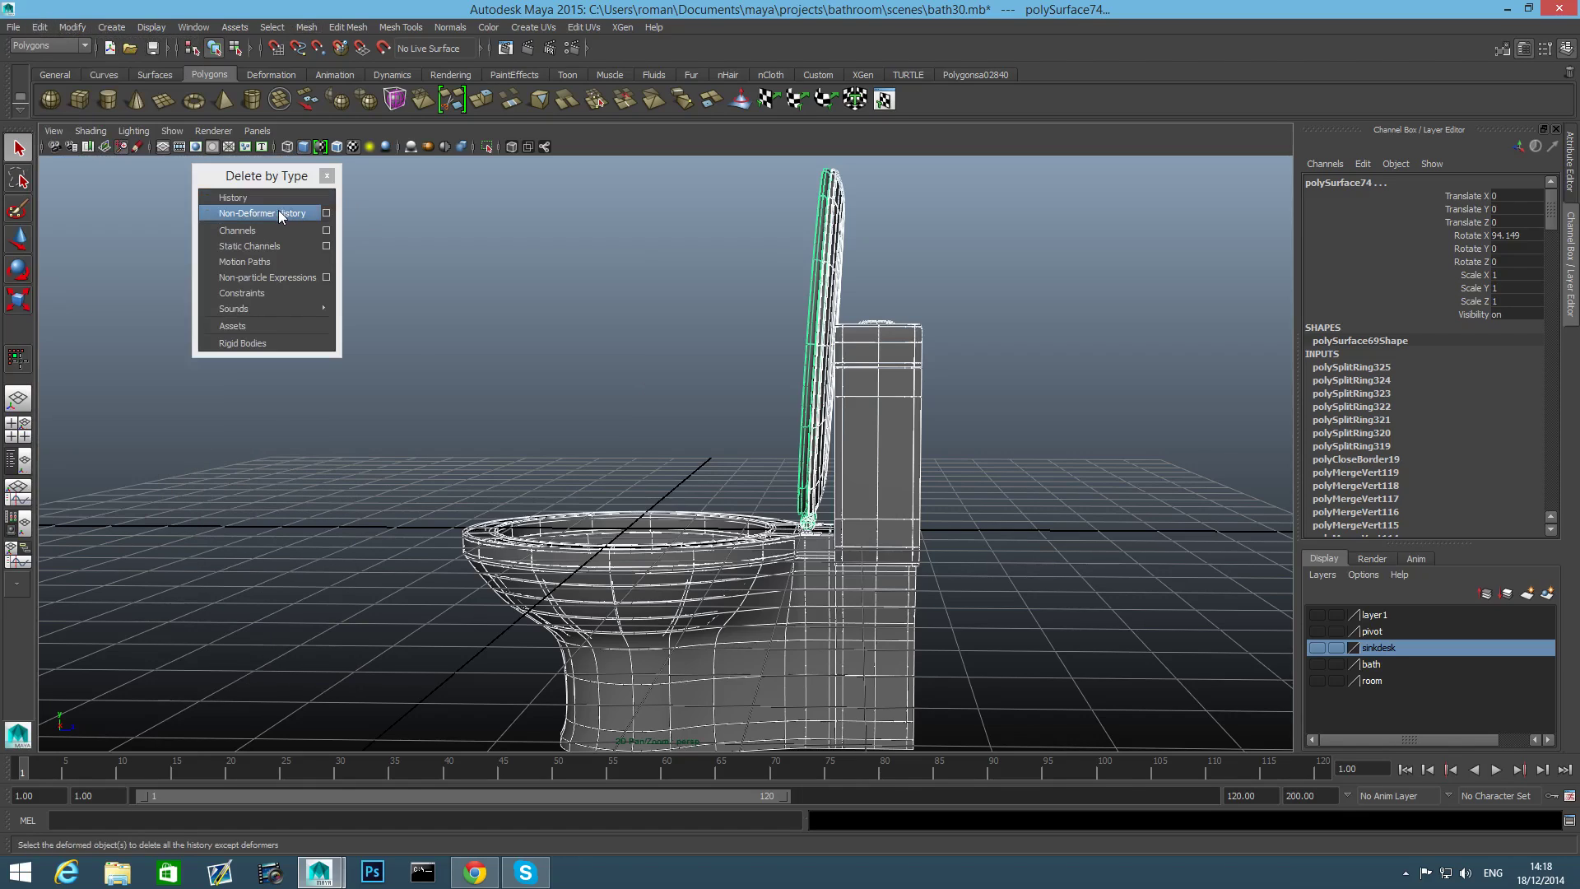
{"action": "left_click", "coordinate": [265, 196]}
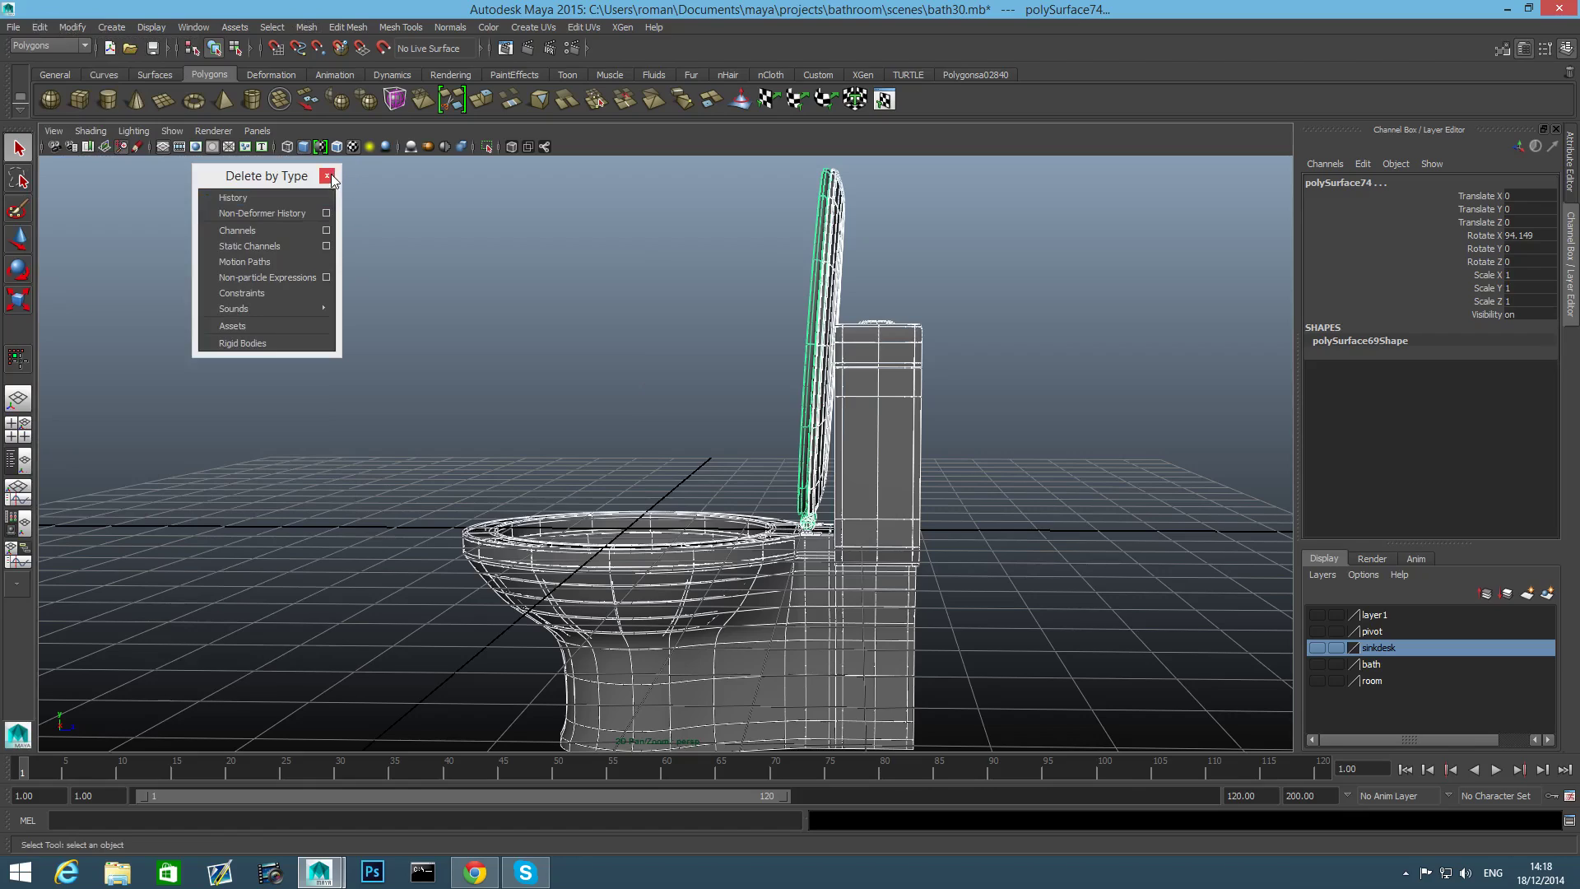
{"action": "left_click", "coordinate": [327, 176]}
Combine the selected toilet parts into one mesh and center its pivot.
{"action": "left_click", "coordinate": [308, 29]}
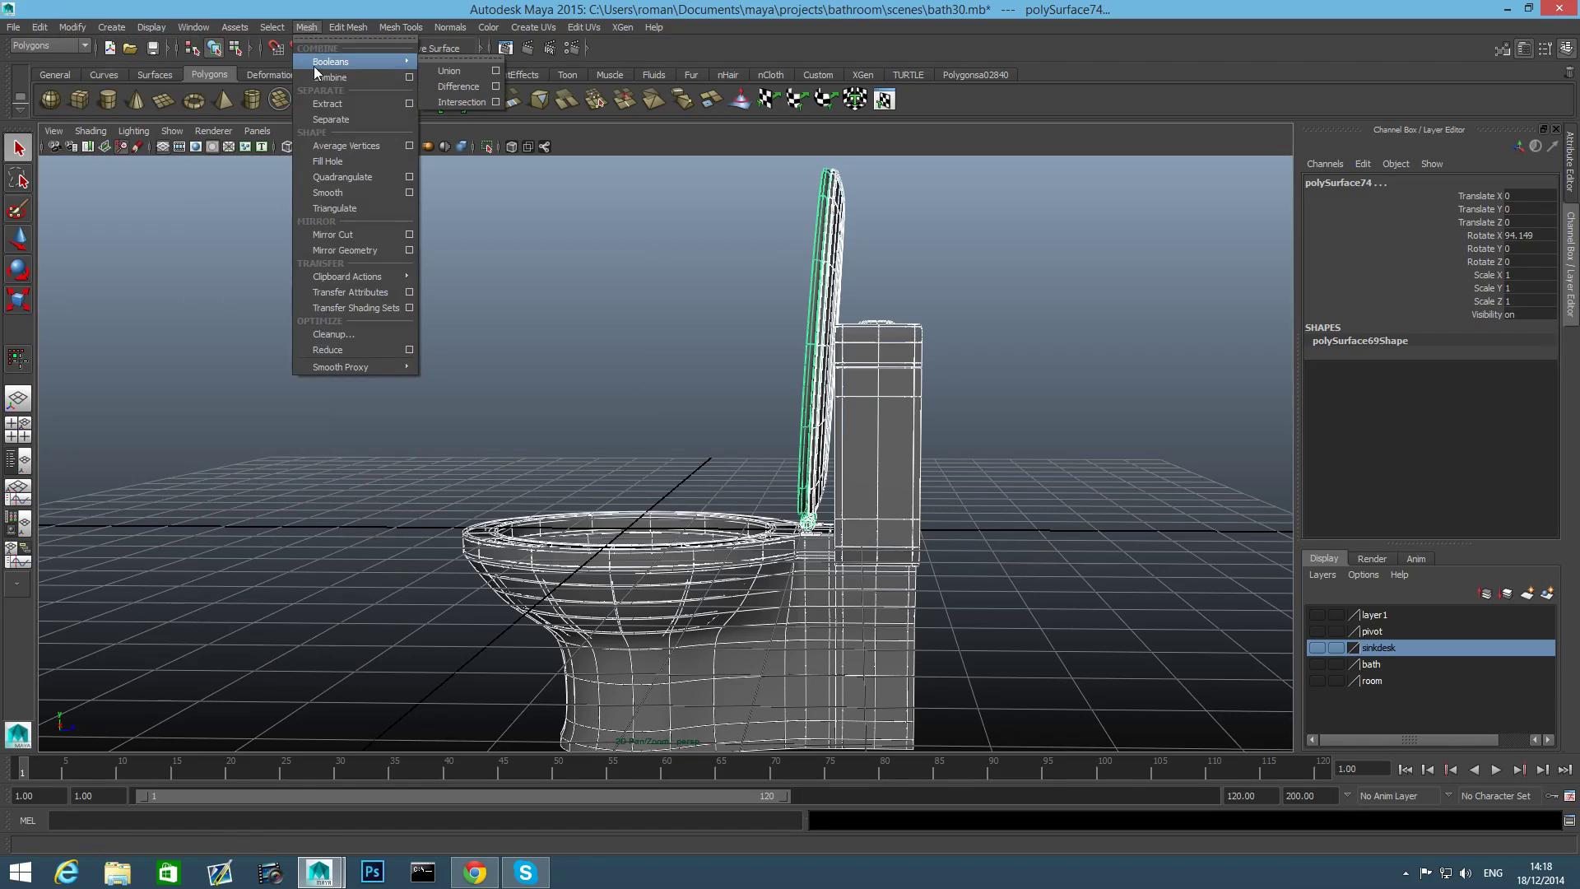
{"action": "left_click", "coordinate": [333, 65]}
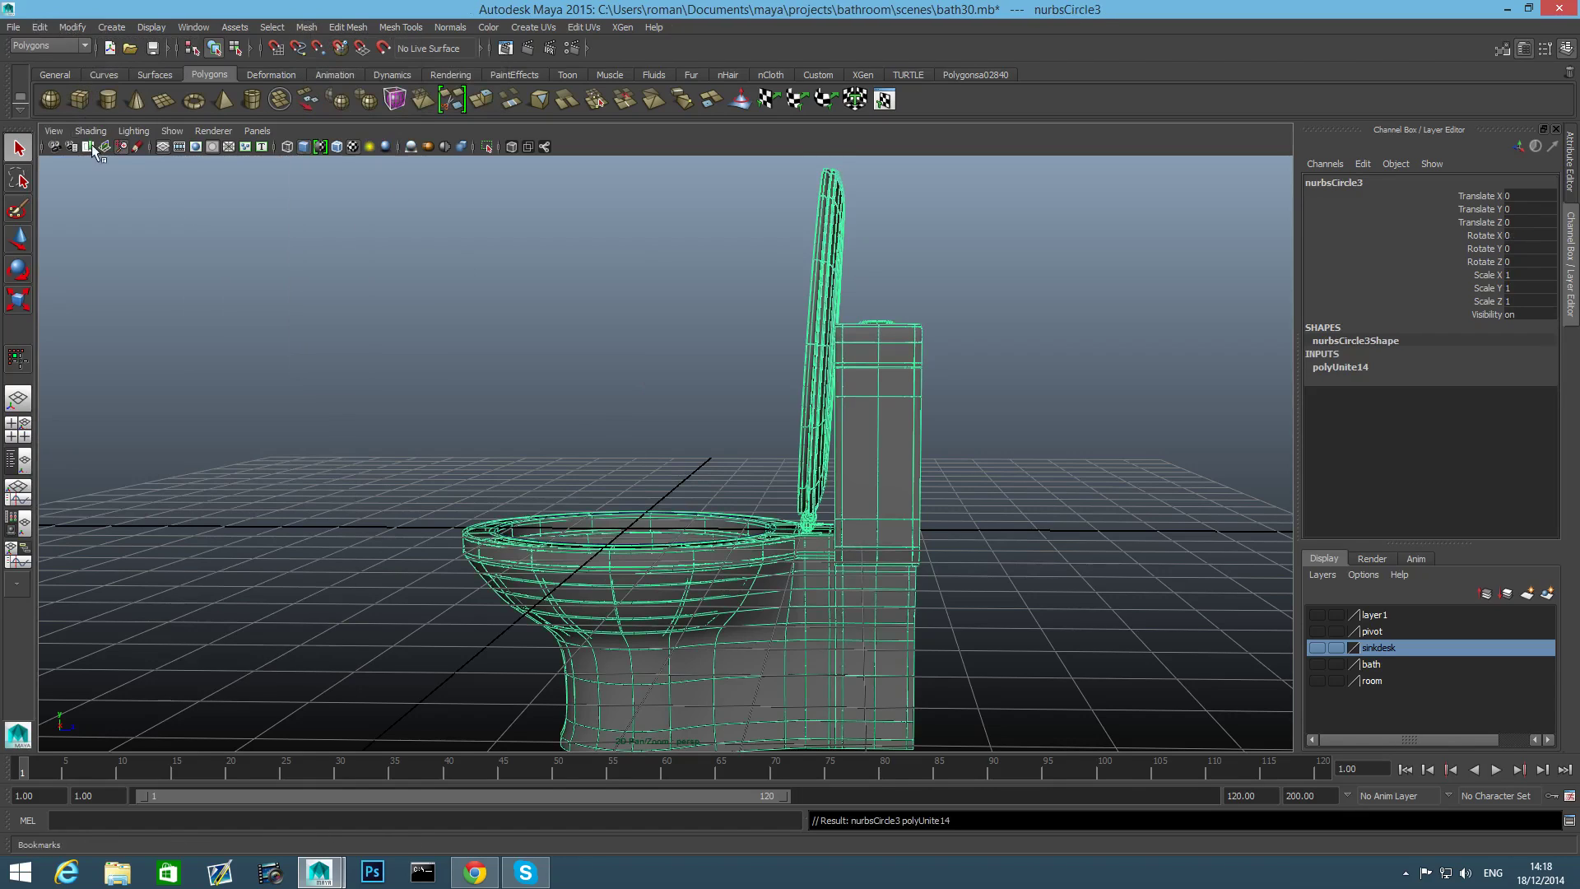
{"action": "left_click", "coordinate": [74, 29]}
{"action": "left_click", "coordinate": [112, 182]}
Make the sinkdesk, bath and room layers visible around the toilet.
{"action": "left_click", "coordinate": [1316, 647]}
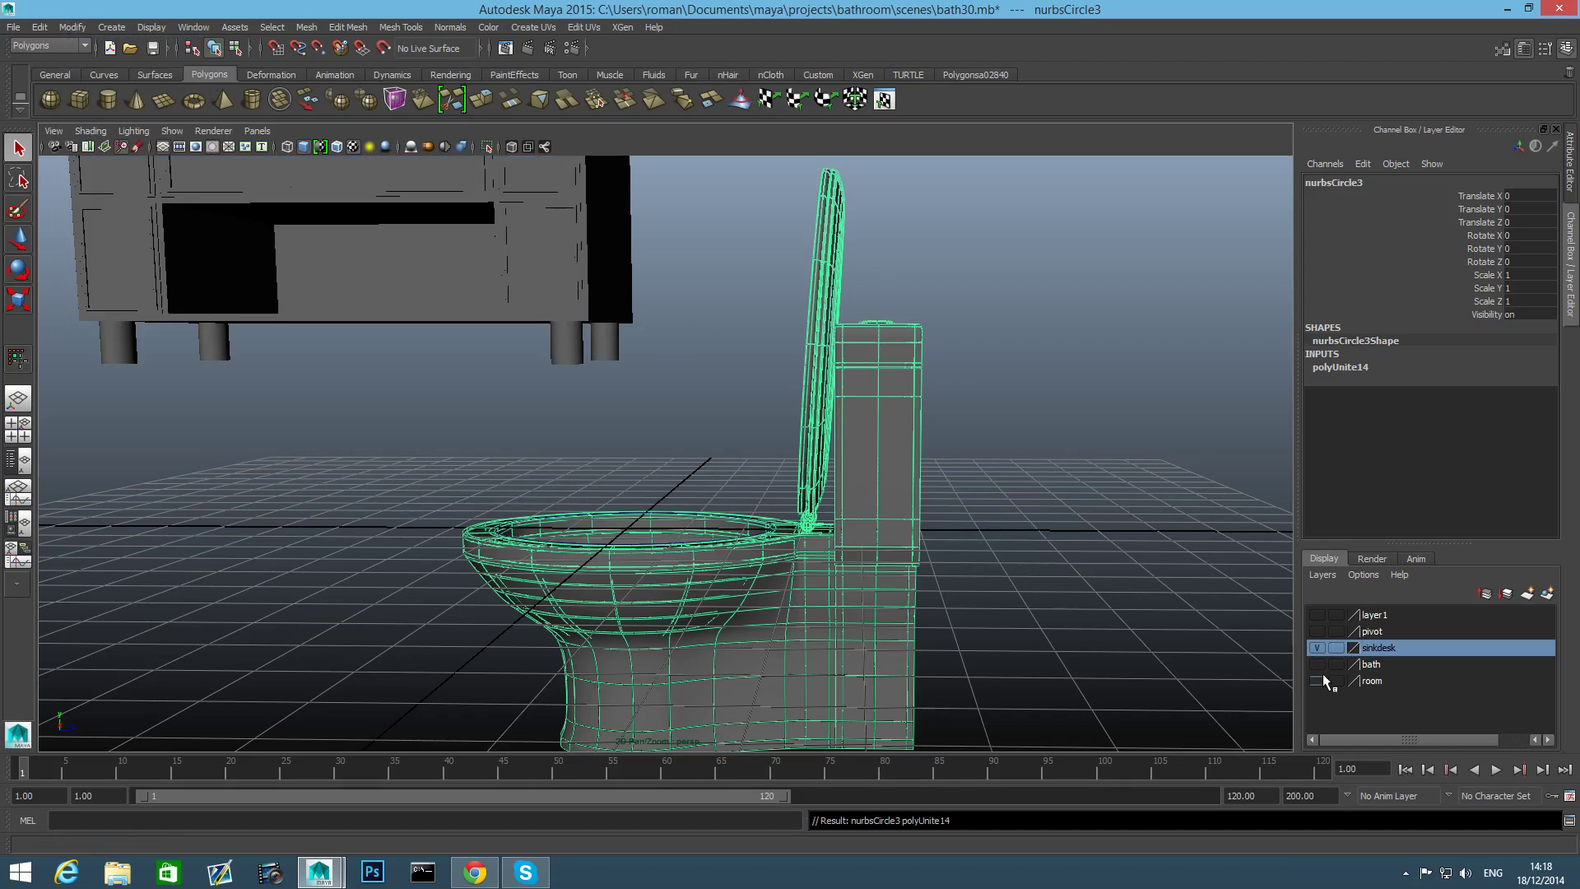
{"action": "left_click", "coordinate": [1316, 680]}
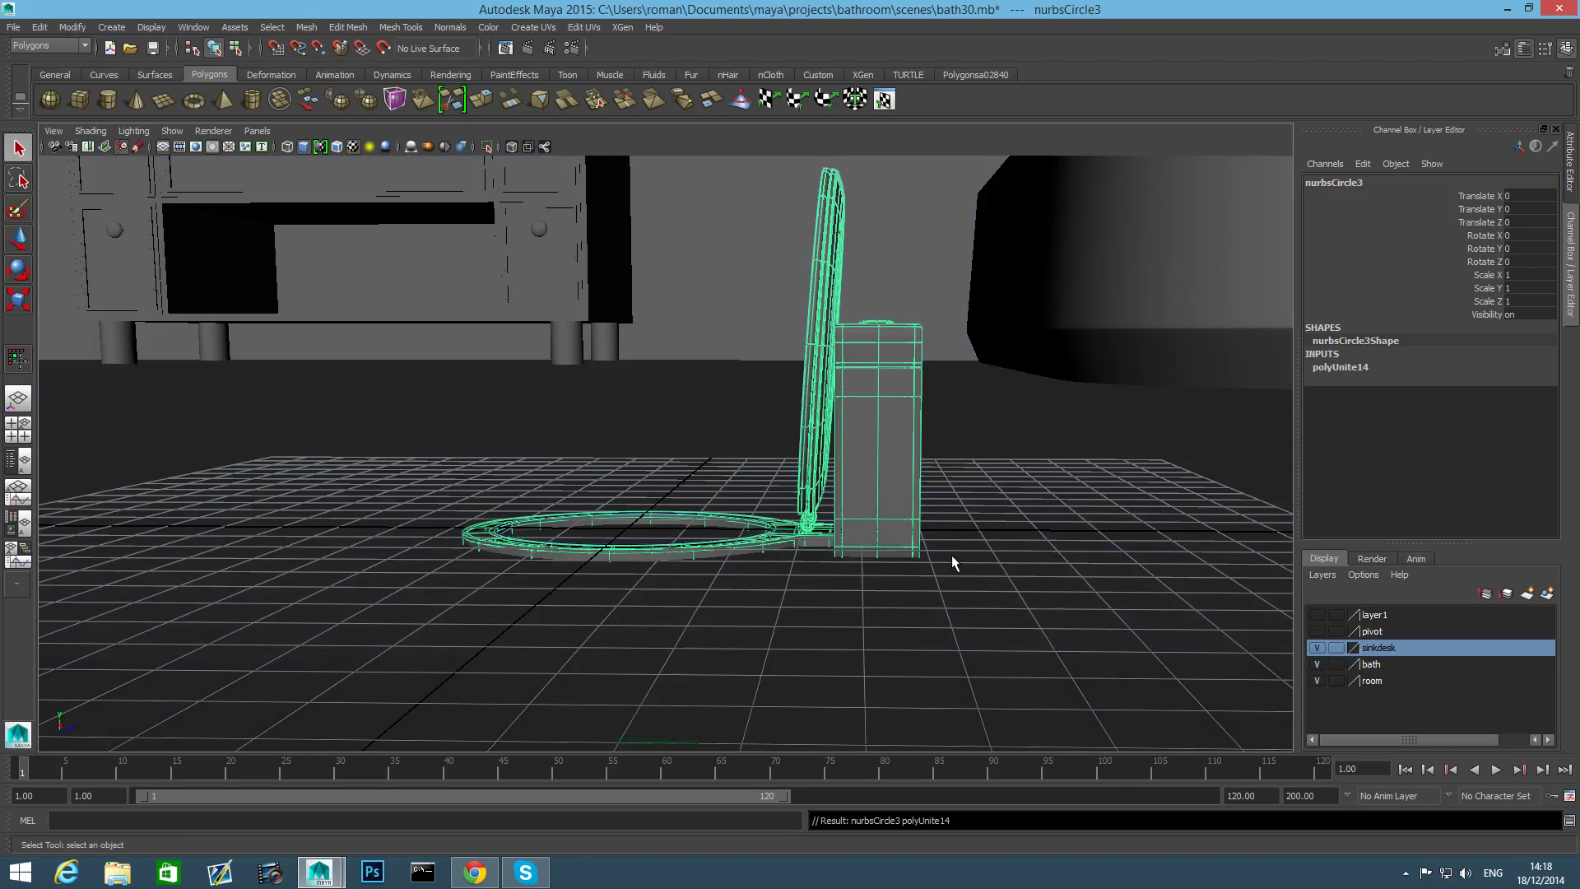
{"action": "scroll", "coordinate": [987, 543], "scroll_direction": "down", "scroll_amount": 3}
{"action": "left_click_drag", "start_coordinate": [675, 510], "coordinate": [804, 525], "text": "alt"}
Scale the toilet uniformly to 2.599 and raise it to a Y translation of 11.378.
{"action": "key", "text": "w"}
{"action": "left_click_drag", "start_coordinate": [773, 264], "coordinate": [808, 107]}
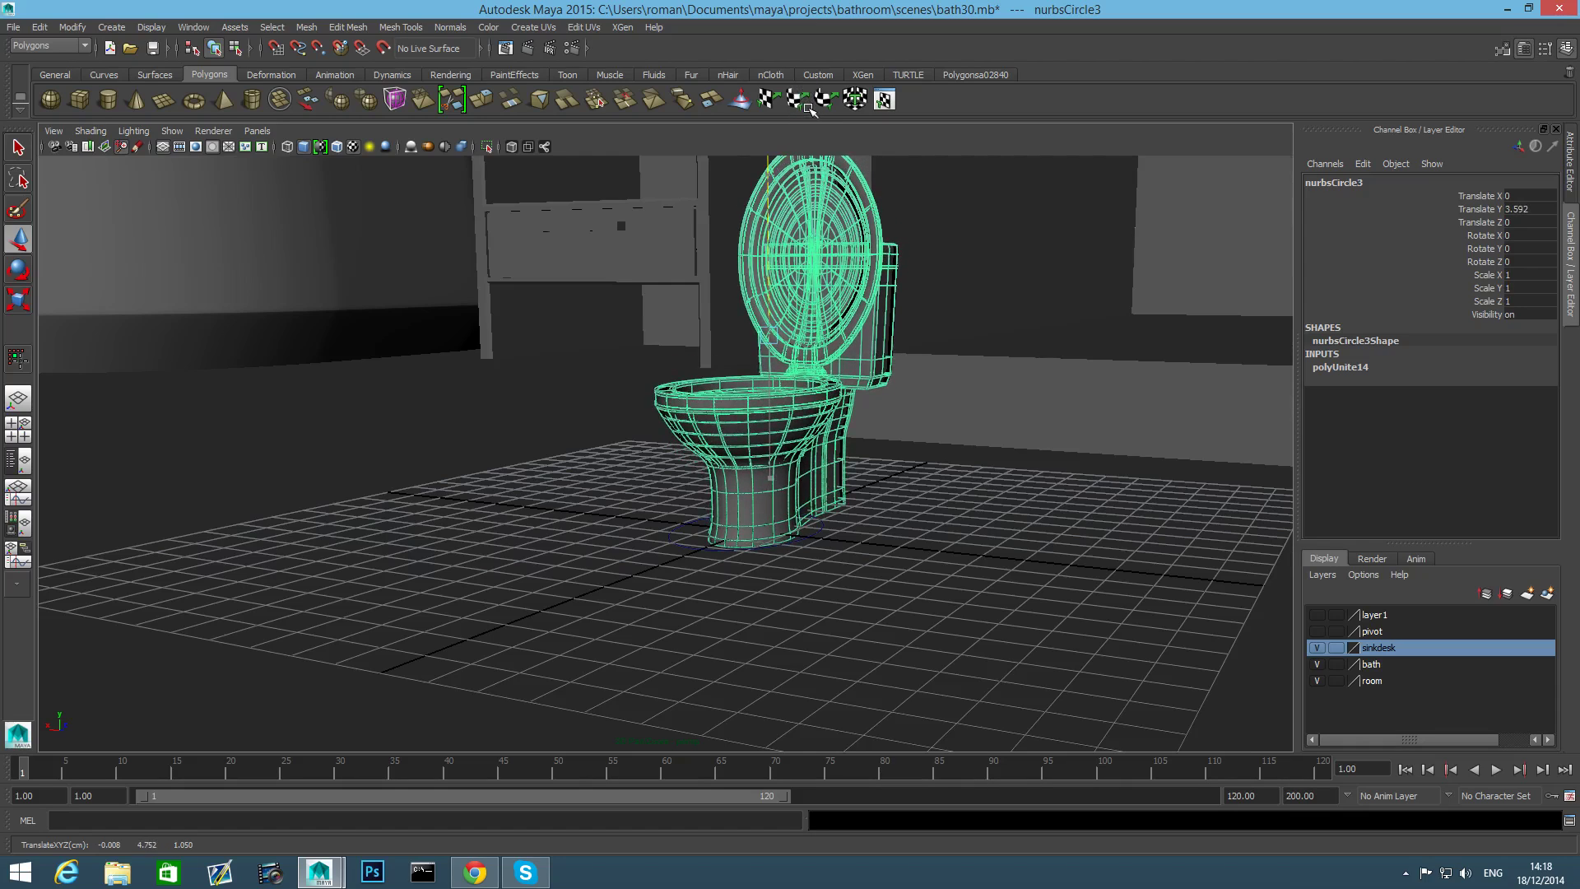
{"action": "middle_click_drag", "start_coordinate": [874, 362], "coordinate": [872, 554], "text": "alt"}
{"action": "right_click_drag", "start_coordinate": [872, 554], "coordinate": [651, 519], "text": "alt"}
{"action": "key", "text": "r"}
{"action": "left_click_drag", "start_coordinate": [793, 510], "coordinate": [1003, 554]}
{"action": "key", "text": "w"}
{"action": "left_click_drag", "start_coordinate": [788, 376], "coordinate": [824, 211]}
Rotate the toilet 90 degrees around the Y axis and switch to moving it.
{"action": "key", "text": "r"}
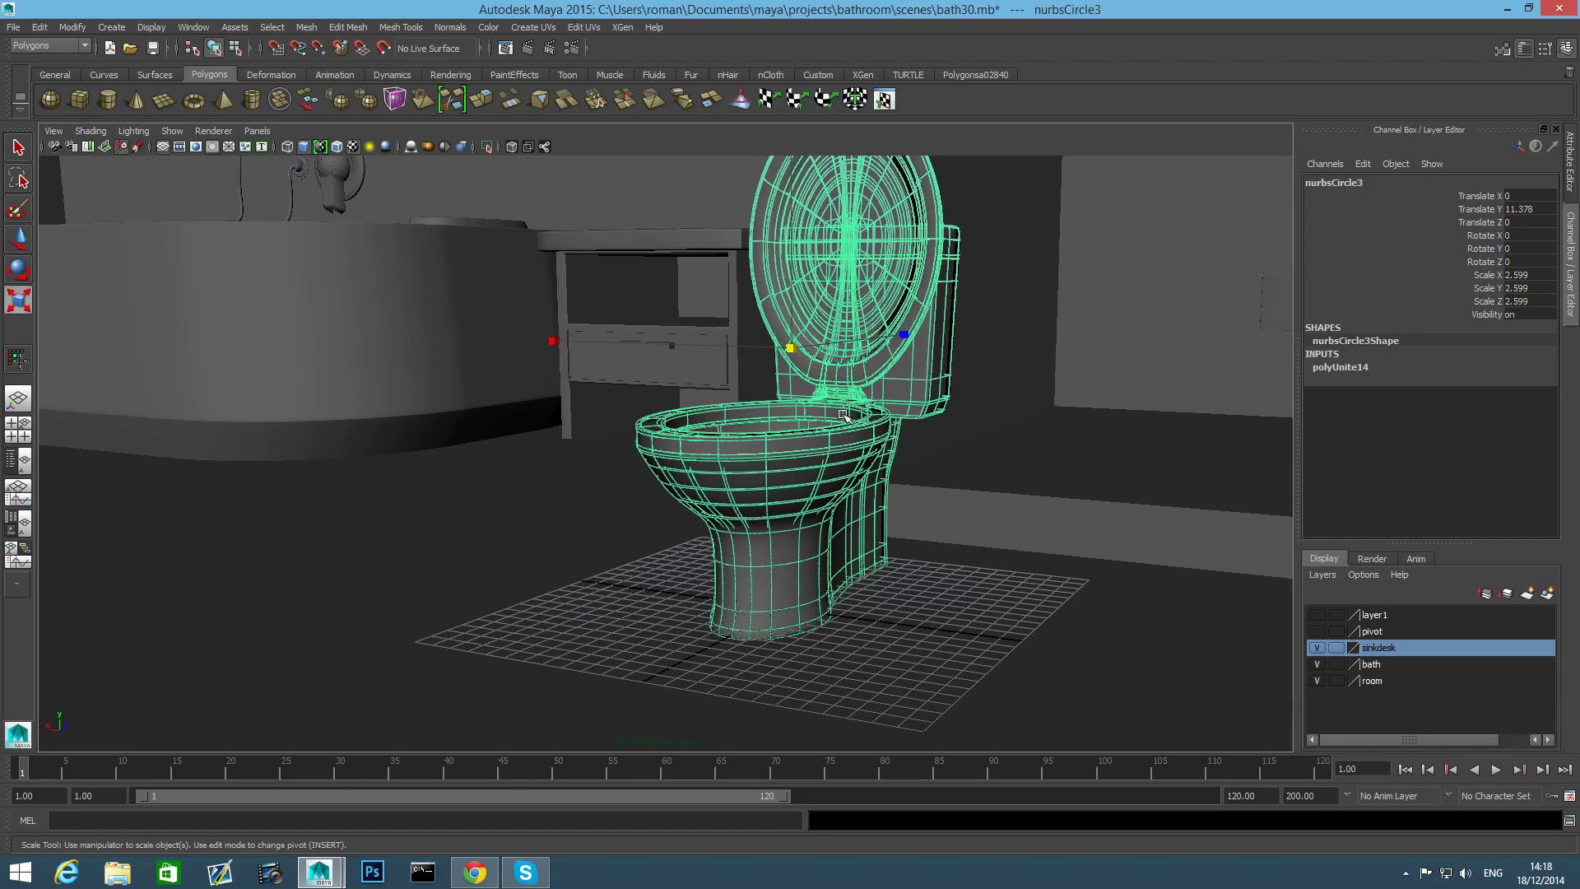
{"action": "key", "text": "e"}
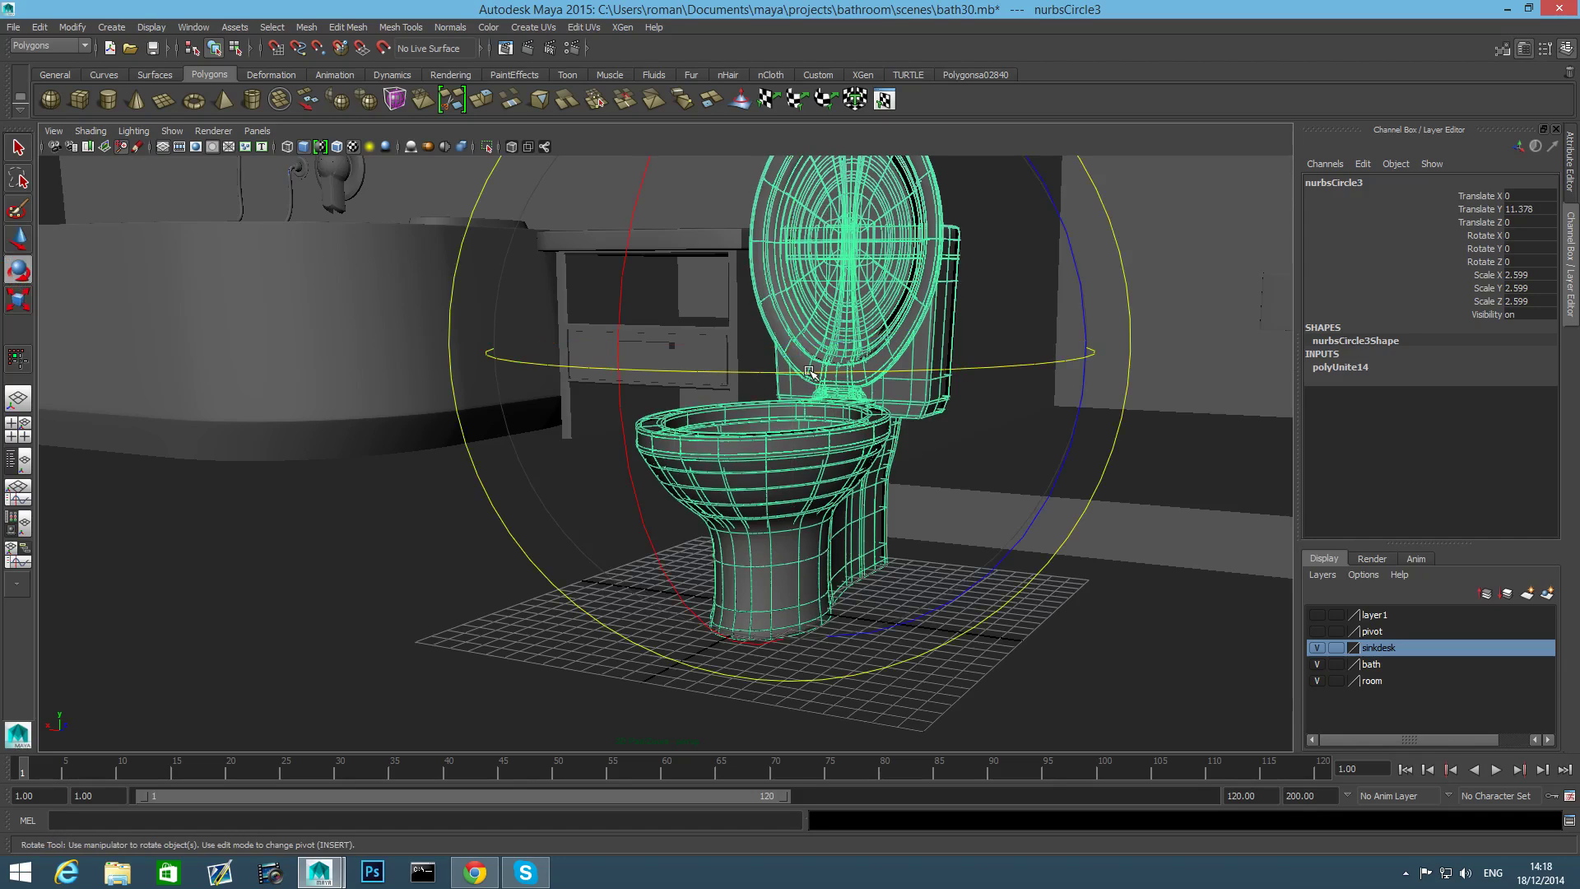
{"action": "left_click_drag", "start_coordinate": [810, 371], "coordinate": [880, 432]}
{"action": "key", "text": "w"}
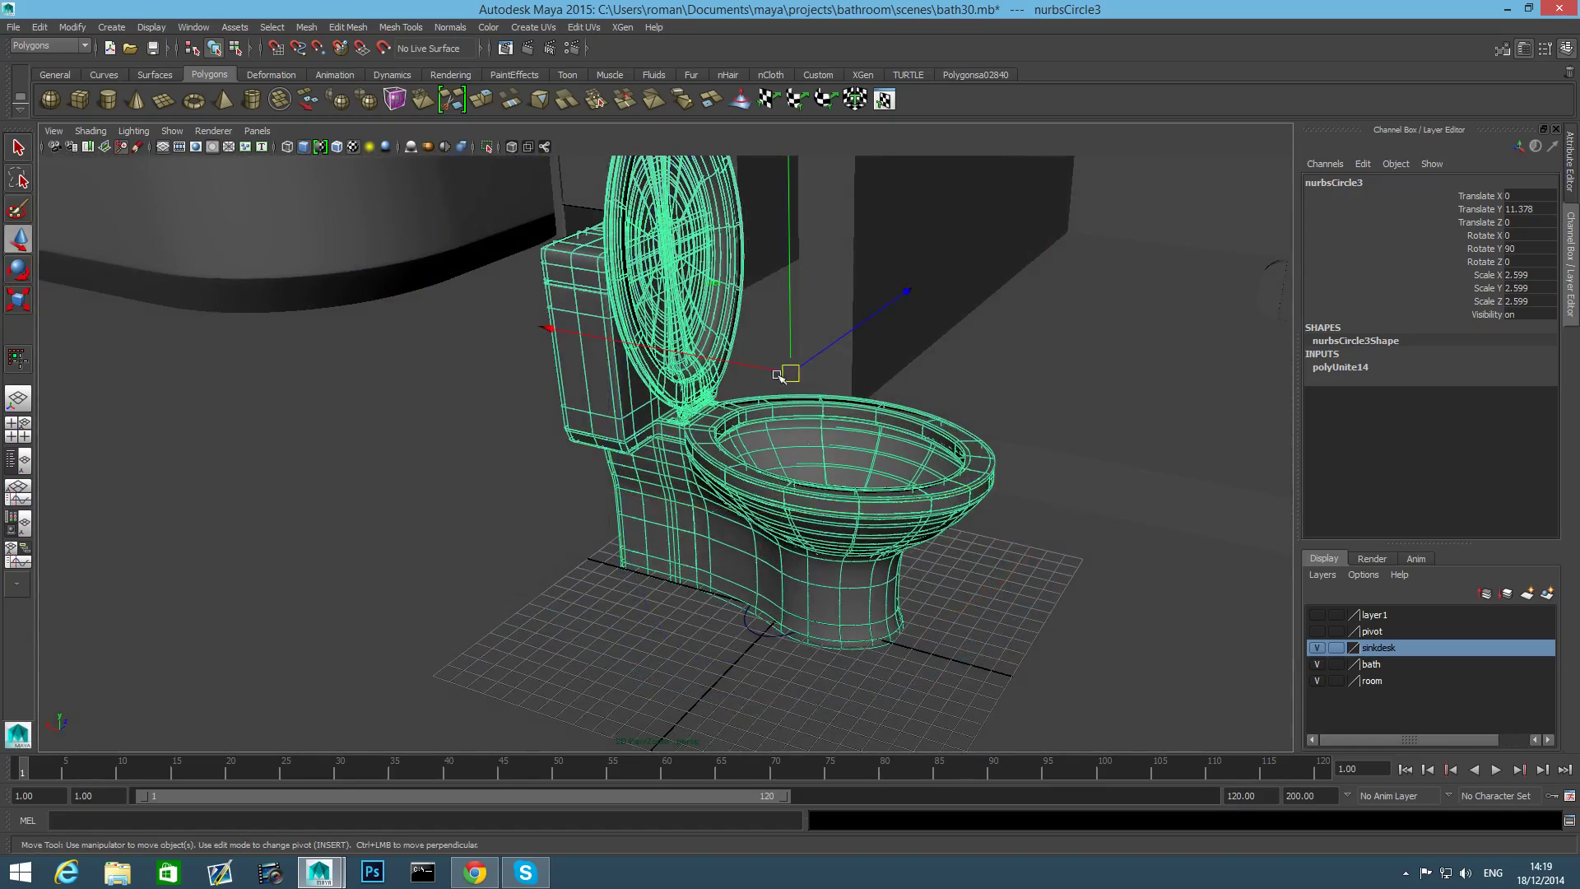
Move the toilet along the X axis to 116.613, between the sink desk and the bath.
{"action": "left_click_drag", "start_coordinate": [767, 370], "coordinate": [4, 263]}
{"action": "middle_click_drag", "start_coordinate": [156, 424], "coordinate": [1094, 683], "text": "alt"}
{"action": "right_click_drag", "start_coordinate": [1095, 683], "coordinate": [585, 589], "text": "alt"}
{"action": "left_click_drag", "start_coordinate": [585, 589], "coordinate": [553, 565], "text": "alt"}
{"action": "left_click_drag", "start_coordinate": [660, 432], "coordinate": [362, 367]}
Scale the toilet uniformly to 4.8 and raise it to a Y translation of 22.192.
{"action": "key", "text": "r"}
{"action": "left_click_drag", "start_coordinate": [498, 393], "coordinate": [504, 214]}
{"action": "key", "text": "w"}
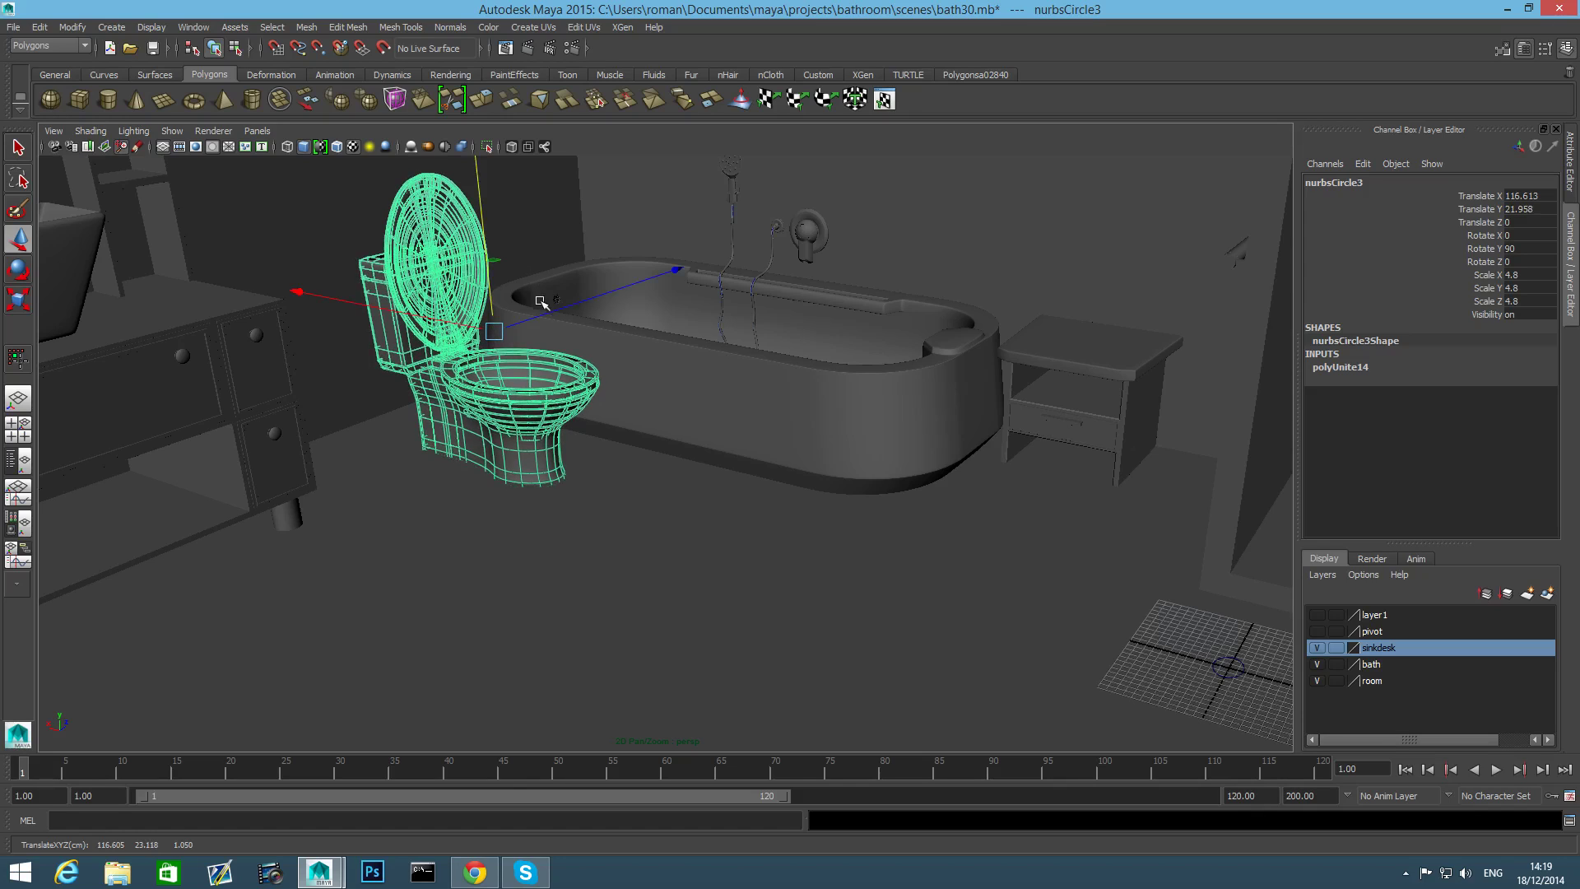
{"action": "left_click_drag", "start_coordinate": [570, 355], "coordinate": [543, 411], "text": "alt"}
{"action": "right_click_drag", "start_coordinate": [543, 412], "coordinate": [958, 514], "text": "alt"}
{"action": "left_click_drag", "start_coordinate": [958, 515], "coordinate": [847, 653], "text": "alt"}
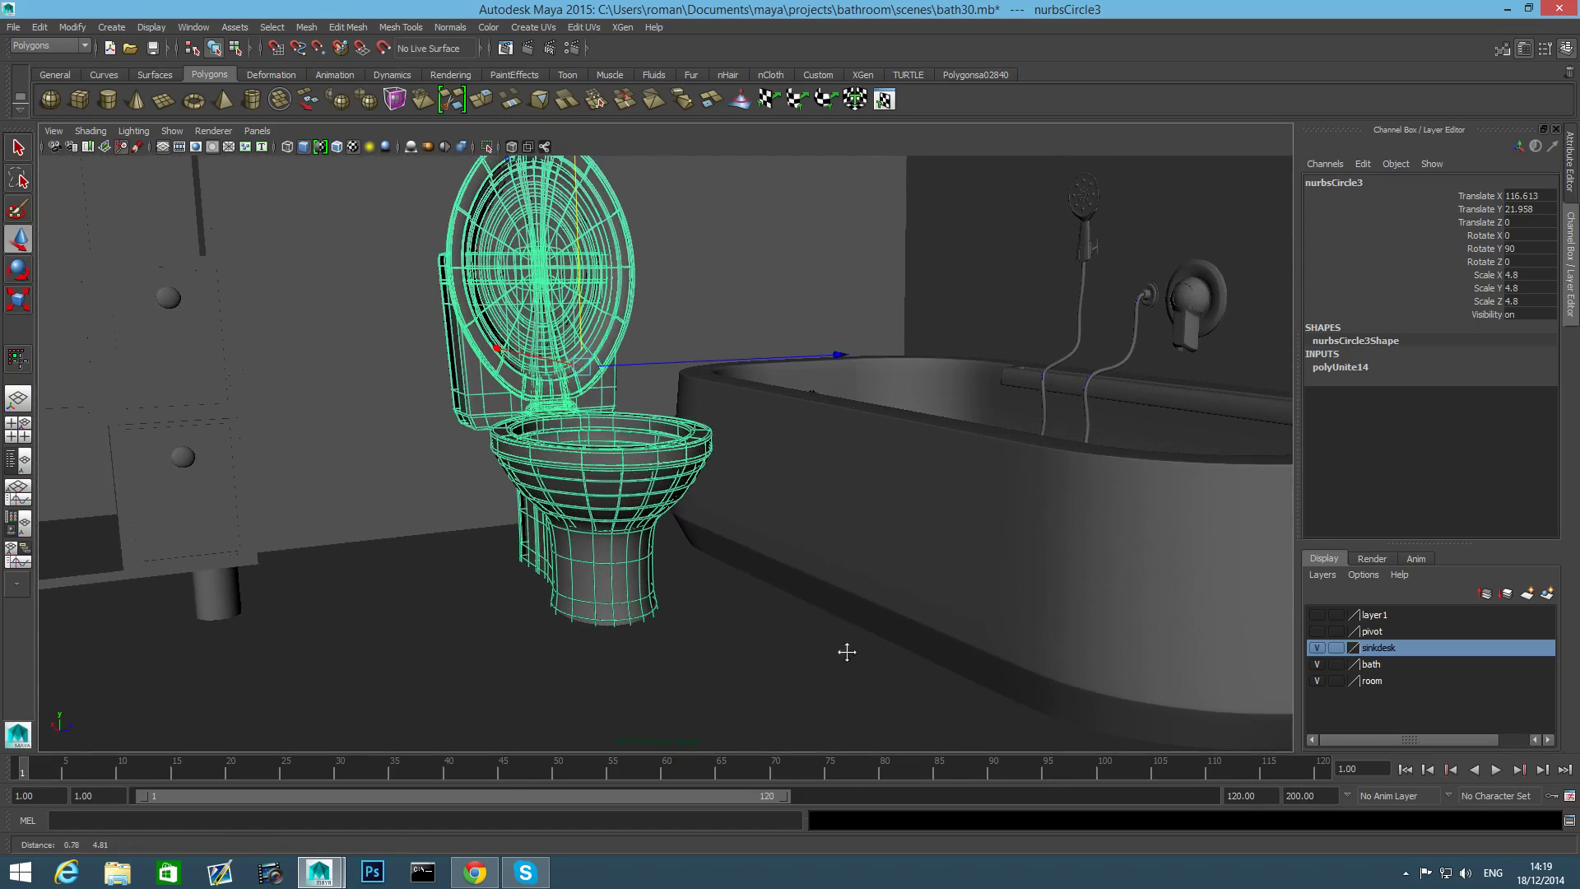
{"action": "left_click_drag", "start_coordinate": [578, 314], "coordinate": [583, 312]}
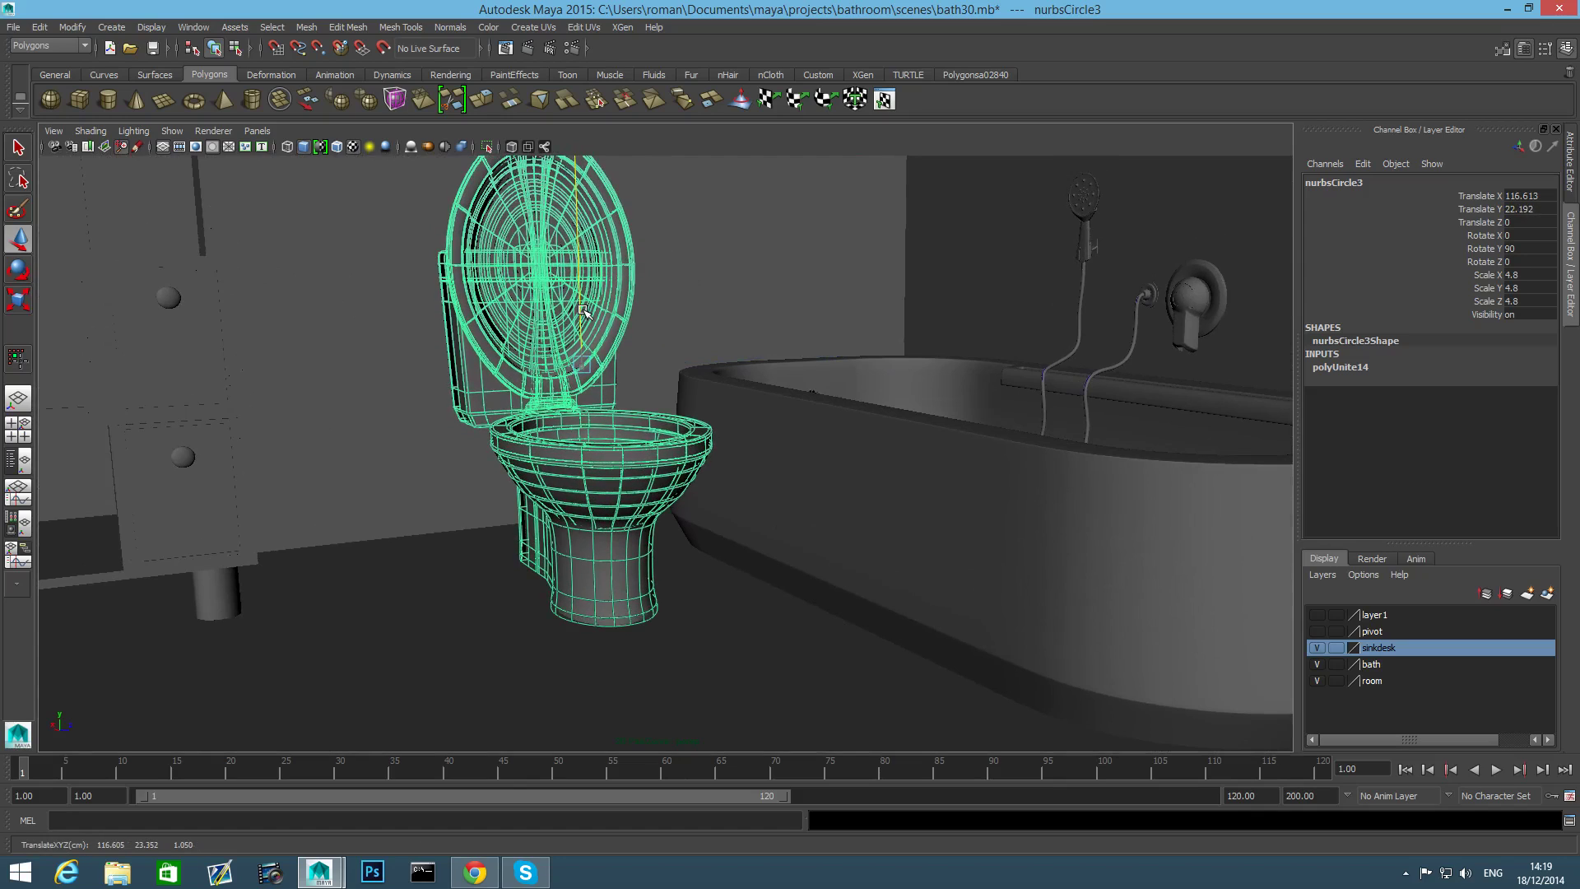
Position the toilet at a Z translation of -7.133 and an X translation of 136.107, near the back wall.
{"action": "left_click_drag", "start_coordinate": [774, 400], "coordinate": [730, 398], "text": "alt"}
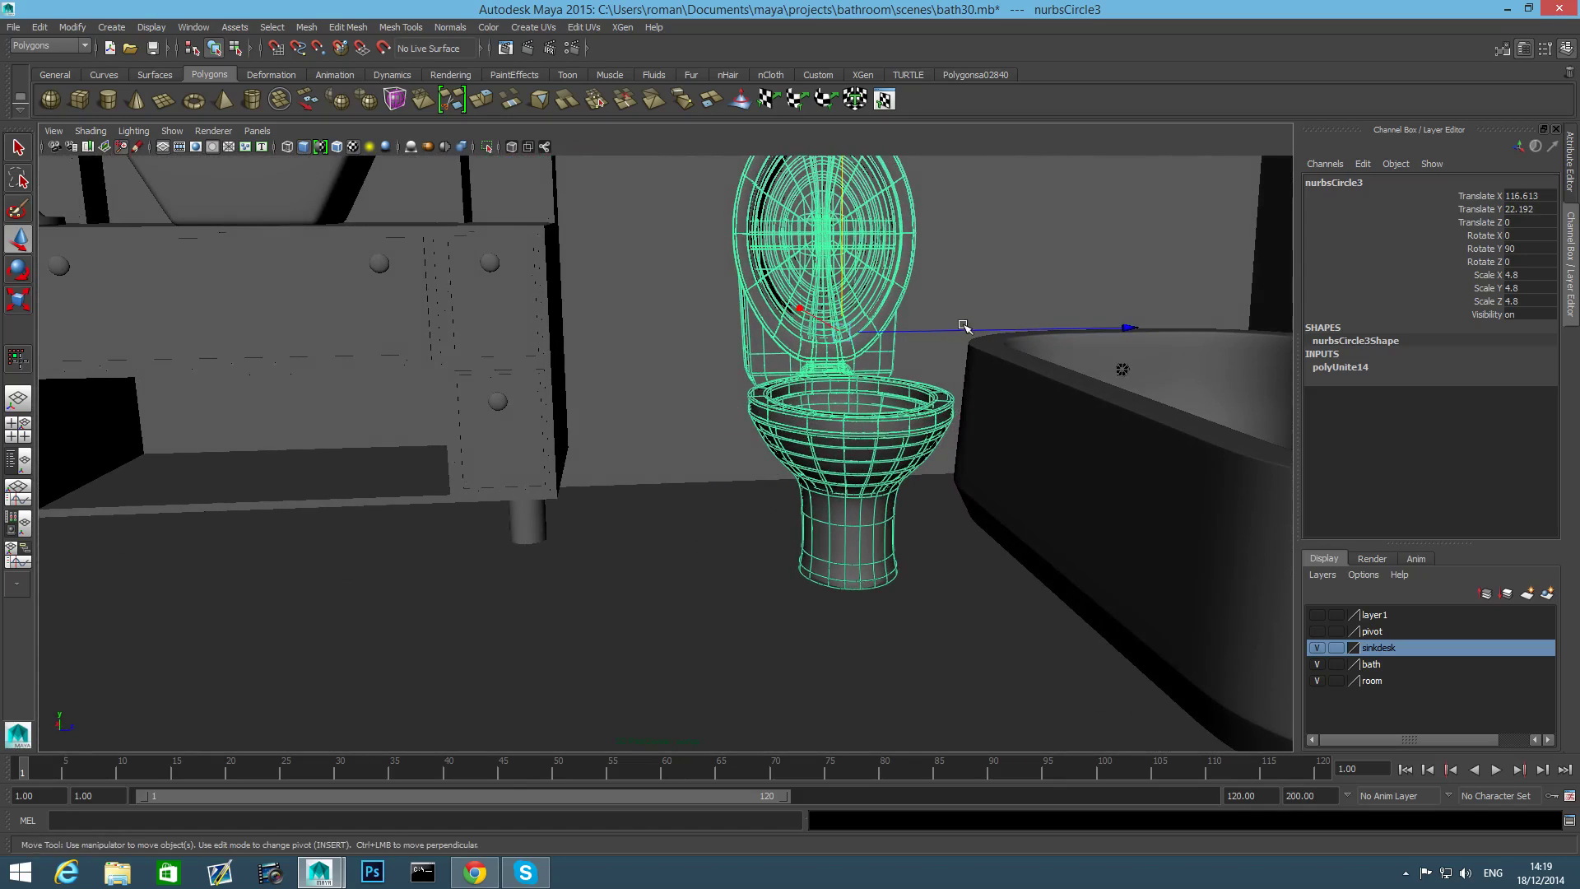
{"action": "left_click_drag", "start_coordinate": [963, 326], "coordinate": [891, 343]}
{"action": "left_click_drag", "start_coordinate": [781, 374], "coordinate": [929, 370], "text": "alt"}
{"action": "right_click_drag", "start_coordinate": [510, 395], "coordinate": [394, 403], "text": "alt"}
{"action": "left_click_drag", "start_coordinate": [192, 311], "coordinate": [273, 321], "text": "alt"}
{"action": "right_click_drag", "start_coordinate": [273, 322], "coordinate": [206, 326], "text": "alt"}
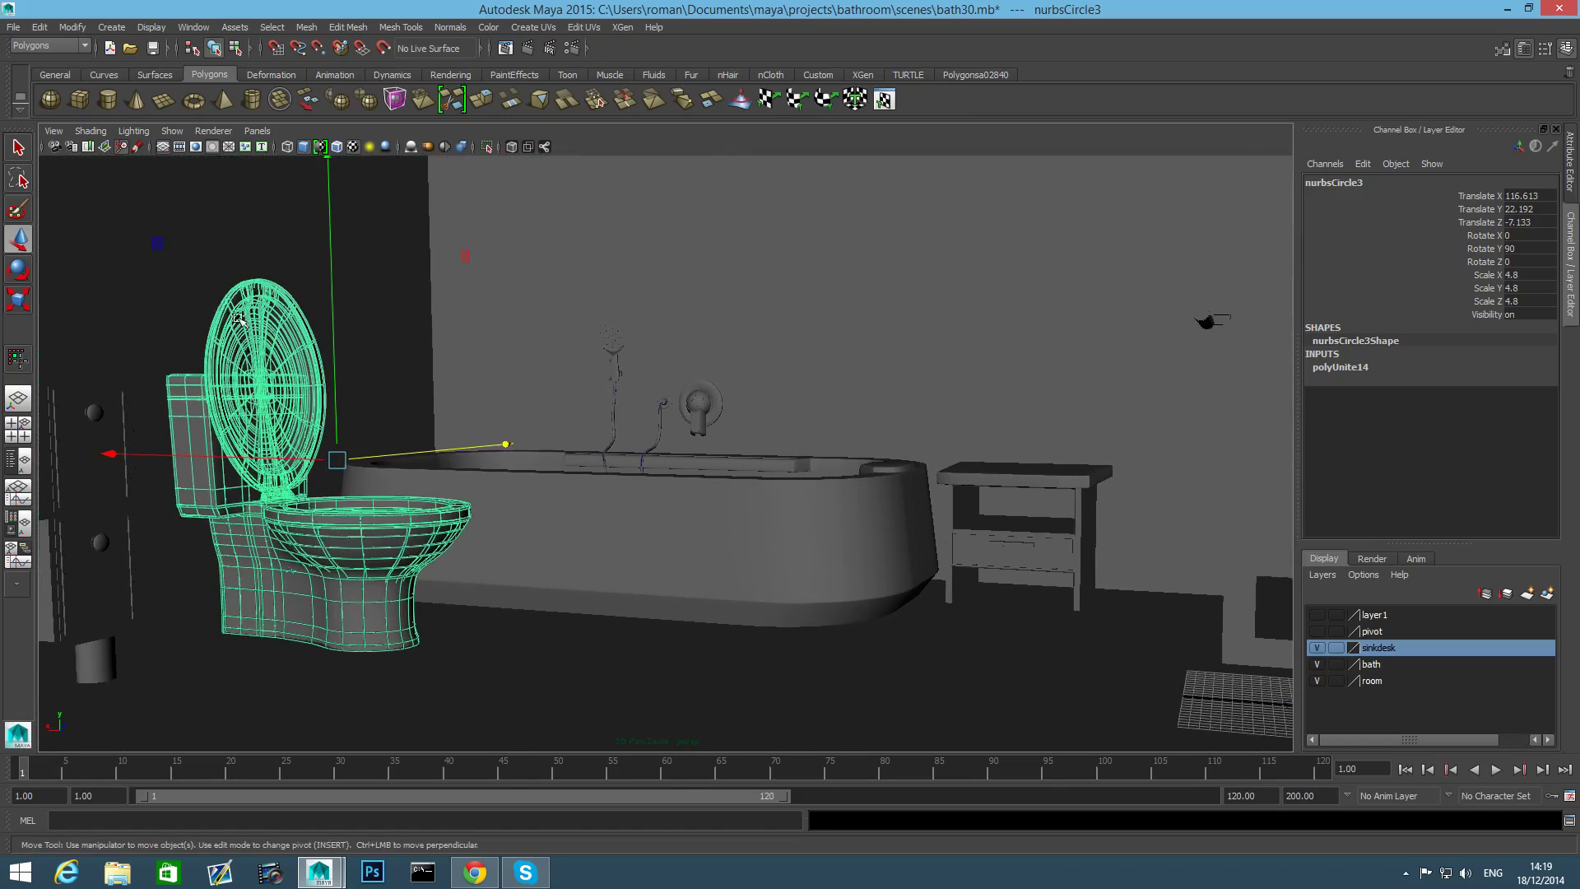
{"action": "middle_click_drag", "start_coordinate": [206, 326], "coordinate": [448, 375], "text": "alt"}
{"action": "left_click_drag", "start_coordinate": [549, 520], "coordinate": [712, 609]}
{"action": "left_click_drag", "start_coordinate": [810, 579], "coordinate": [670, 576], "text": "alt"}
{"action": "left_click_drag", "start_coordinate": [623, 651], "coordinate": [795, 523], "text": "alt"}
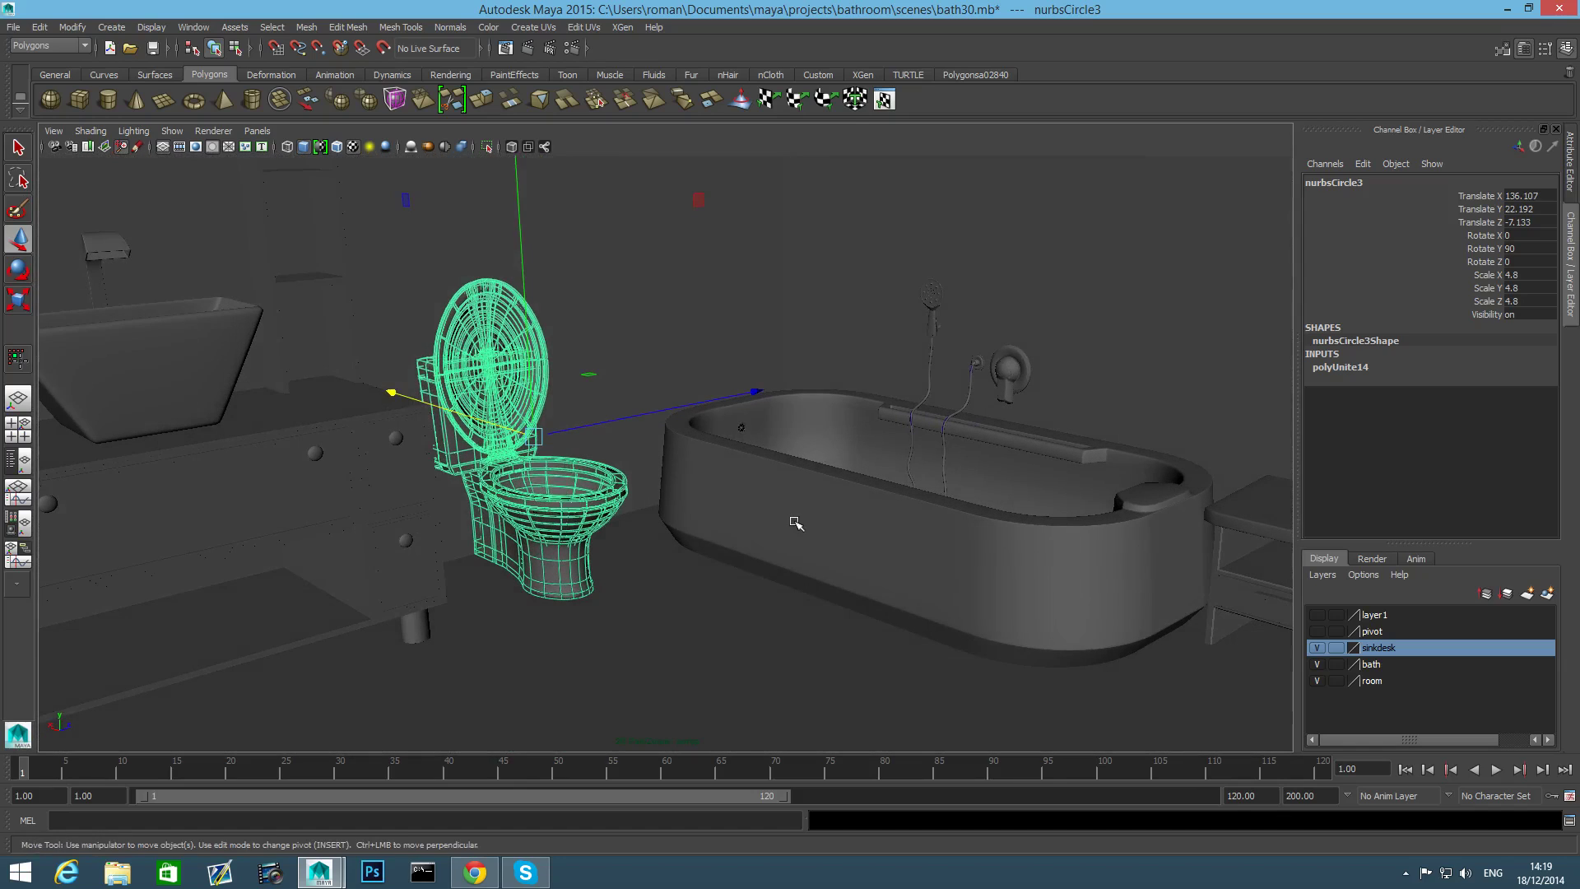
Scale the toilet uniformly to 5.806 and move it to X 131.593 and Y 27.2.
{"action": "key", "text": "r"}
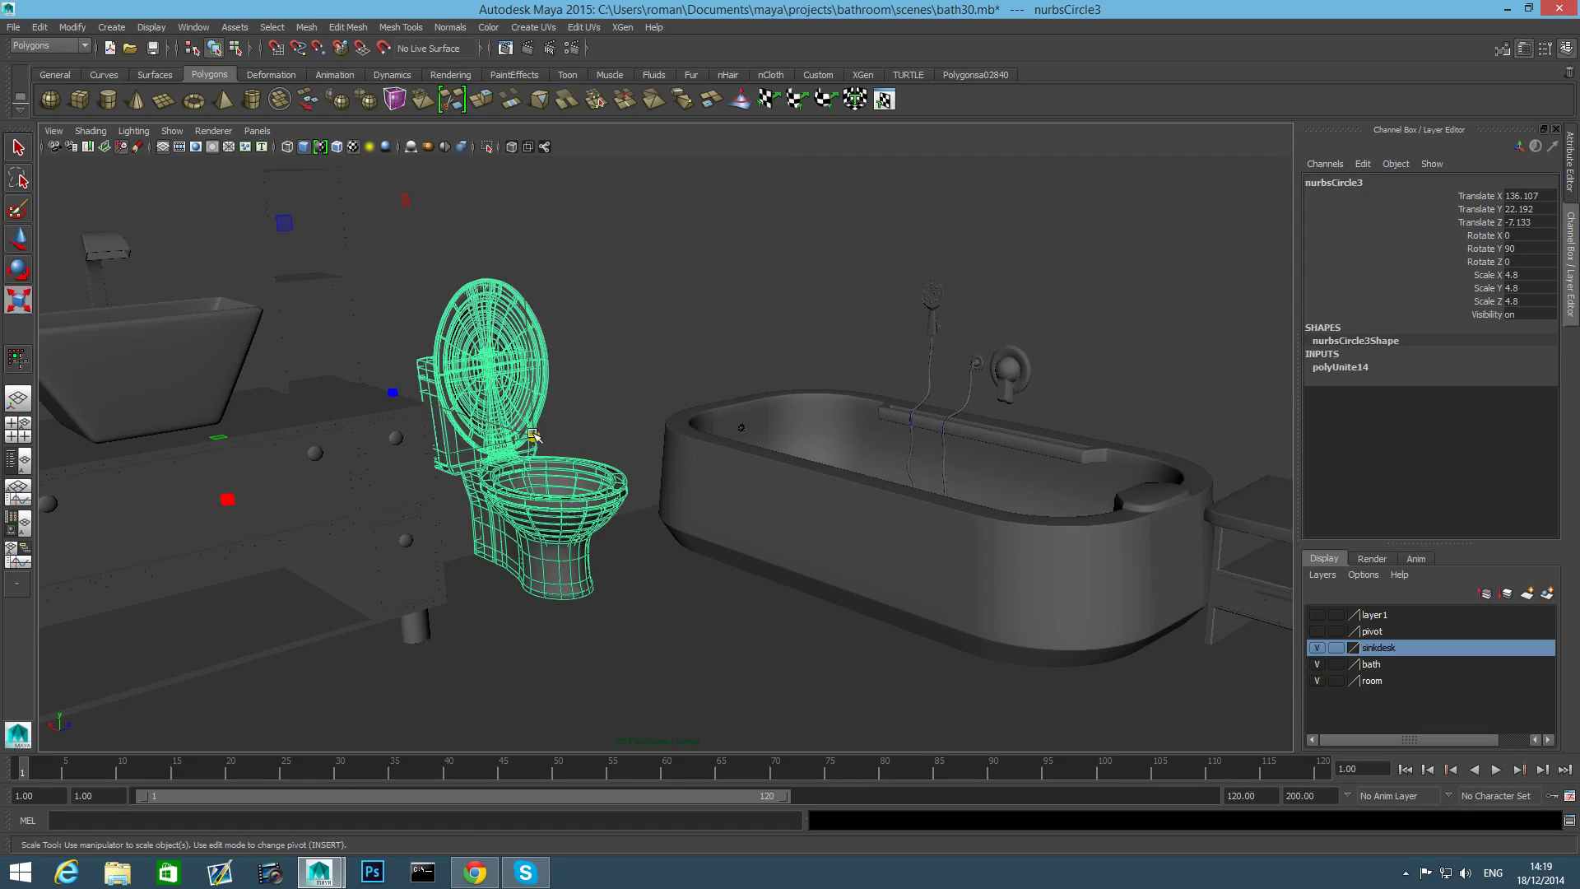
{"action": "left_click_drag", "start_coordinate": [533, 435], "coordinate": [576, 432]}
{"action": "key", "text": "w"}
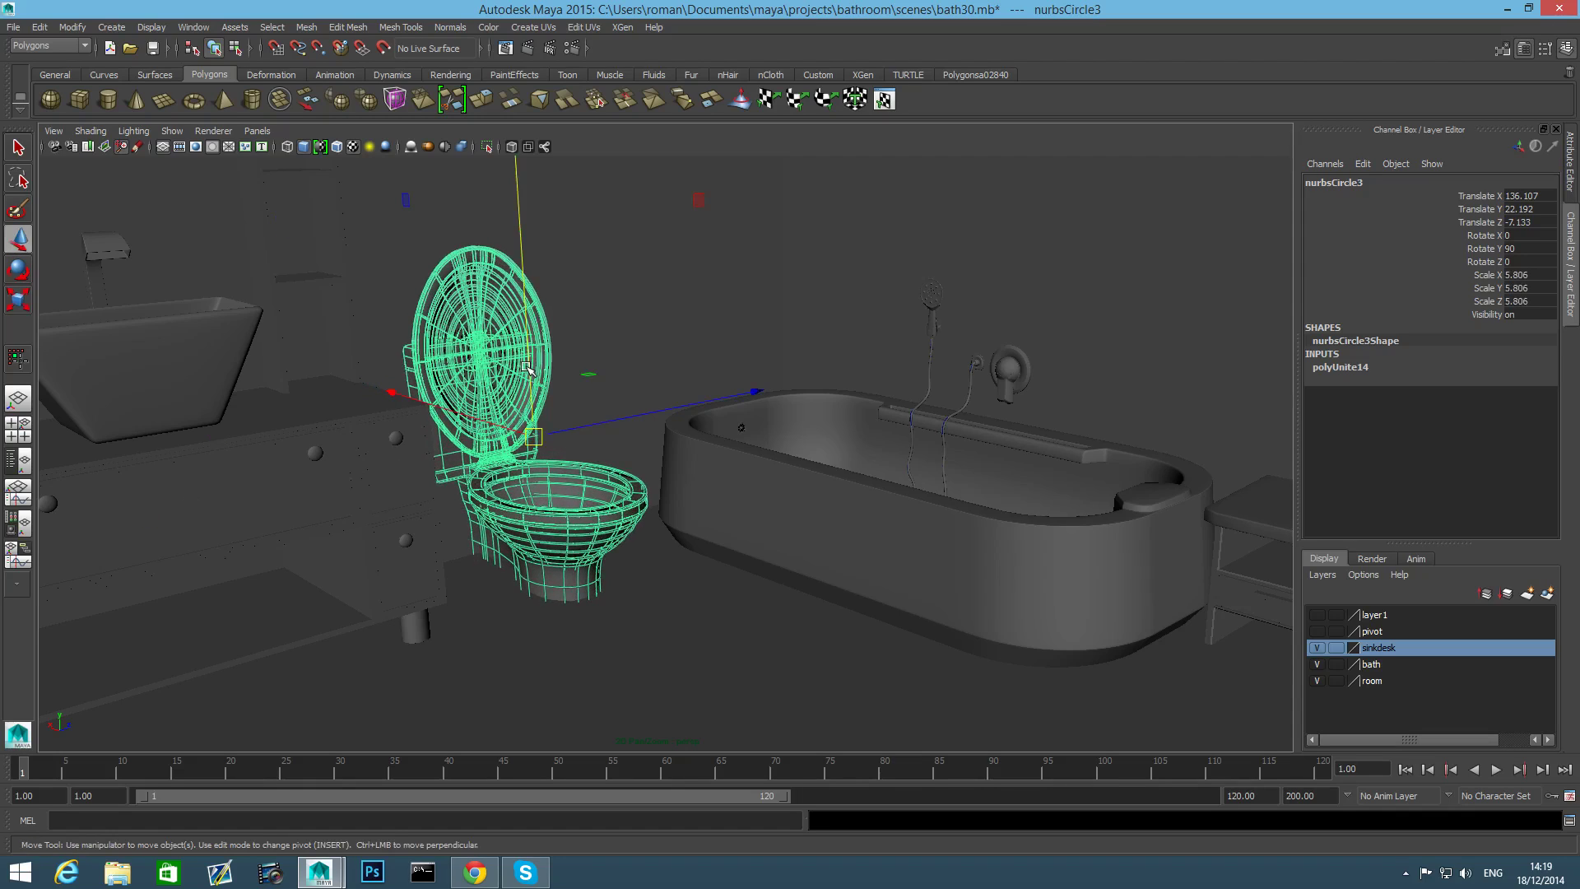
{"action": "left_click_drag", "start_coordinate": [526, 368], "coordinate": [535, 335]}
{"action": "left_click_drag", "start_coordinate": [684, 531], "coordinate": [679, 541], "text": "alt"}
{"action": "mouse_move", "coordinate": [486, 384]}
{"action": "left_mouse_down"}
{"action": "mouse_move", "coordinate": [527, 396]}
{"action": "mouse_move", "coordinate": [496, 396]}
{"action": "mouse_move", "coordinate": [578, 462]}
{"action": "mouse_move", "coordinate": [822, 571]}
{"action": "mouse_move", "coordinate": [730, 526]}
{"action": "mouse_move", "coordinate": [769, 529]}
{"action": "mouse_move", "coordinate": [639, 621]}
{"action": "left_mouse_up"}
Reduce the toilet's uniform scale to 5.678 and lower it to a Y translation of 26.468 to meet the floor.
{"action": "key", "text": "r"}
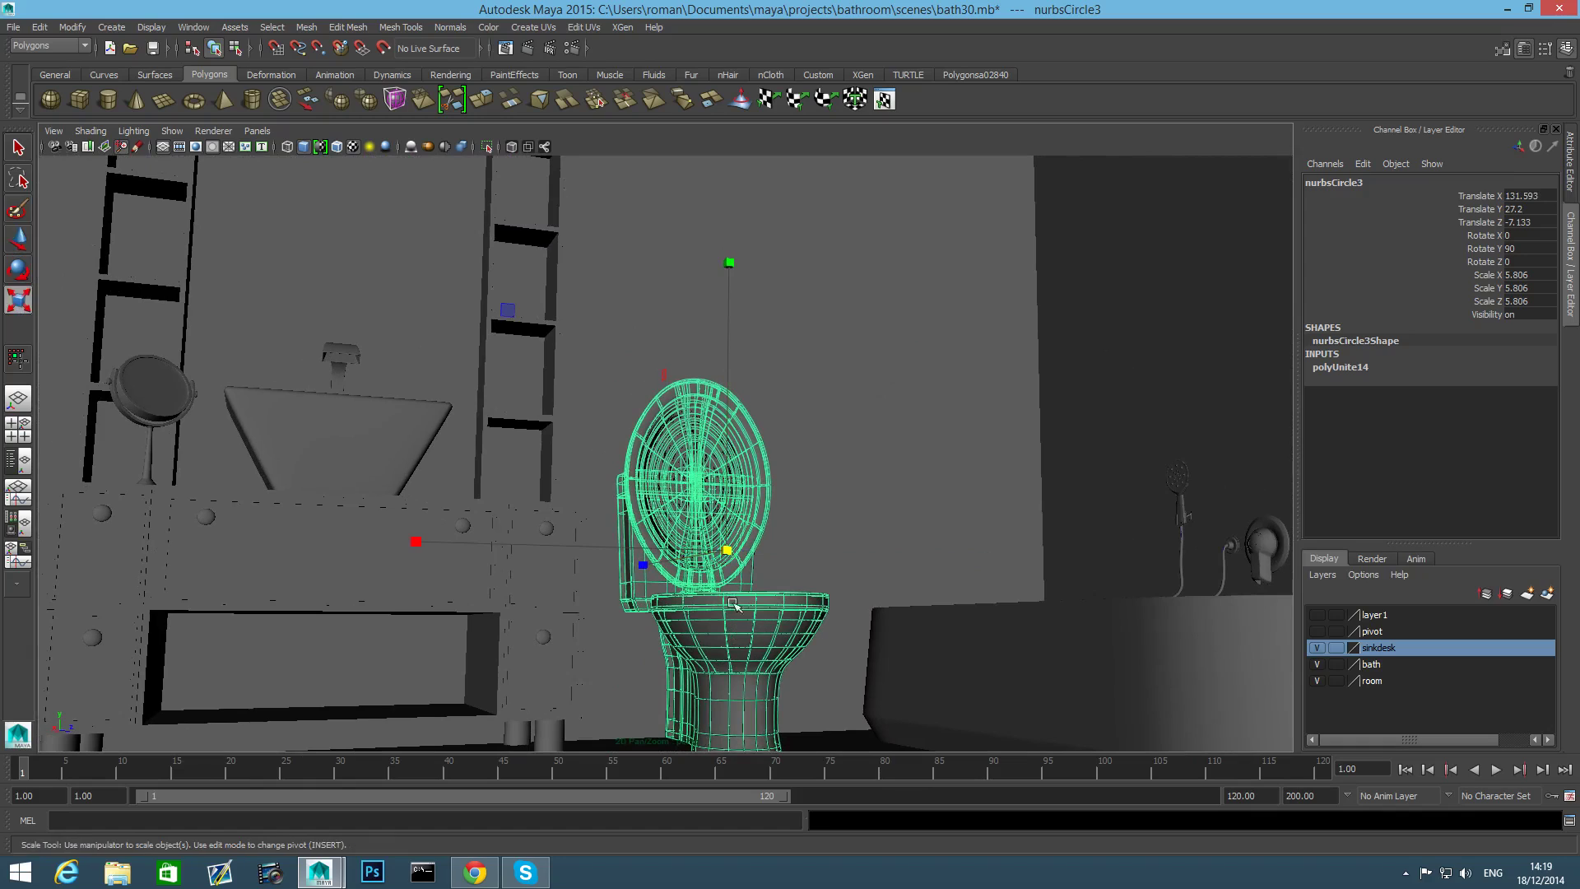
{"action": "left_click_drag", "start_coordinate": [728, 555], "coordinate": [726, 554]}
{"action": "key", "text": "w"}
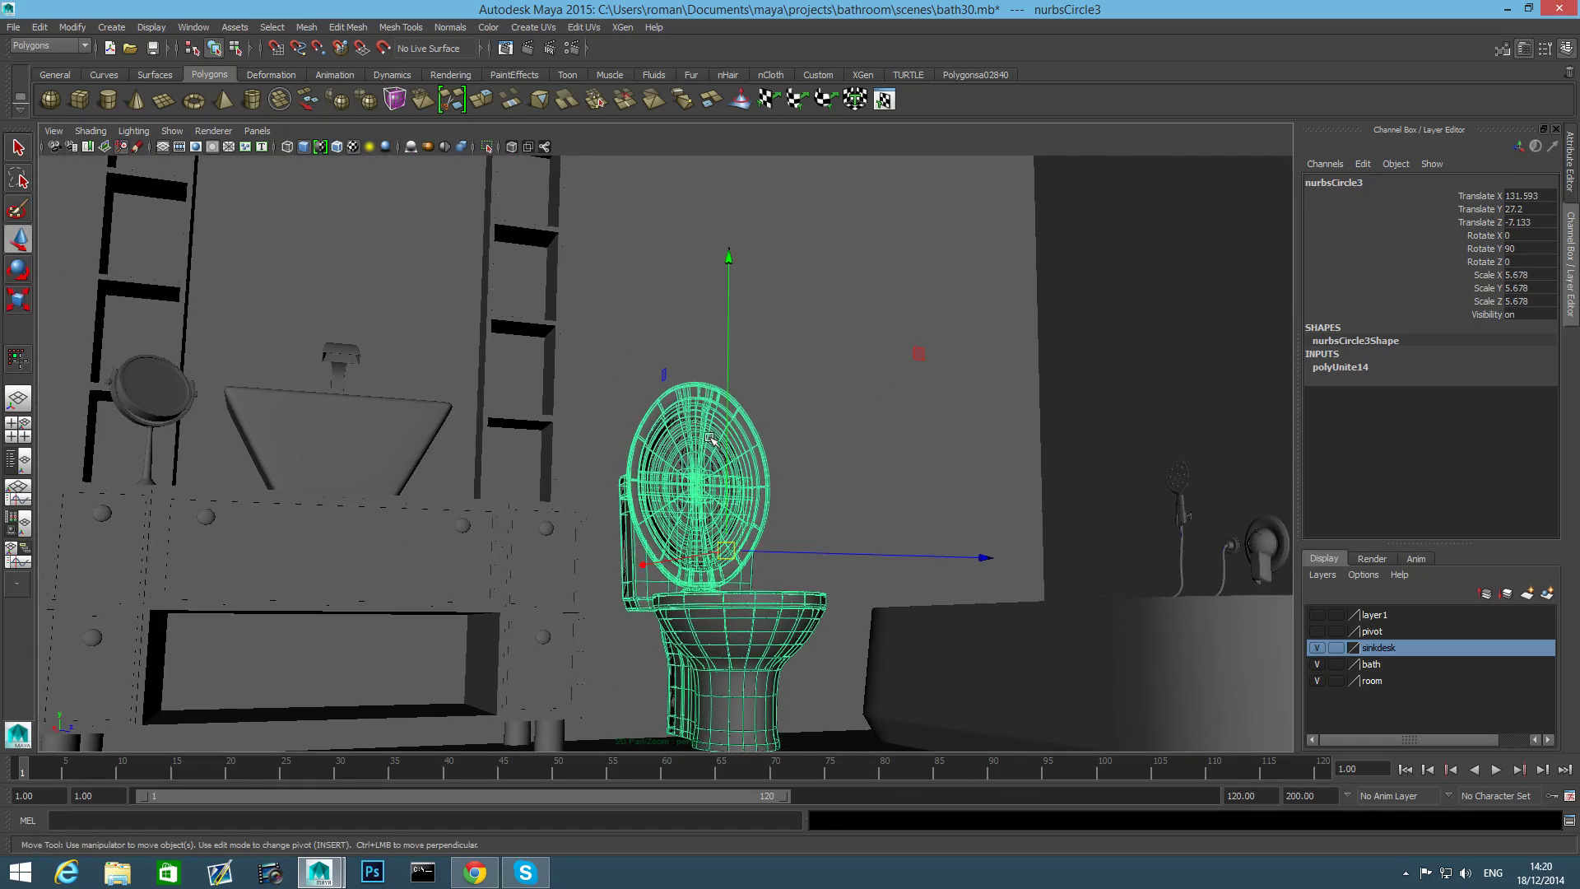
{"action": "left_click_drag", "start_coordinate": [727, 405], "coordinate": [728, 419]}
{"action": "middle_click_drag", "start_coordinate": [771, 578], "coordinate": [769, 516], "text": "alt"}
{"action": "left_click_drag", "start_coordinate": [723, 430], "coordinate": [730, 425]}
{"action": "key", "text": "F8"}
{"action": "key", "text": "F8"}
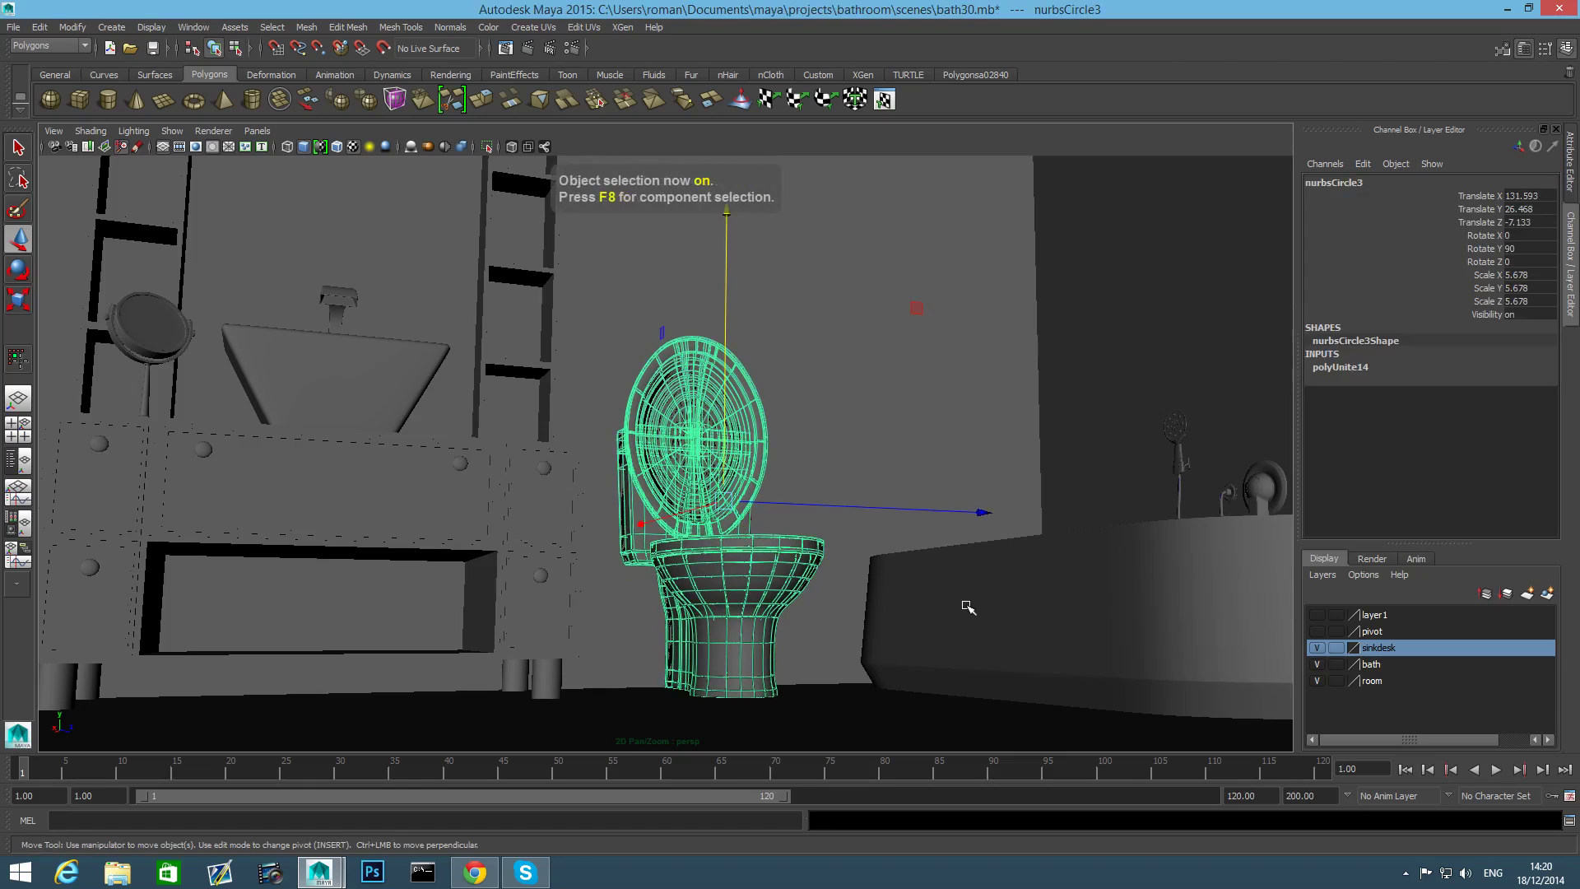
Examine the toilet's lid and hinge up close for shading problems.
{"action": "left_click", "coordinate": [881, 722]}
{"action": "key", "text": "f"}
{"action": "key", "text": "bracketleft"}
{"action": "left_click_drag", "start_coordinate": [867, 675], "coordinate": [946, 724], "text": "alt"}
{"action": "left_click_drag", "start_coordinate": [973, 656], "coordinate": [1083, 729], "text": "alt"}
{"action": "right_click_drag", "start_coordinate": [1083, 730], "coordinate": [954, 864], "text": "alt"}
{"action": "left_click_drag", "start_coordinate": [553, 649], "coordinate": [833, 595], "text": "alt"}
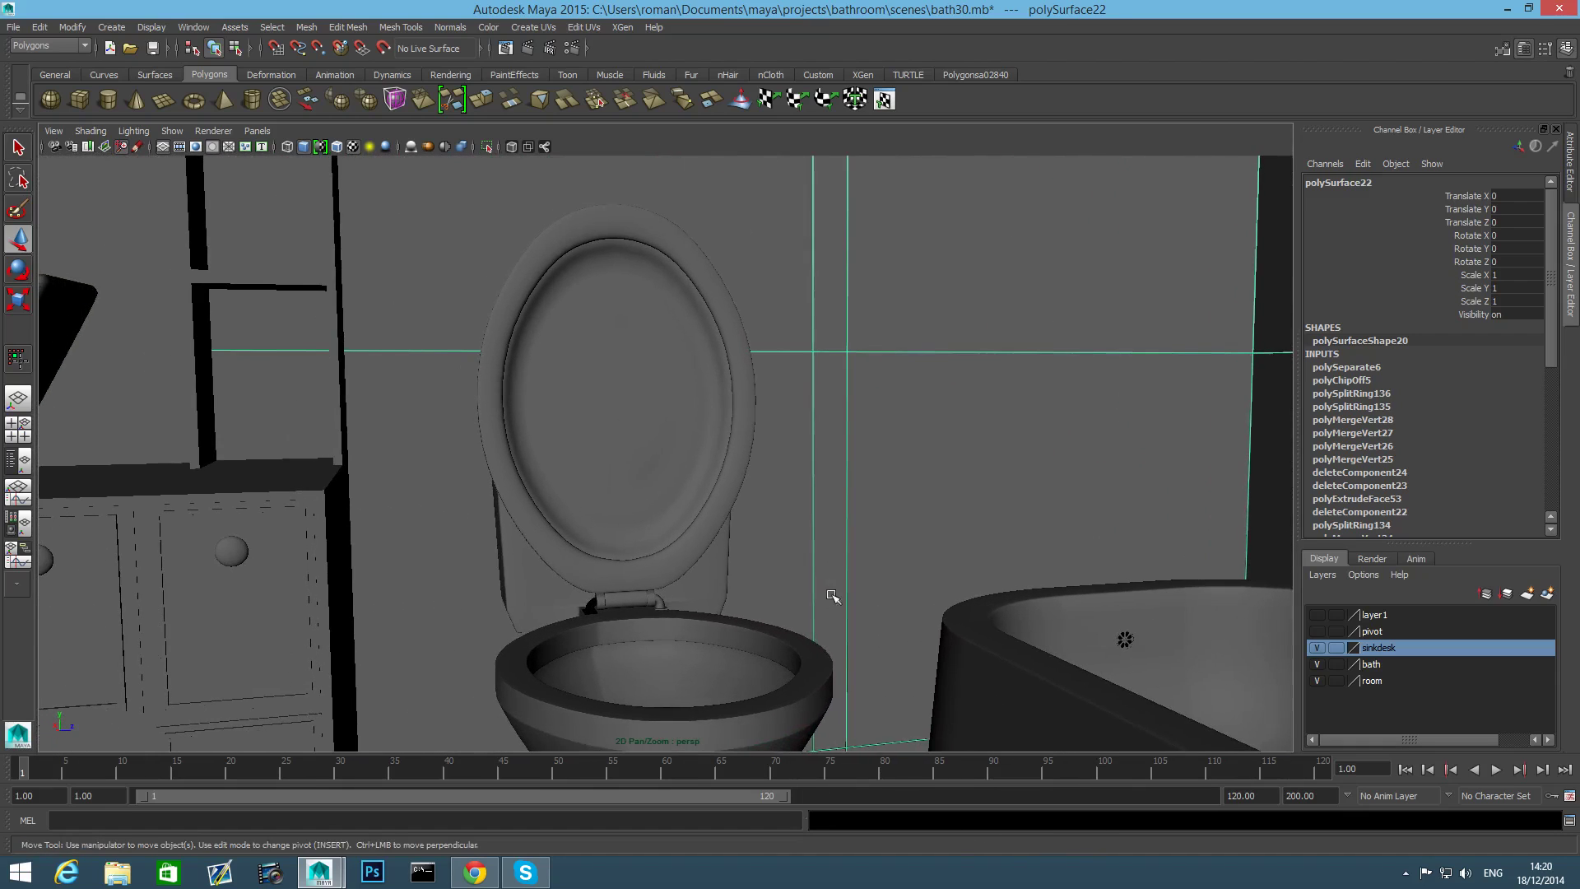
{"action": "scroll", "coordinate": [546, 621], "scroll_direction": "up", "scroll_amount": 3}
{"action": "left_click_drag", "start_coordinate": [545, 622], "coordinate": [783, 504], "text": "alt"}
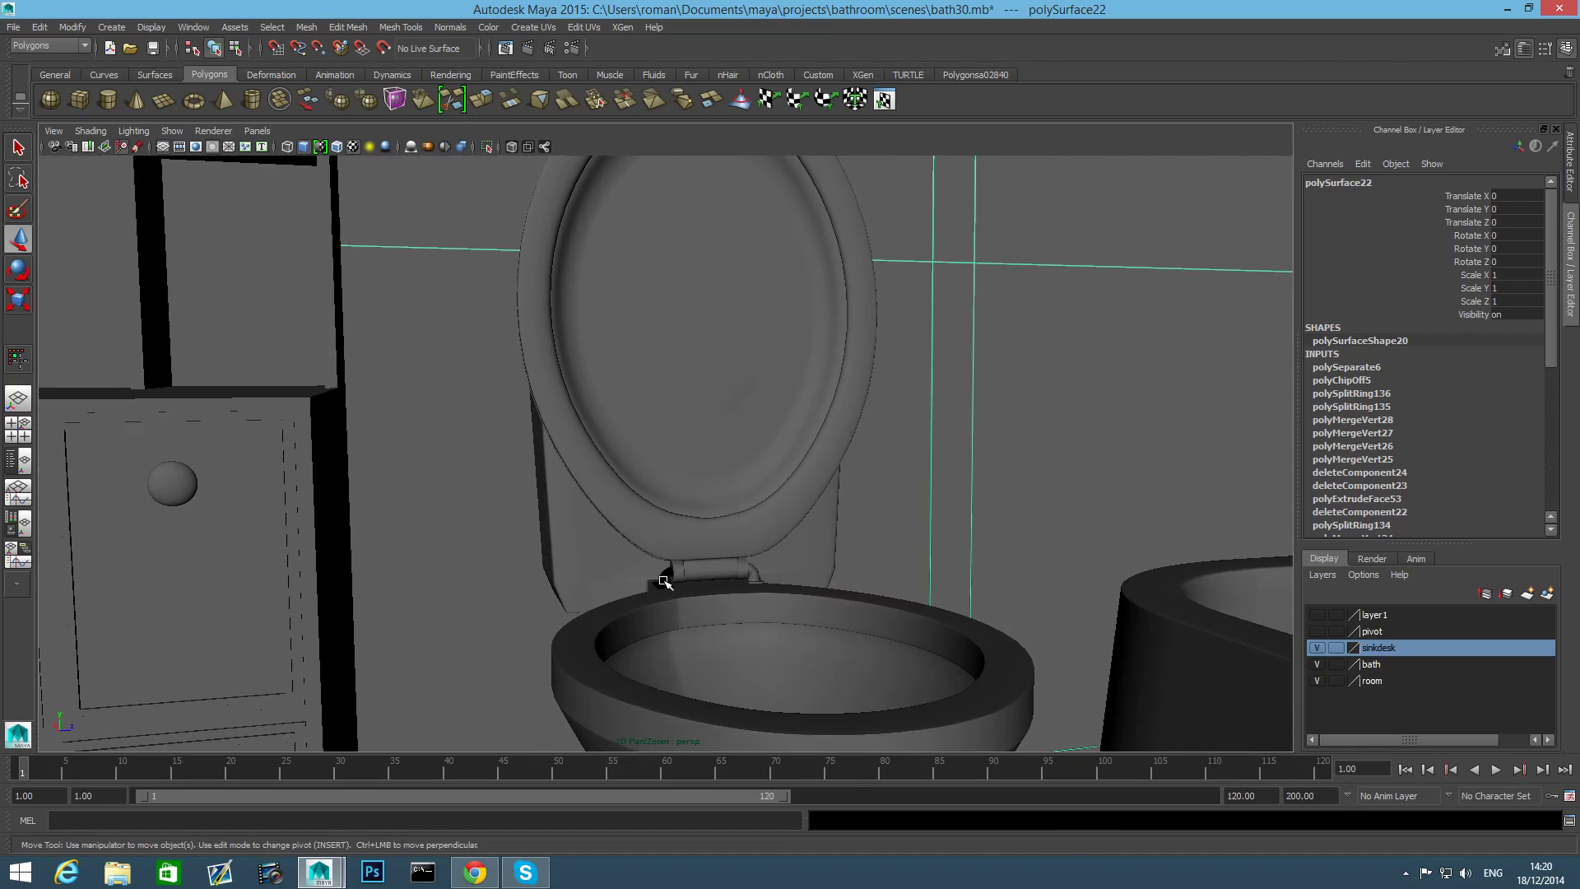
Separate the combined toilet mesh back into its individual parts.
{"action": "left_click", "coordinate": [664, 581]}
{"action": "scroll", "coordinate": [650, 605], "scroll_direction": "up", "scroll_amount": 2}
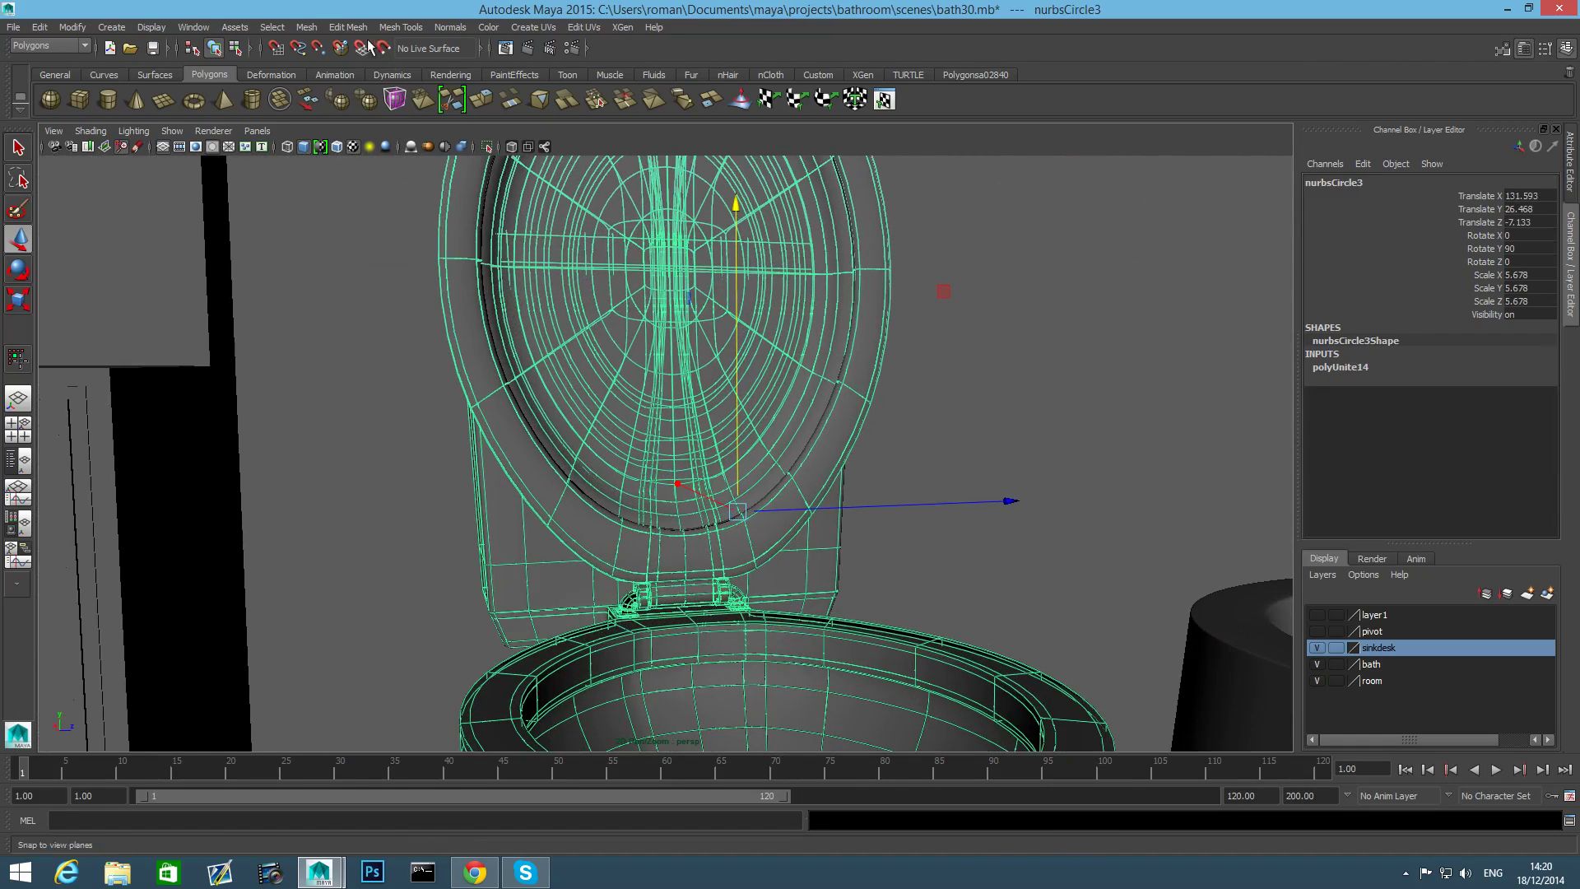
{"action": "left_click", "coordinate": [306, 27]}
{"action": "left_click", "coordinate": [333, 115]}
Reverse the normals of the dark hinge bracket on the sink desk side of the toilet.
{"action": "left_click", "coordinate": [630, 606]}
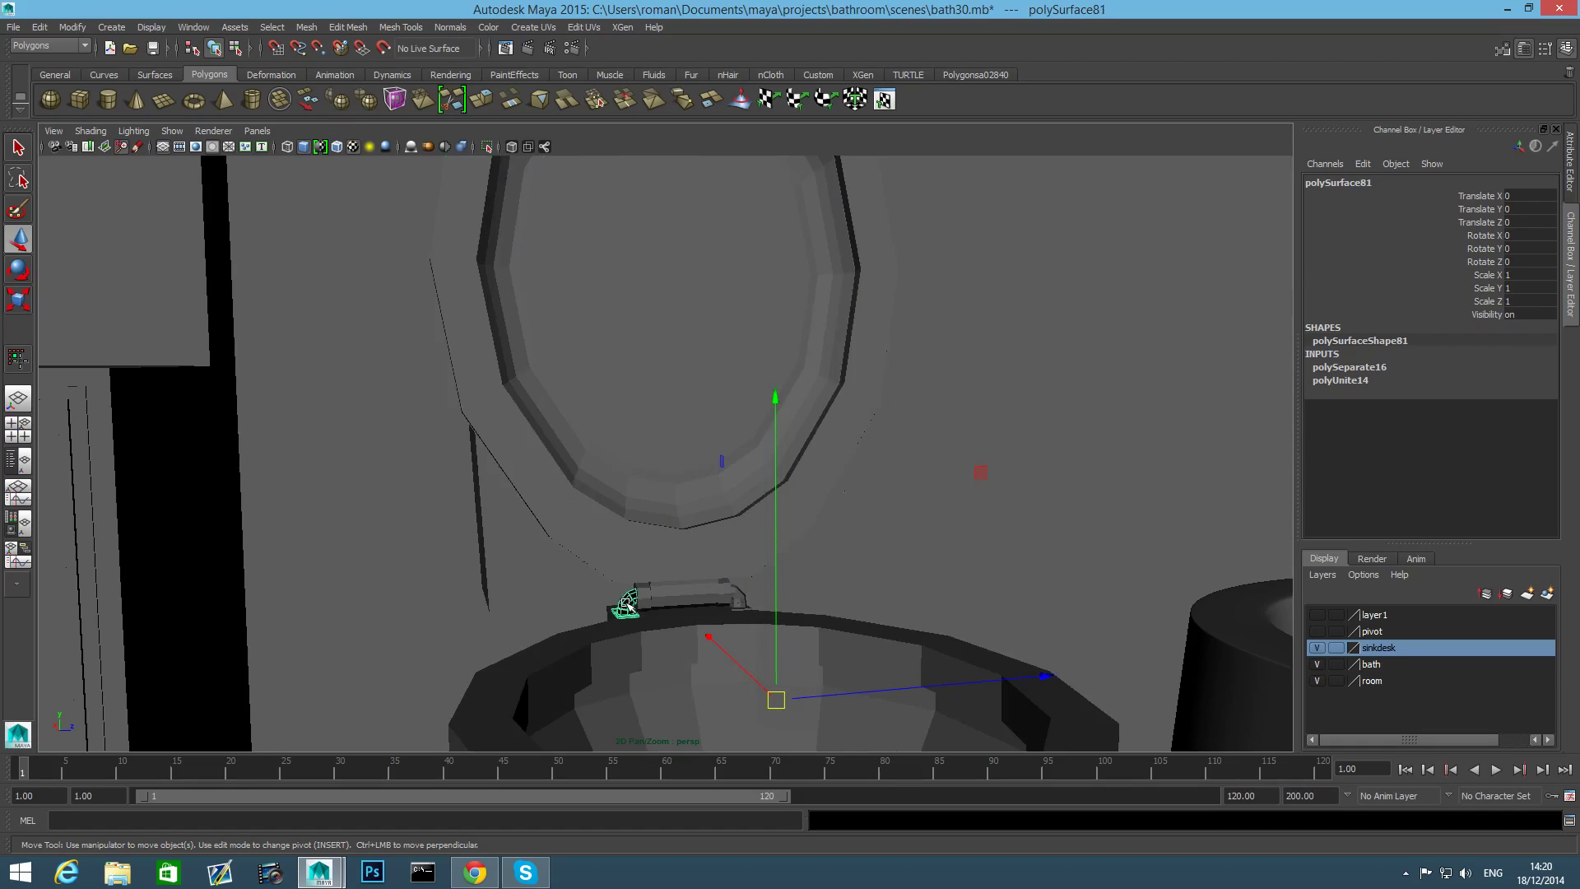
{"action": "left_click", "coordinate": [450, 27]}
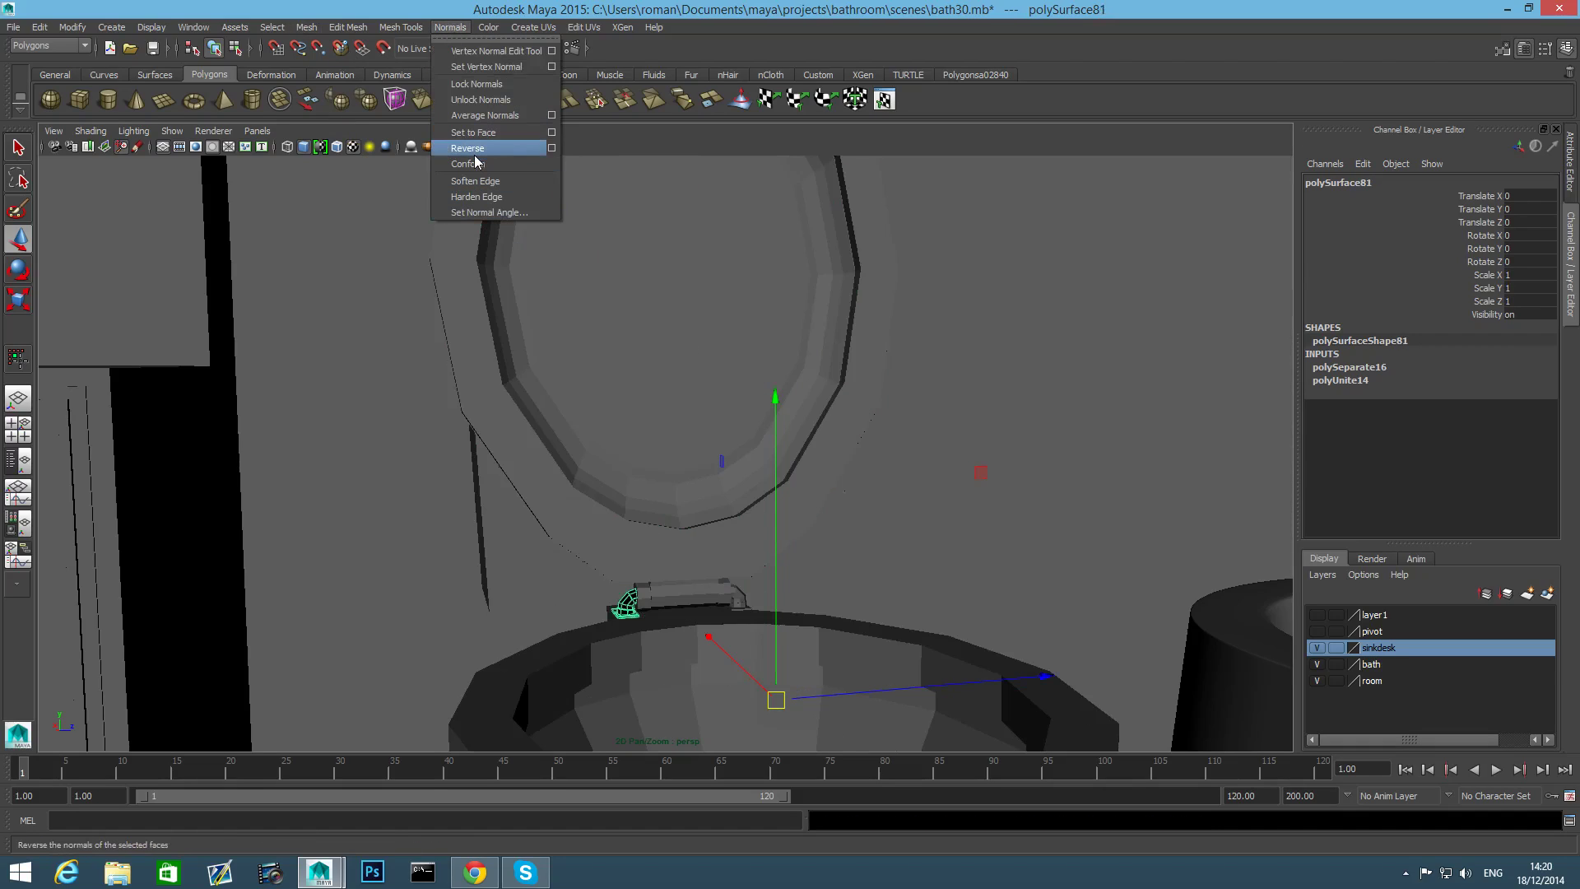
{"action": "left_click", "coordinate": [467, 148]}
{"action": "key", "text": "F8"}
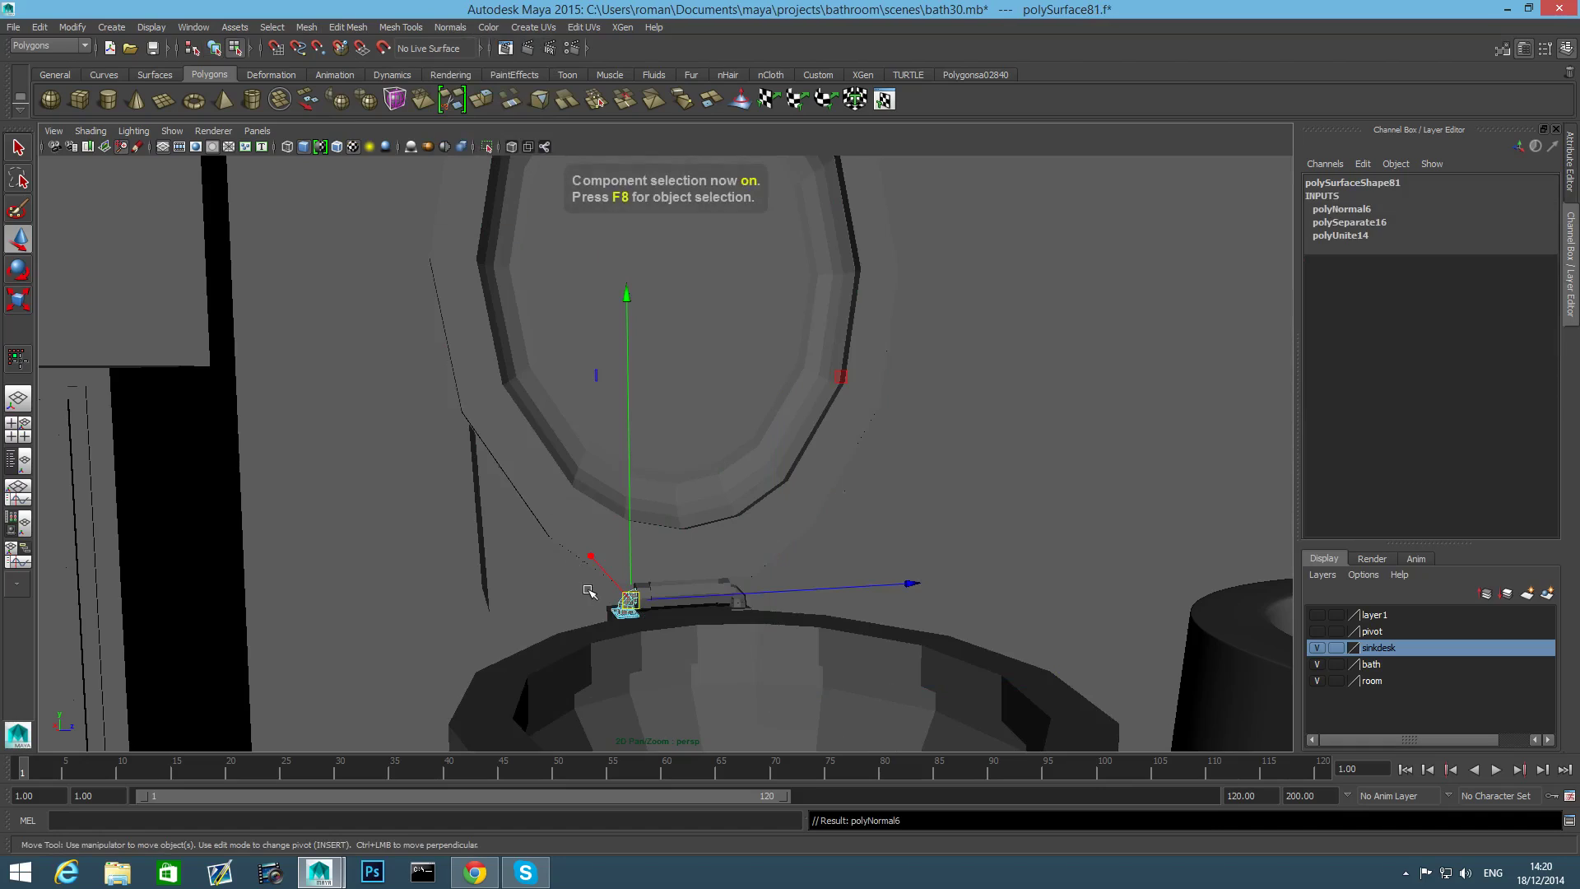
{"action": "key", "text": "F8"}
Save the scene under the new name bath32.mb.
{"action": "scroll", "coordinate": [589, 589], "scroll_direction": "down", "scroll_amount": 5}
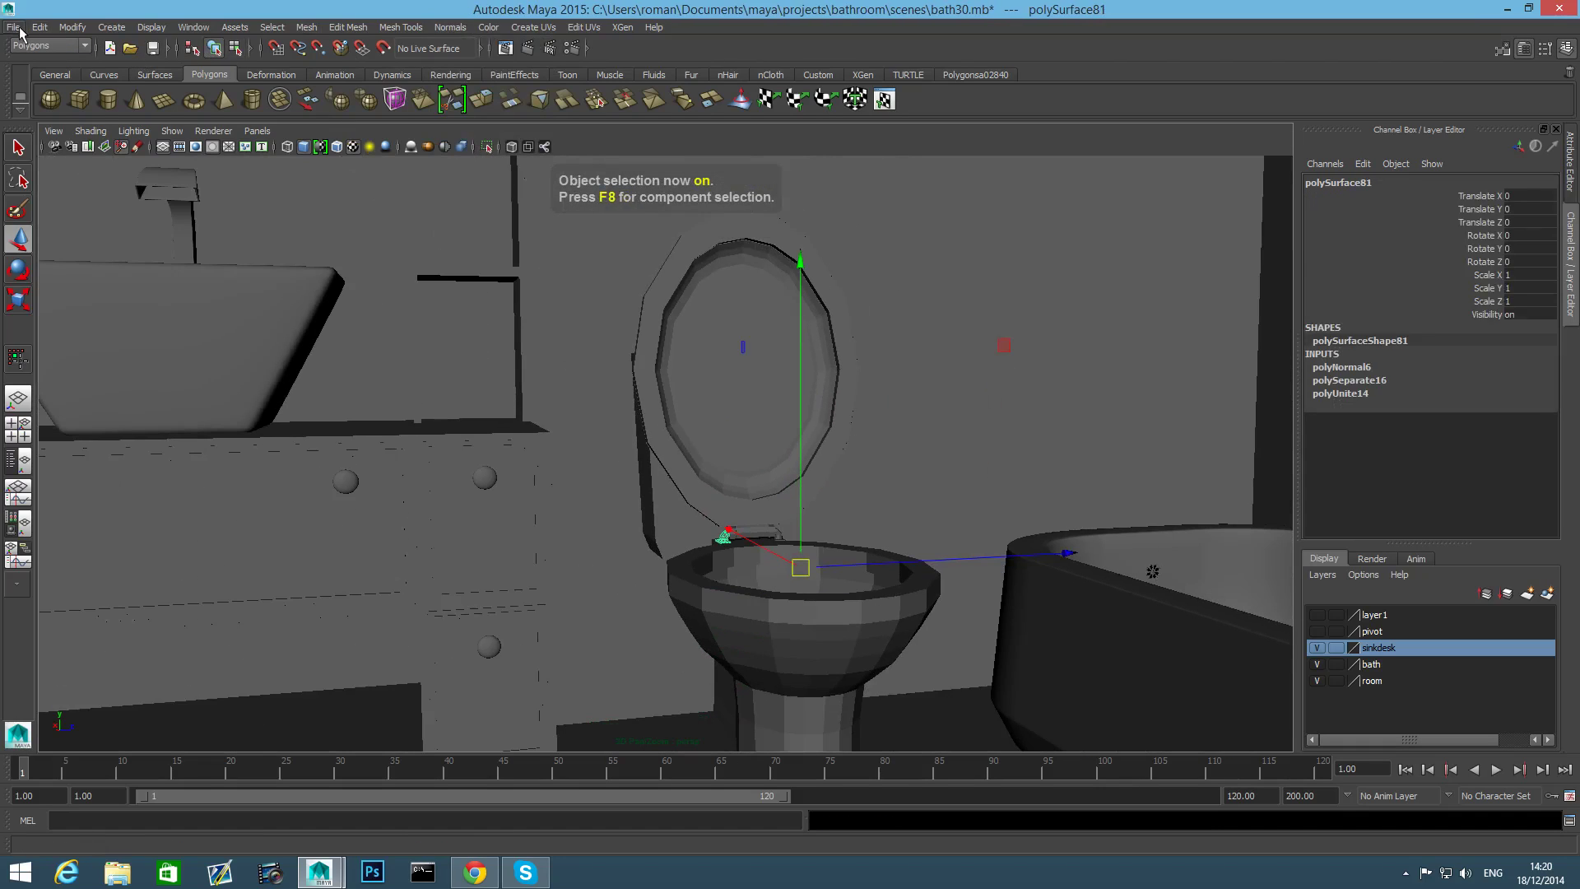
{"action": "left_click", "coordinate": [19, 28]}
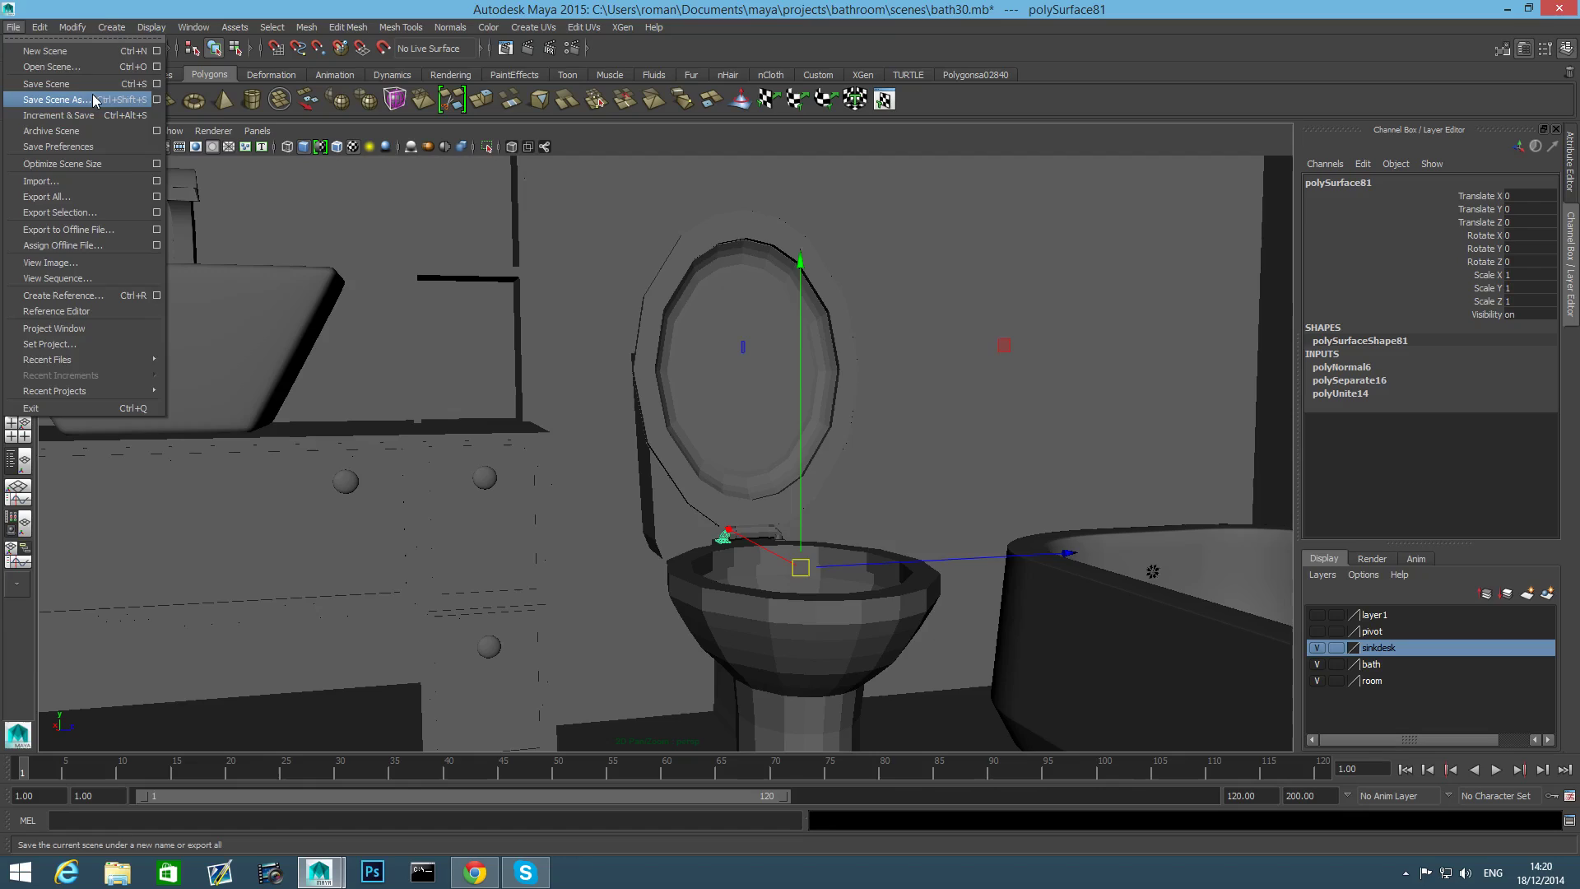
{"action": "left_click", "coordinate": [56, 100]}
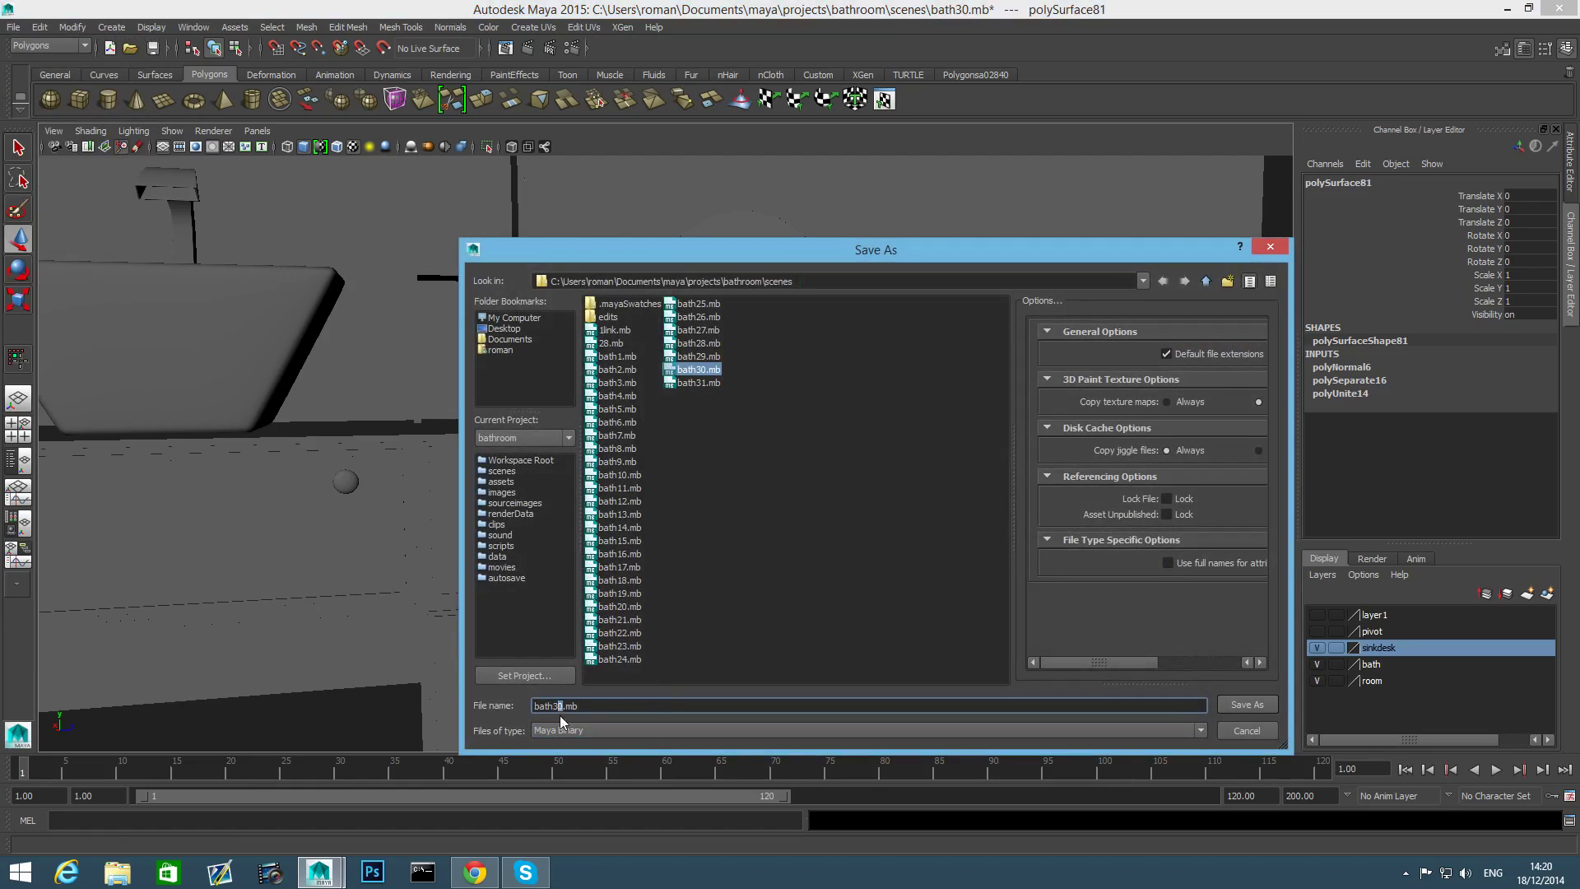
{"action": "type", "text": "2"}
{"action": "left_click", "coordinate": [1245, 704]}
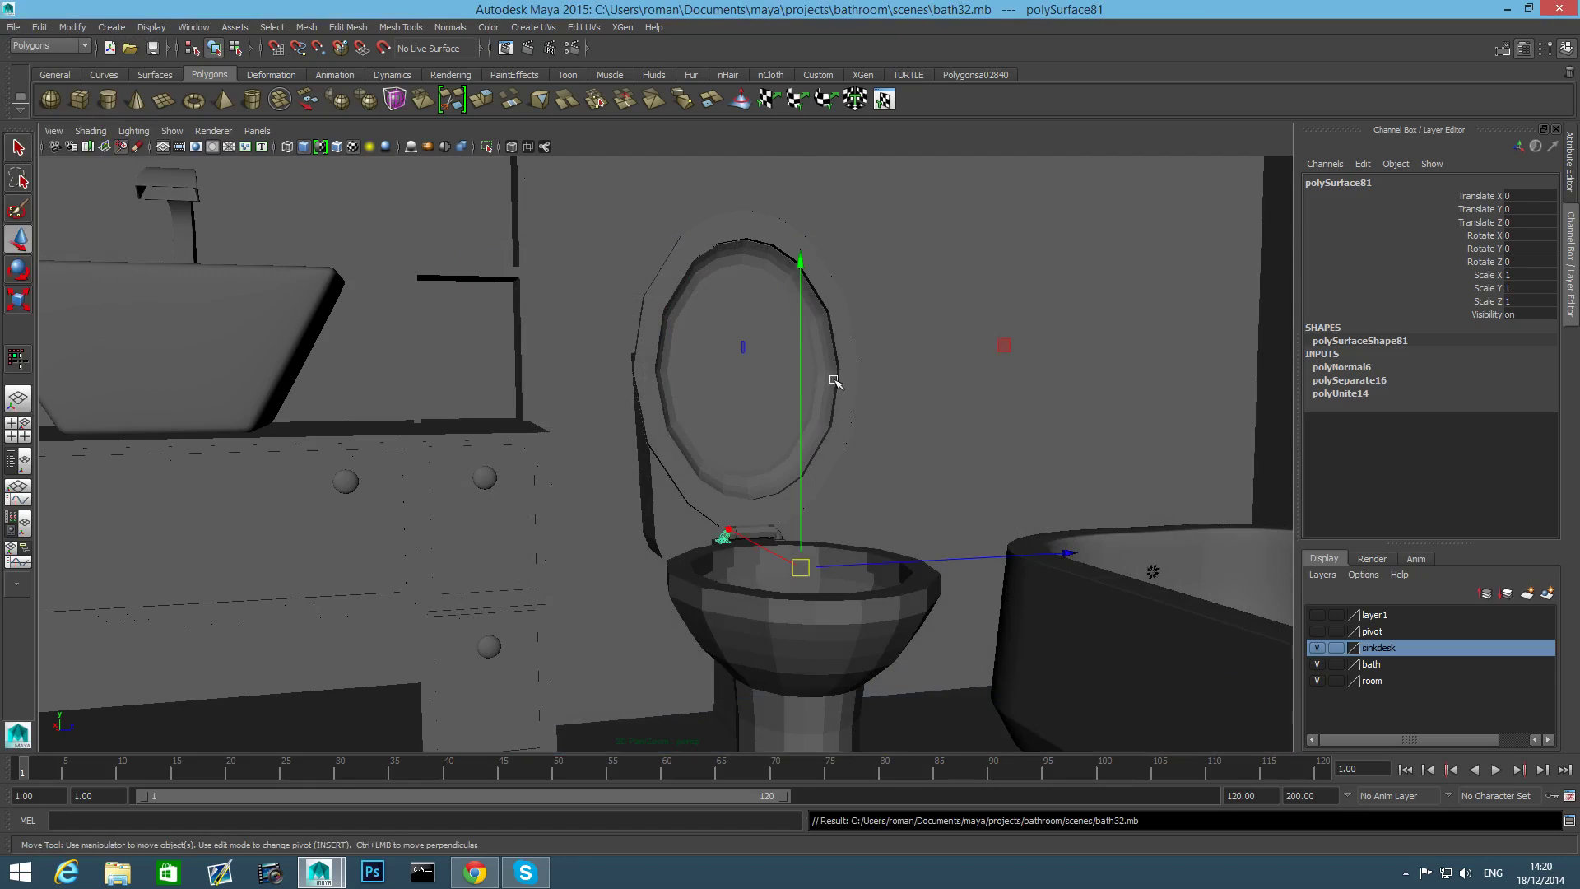
Hide the room, bath and sinkdesk layers so that only the toilet parts stay in view.
{"action": "left_click", "coordinate": [763, 627]}
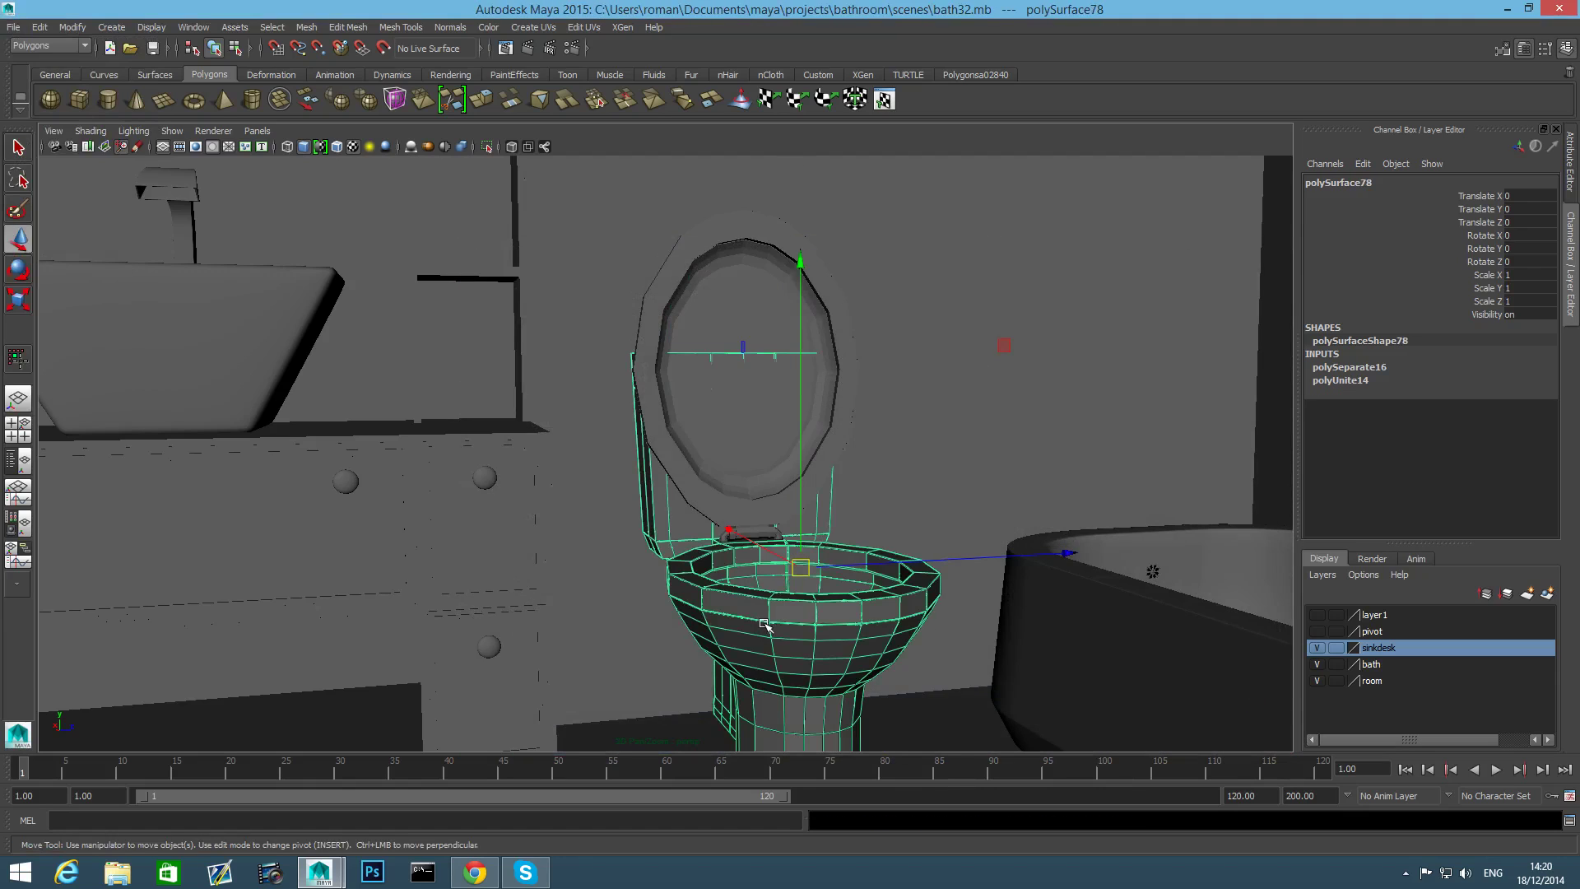
{"action": "scroll", "coordinate": [761, 617], "scroll_direction": "down", "scroll_amount": 5}
{"action": "left_click_drag", "start_coordinate": [757, 596], "coordinate": [882, 574], "text": "alt"}
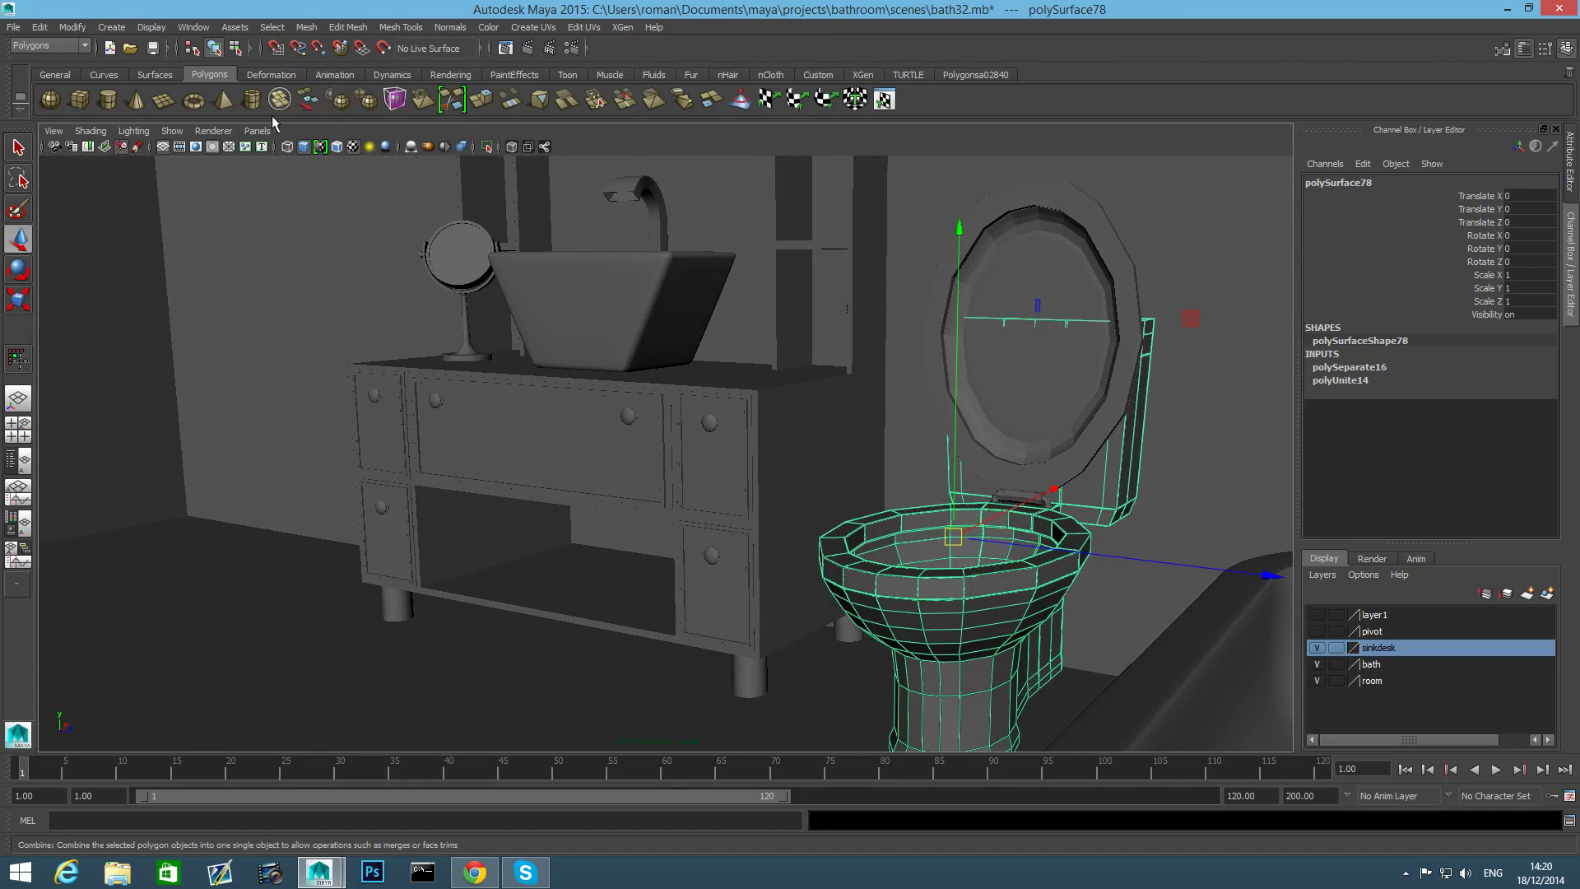
{"action": "scroll", "coordinate": [535, 496], "scroll_direction": "down", "scroll_amount": 4}
{"action": "left_click_drag", "start_coordinate": [536, 495], "coordinate": [561, 540], "text": "alt"}
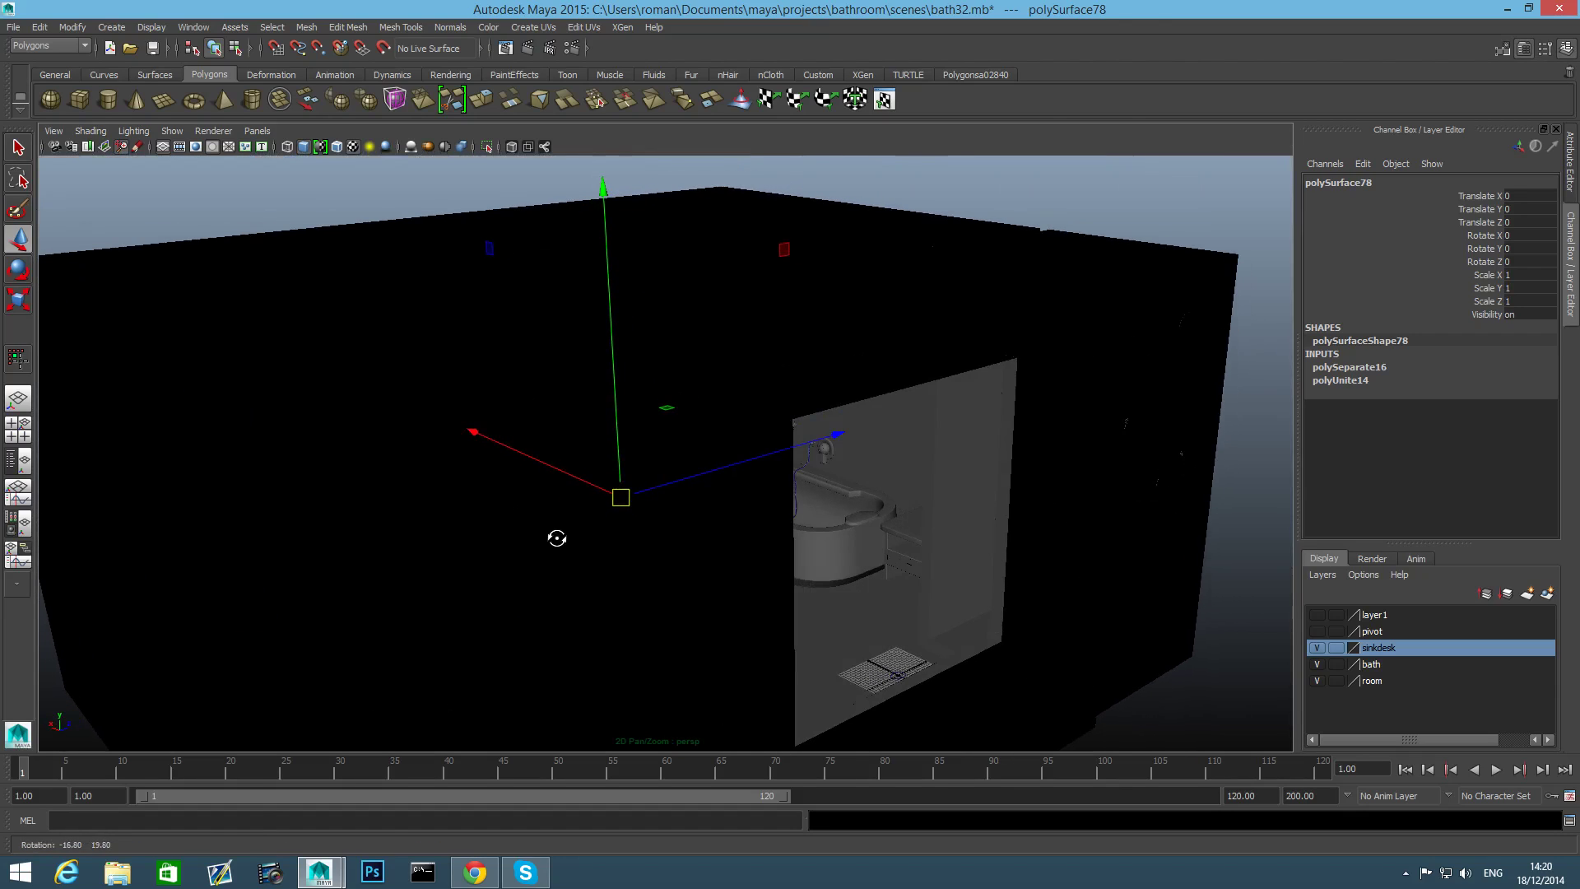
{"action": "left_click", "coordinate": [1317, 680]}
{"action": "left_click", "coordinate": [1317, 664]}
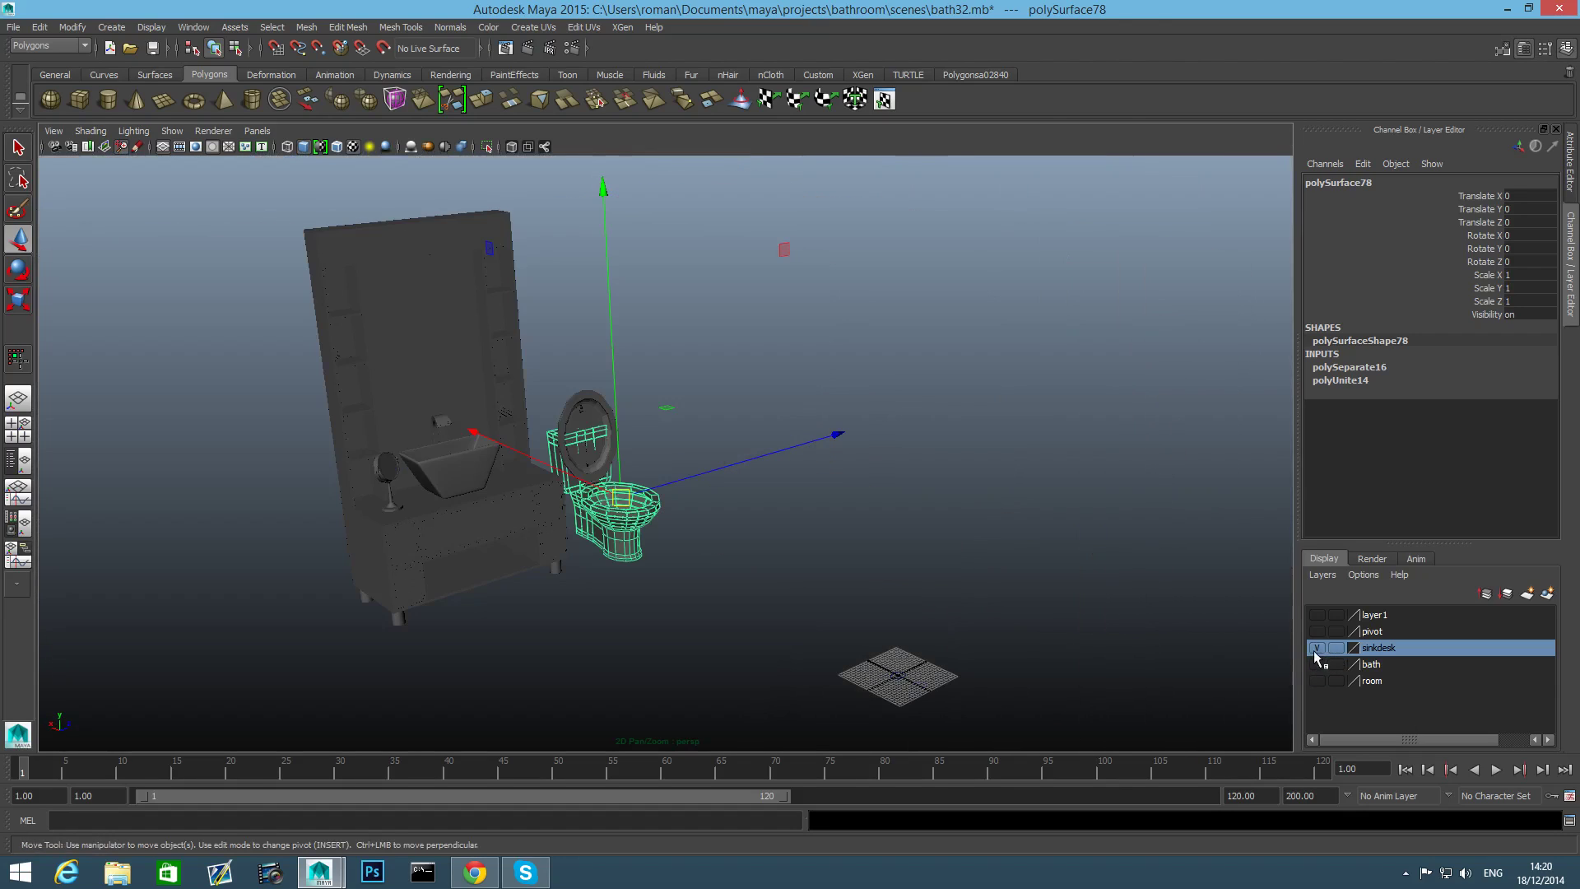
{"action": "left_click", "coordinate": [1317, 648]}
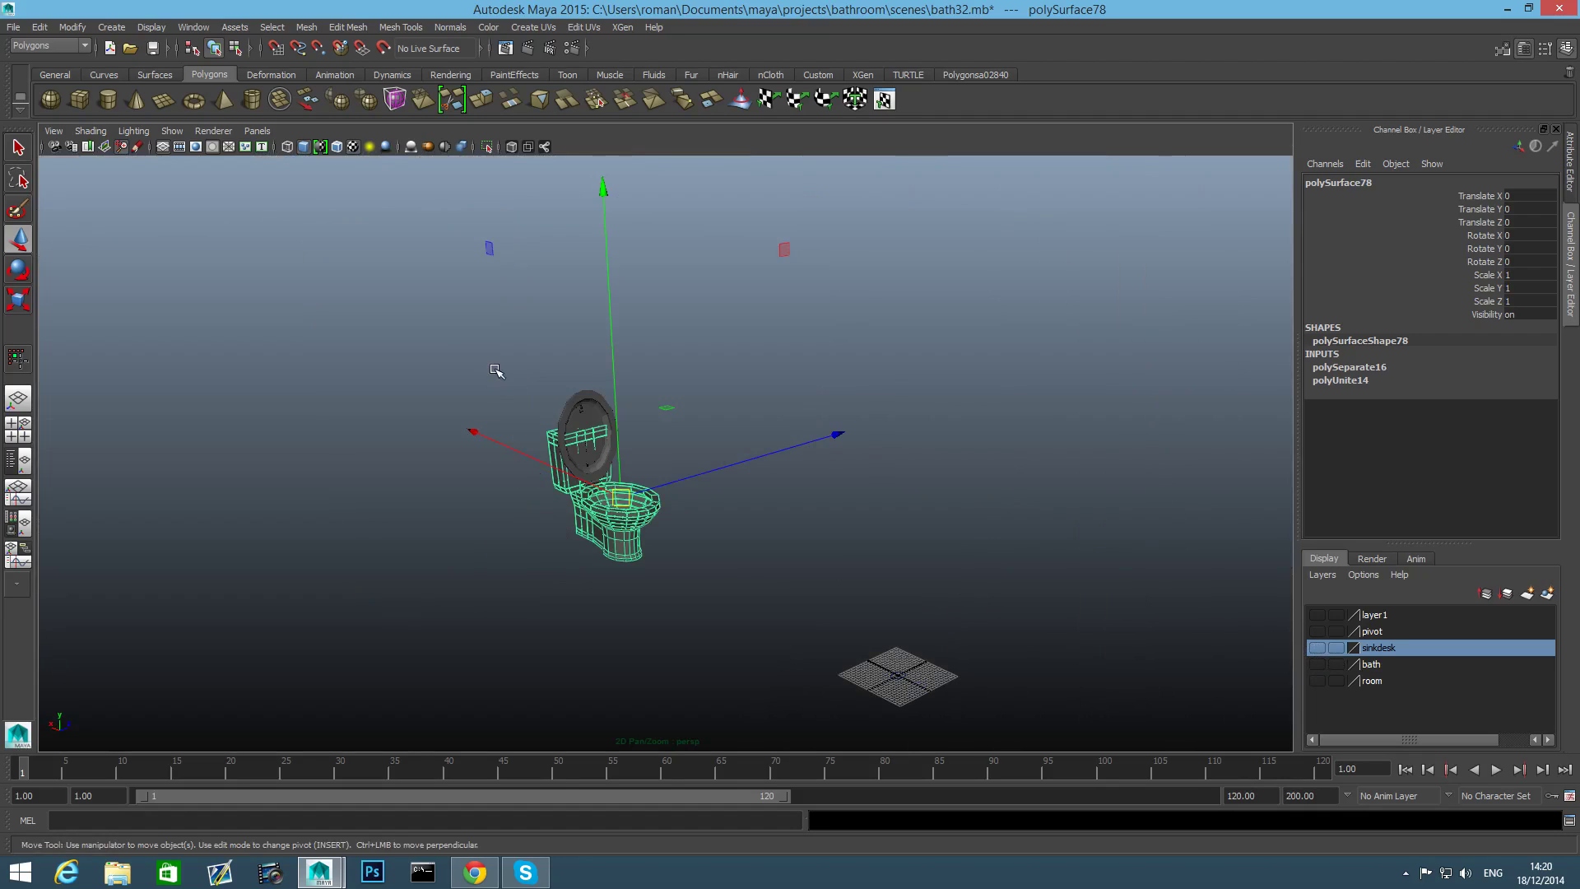
Select all the toilet parts and add them to the sinkdesk layer.
{"action": "left_click_drag", "start_coordinate": [496, 370], "coordinate": [683, 586]}
{"action": "right_click", "coordinate": [1378, 650]}
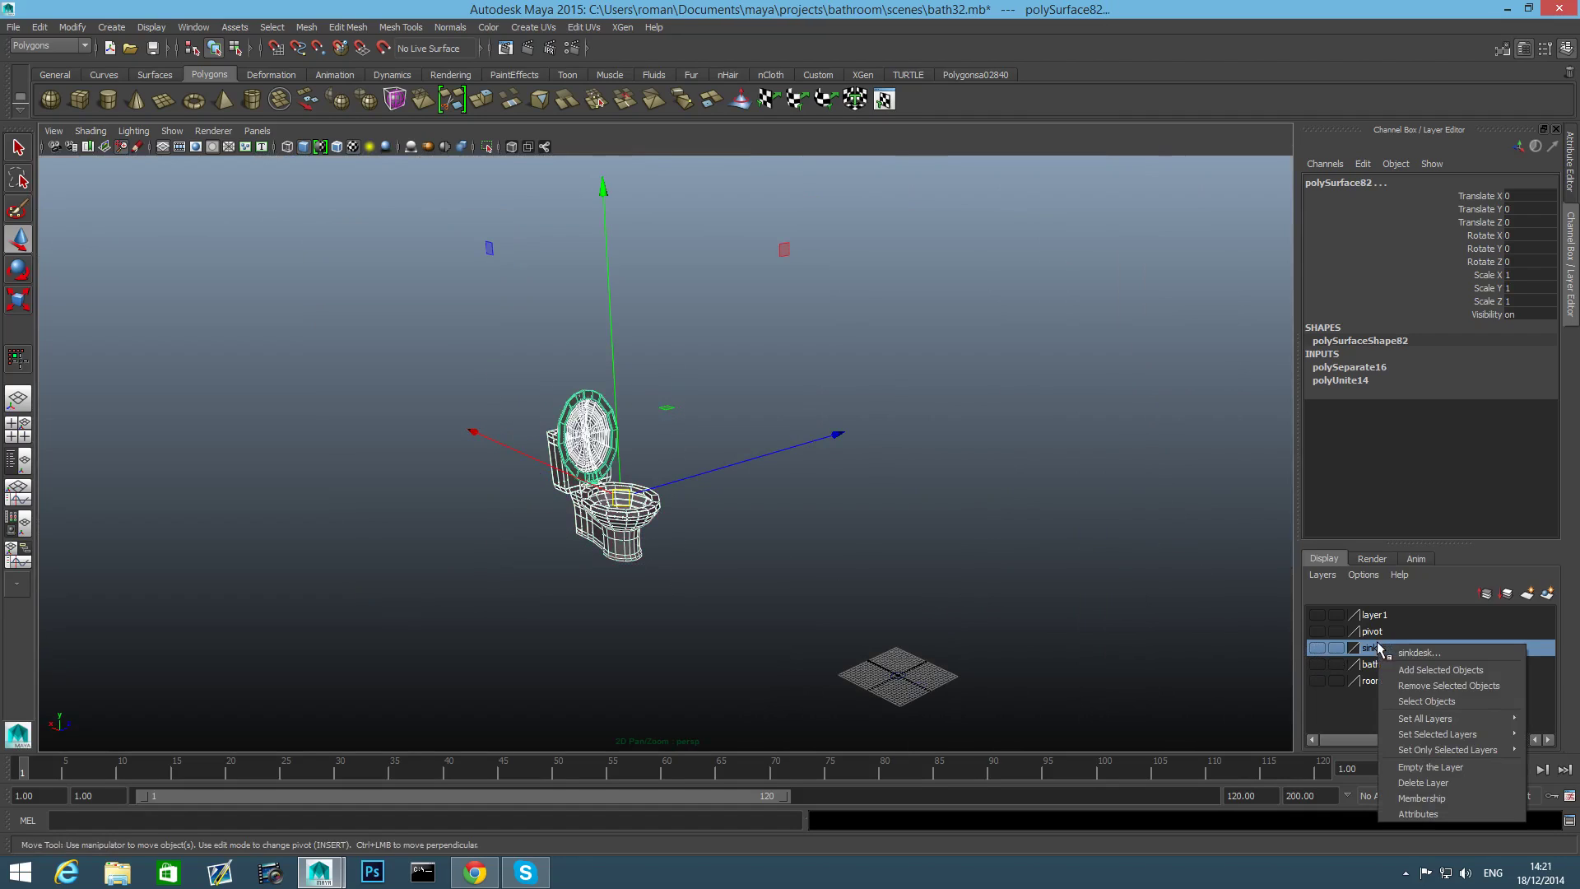
{"action": "left_click", "coordinate": [1426, 674]}
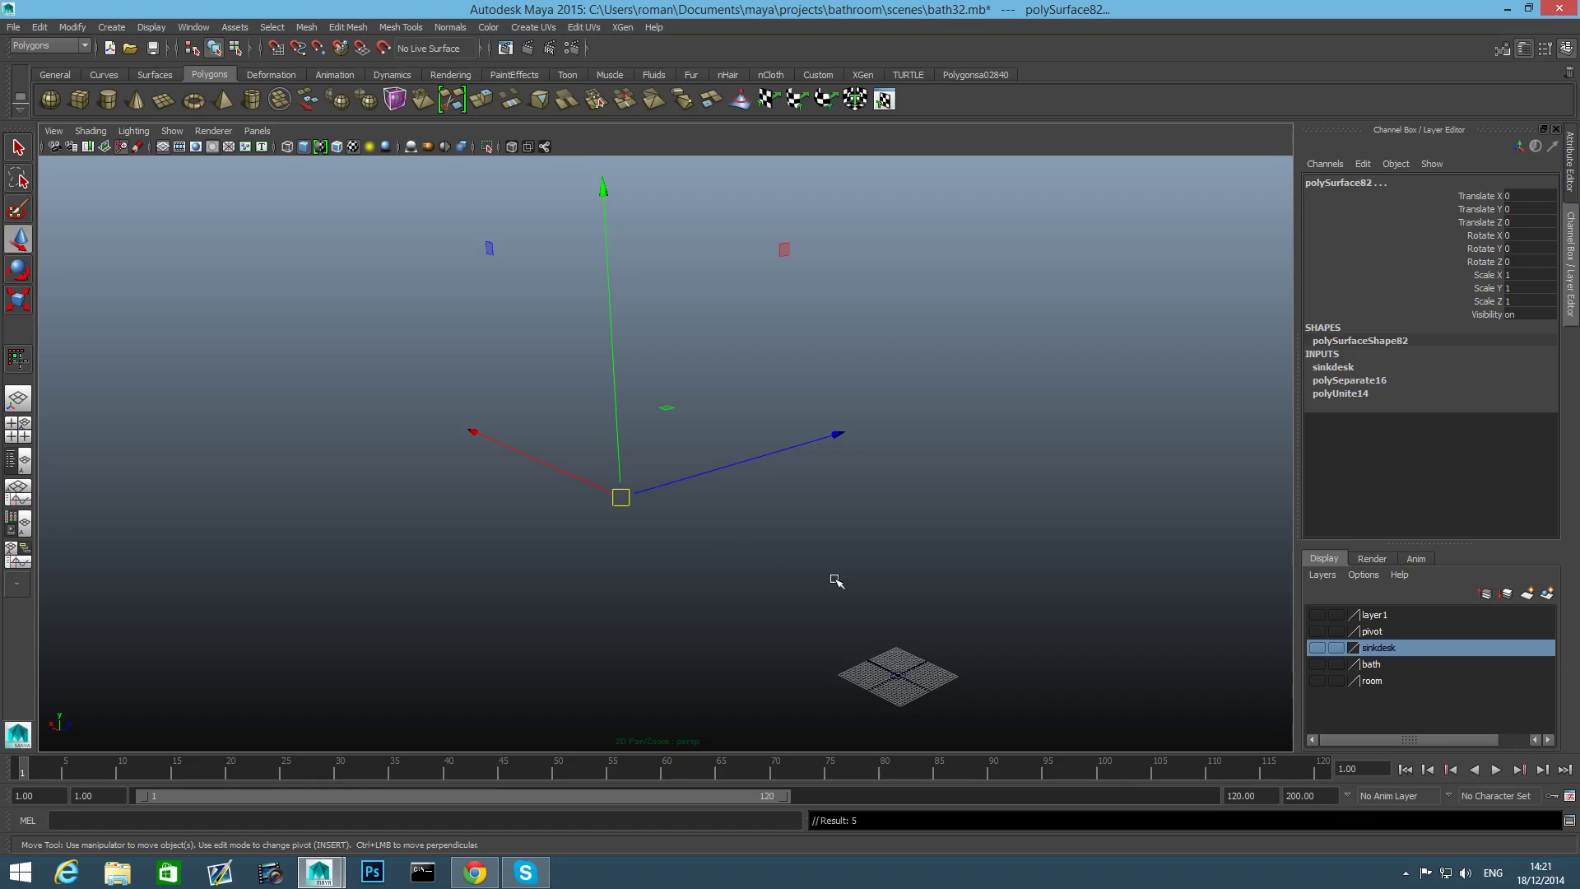
Create a polygon pipe at the centre of the grid.
{"action": "middle_click_drag", "start_coordinate": [849, 581], "coordinate": [610, 403], "text": "alt"}
{"action": "scroll", "coordinate": [619, 432], "scroll_direction": "up", "scroll_amount": 4}
{"action": "scroll", "coordinate": [616, 449], "scroll_direction": "up", "scroll_amount": 5}
{"action": "middle_click_drag", "start_coordinate": [524, 445], "coordinate": [874, 466], "text": "alt"}
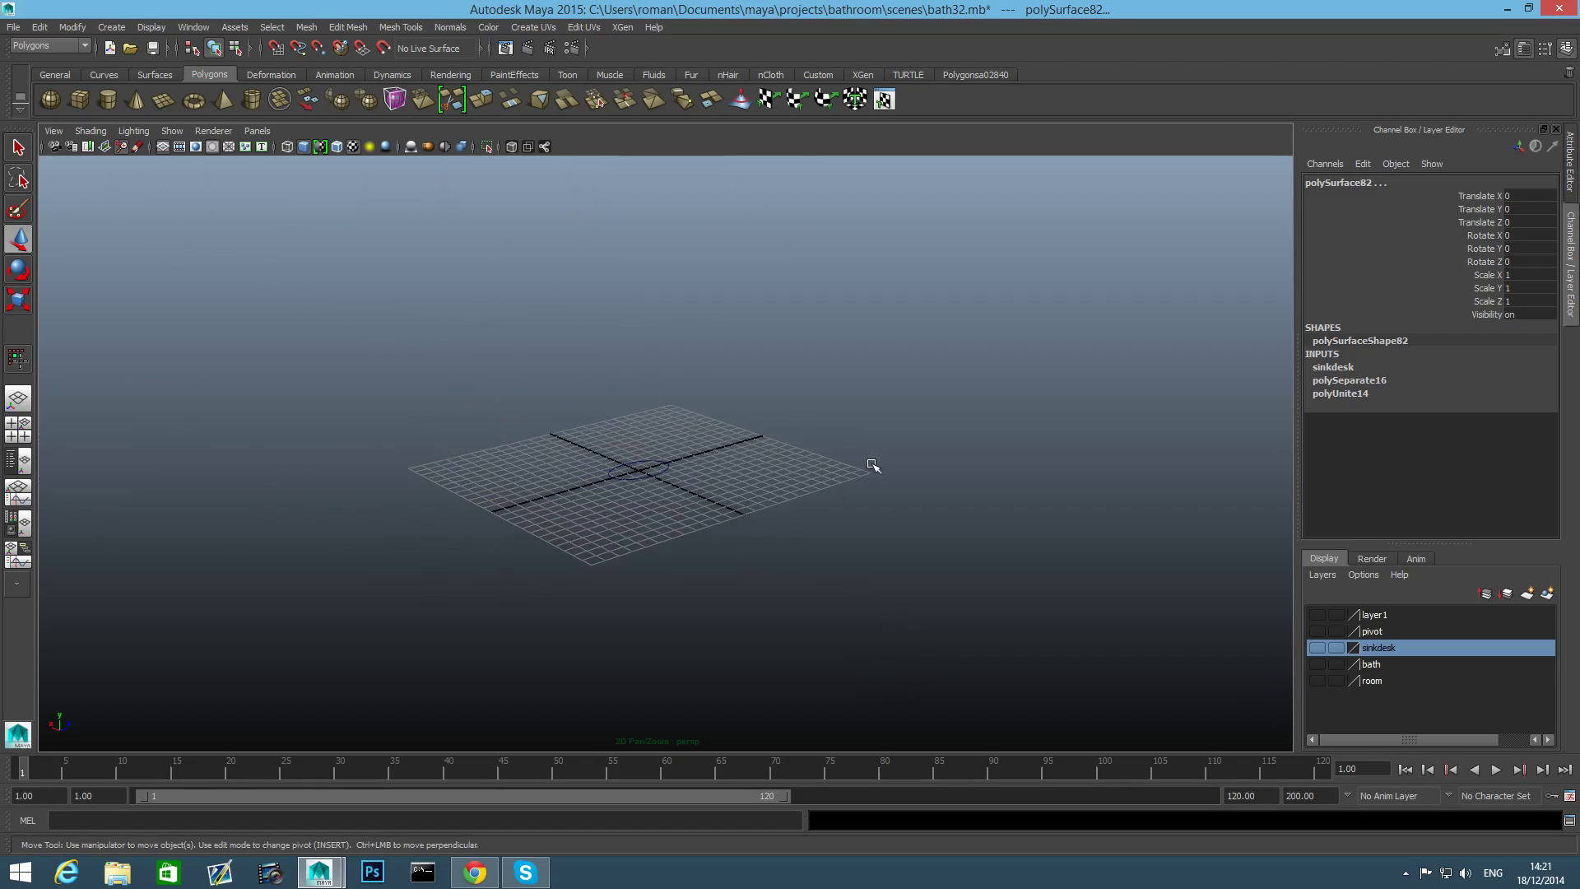
{"action": "left_click", "coordinate": [251, 99]}
{"action": "scroll", "coordinate": [741, 617], "scroll_direction": "up", "scroll_amount": 5}
{"action": "middle_click_drag", "start_coordinate": [730, 589], "coordinate": [544, 534], "text": "alt"}
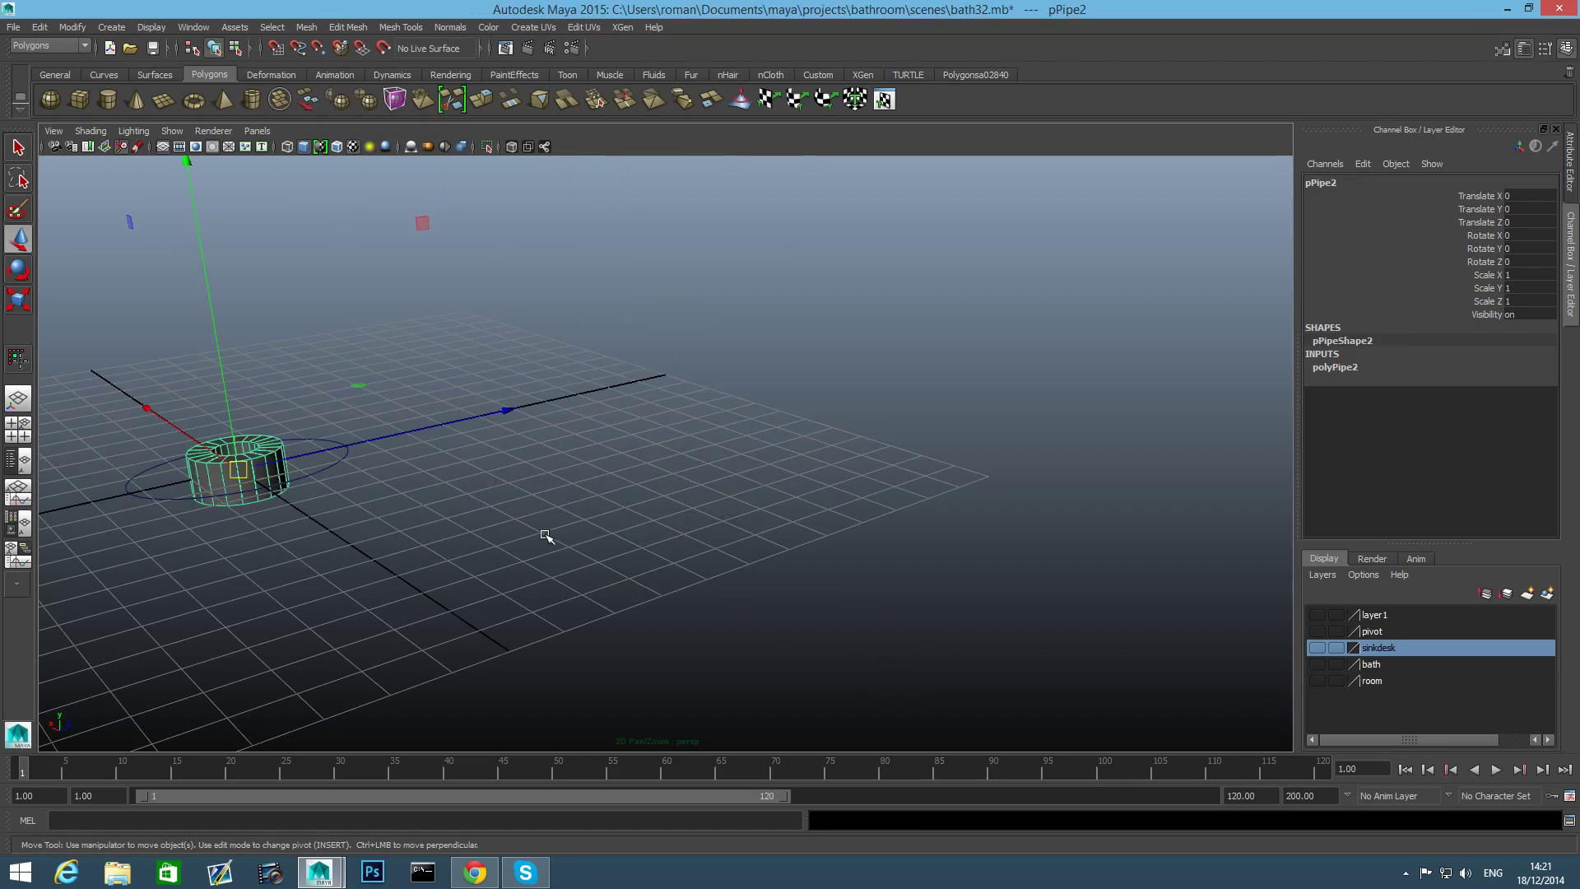
Rotate the pipe to -90 degrees around the X axis so it lies on its side.
{"action": "key", "text": "r"}
{"action": "middle_click_drag", "start_coordinate": [416, 522], "coordinate": [642, 540], "text": "alt"}
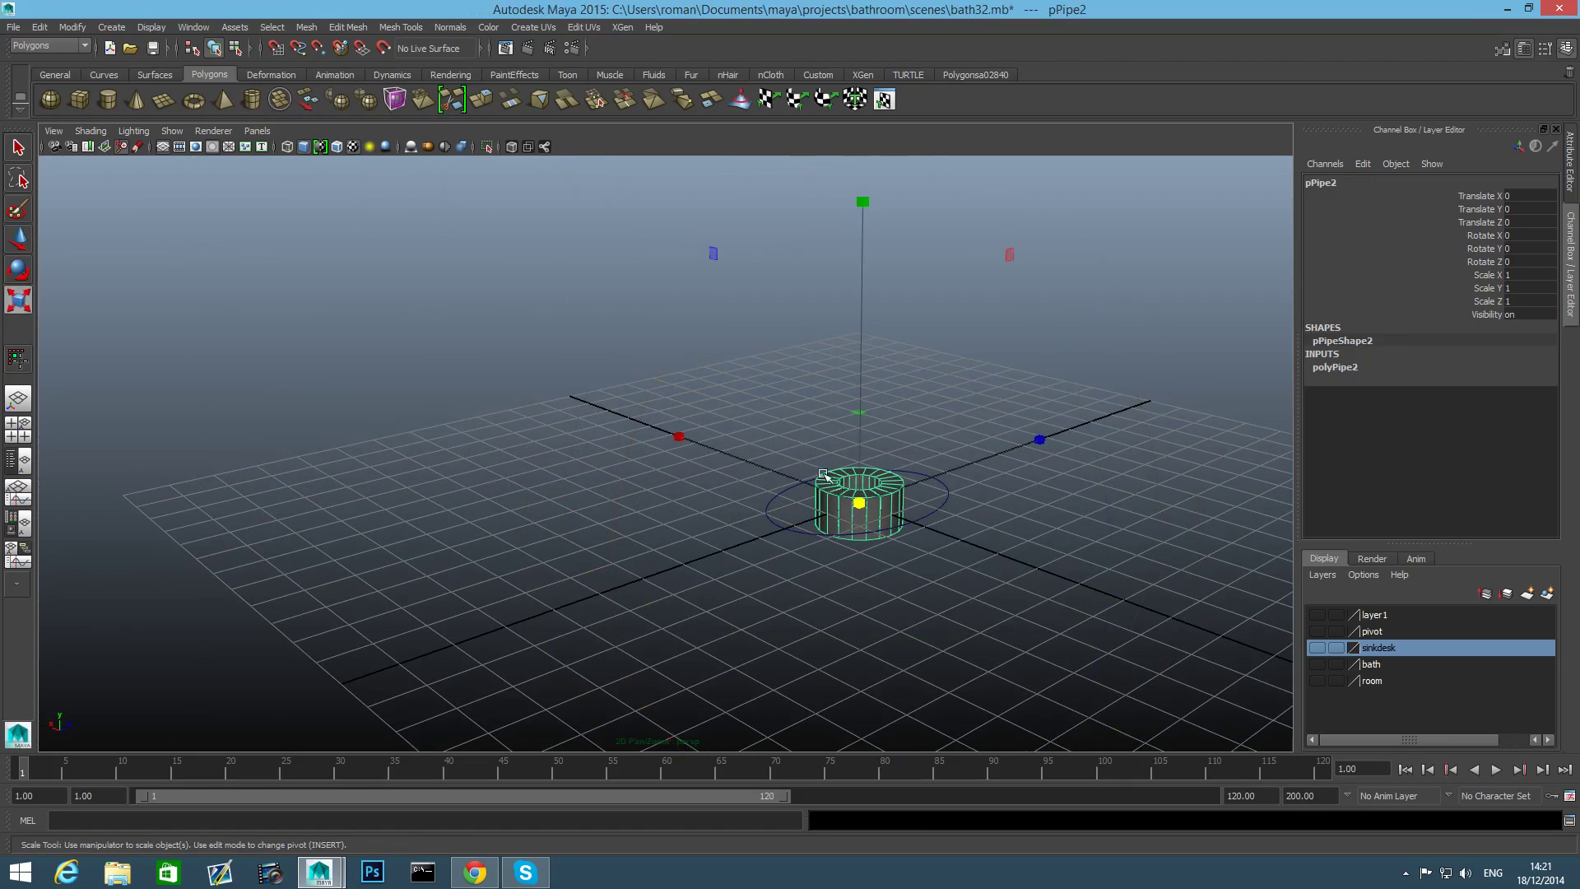
{"action": "key", "text": "e"}
{"action": "left_click_drag", "start_coordinate": [657, 373], "coordinate": [763, 514]}
{"action": "right_click_drag", "start_coordinate": [939, 556], "coordinate": [796, 540], "text": "alt"}
{"action": "middle_click_drag", "start_coordinate": [796, 541], "coordinate": [719, 511], "text": "alt"}
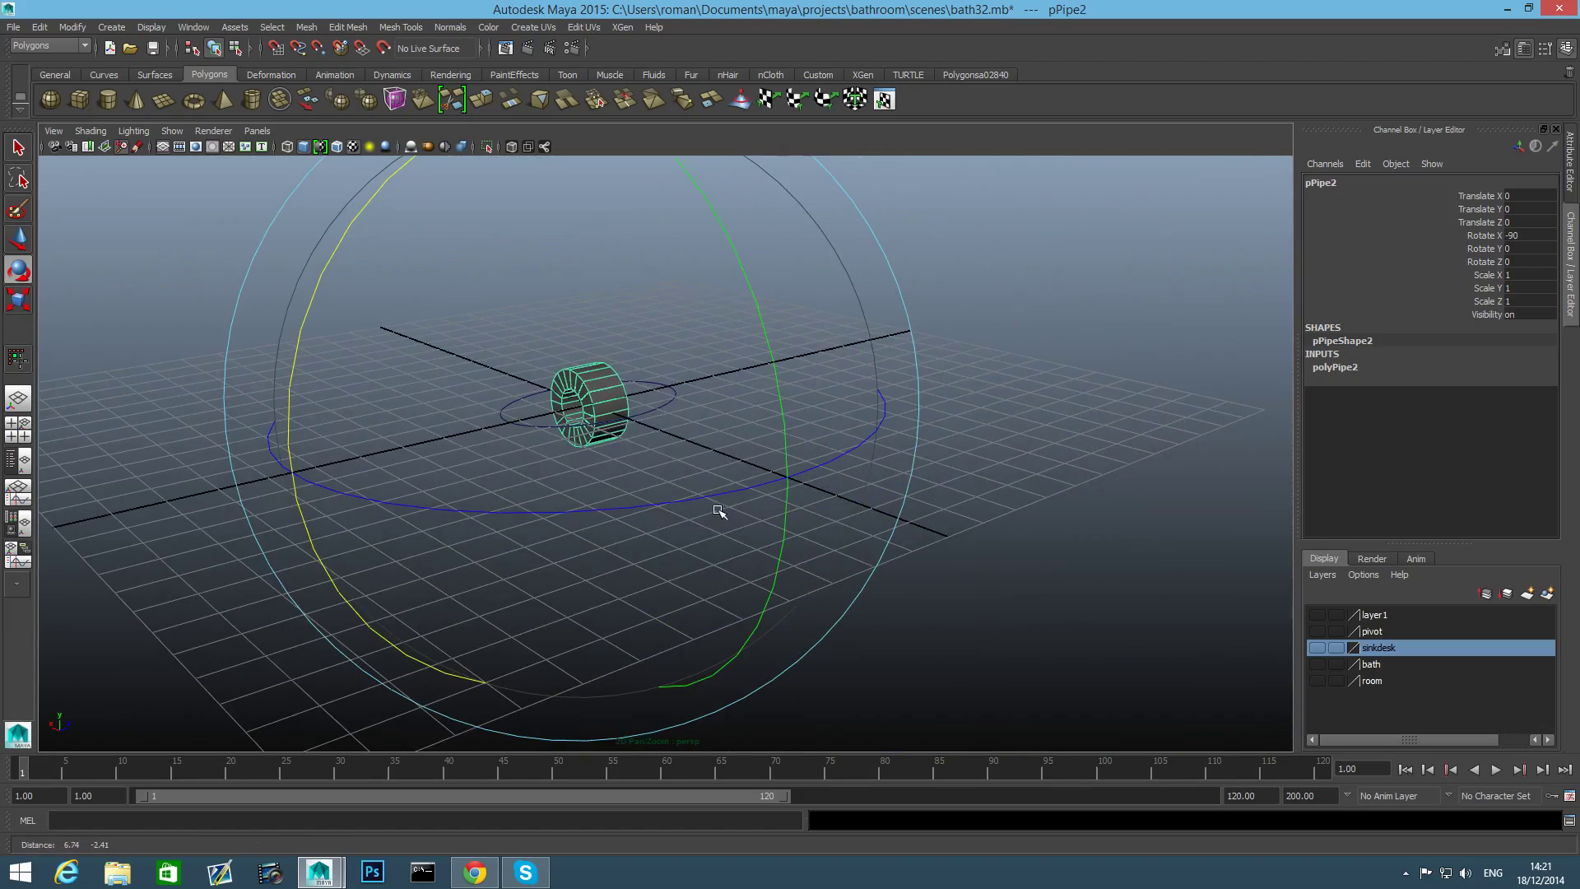
Stretch the pipe lengthwise to a Y scale of 1.907.
{"action": "right_click_drag", "start_coordinate": [719, 511], "coordinate": [751, 525], "text": "alt"}
{"action": "middle_click_drag", "start_coordinate": [751, 526], "coordinate": [839, 550], "text": "alt"}
{"action": "right_click_drag", "start_coordinate": [839, 550], "coordinate": [861, 553], "text": "alt"}
{"action": "middle_click_drag", "start_coordinate": [861, 553], "coordinate": [722, 559], "text": "alt"}
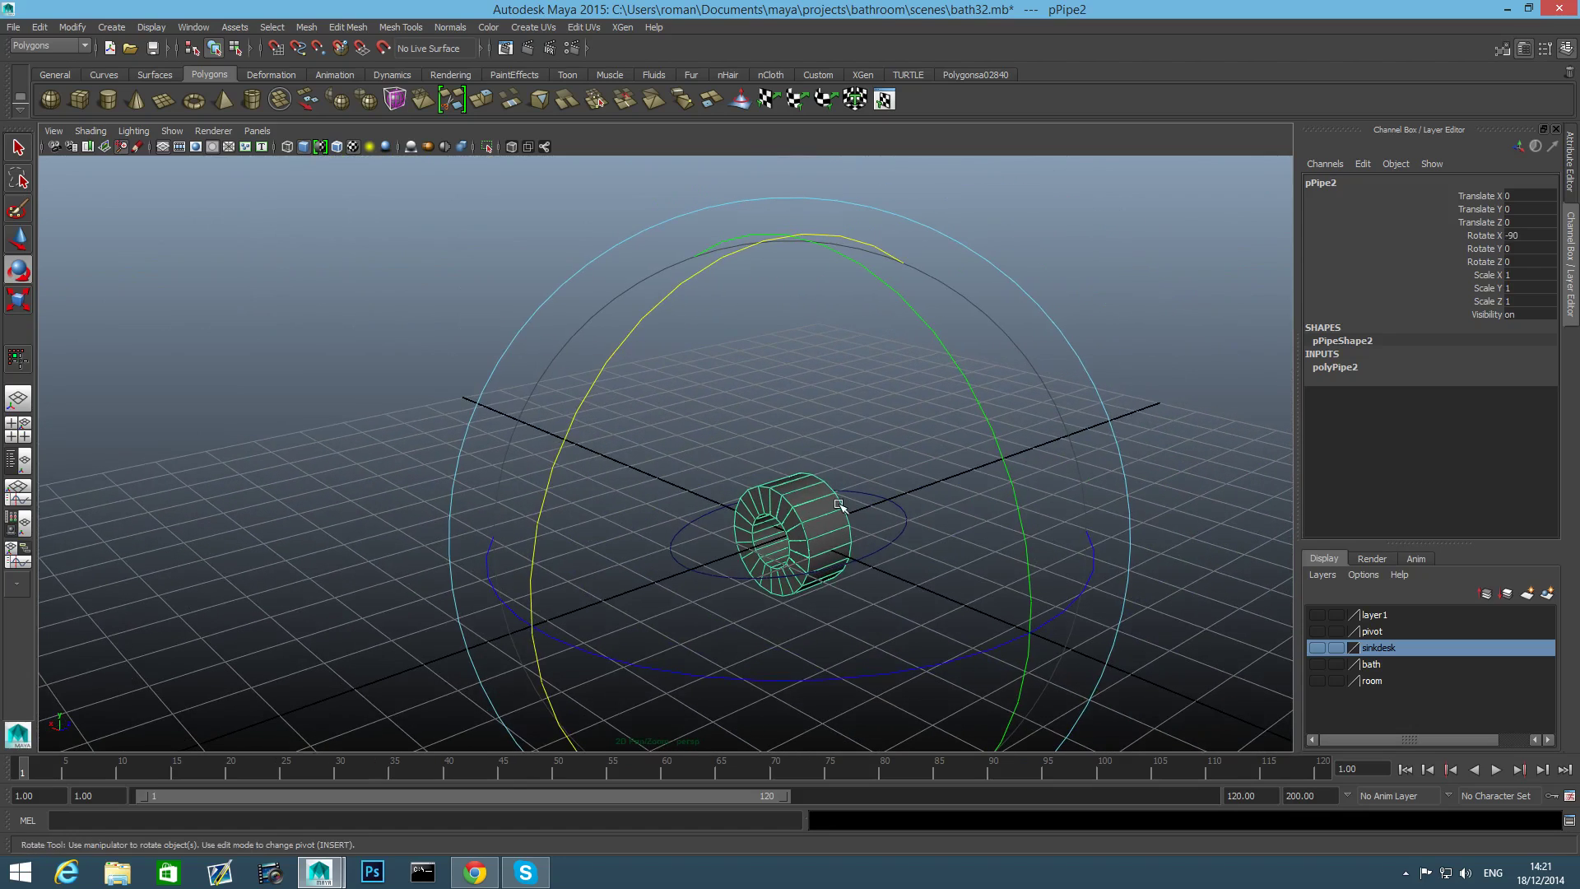
{"action": "key", "text": "r"}
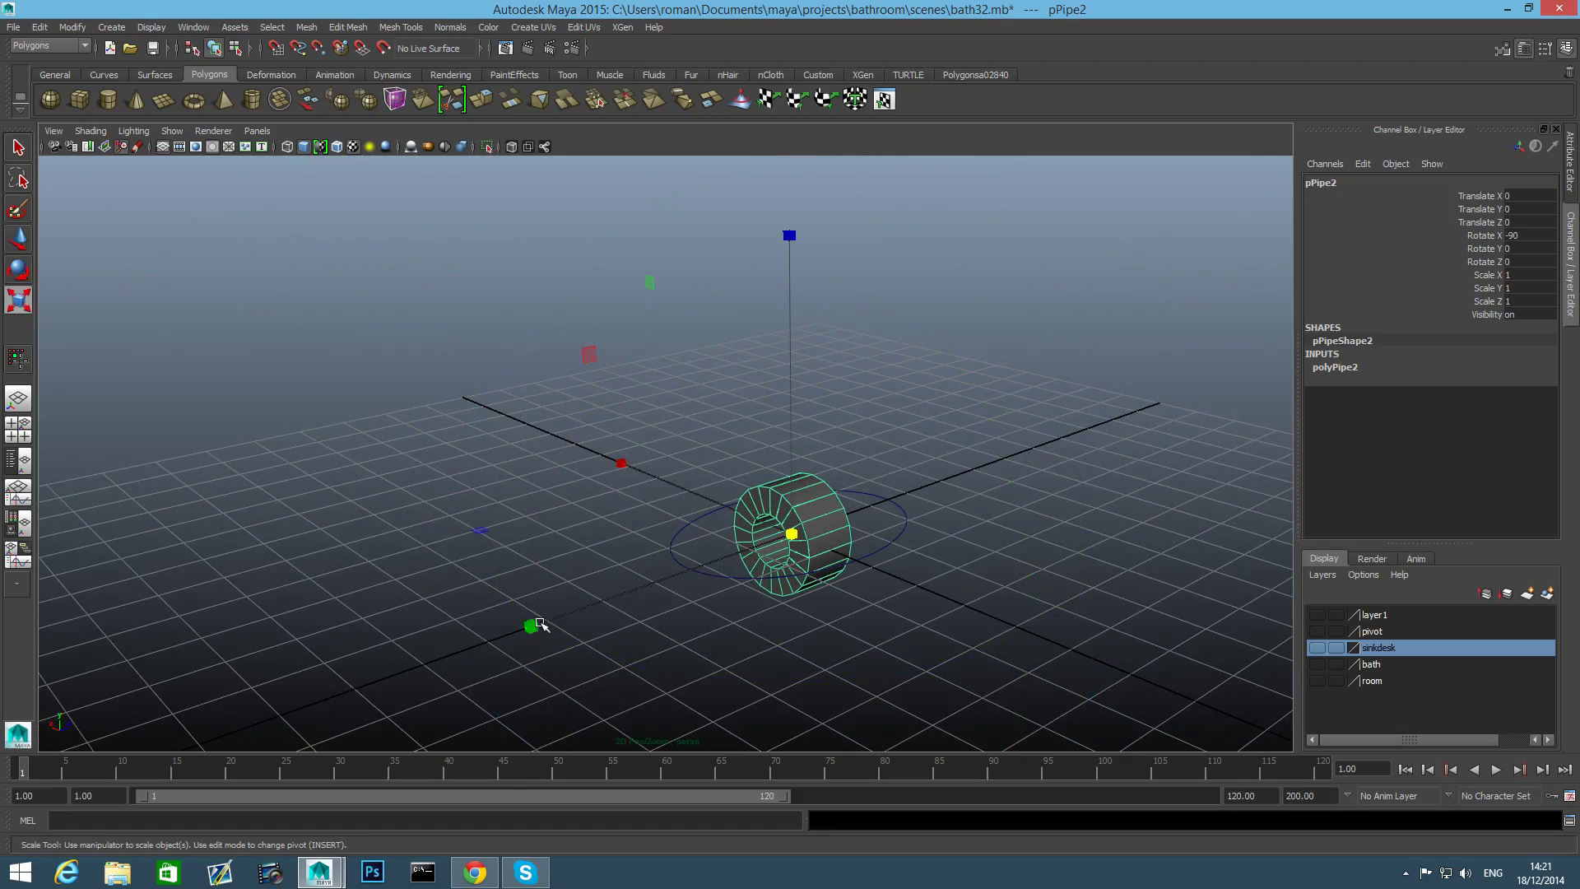
{"action": "left_click_drag", "start_coordinate": [539, 626], "coordinate": [204, 776]}
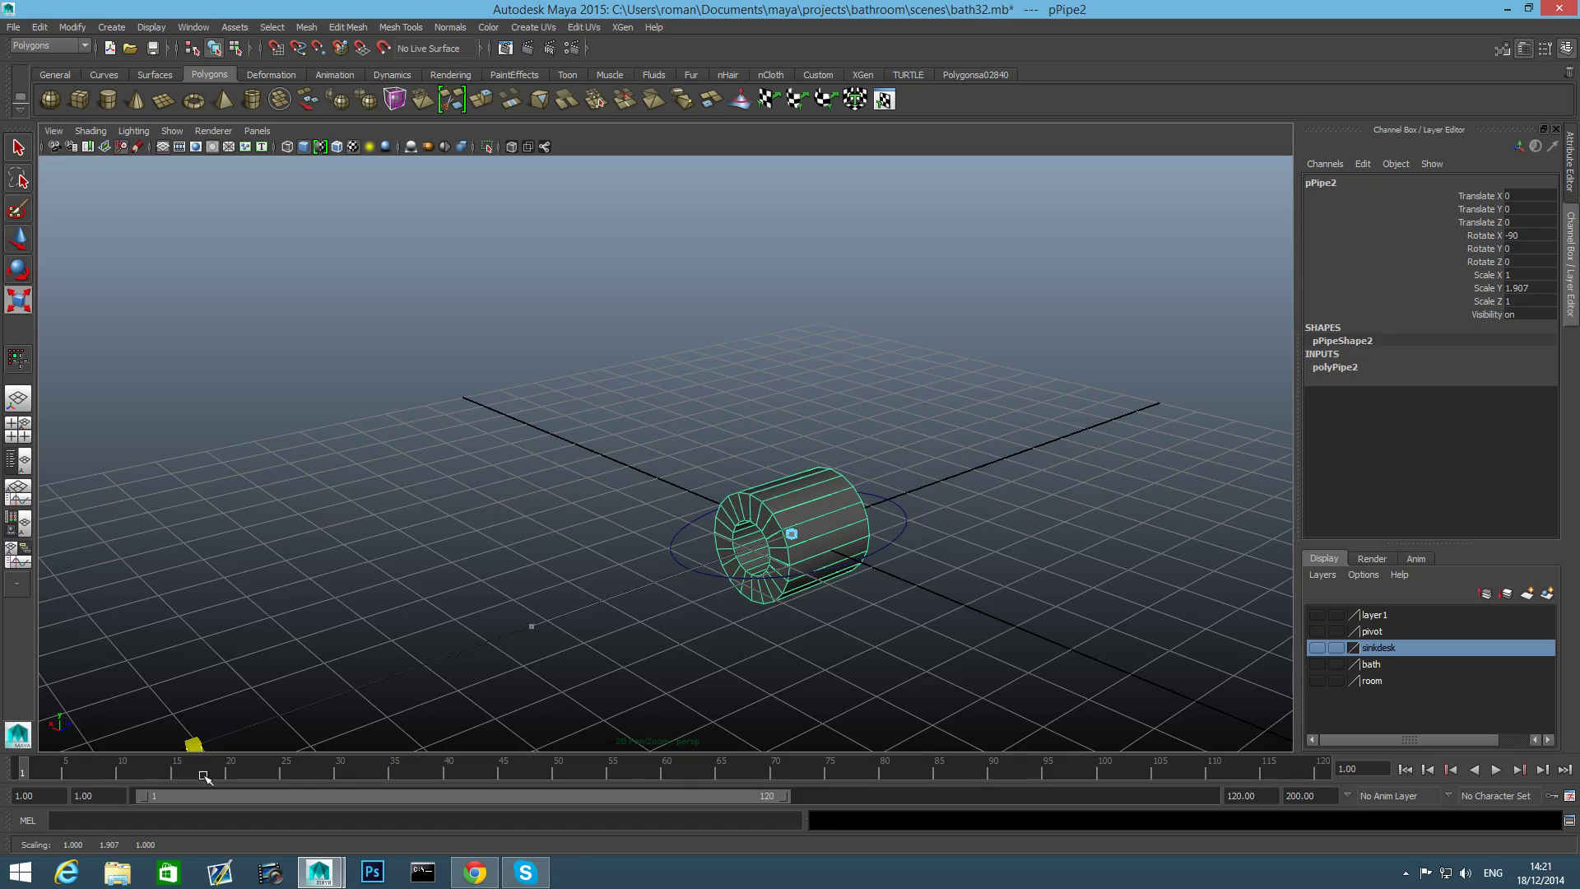
Create a polygon plane and move it along X to -1.83 so it sits beside the pipe.
{"action": "left_click_drag", "start_coordinate": [634, 592], "coordinate": [684, 582], "text": "alt"}
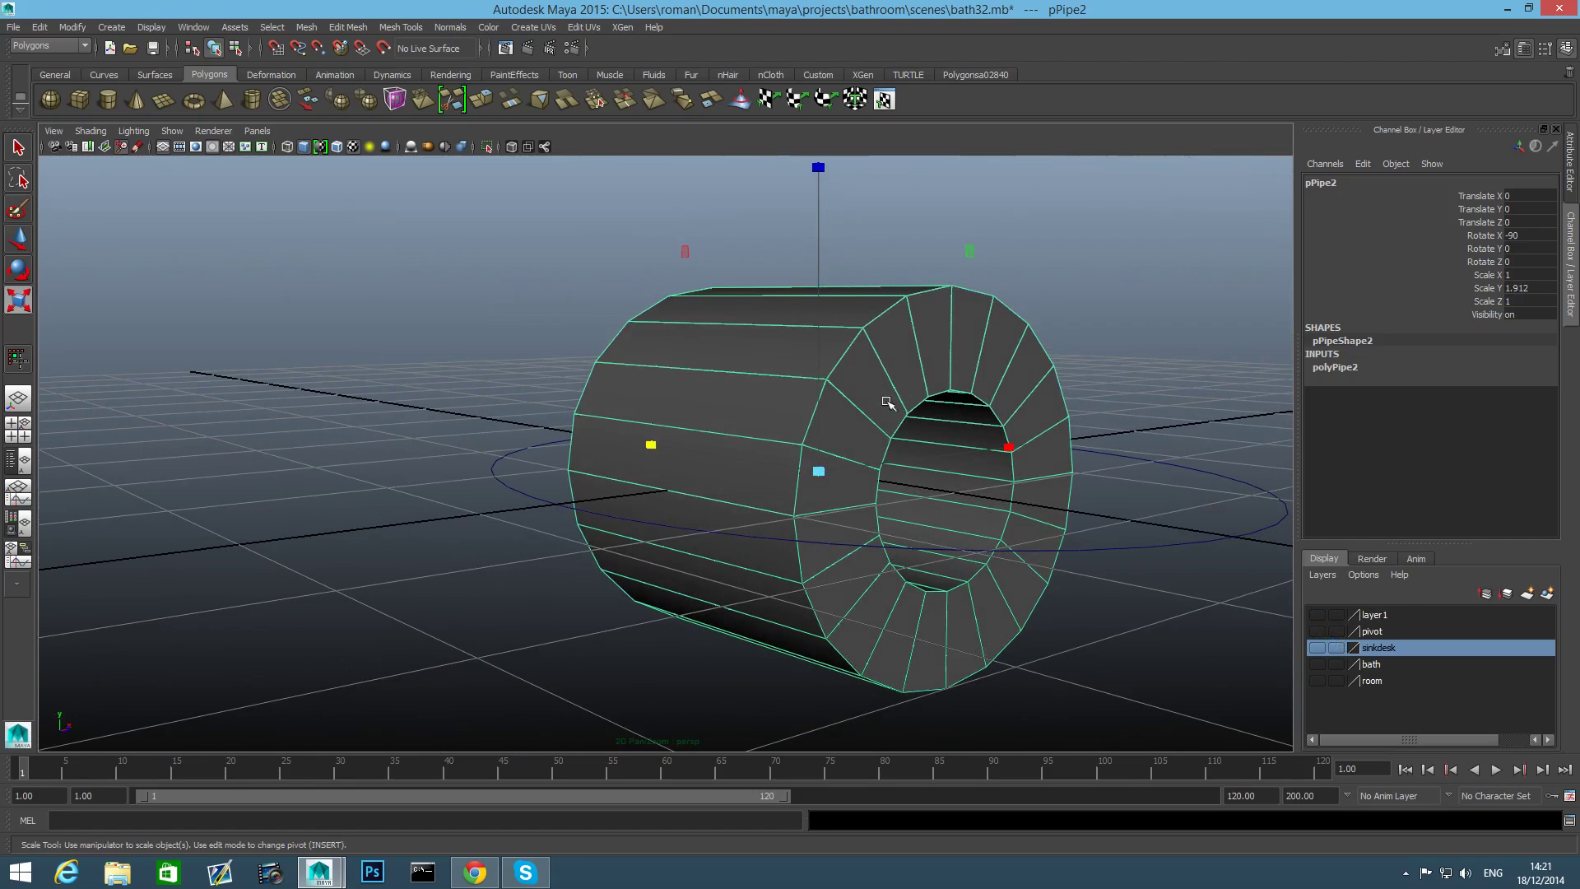
{"action": "left_click_drag", "start_coordinate": [752, 487], "coordinate": [1037, 379], "text": "alt"}
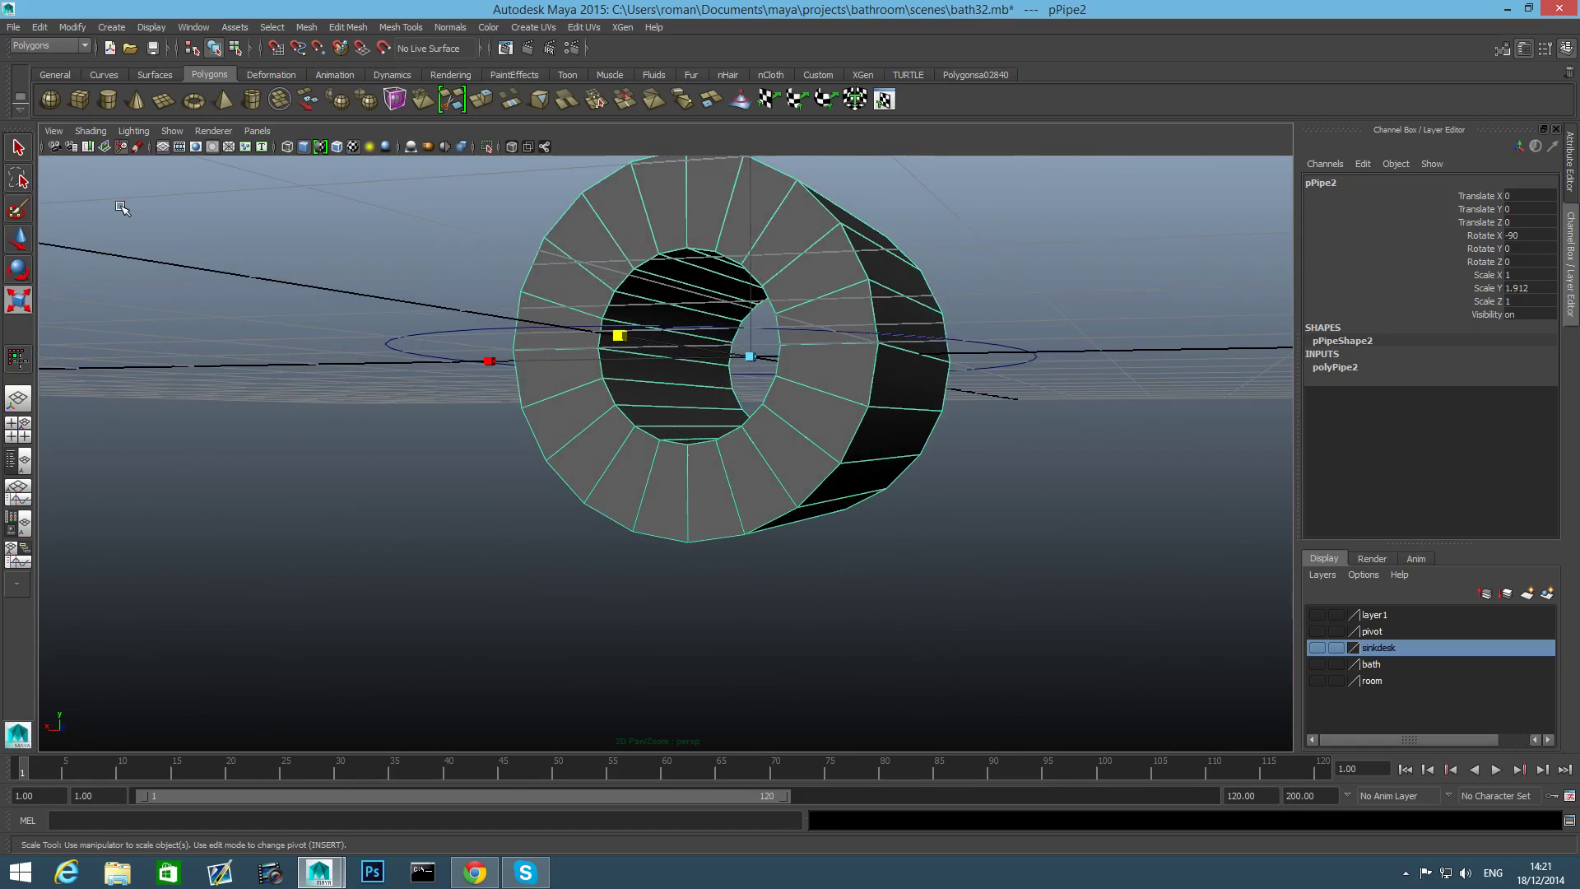
{"action": "left_click", "coordinate": [161, 103]}
{"action": "left_click_drag", "start_coordinate": [864, 430], "coordinate": [871, 475], "text": "alt"}
{"action": "key", "text": "w"}
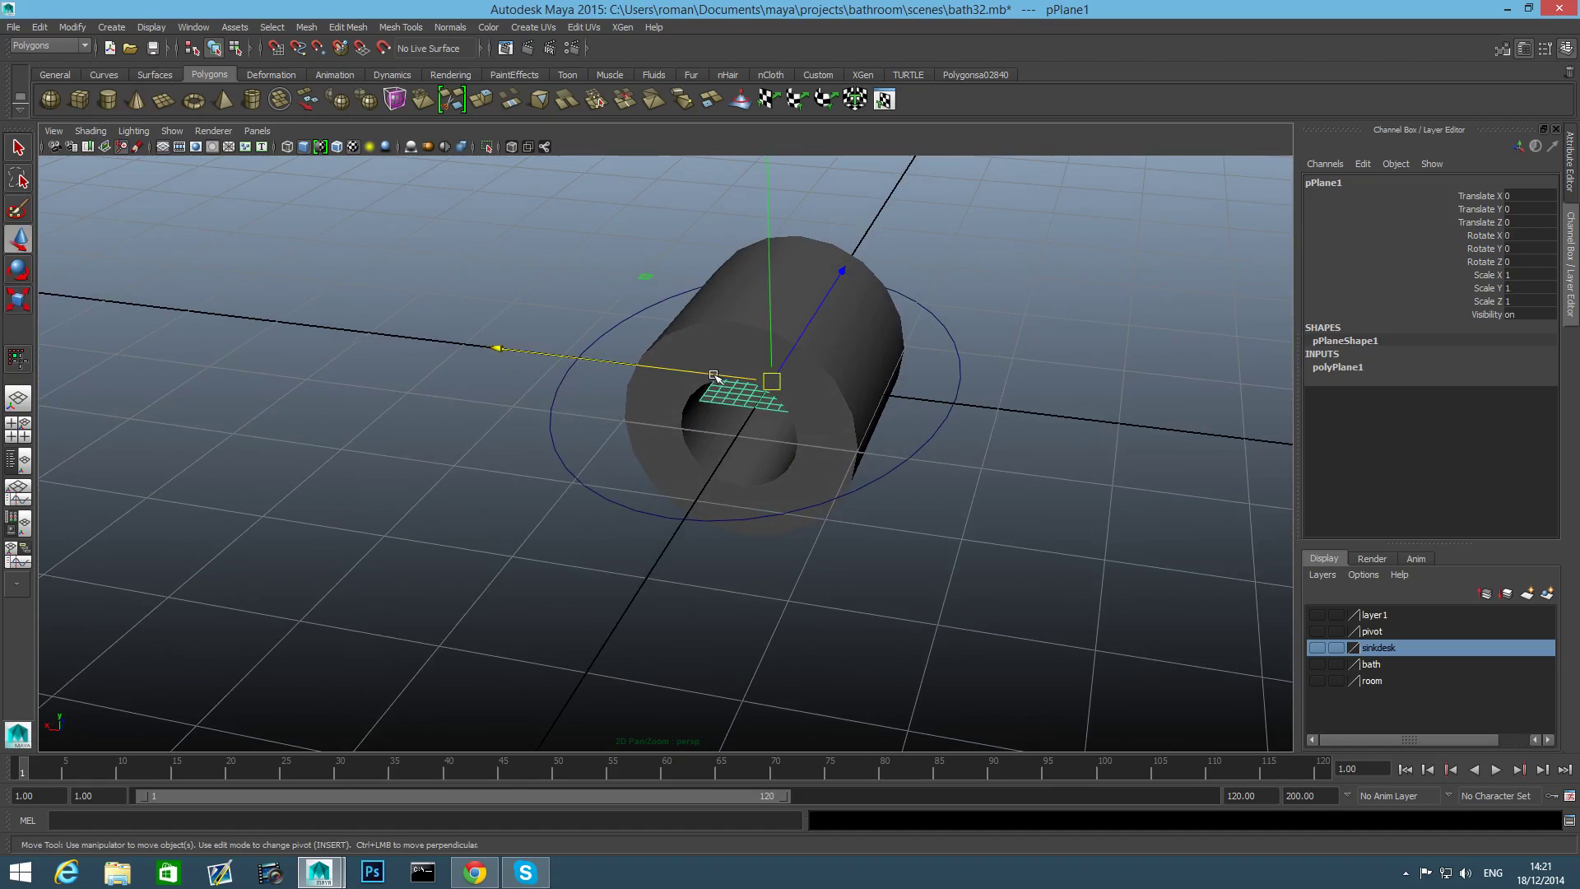
{"action": "left_click_drag", "start_coordinate": [713, 376], "coordinate": [785, 504]}
{"action": "right_click_drag", "start_coordinate": [716, 490], "coordinate": [800, 508], "text": "alt"}
{"action": "middle_click_drag", "start_coordinate": [801, 508], "coordinate": [842, 504], "text": "alt"}
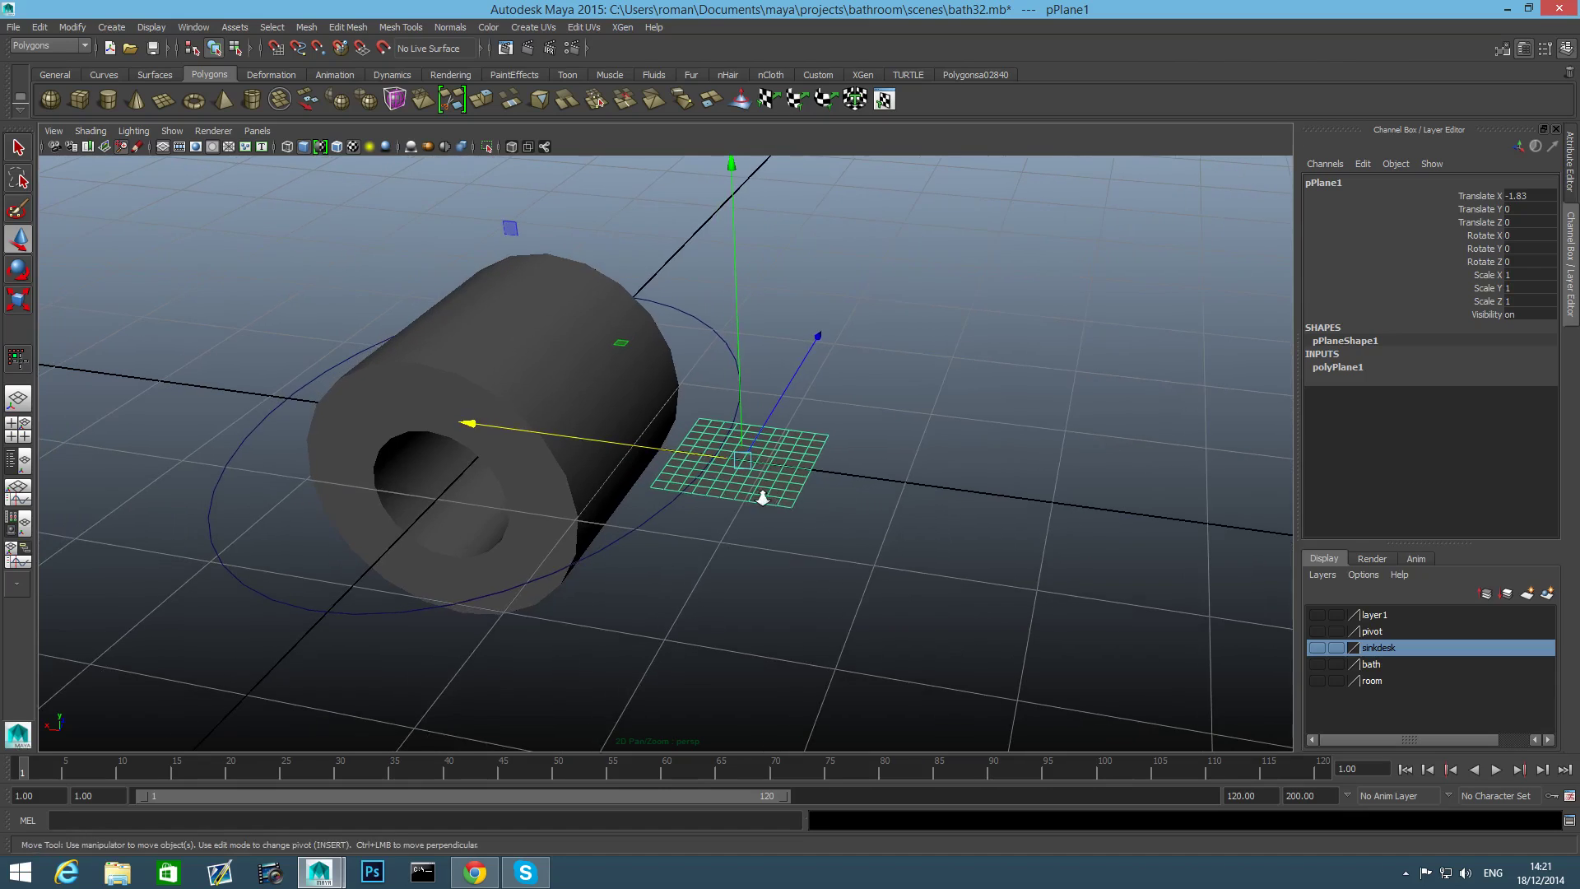
{"action": "right_click_drag", "start_coordinate": [762, 494], "coordinate": [839, 493], "text": "alt"}
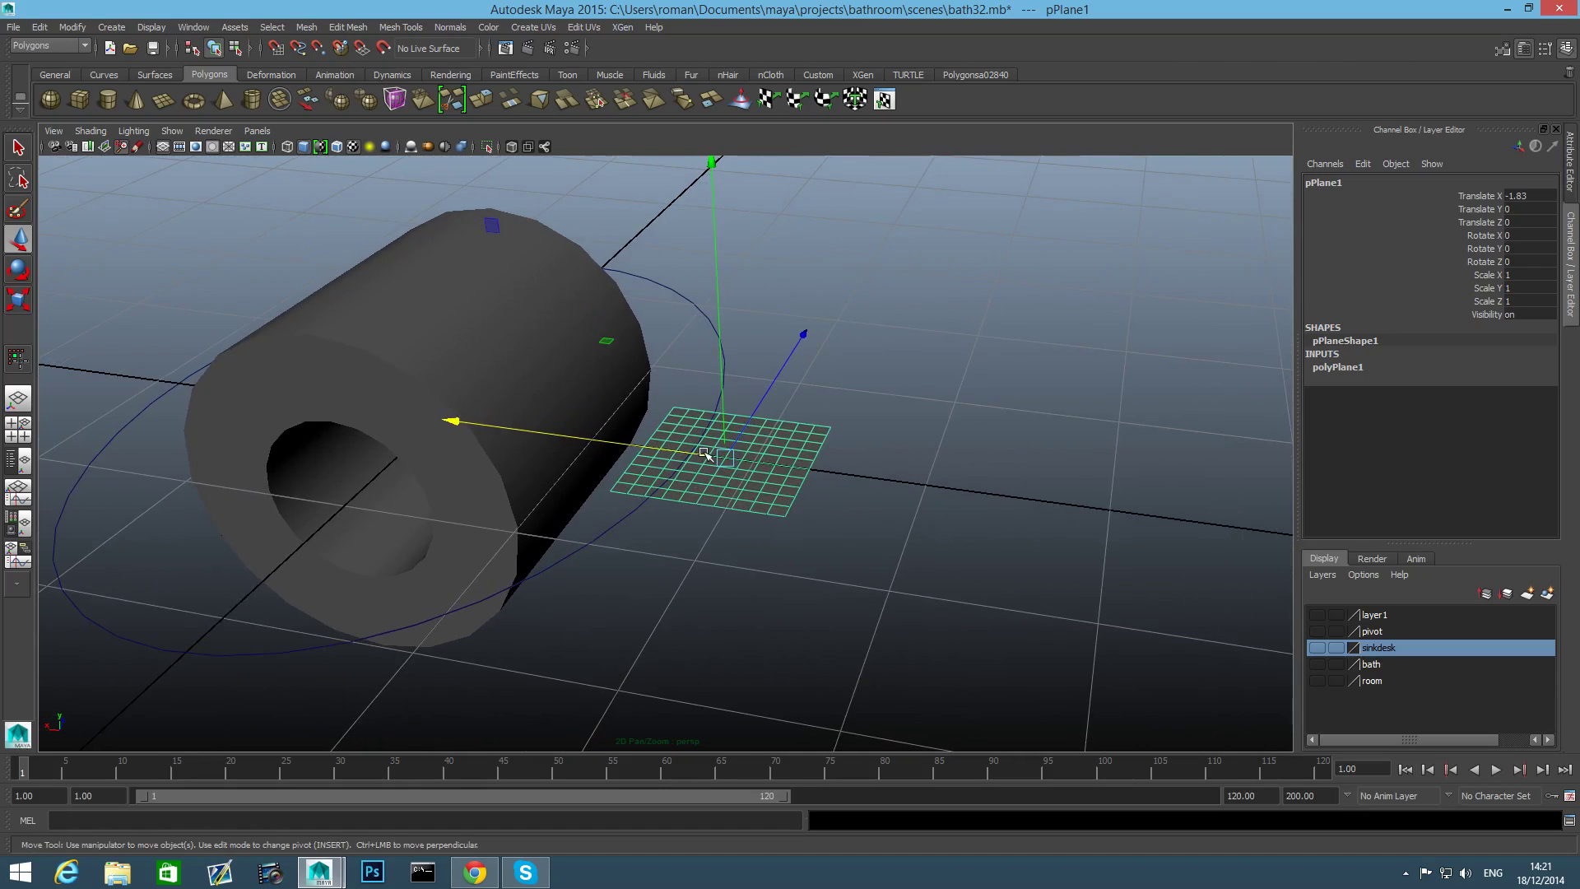
Set the plane's width and height subdivisions to 1.
{"action": "left_click", "coordinate": [511, 351]}
{"action": "left_click", "coordinate": [667, 449]}
{"action": "left_click", "coordinate": [1528, 51]}
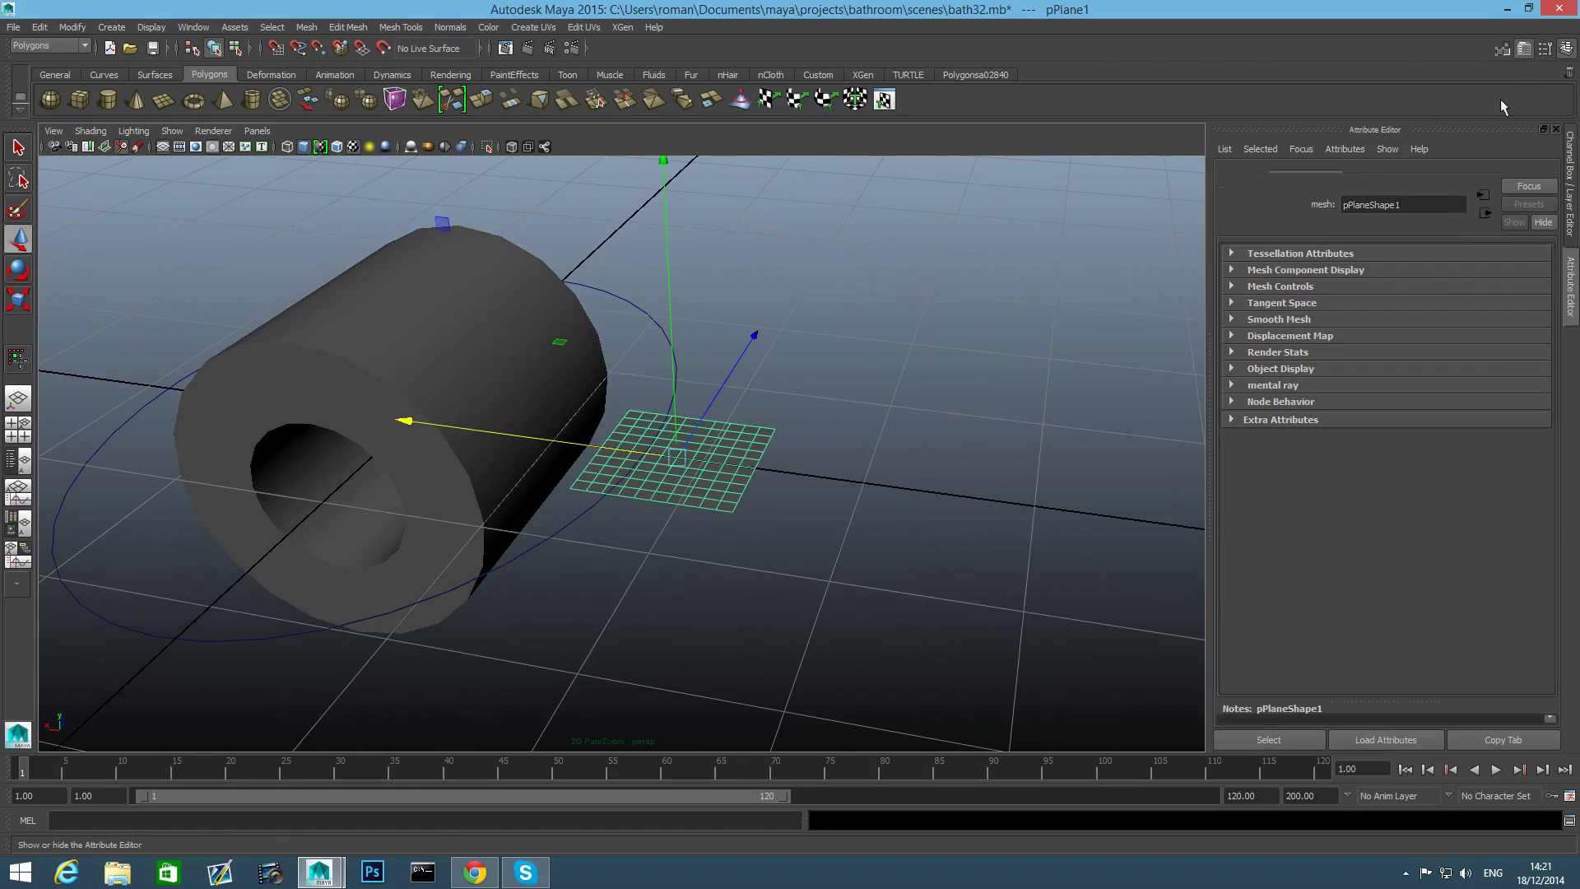
{"action": "left_click", "coordinate": [1382, 179]}
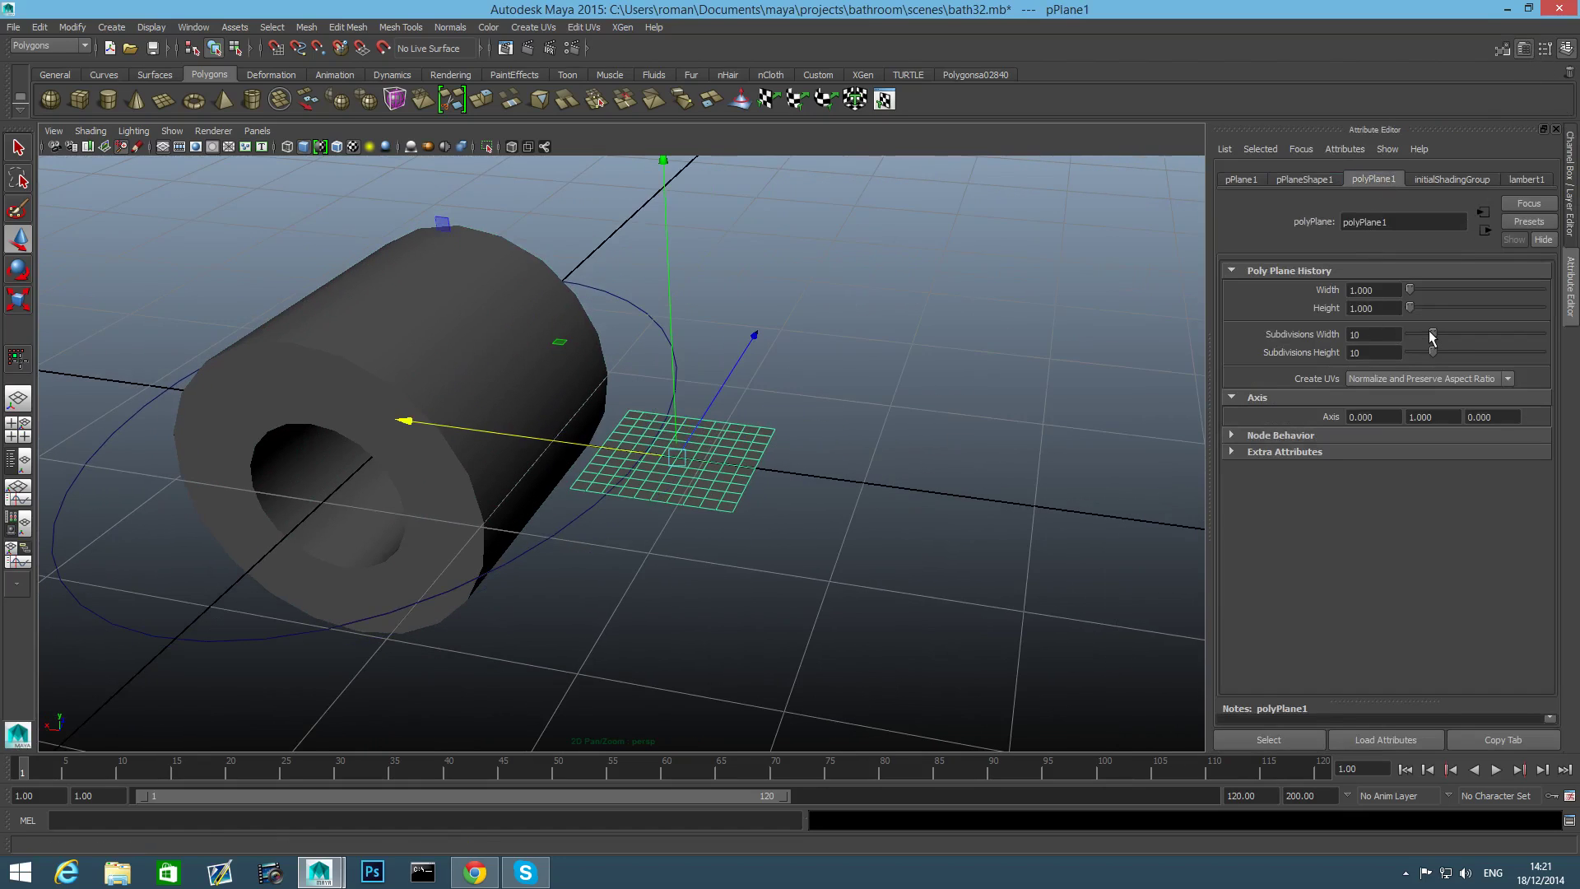
{"action": "left_click_drag", "start_coordinate": [1432, 334], "coordinate": [1409, 352]}
{"action": "key", "text": "F8"}
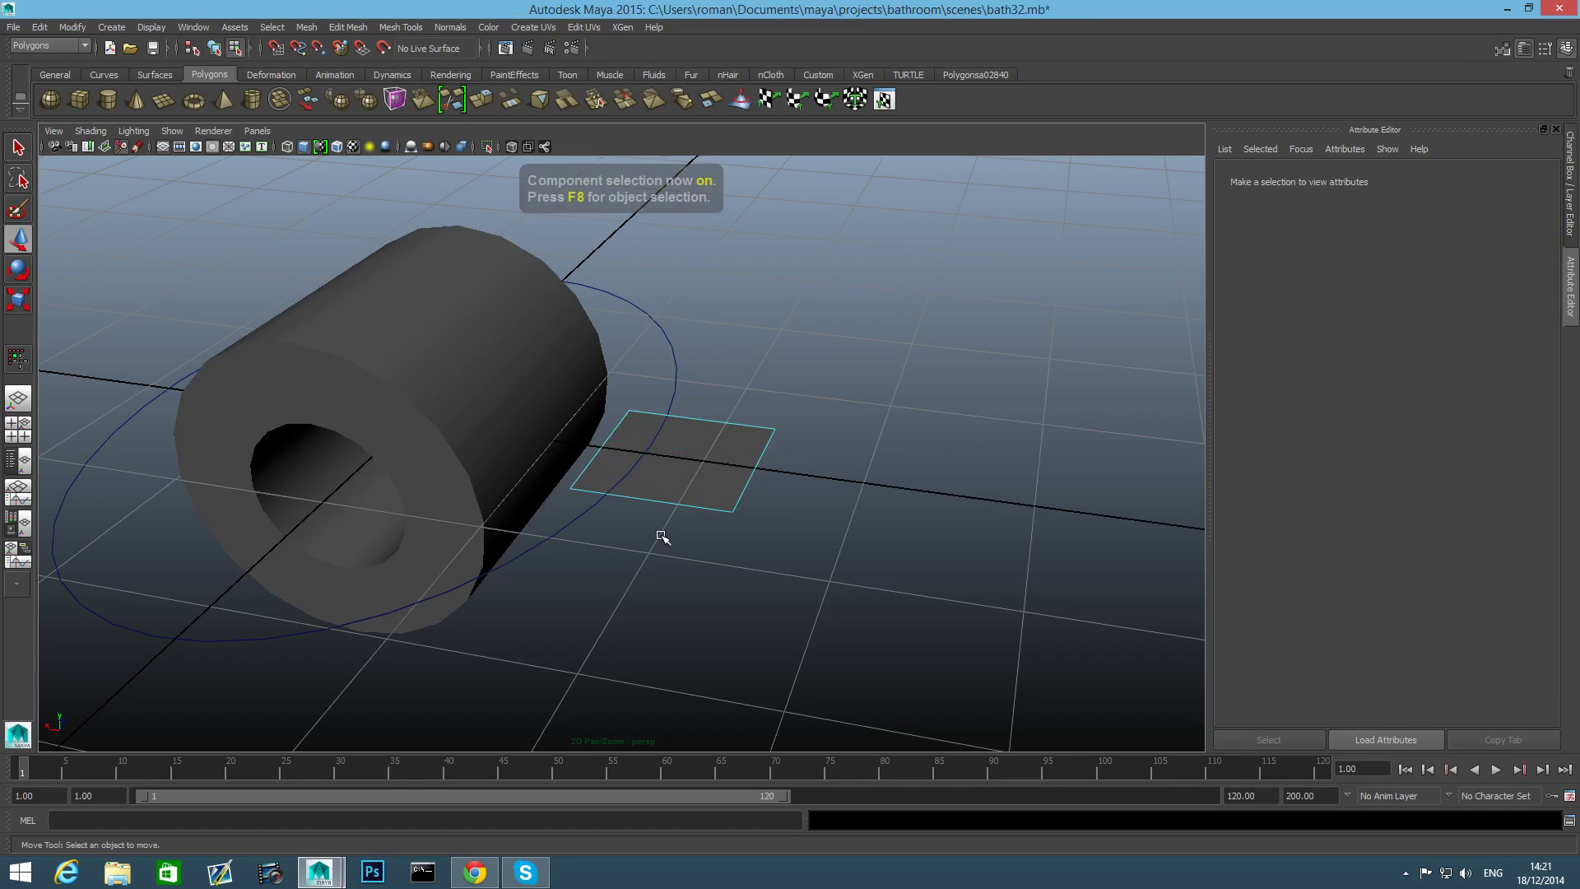
{"action": "key", "text": "F8"}
Scale the plane up to about the pipe's length and rotate it to stand upright, parallel to the pipe's axis.
{"action": "left_click_drag", "start_coordinate": [704, 495], "coordinate": [547, 529], "text": "alt"}
{"action": "key", "text": "r"}
{"action": "left_click_drag", "start_coordinate": [705, 390], "coordinate": [801, 416]}
{"action": "left_click_drag", "start_coordinate": [631, 410], "coordinate": [713, 427], "text": "alt"}
{"action": "key", "text": "e"}
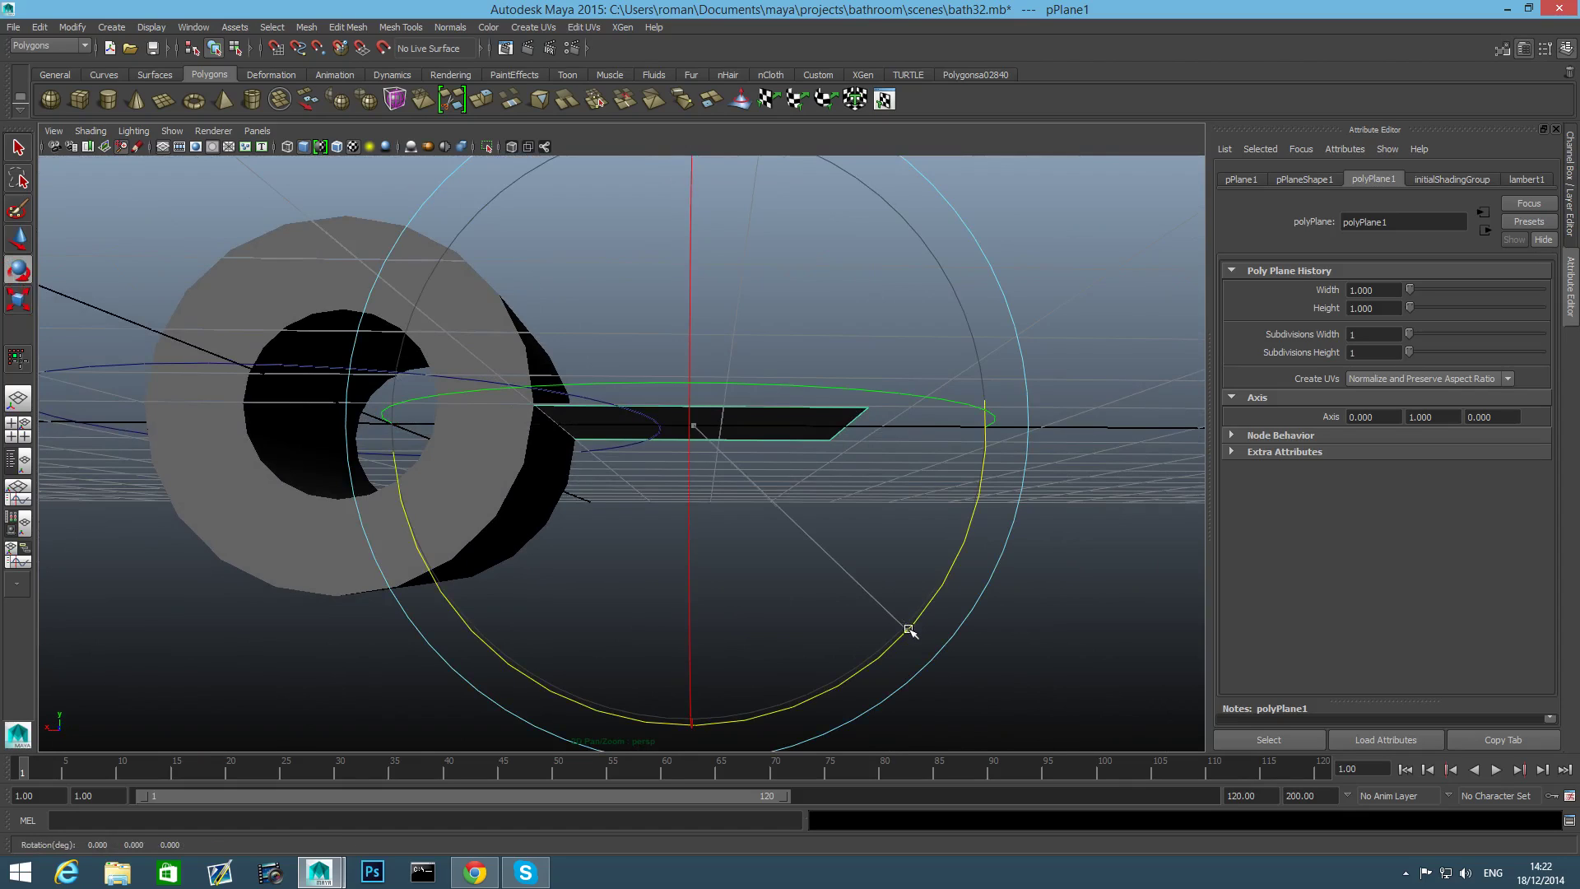
{"action": "left_click_drag", "start_coordinate": [909, 628], "coordinate": [822, 680]}
Move the upright plane against the pipe's outer side and lower it so it hangs from the pipe's mid-height.
{"action": "key", "text": "w"}
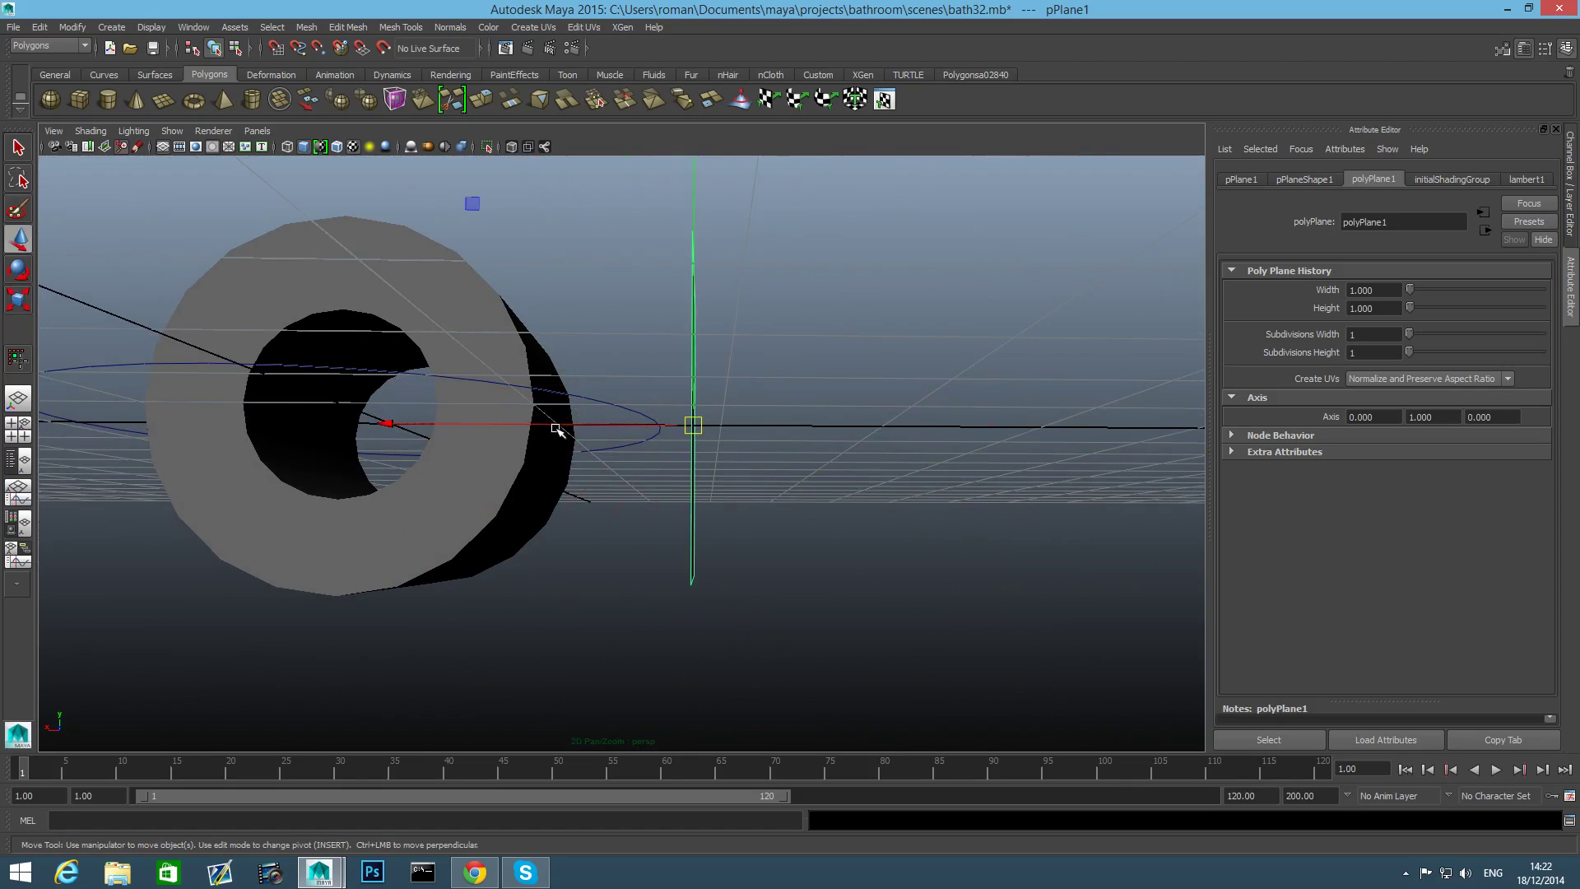
{"action": "left_click_drag", "start_coordinate": [562, 423], "coordinate": [383, 454]}
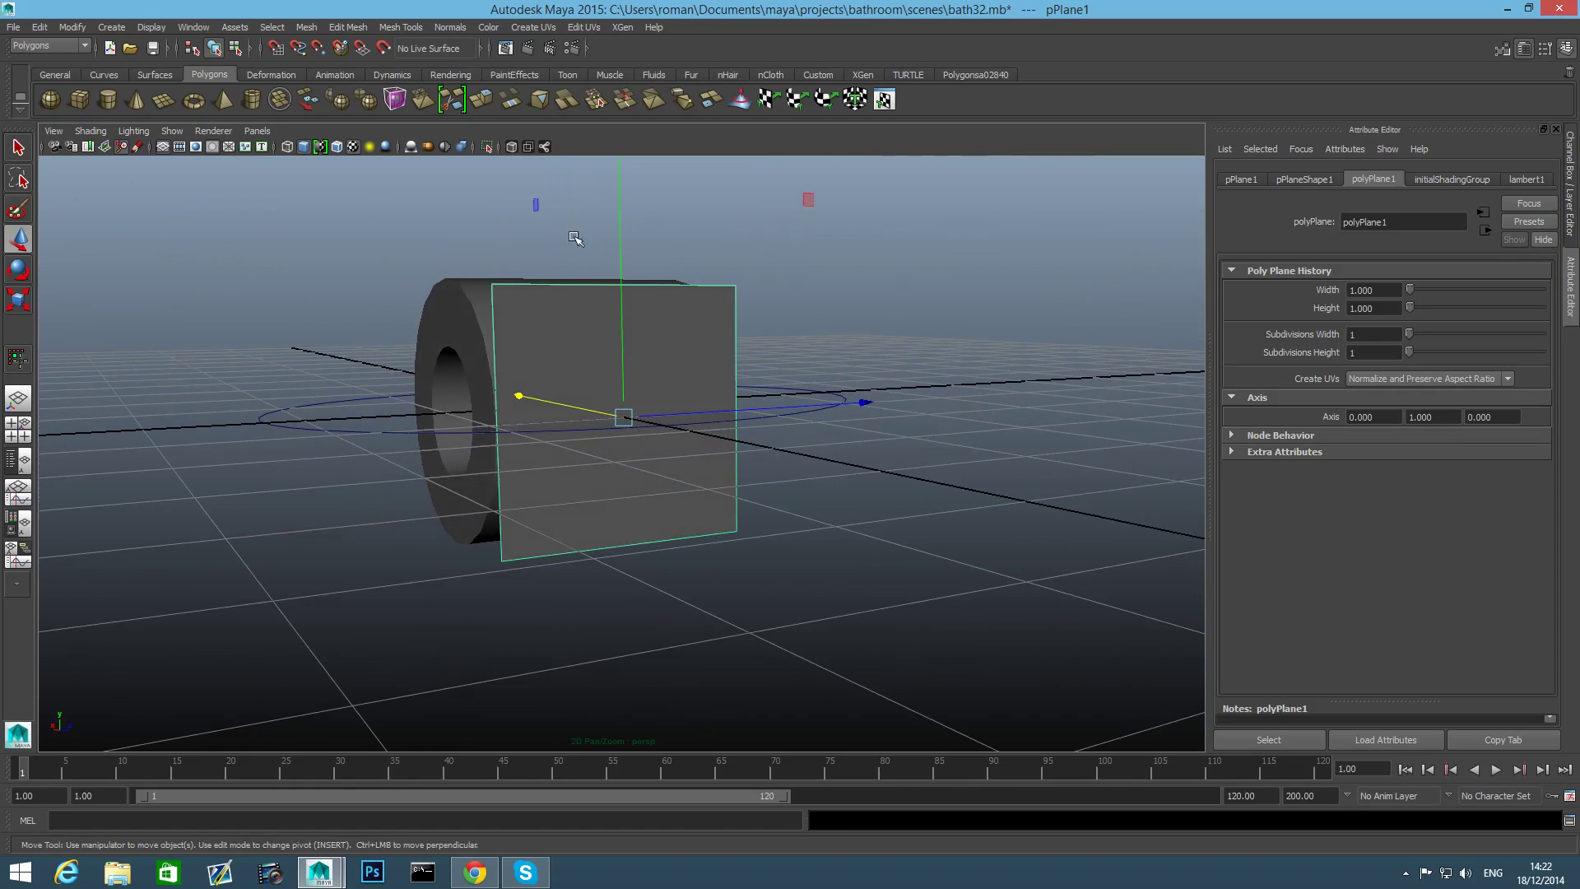
{"action": "left_click_drag", "start_coordinate": [622, 199], "coordinate": [747, 366]}
{"action": "middle_click_drag", "start_coordinate": [628, 423], "coordinate": [752, 401], "text": "alt"}
{"action": "left_click_drag", "start_coordinate": [752, 400], "coordinate": [779, 441], "text": "alt"}
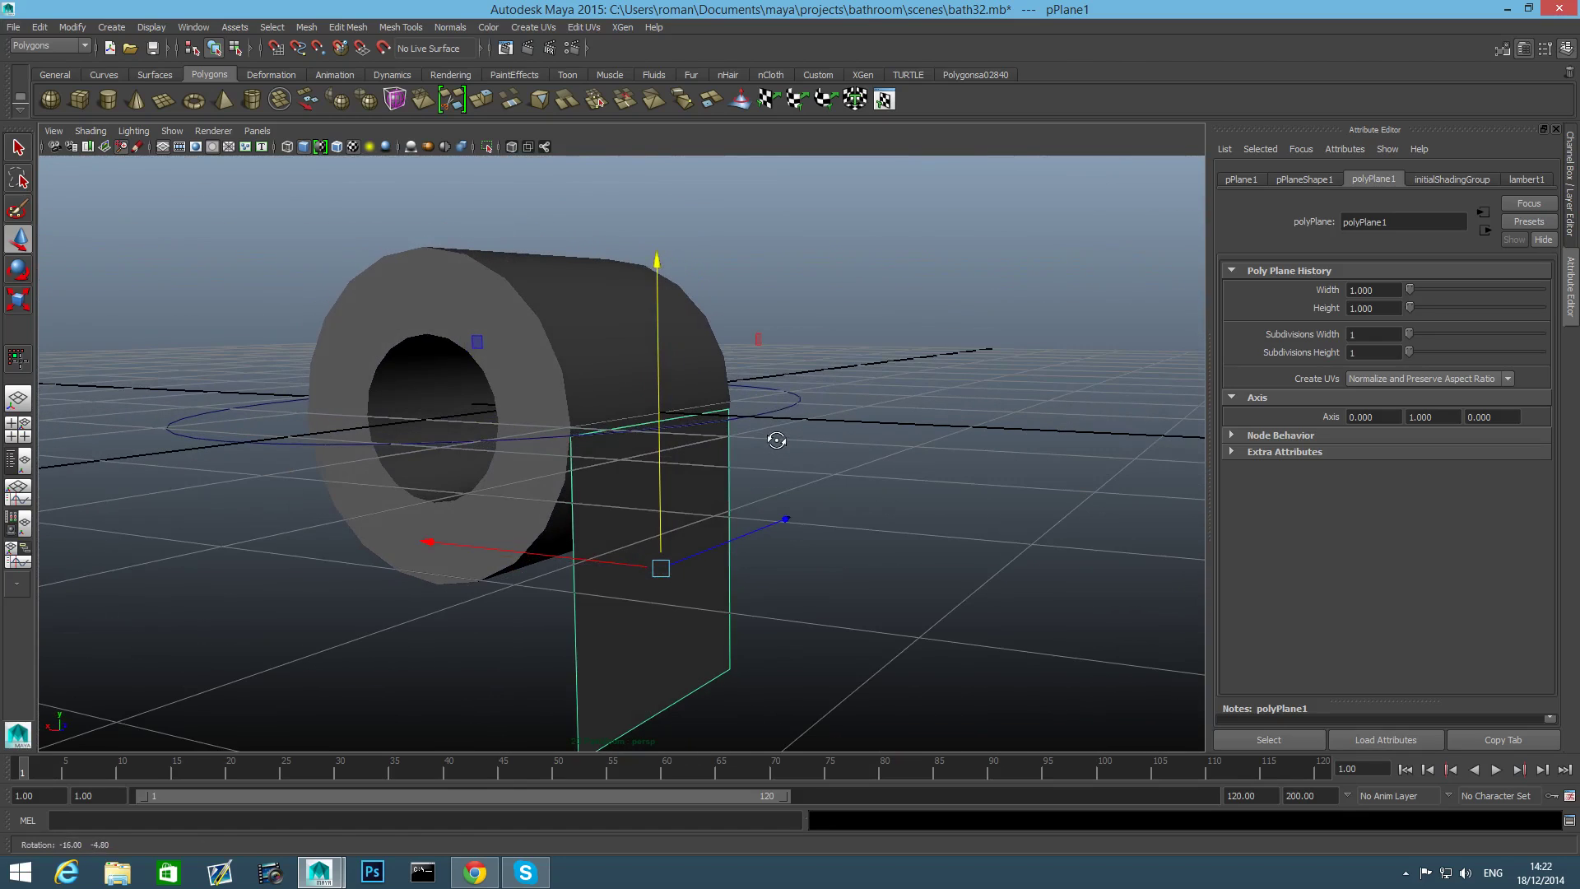
Select the pipe and examine its subdivision settings.
{"action": "left_click", "coordinate": [596, 354]}
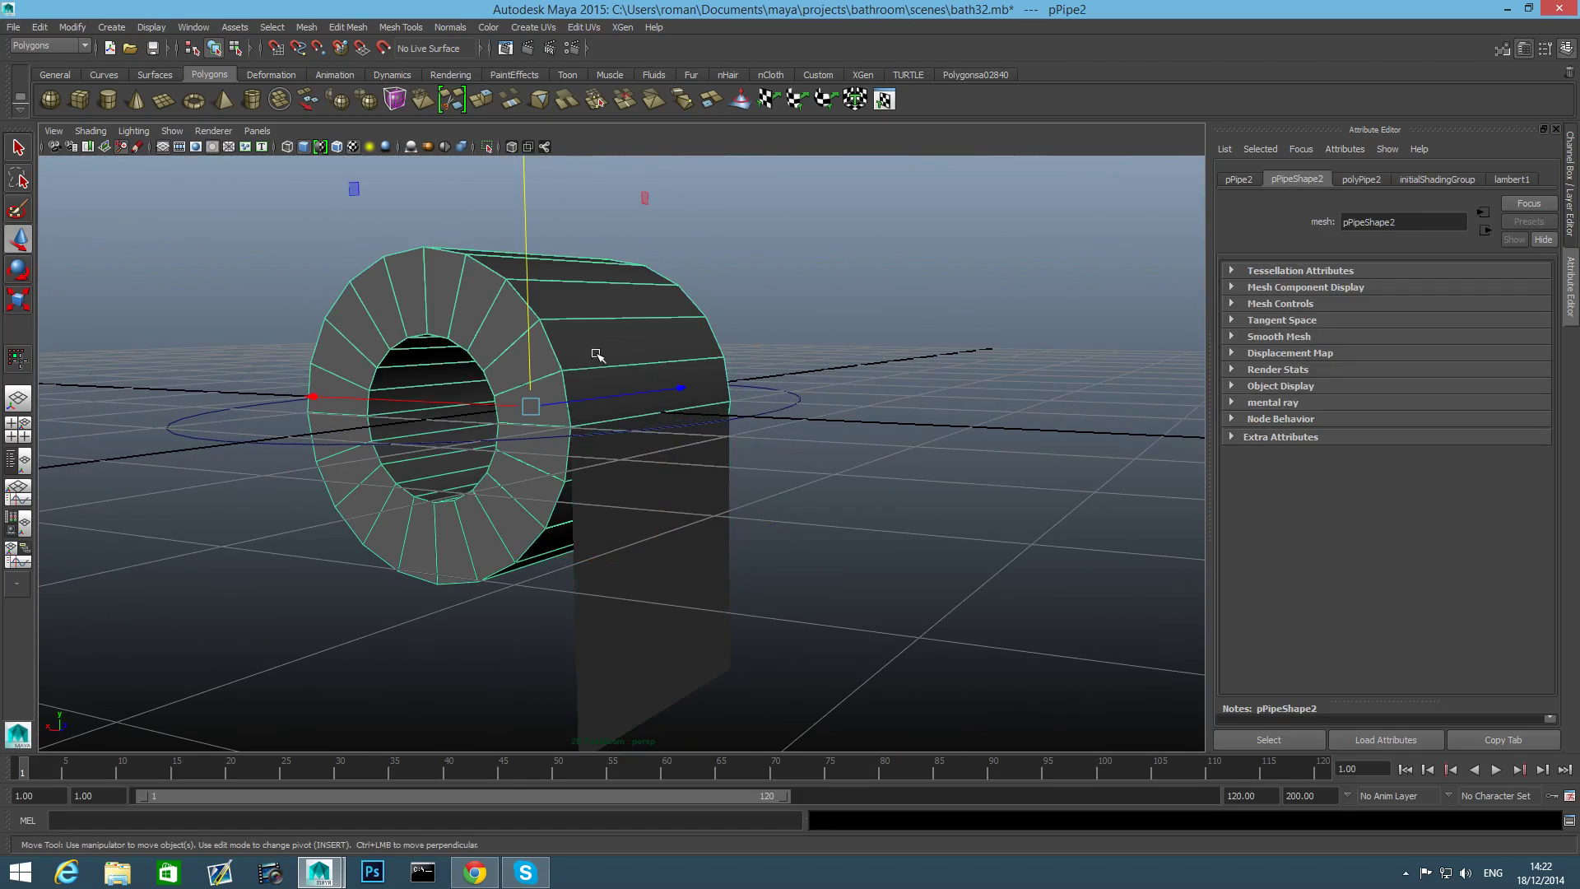
{"action": "left_click", "coordinate": [1360, 180]}
{"action": "mouse_move", "coordinate": [1449, 344]}
{"action": "left_mouse_down"}
{"action": "mouse_move", "coordinate": [1428, 352]}
{"action": "mouse_move", "coordinate": [1478, 364]}
{"action": "mouse_move", "coordinate": [1426, 364]}
{"action": "mouse_move", "coordinate": [1456, 366]}
{"action": "left_mouse_up"}
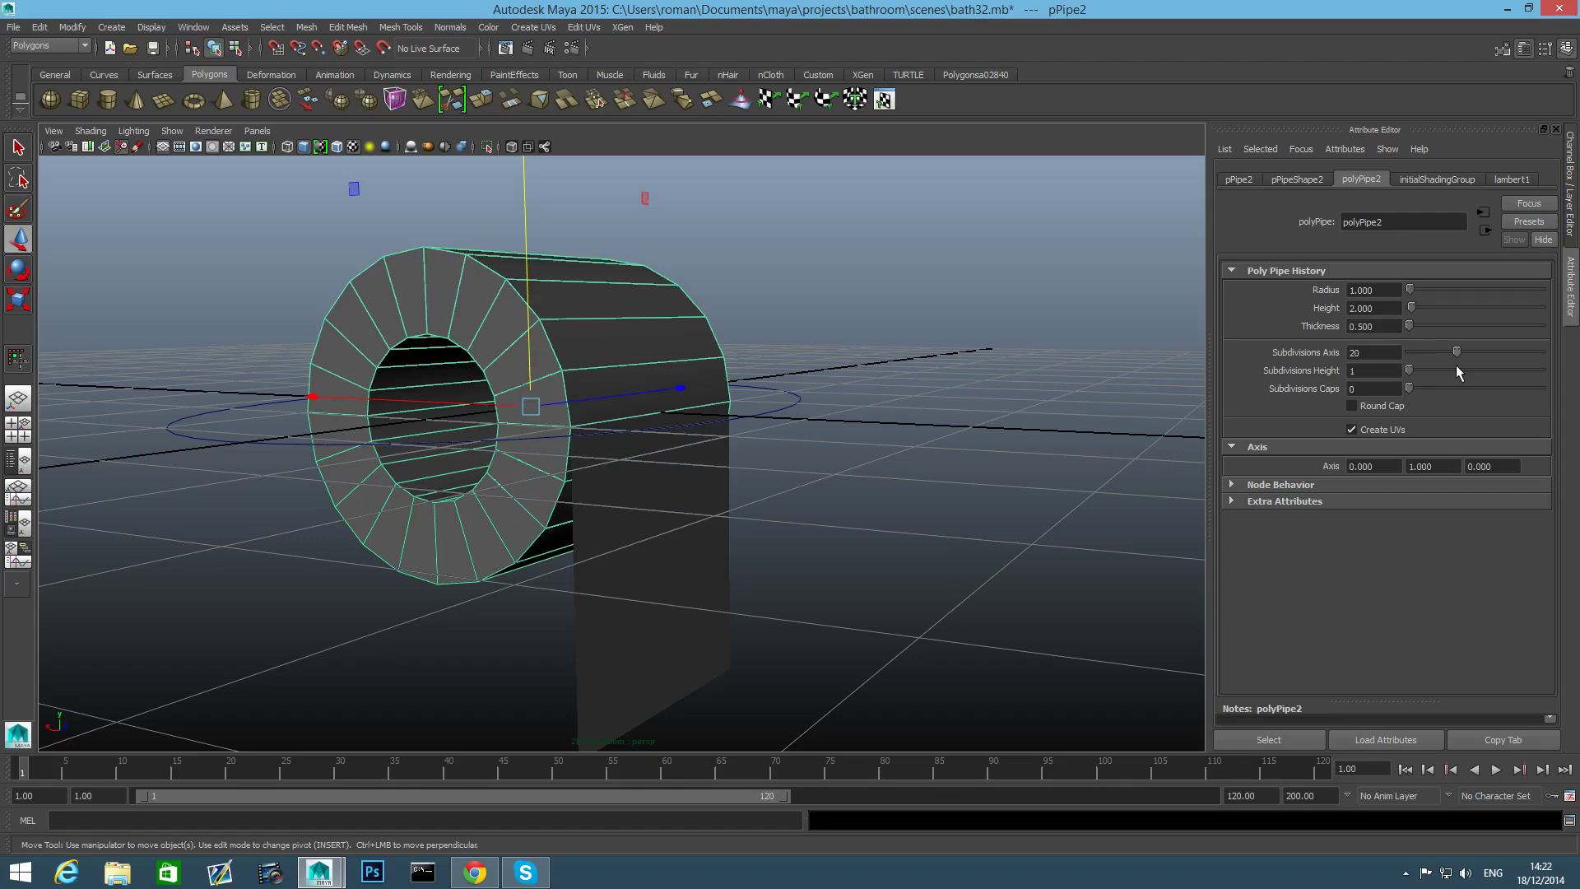
Insert supporting edge loops close to the inner and outer rims at one end of the pipe.
{"action": "mouse_move", "coordinate": [564, 358]}
{"action": "left_mouse_down", "text": "alt"}
{"action": "mouse_move", "coordinate": [617, 363]}
{"action": "mouse_move", "coordinate": [522, 373]}
{"action": "mouse_move", "coordinate": [572, 337]}
{"action": "left_mouse_up", "text": "alt"}
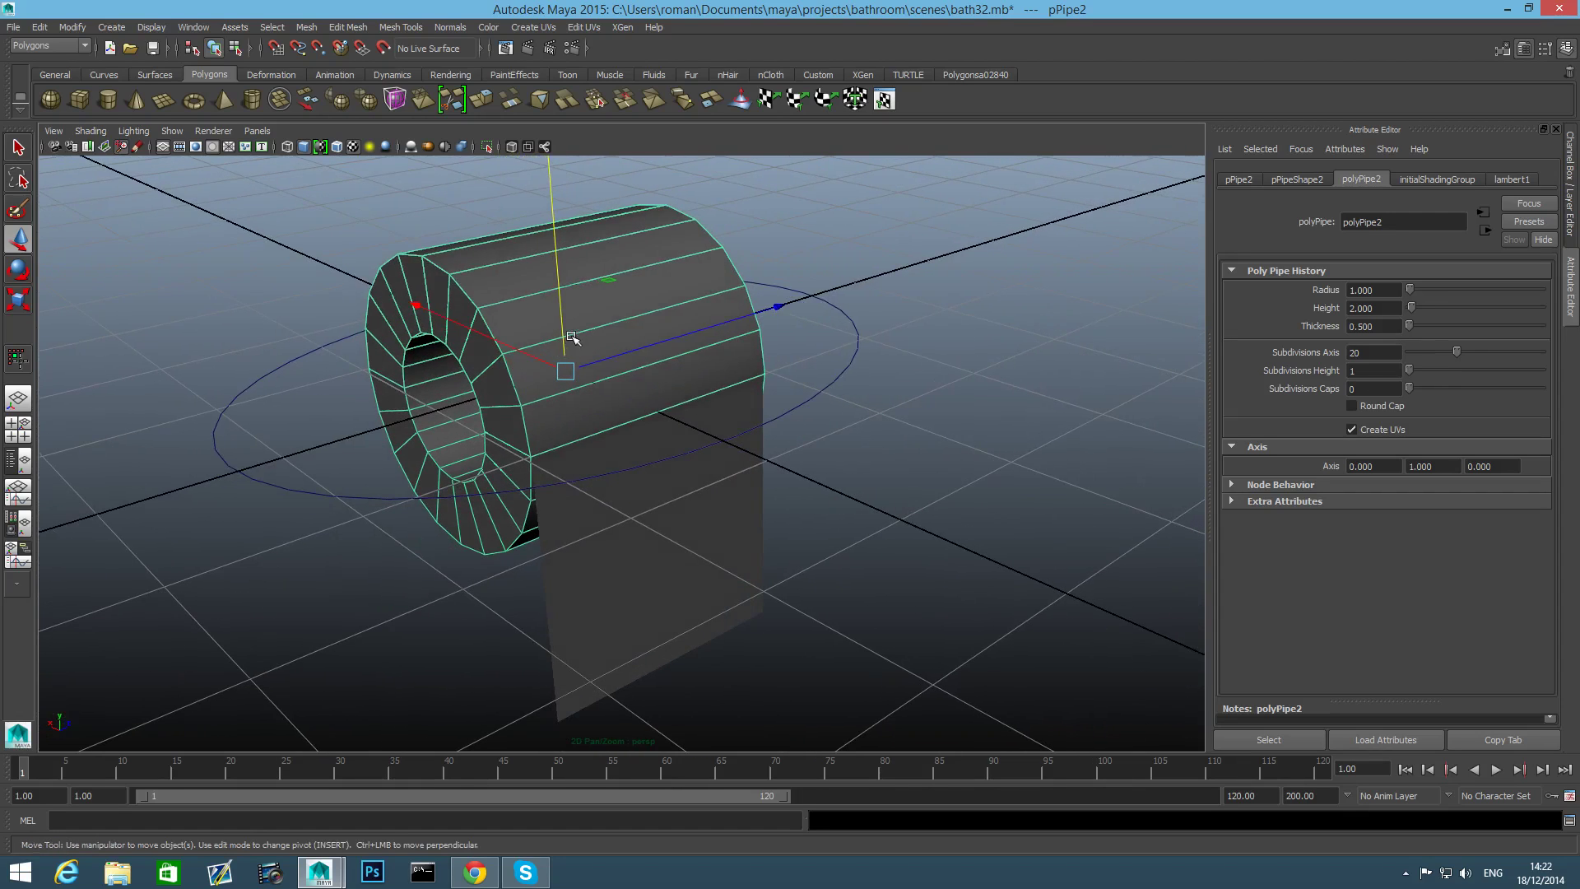
{"action": "right_click_drag", "start_coordinate": [516, 248], "coordinate": [467, 266], "text": "shift"}
{"action": "left_click_drag", "start_coordinate": [462, 330], "coordinate": [503, 332], "text": "alt"}
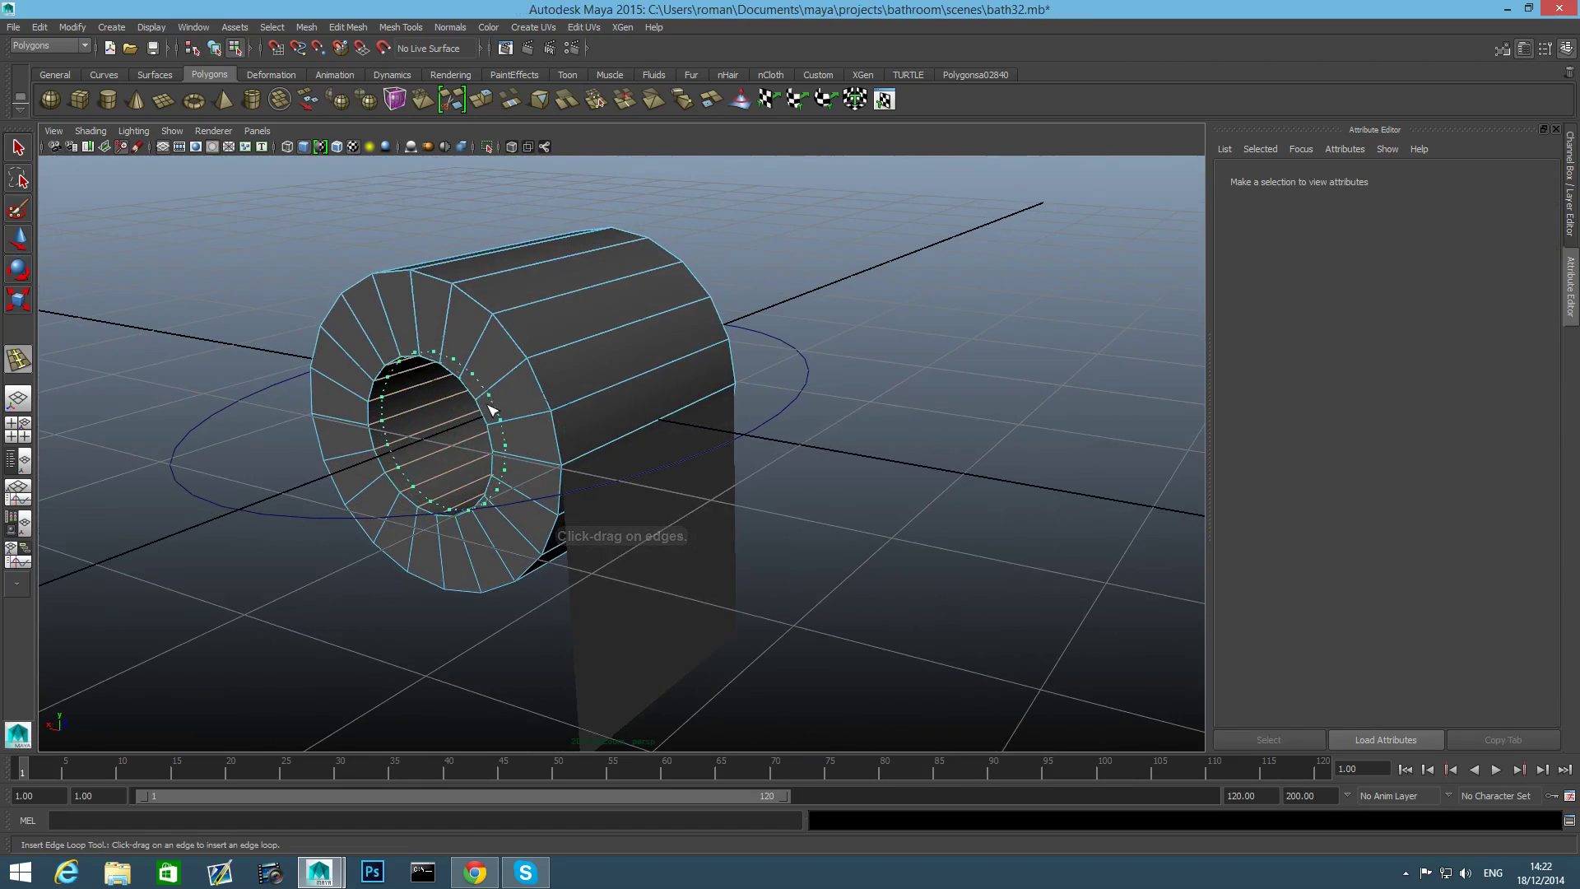
{"action": "left_click_drag", "start_coordinate": [477, 410], "coordinate": [481, 412]}
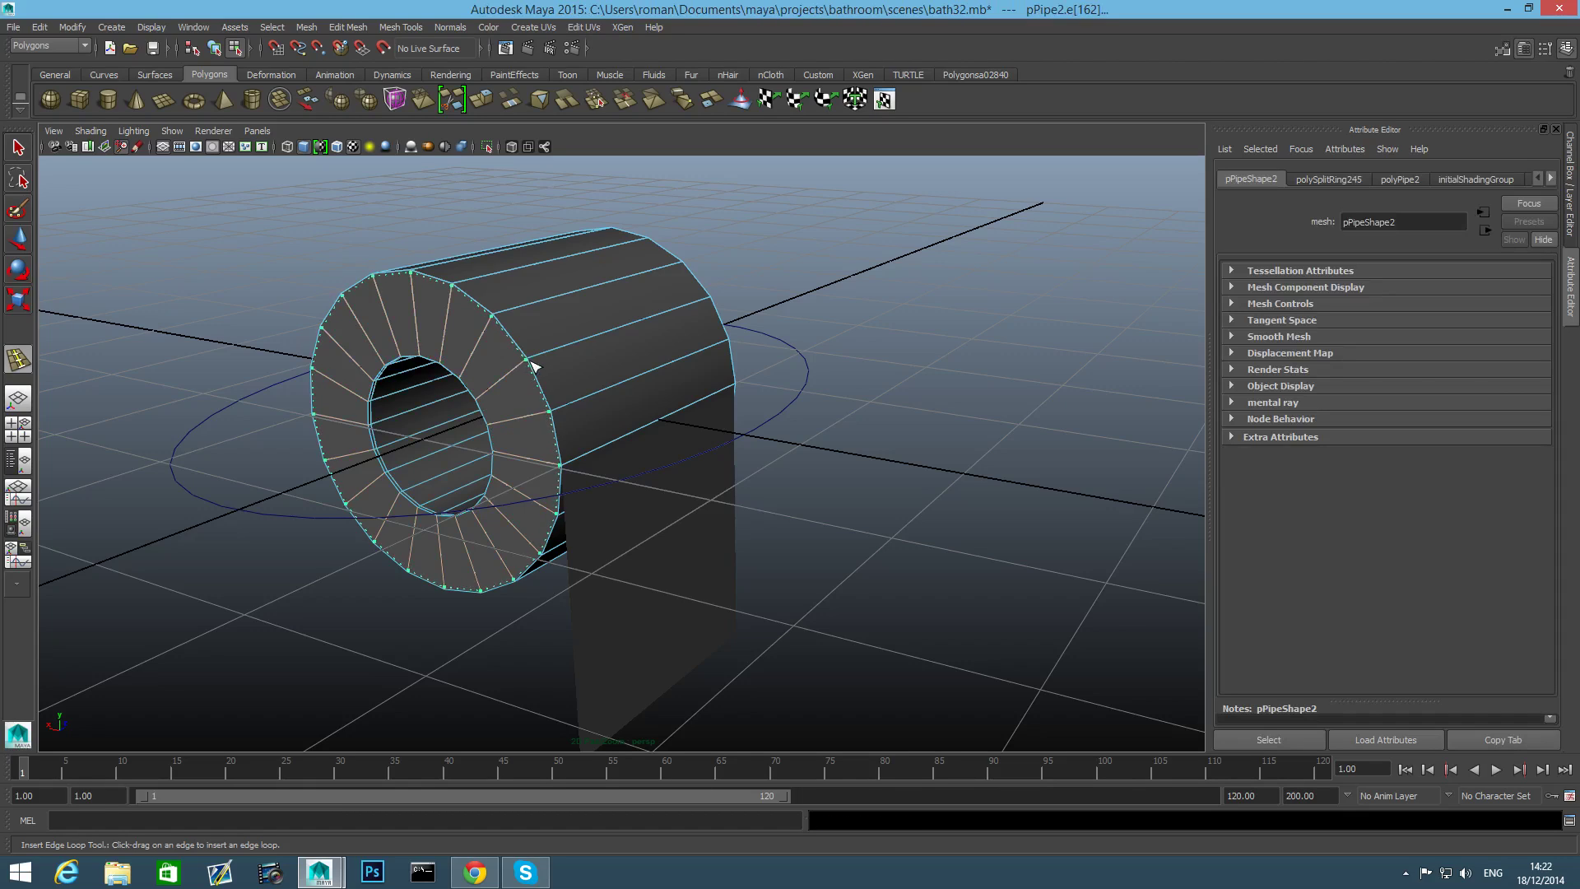
{"action": "left_click_drag", "start_coordinate": [533, 366], "coordinate": [505, 380]}
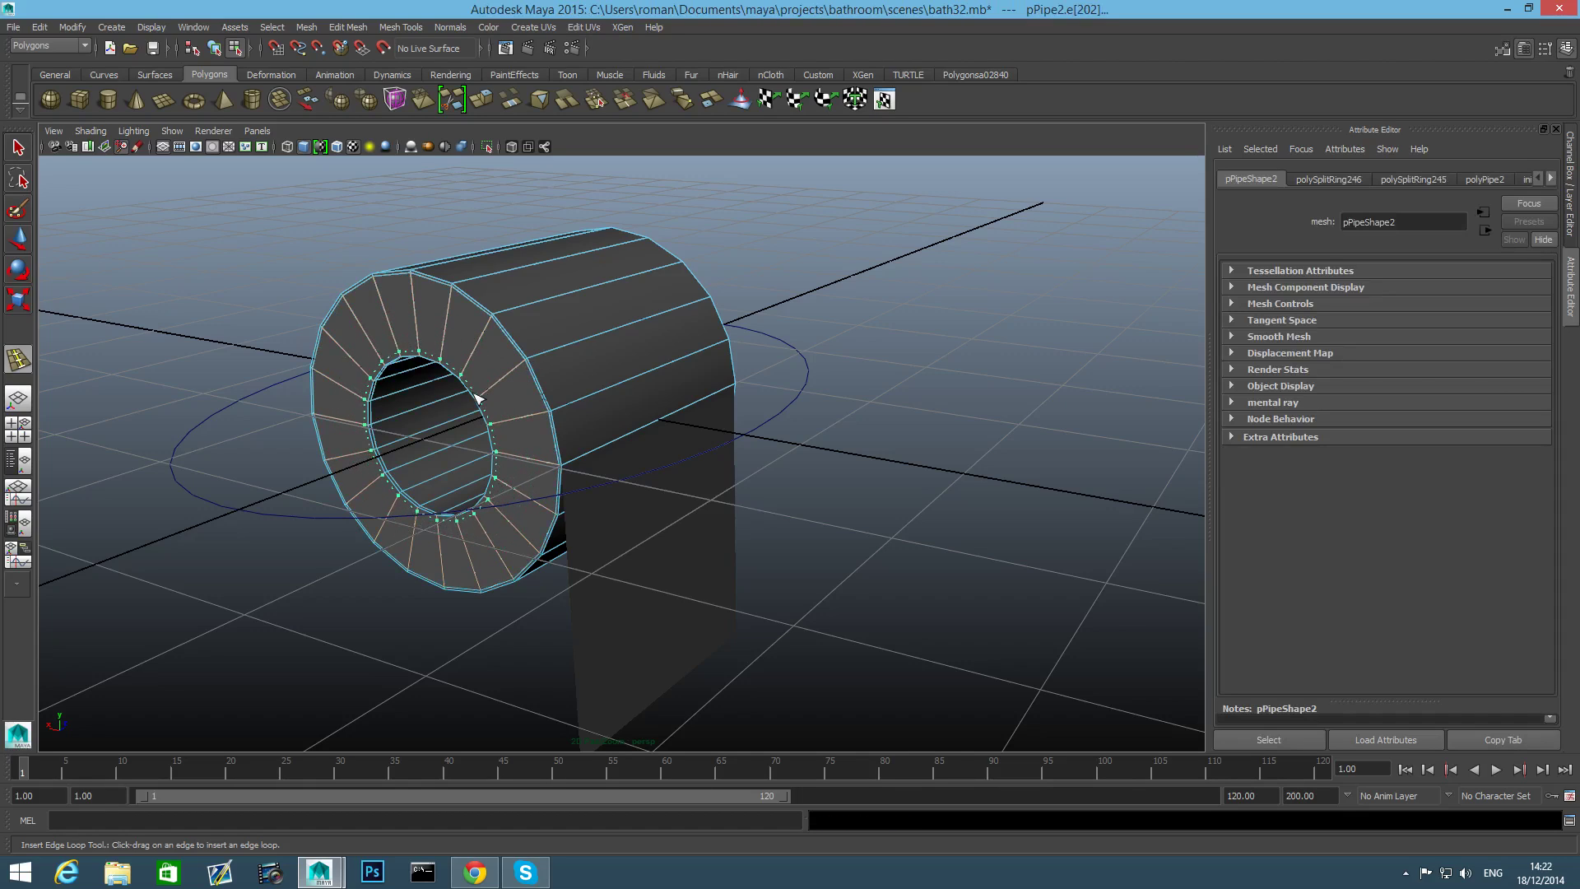
{"action": "left_click_drag", "start_coordinate": [475, 398], "coordinate": [533, 365]}
Insert matching edge loops along the rims of the pipe's opposite end and preview the pipe smoothed in object mode.
{"action": "left_click_drag", "start_coordinate": [731, 317], "coordinate": [458, 323]}
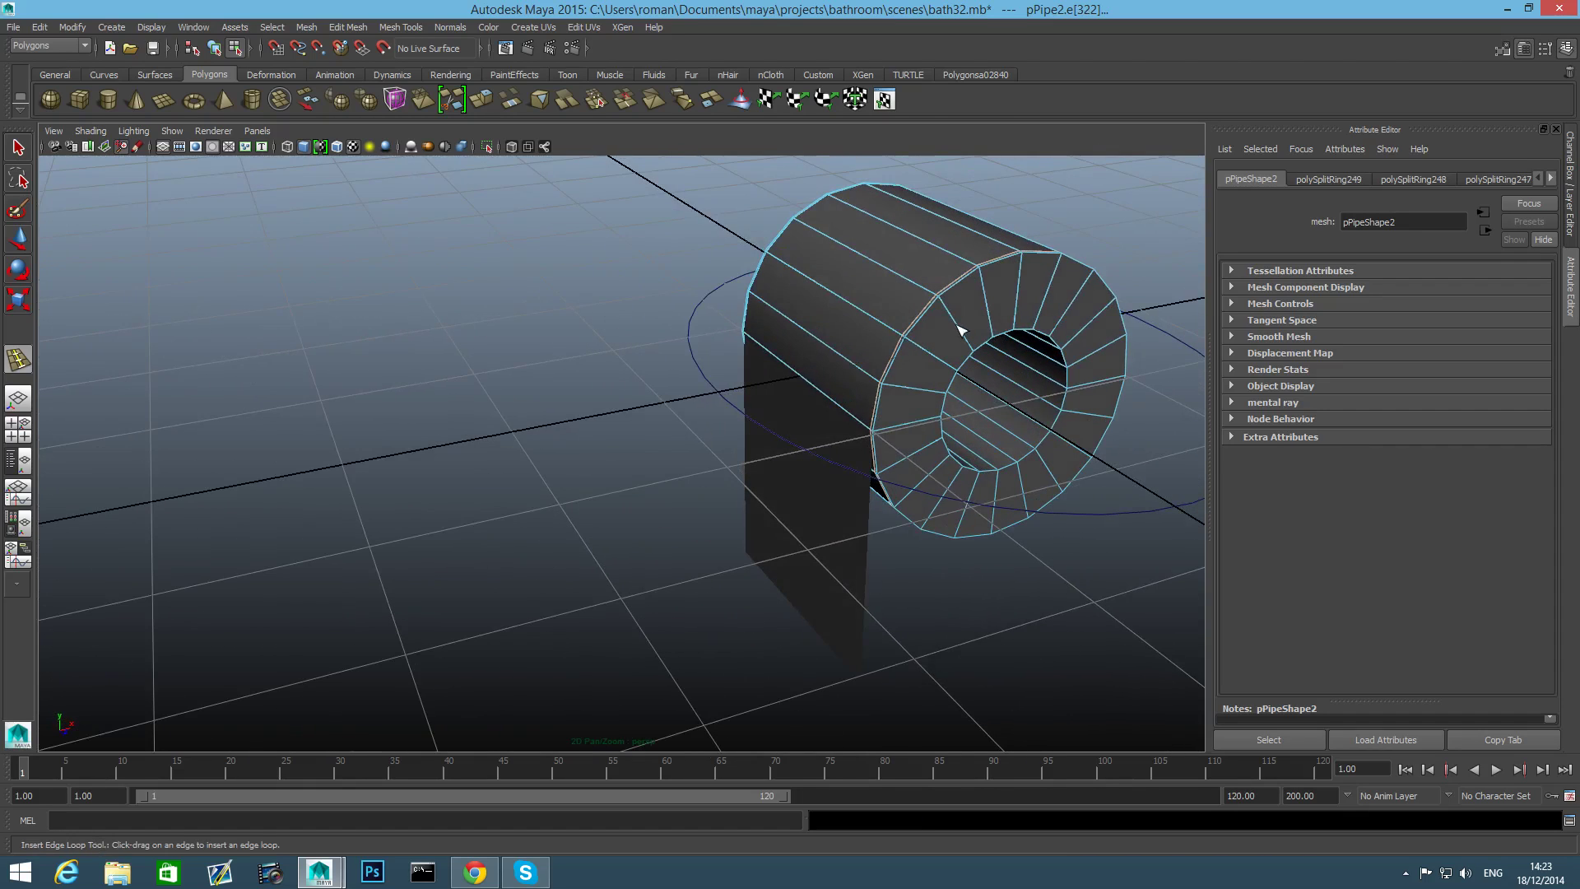
{"action": "left_click_drag", "start_coordinate": [977, 354], "coordinate": [978, 354]}
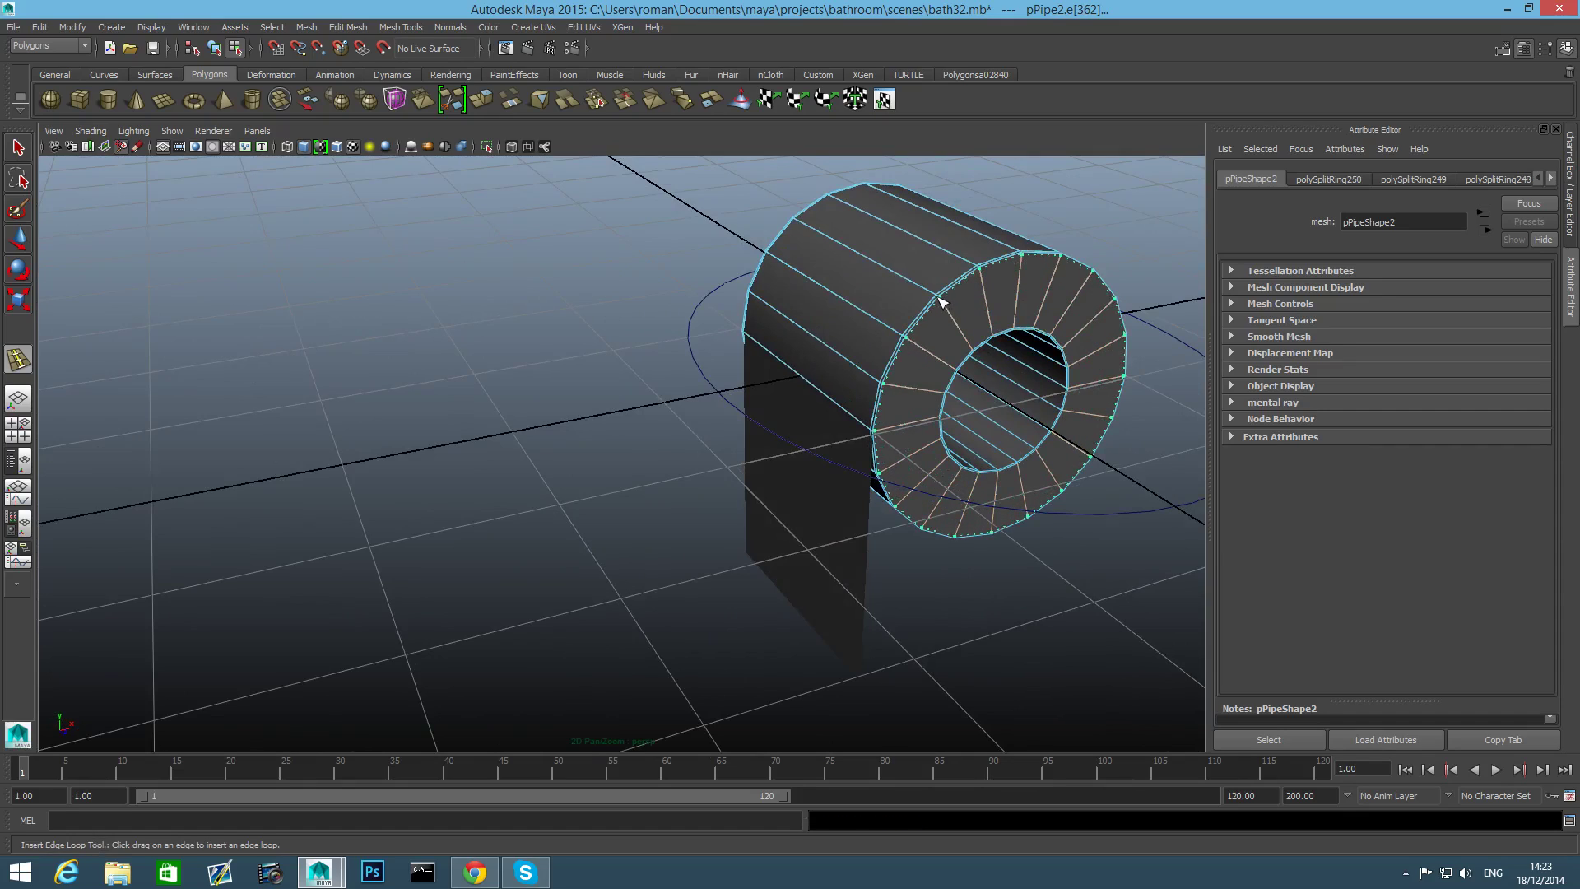
{"action": "left_click_drag", "start_coordinate": [940, 302], "coordinate": [940, 302]}
{"action": "left_click_drag", "start_coordinate": [1034, 427], "coordinate": [1051, 435]}
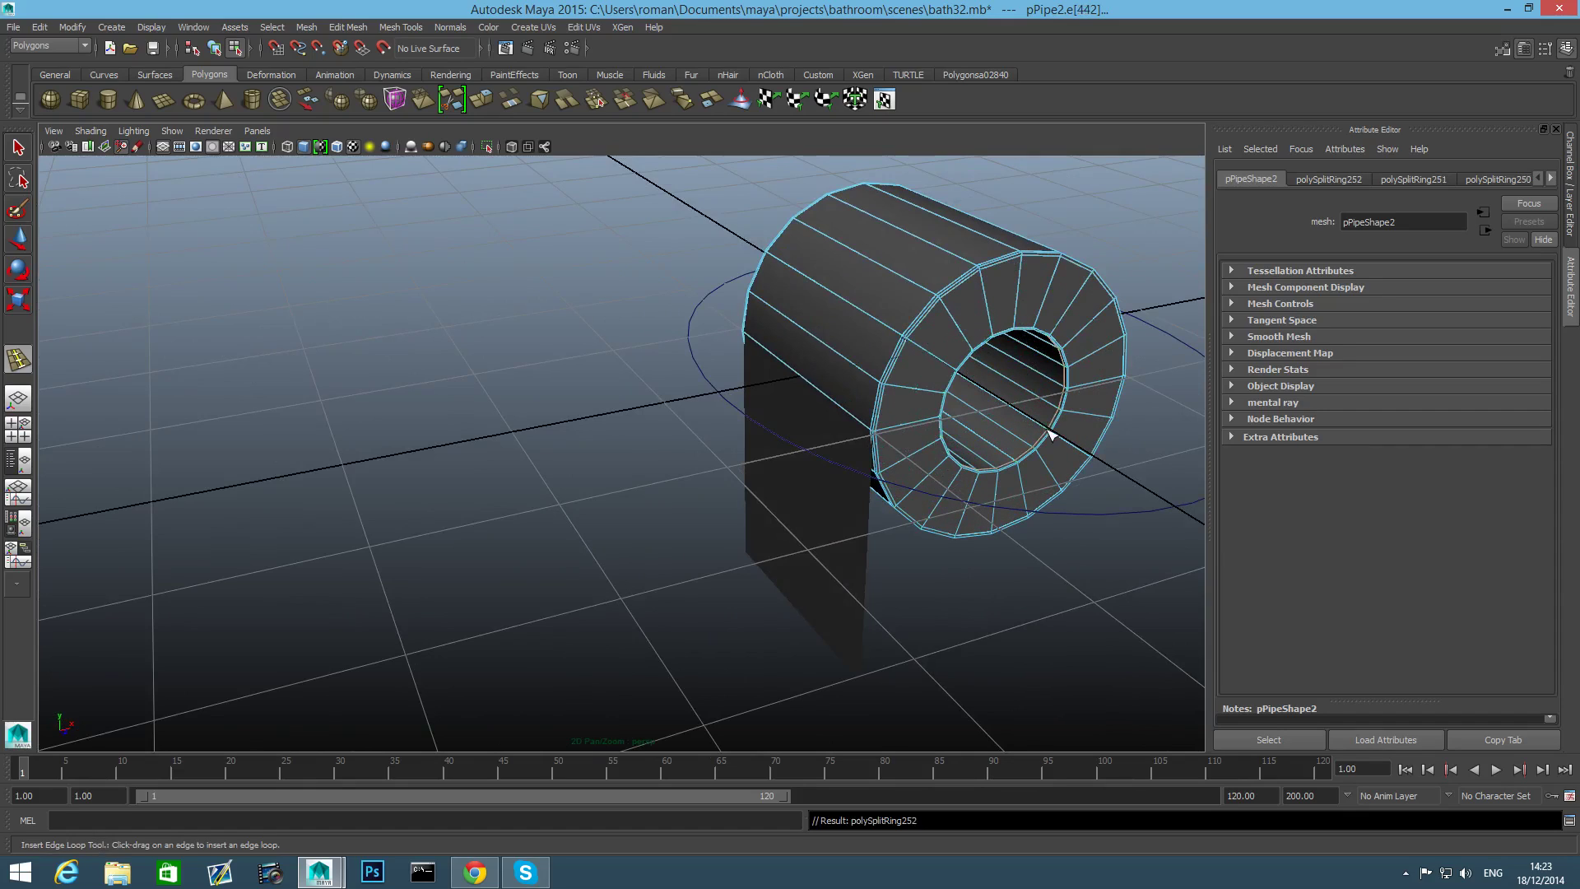
{"action": "key", "text": "3"}
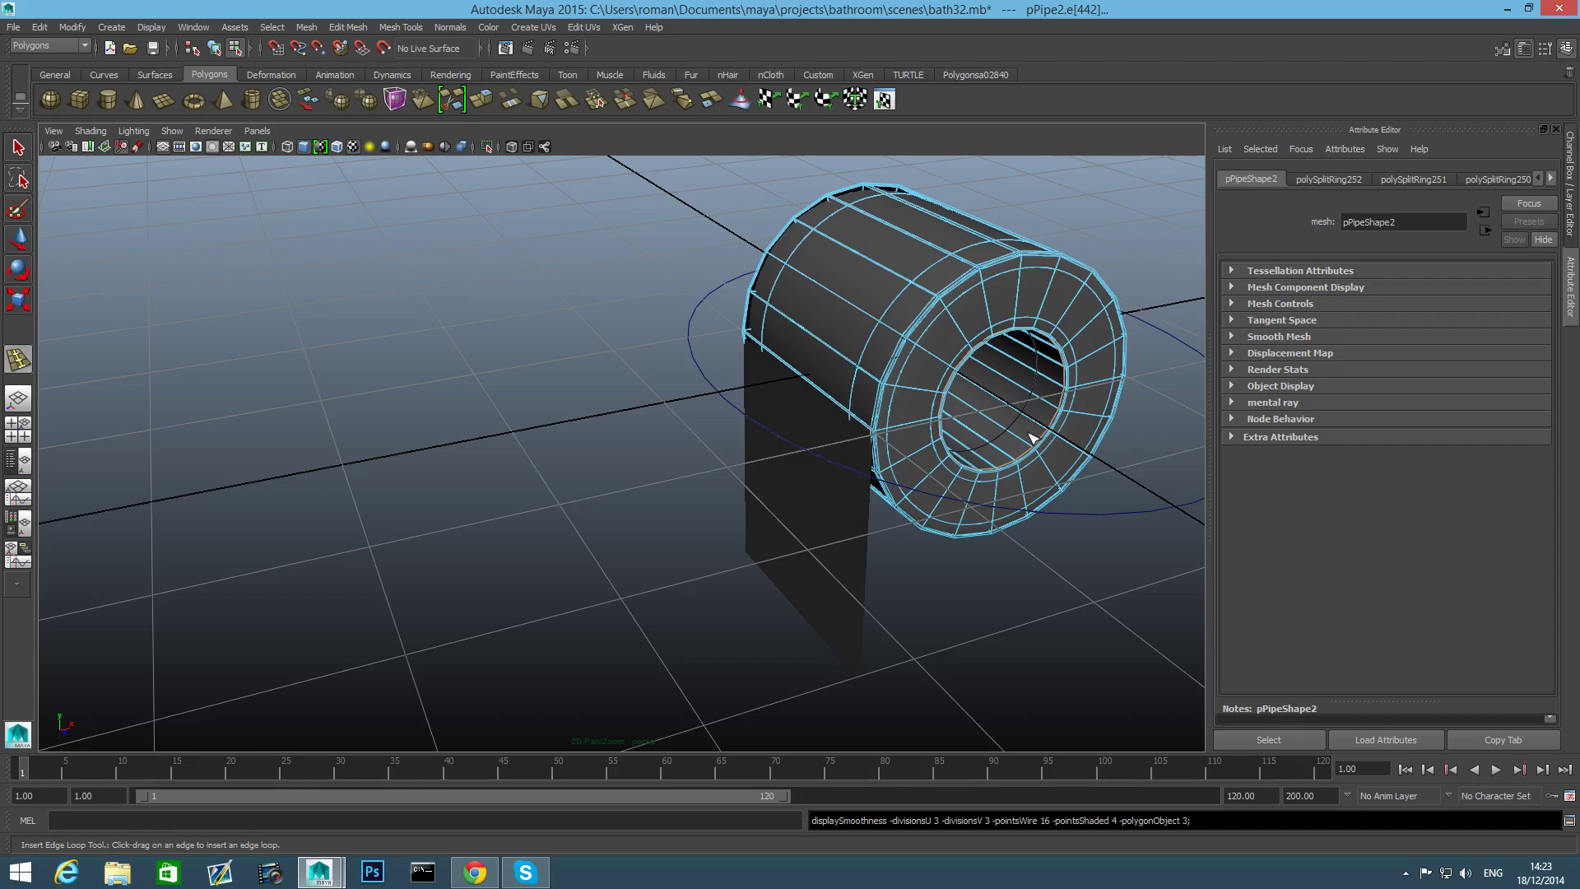
{"action": "key", "text": "F8"}
{"action": "left_click_drag", "start_coordinate": [743, 466], "coordinate": [828, 483], "text": "alt"}
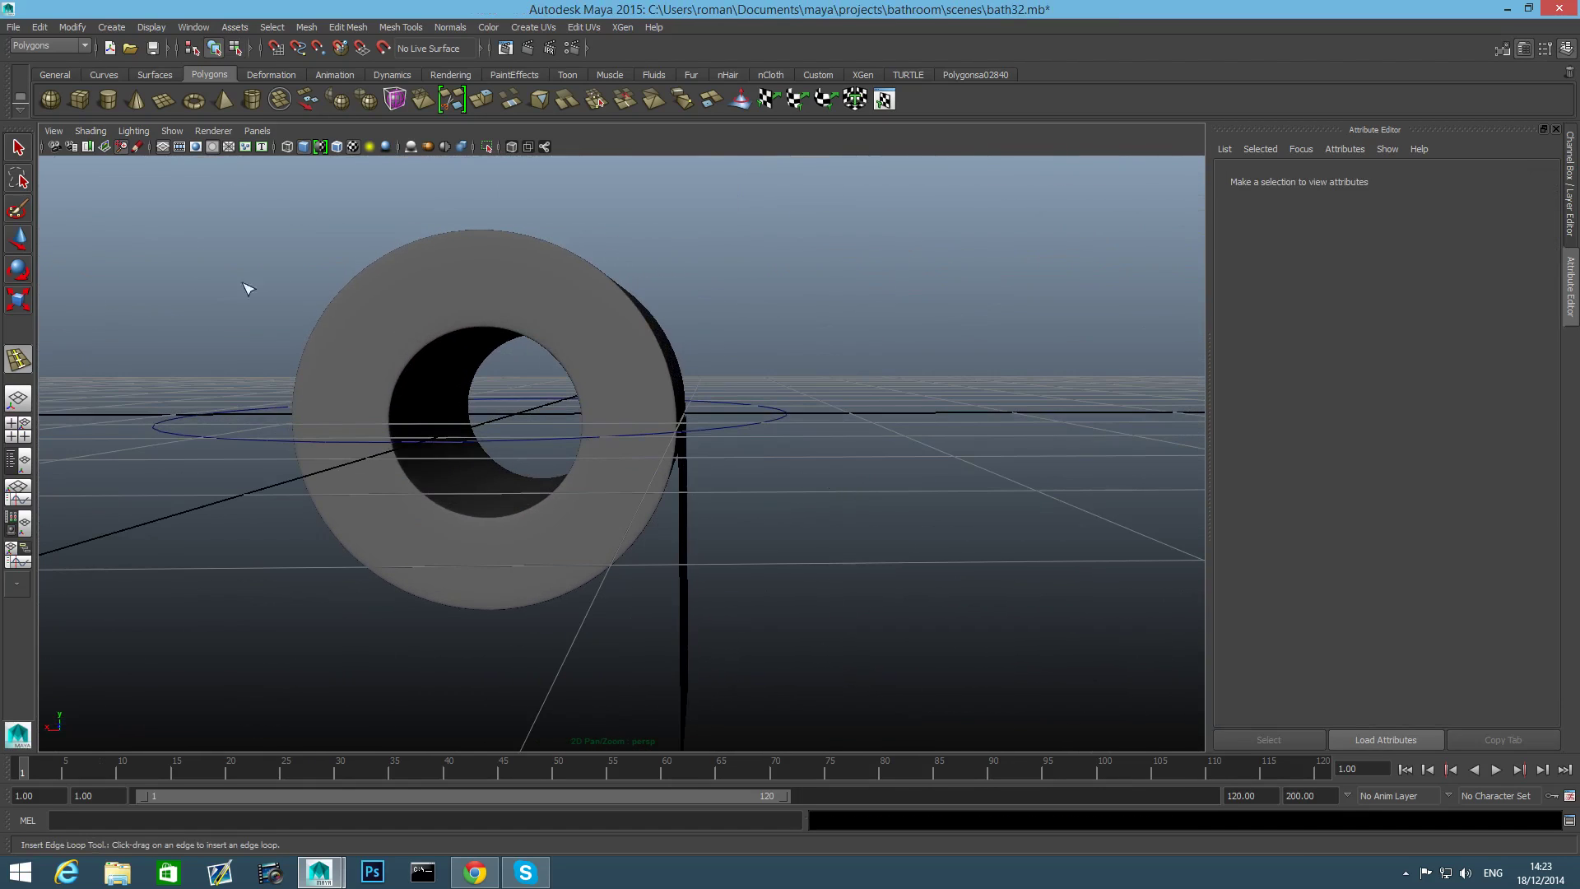
Examine the hanging plane against the pipe and the faces inside the pipe's hole from several angles.
{"action": "left_click", "coordinate": [18, 148]}
{"action": "left_click", "coordinate": [682, 580]}
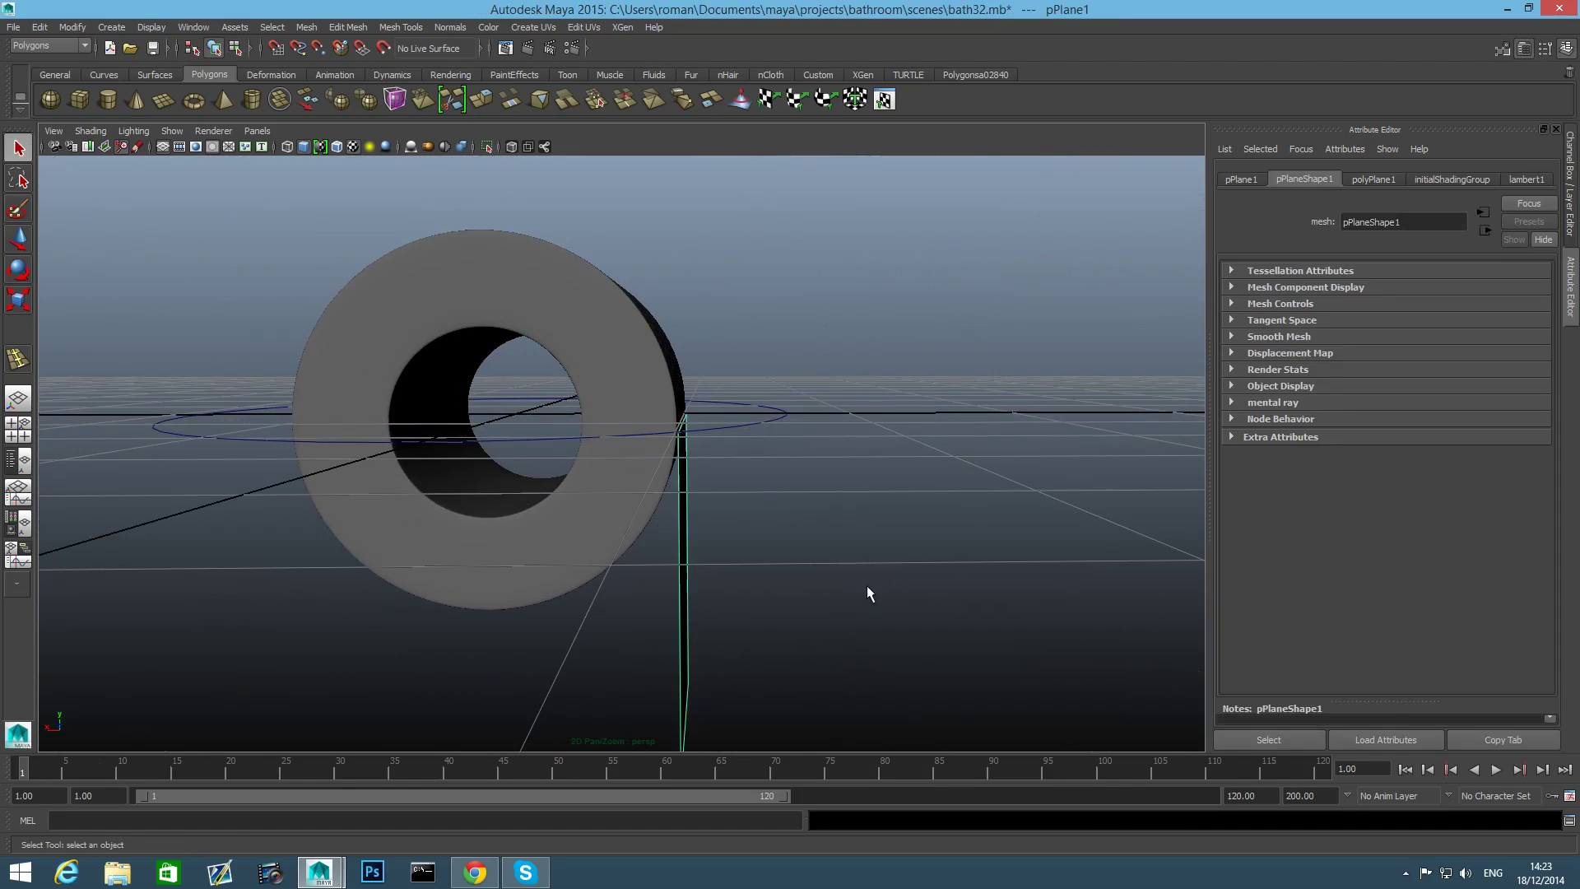
{"action": "left_click_drag", "start_coordinate": [867, 593], "coordinate": [833, 599], "text": "alt"}
{"action": "key", "text": "w"}
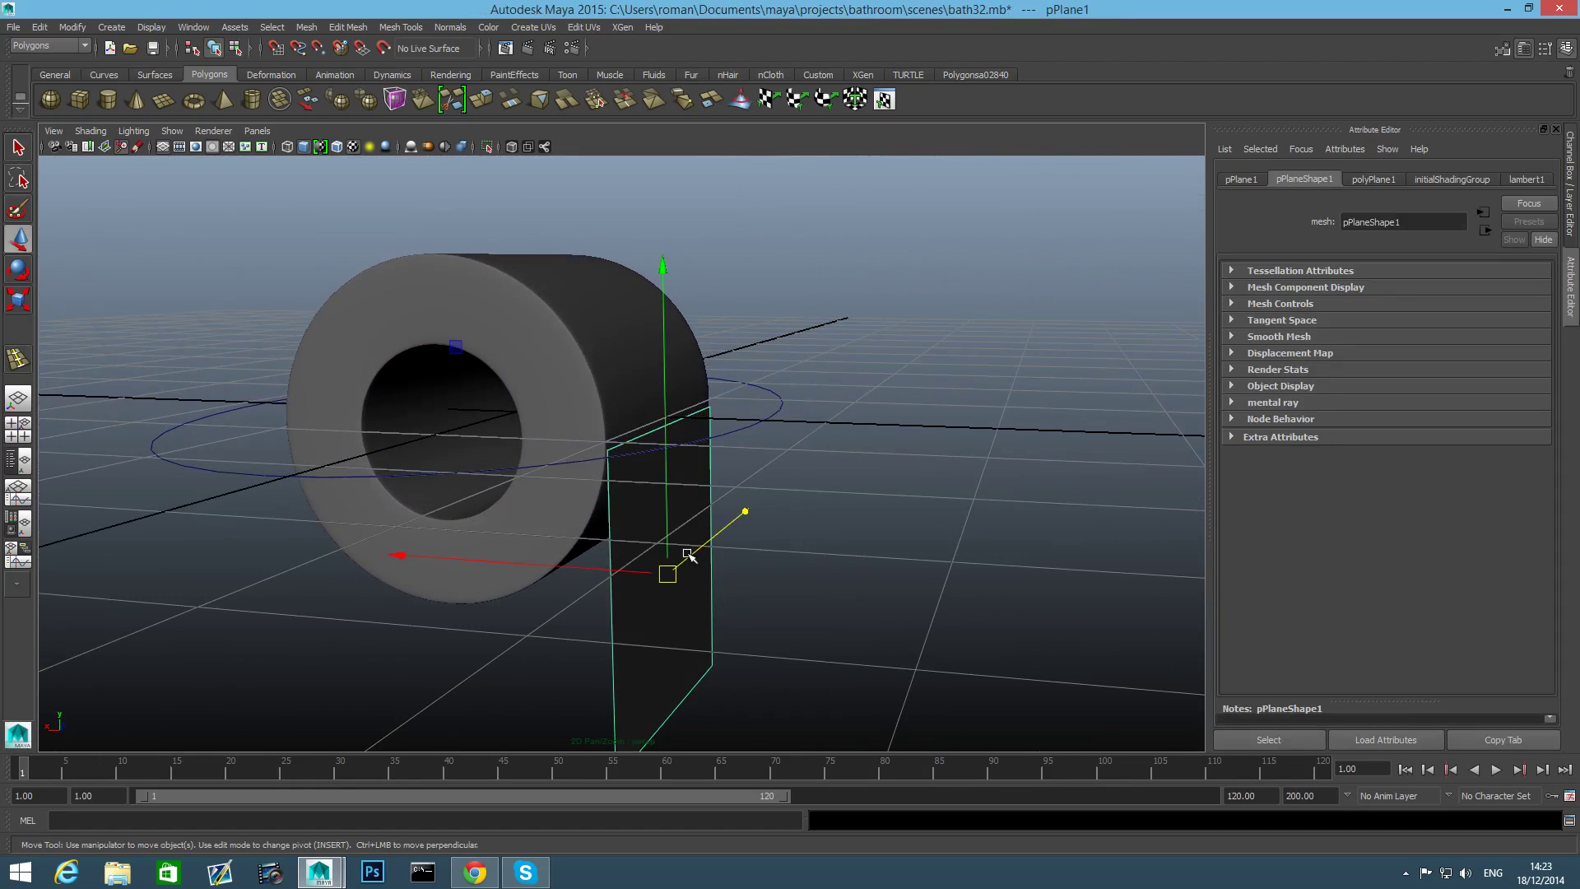
{"action": "left_click_drag", "start_coordinate": [705, 540], "coordinate": [570, 567], "text": "alt"}
{"action": "mouse_move", "coordinate": [574, 568]}
{"action": "left_mouse_down", "text": "alt"}
{"action": "mouse_move", "coordinate": [607, 557]}
{"action": "mouse_move", "coordinate": [570, 574]}
{"action": "left_mouse_up", "text": "alt"}
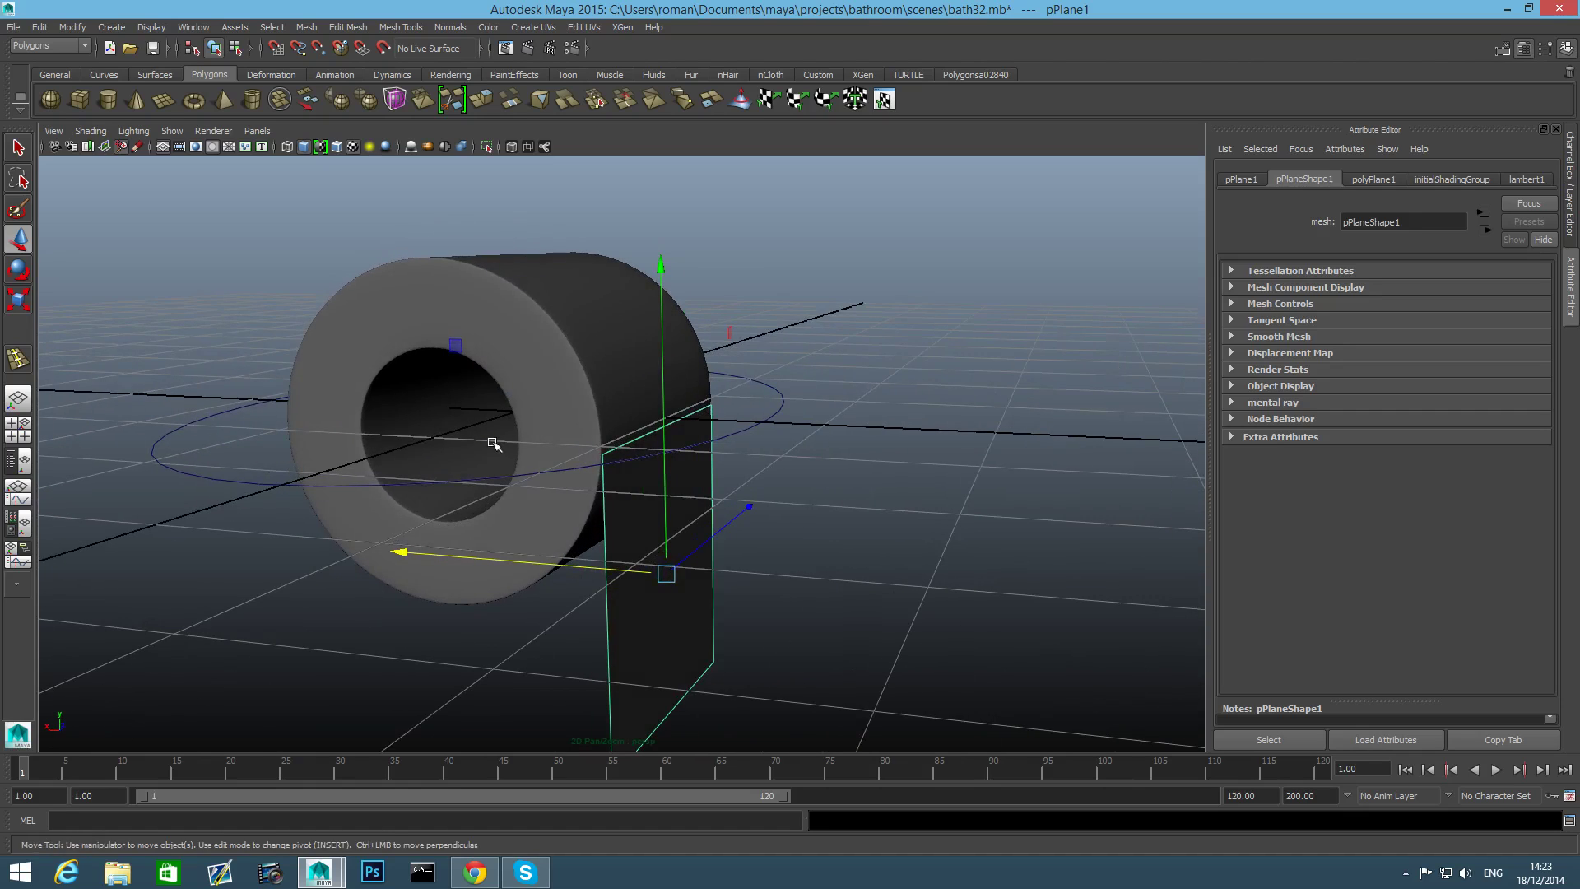
{"action": "left_click", "coordinate": [547, 385]}
{"action": "left_click_drag", "start_coordinate": [547, 385], "coordinate": [498, 427], "text": "alt"}
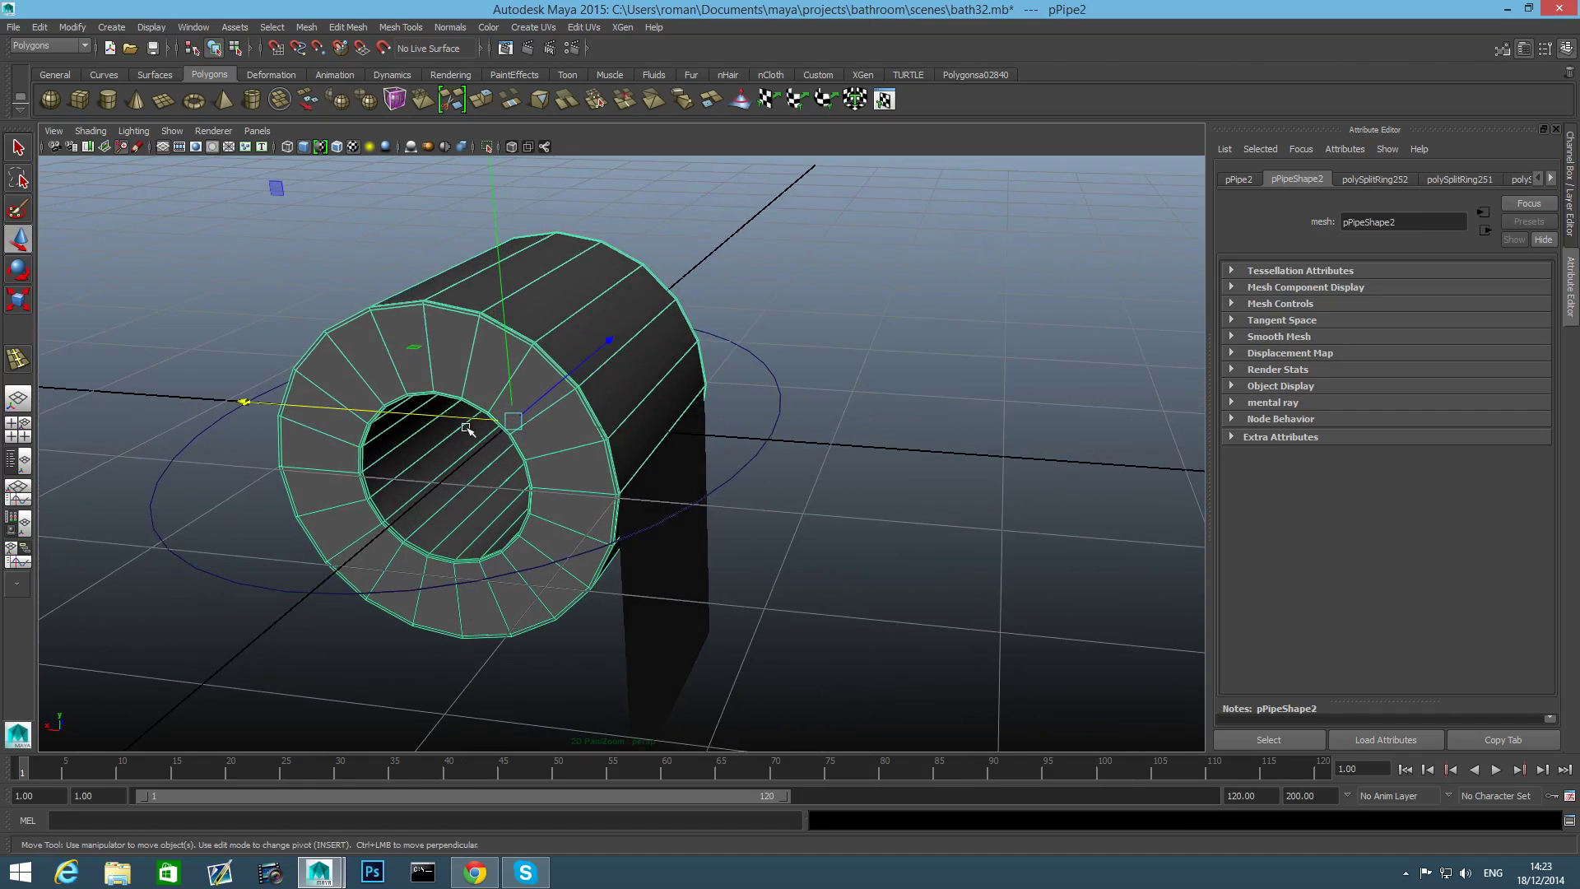
{"action": "right_click_drag", "start_coordinate": [469, 427], "coordinate": [699, 420], "text": "alt"}
{"action": "left_click_drag", "start_coordinate": [640, 436], "coordinate": [682, 424], "text": "alt"}
{"action": "right_click_drag", "start_coordinate": [613, 454], "coordinate": [616, 476]}
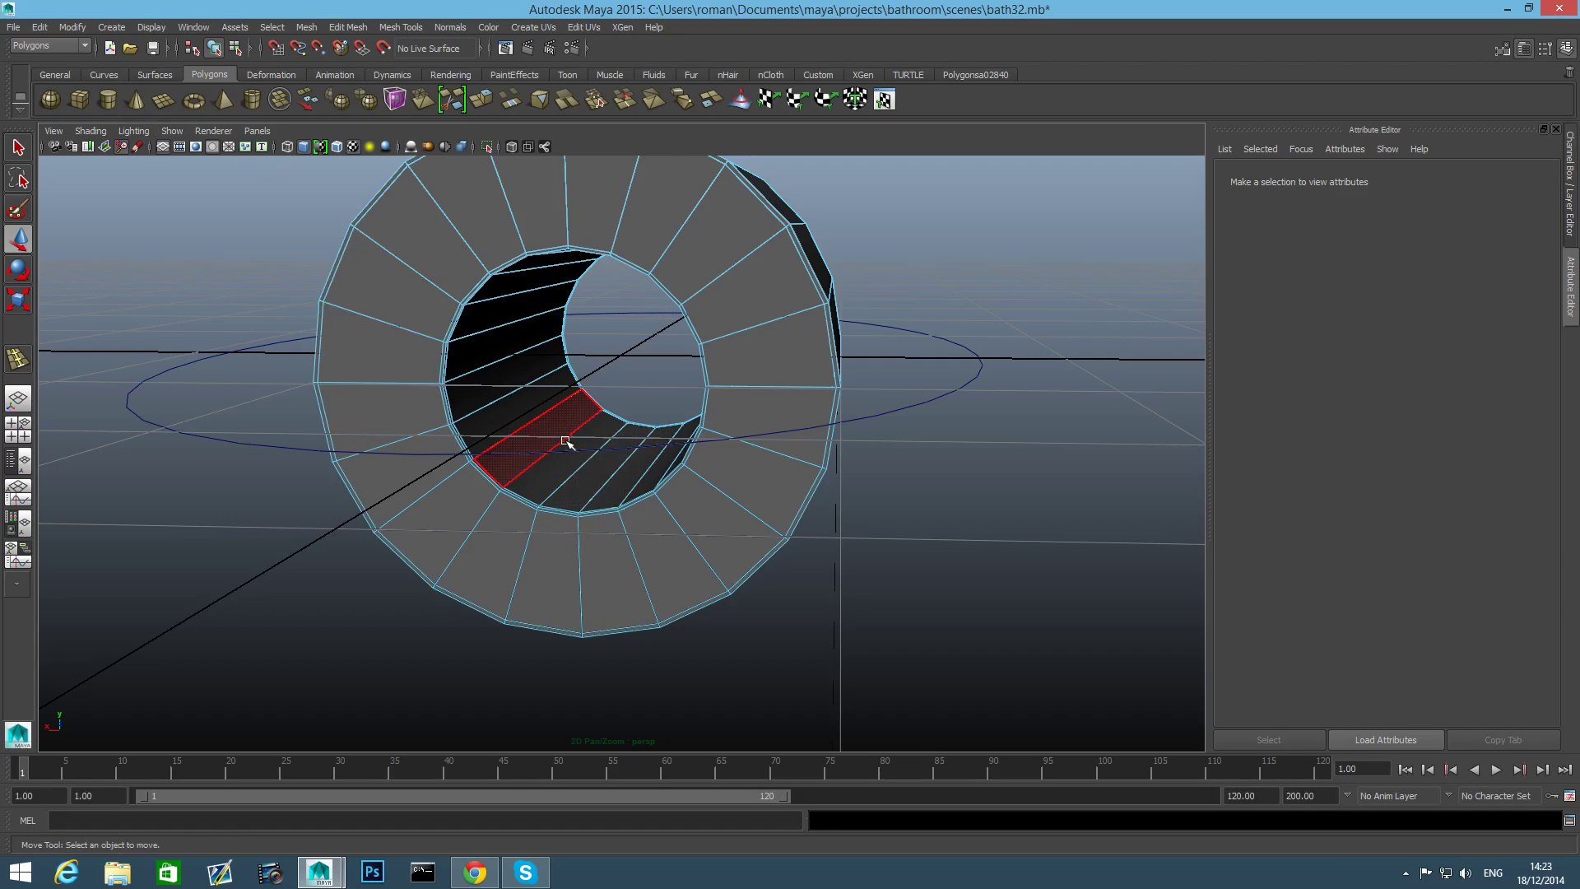
{"action": "scroll", "coordinate": [569, 442], "scroll_direction": "down", "scroll_amount": 5}
{"action": "left_click_drag", "start_coordinate": [571, 441], "coordinate": [515, 444], "text": "alt"}
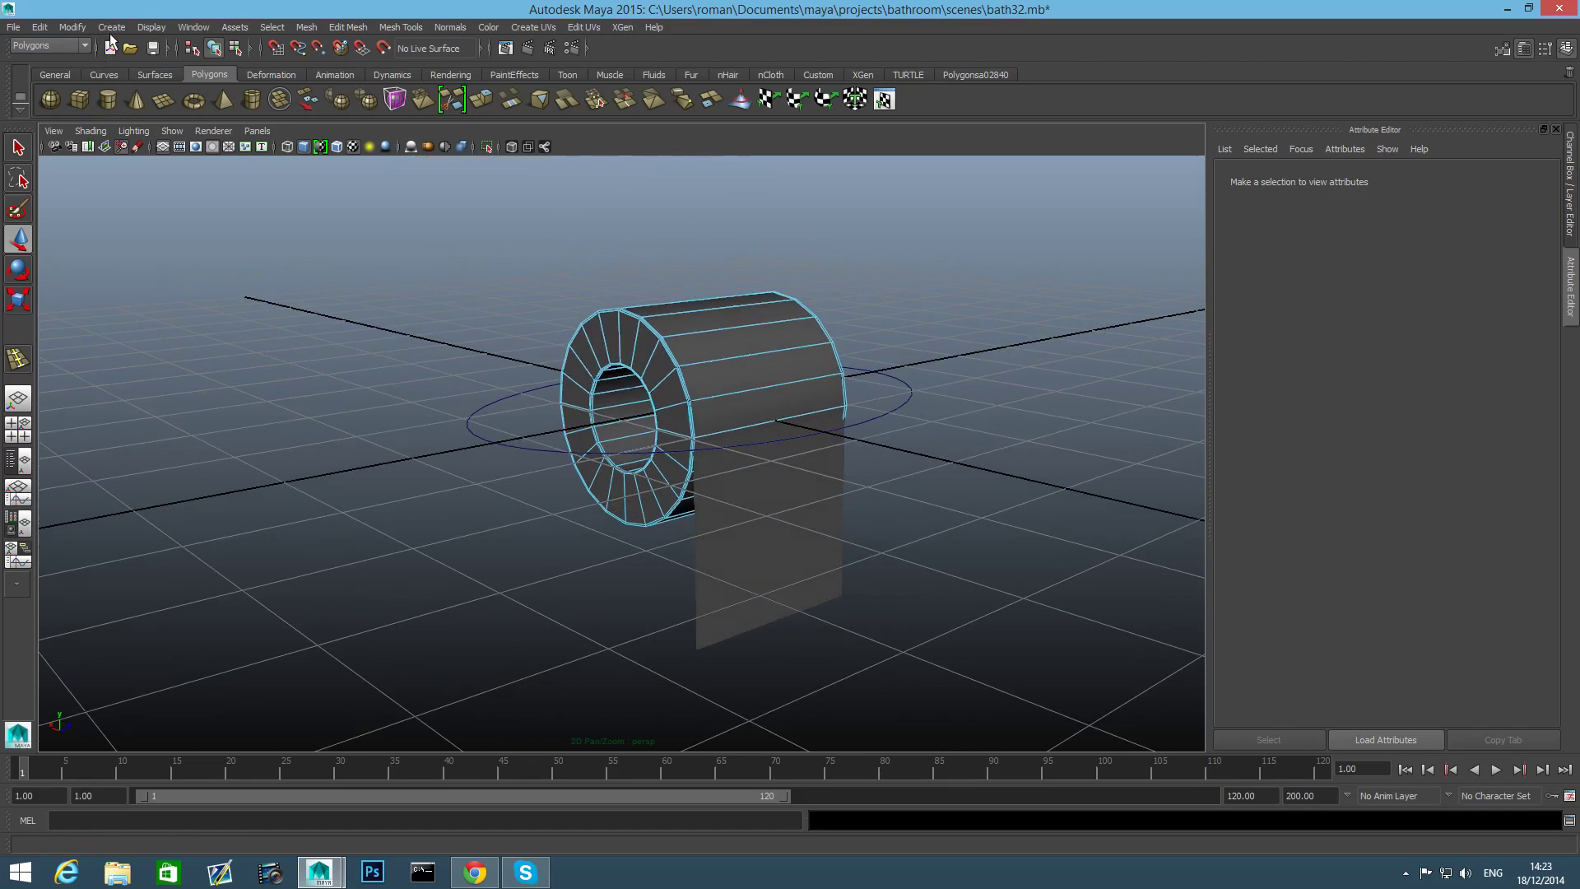
Draw a grid-snapped CV curve in the top view, forming a bracket that runs through the roll's centre with both ends extending to the same side.
{"action": "left_click", "coordinate": [111, 27]}
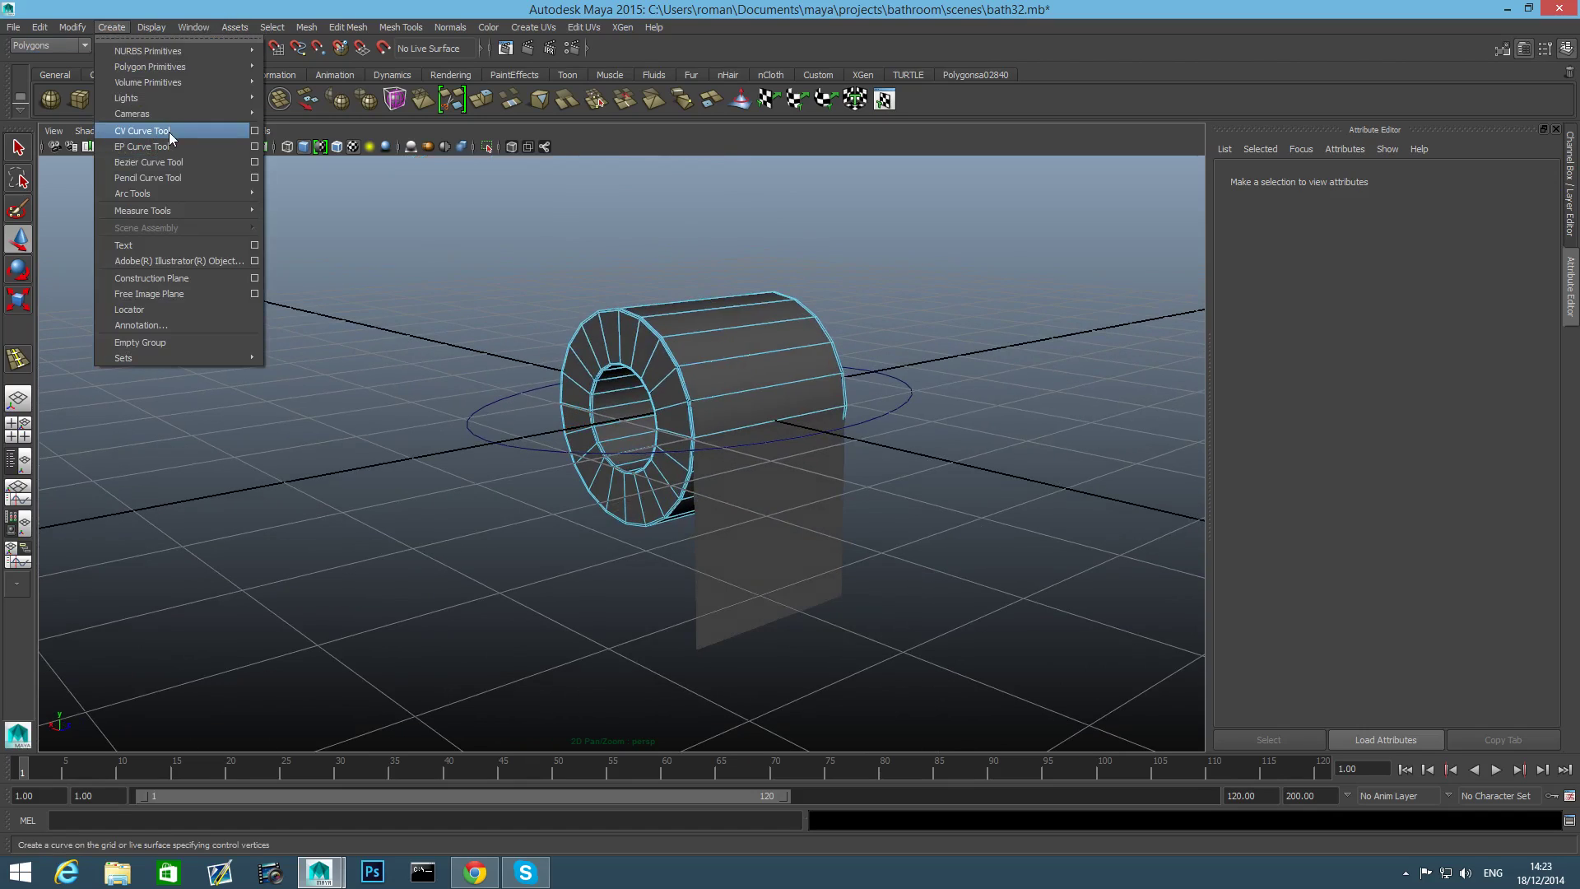
{"action": "left_click", "coordinate": [170, 132]}
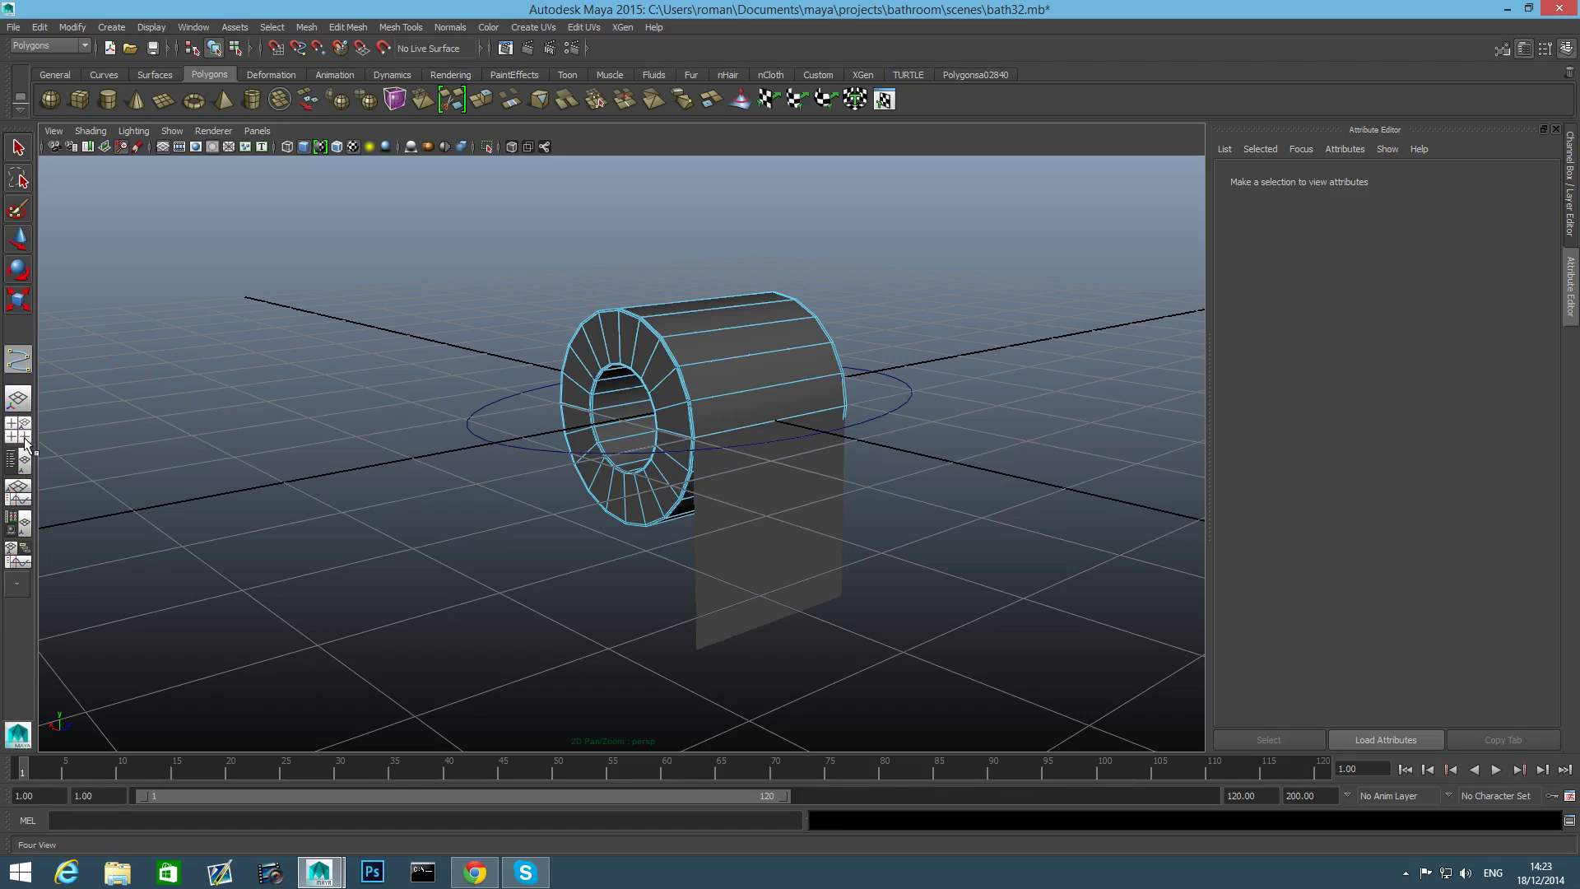
{"action": "left_click", "coordinate": [24, 437]}
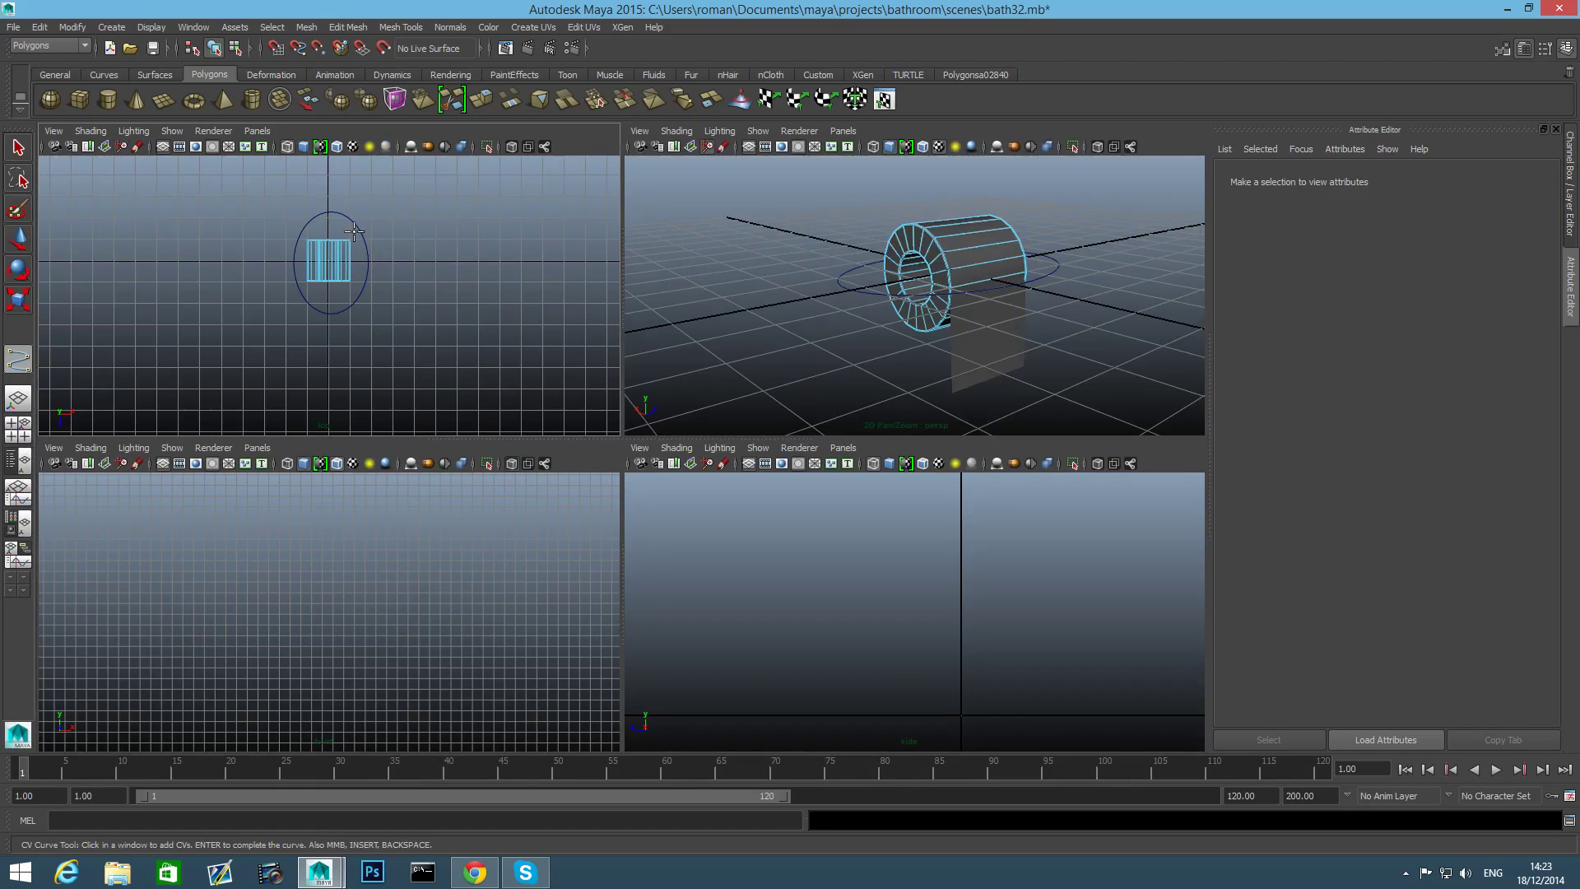
{"action": "key", "text": "space"}
{"action": "middle_click_drag", "start_coordinate": [535, 416], "coordinate": [540, 483], "text": "alt"}
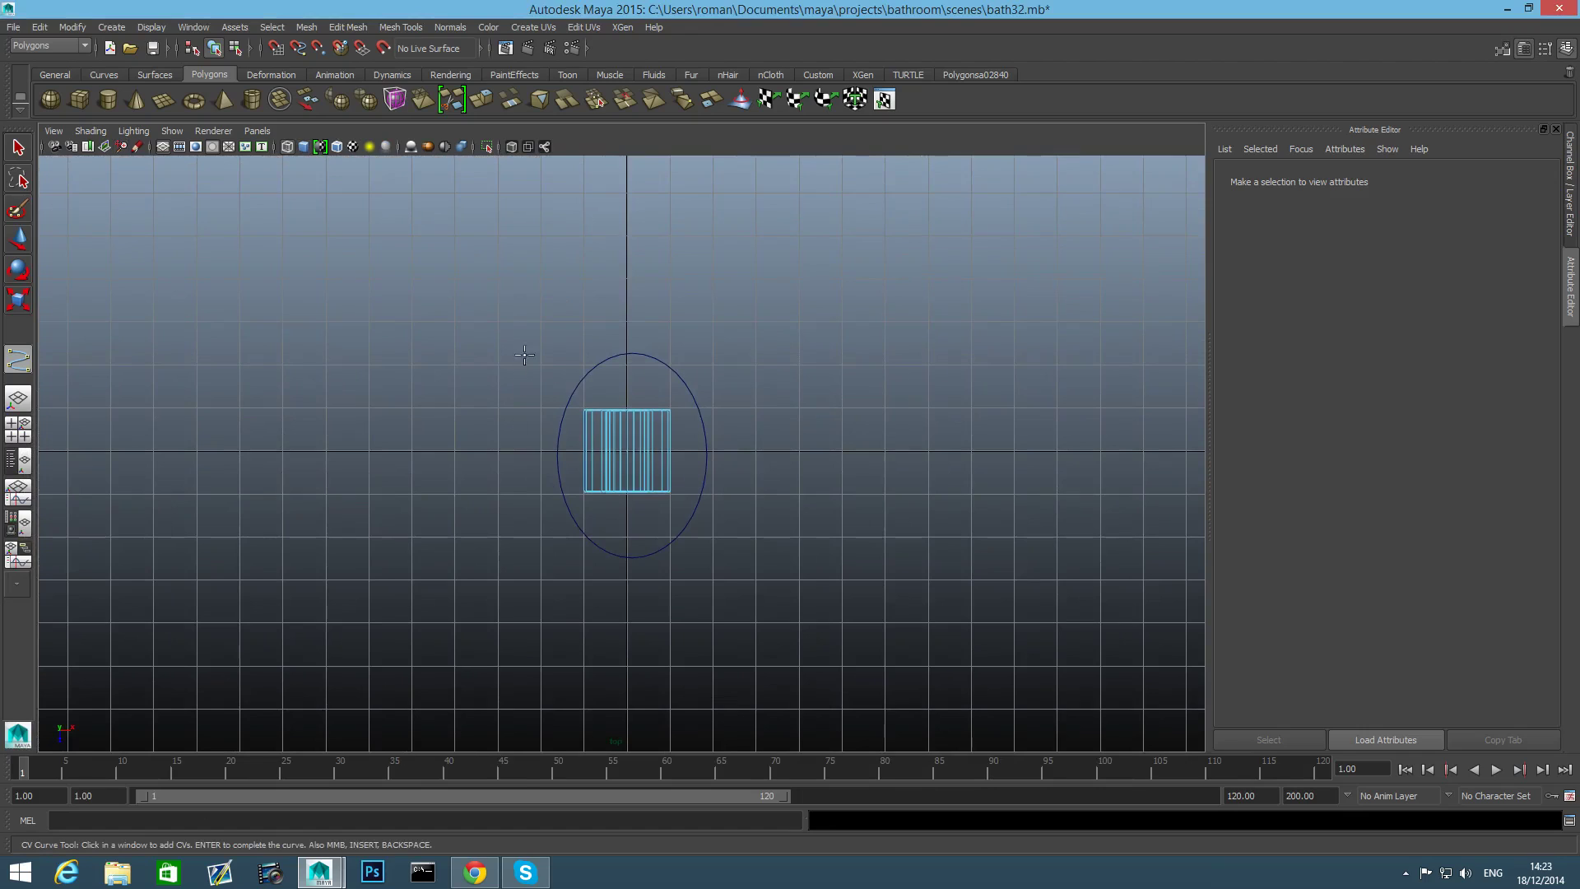
{"action": "middle_click_drag", "start_coordinate": [557, 575], "coordinate": [560, 480], "text": "alt"}
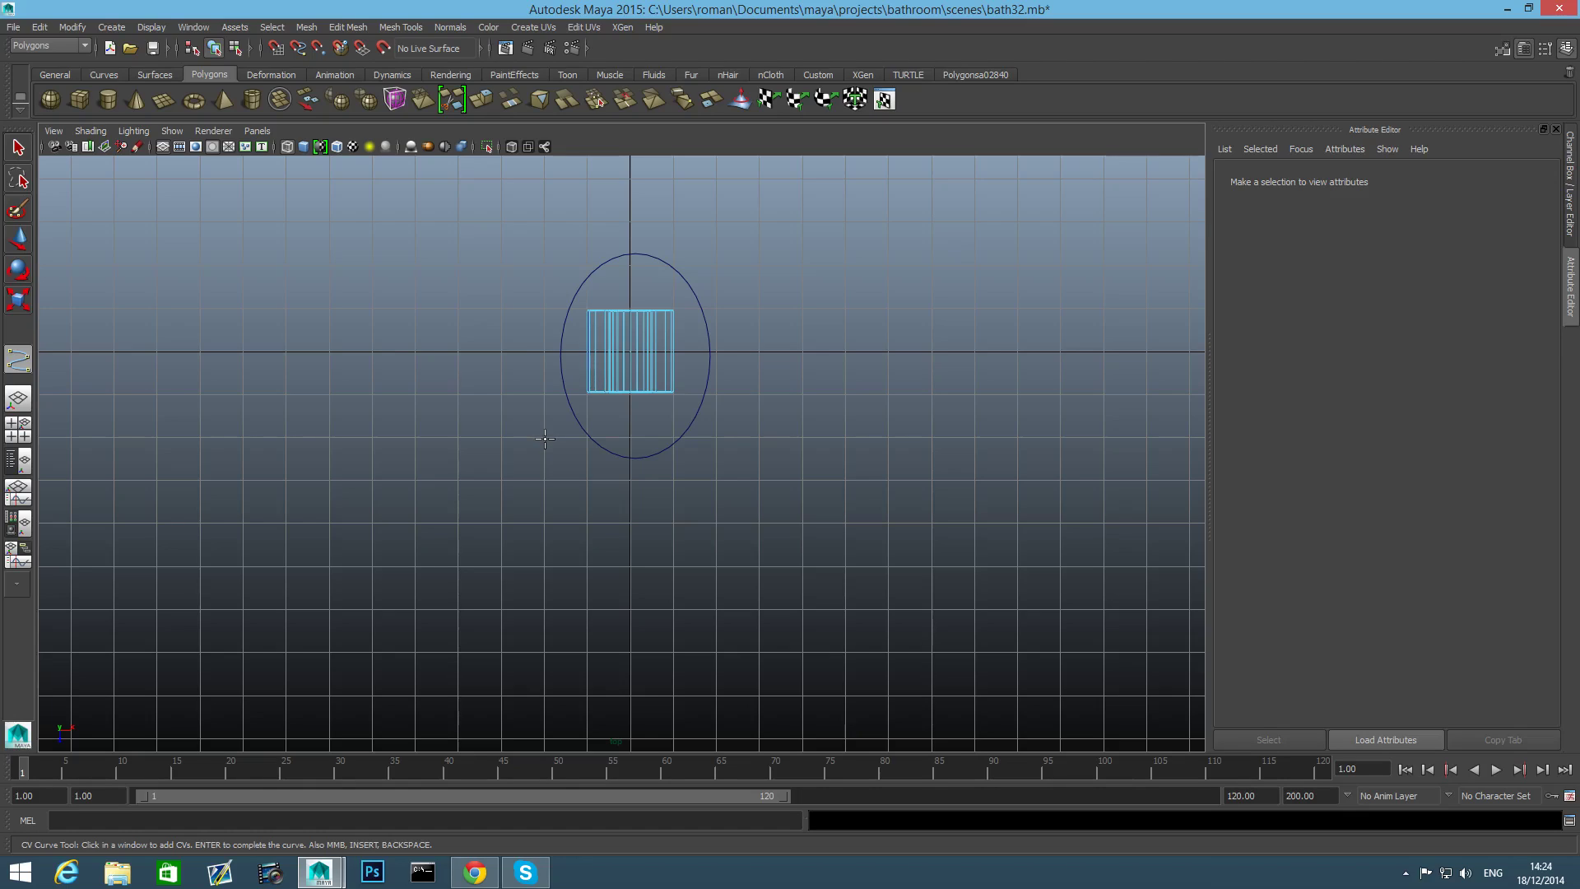
{"action": "key", "text": "x"}
{"action": "left_click", "coordinate": [545, 437]}
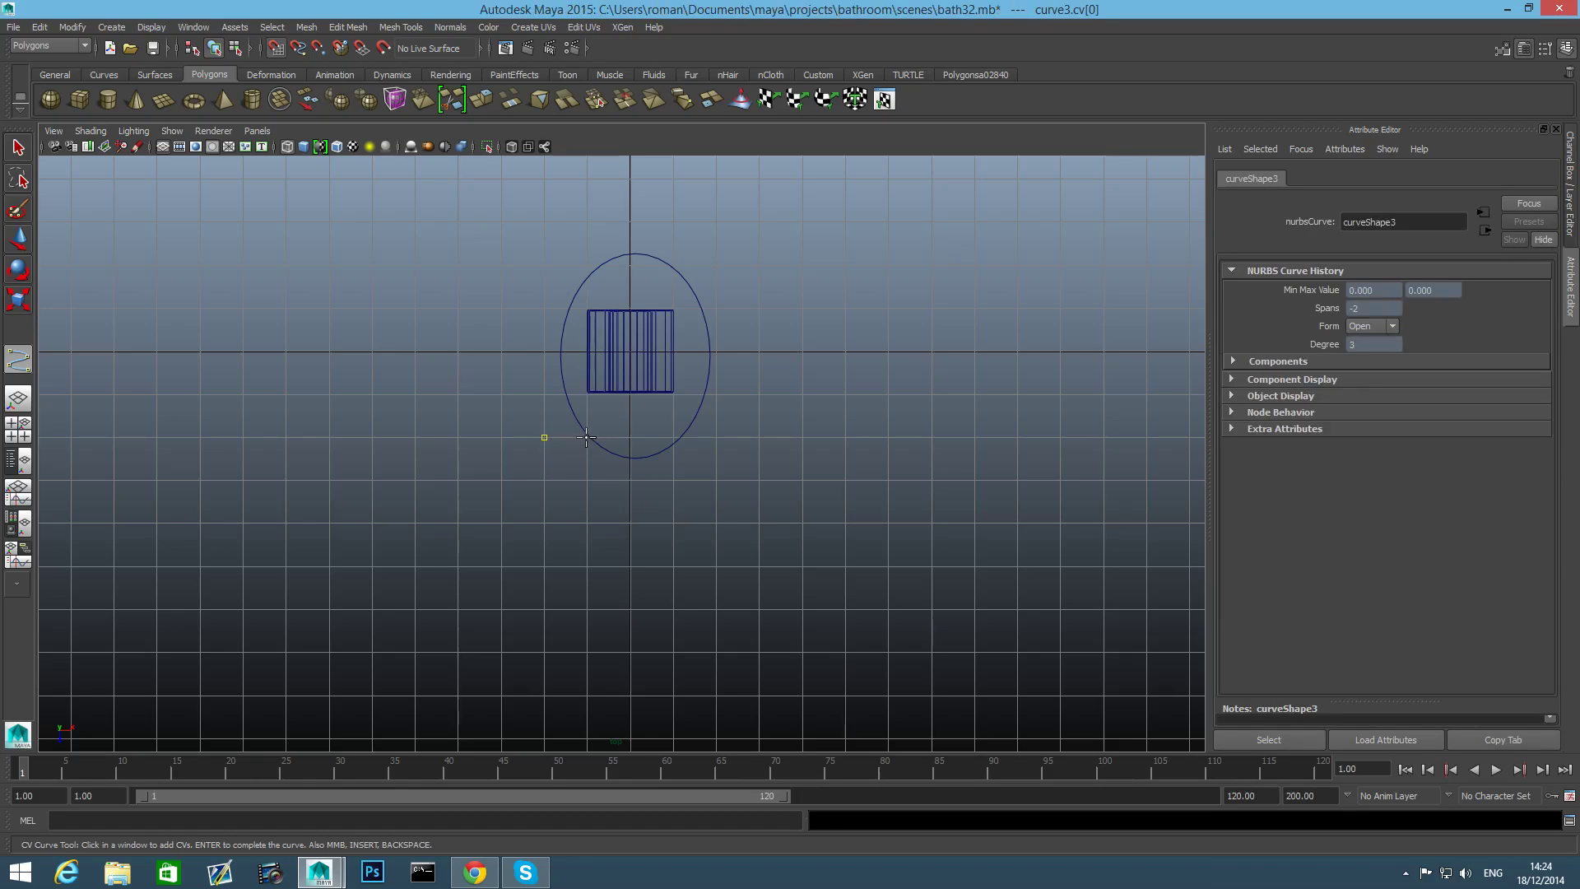
{"action": "left_click", "coordinate": [587, 437]}
{"action": "left_click", "coordinate": [629, 437]}
{"action": "left_click", "coordinate": [630, 391]}
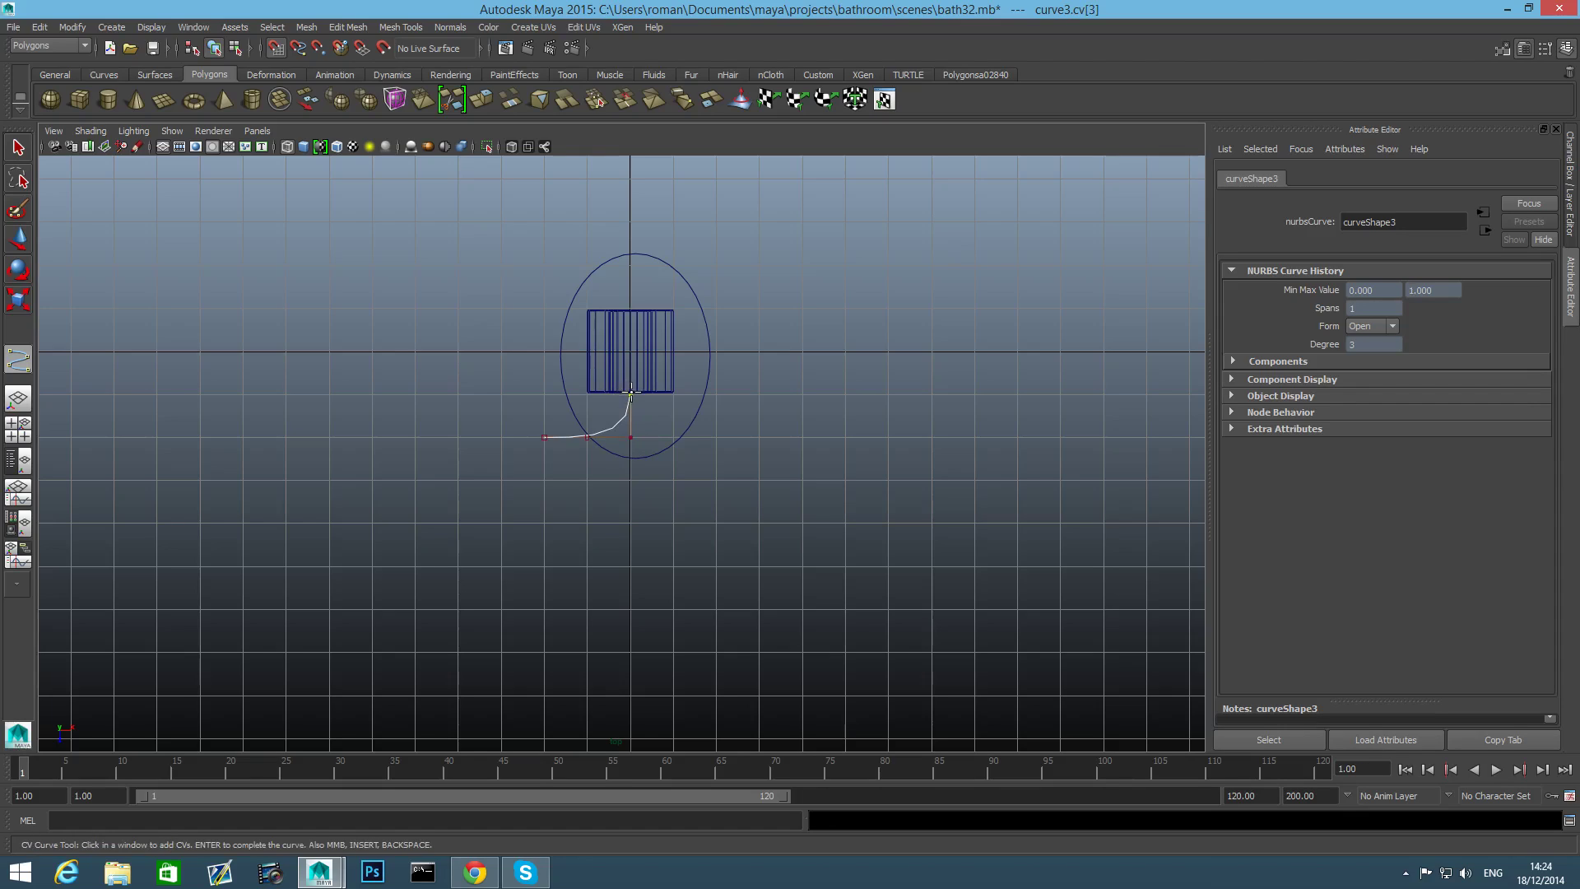
{"action": "left_click", "coordinate": [631, 351]}
{"action": "left_click", "coordinate": [630, 310]}
{"action": "left_click", "coordinate": [629, 265]}
{"action": "left_click", "coordinate": [588, 265]}
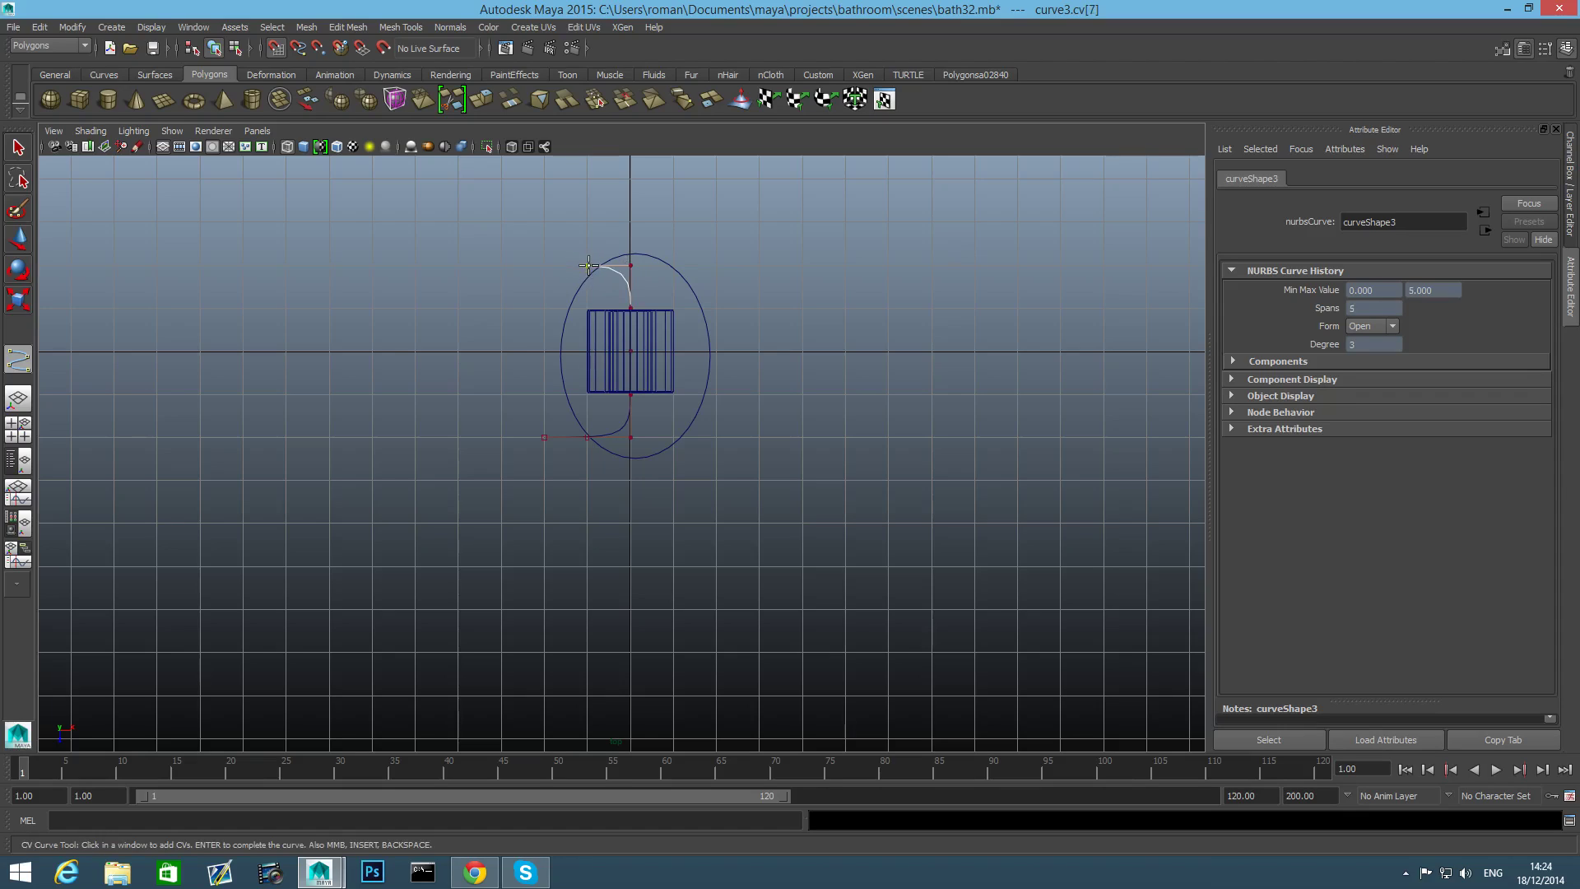
{"action": "left_click", "coordinate": [544, 265]}
{"action": "key", "text": "Return"}
{"action": "key", "text": "w"}
Create a polygon cube and move it sideways out of the toilet roll to the curve's open side.
{"action": "key", "text": "space"}
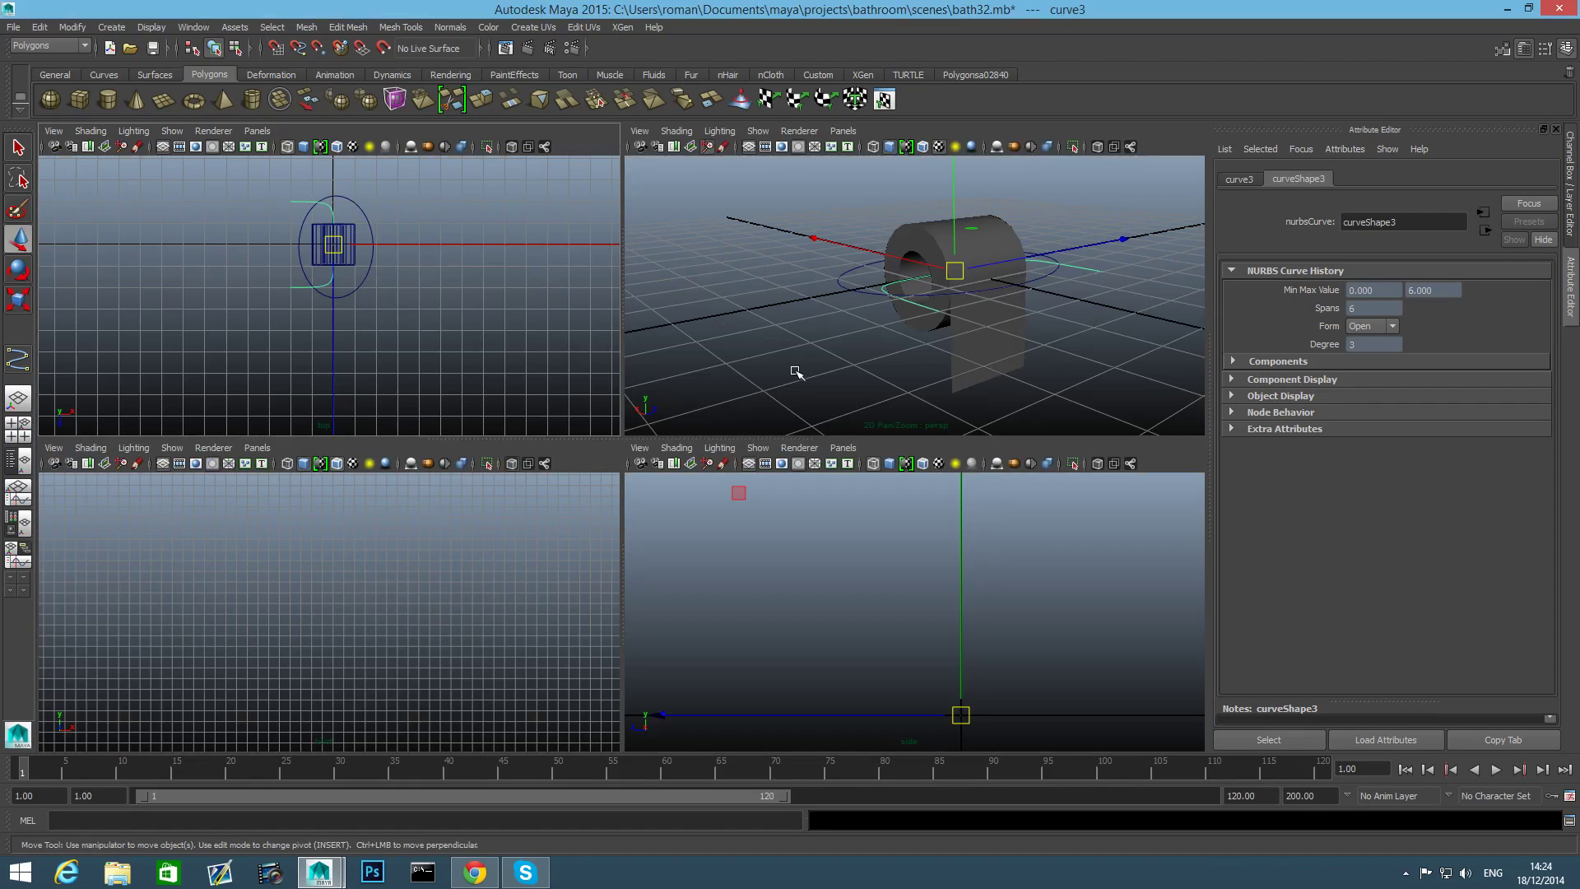
{"action": "key", "text": "space"}
{"action": "left_click_drag", "start_coordinate": [677, 458], "coordinate": [768, 497], "text": "alt"}
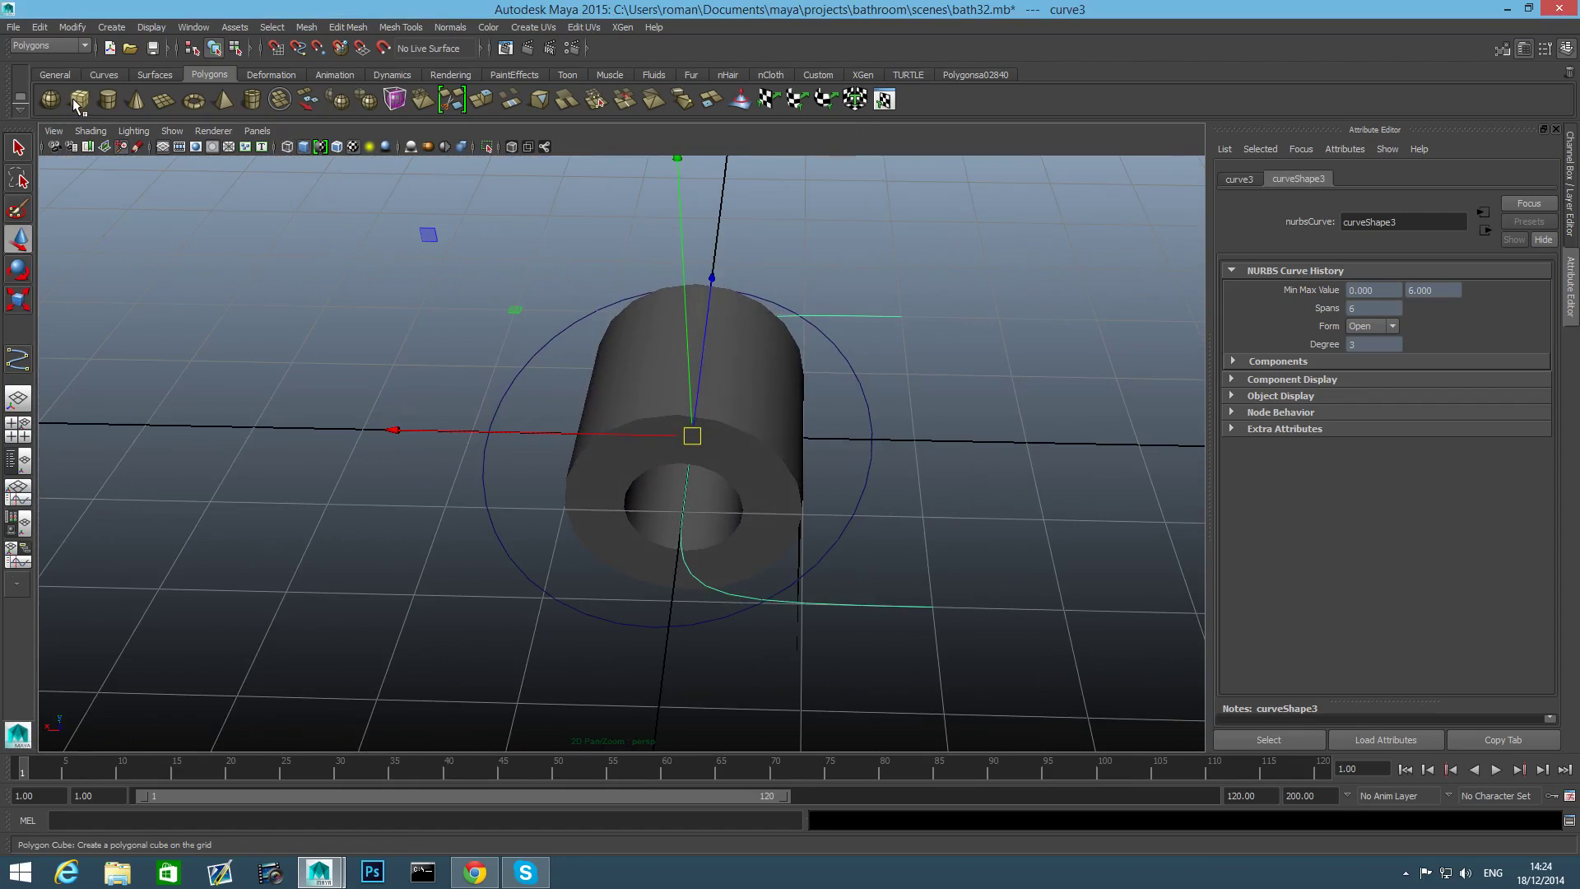
{"action": "left_click", "coordinate": [599, 463]}
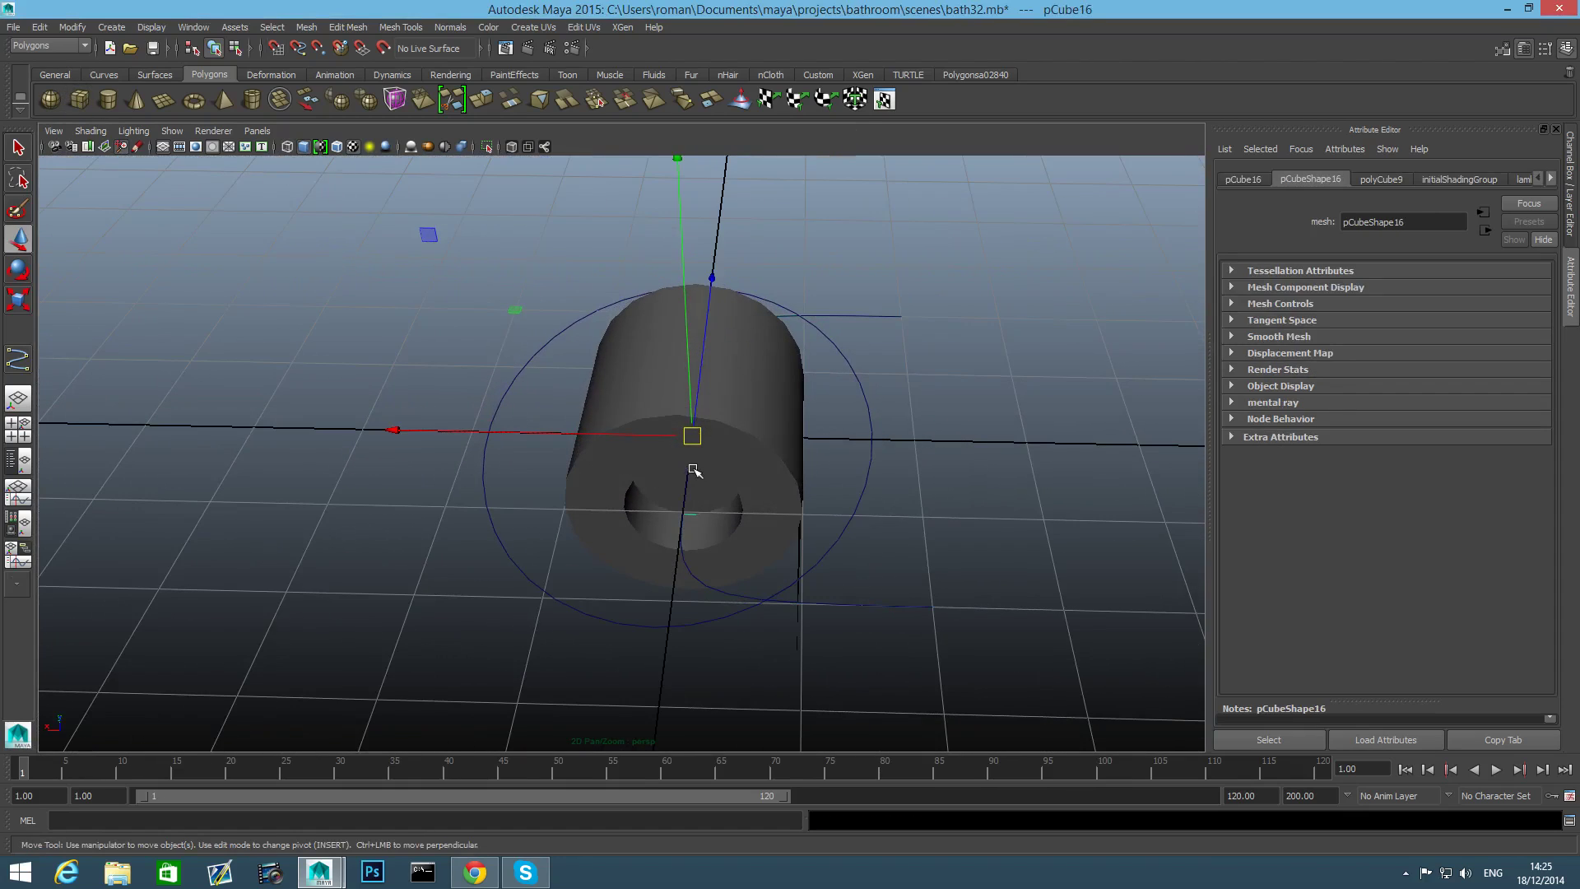
{"action": "left_click_drag", "start_coordinate": [706, 503], "coordinate": [724, 444], "text": "alt"}
{"action": "left_click_drag", "start_coordinate": [593, 458], "coordinate": [571, 515], "text": "alt"}
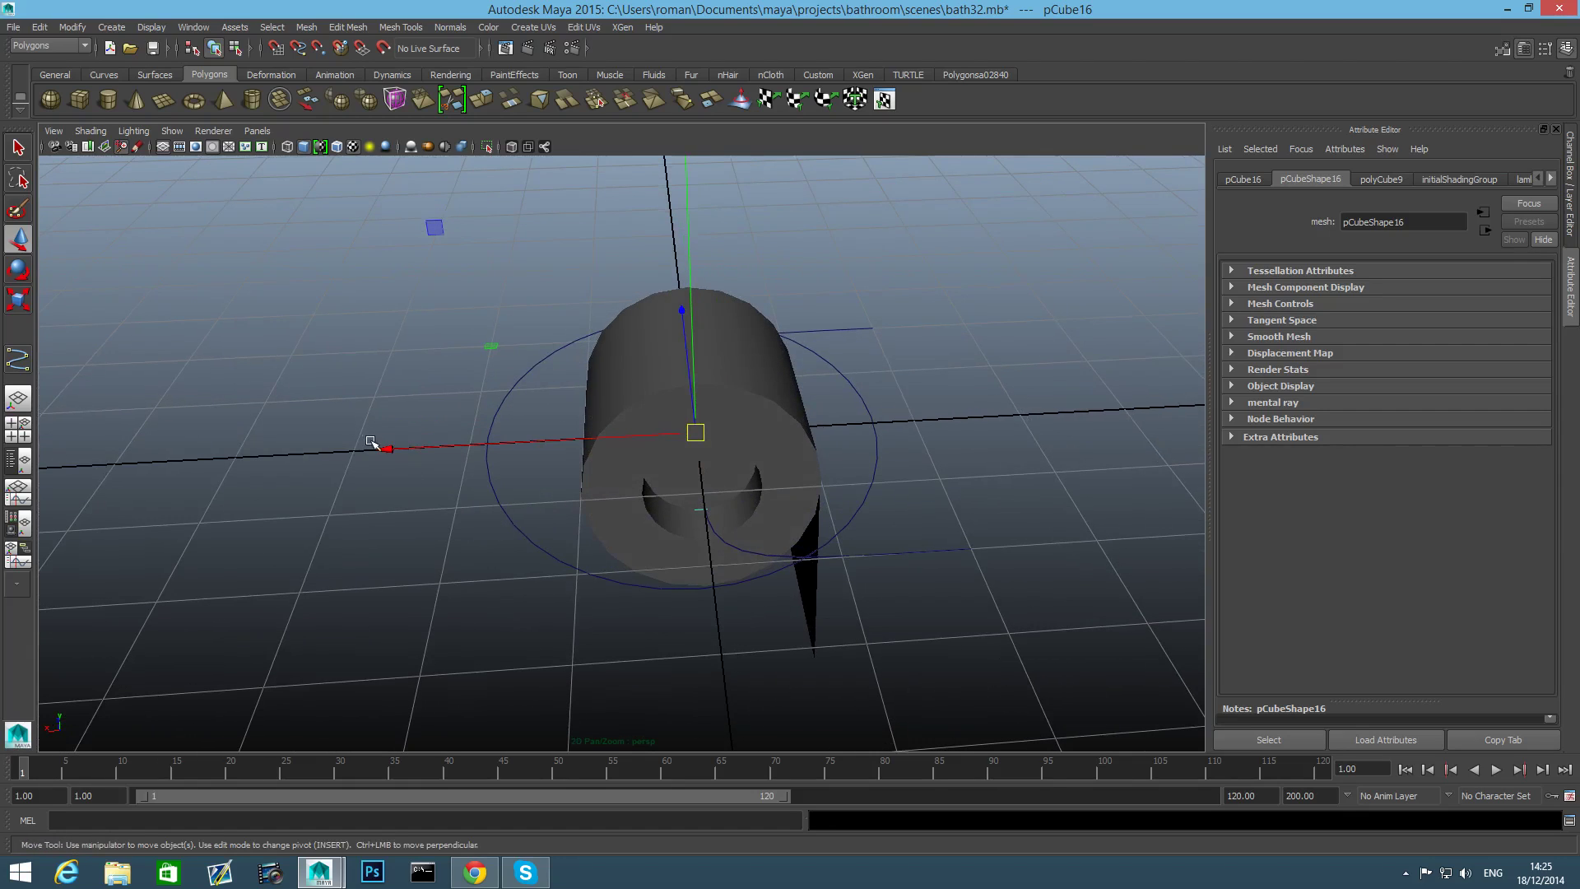
{"action": "left_click_drag", "start_coordinate": [378, 441], "coordinate": [646, 477]}
{"action": "middle_click_drag", "start_coordinate": [910, 486], "coordinate": [749, 476], "text": "alt"}
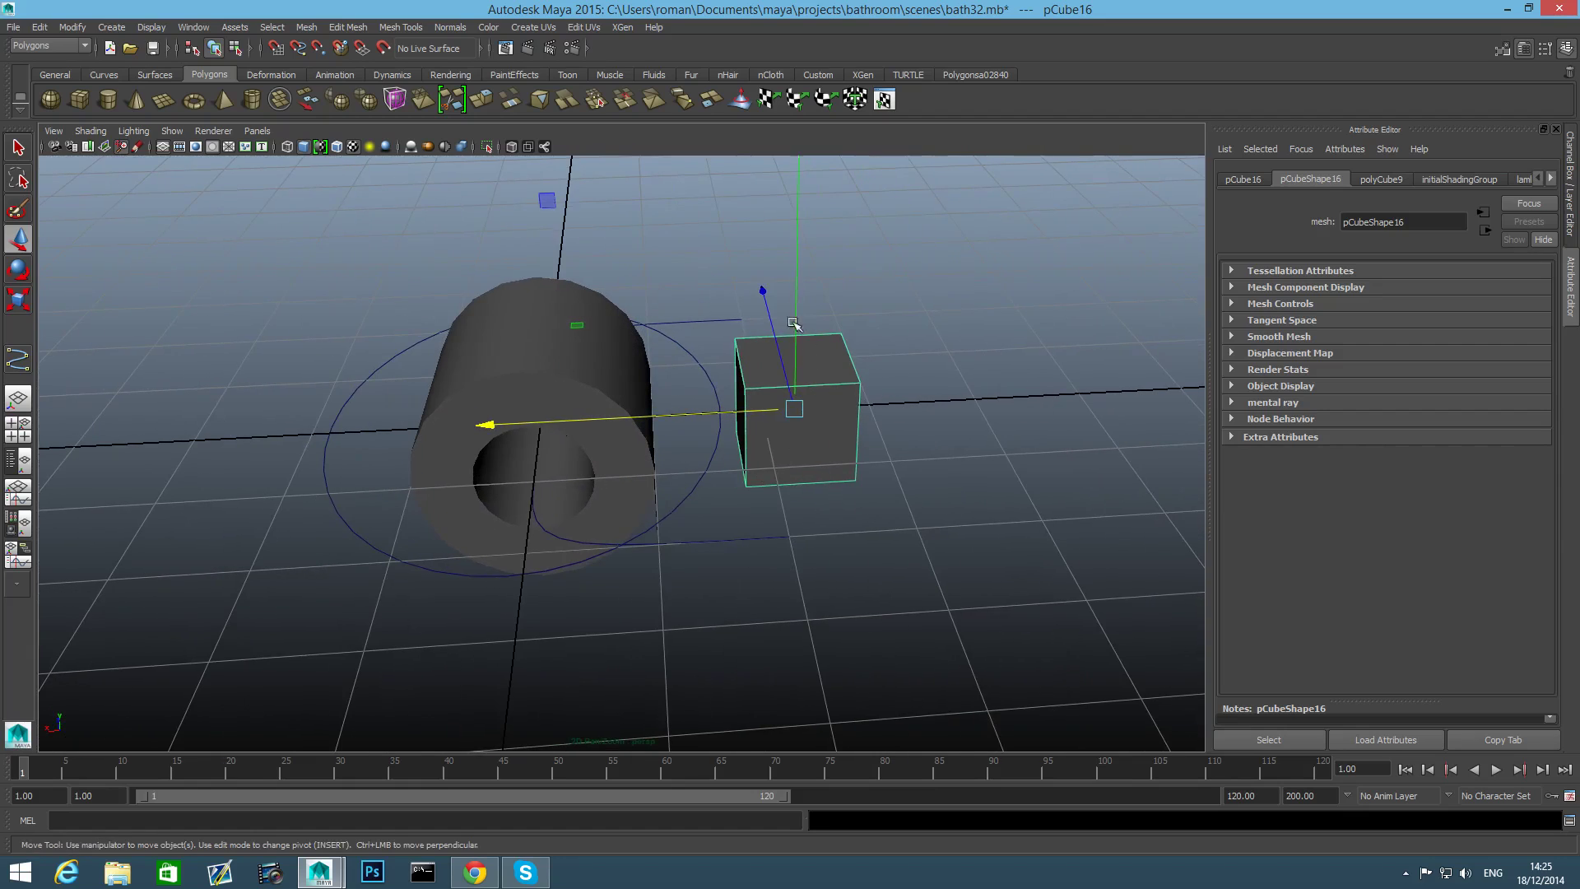
Move the cube forward until it sits near the front end of the curve.
{"action": "left_click_drag", "start_coordinate": [759, 287], "coordinate": [771, 366]}
{"action": "left_click_drag", "start_coordinate": [762, 447], "coordinate": [800, 433], "text": "alt"}
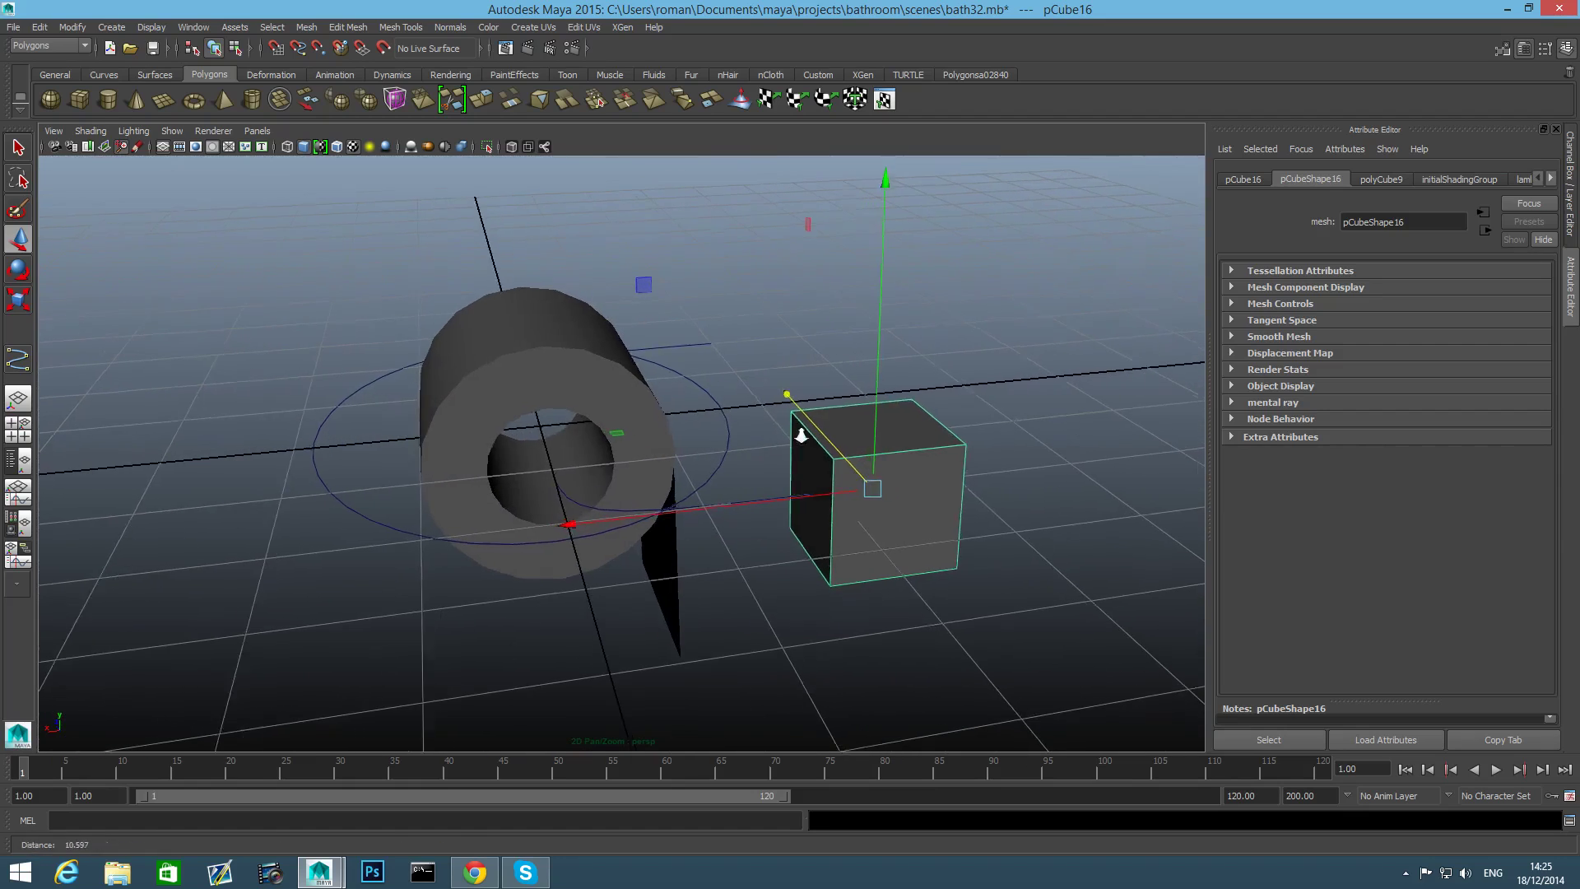
{"action": "right_click_drag", "start_coordinate": [800, 433], "coordinate": [1086, 480], "text": "alt"}
{"action": "left_click_drag", "start_coordinate": [885, 522], "coordinate": [1072, 535]}
{"action": "middle_click_drag", "start_coordinate": [1072, 535], "coordinate": [875, 536], "text": "alt"}
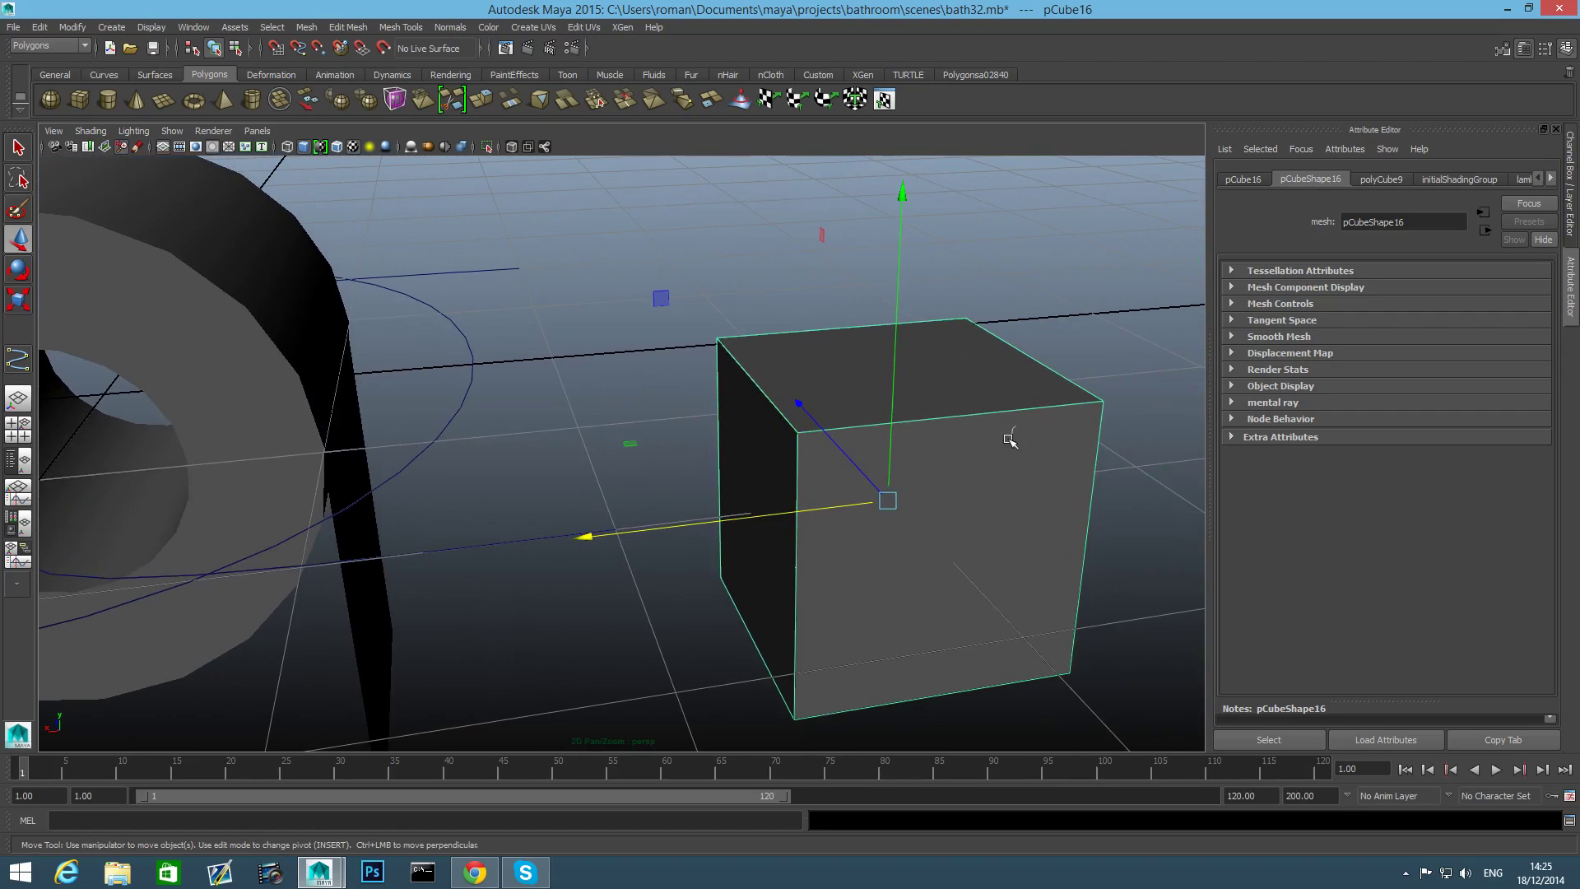
{"action": "right_click_drag", "start_coordinate": [1010, 432], "coordinate": [1006, 480]}
{"action": "left_click_drag", "start_coordinate": [1008, 504], "coordinate": [974, 518], "text": "alt"}
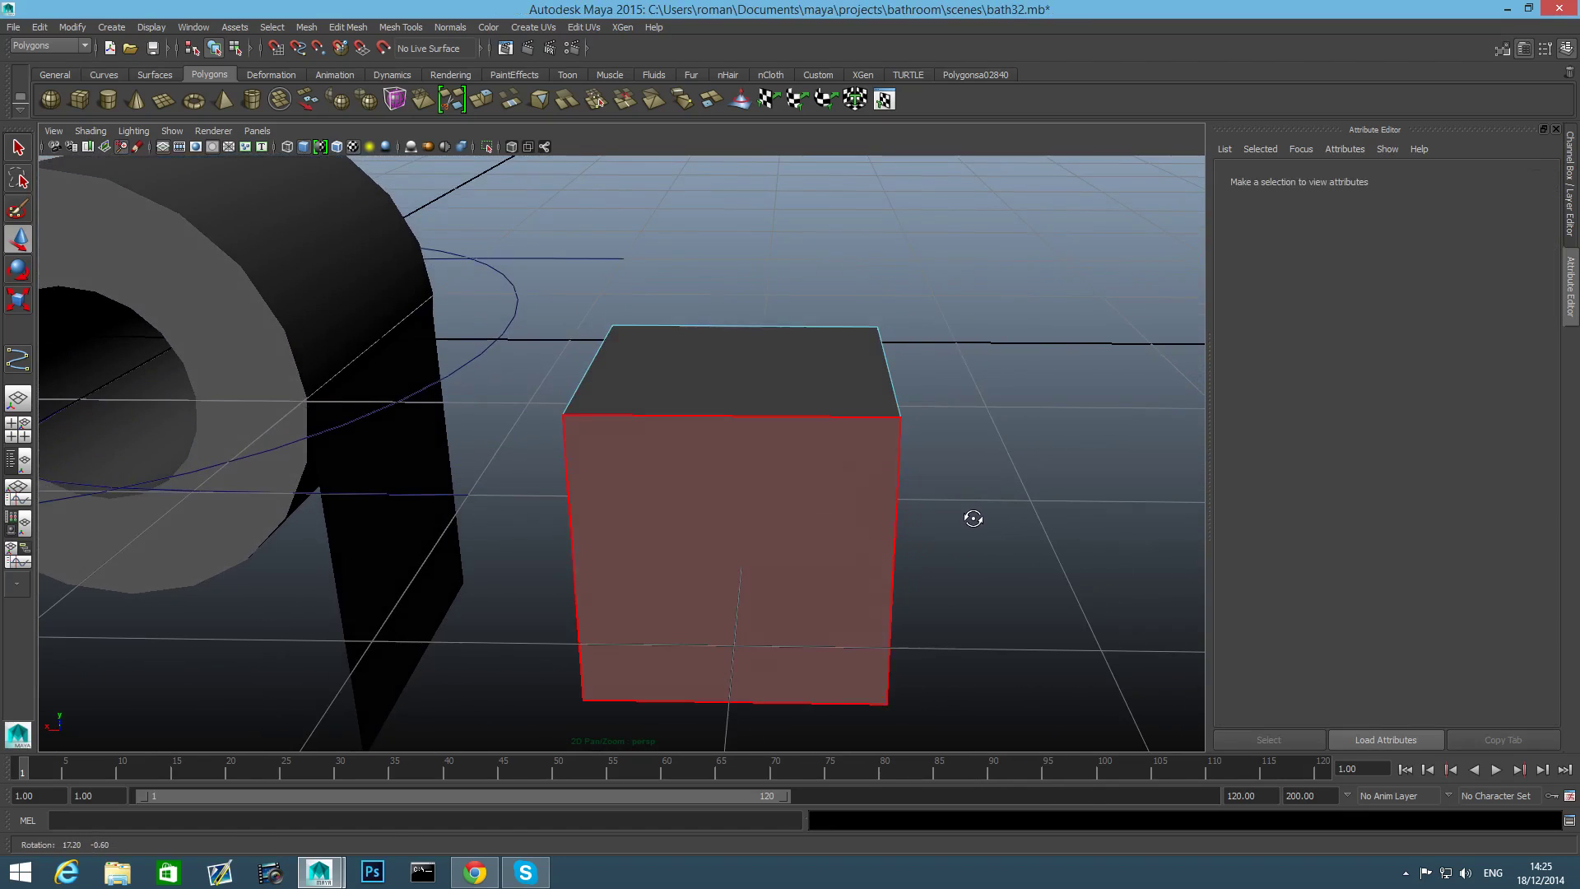
{"action": "key", "text": "F8"}
{"action": "key", "text": "F8"}
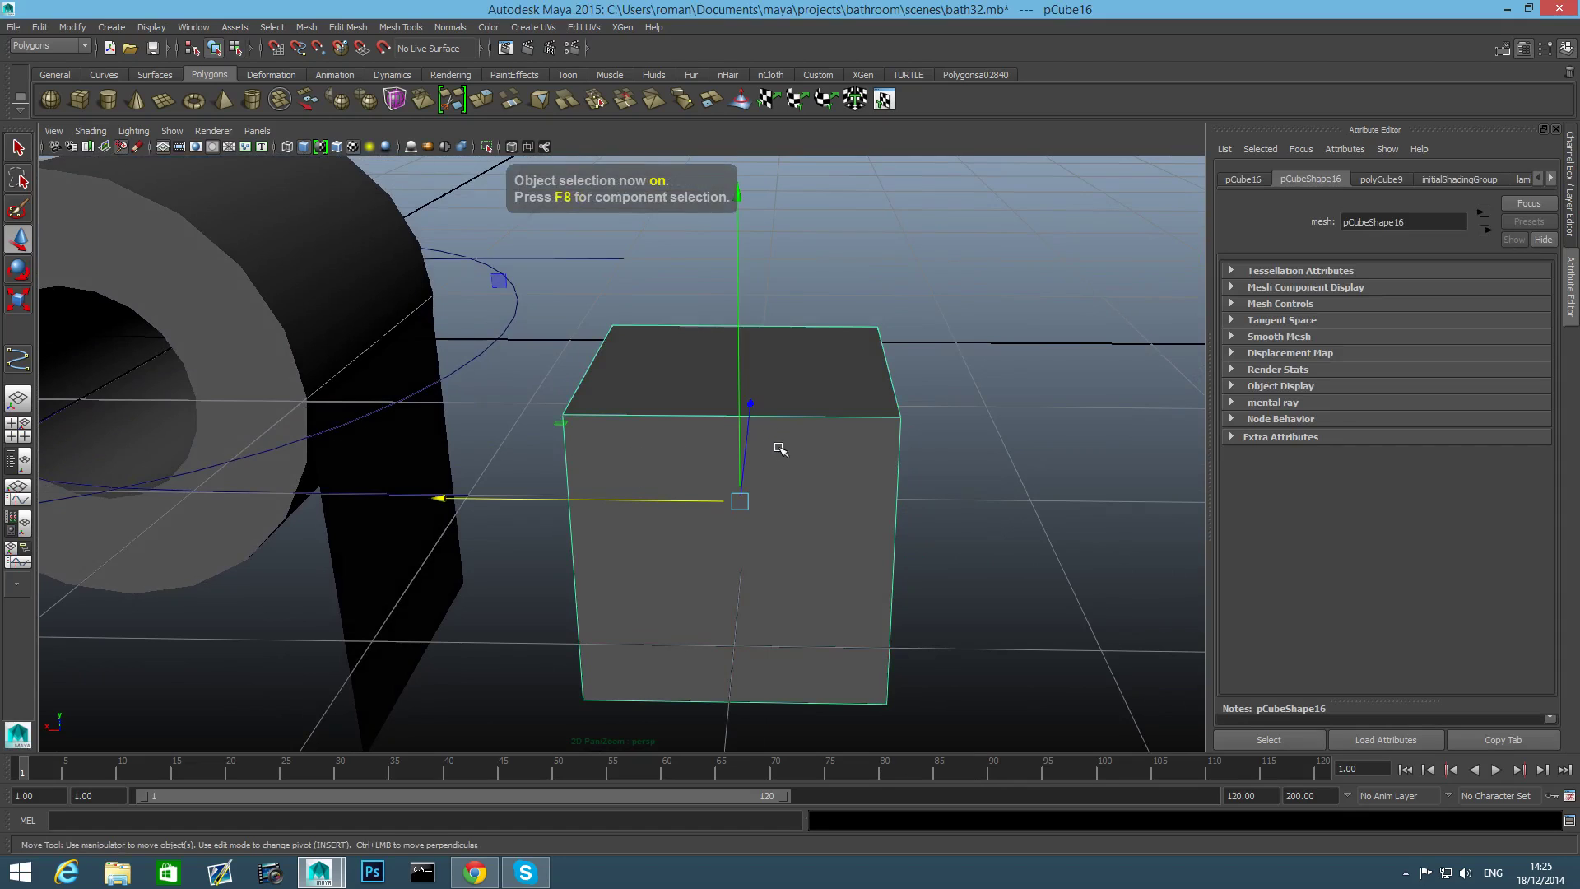
Check the curve's control vertices, and move the cube toward the roll so its side face meets the curve's end.
{"action": "left_click_drag", "start_coordinate": [775, 441], "coordinate": [631, 406], "text": "alt"}
{"action": "left_click_drag", "start_coordinate": [800, 413], "coordinate": [1367, 541]}
{"action": "left_click_drag", "start_coordinate": [1023, 568], "coordinate": [924, 532], "text": "alt"}
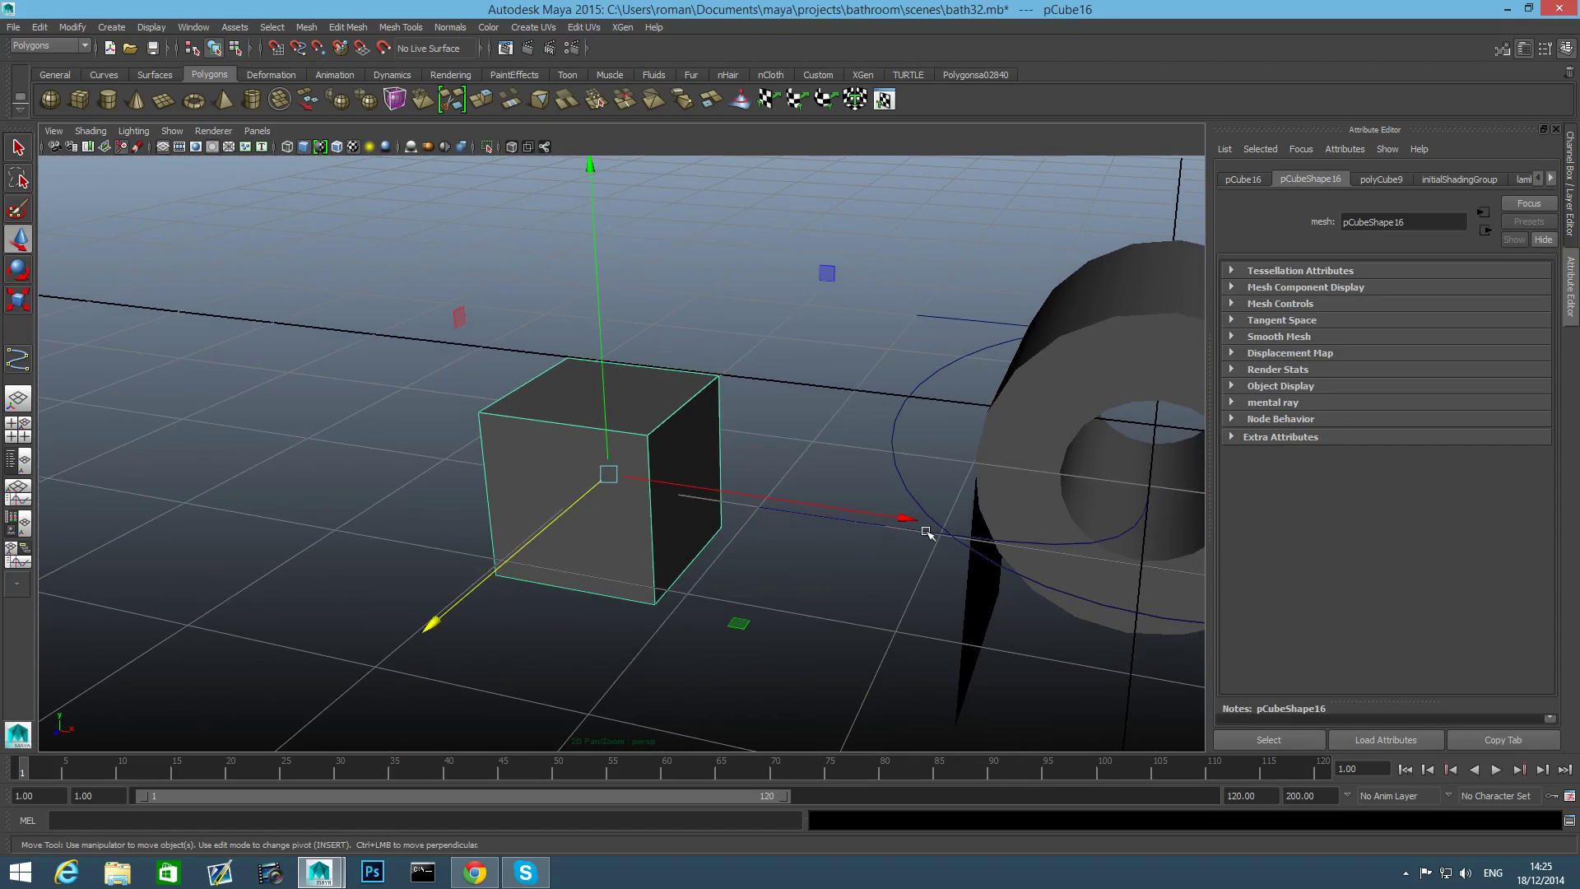
{"action": "left_click", "coordinate": [924, 532]}
{"action": "right_click_drag", "start_coordinate": [923, 532], "coordinate": [865, 532]}
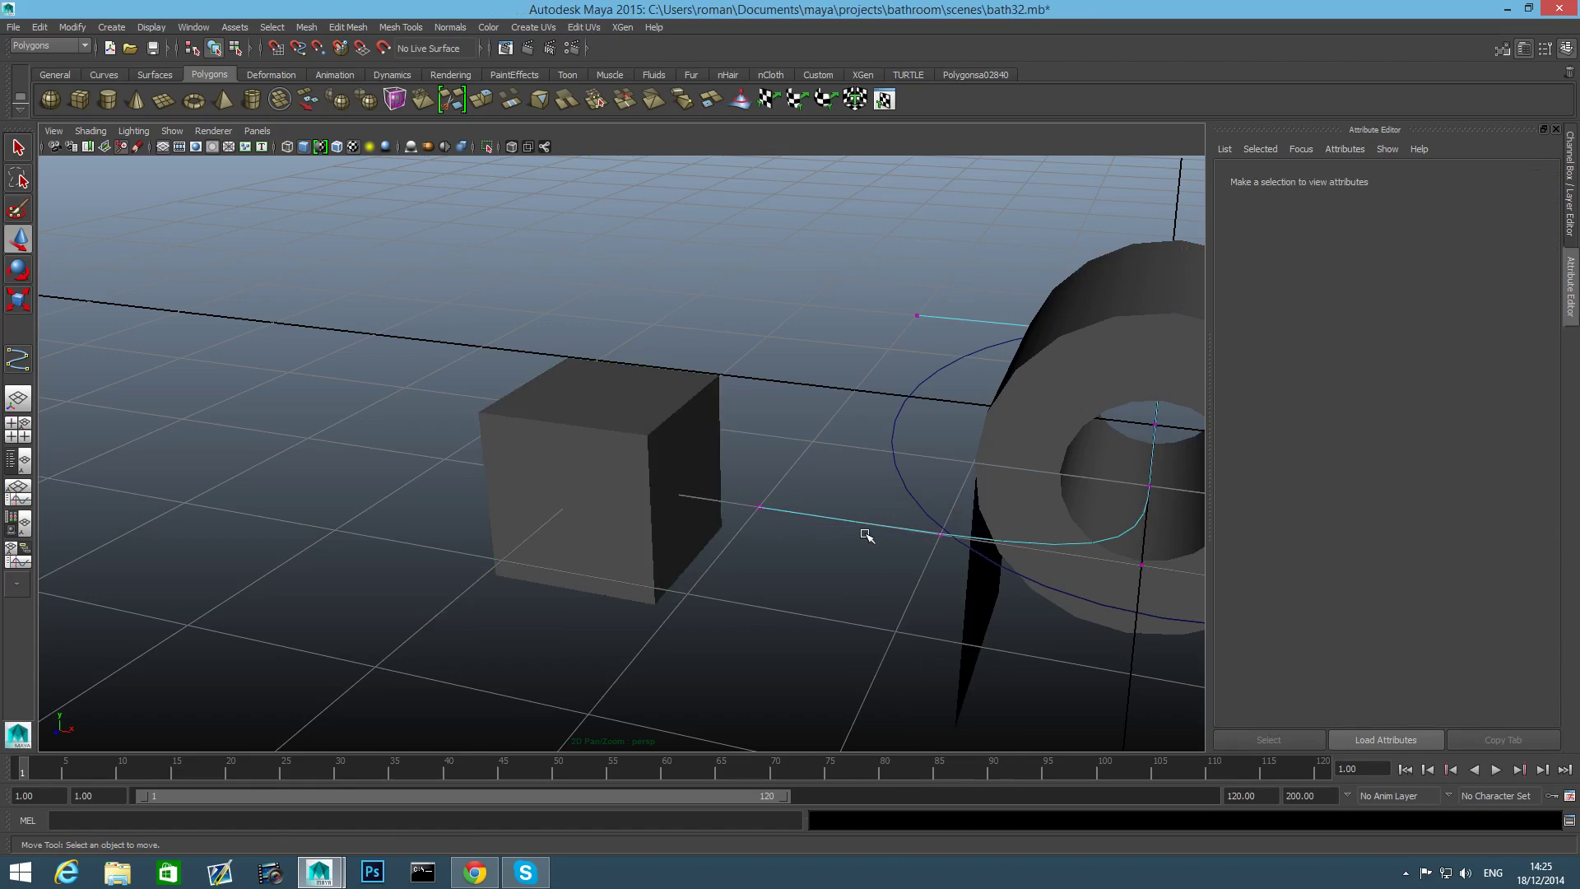
{"action": "left_click", "coordinate": [941, 534]}
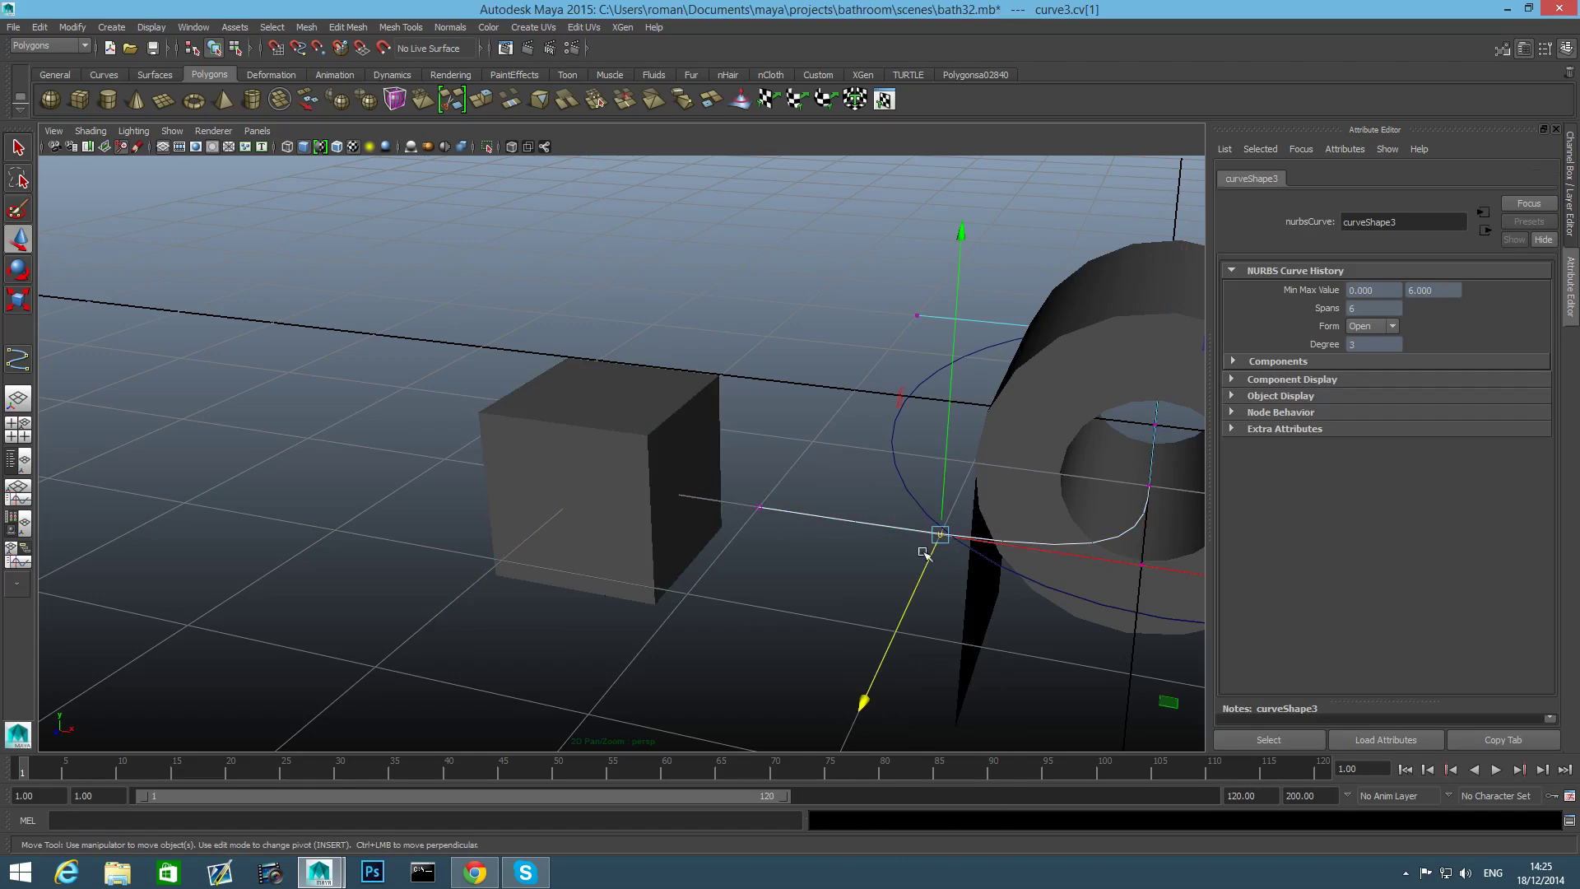
{"action": "left_click", "coordinate": [654, 476]}
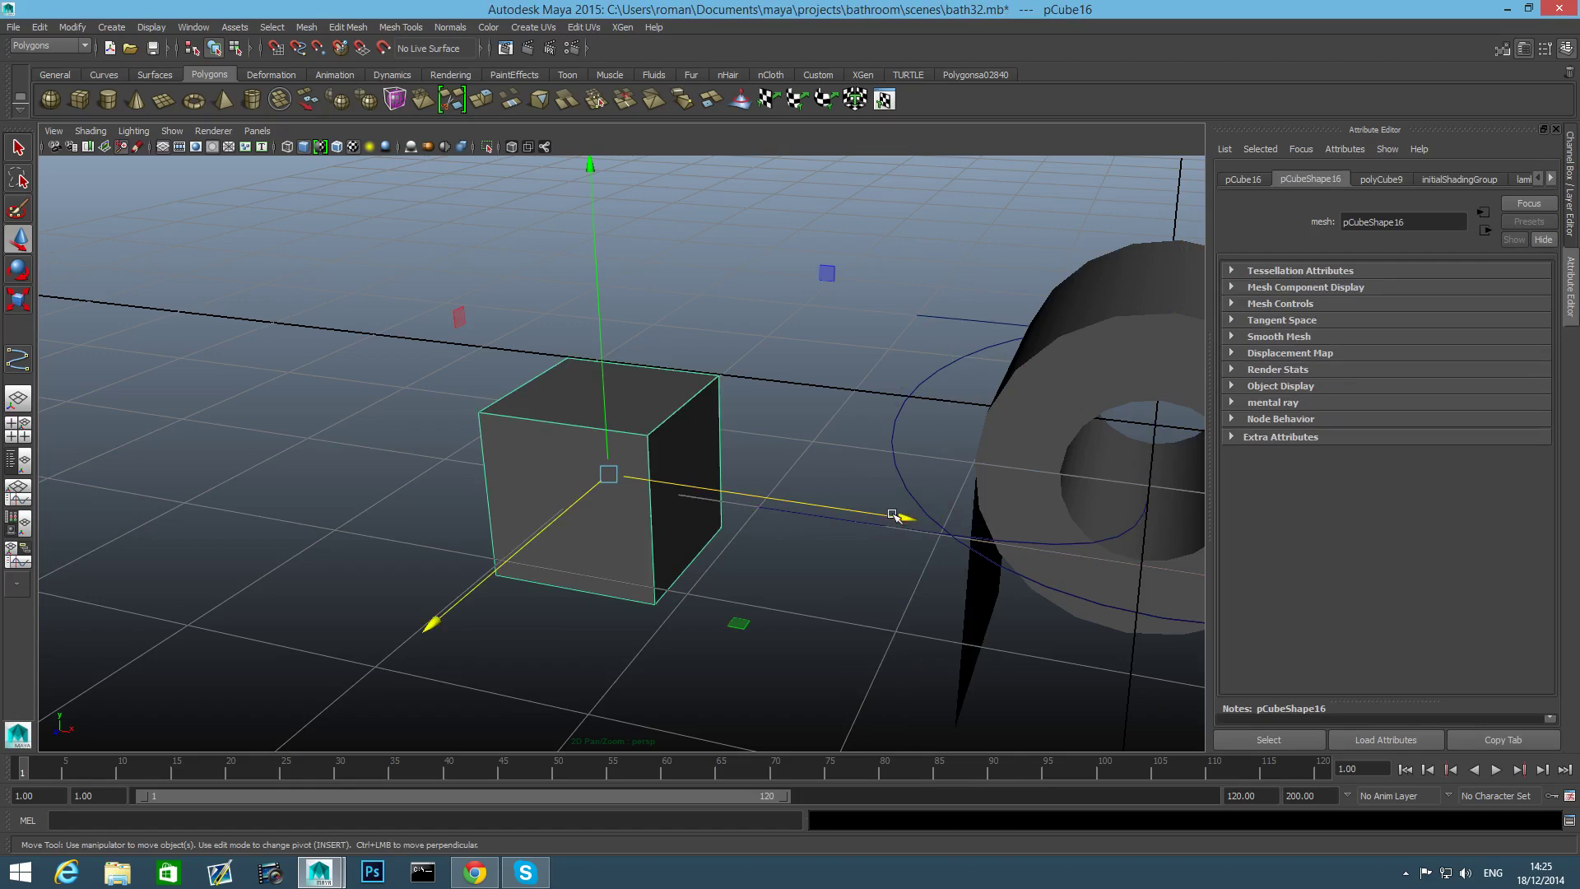
{"action": "left_click_drag", "start_coordinate": [899, 518], "coordinate": [1015, 564]}
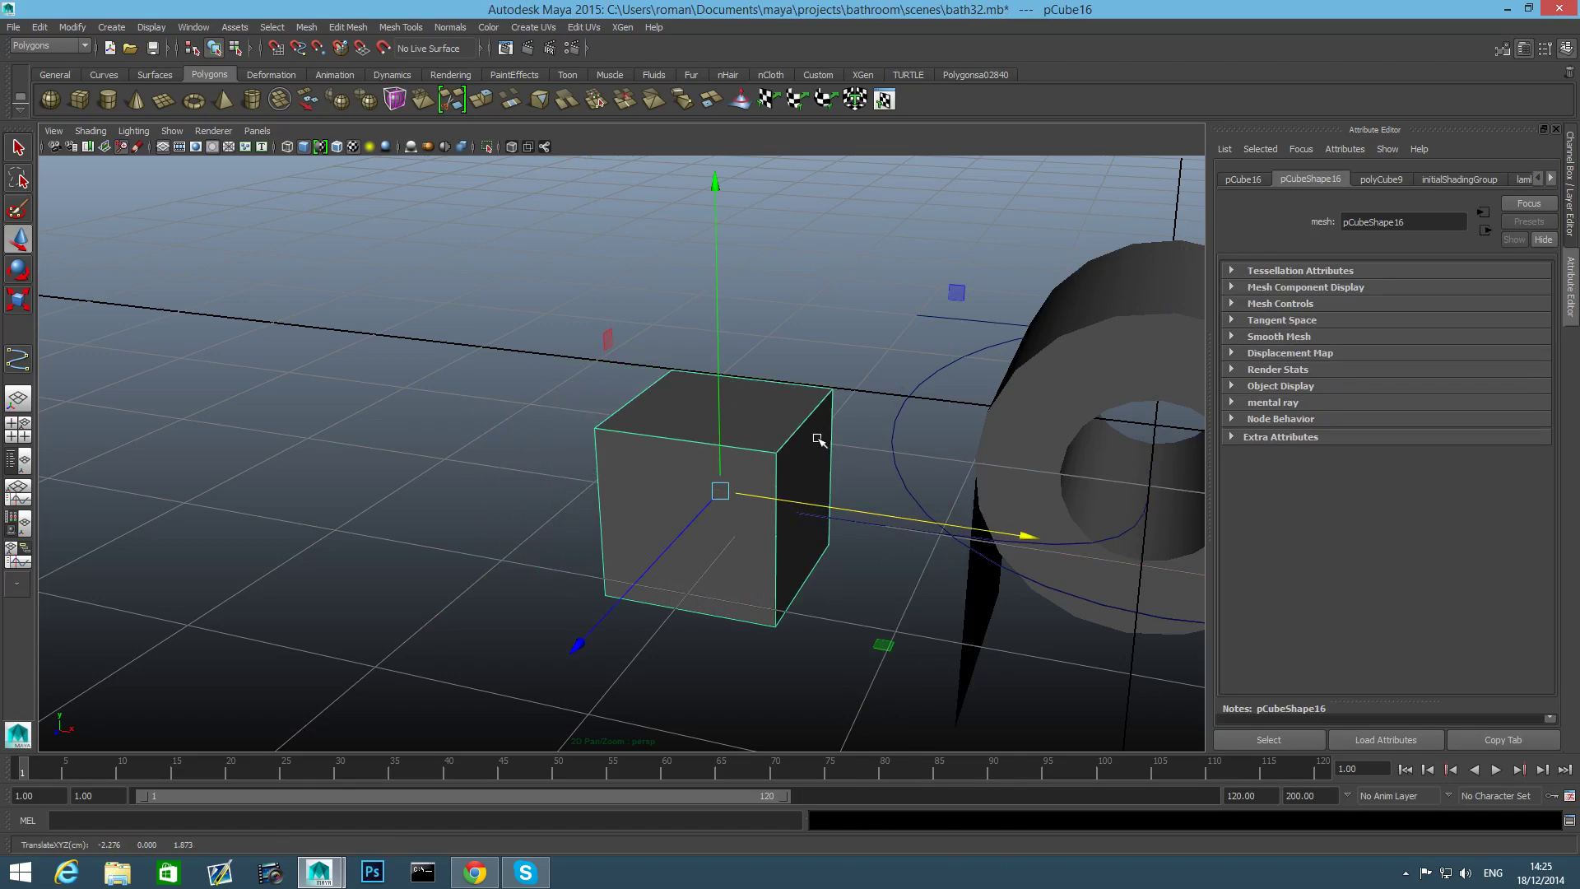
Insert one vertical and one horizontal edge loop through the middle of the cube.
{"action": "right_click_drag", "start_coordinate": [818, 437], "coordinate": [811, 415]}
{"action": "left_click_drag", "start_coordinate": [832, 448], "coordinate": [601, 423], "text": "alt"}
{"action": "left_click", "coordinate": [548, 390]}
{"action": "right_click_drag", "start_coordinate": [549, 390], "coordinate": [581, 426], "text": "shift"}
{"action": "left_click", "coordinate": [473, 495]}
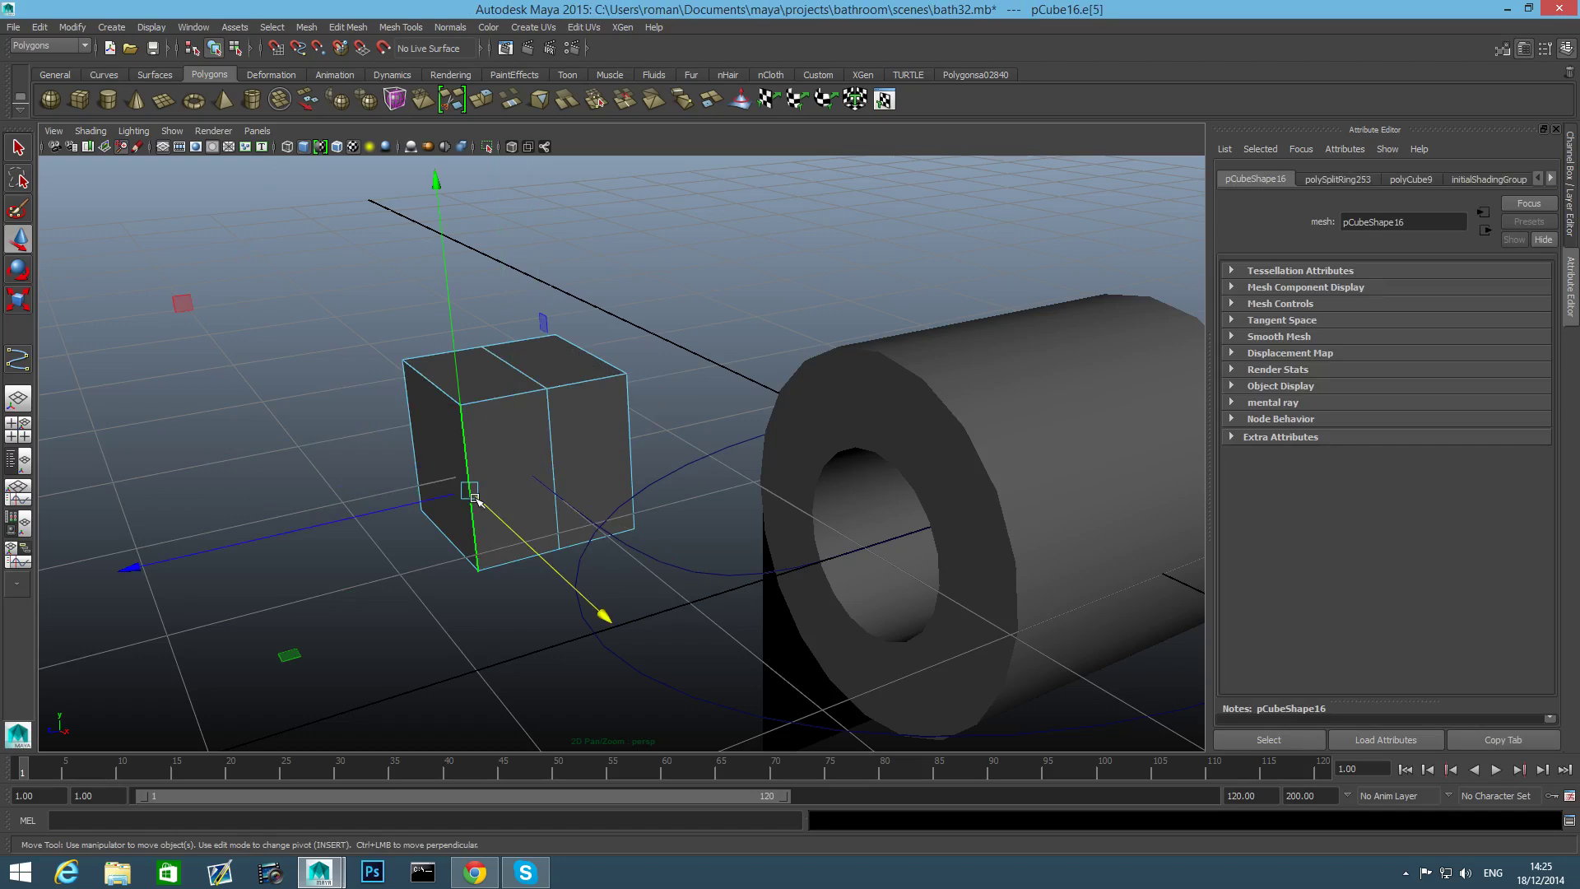
{"action": "key", "text": "g"}
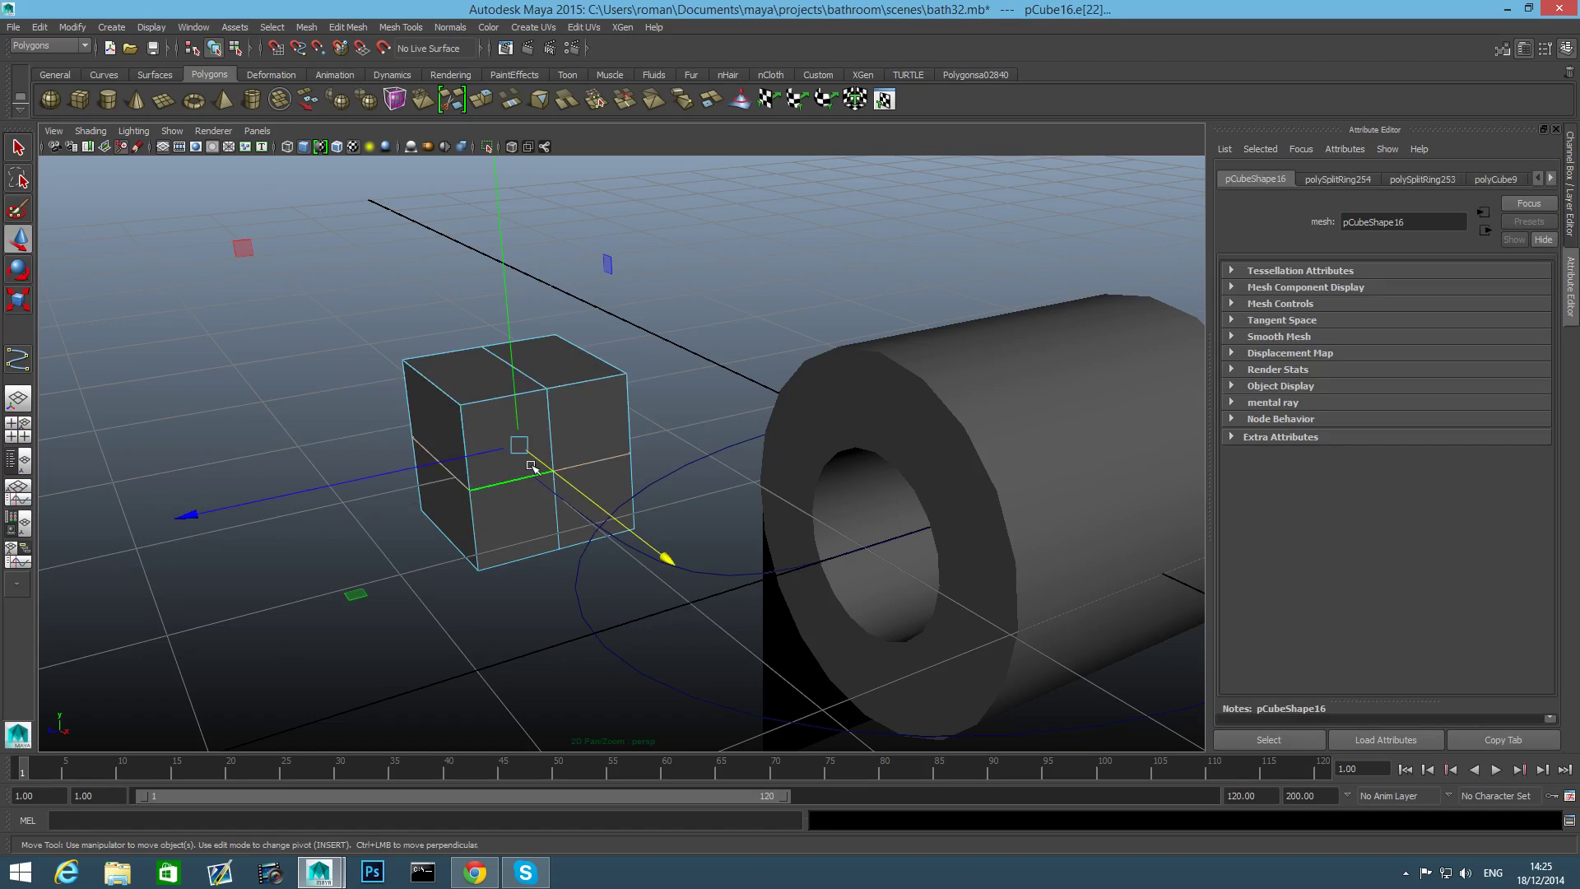
Return to object mode and shift the cube along its depth to line up its centred edge loops with the curve.
{"action": "right_click_drag", "start_coordinate": [530, 463], "coordinate": [496, 471]}
{"action": "left_click_drag", "start_coordinate": [537, 492], "coordinate": [551, 488], "text": "alt"}
{"action": "key", "text": "F8"}
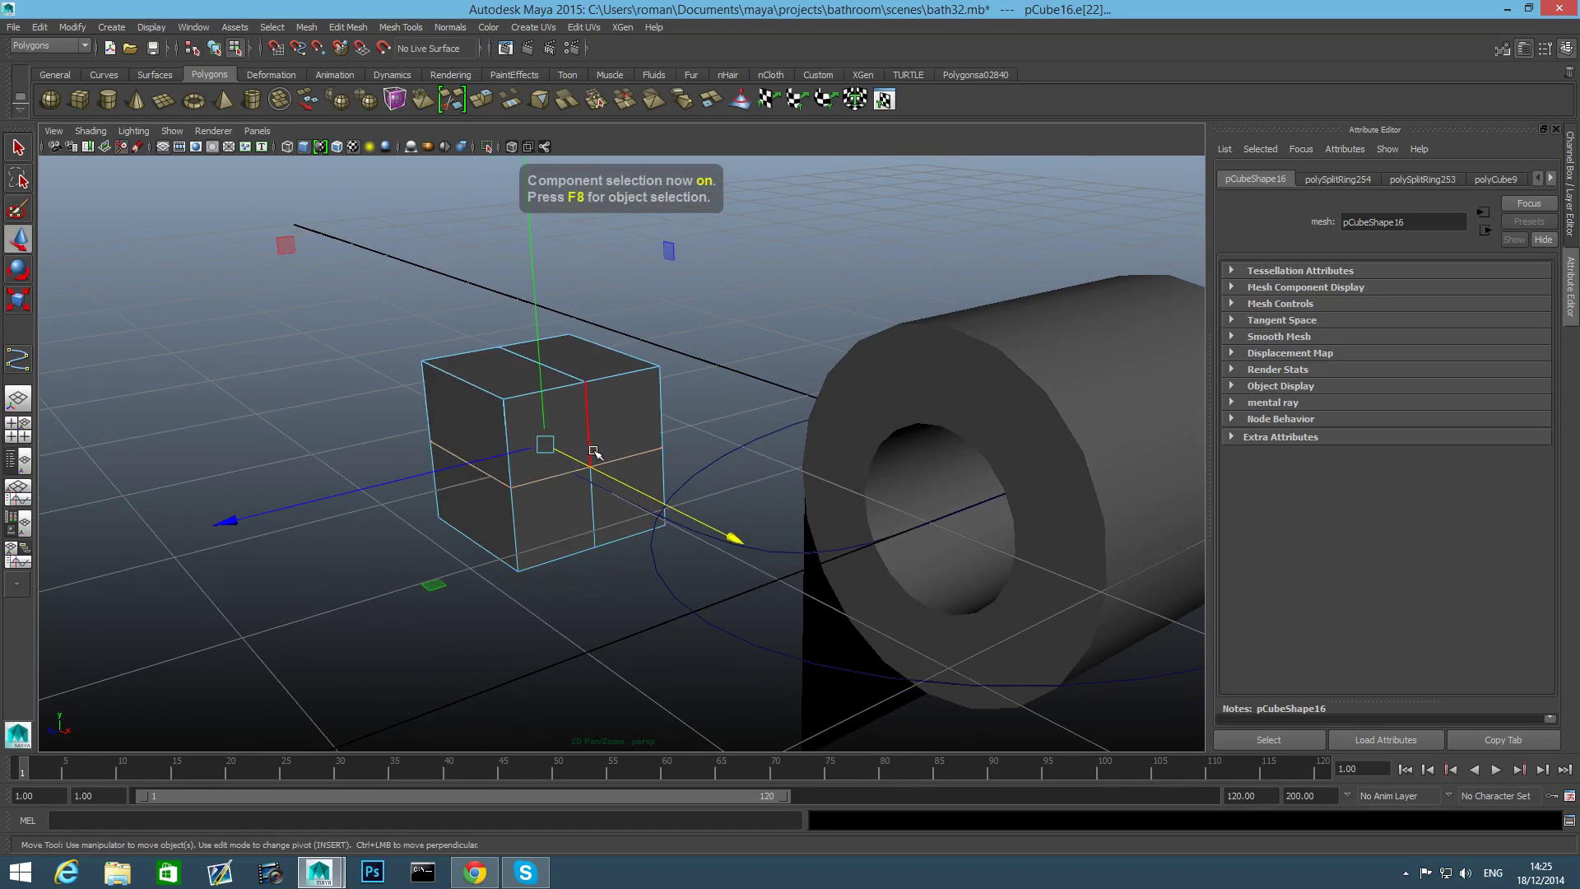
{"action": "key", "text": "F8"}
{"action": "left_click", "coordinate": [442, 471]}
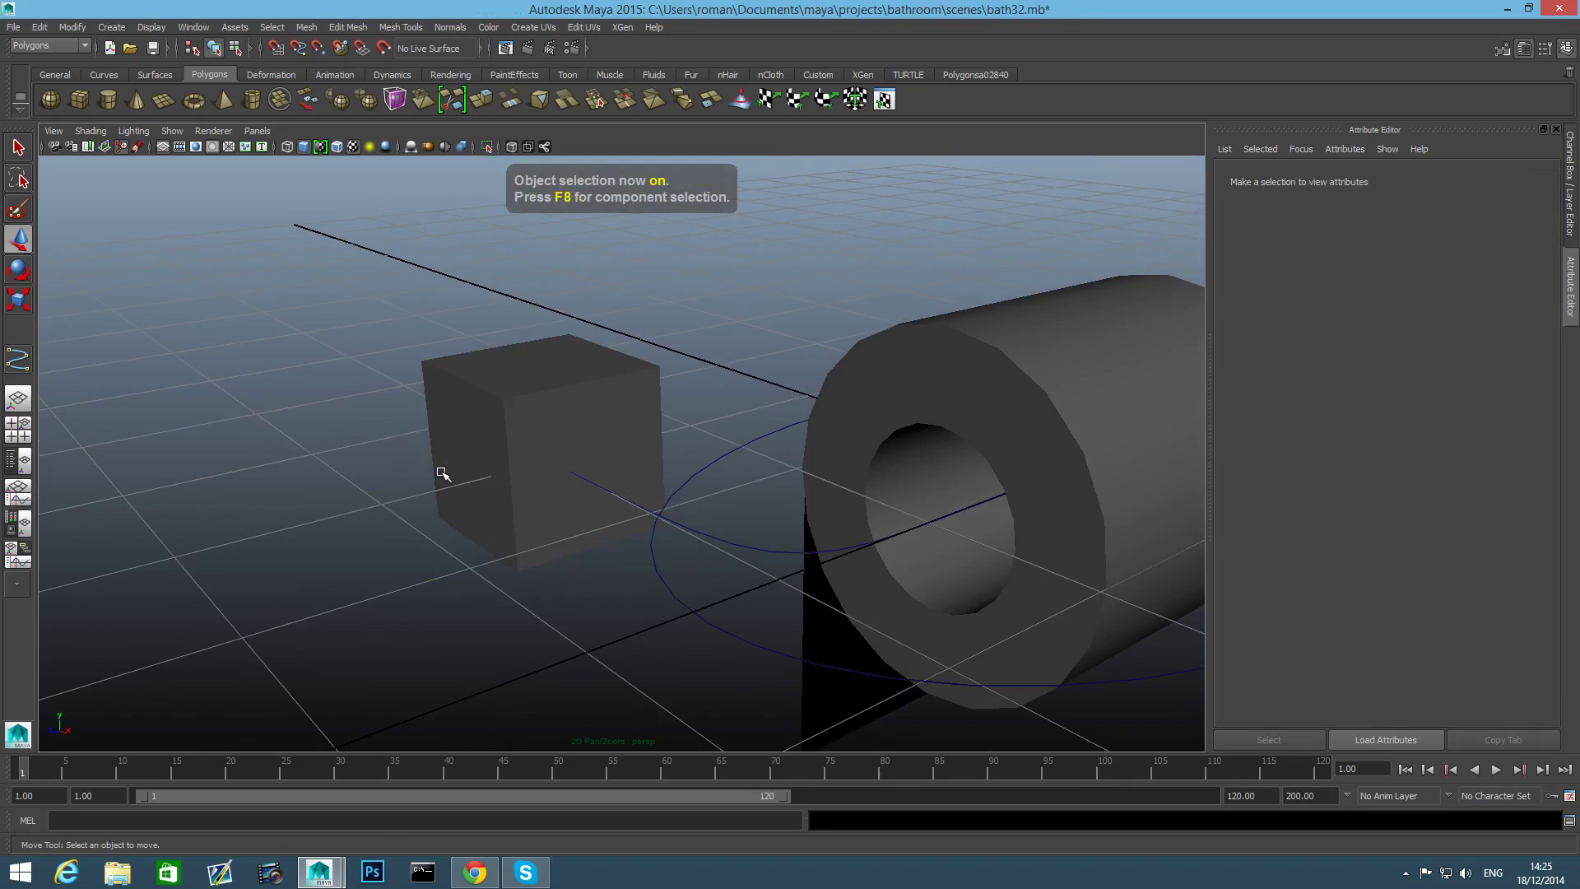
{"action": "left_click", "coordinate": [498, 438]}
{"action": "left_click_drag", "start_coordinate": [473, 460], "coordinate": [454, 469]}
{"action": "scroll", "coordinate": [472, 490], "scroll_direction": "up", "scroll_amount": 8}
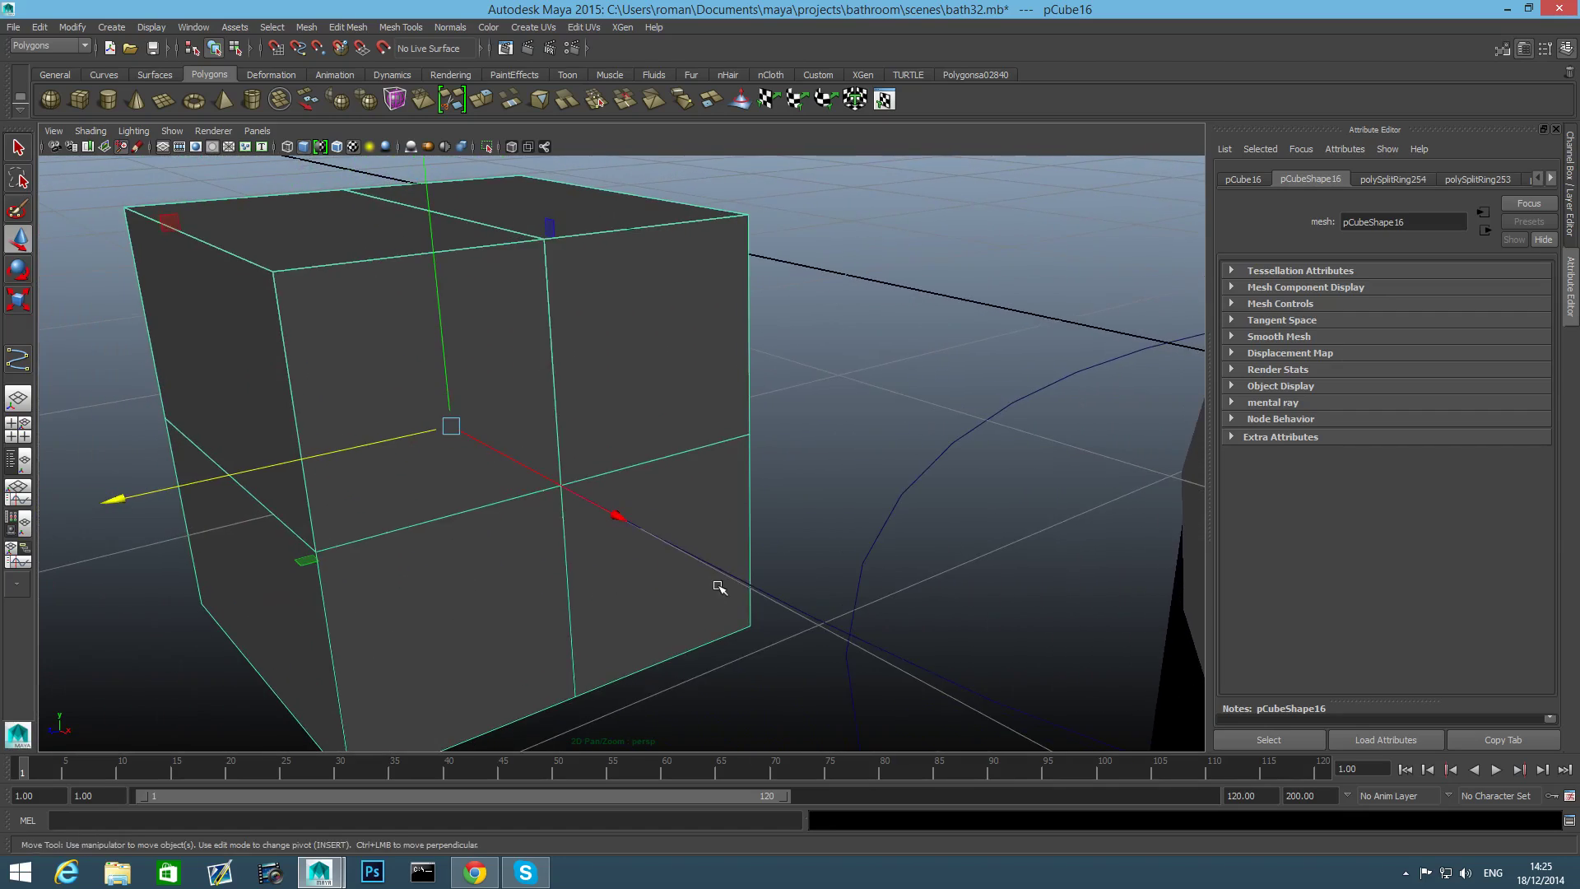
{"action": "scroll", "coordinate": [718, 586], "scroll_direction": "down", "scroll_amount": 5}
{"action": "left_click_drag", "start_coordinate": [582, 574], "coordinate": [735, 546], "text": "alt"}
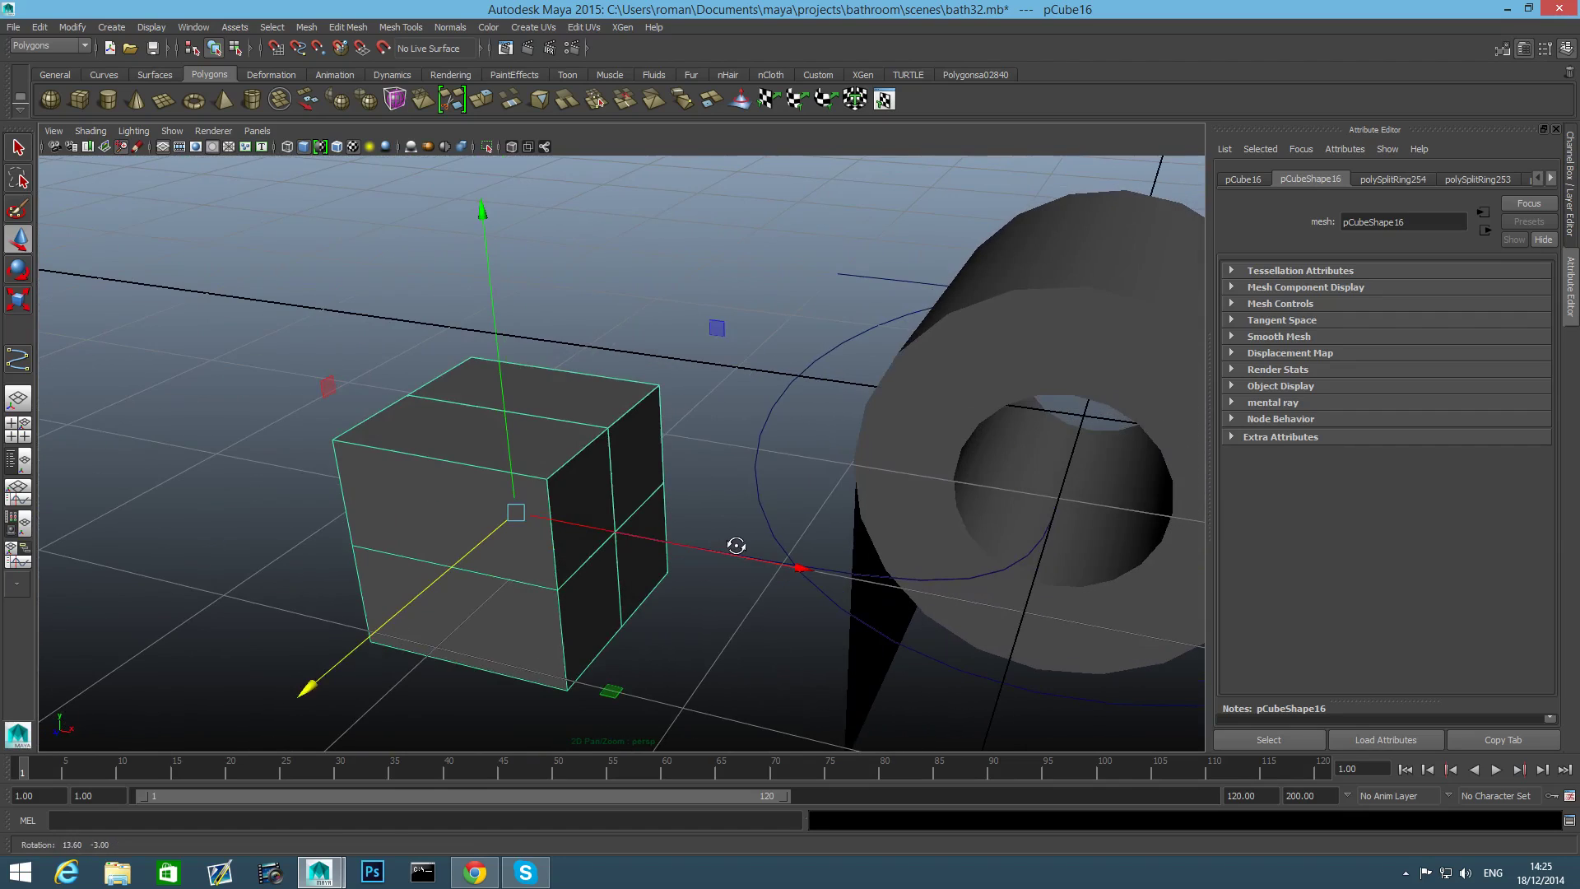
Scale the cube down uniformly and move it back against the end of the curve.
{"action": "key", "text": "r"}
{"action": "left_click_drag", "start_coordinate": [516, 513], "coordinate": [435, 528]}
{"action": "key", "text": "w"}
{"action": "scroll", "coordinate": [592, 607], "scroll_direction": "up", "scroll_amount": 3}
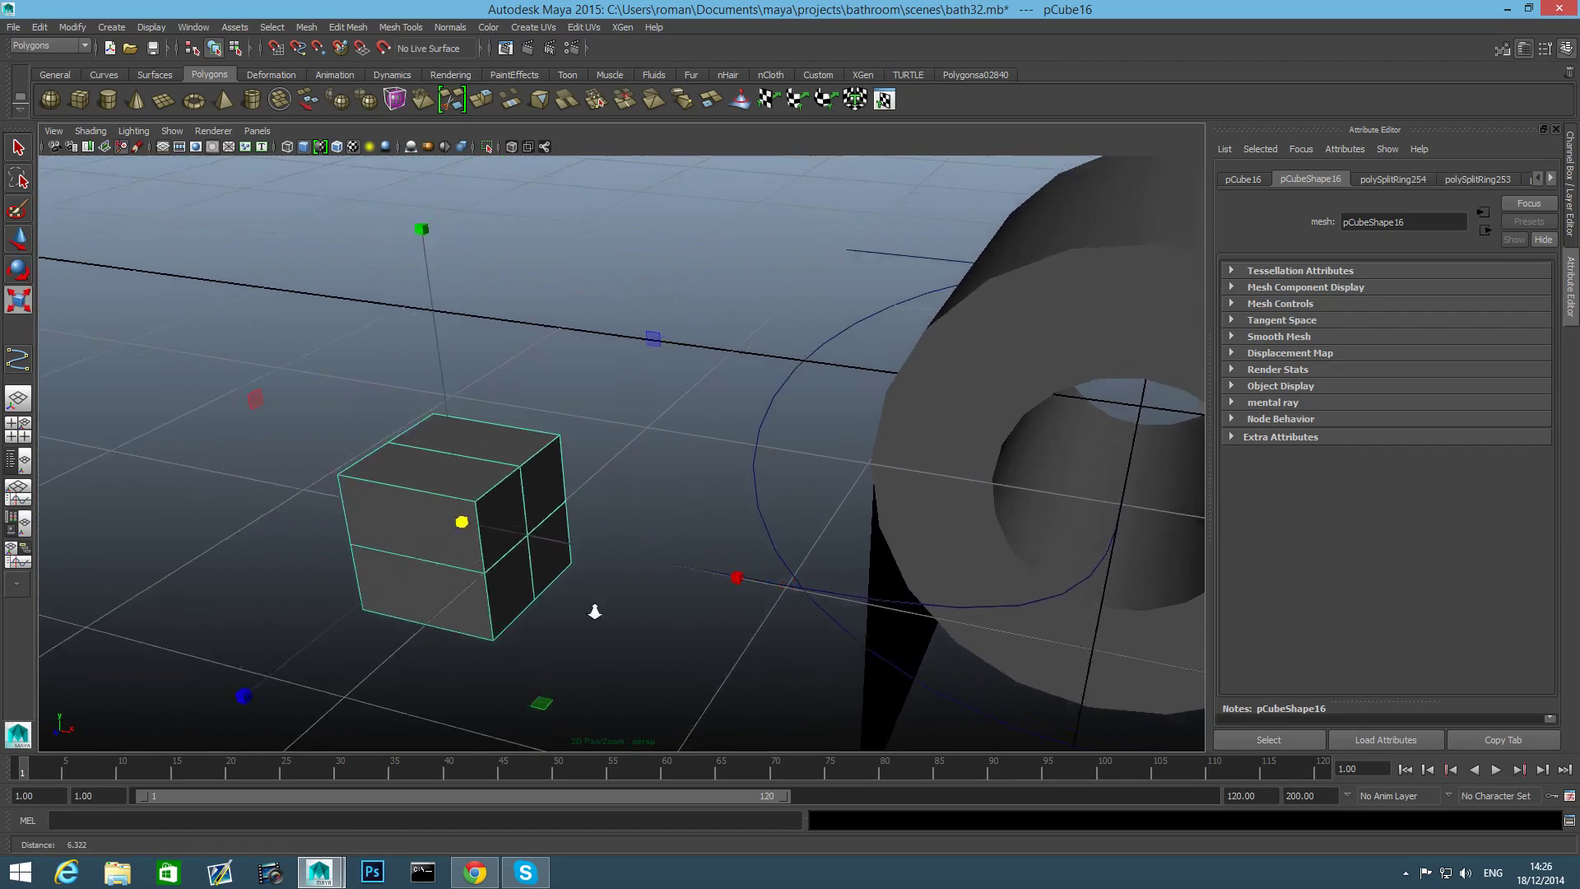
{"action": "left_click_drag", "start_coordinate": [617, 600], "coordinate": [654, 613]}
{"action": "left_click", "coordinate": [753, 623]}
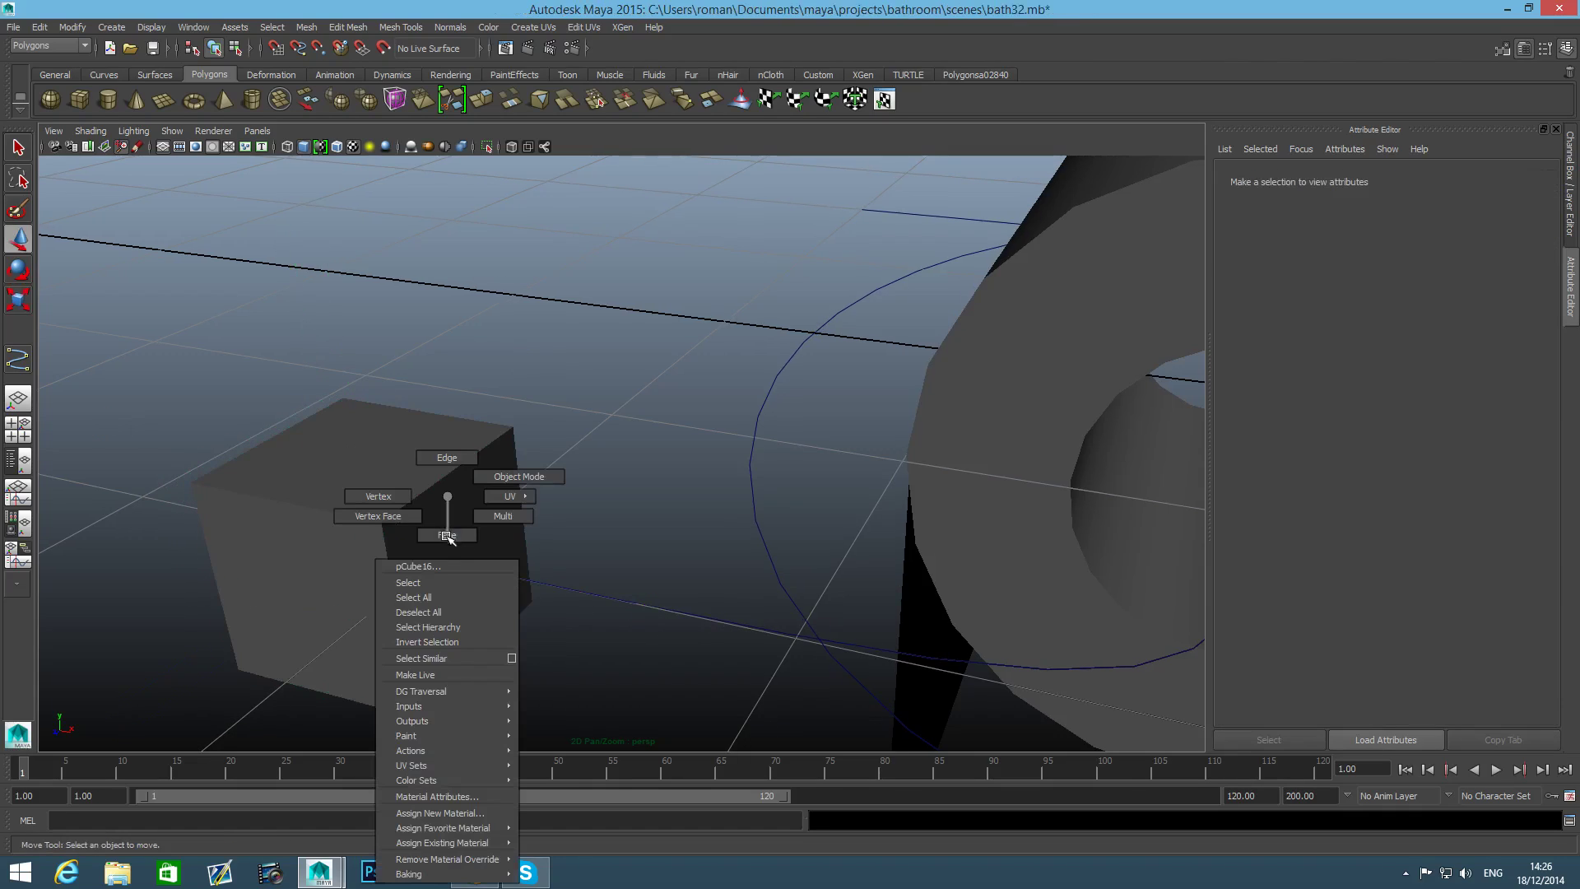
Delete both centred edge loops from the cube.
{"action": "mouse_move", "coordinate": [447, 496]}
{"action": "right_mouse_down"}
{"action": "mouse_move", "coordinate": [450, 530]}
{"action": "mouse_move", "coordinate": [454, 475]}
{"action": "mouse_move", "coordinate": [436, 467]}
{"action": "right_mouse_up"}
{"action": "double_click", "coordinate": [437, 465]}
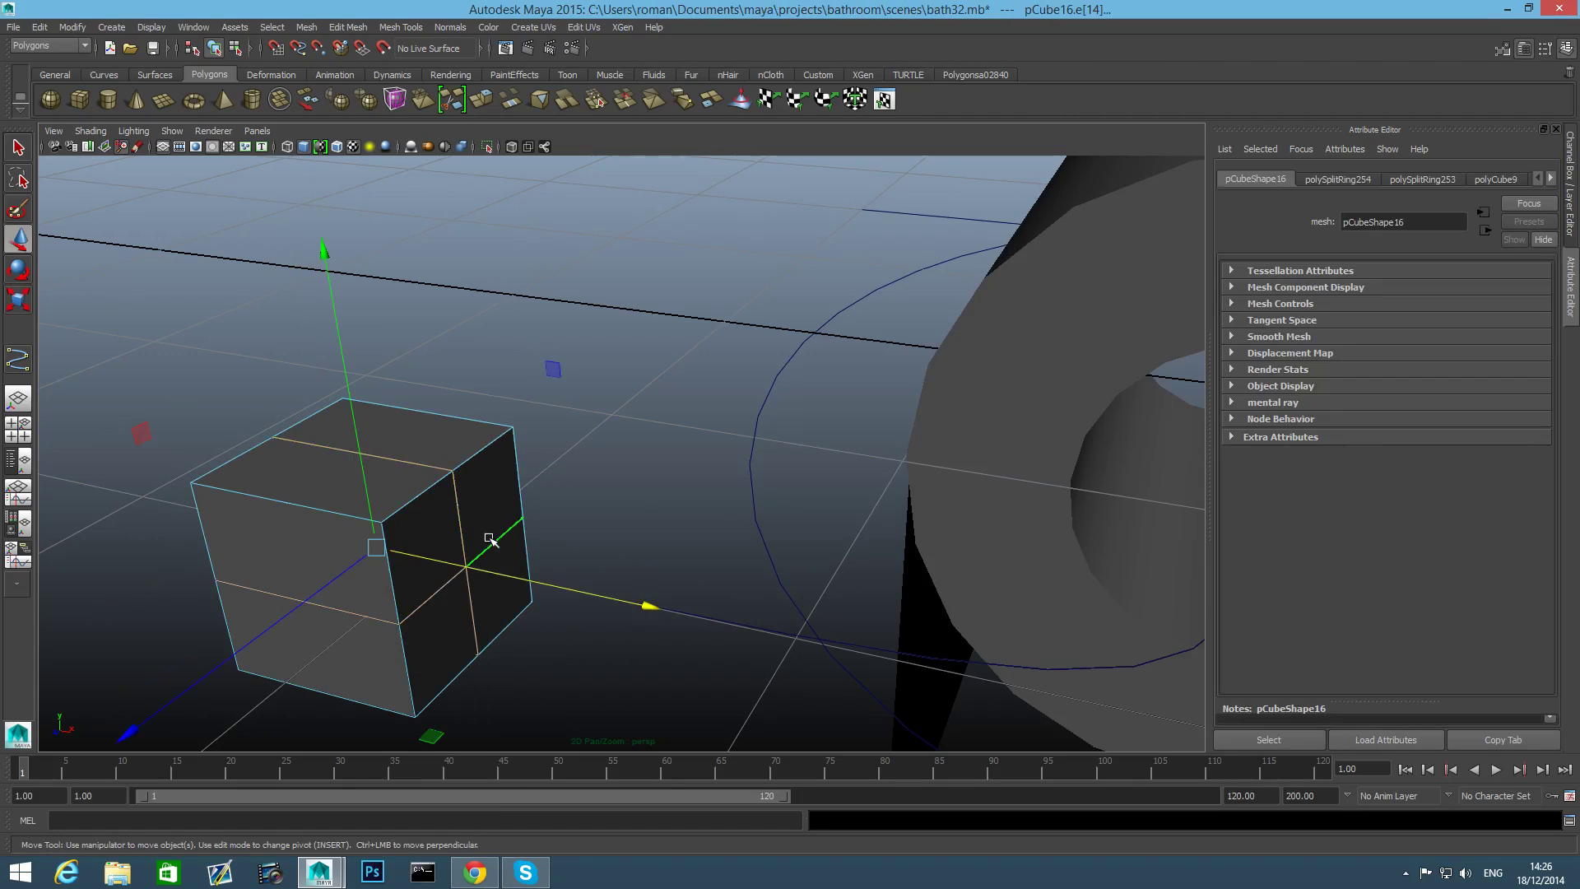
{"action": "right_click_drag", "start_coordinate": [489, 538], "coordinate": [530, 578], "text": "shift"}
Select the cube face that meets the end of the guiding curve, together with the curve itself.
{"action": "key", "text": "F8"}
{"action": "left_click", "coordinate": [448, 533]}
{"action": "left_click", "coordinate": [430, 535]}
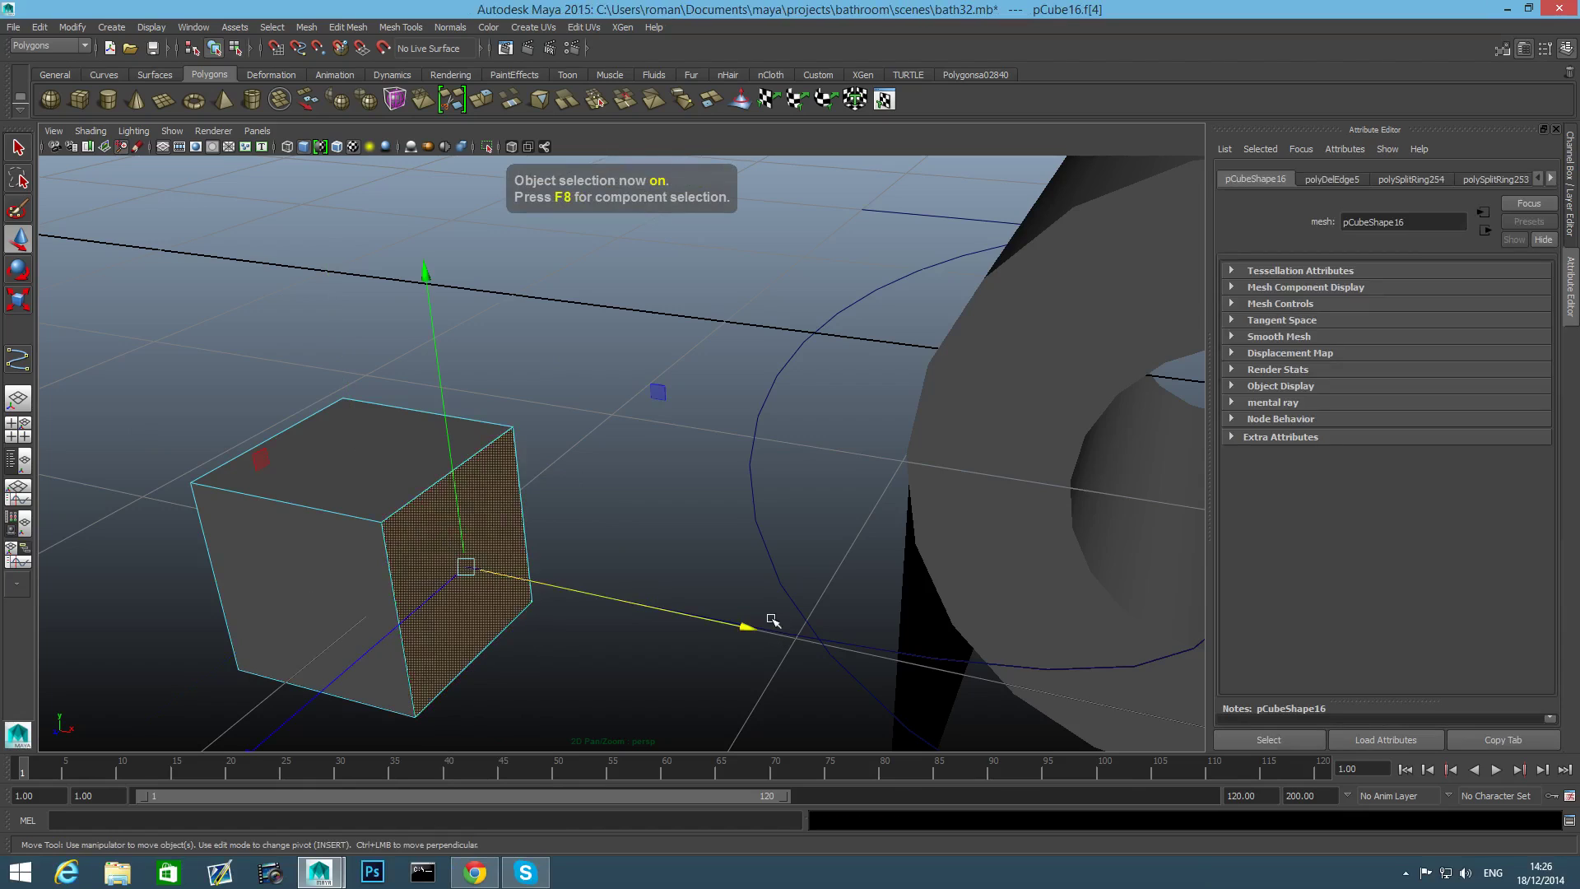
{"action": "left_click", "coordinate": [778, 629], "text": "shift"}
{"action": "key", "text": "f"}
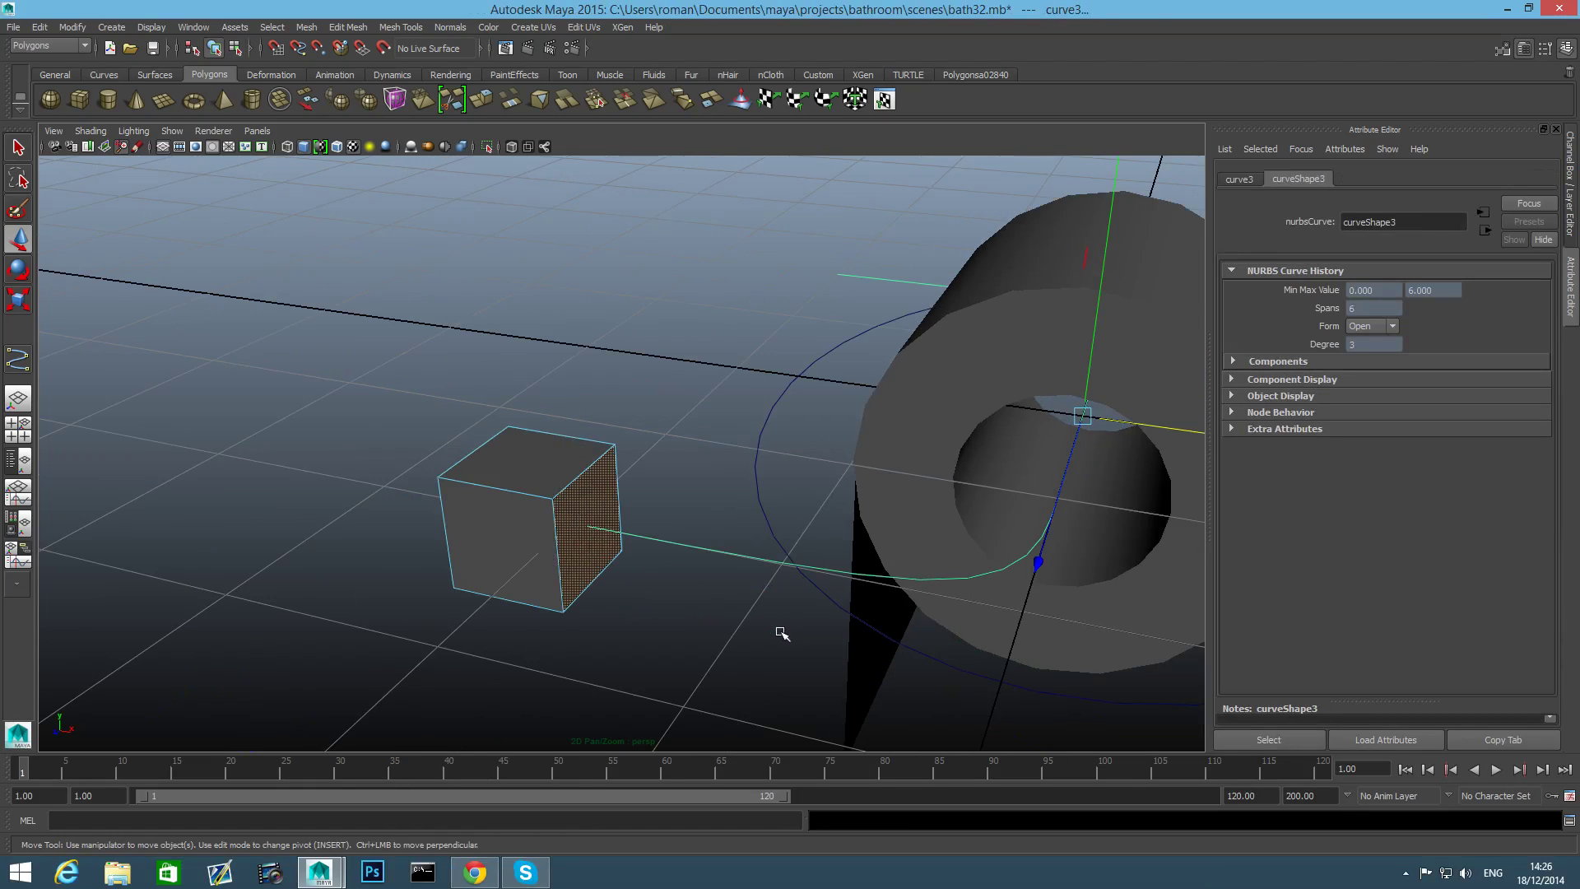
{"action": "left_click_drag", "start_coordinate": [732, 654], "coordinate": [780, 651], "text": "alt"}
{"action": "scroll", "coordinate": [903, 554], "scroll_direction": "down", "scroll_amount": 3}
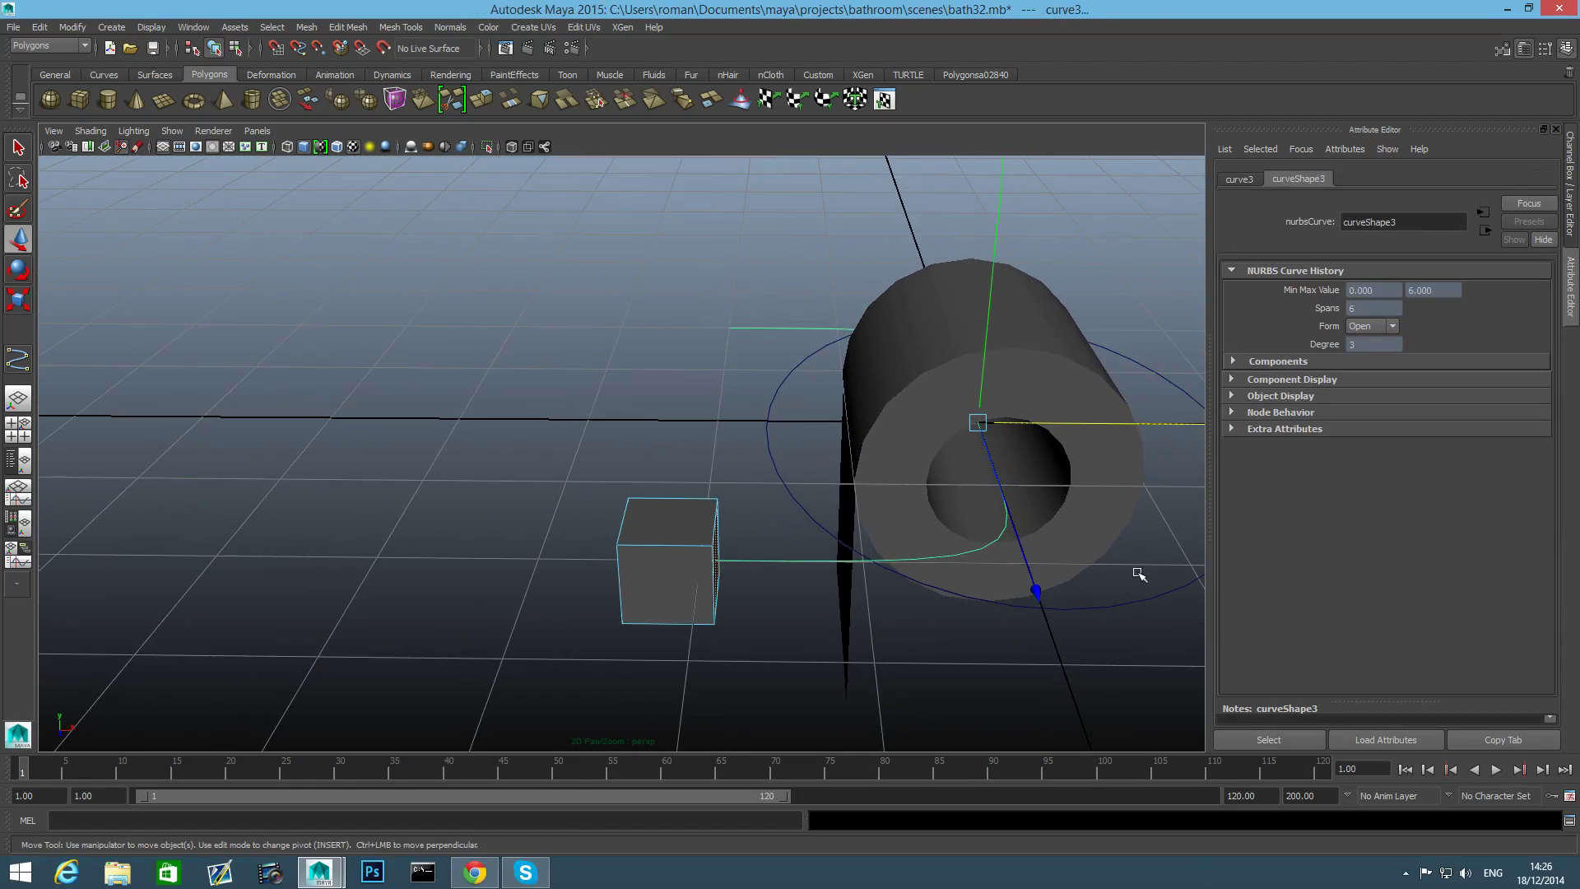
{"action": "middle_click_drag", "start_coordinate": [1138, 574], "coordinate": [1029, 584], "text": "alt"}
{"action": "left_click_drag", "start_coordinate": [787, 492], "coordinate": [752, 498], "text": "alt"}
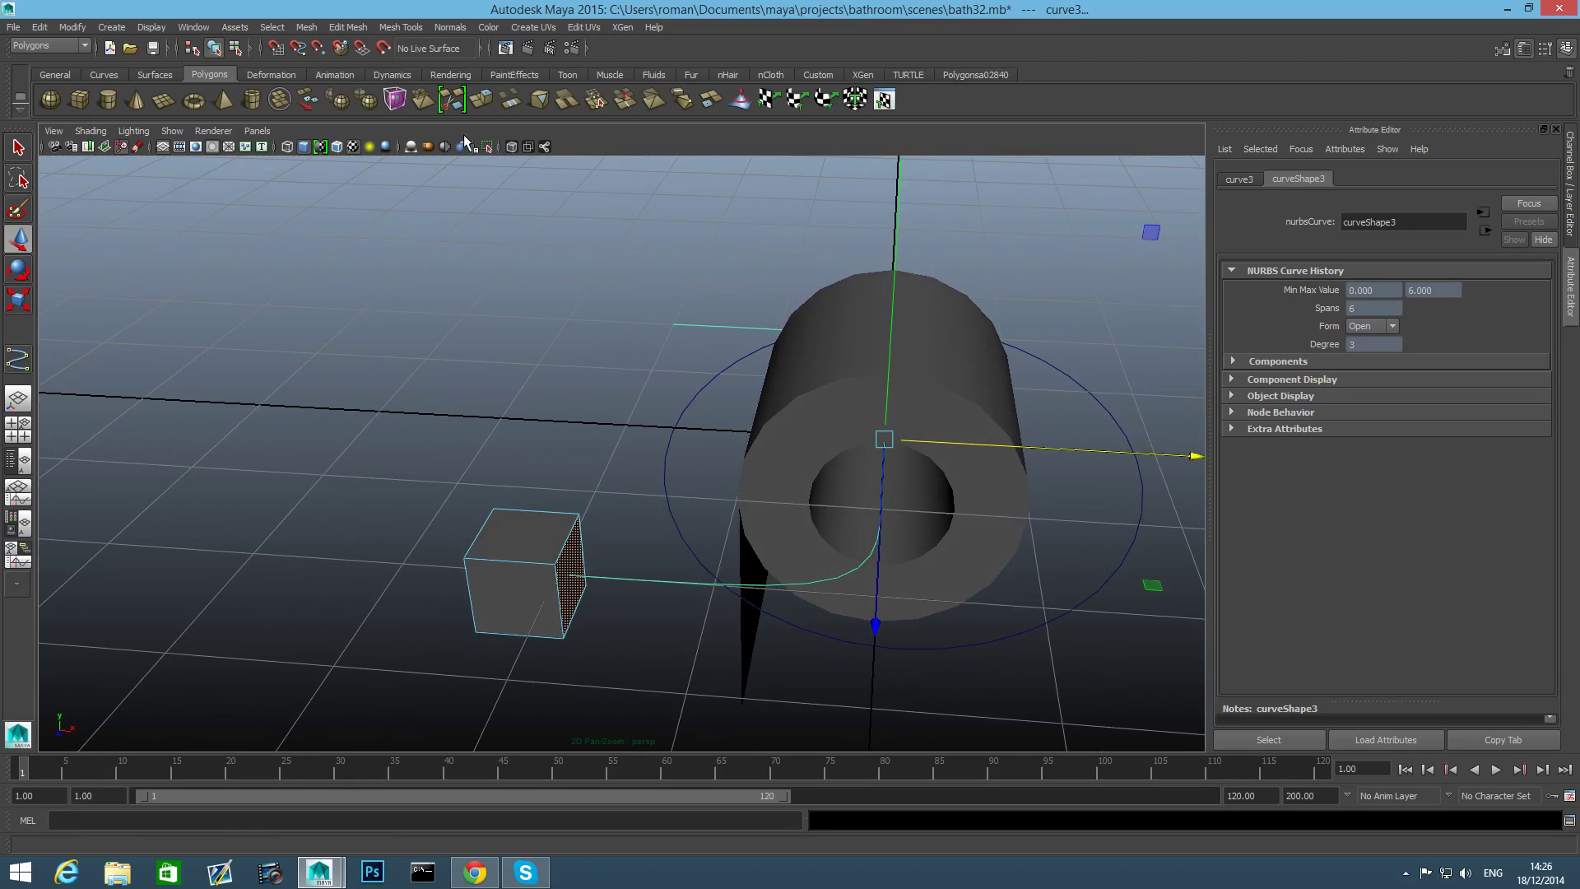
Try extruding the selected cube face along the curve with 10 divisions.
{"action": "left_click", "coordinate": [309, 31]}
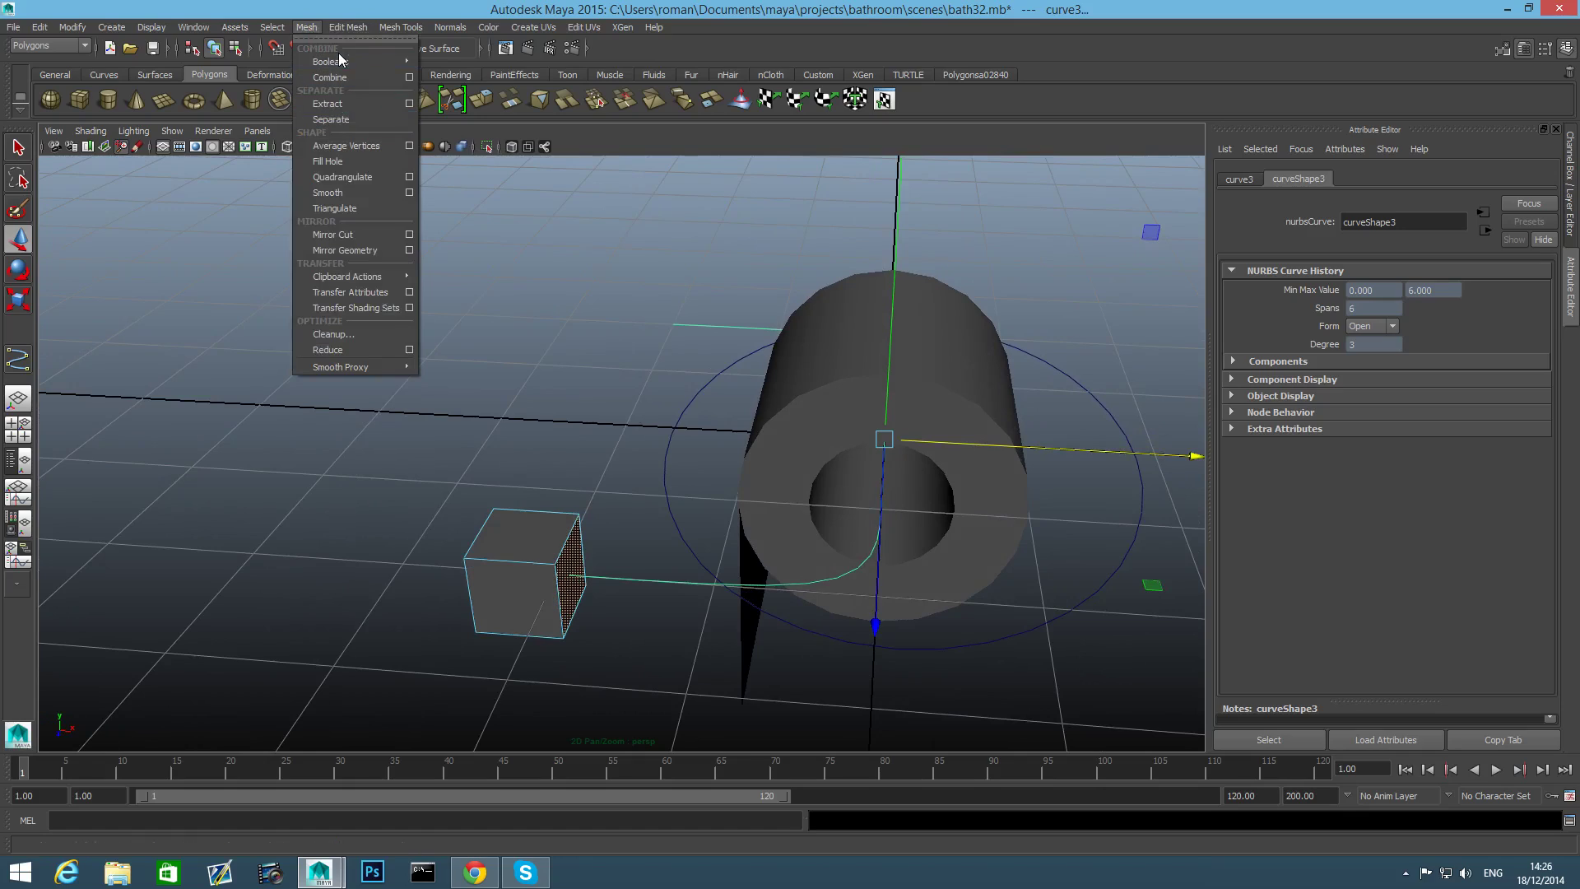
{"action": "mouse_move", "coordinate": [347, 27]}
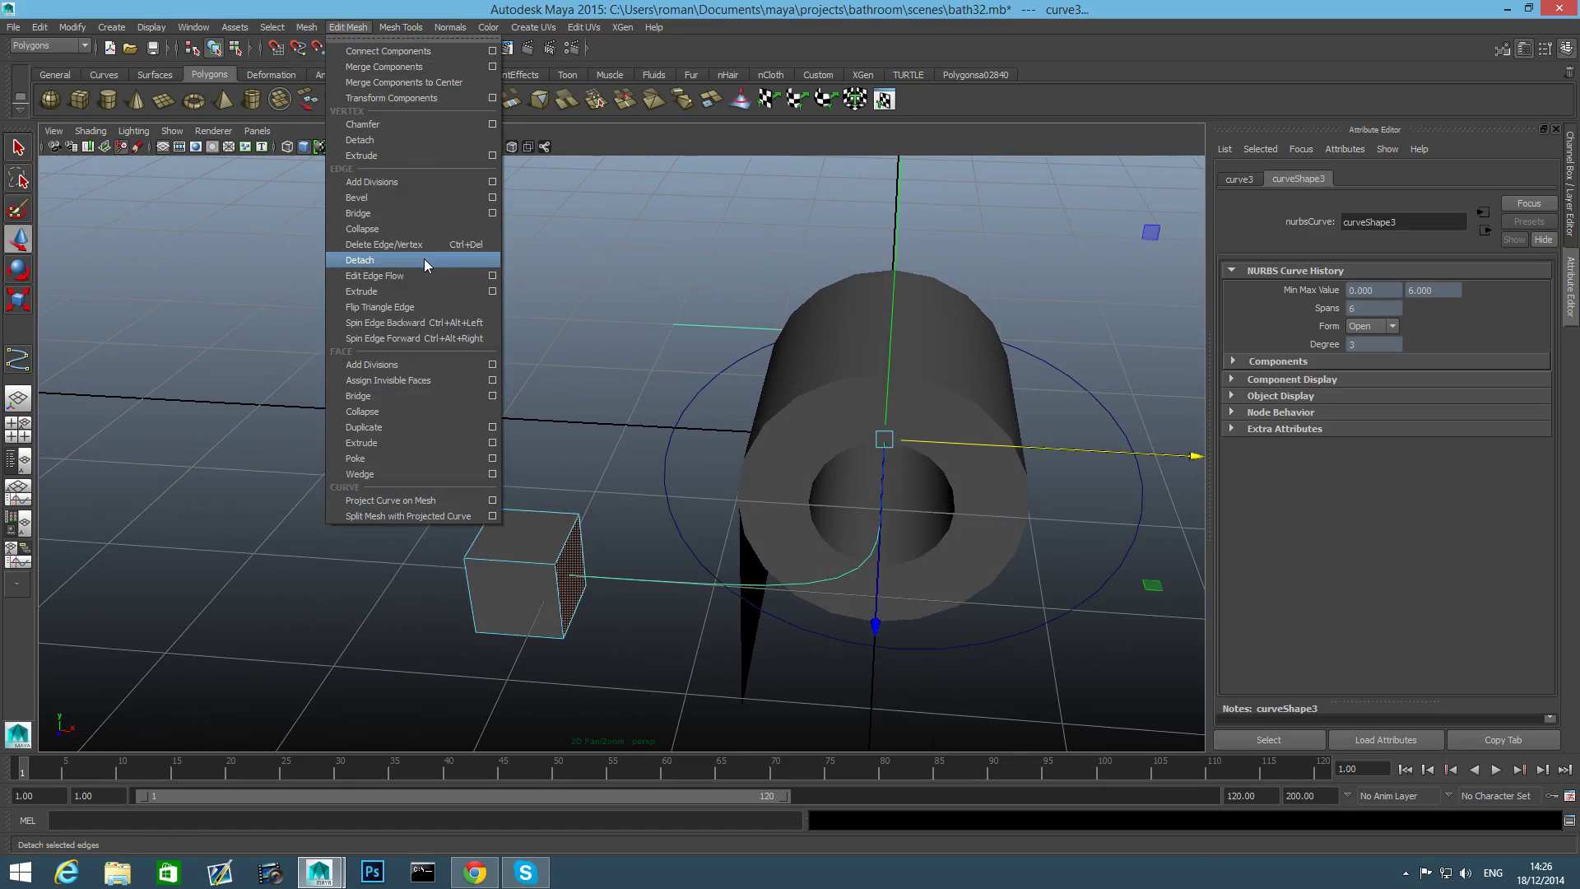
{"action": "left_click", "coordinate": [492, 444]}
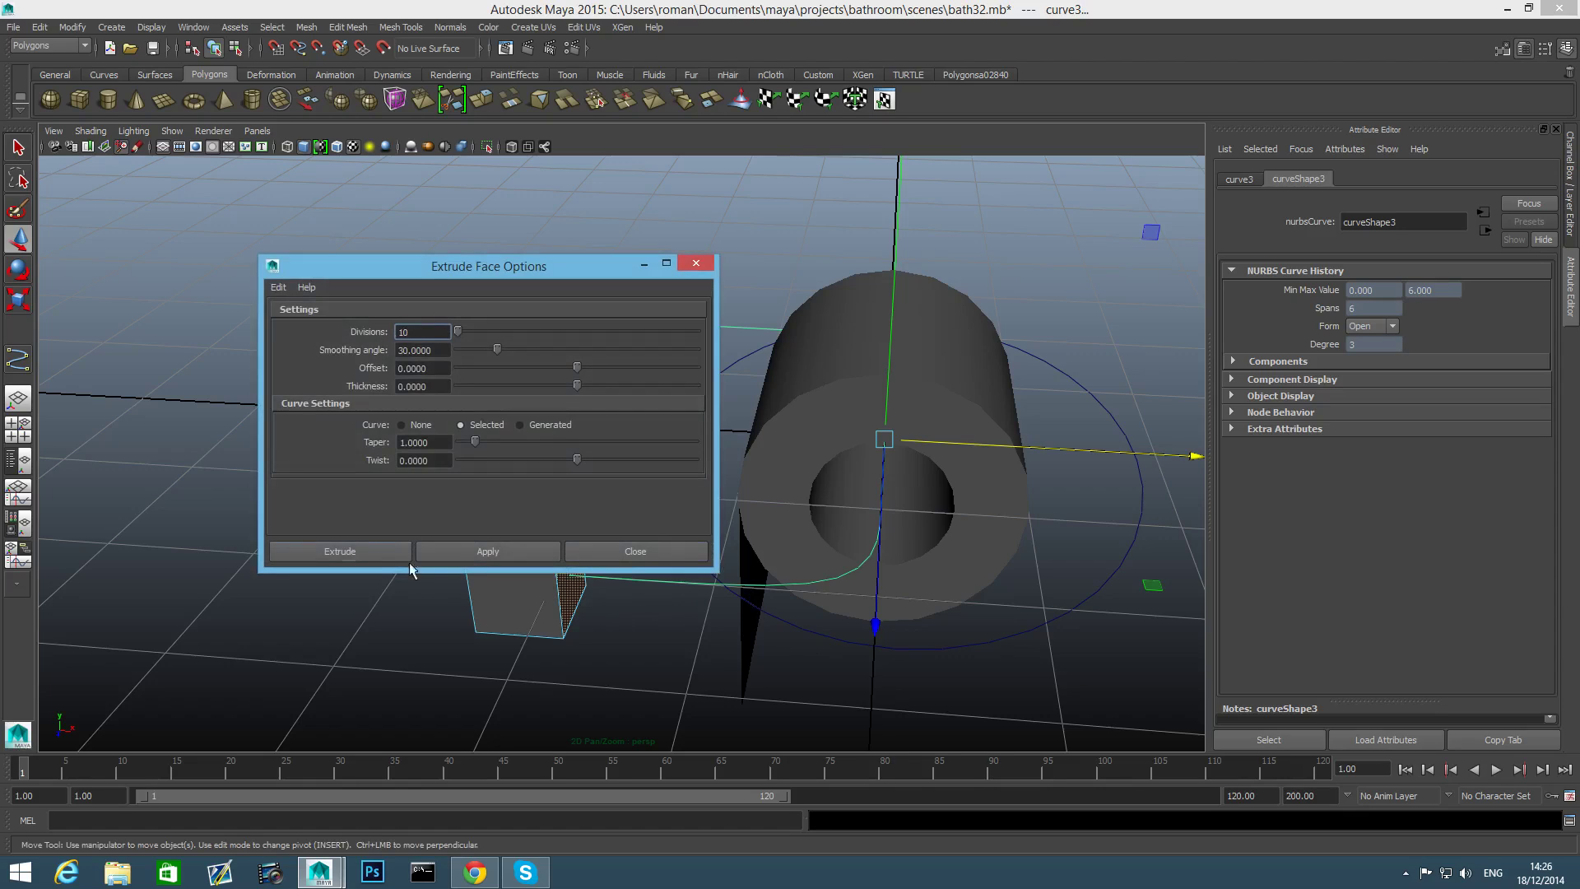
{"action": "left_click", "coordinate": [483, 558]}
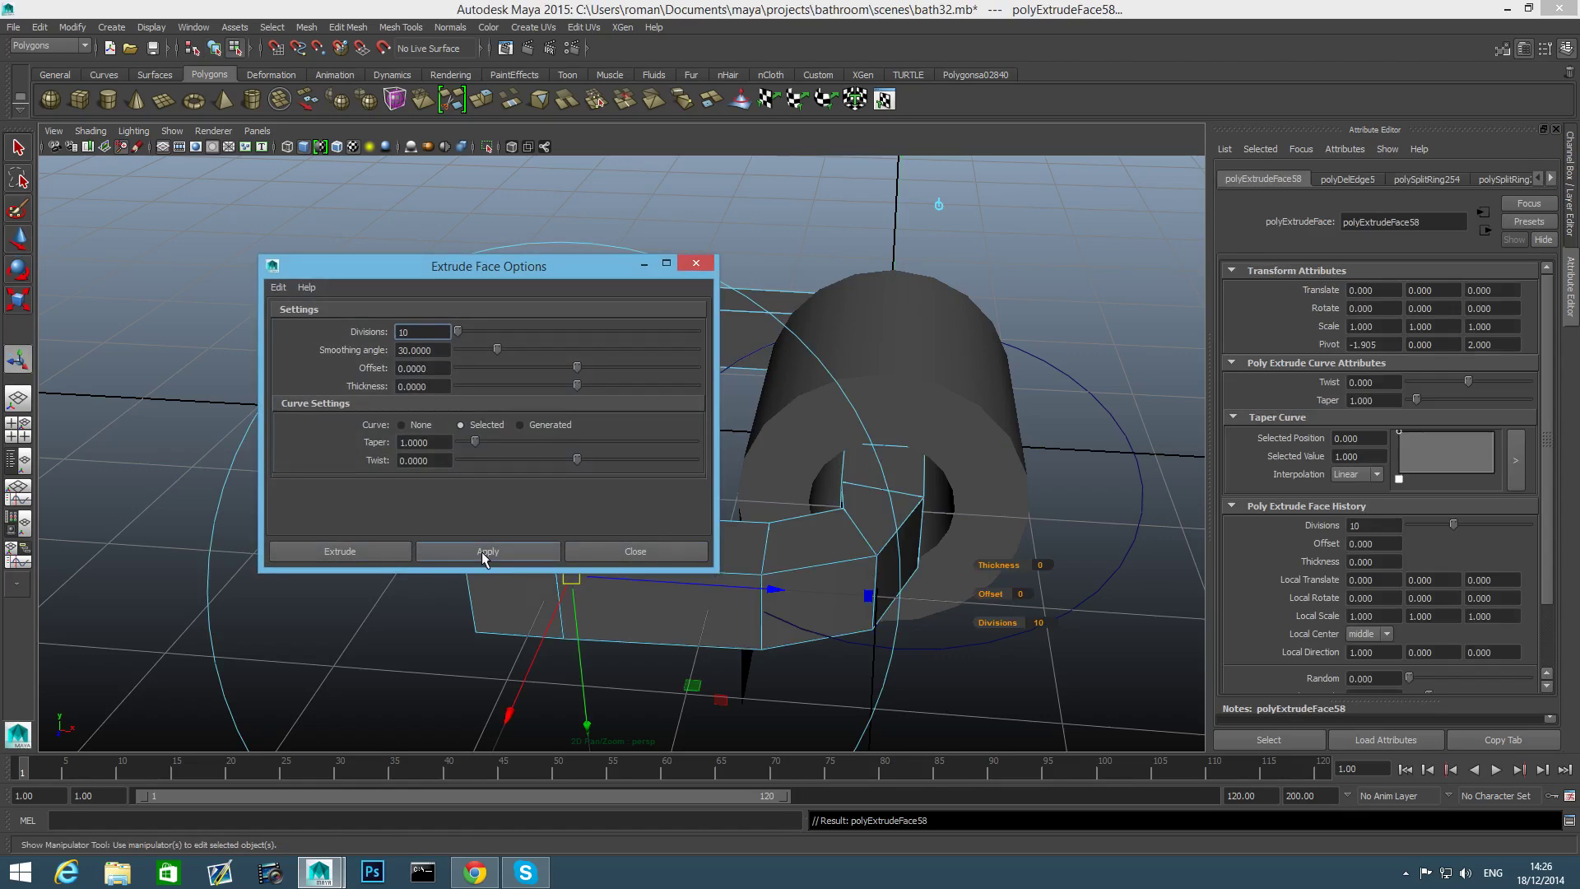
{"action": "left_click_drag", "start_coordinate": [474, 275], "coordinate": [301, 275]}
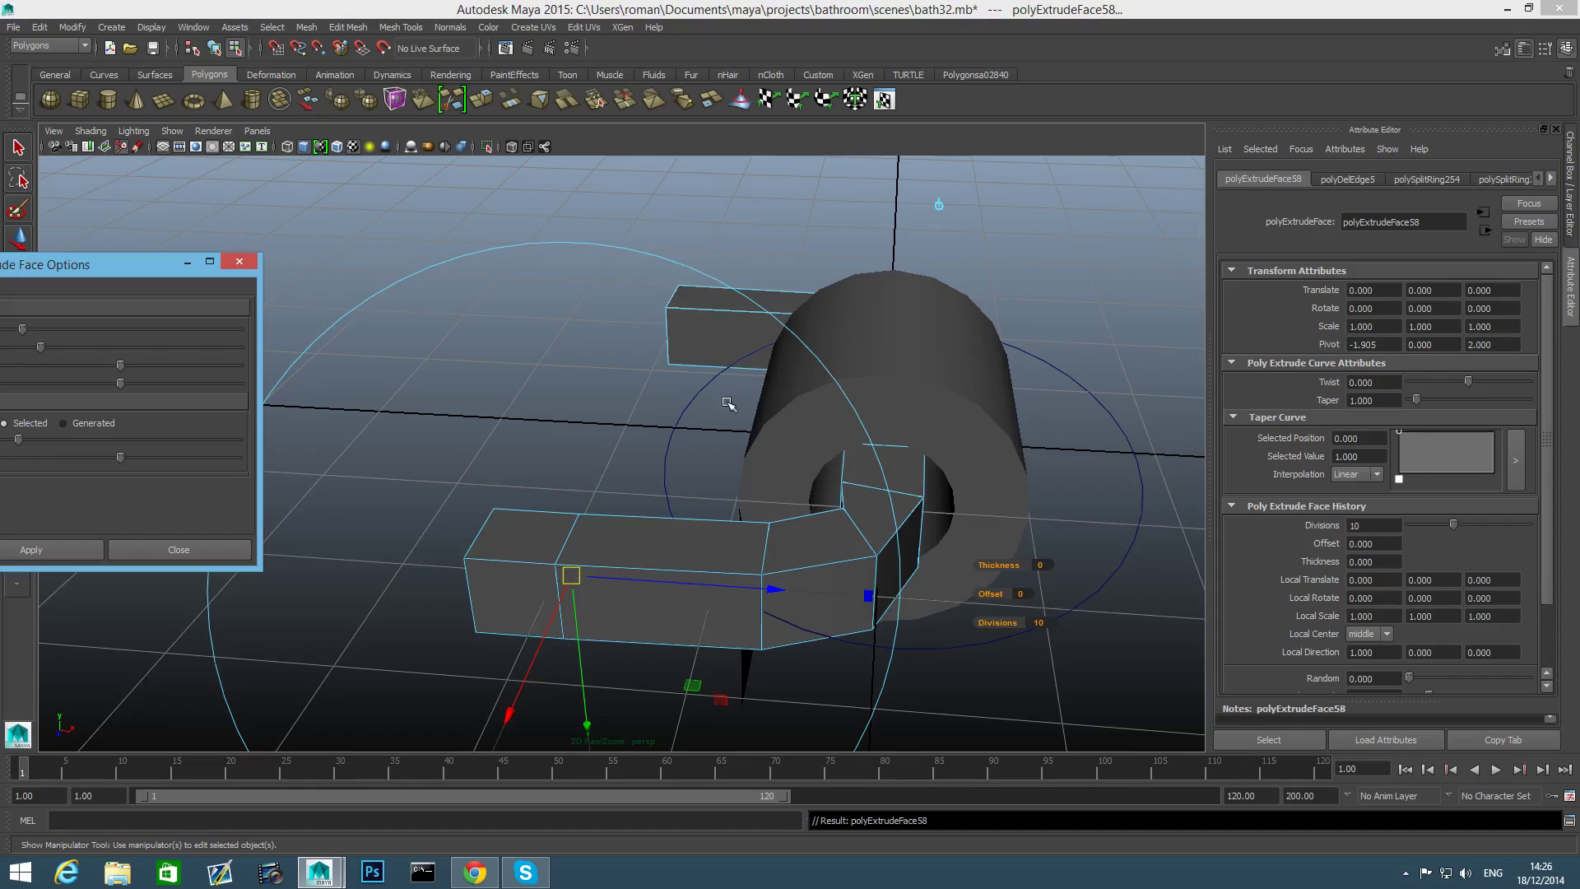
{"action": "left_click_drag", "start_coordinate": [727, 403], "coordinate": [750, 430], "text": "alt"}
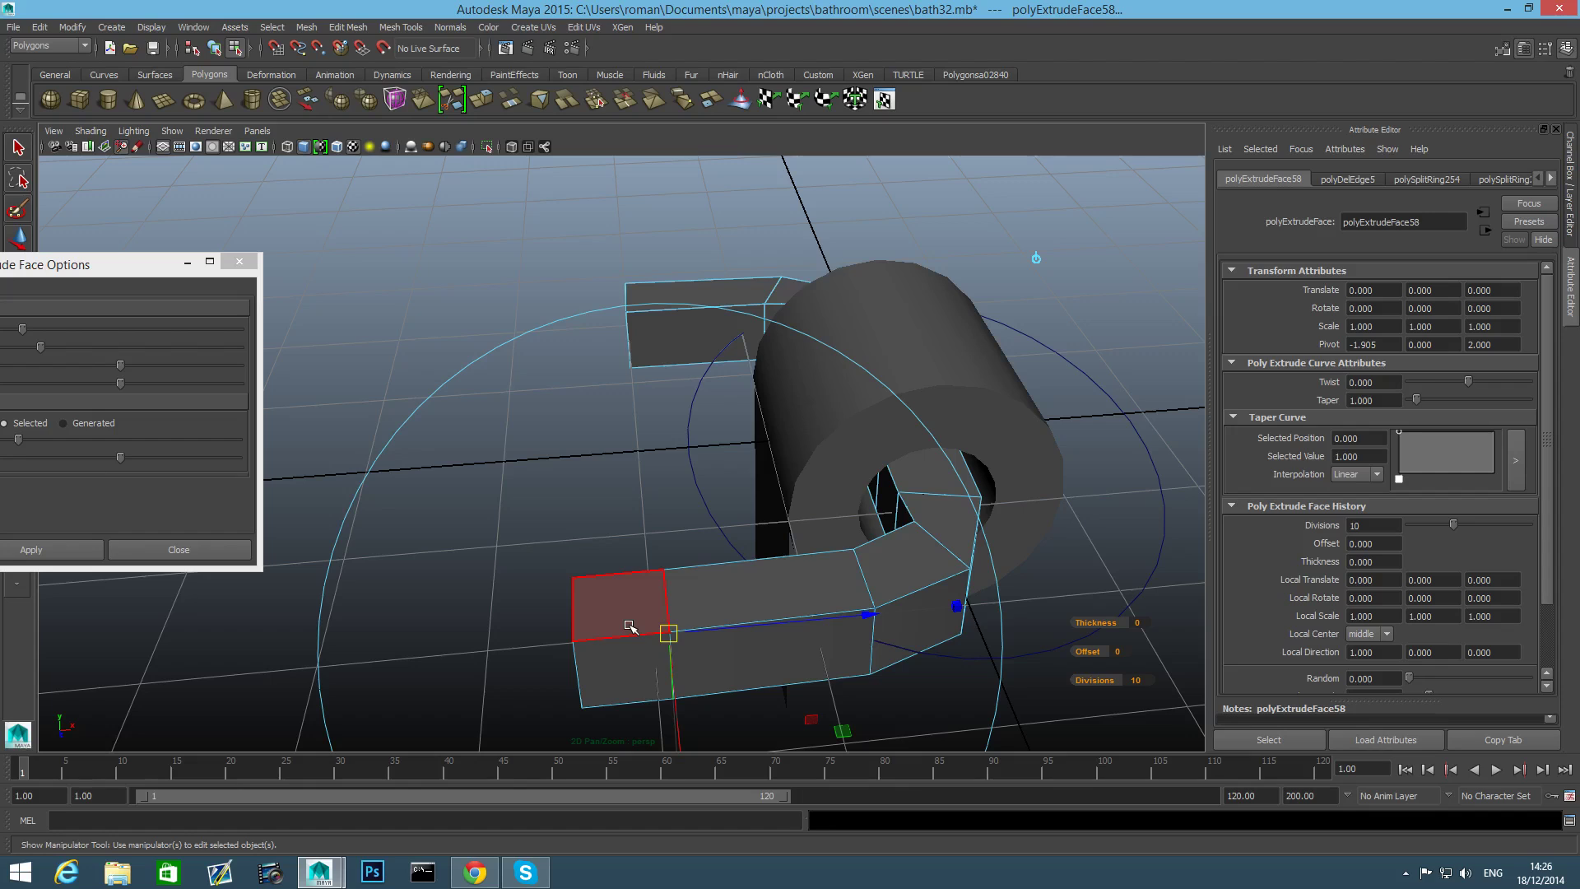
{"action": "mouse_move", "coordinate": [630, 627]}
{"action": "left_mouse_down", "text": "alt"}
{"action": "mouse_move", "coordinate": [593, 606]}
{"action": "mouse_move", "coordinate": [638, 607]}
{"action": "left_mouse_up", "text": "alt"}
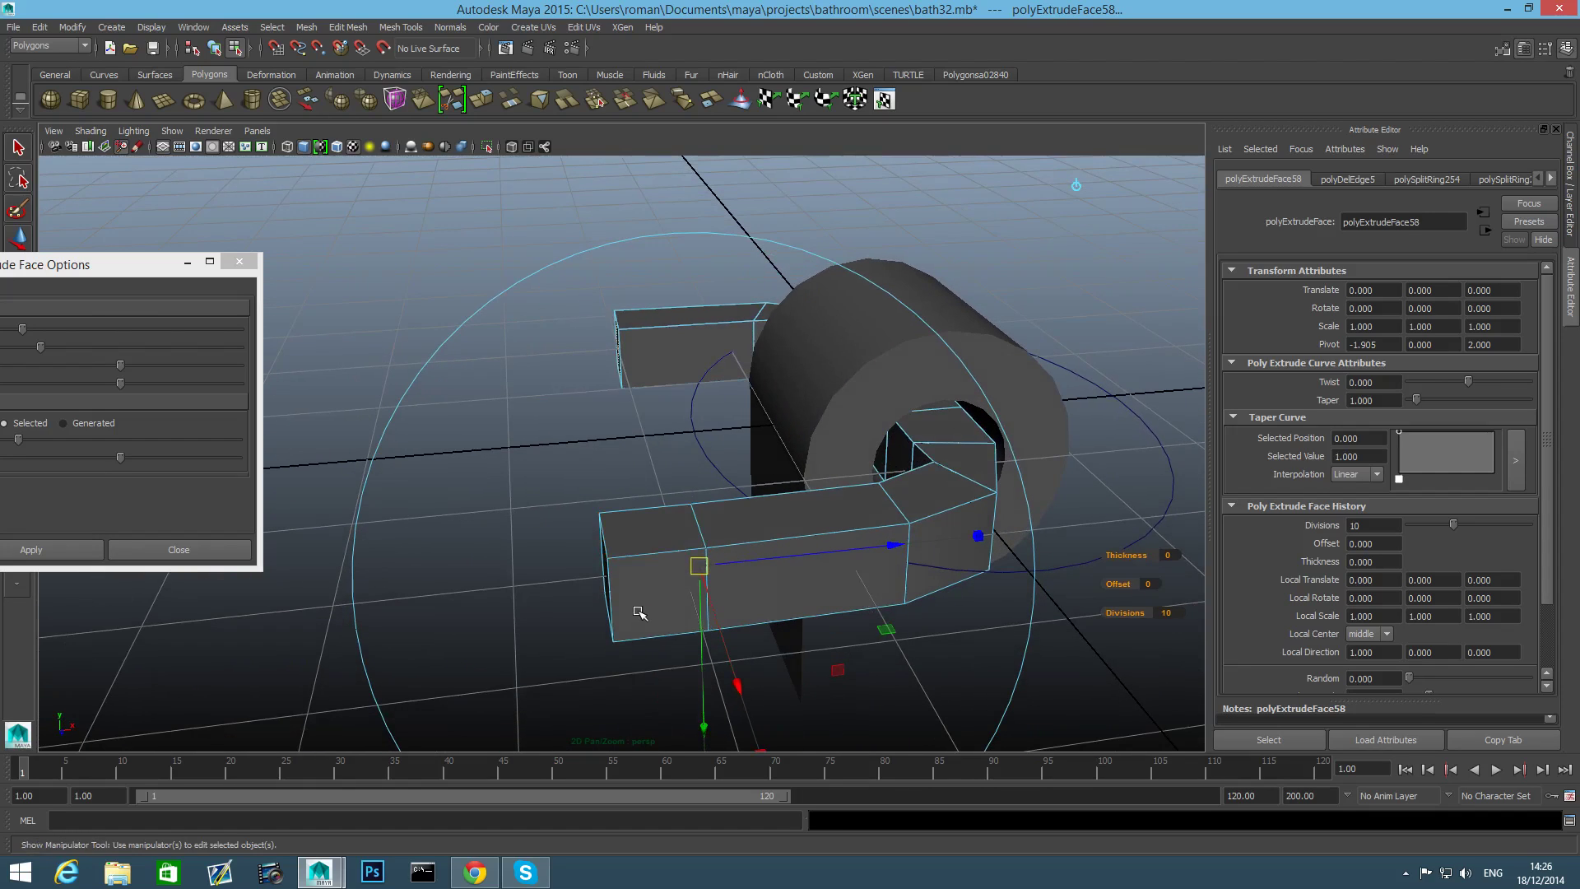
Return to object mode, close the extrude options and preview the extruded holder with smoothing around the roll.
{"action": "key", "text": "F8"}
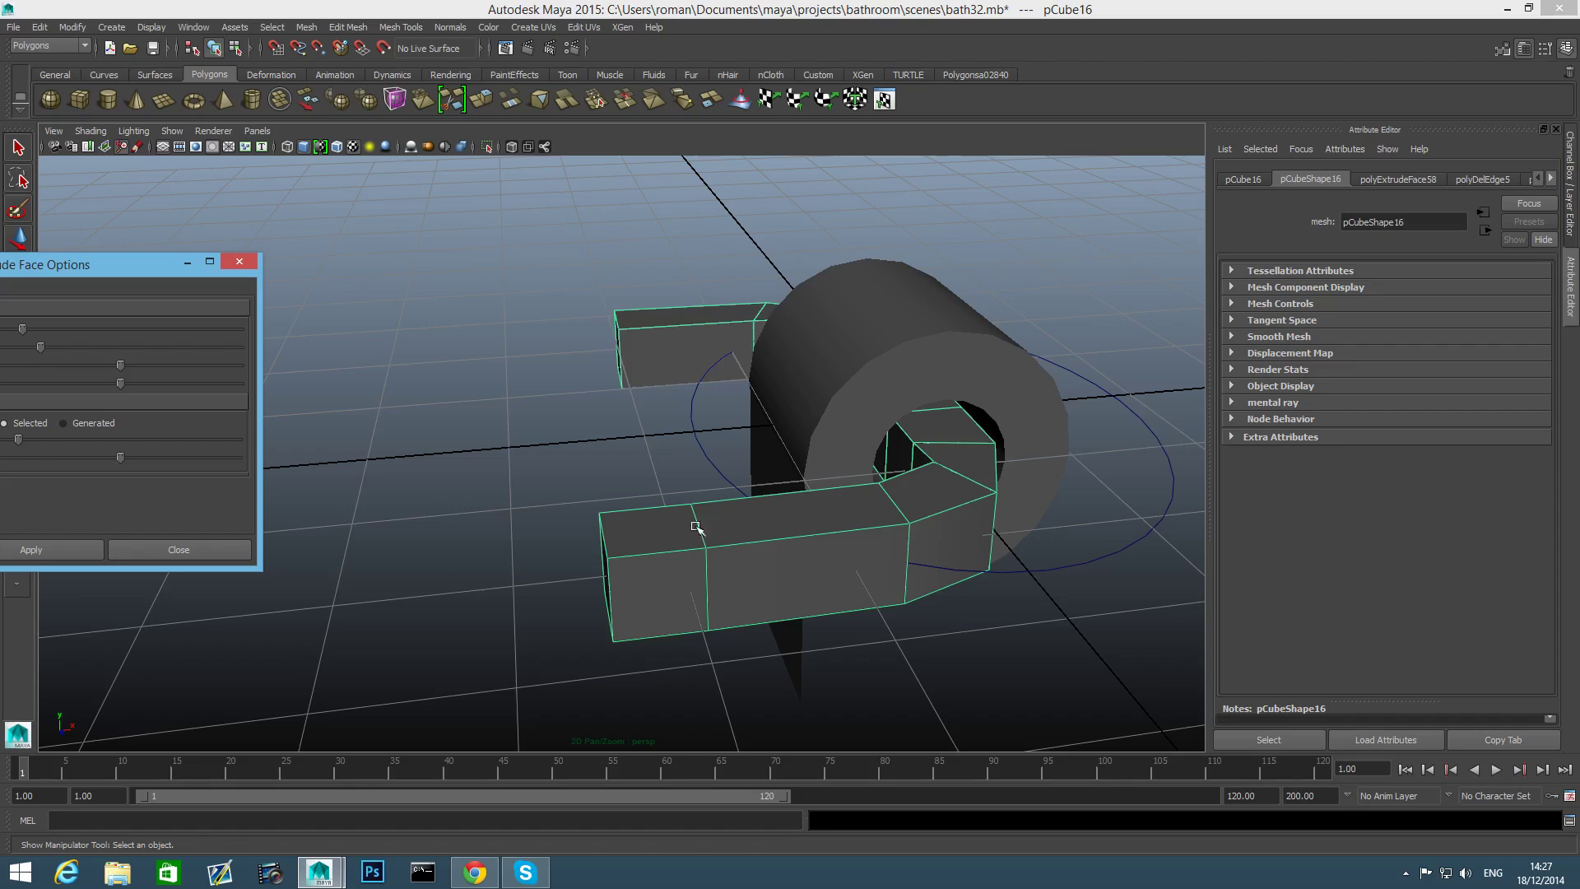
{"action": "left_click_drag", "start_coordinate": [695, 527], "coordinate": [501, 529], "text": "alt"}
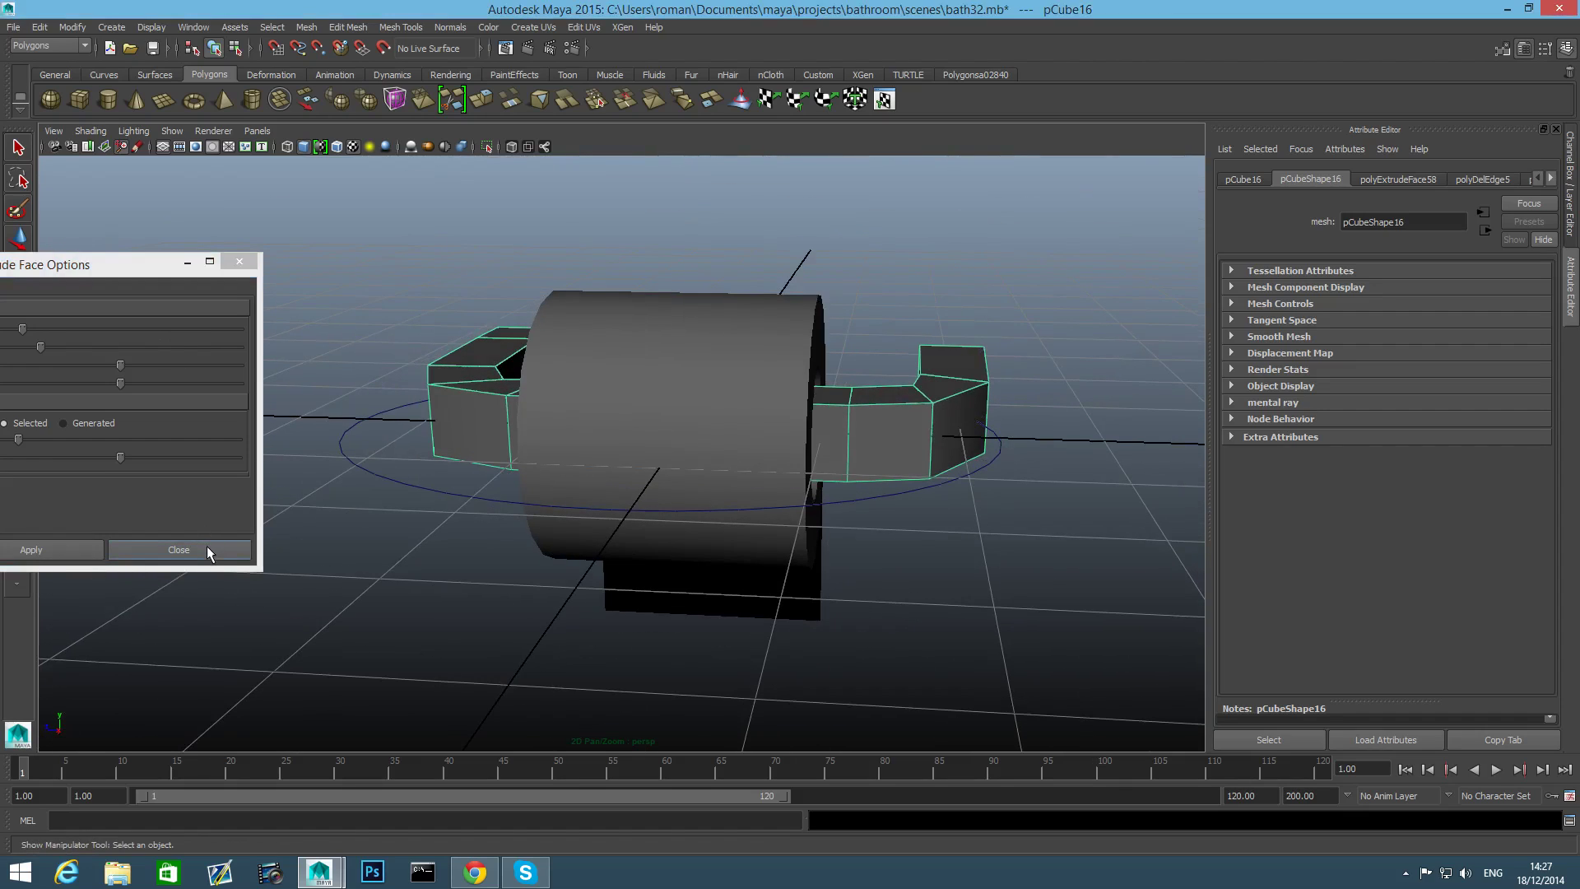
{"action": "left_click", "coordinate": [179, 550]}
{"action": "key", "text": "3"}
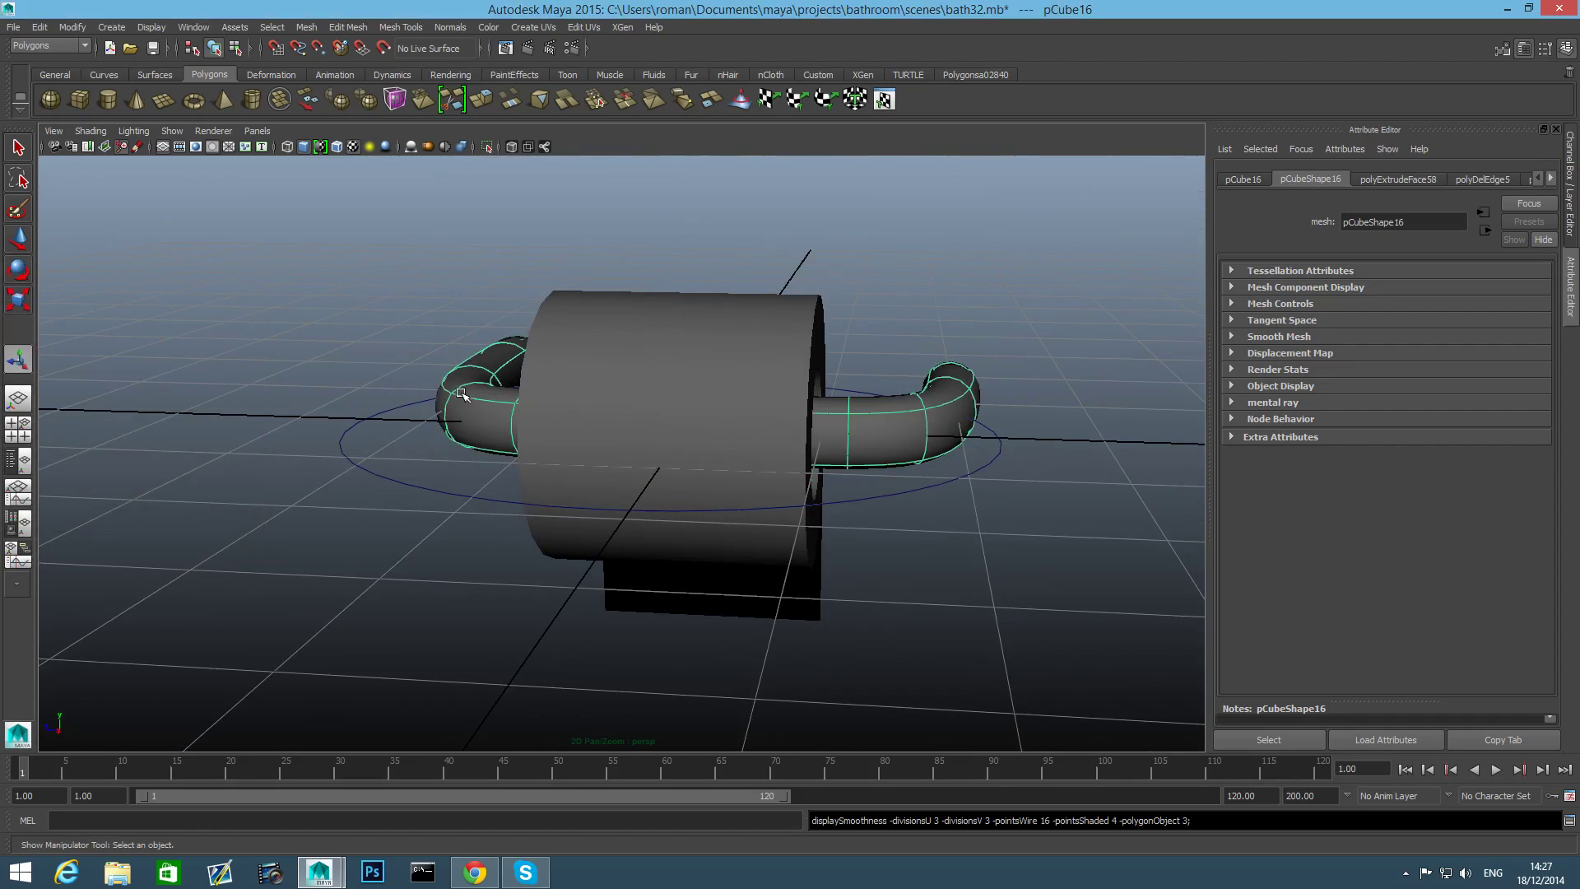
{"action": "left_click_drag", "start_coordinate": [462, 395], "coordinate": [663, 437], "text": "alt"}
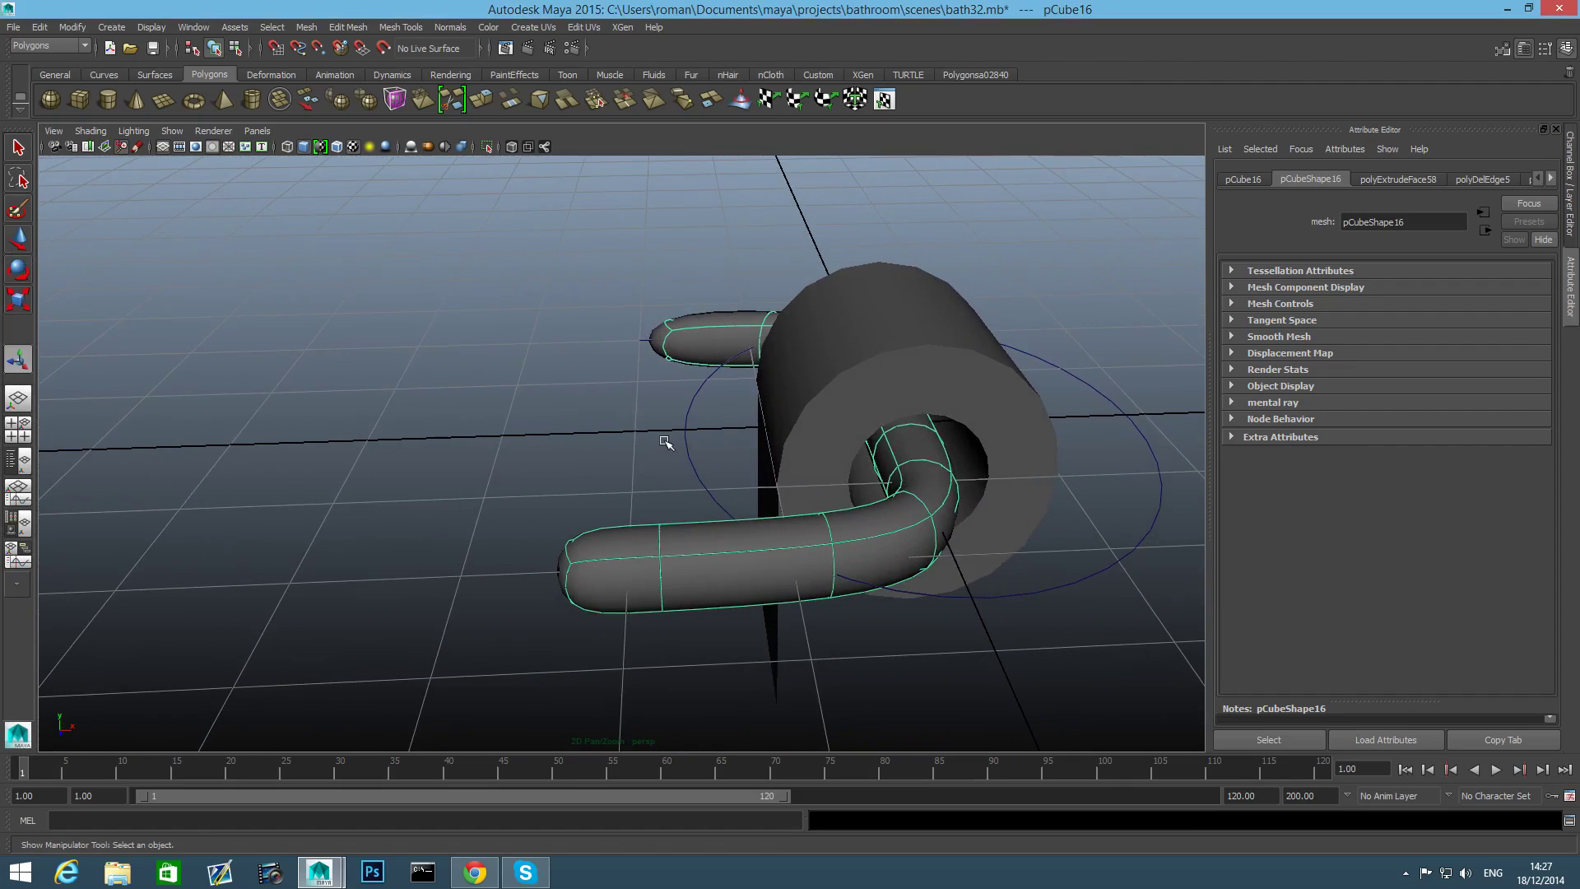
{"action": "key", "text": "F1"}
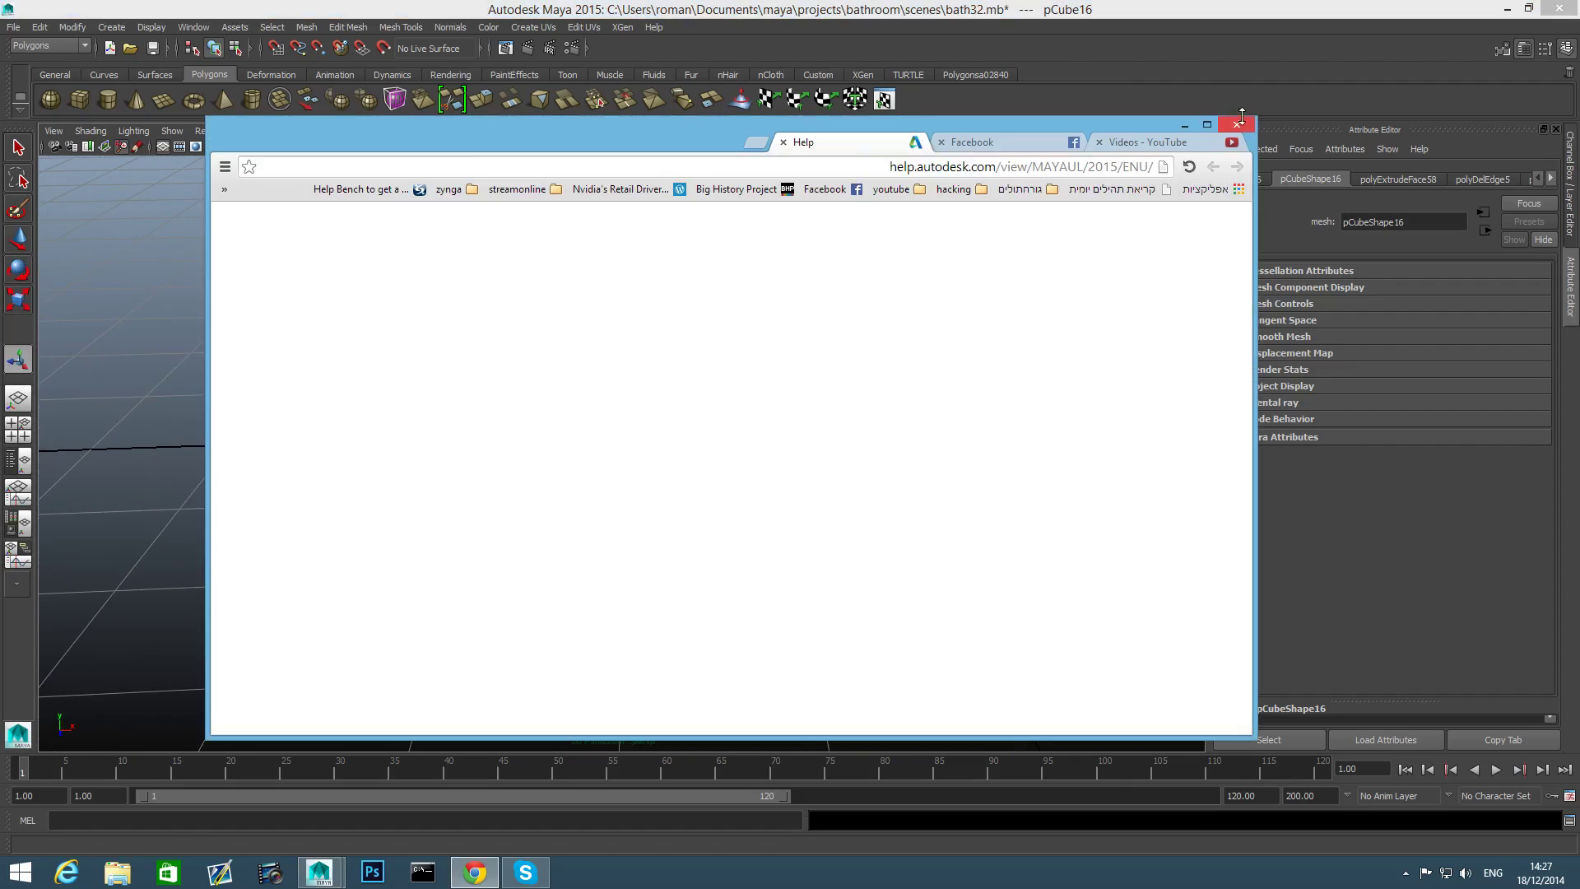
{"action": "left_click", "coordinate": [1236, 125]}
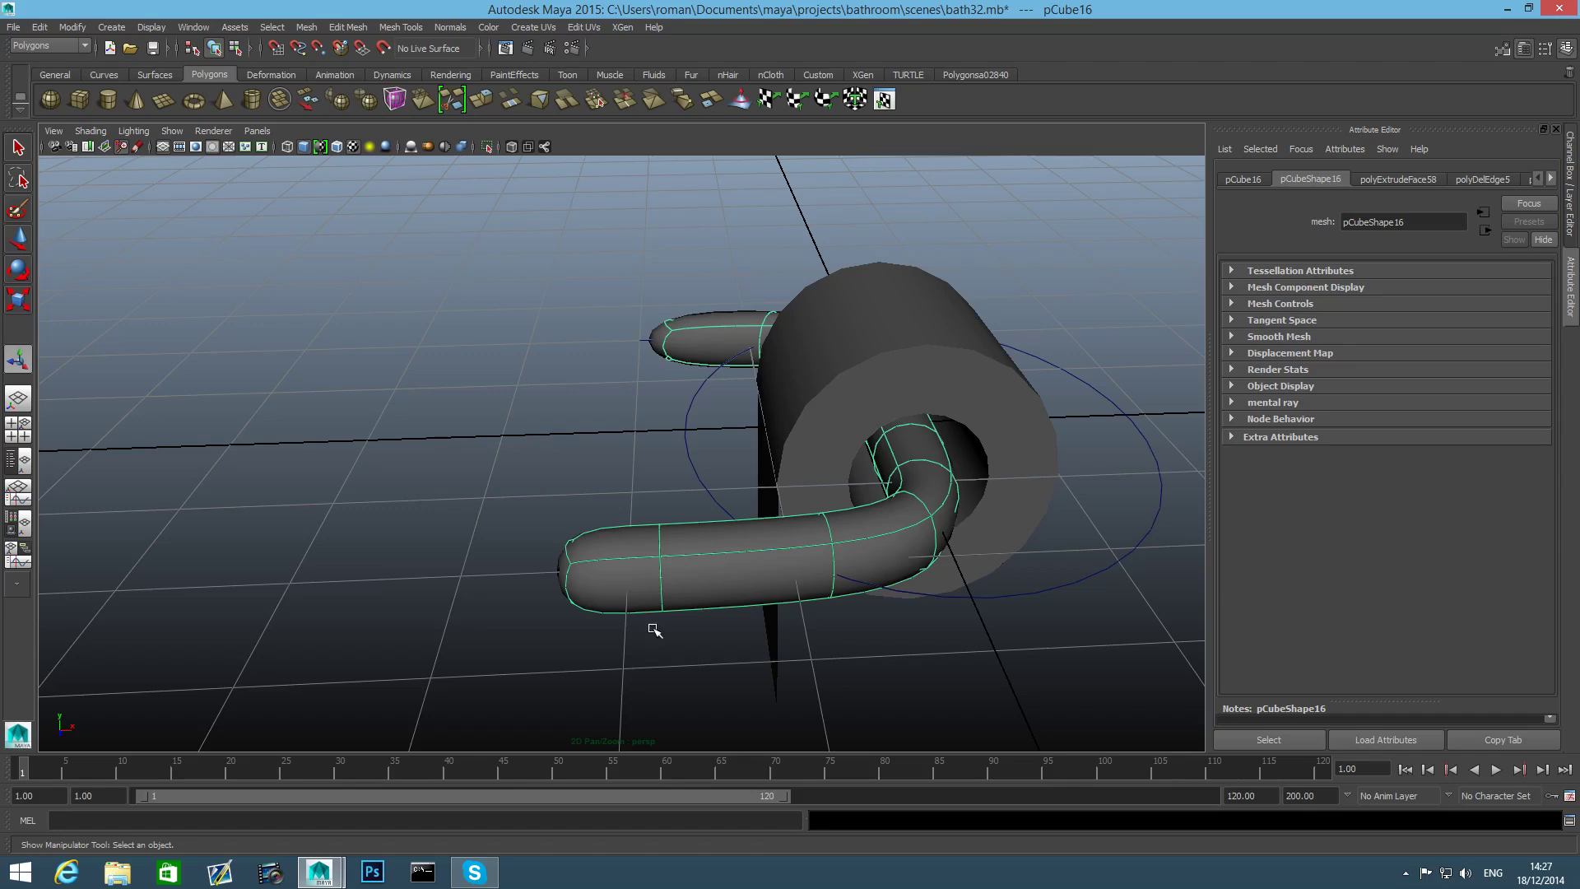
{"action": "mouse_move", "coordinate": [681, 598]}
{"action": "left_mouse_down", "text": "alt"}
{"action": "mouse_move", "coordinate": [670, 645]}
{"action": "mouse_move", "coordinate": [691, 663]}
{"action": "mouse_move", "coordinate": [683, 618]}
{"action": "left_mouse_up", "text": "alt"}
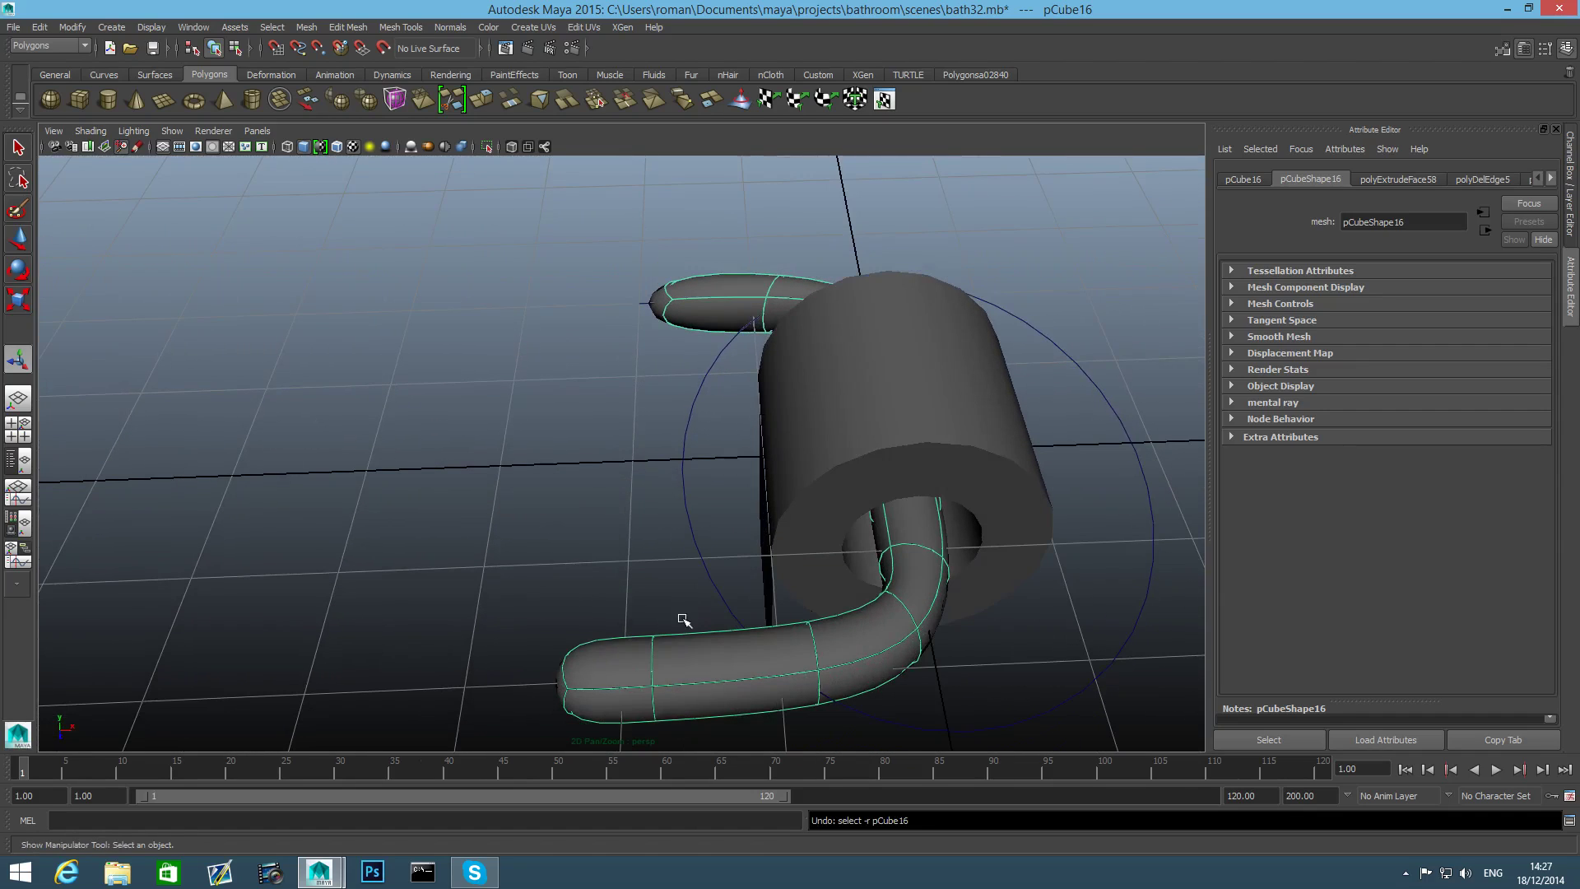
Undo the 10-division extrusion and return the cube to unsmoothed display.
{"action": "key", "text": "ctrl+z"}
{"action": "key", "text": "ctrl+z"}
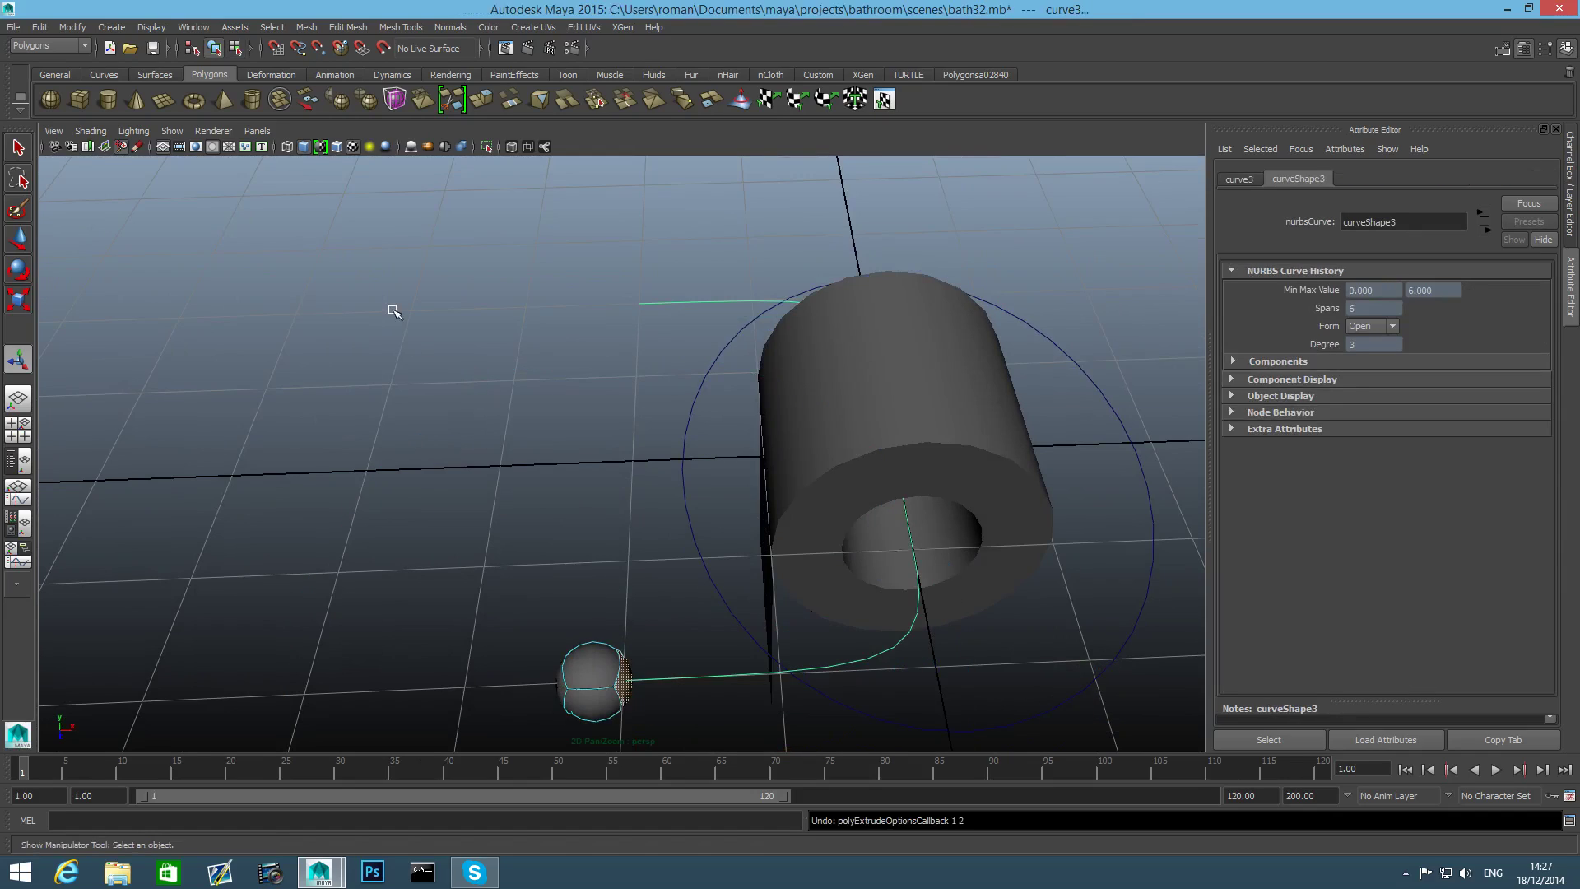
{"action": "key", "text": "1"}
Extrude the selected cube face along the curve with 30 divisions.
{"action": "left_click", "coordinate": [365, 28]}
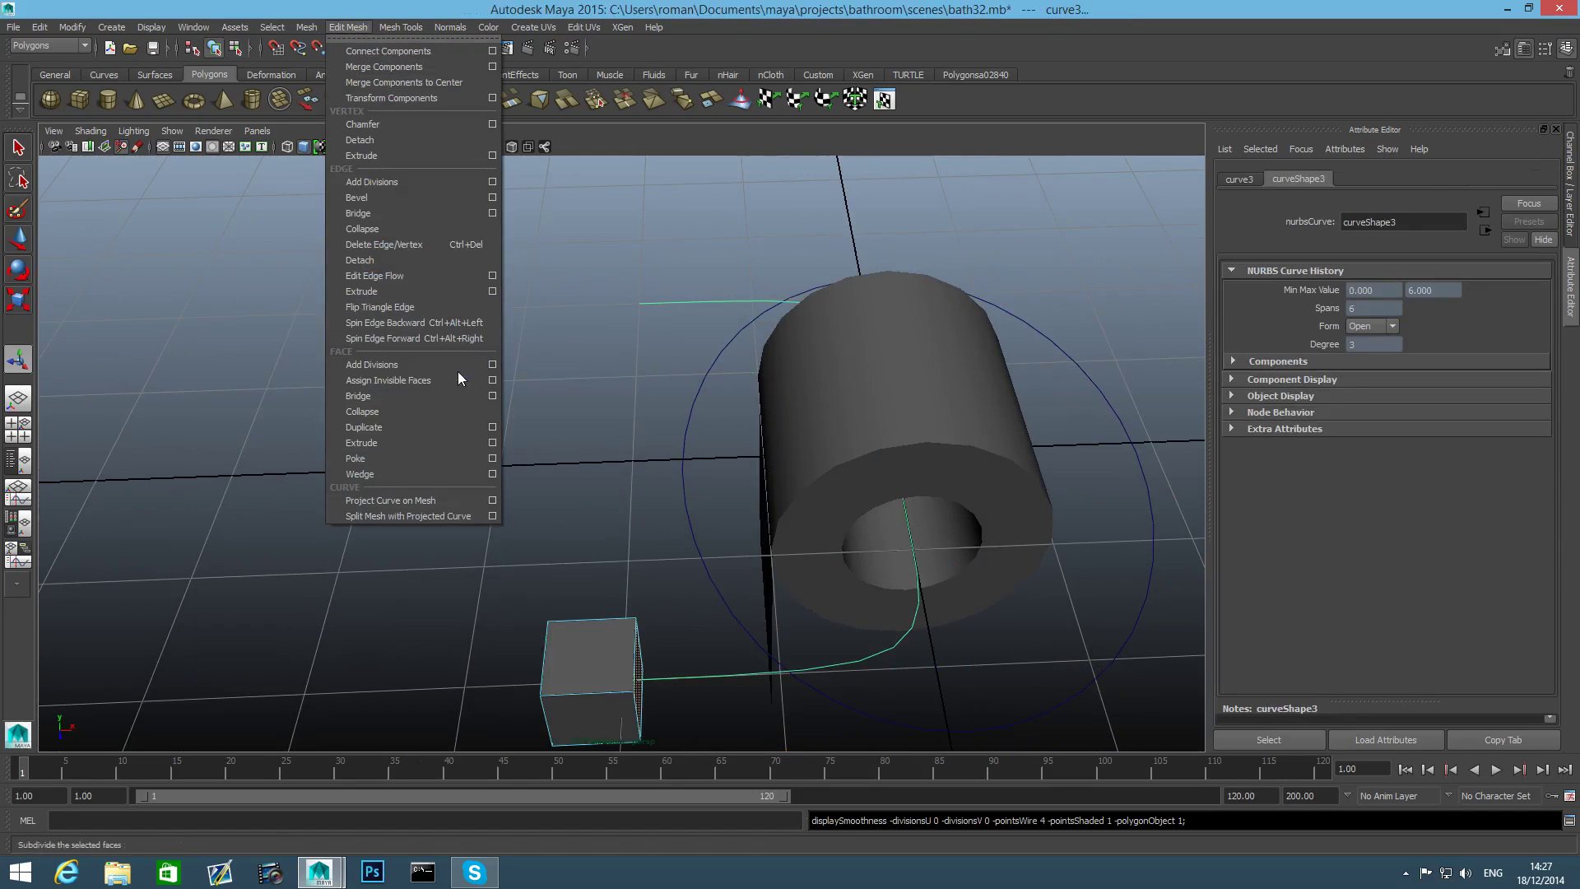
{"action": "left_click", "coordinate": [493, 444]}
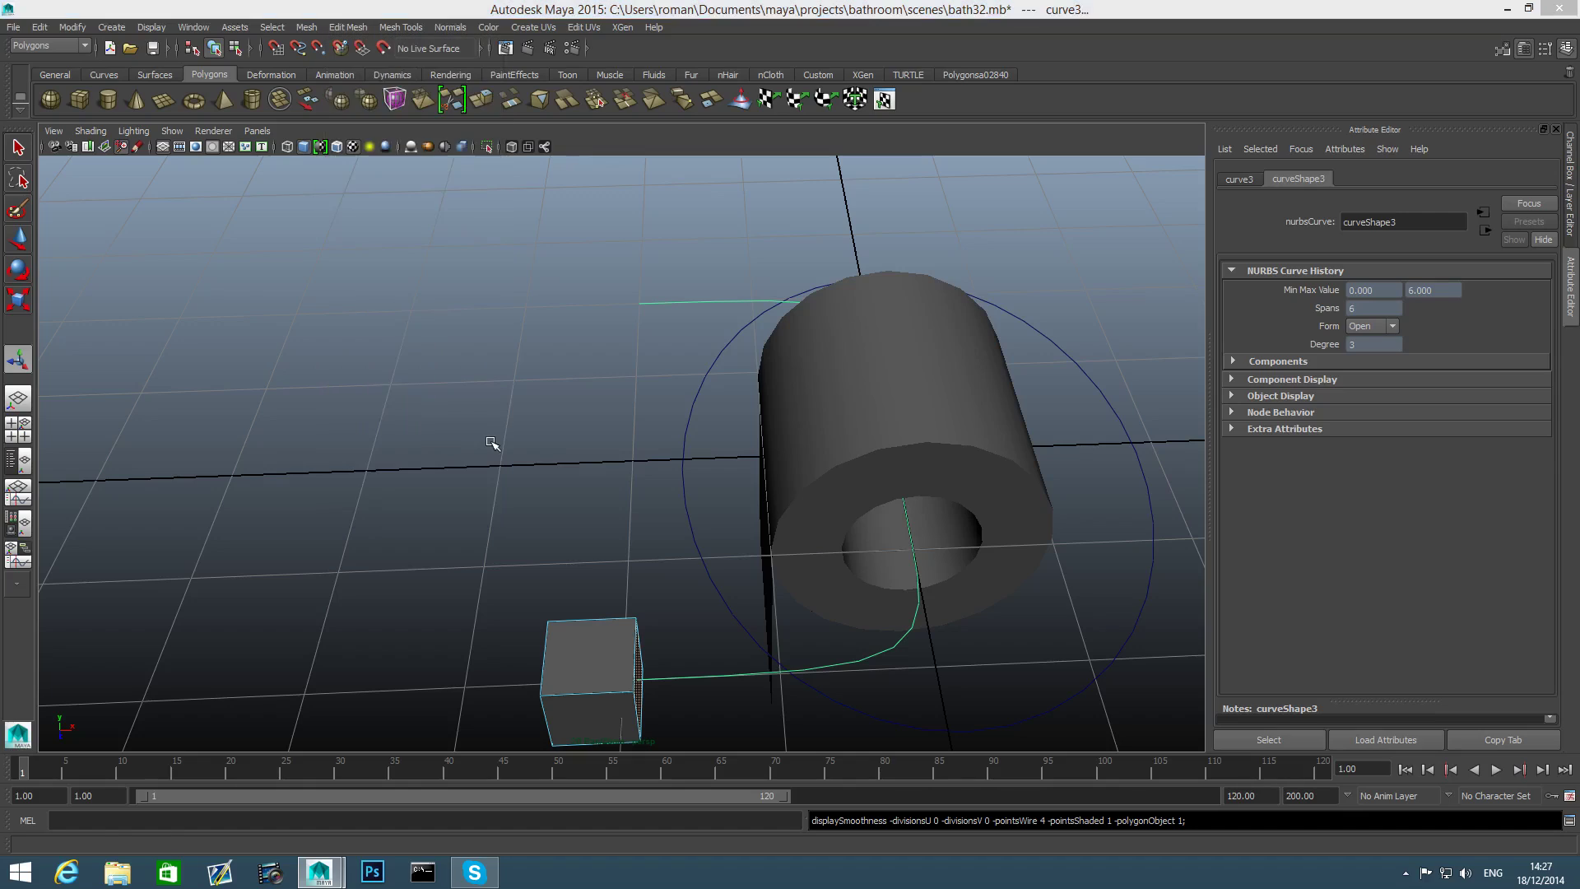
{"action": "left_click_drag", "start_coordinate": [72, 264], "coordinate": [404, 240]}
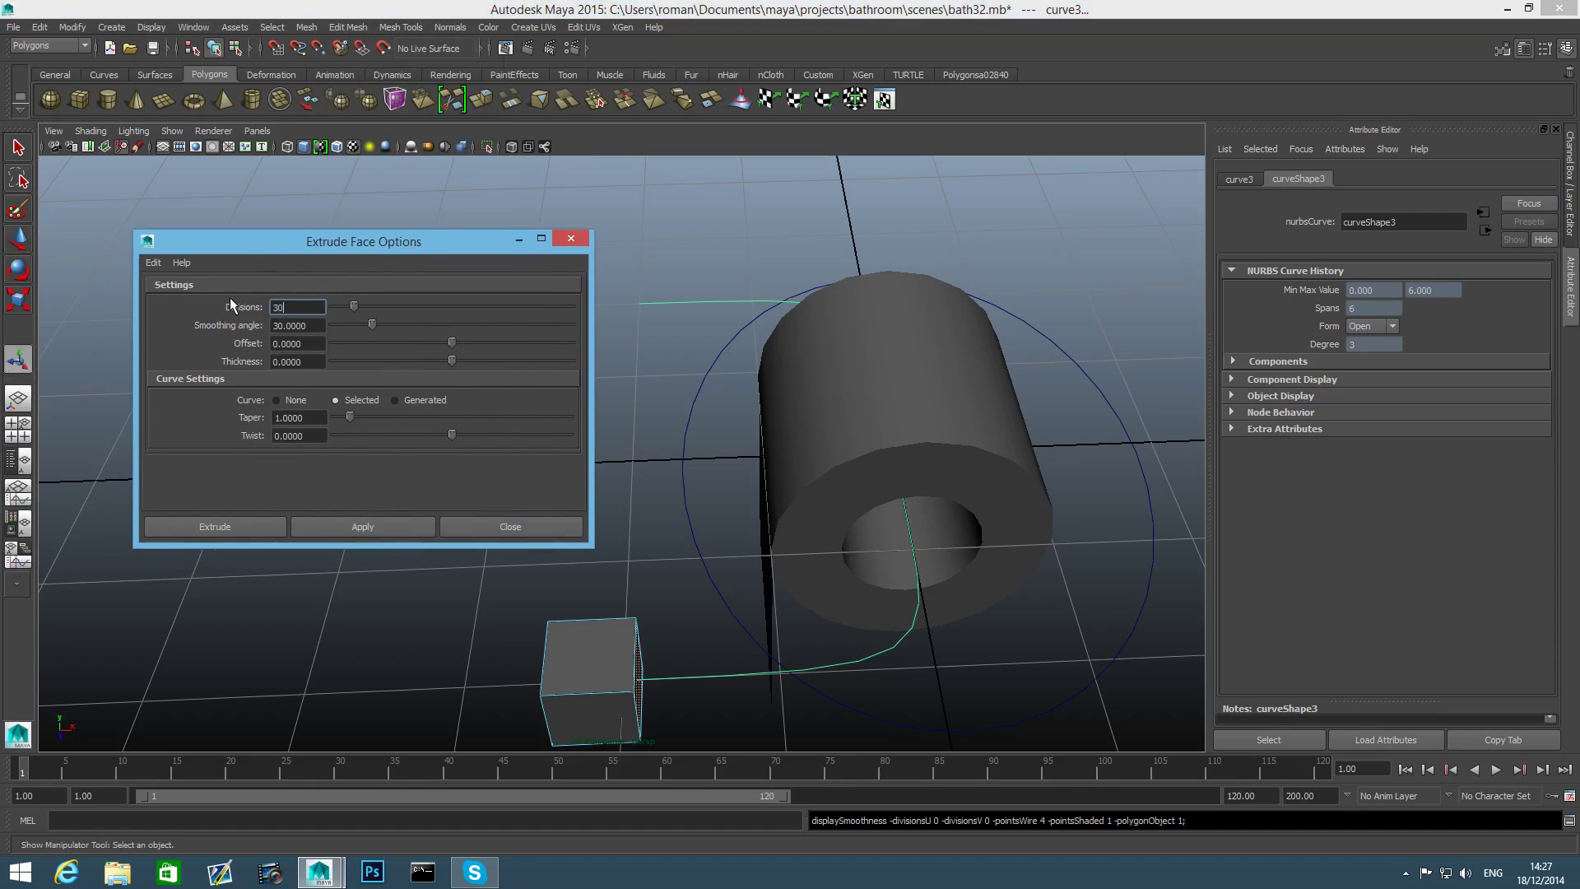
{"action": "type", "text": "30"}
{"action": "left_click", "coordinate": [350, 526]}
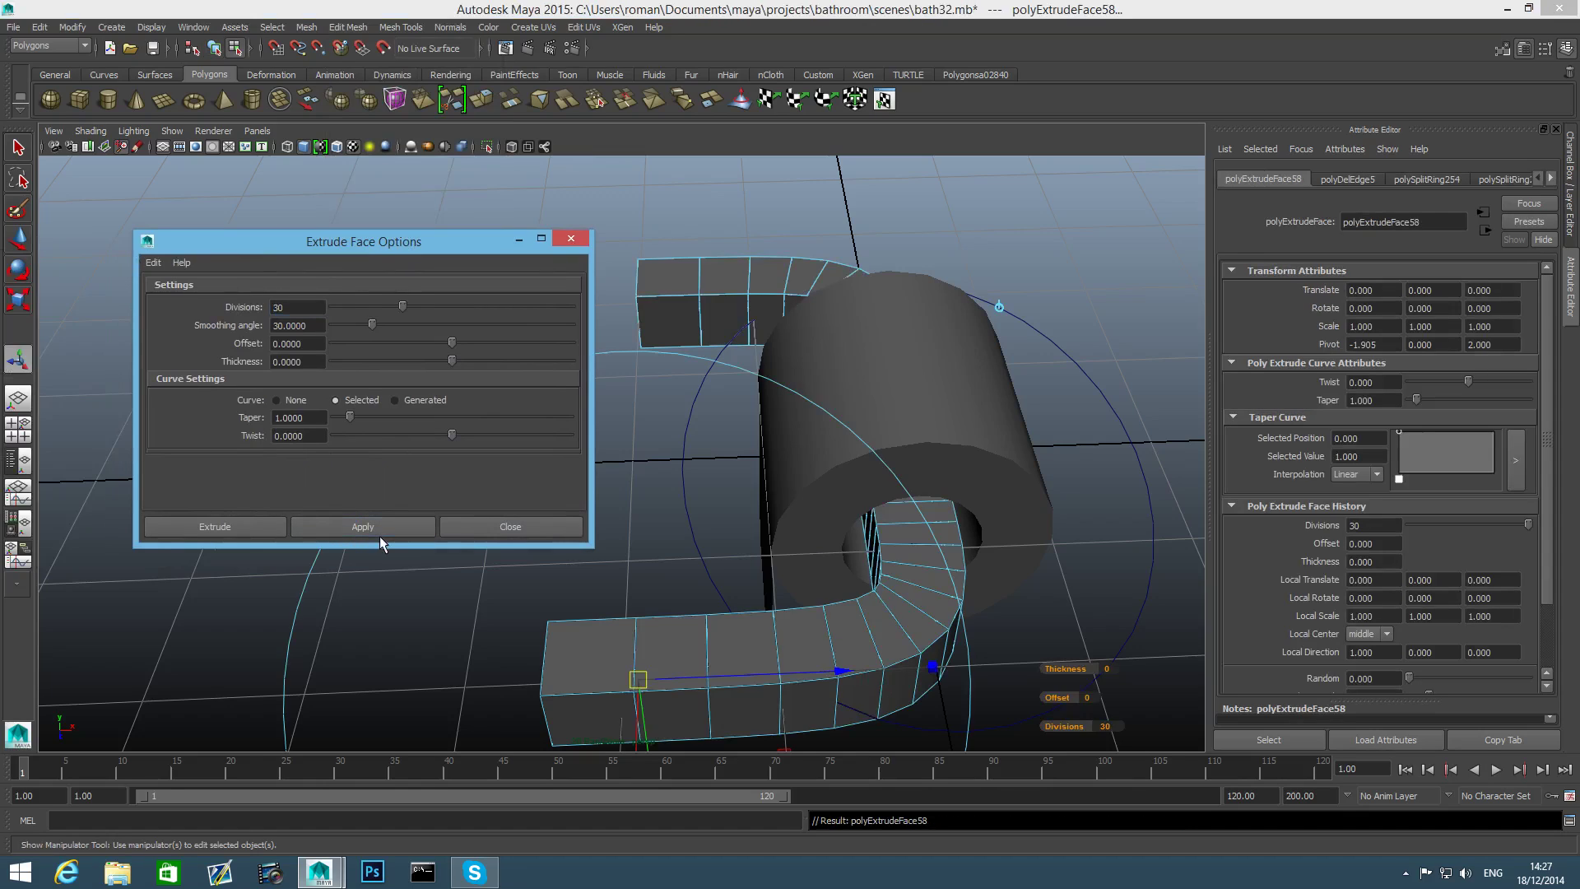
{"action": "left_click", "coordinate": [527, 526]}
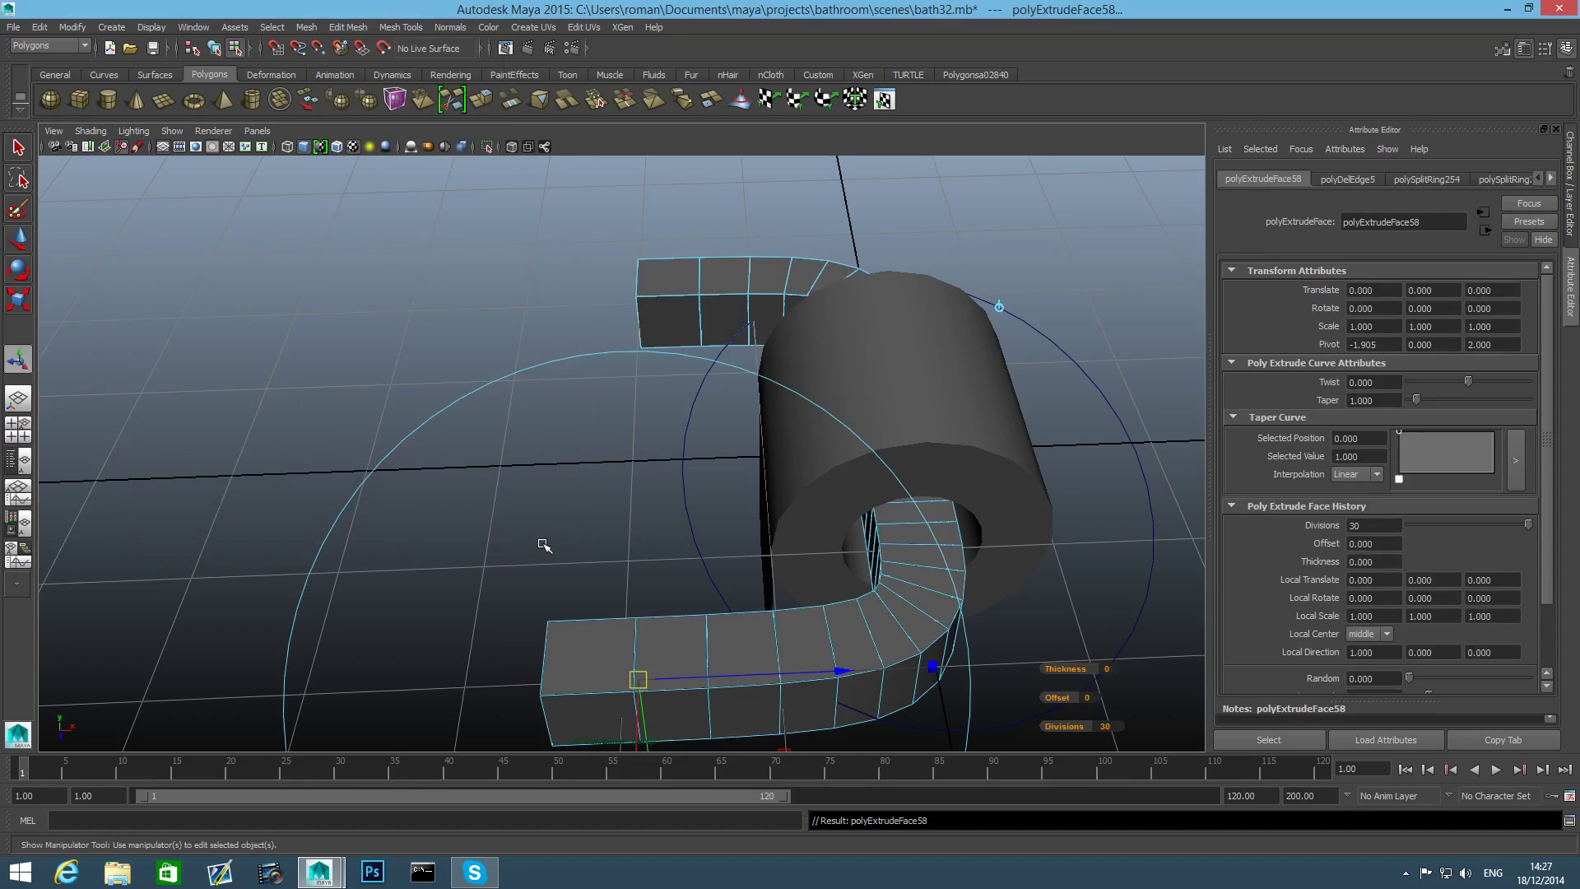
Delete the faces of the original cube section at the start of the extruded holder.
{"action": "key", "text": "F8"}
{"action": "key", "text": "F8"}
{"action": "key", "text": "F8"}
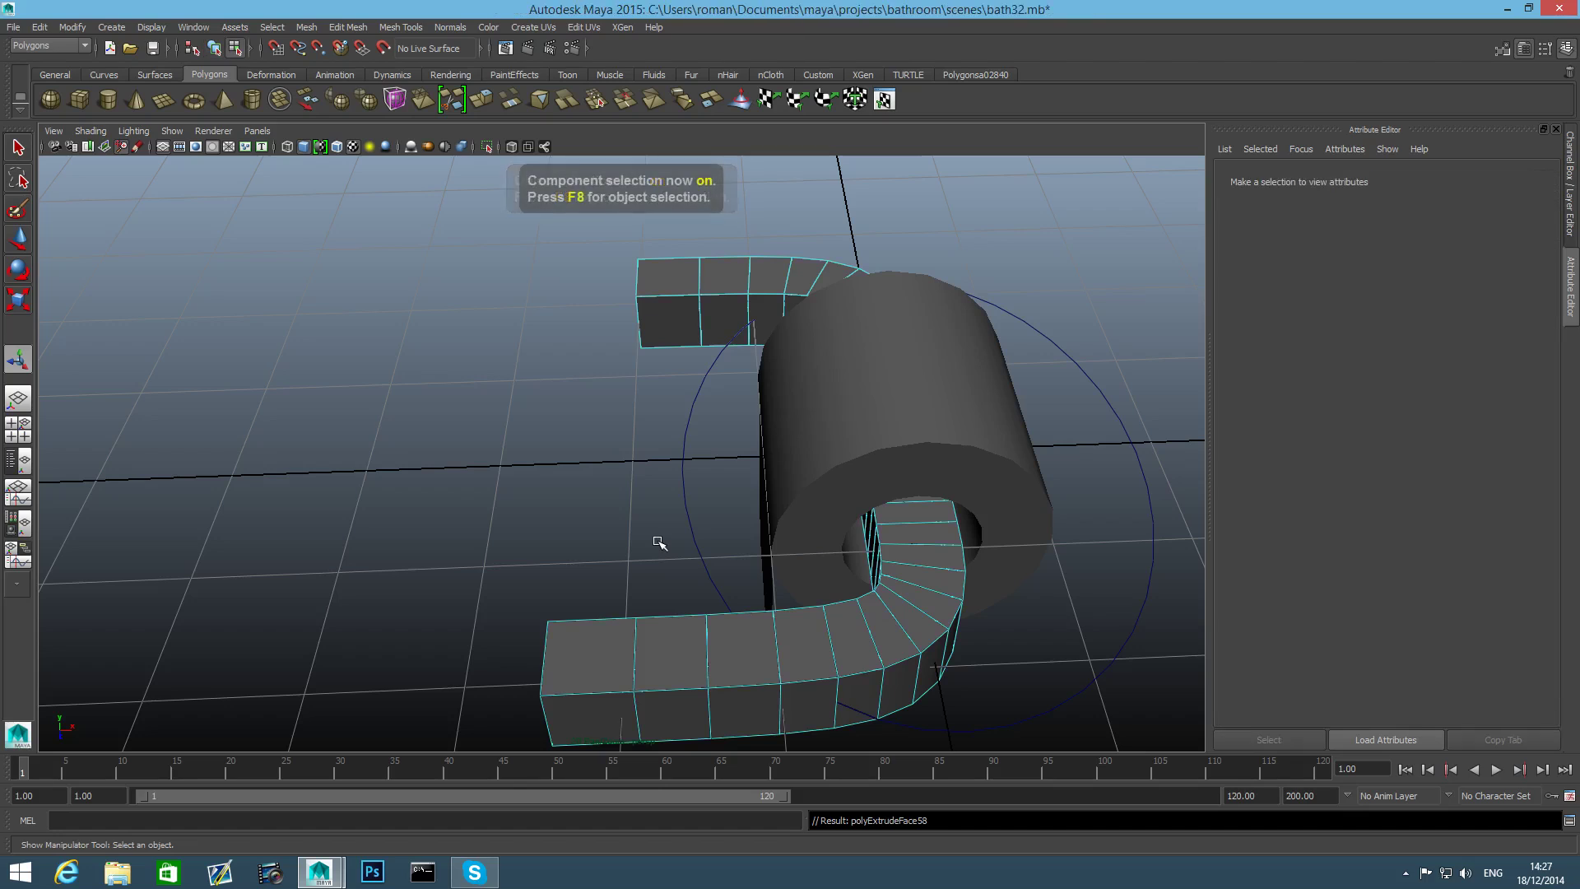
{"action": "right_click_drag", "start_coordinate": [788, 496], "coordinate": [781, 613]}
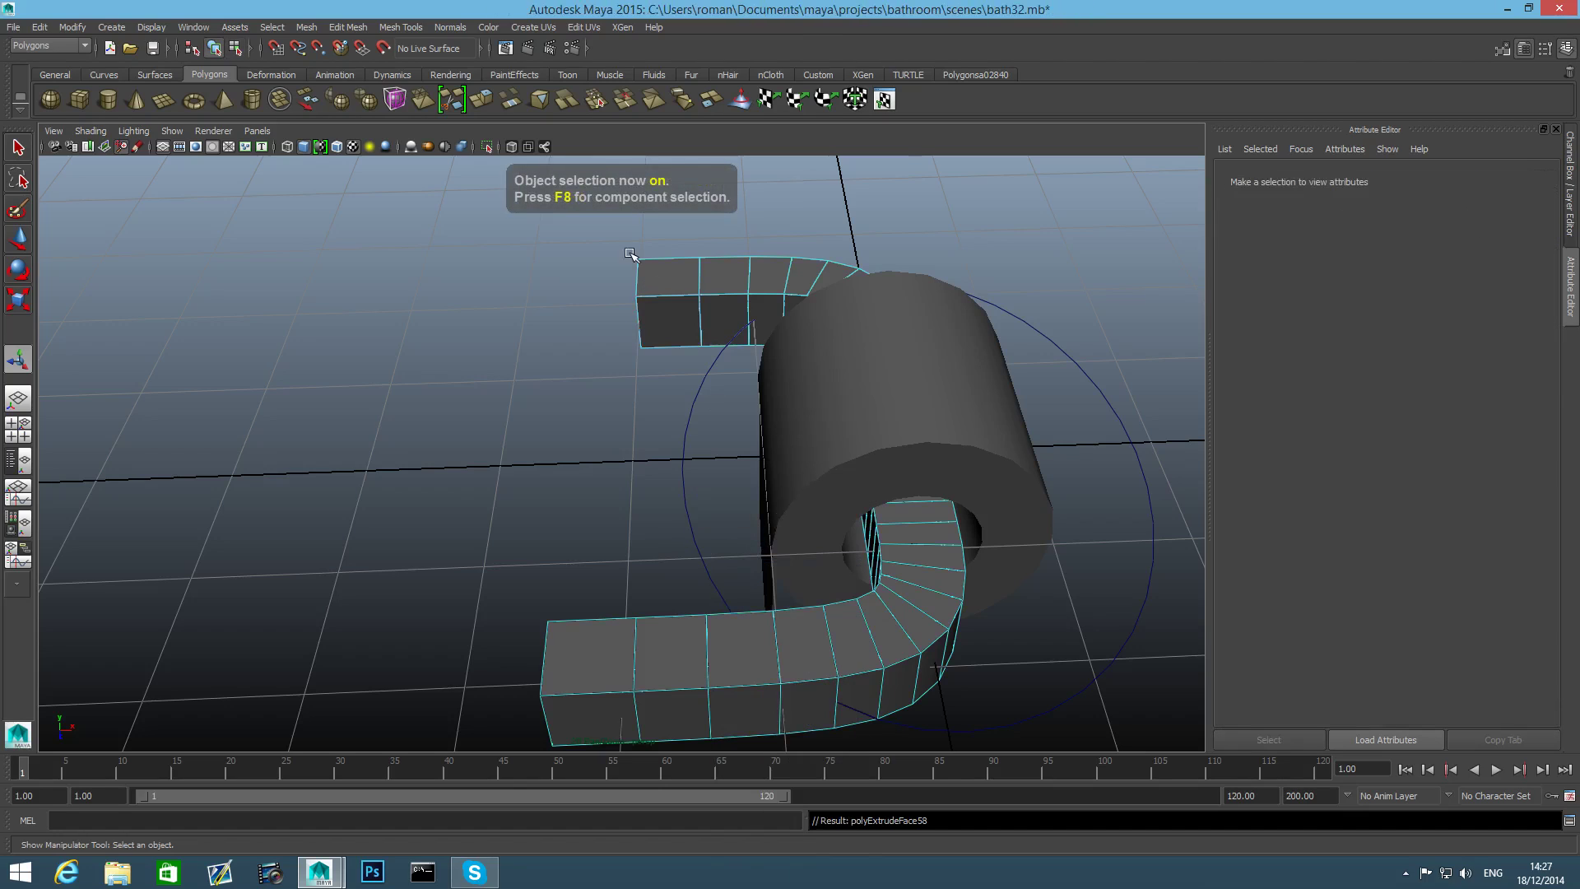
{"action": "left_click_drag", "start_coordinate": [541, 432], "coordinate": [594, 647], "text": "alt"}
{"action": "key", "text": "Delete"}
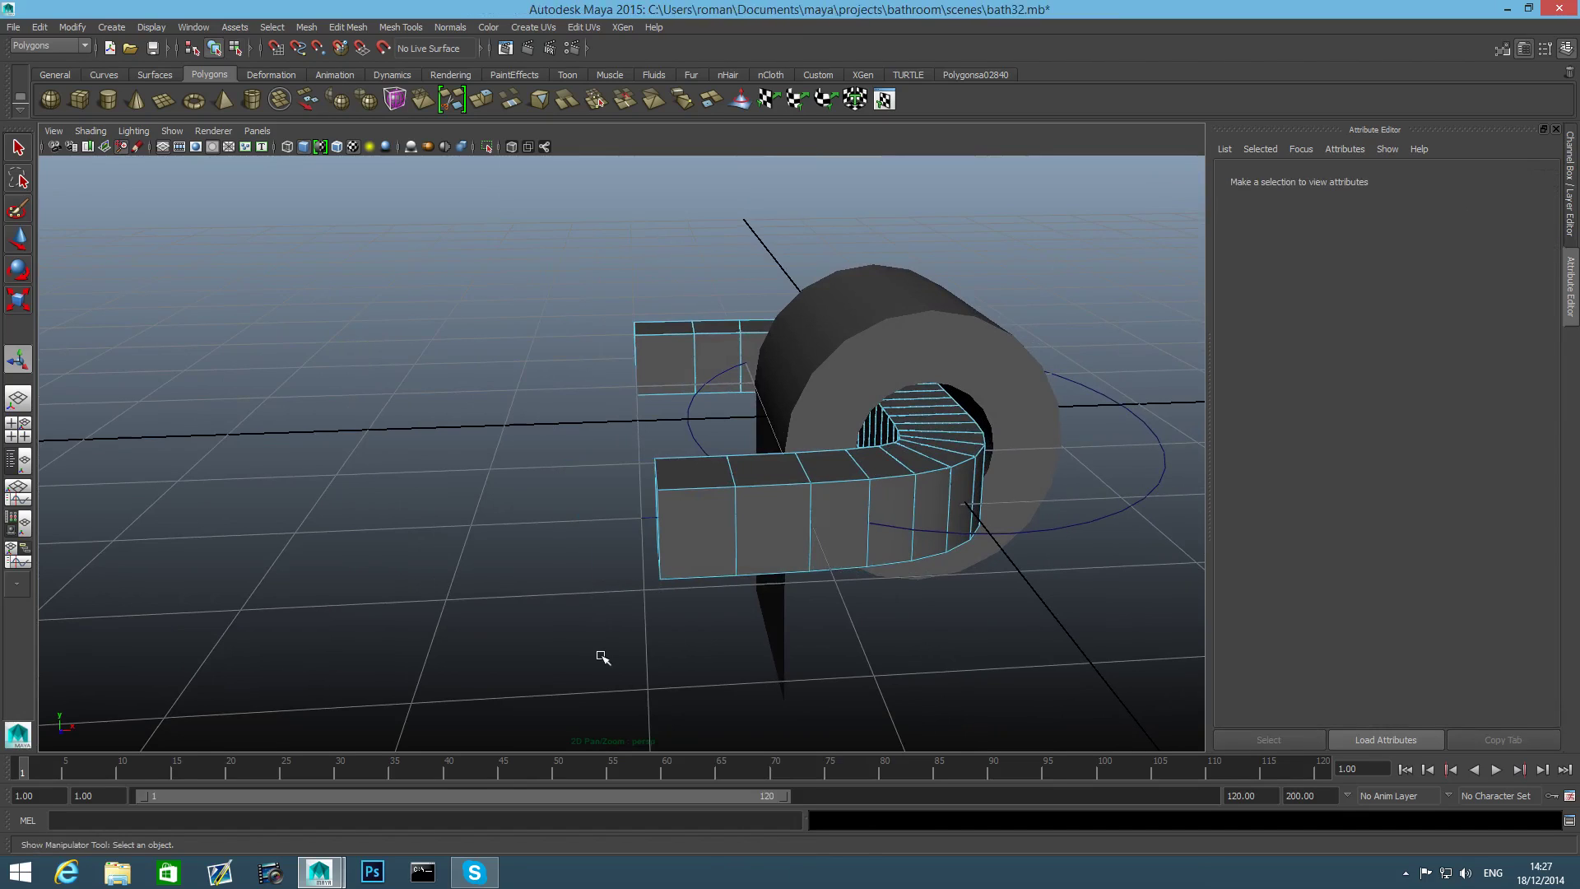
Move the four vertices at the holder's open end sideways to line up with the end of the opposite arm.
{"action": "key", "text": "F8"}
{"action": "mouse_move", "coordinate": [705, 617]}
{"action": "left_mouse_down", "text": "alt"}
{"action": "mouse_move", "coordinate": [701, 638]}
{"action": "mouse_move", "coordinate": [682, 616]}
{"action": "left_mouse_up", "text": "alt"}
{"action": "right_click_drag", "start_coordinate": [682, 616], "coordinate": [626, 489]}
{"action": "middle_click_drag", "start_coordinate": [629, 496], "coordinate": [693, 443], "text": "alt"}
{"action": "left_click_drag", "start_coordinate": [688, 485], "coordinate": [747, 699]}
{"action": "key", "text": "w"}
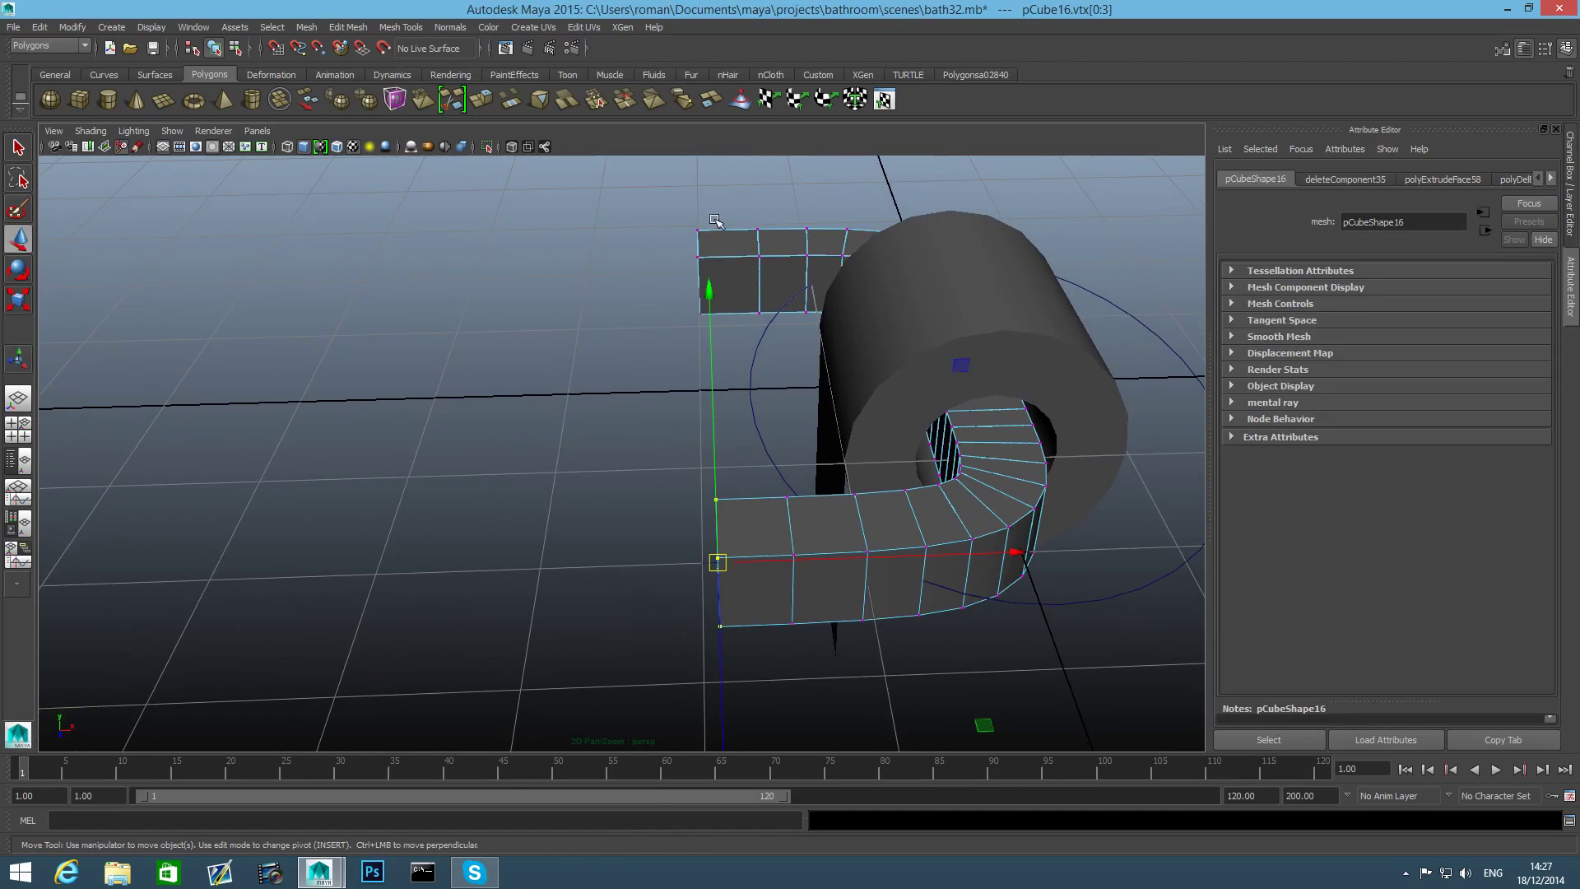
{"action": "left_click_drag", "start_coordinate": [813, 553], "coordinate": [695, 249]}
{"action": "key", "text": "F8"}
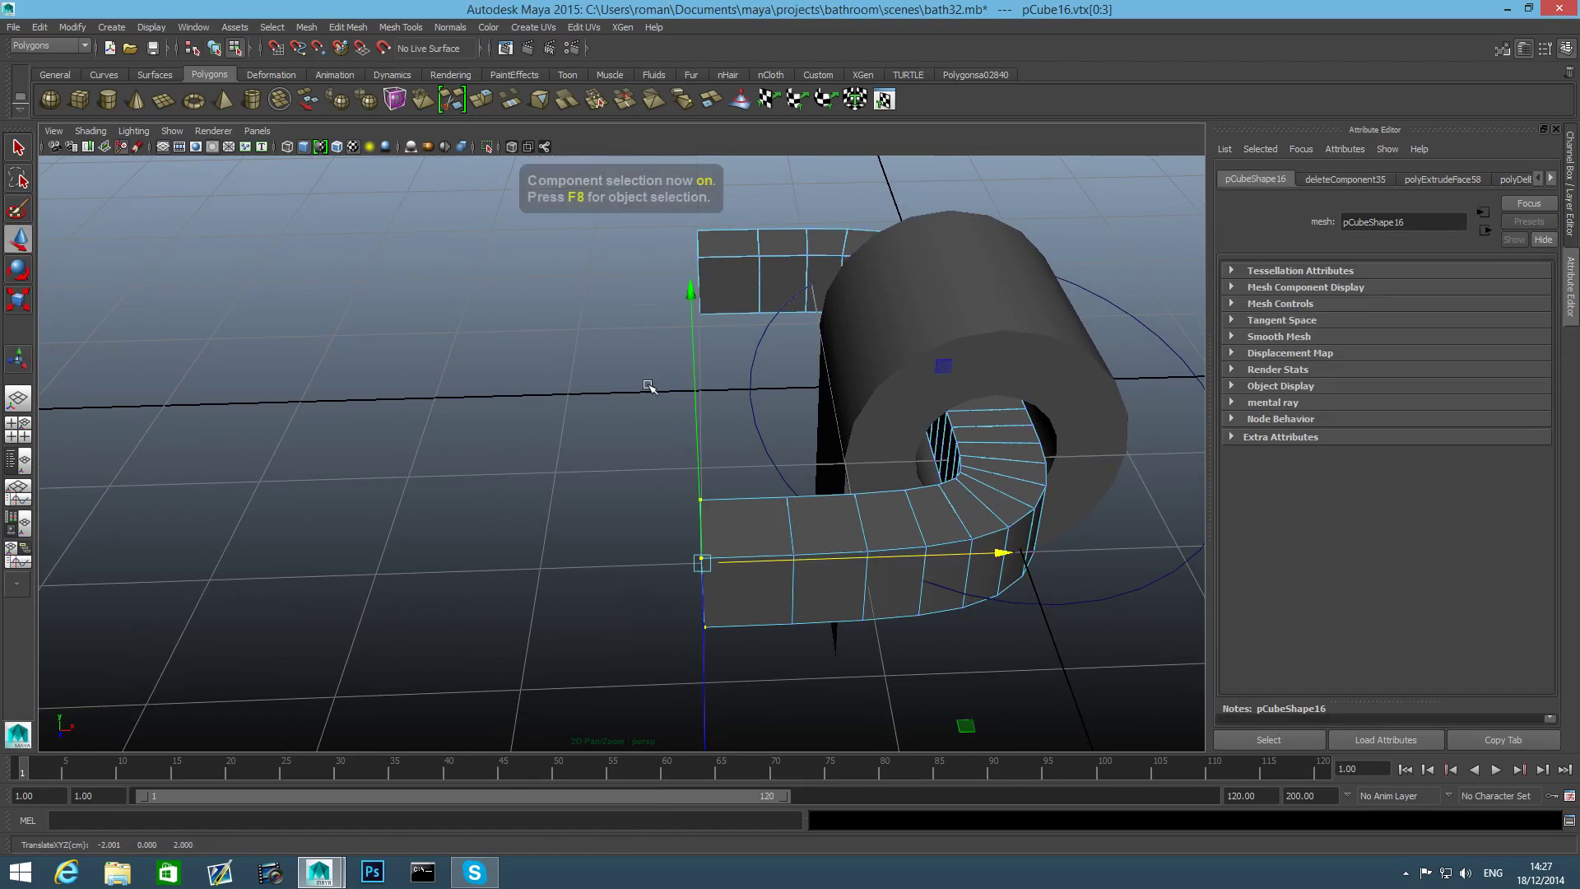
Preview the holder with smoothing, and delete the cap face closing the end of its opposite arm.
{"action": "left_click_drag", "start_coordinate": [744, 506], "coordinate": [797, 423], "text": "alt"}
{"action": "key", "text": "3"}
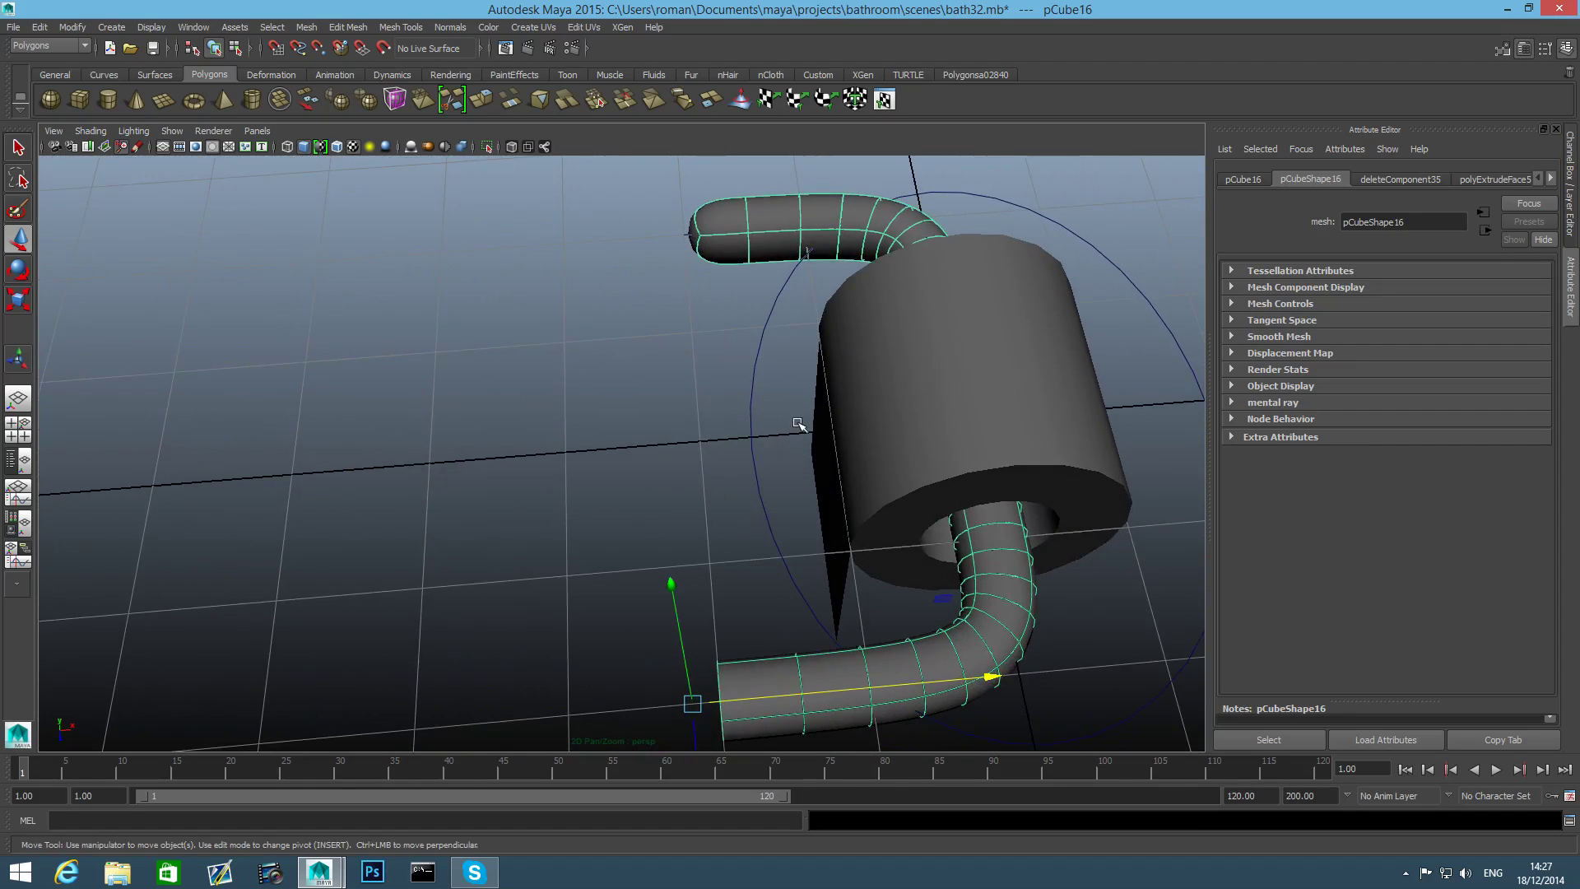
{"action": "key", "text": "1"}
{"action": "left_click_drag", "start_coordinate": [746, 333], "coordinate": [504, 392], "text": "alt"}
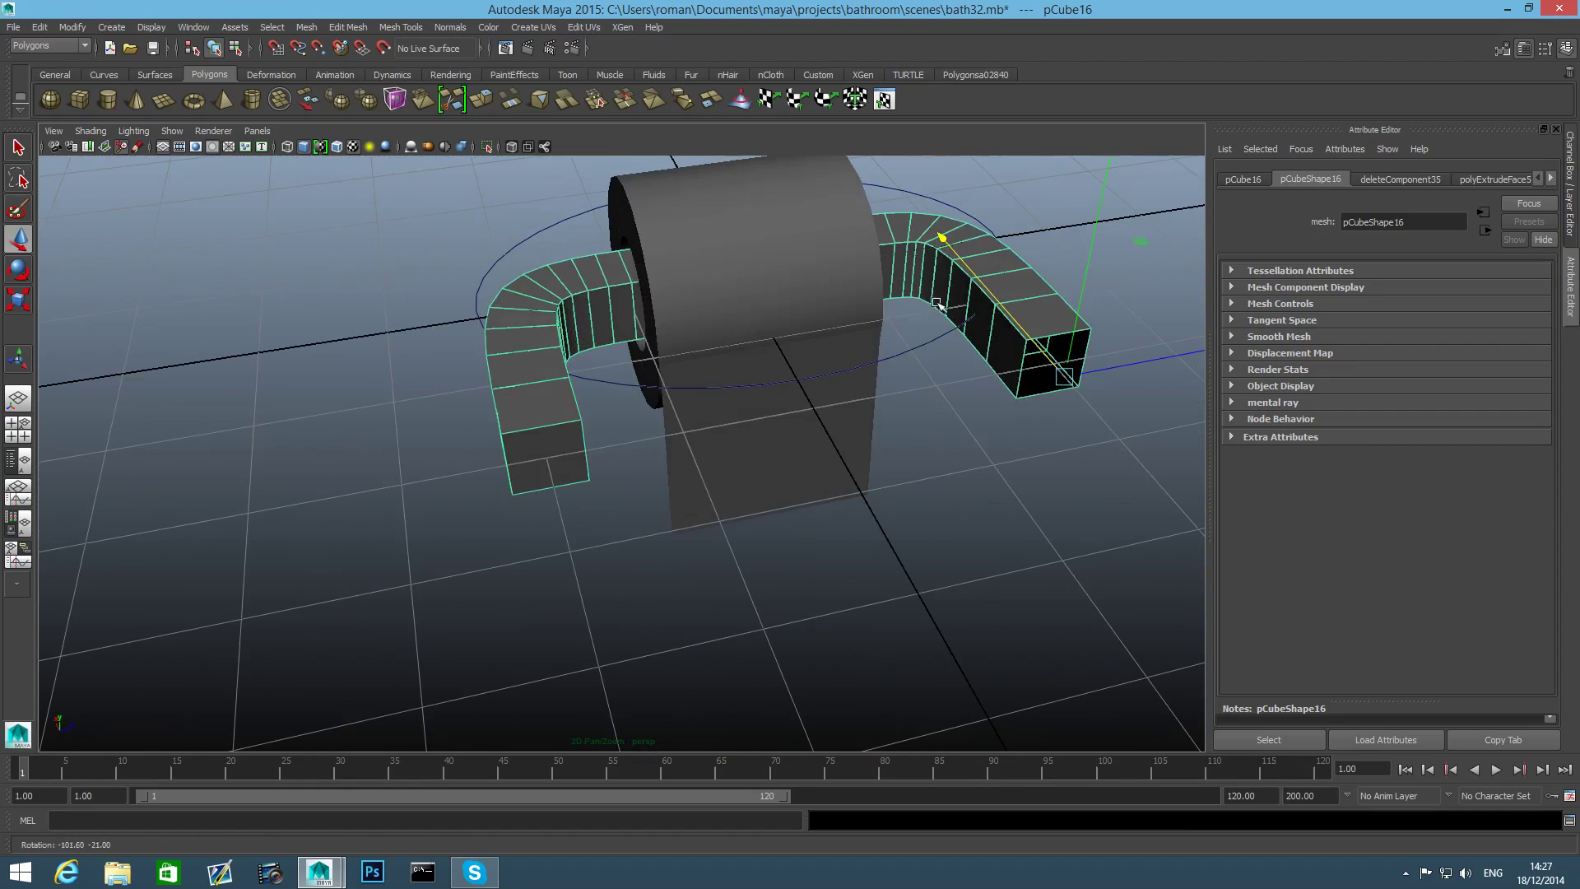
{"action": "right_click_drag", "start_coordinate": [539, 443], "coordinate": [544, 465]}
{"action": "left_click", "coordinate": [545, 465]}
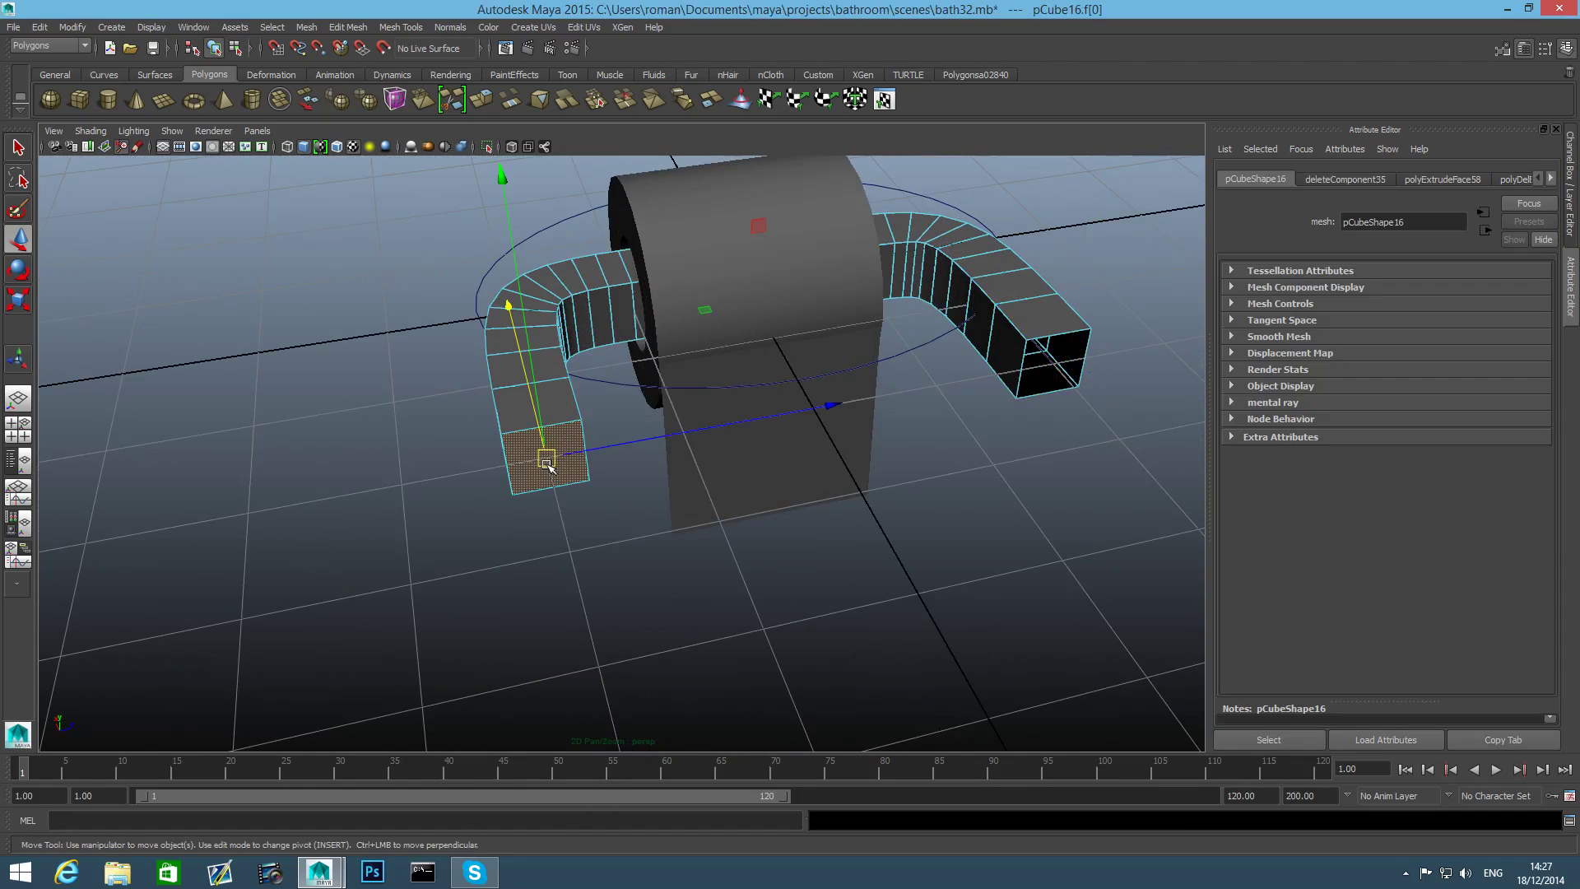
{"action": "key", "text": "Delete"}
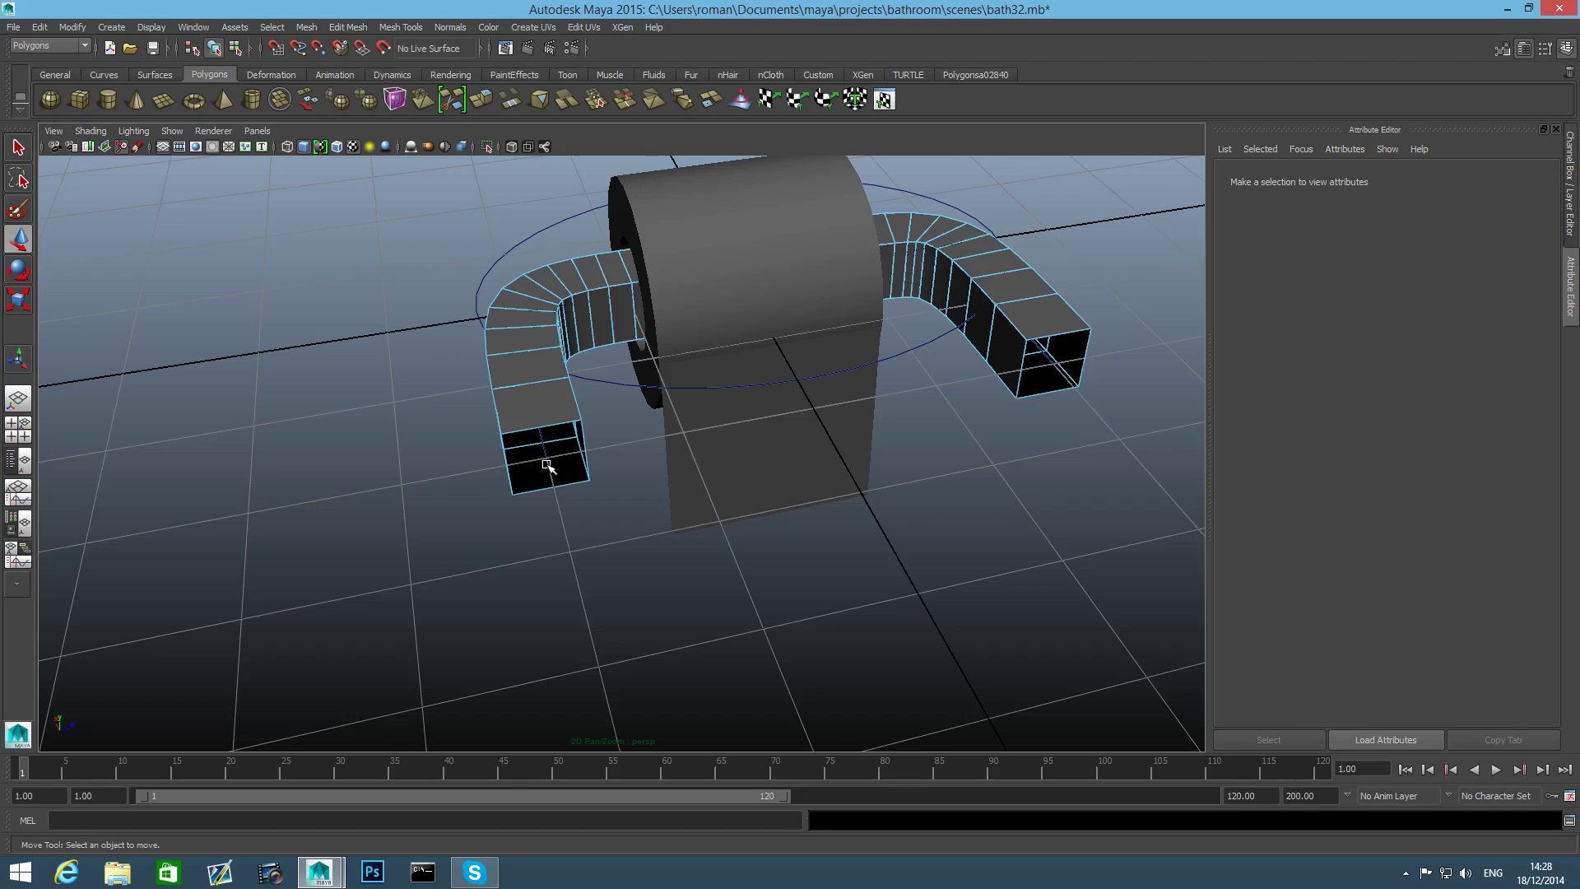
Preview the open-ended holder with smoothing in object mode, and switch it back to unsmoothed display.
{"action": "key", "text": "F8"}
{"action": "left_click_drag", "start_coordinate": [542, 468], "coordinate": [515, 442], "text": "alt"}
{"action": "middle_click_drag", "start_coordinate": [934, 412], "coordinate": [895, 426], "text": "alt"}
{"action": "key", "text": "3"}
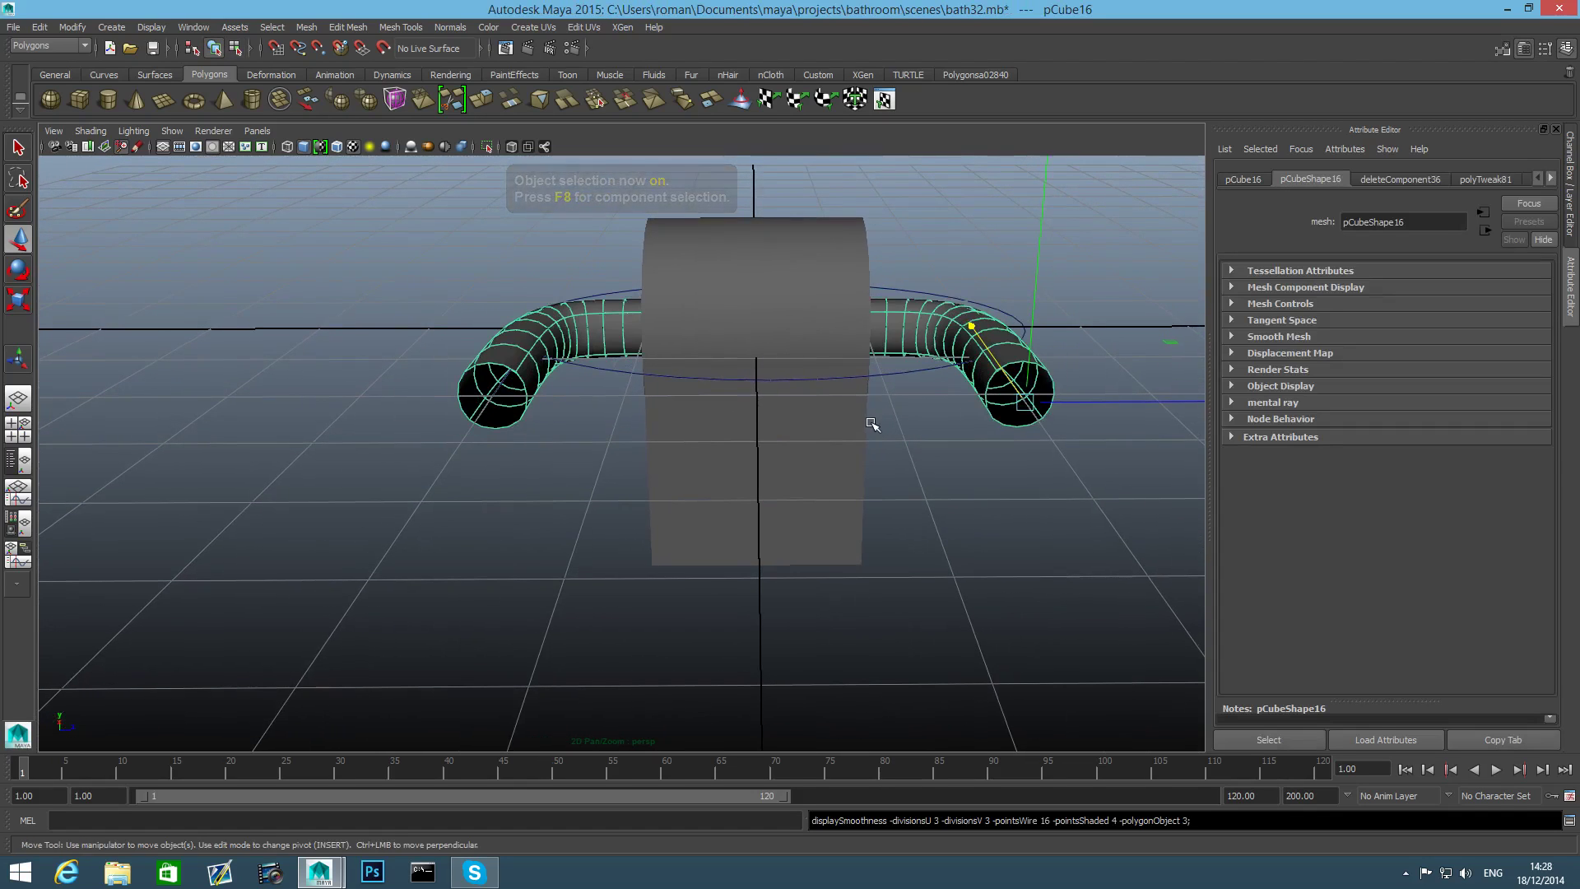
{"action": "left_click_drag", "start_coordinate": [867, 423], "coordinate": [959, 504], "text": "alt"}
{"action": "key", "text": "1"}
{"action": "left_click_drag", "start_coordinate": [716, 554], "coordinate": [752, 494], "text": "alt"}
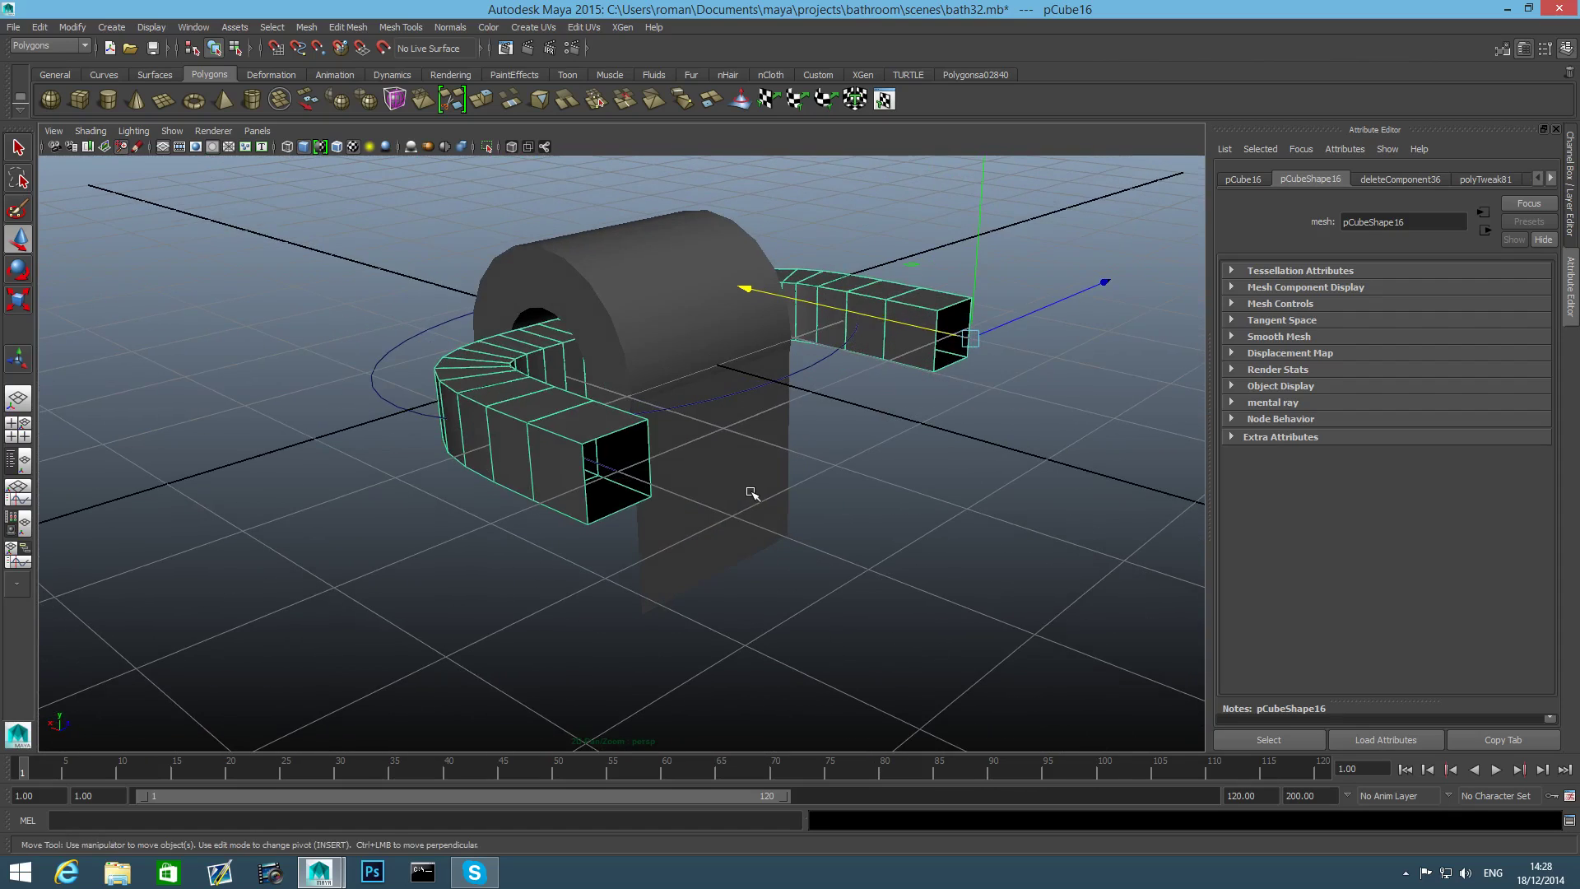
Center the holder's pivot in object mode and rotate the holder around the vertical axis so its arms point the opposite way.
{"action": "key", "text": "F8"}
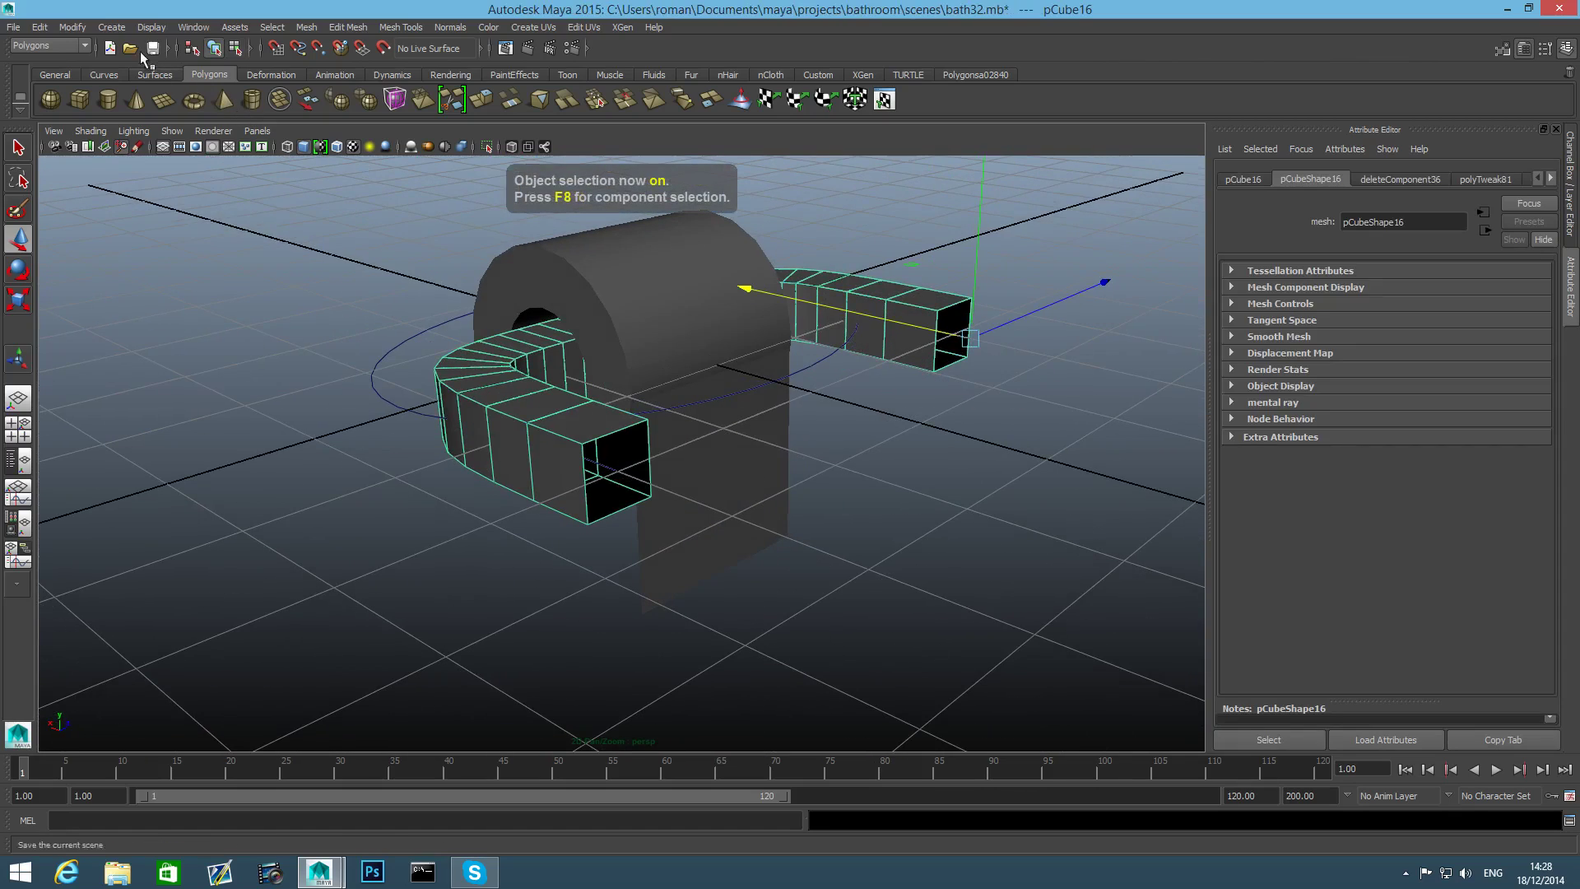
{"action": "left_click", "coordinate": [72, 27]}
{"action": "key", "text": "Escape"}
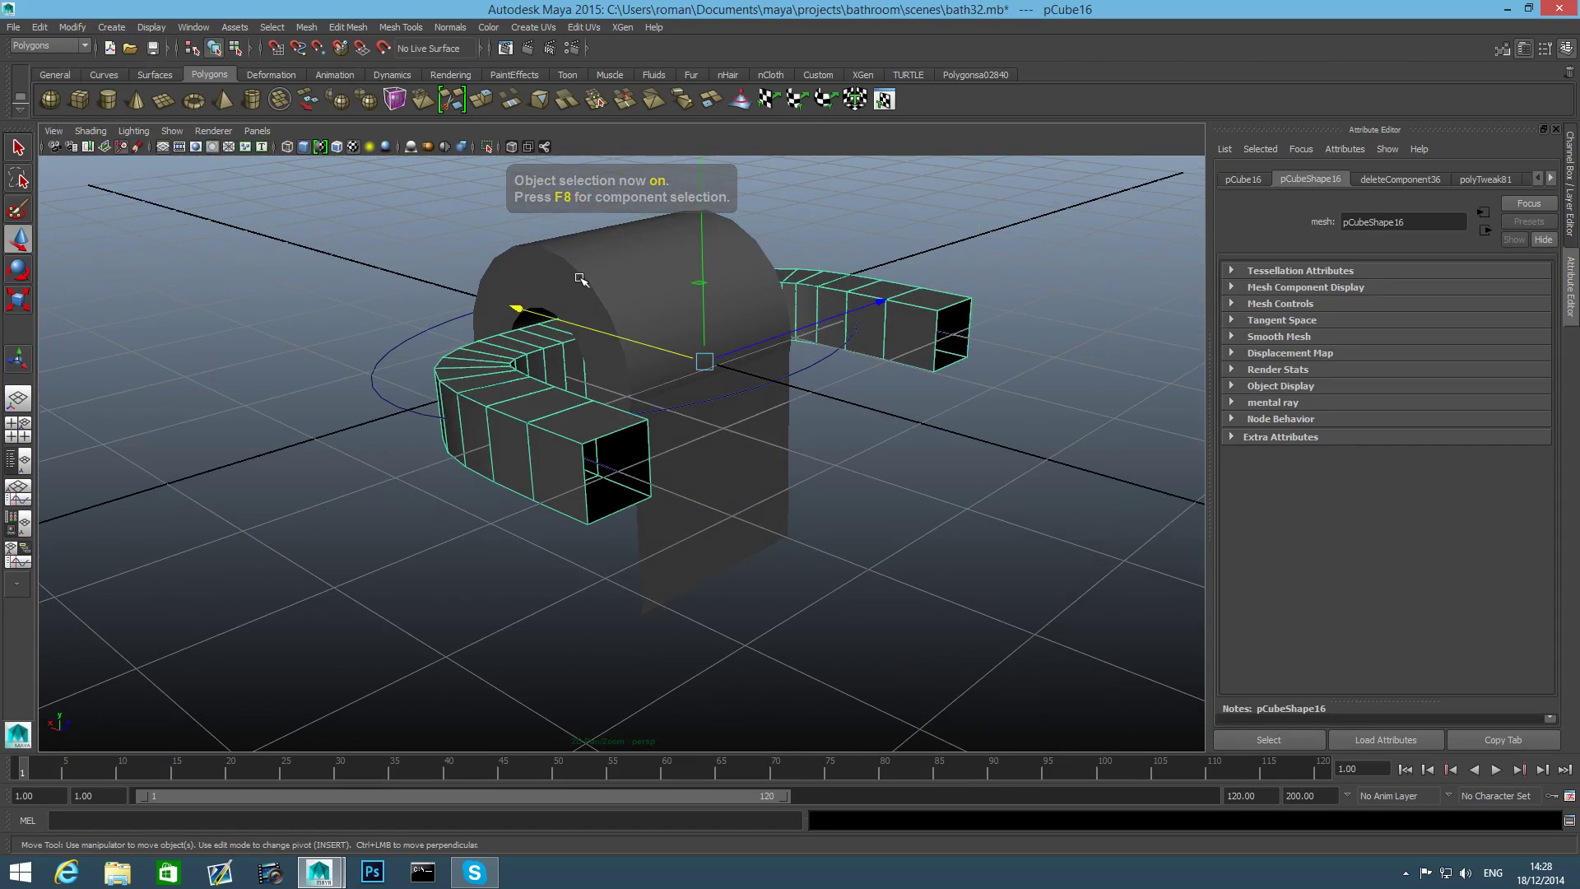
{"action": "key", "text": "e"}
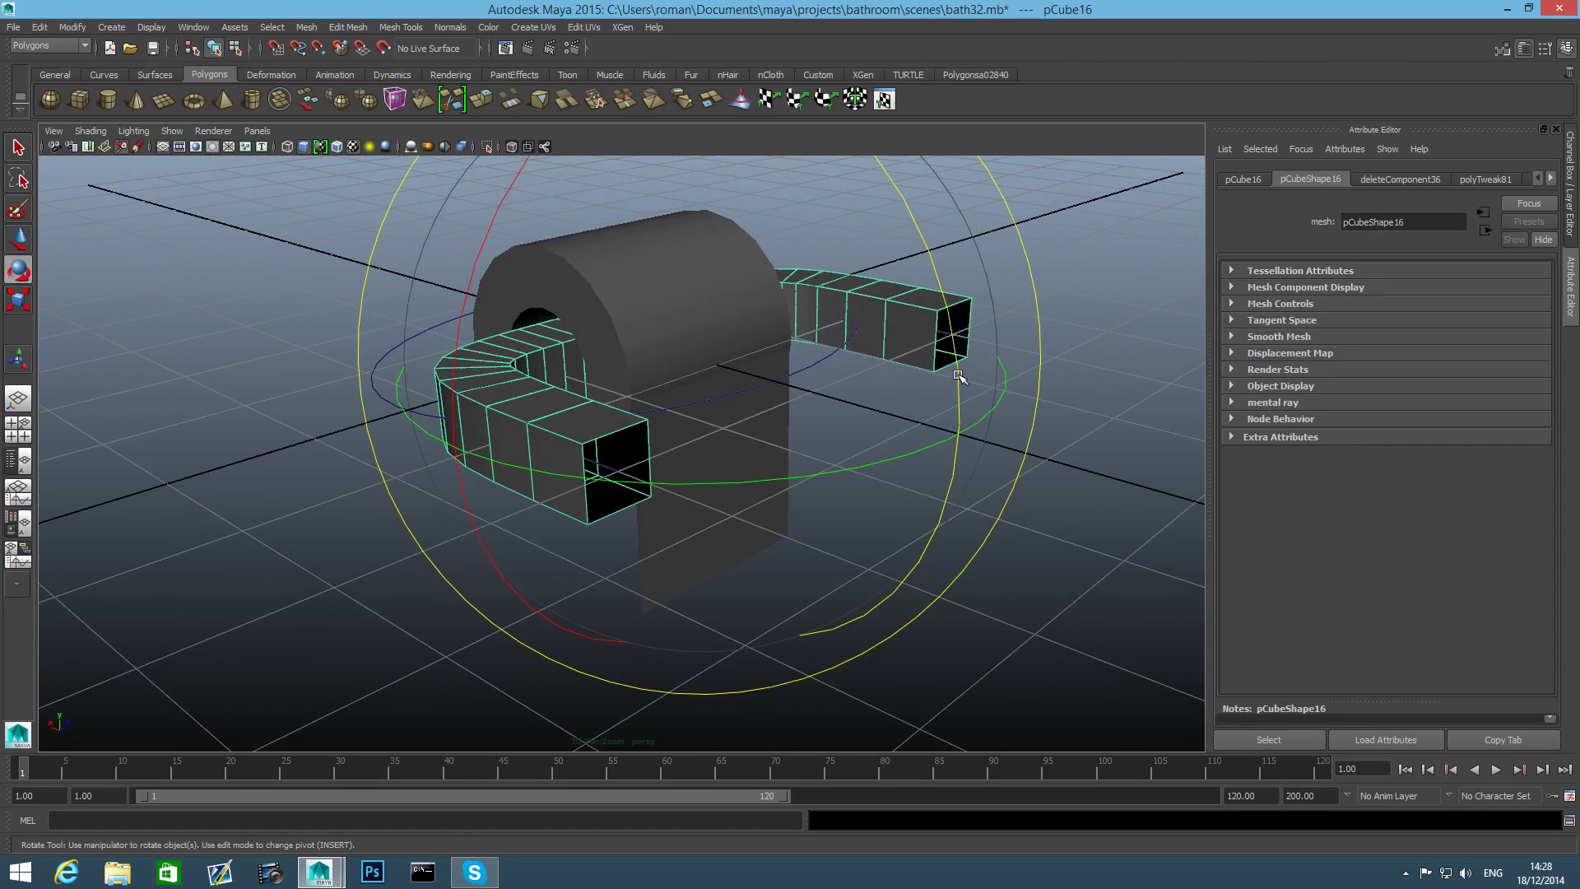
{"action": "left_click_drag", "start_coordinate": [959, 376], "coordinate": [856, 215]}
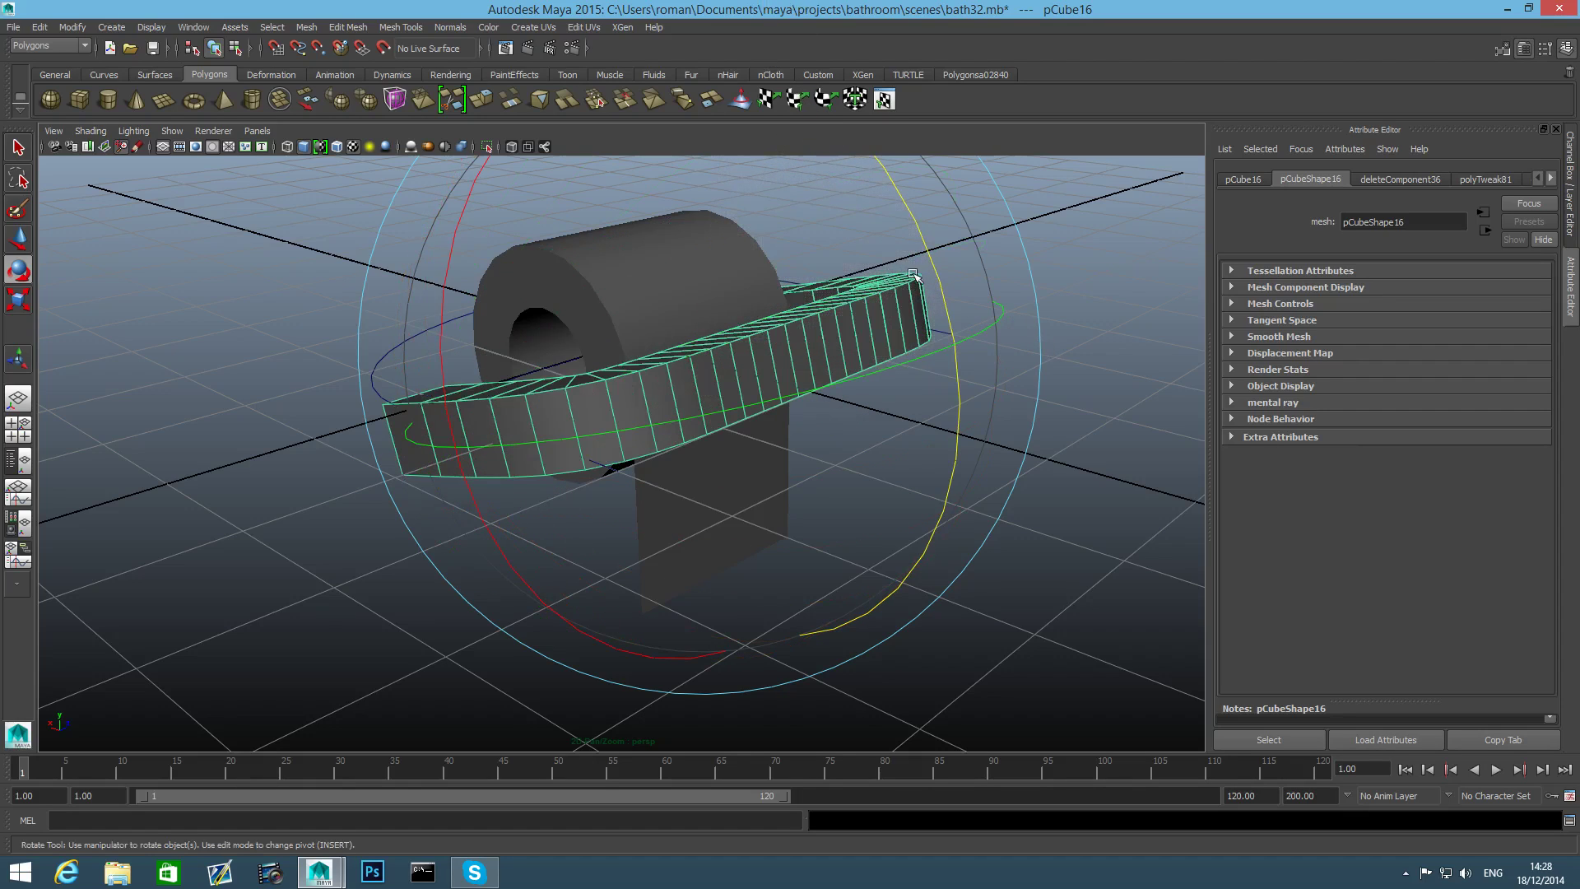
{"action": "left_click_drag", "start_coordinate": [932, 277], "coordinate": [952, 335]}
Move the holder back along its arm direction so its crossbar passes through the core of the paper roll.
{"action": "key", "text": "w"}
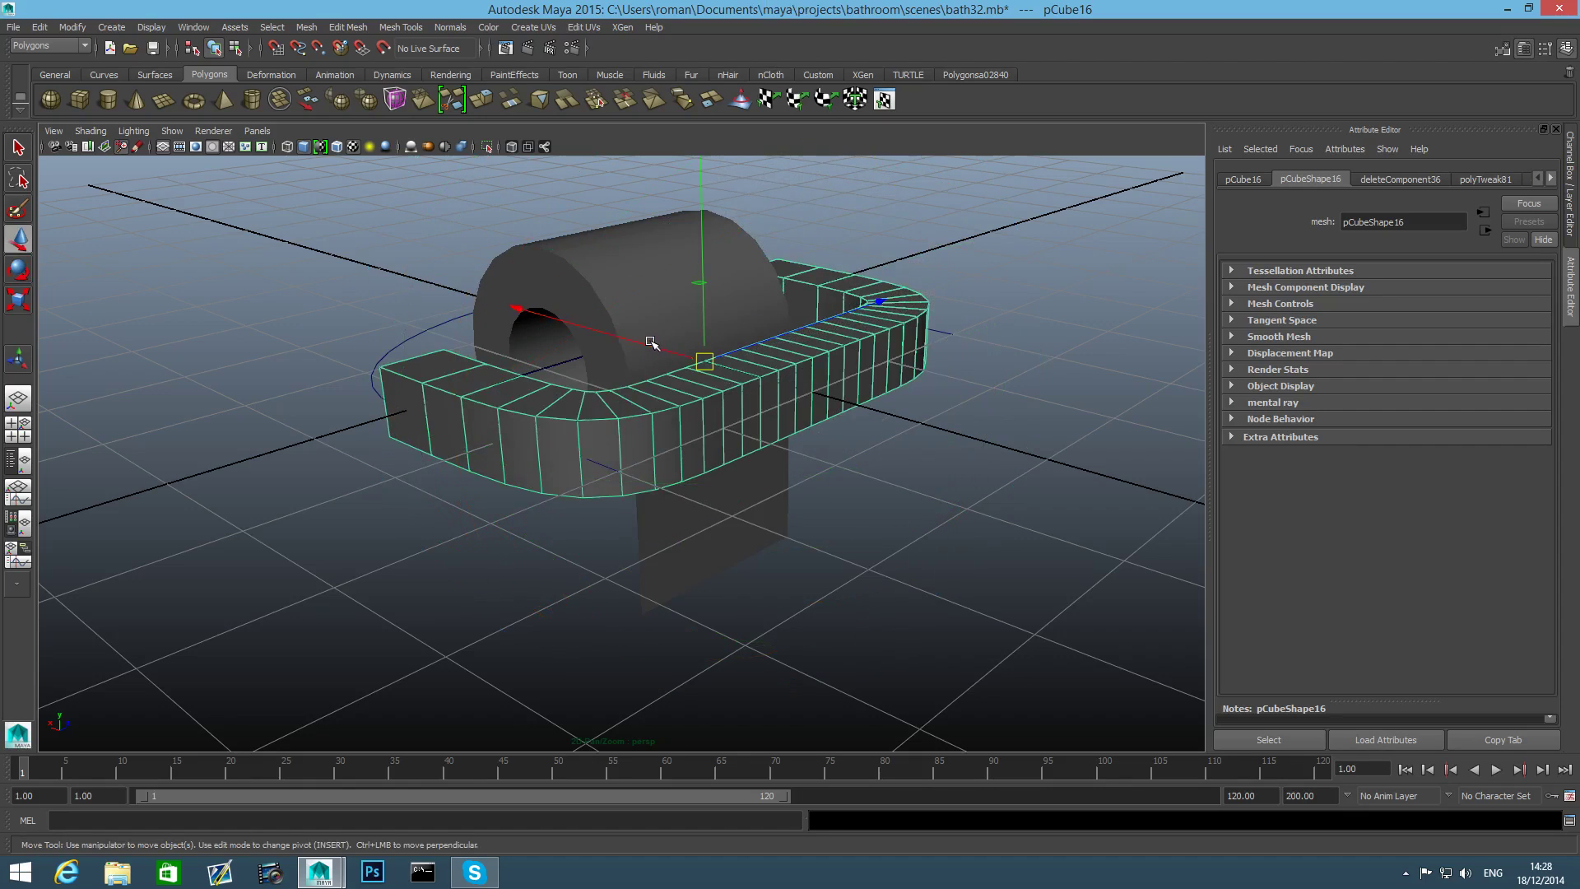
{"action": "key", "text": "ctrl+z"}
{"action": "key", "text": "ctrl+z"}
{"action": "key", "text": "ctrl+z"}
{"action": "left_click", "coordinate": [502, 269]}
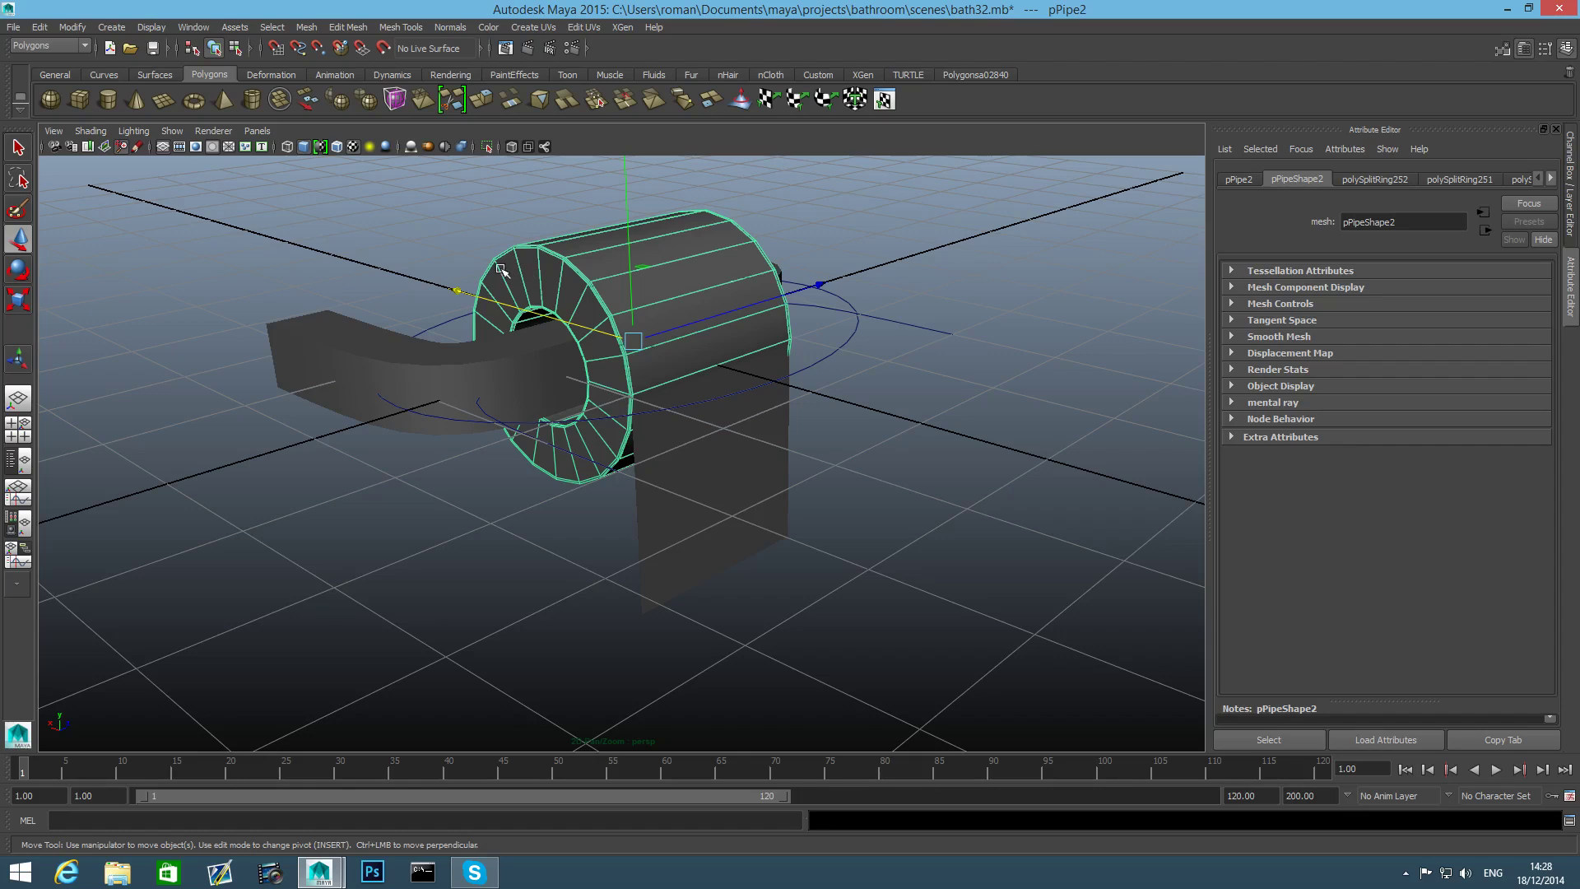
{"action": "left_click", "coordinate": [520, 330]}
Raise the holder slightly so its bar sits higher inside the roll's core, judging the fit with smoothing on.
{"action": "left_click_drag", "start_coordinate": [522, 311], "coordinate": [401, 372]}
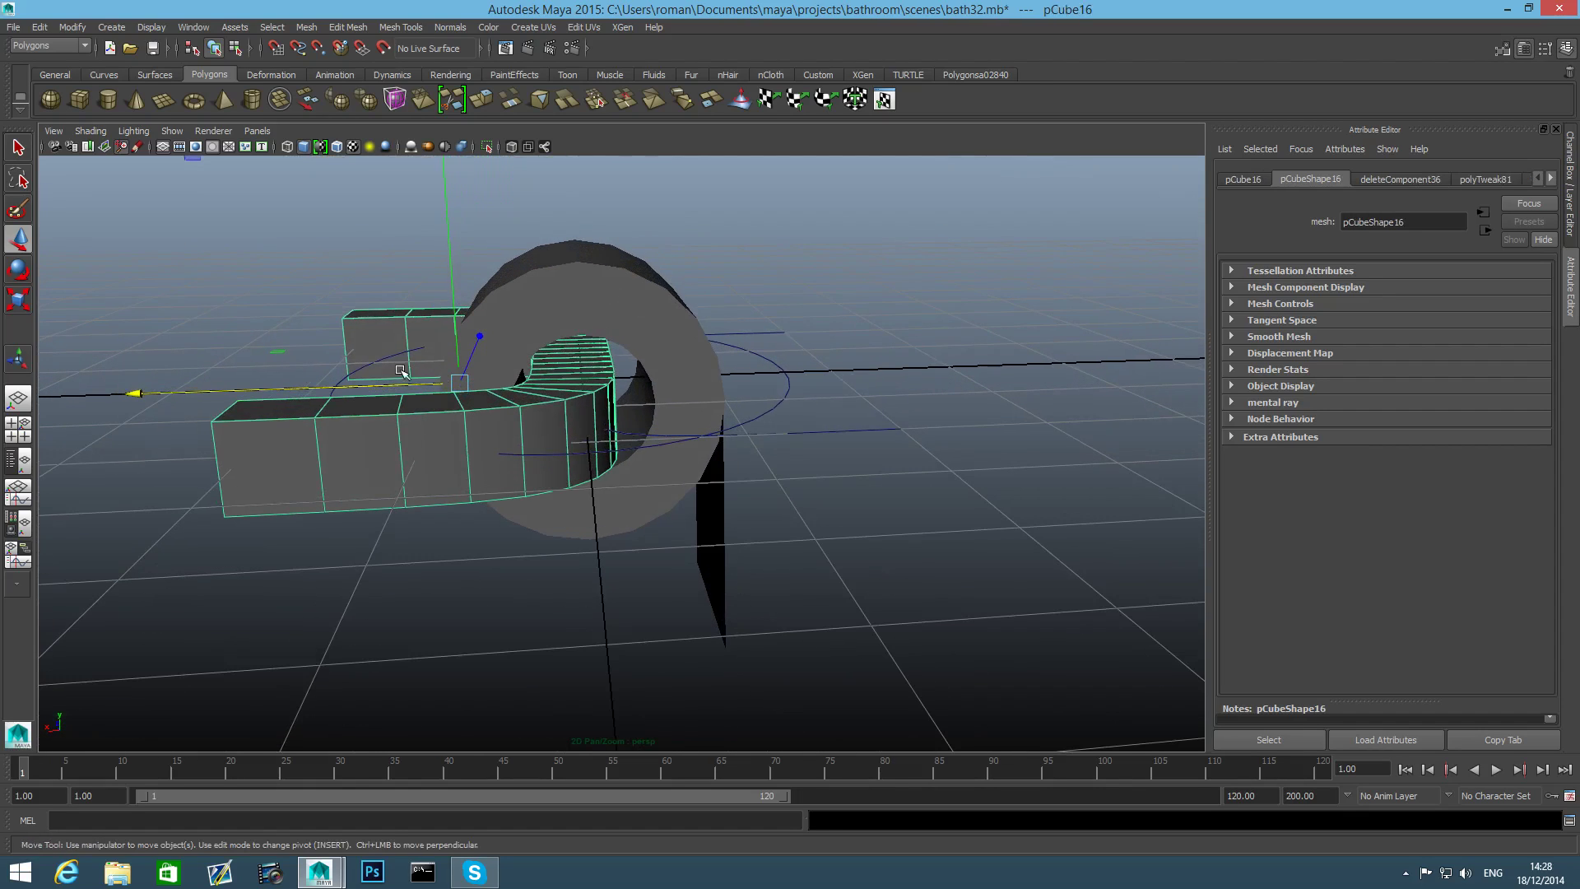
{"action": "left_click_drag", "start_coordinate": [460, 270], "coordinate": [461, 262]}
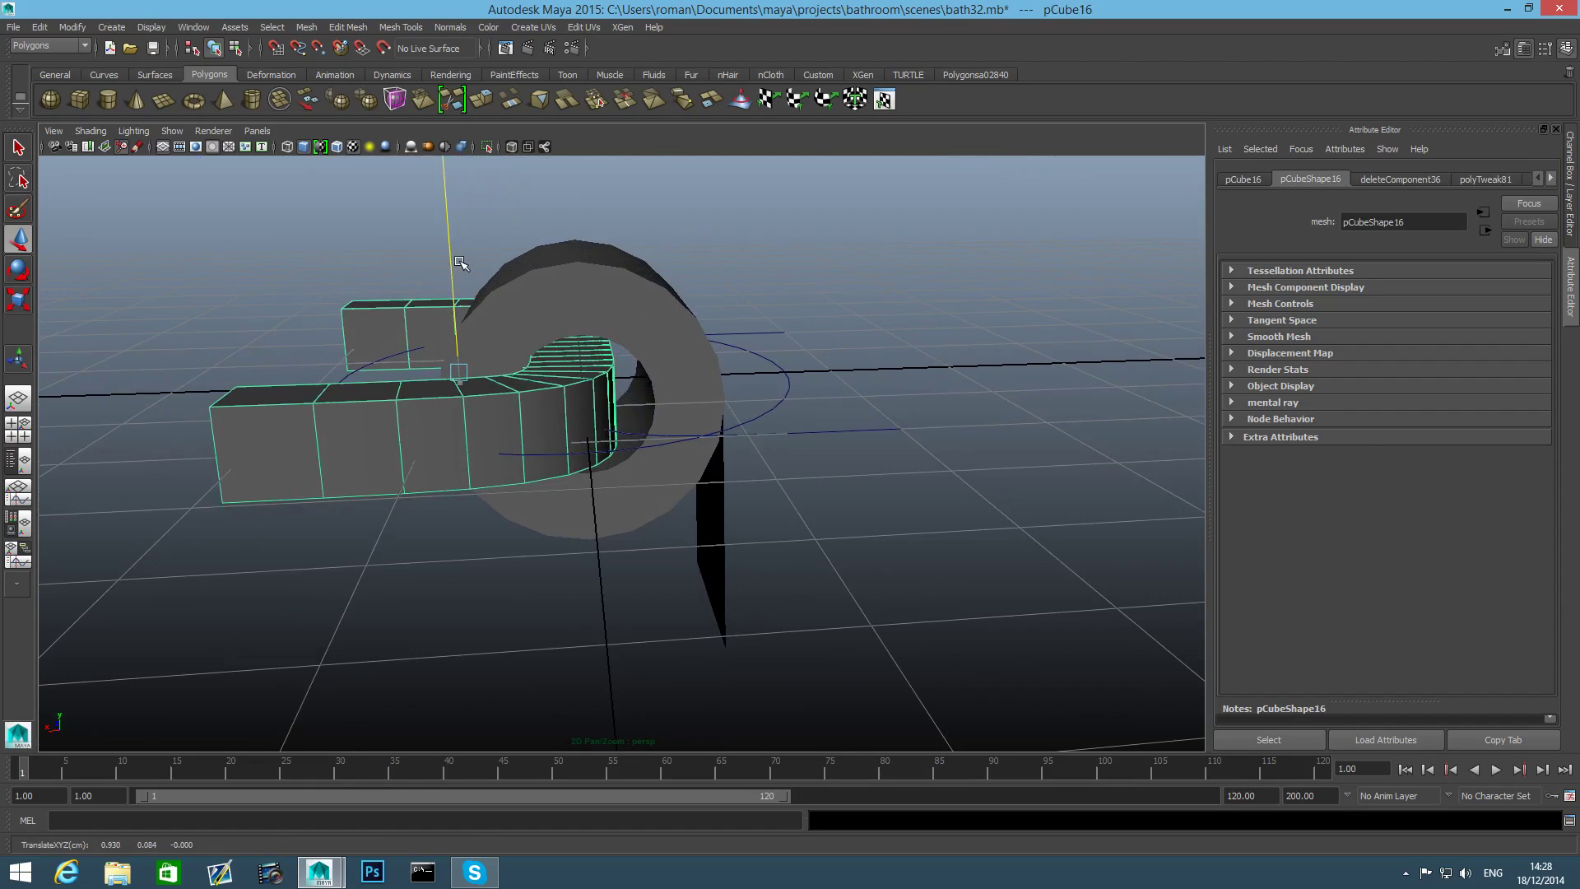
{"action": "key", "text": "3"}
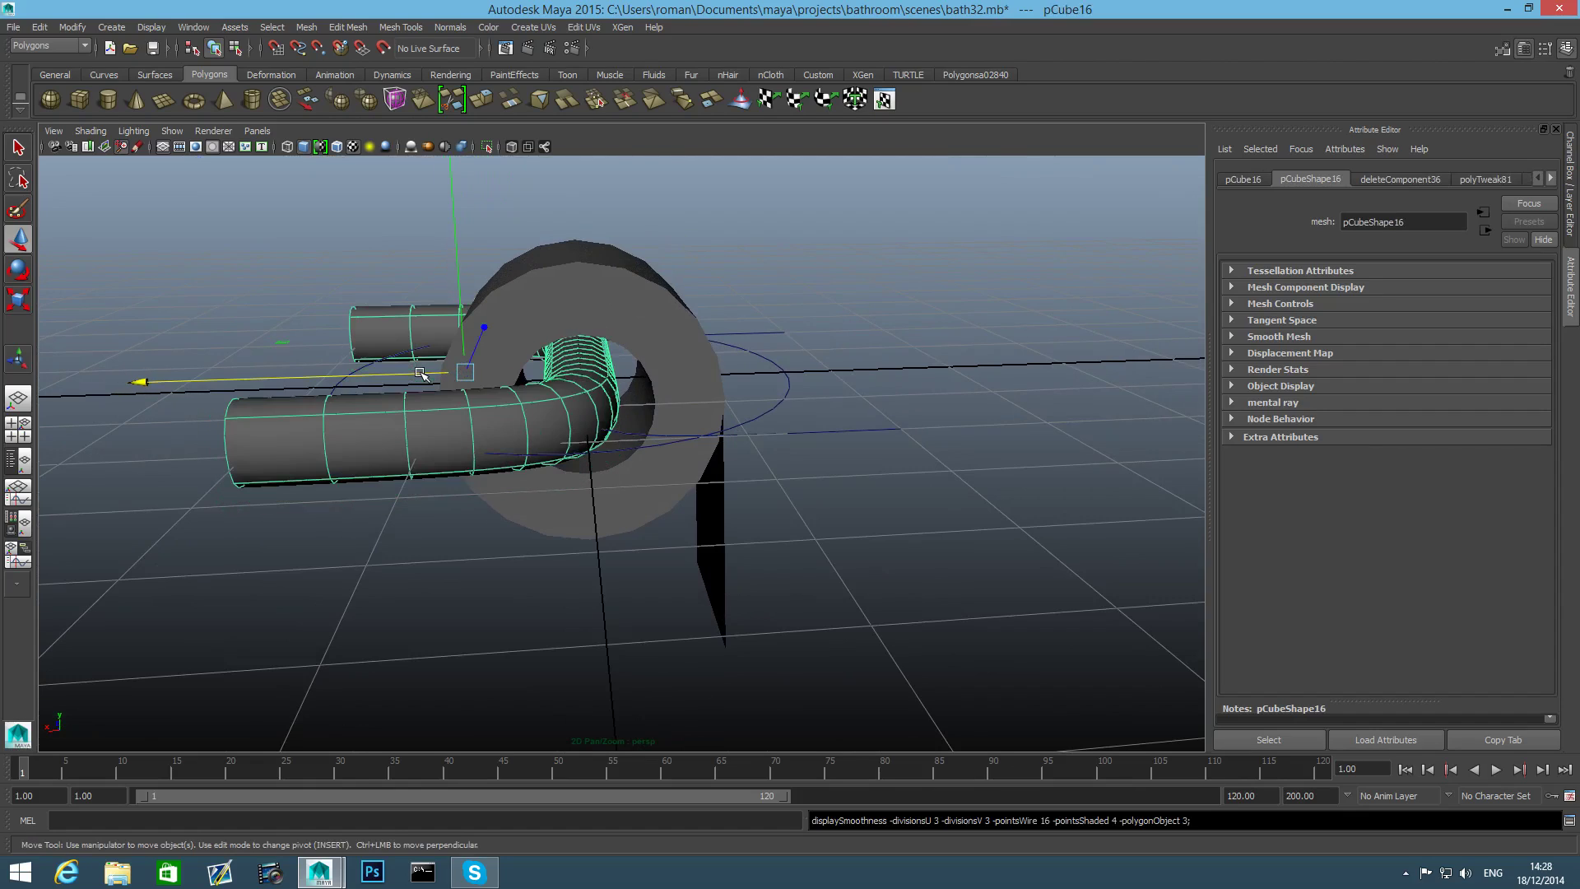
{"action": "left_click_drag", "start_coordinate": [455, 278], "coordinate": [463, 254]}
{"action": "left_click", "coordinate": [463, 254]}
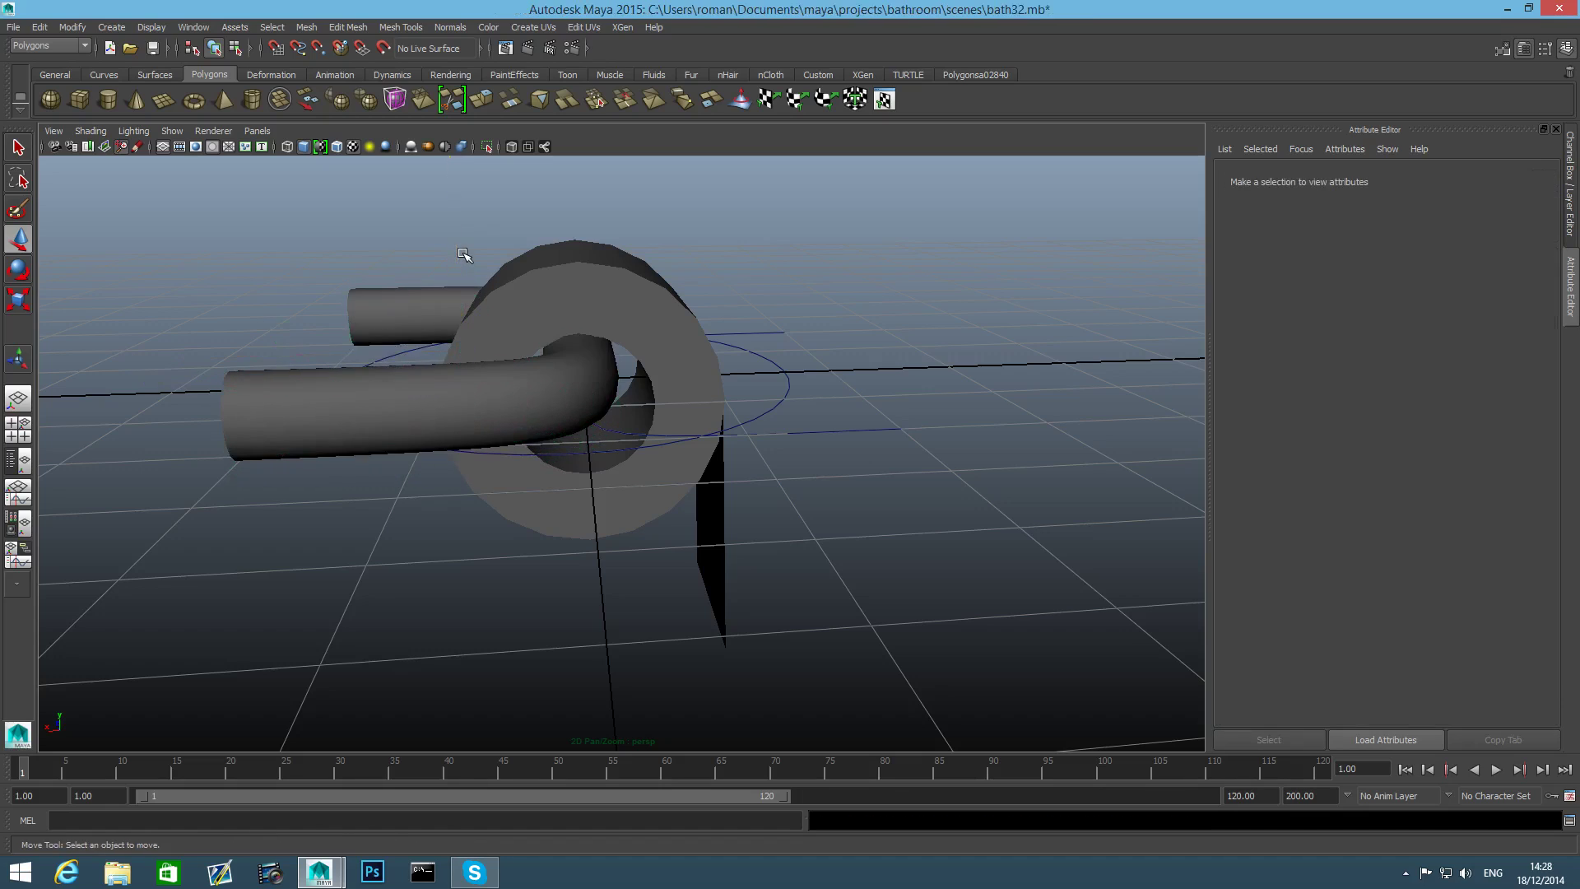
{"action": "left_click_drag", "start_coordinate": [488, 337], "coordinate": [478, 280], "text": "alt"}
{"action": "left_click", "coordinate": [486, 329]}
{"action": "mouse_move", "coordinate": [608, 329]}
{"action": "left_mouse_down", "text": "alt"}
{"action": "mouse_move", "coordinate": [527, 329]}
{"action": "mouse_move", "coordinate": [636, 327]}
{"action": "mouse_move", "coordinate": [580, 339]}
{"action": "mouse_move", "coordinate": [601, 337]}
{"action": "left_mouse_up", "text": "alt"}
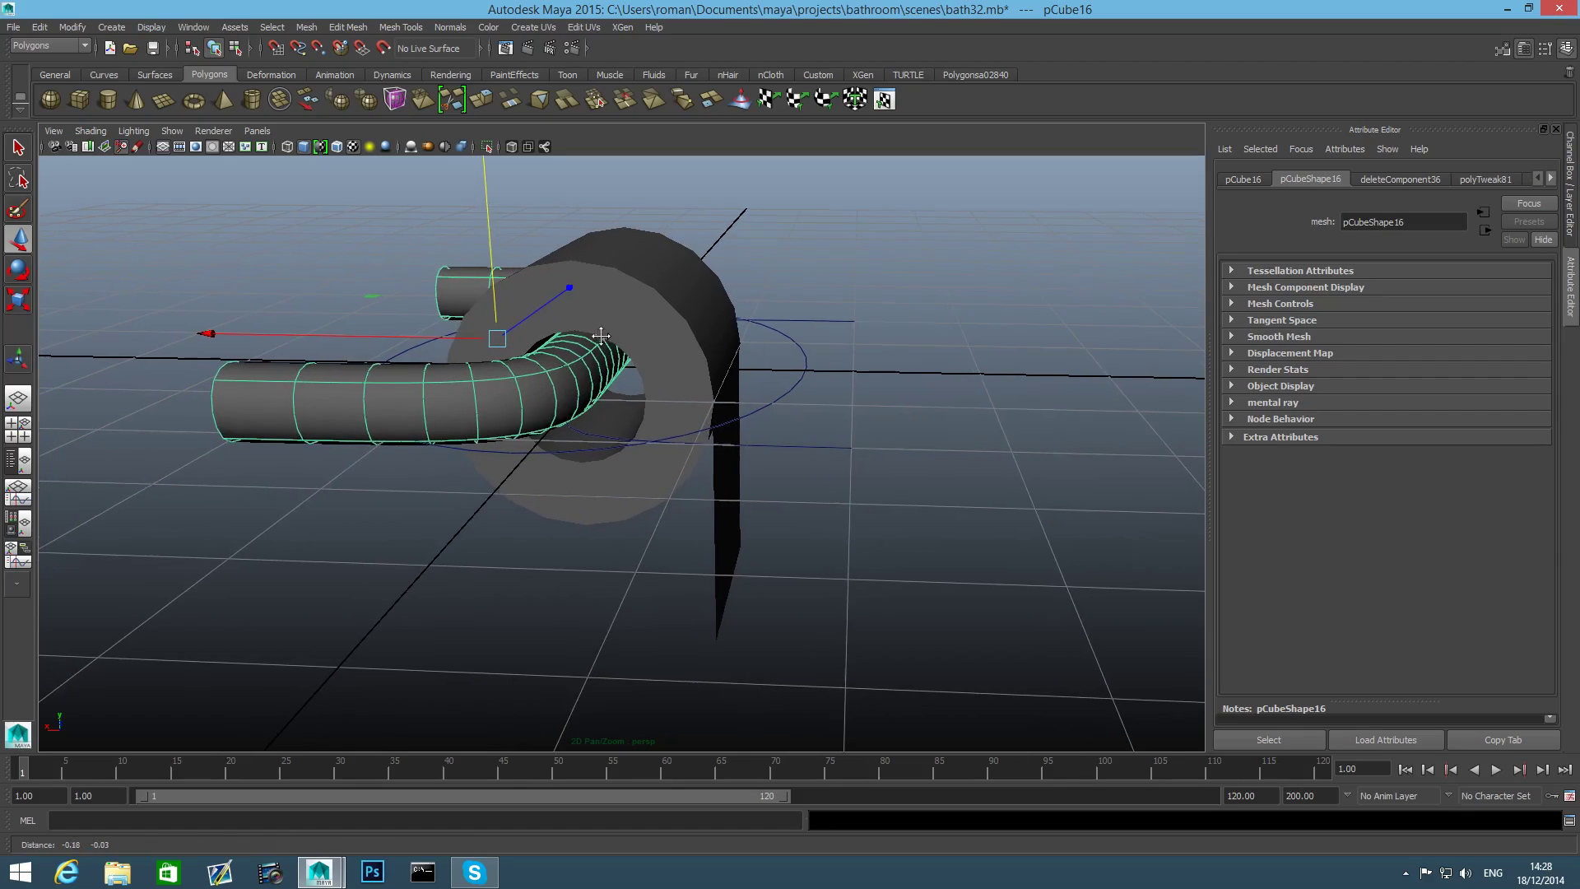
Extrude the open edge loops at both arm ends outward by about 0.484 to form flared flanges, and preview them smoothed.
{"action": "left_click_drag", "start_coordinate": [123, 419], "coordinate": [796, 393], "text": "alt"}
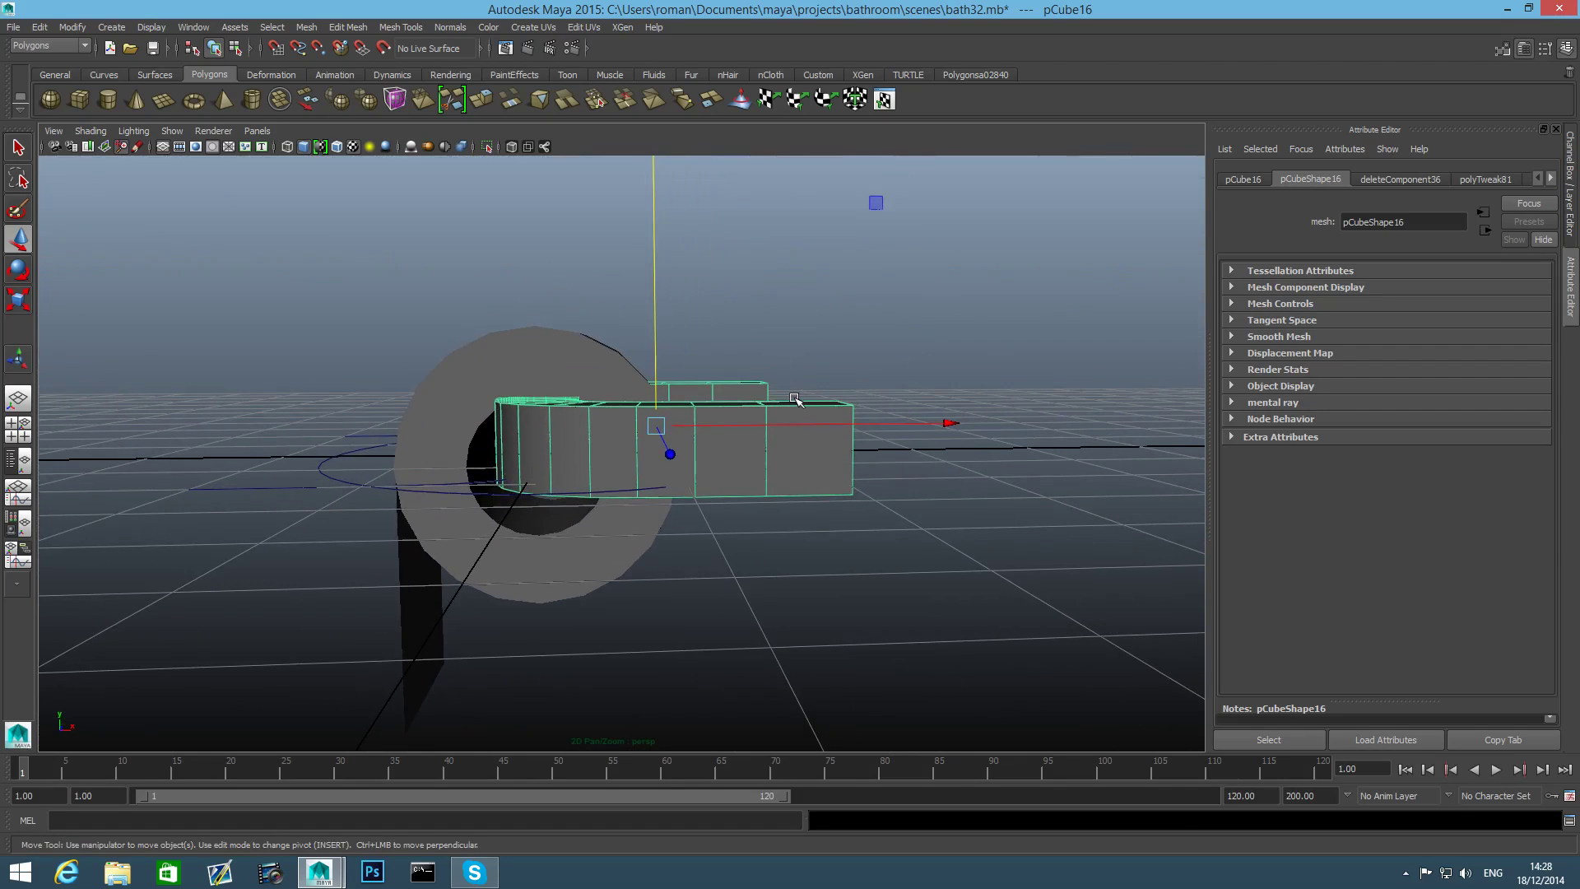
{"action": "right_click_drag", "start_coordinate": [795, 400], "coordinate": [845, 437]}
{"action": "double_click", "coordinate": [853, 437]}
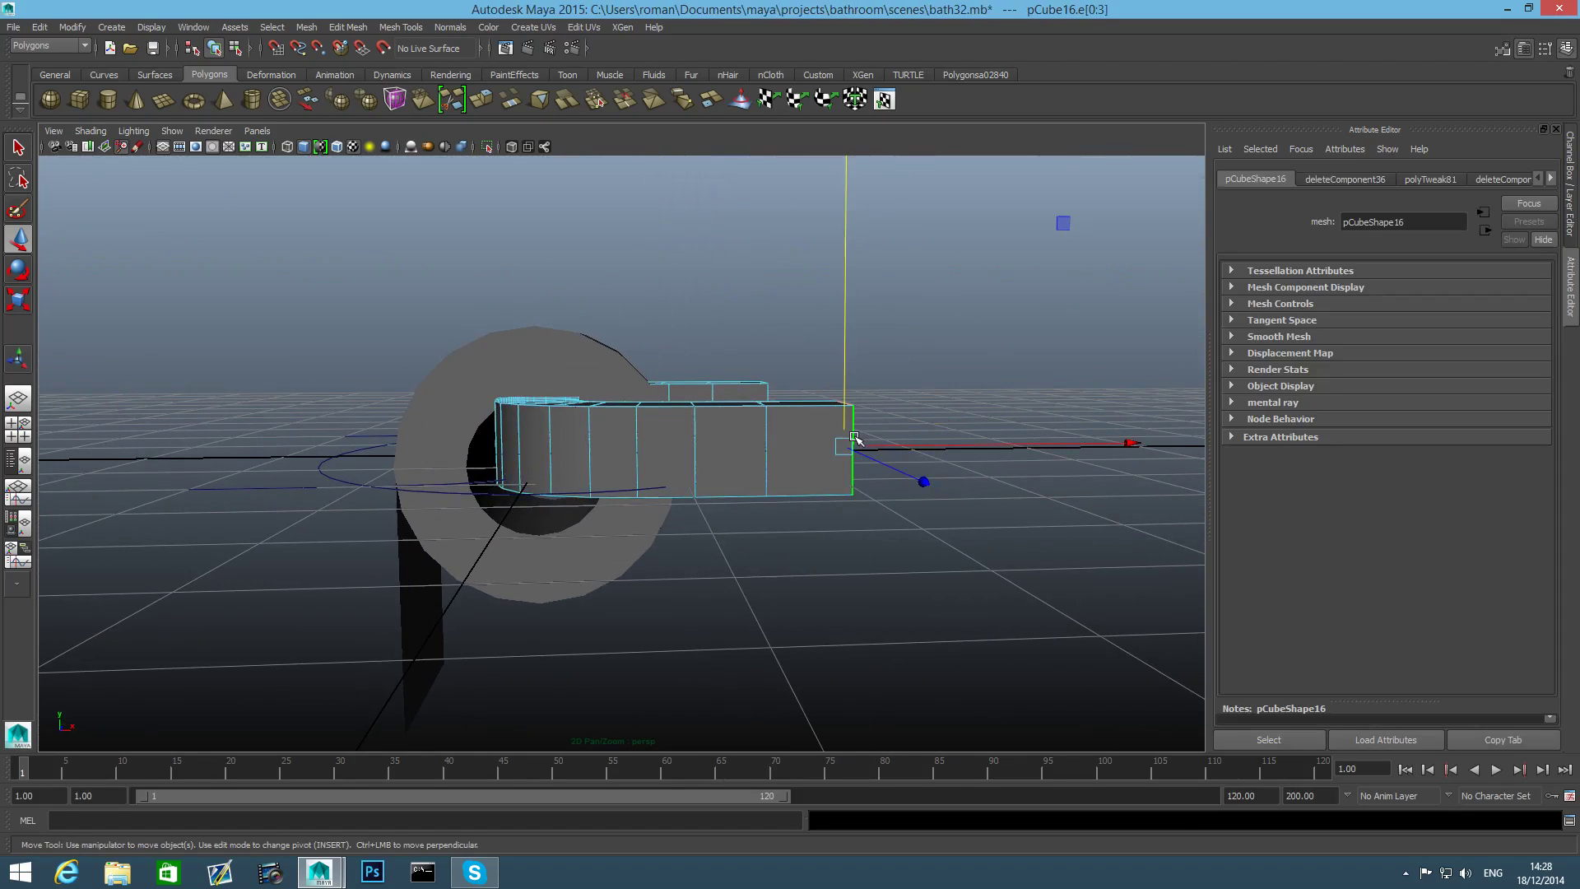
{"action": "left_click_drag", "start_coordinate": [847, 441], "coordinate": [773, 454], "text": "alt"}
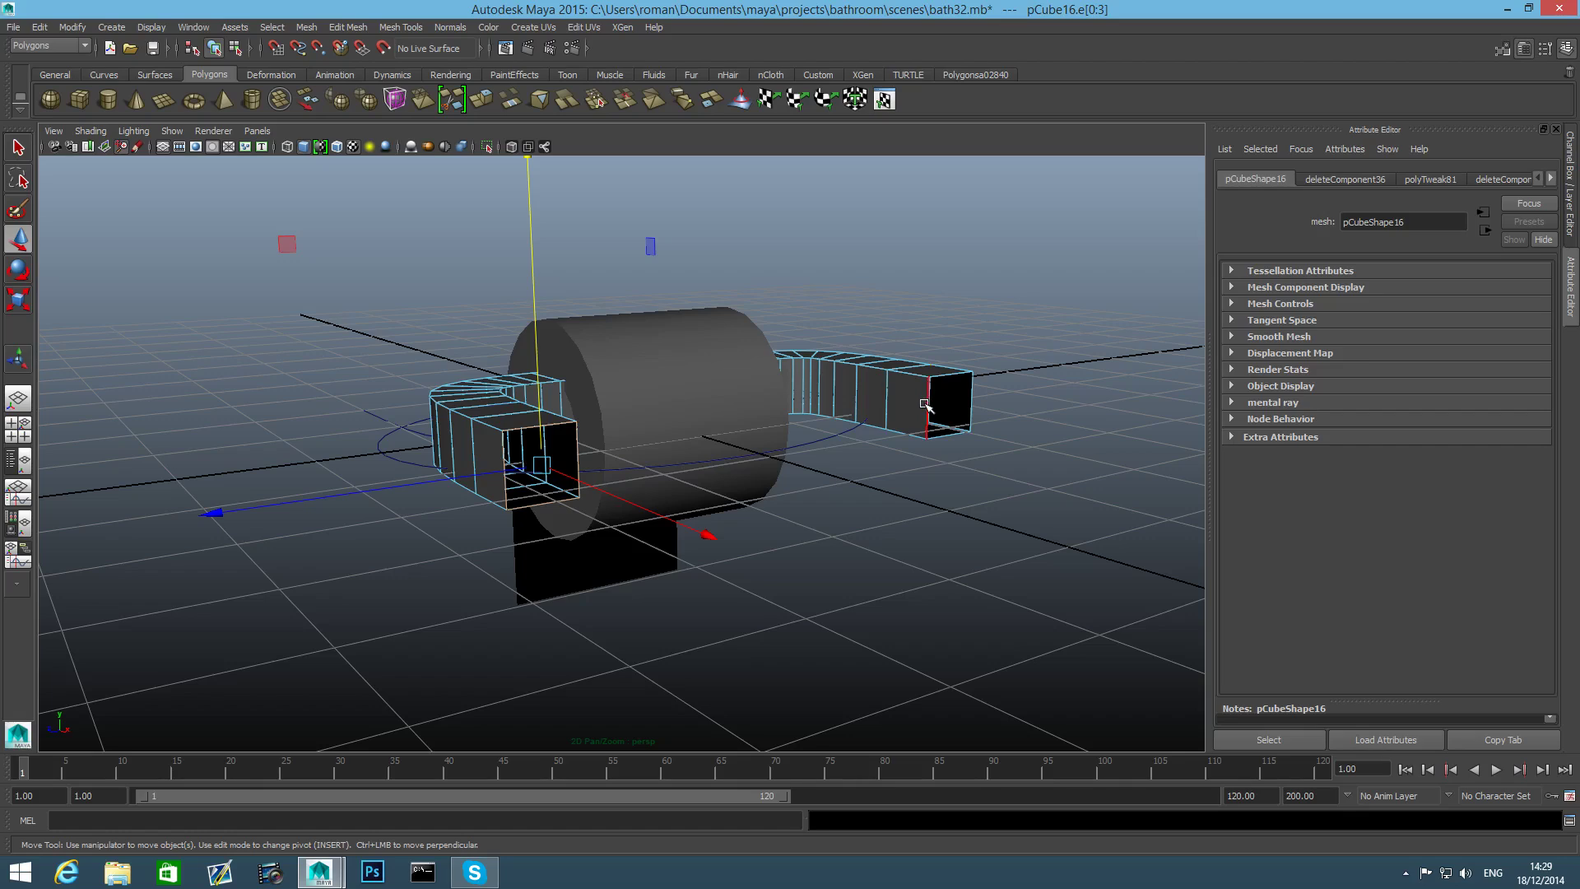
{"action": "double_click", "coordinate": [927, 405], "text": "shift"}
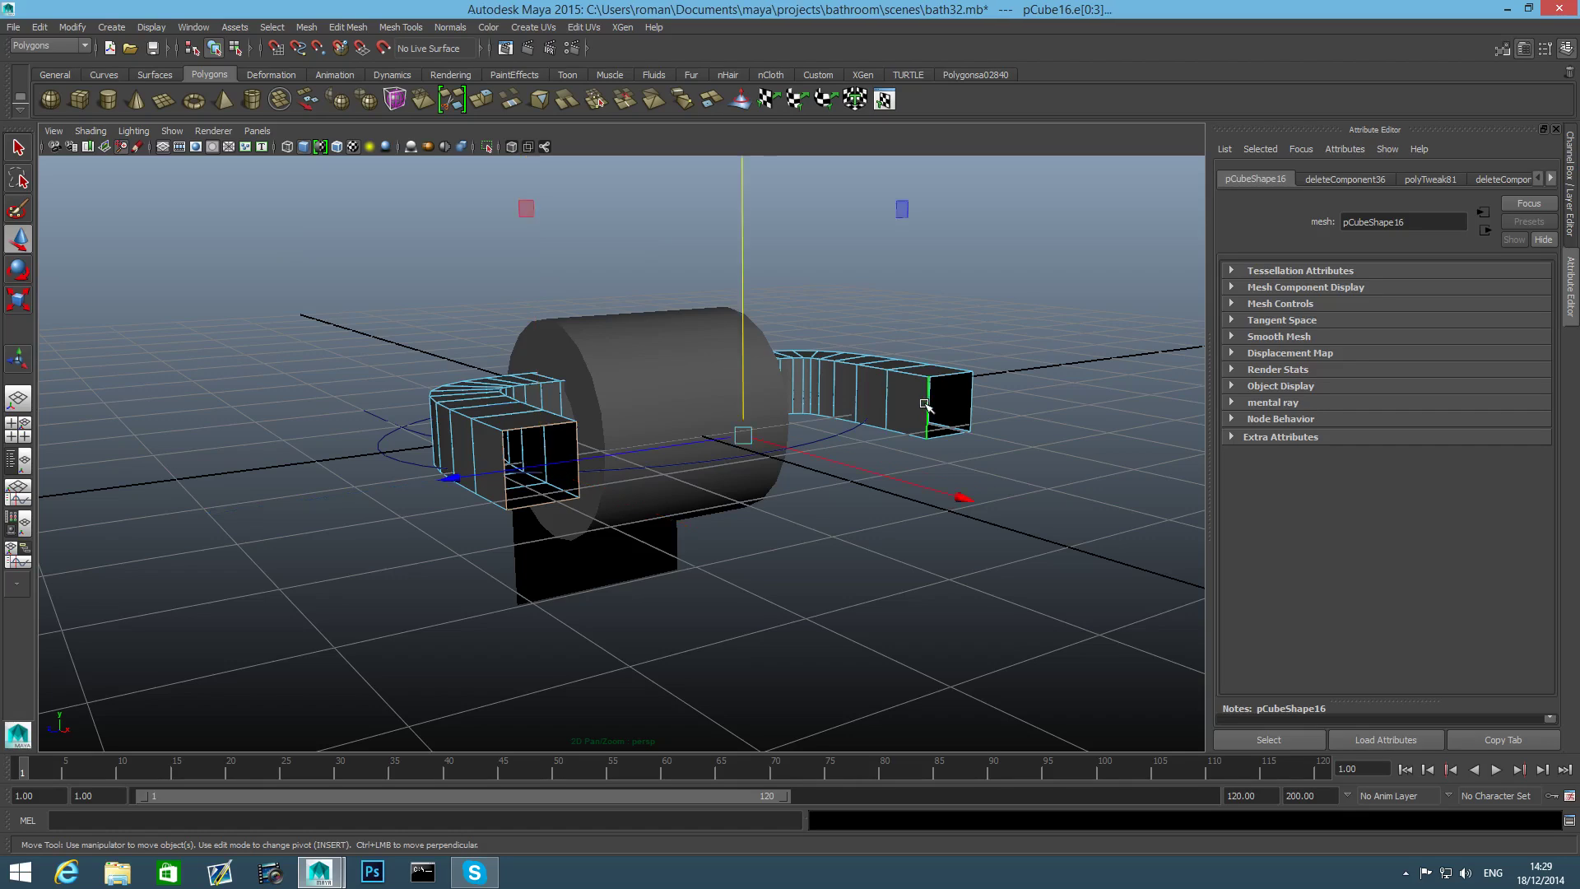
{"action": "left_click", "coordinate": [484, 102]}
{"action": "left_click_drag", "start_coordinate": [293, 501], "coordinate": [215, 509]}
{"action": "key", "text": "3"}
{"action": "key", "text": "1"}
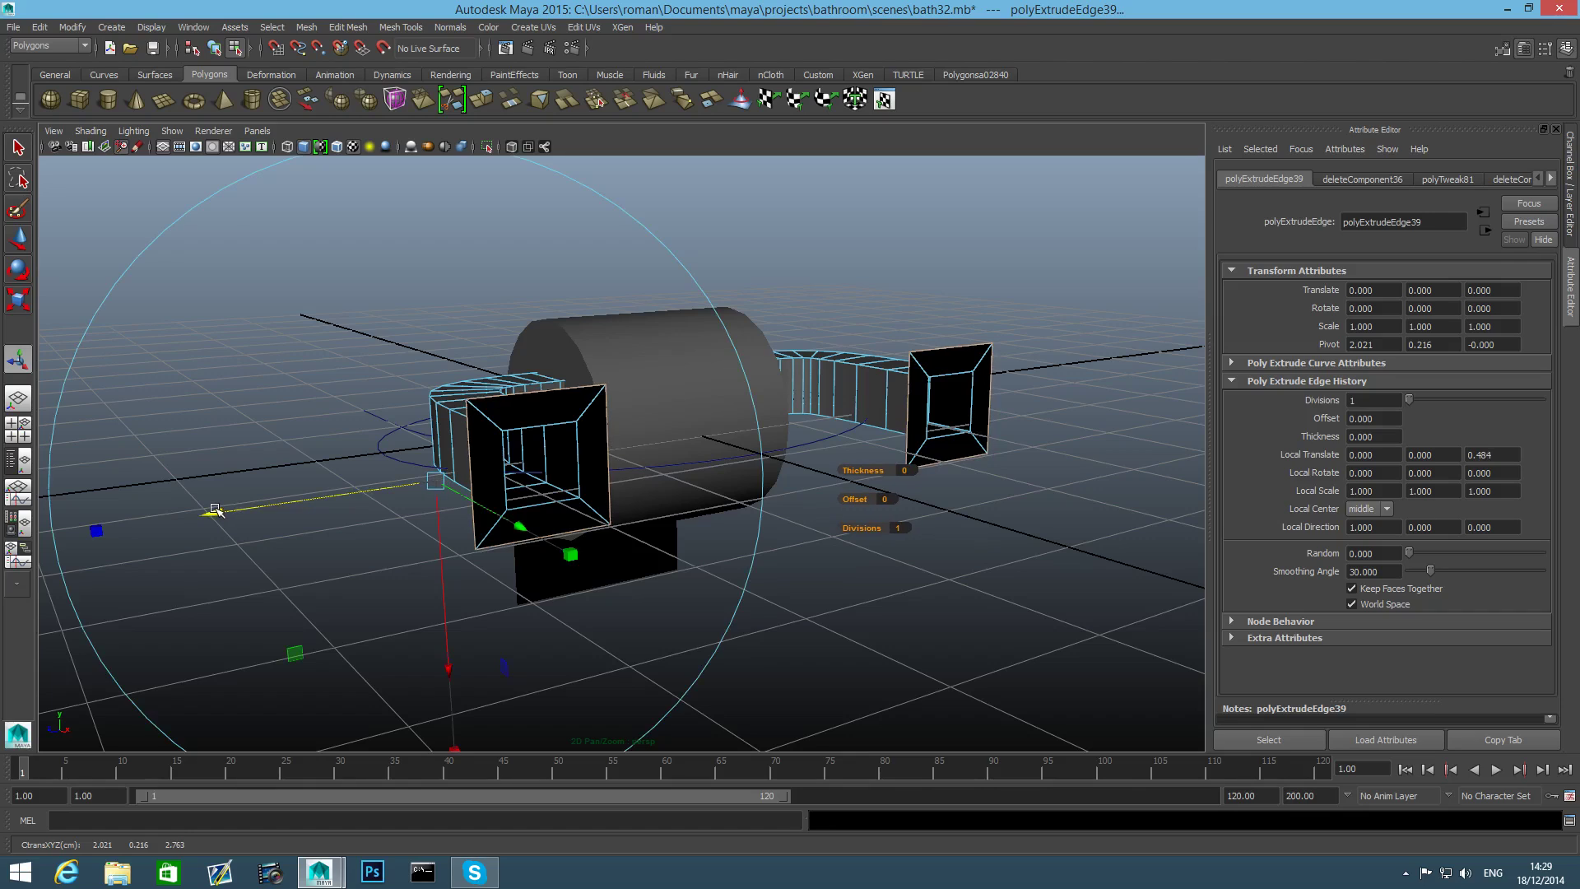
Extrude the outer edges of both flanges along the arm direction to give the mounting plates thickness.
{"action": "left_click_drag", "start_coordinate": [283, 461], "coordinate": [451, 73], "text": "alt"}
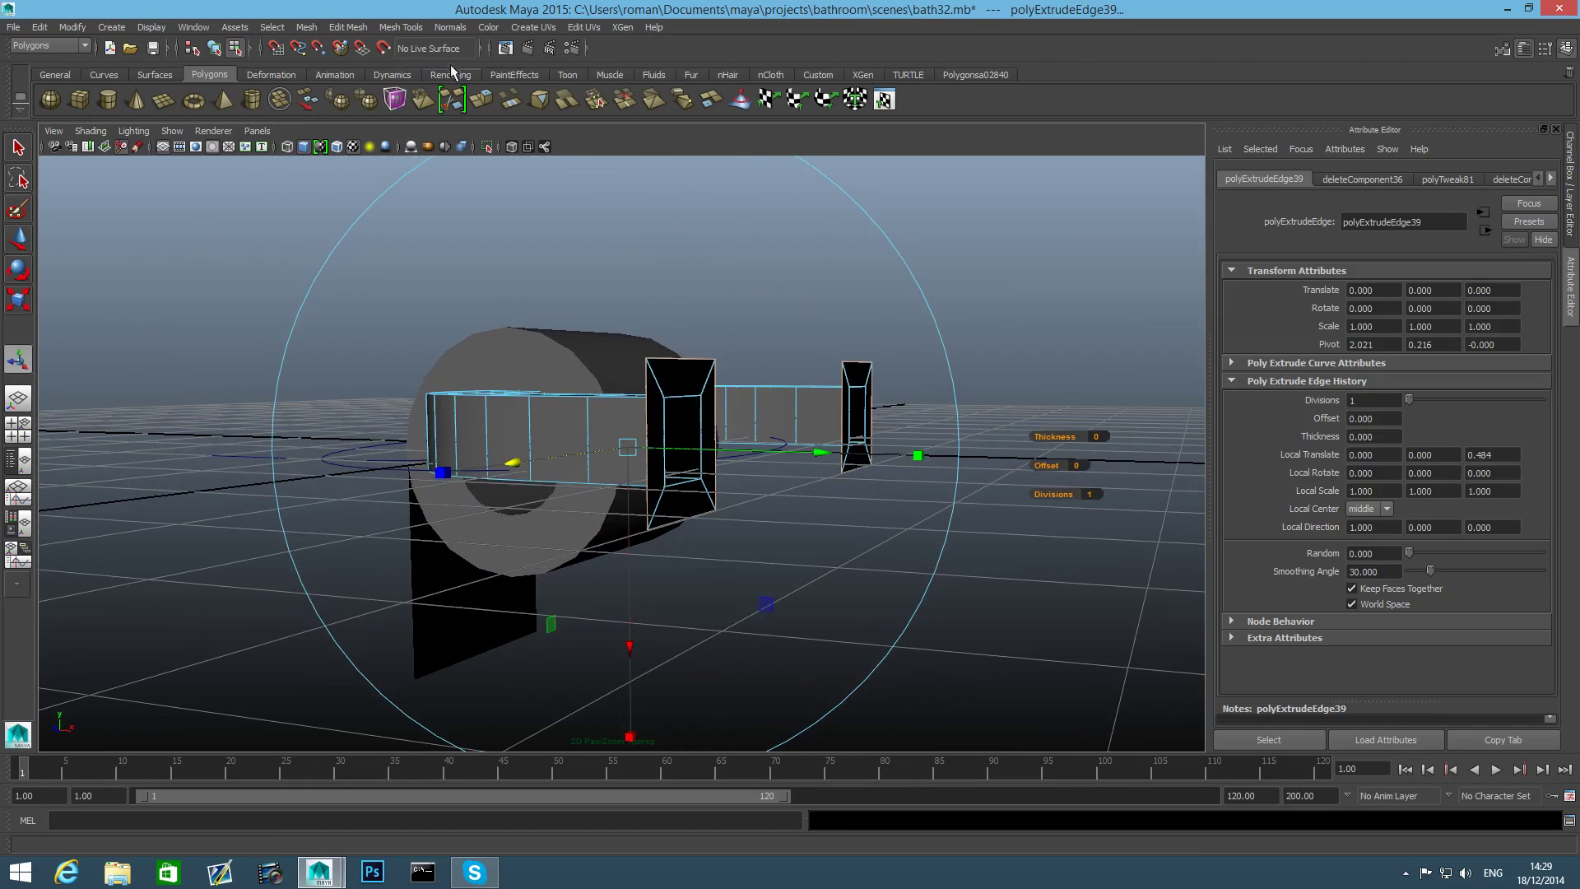
{"action": "left_click", "coordinate": [480, 99]}
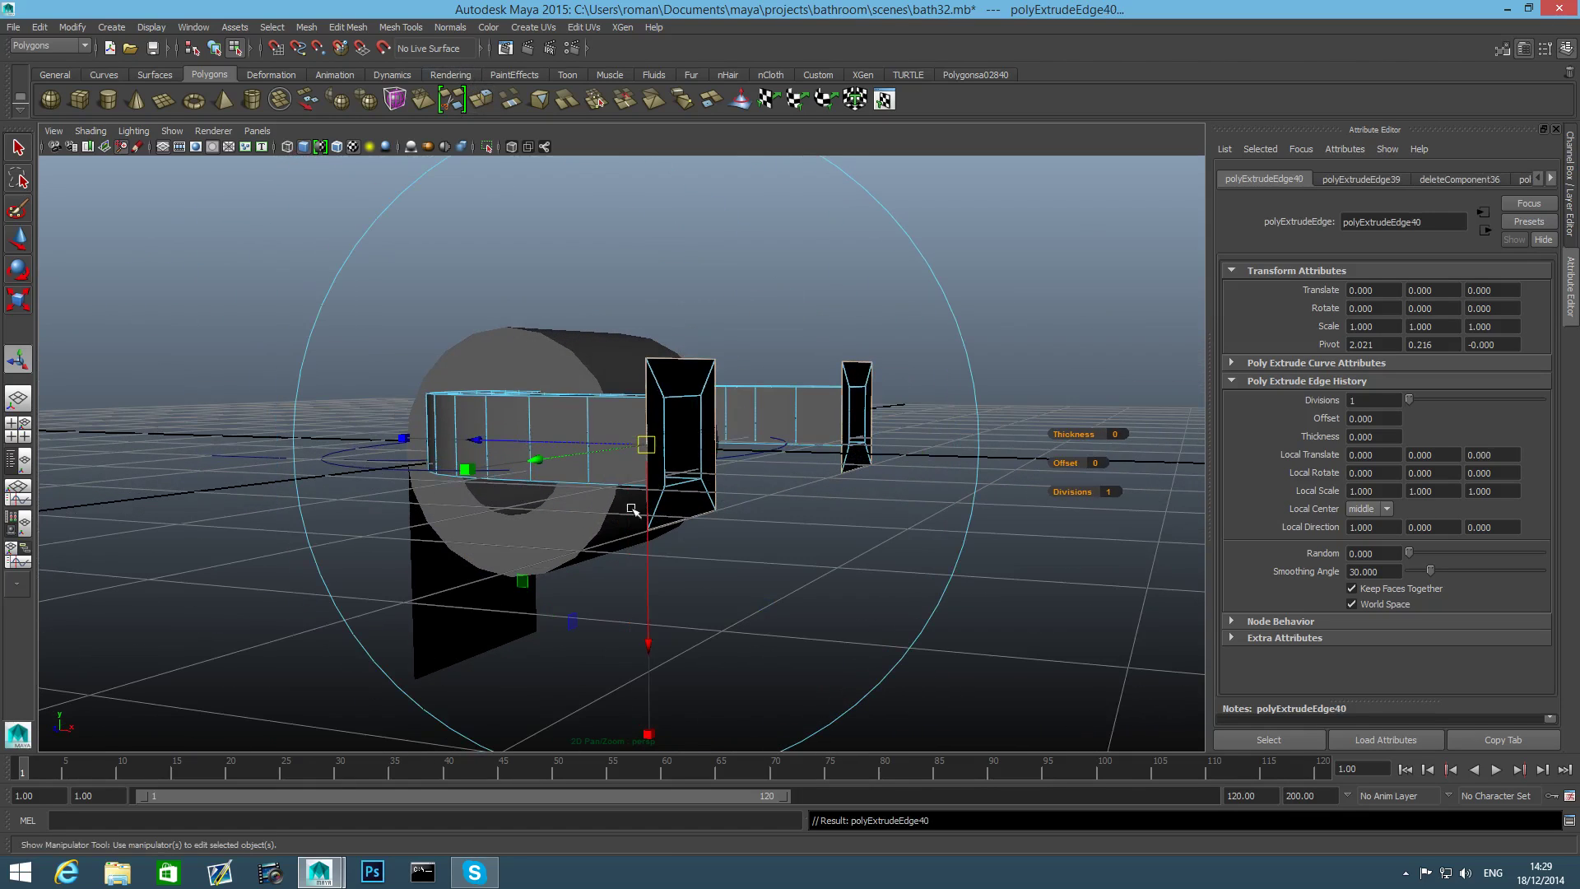
{"action": "left_click_drag", "start_coordinate": [474, 440], "coordinate": [501, 451]}
{"action": "key", "text": "F8"}
Insert supporting edge loops at the neck, front rim and back rim of the nearer mounting plate.
{"action": "left_click_drag", "start_coordinate": [655, 476], "coordinate": [861, 495], "text": "alt"}
{"action": "right_click_drag", "start_coordinate": [915, 480], "coordinate": [991, 531], "text": "shift"}
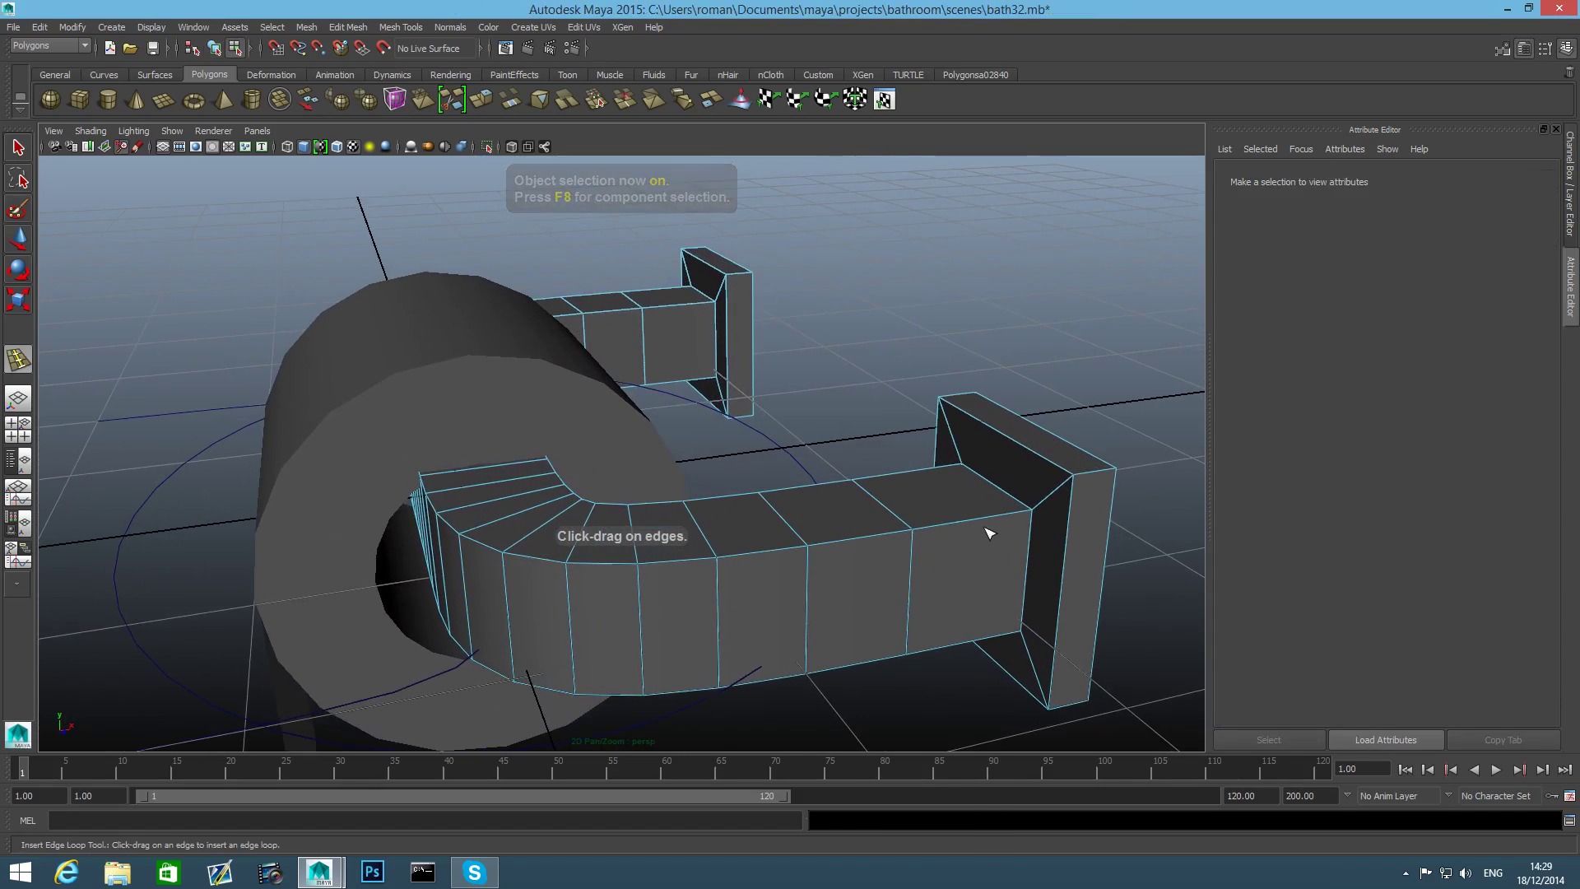
{"action": "left_click", "coordinate": [1031, 516]}
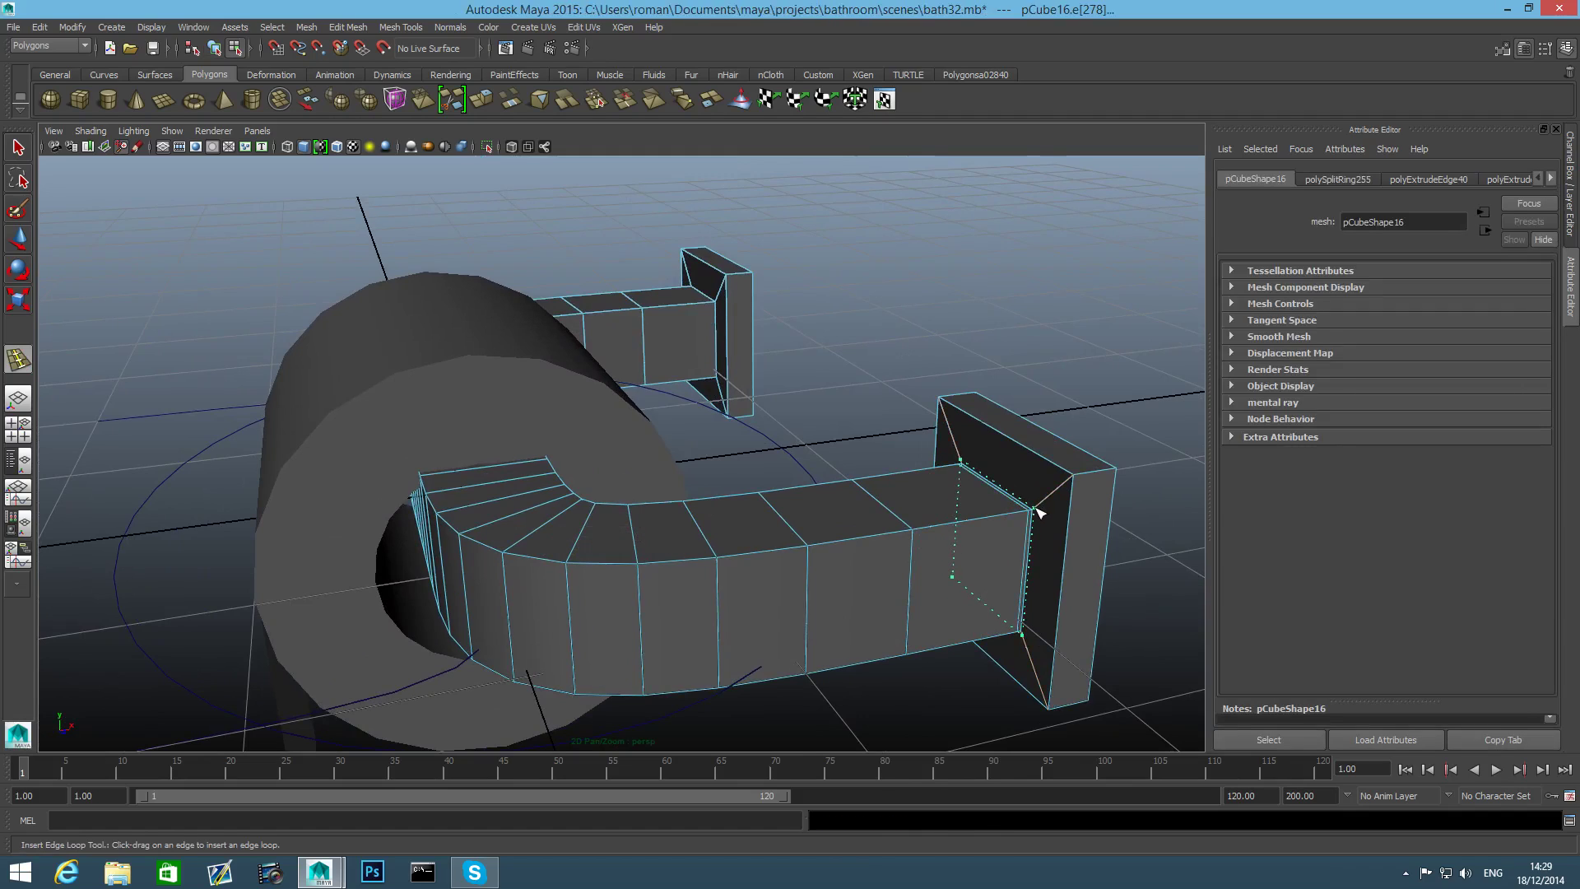
{"action": "left_click", "coordinate": [1037, 513]}
{"action": "left_click", "coordinate": [1073, 480]}
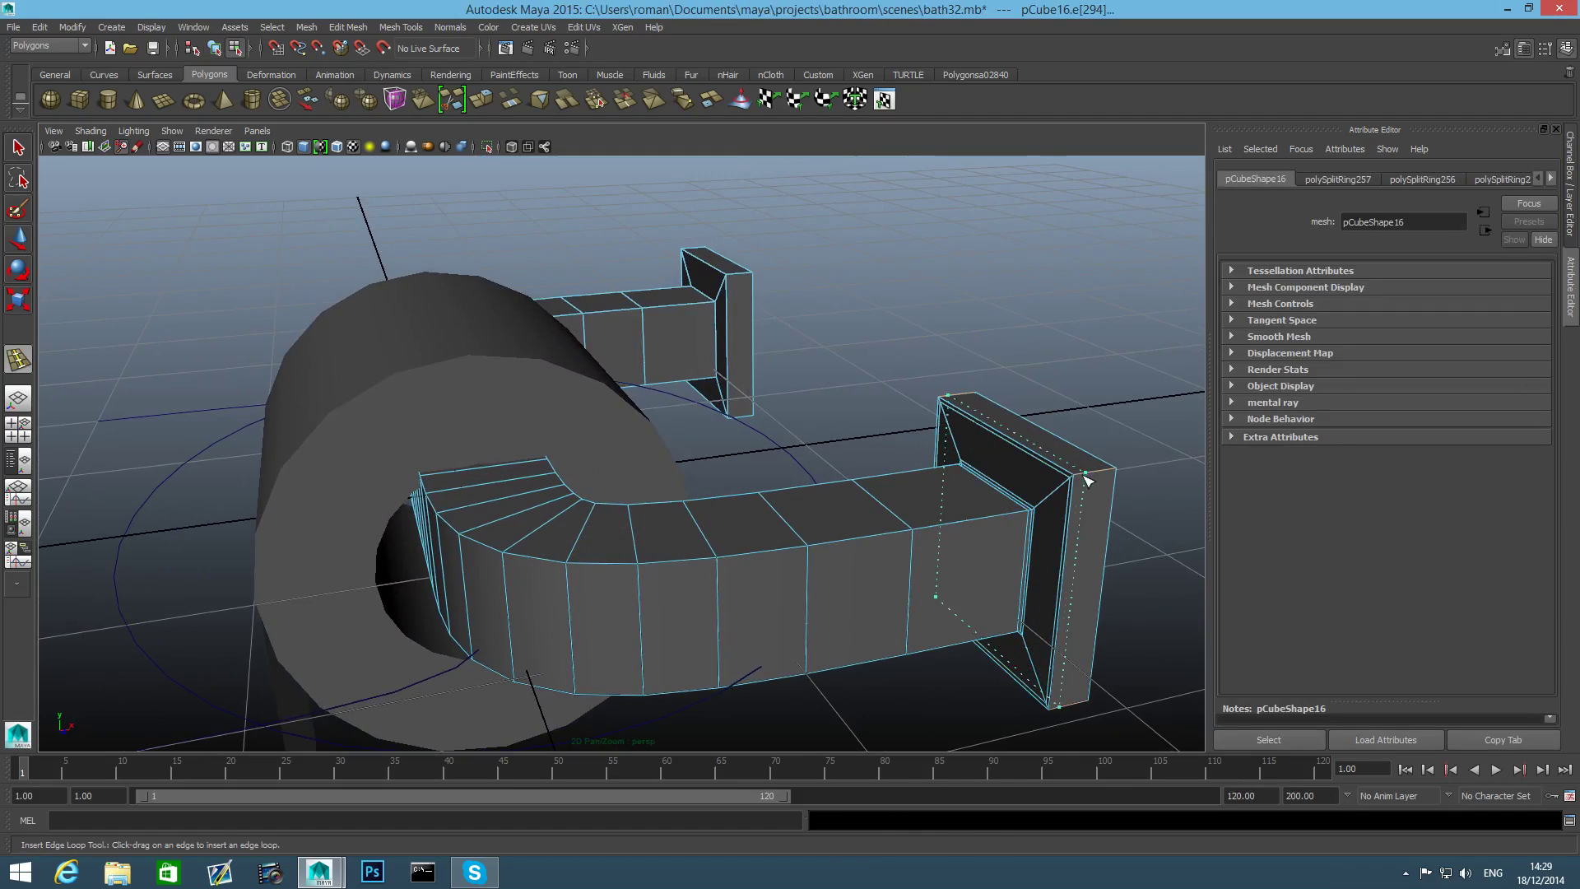
{"action": "left_click", "coordinate": [1083, 485]}
{"action": "left_click", "coordinate": [1113, 474]}
Insert matching supporting edge loops at the neck, front rim and back rim of the farther mounting plate.
{"action": "middle_click_drag", "start_coordinate": [882, 483], "coordinate": [881, 624], "text": "alt"}
{"action": "scroll", "coordinate": [825, 584], "scroll_direction": "up", "scroll_amount": 6}
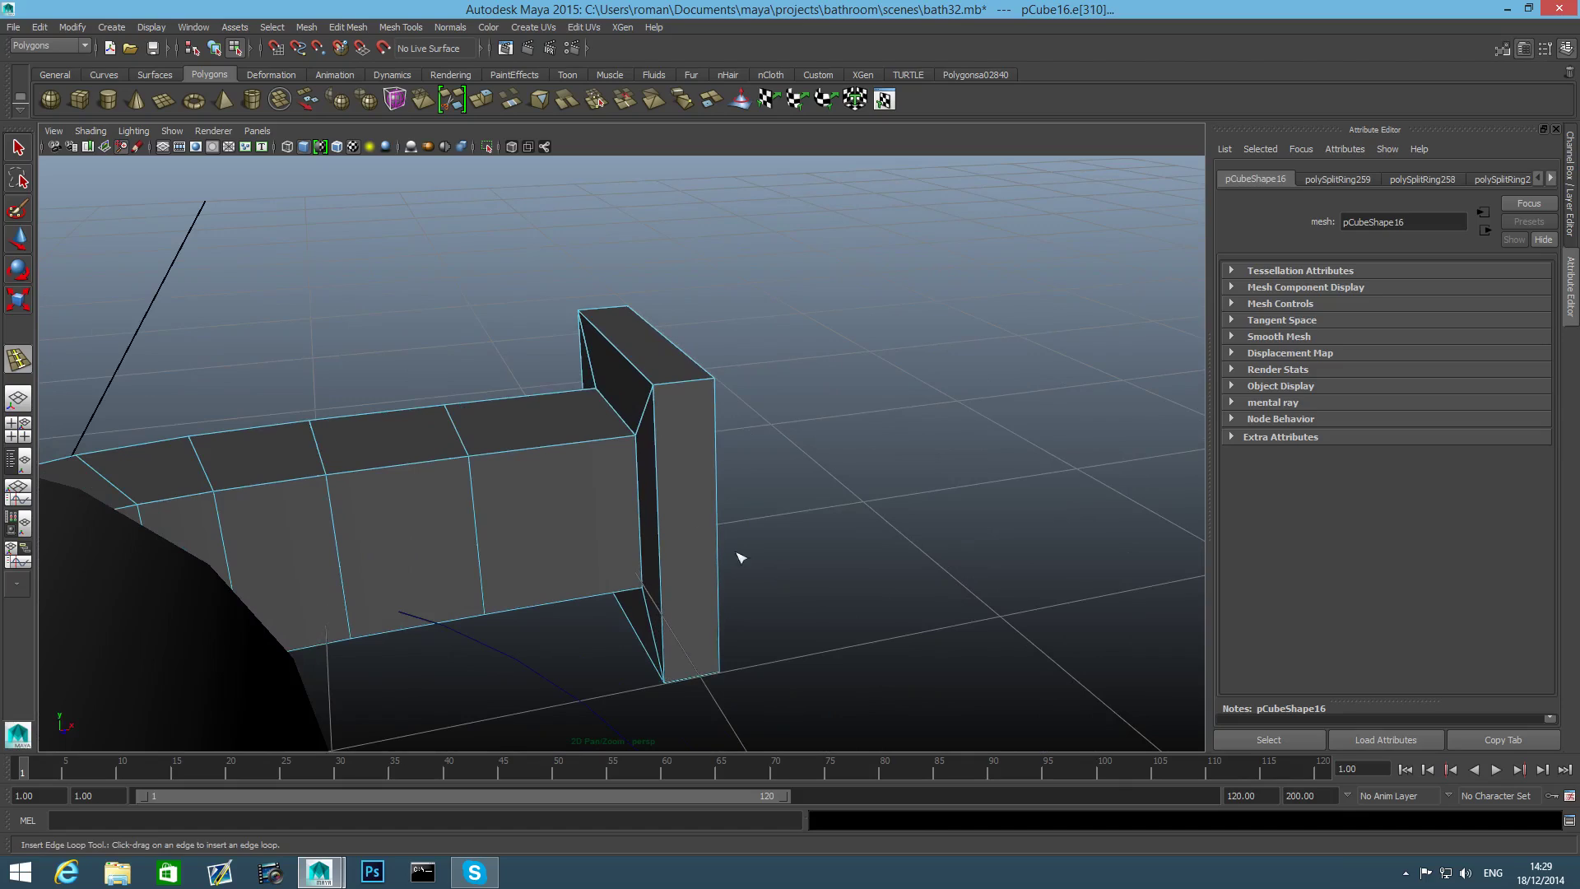
{"action": "left_click", "coordinate": [635, 446]}
{"action": "left_click", "coordinate": [640, 434]}
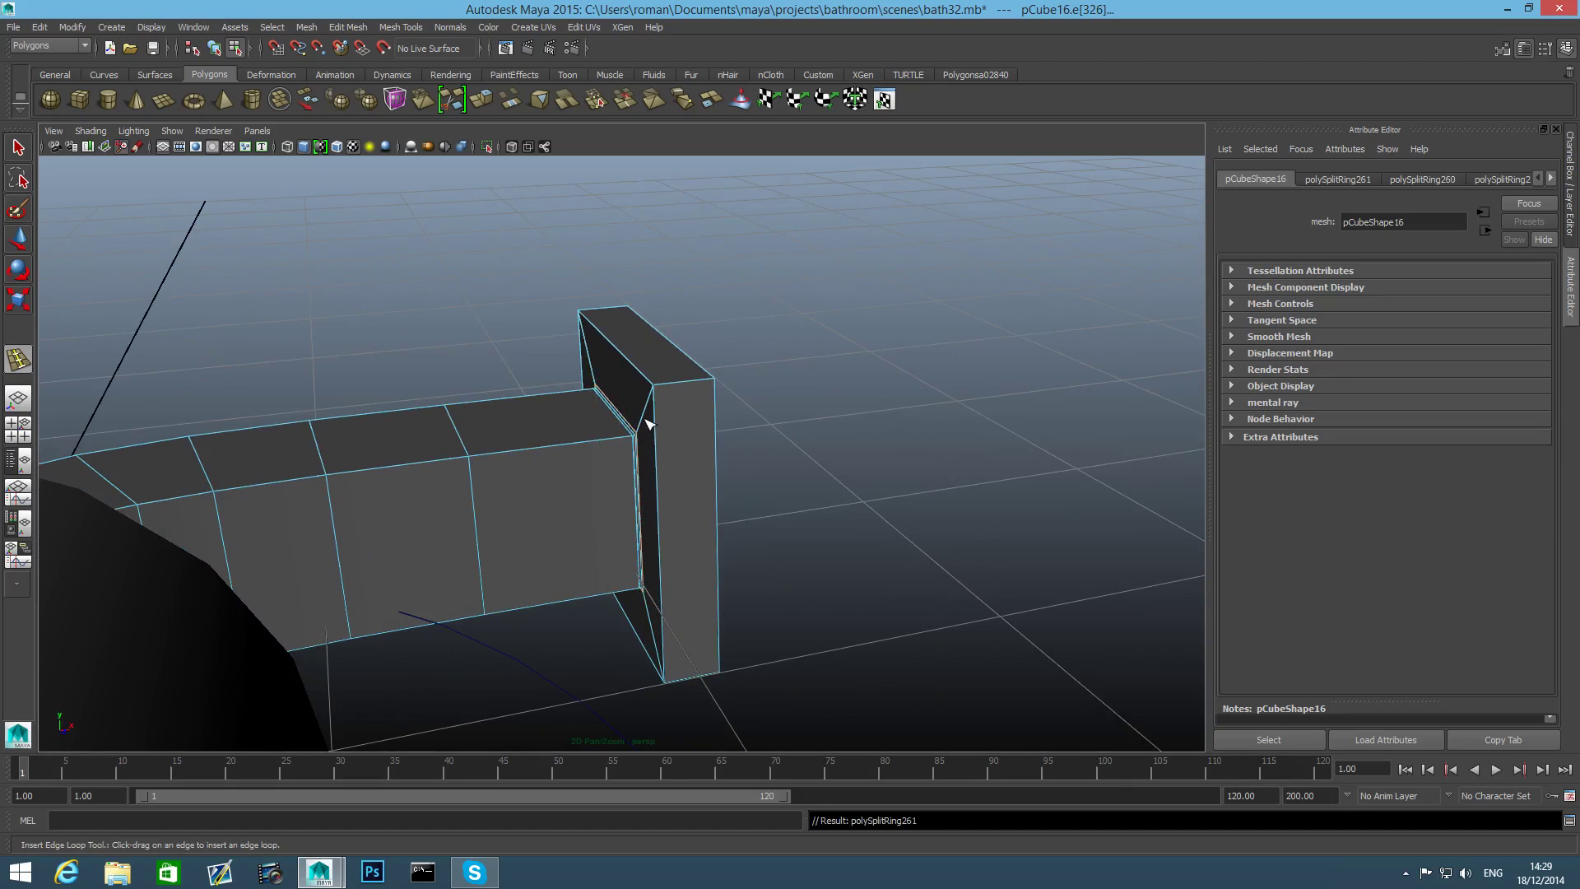
{"action": "left_click", "coordinate": [665, 395]}
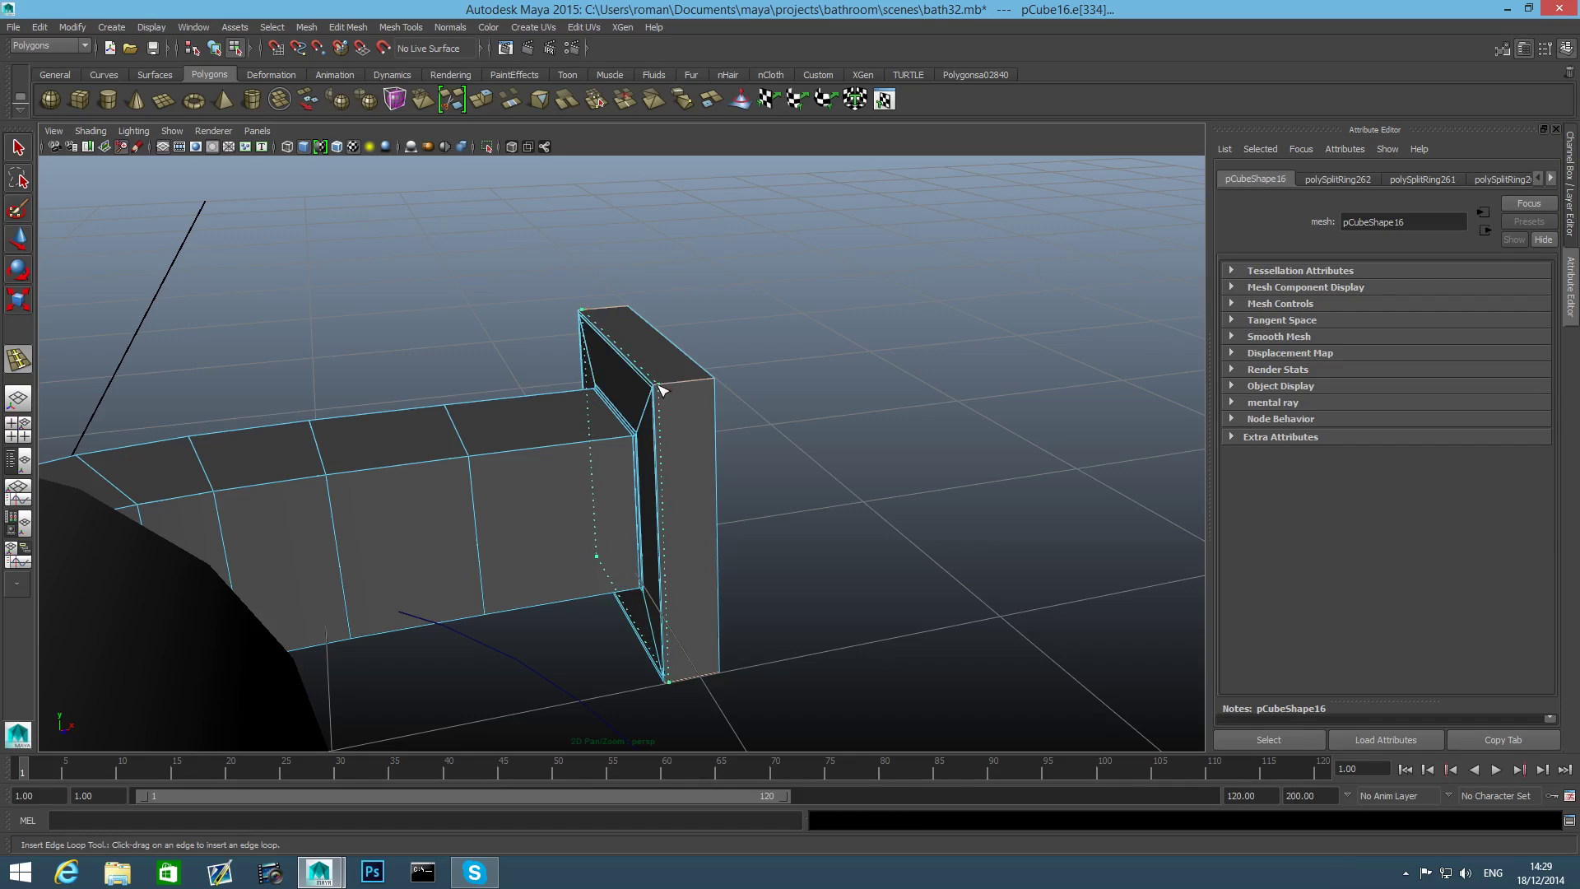
{"action": "left_click", "coordinate": [655, 386]}
{"action": "left_click_drag", "start_coordinate": [699, 381], "coordinate": [714, 390]}
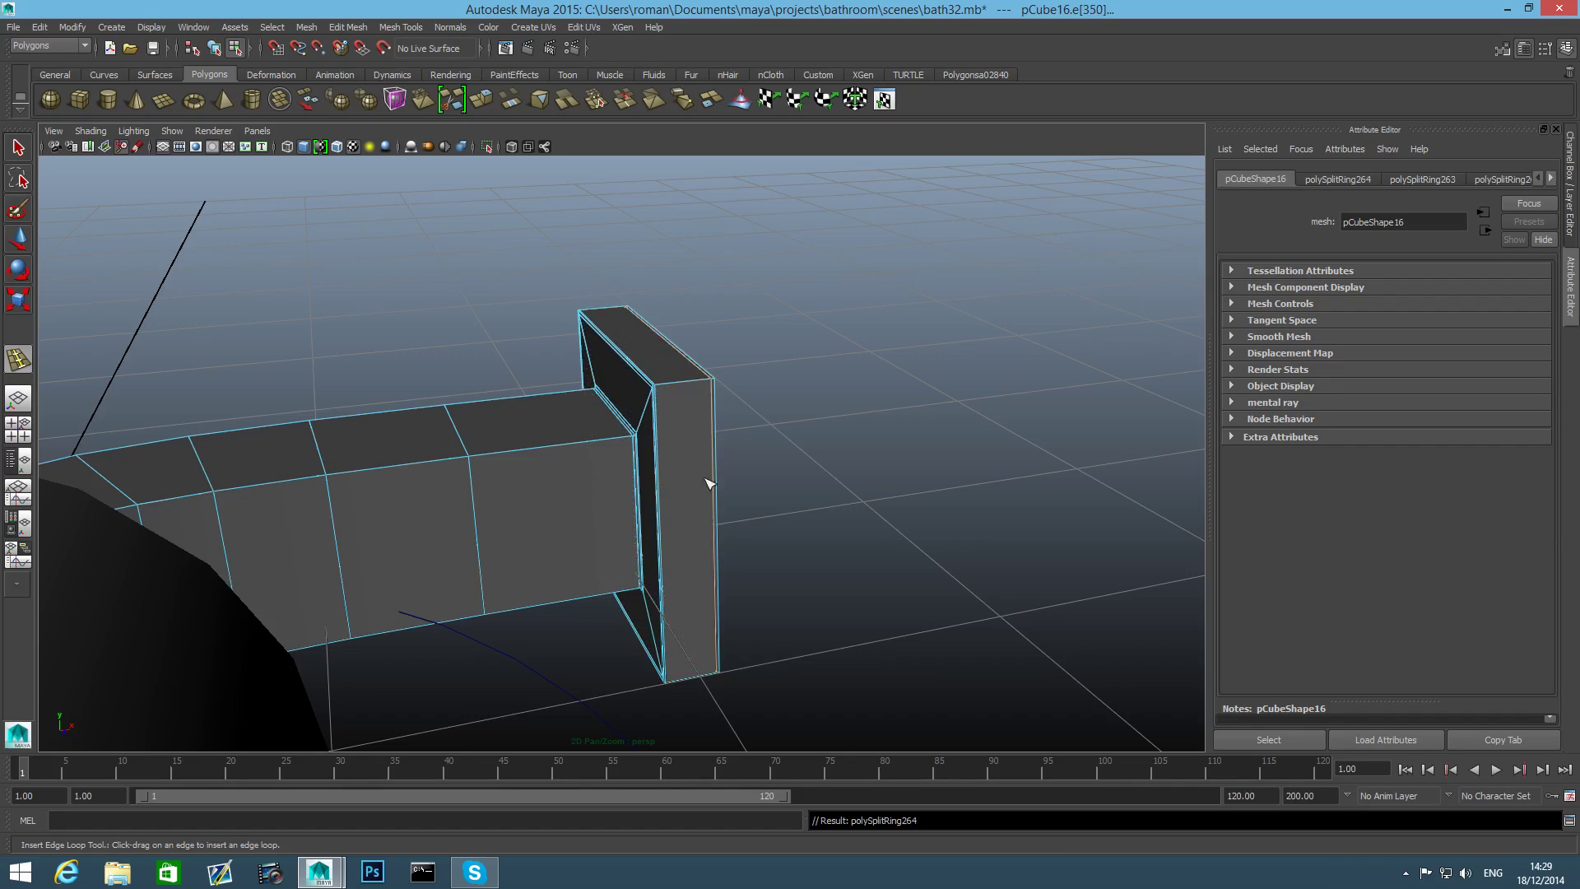
Switch the holder to smoothed display, return to object mode and leave the Insert Edge Loop Tool.
{"action": "scroll", "coordinate": [699, 526], "scroll_direction": "down", "scroll_amount": 5}
{"action": "scroll", "coordinate": [701, 540], "scroll_direction": "down", "scroll_amount": 3}
{"action": "key", "text": "3"}
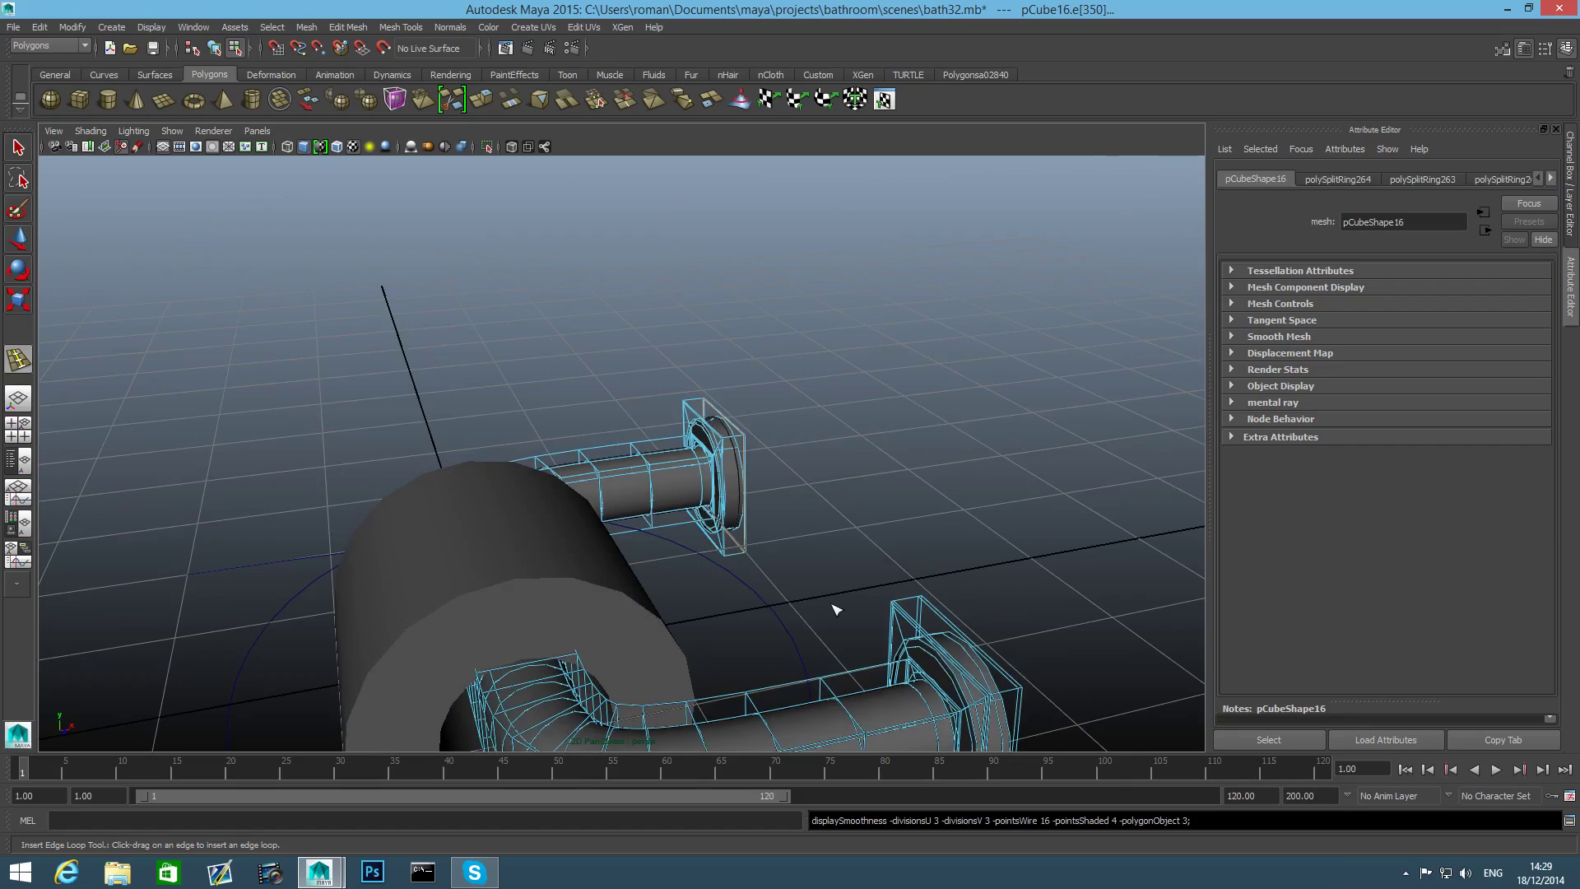
{"action": "key", "text": "F8"}
{"action": "scroll", "coordinate": [836, 607], "scroll_direction": "down", "scroll_amount": 4}
{"action": "left_click_drag", "start_coordinate": [836, 607], "coordinate": [991, 614], "text": "alt"}
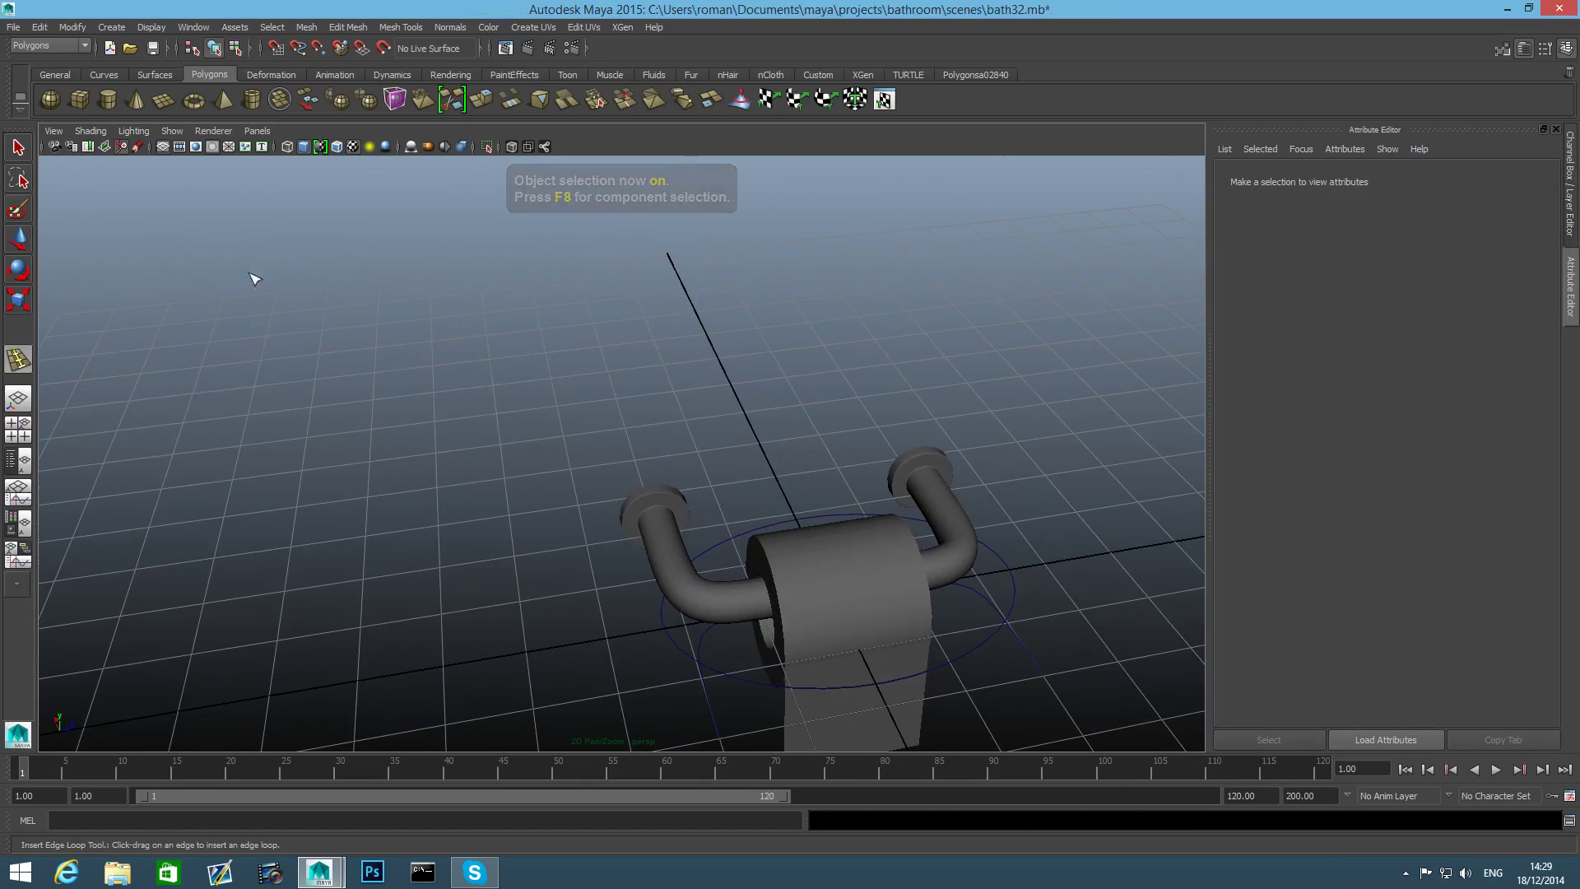
{"action": "key", "text": "q"}
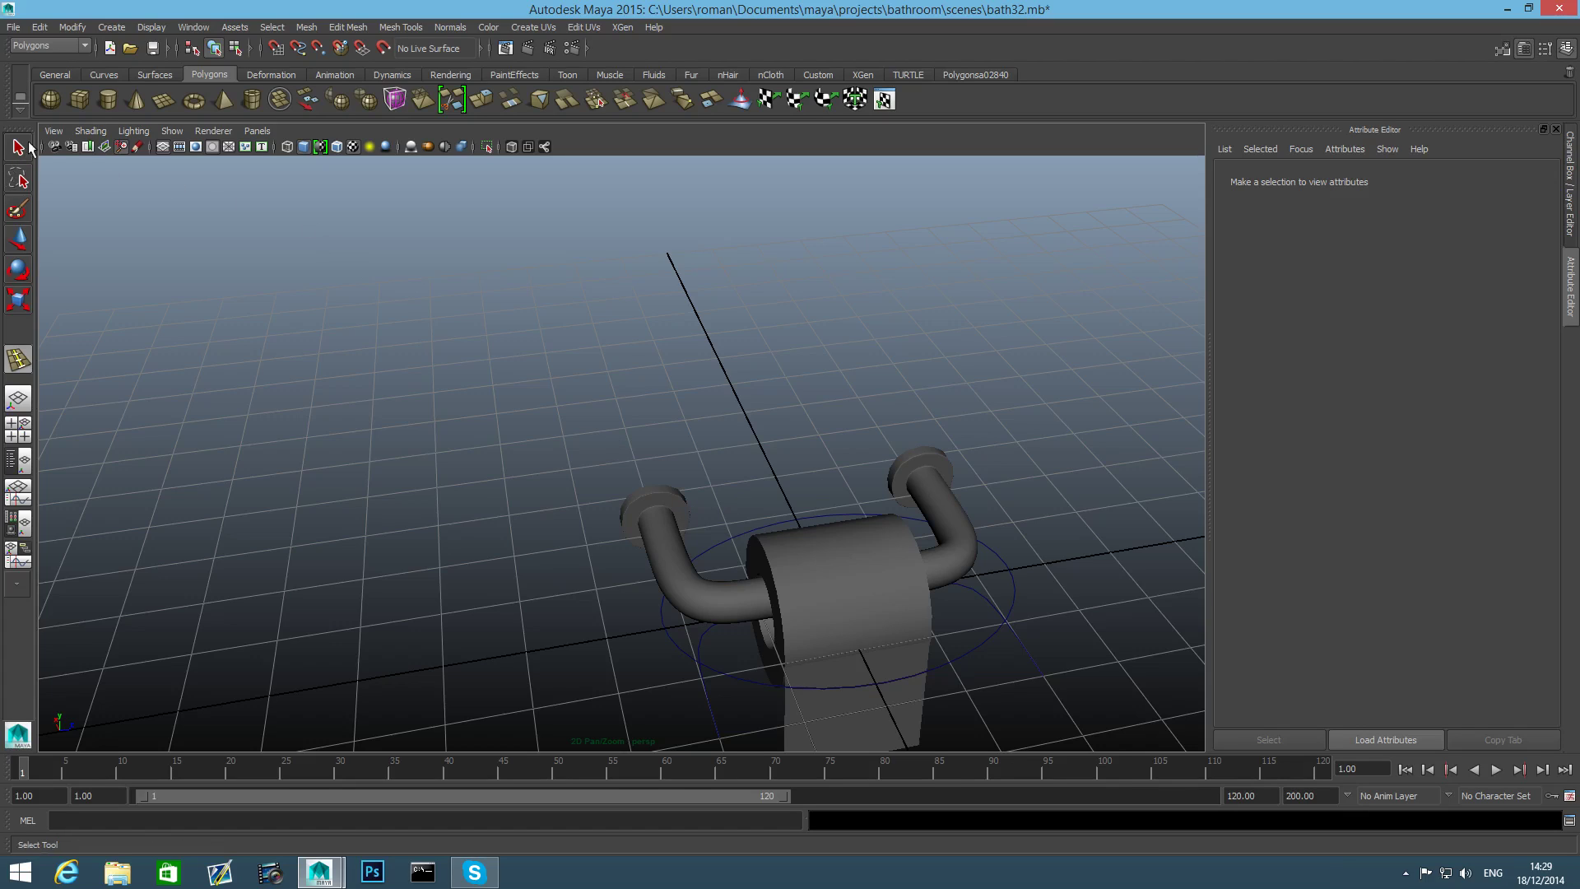
Select the holder, paper roll and hanging sheet together and delete their construction history.
{"action": "left_click", "coordinate": [654, 504]}
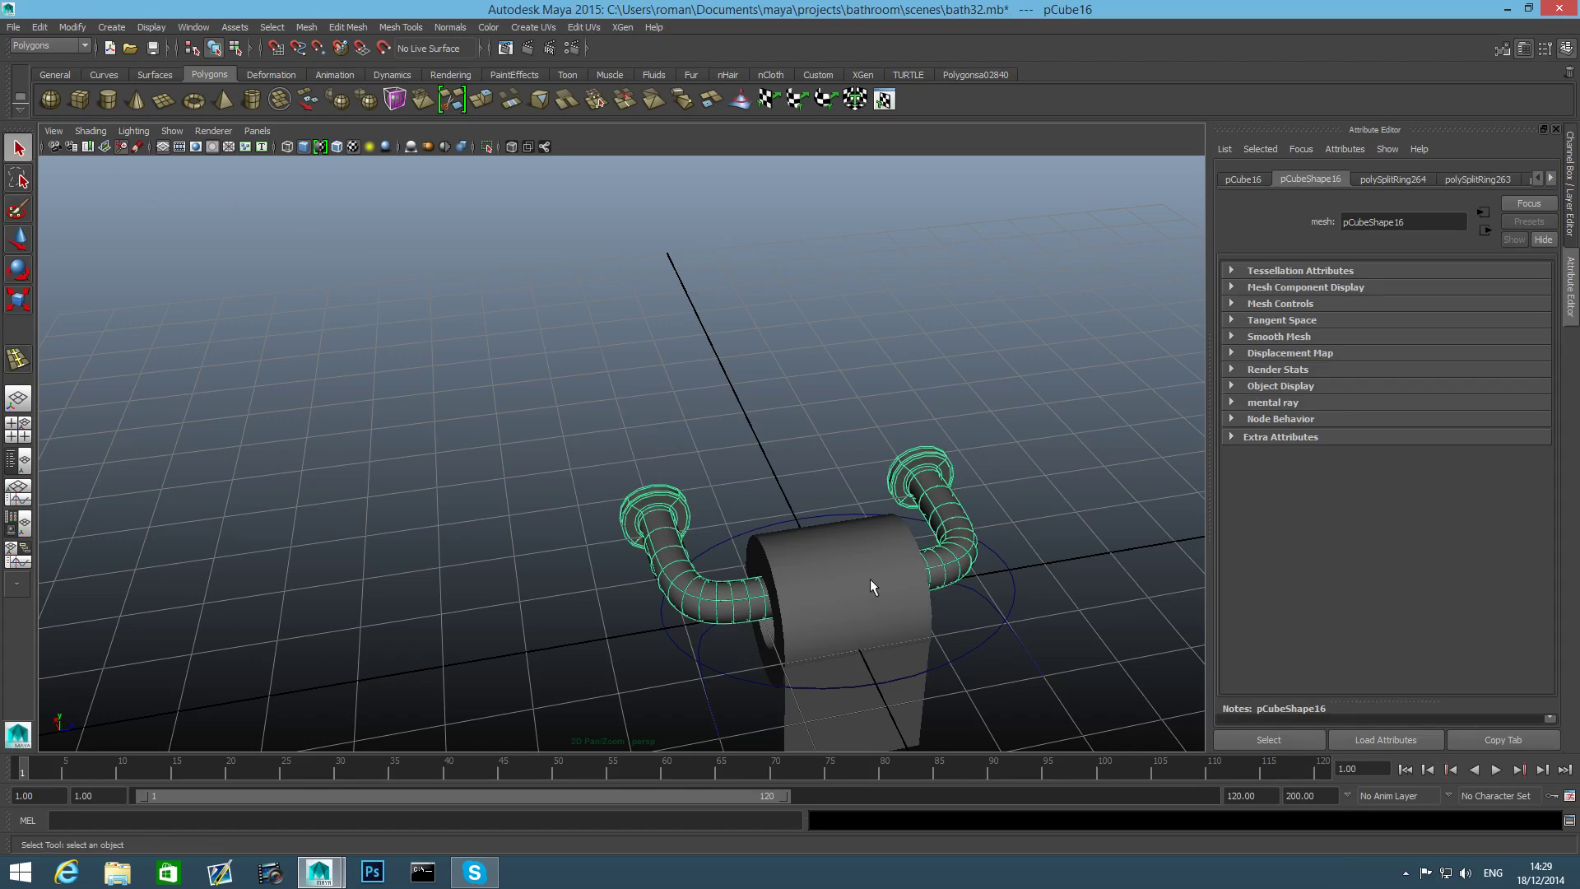
{"action": "left_click", "coordinate": [849, 723]}
{"action": "left_click_drag", "start_coordinate": [849, 723], "coordinate": [966, 667], "text": "alt"}
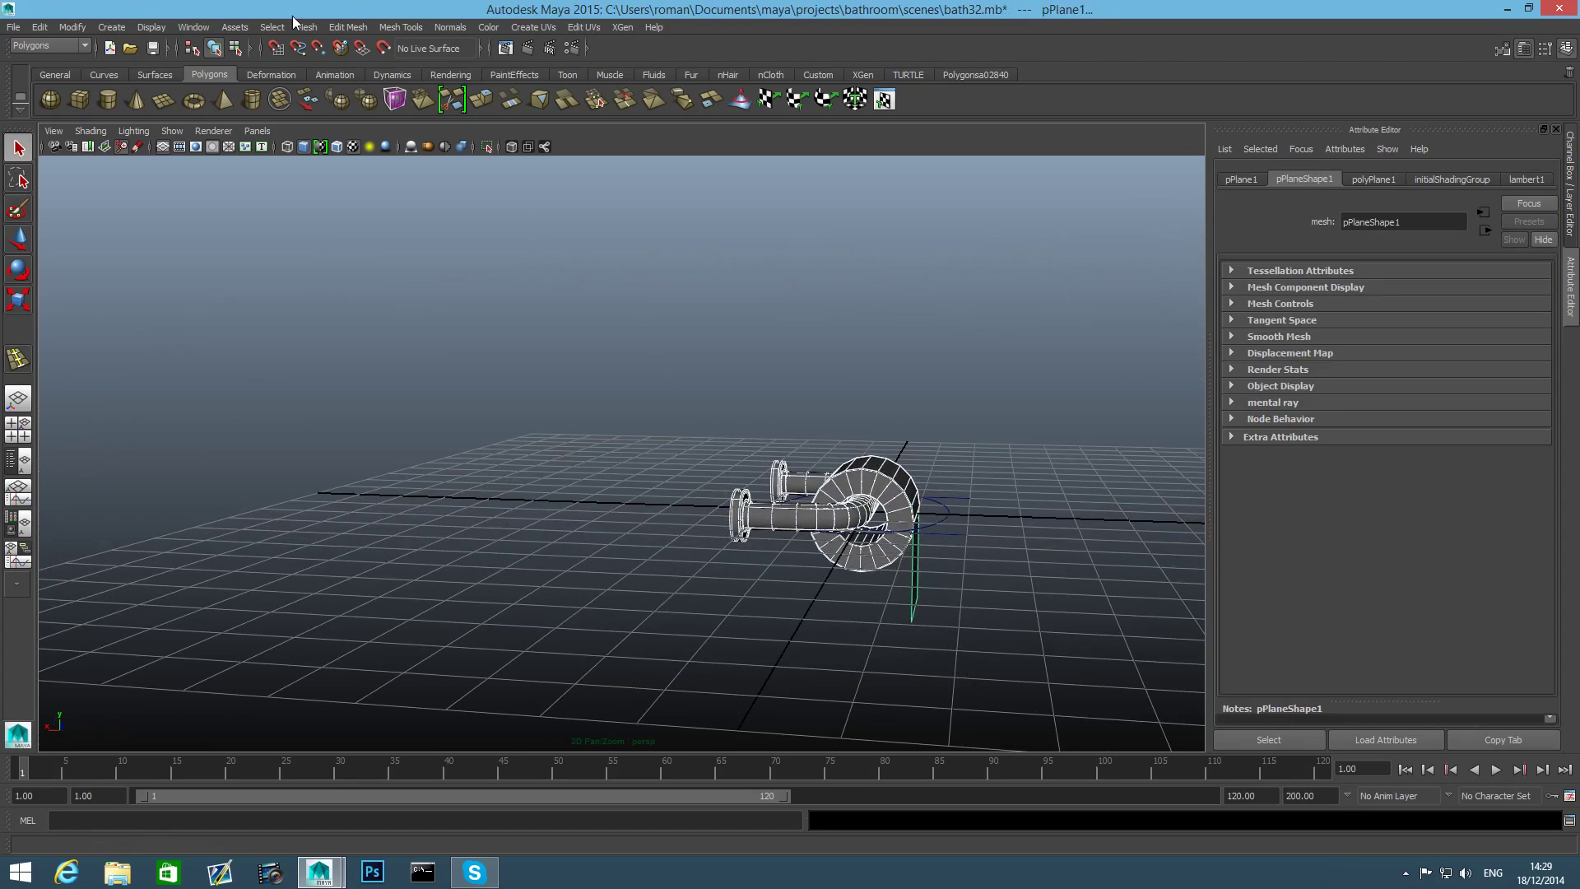
{"action": "left_click", "coordinate": [41, 26]}
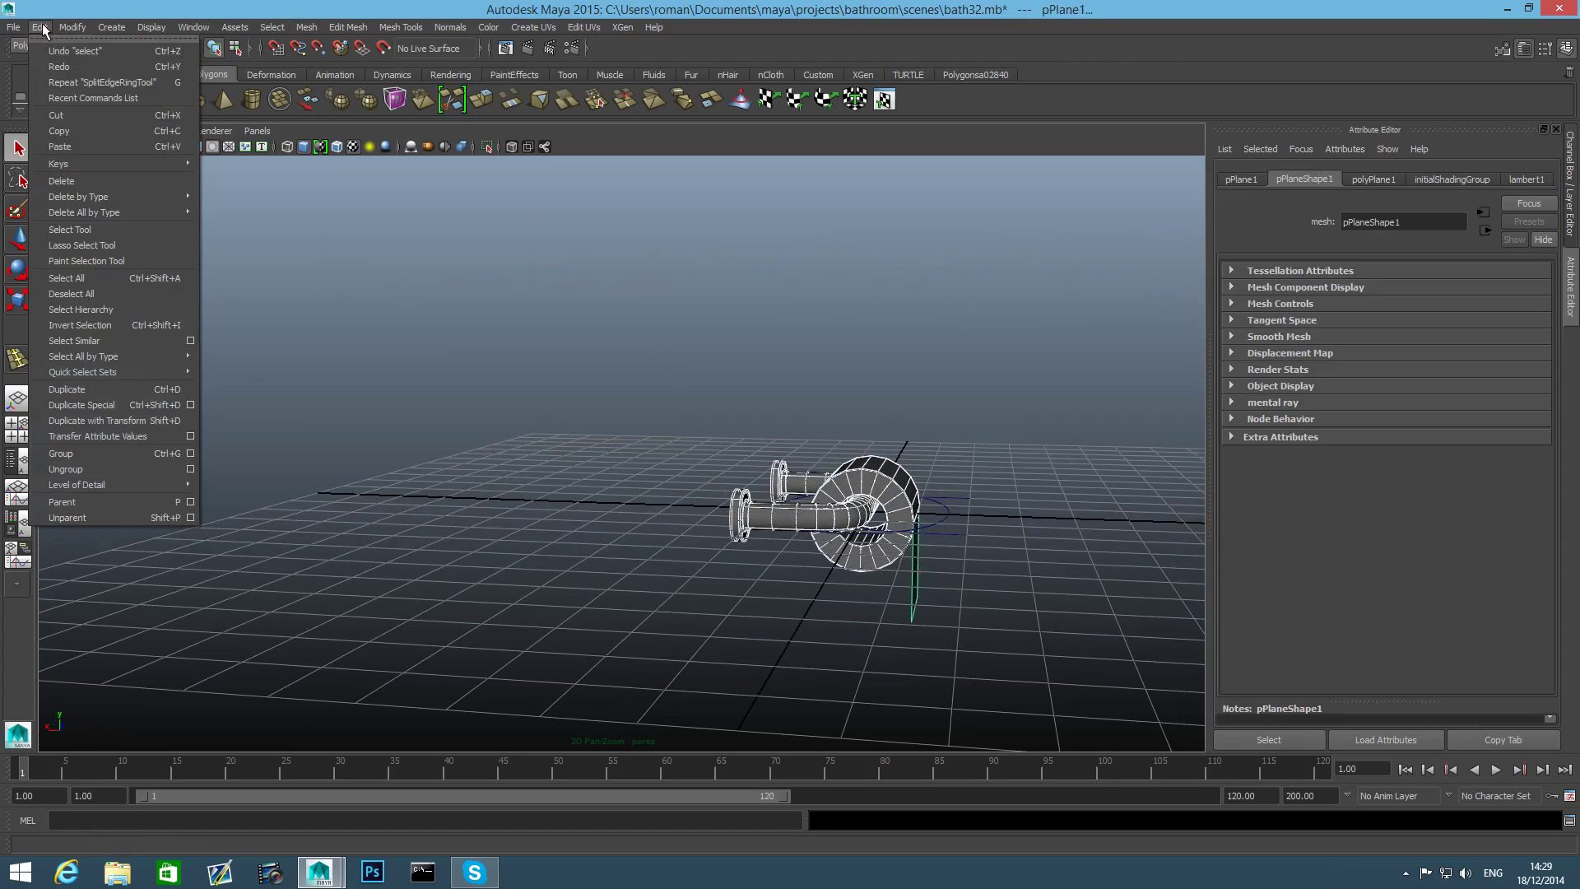
{"action": "mouse_move", "coordinate": [109, 204]}
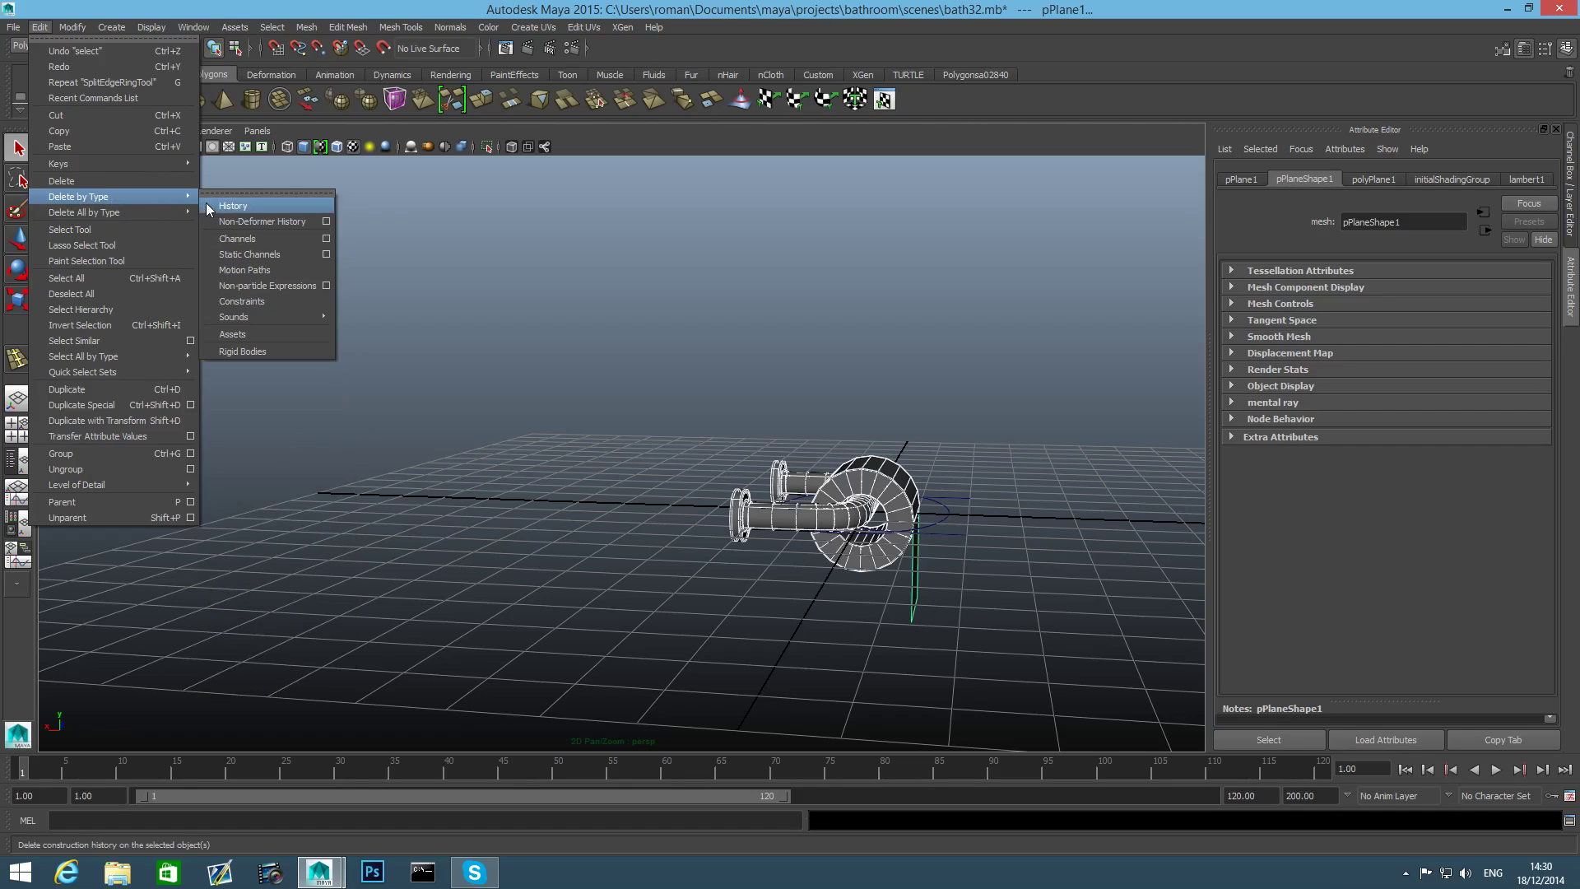
{"action": "left_click", "coordinate": [205, 202]}
Combine the selected holder, roll and sheet into one mesh and center its pivot.
{"action": "left_click", "coordinate": [306, 30]}
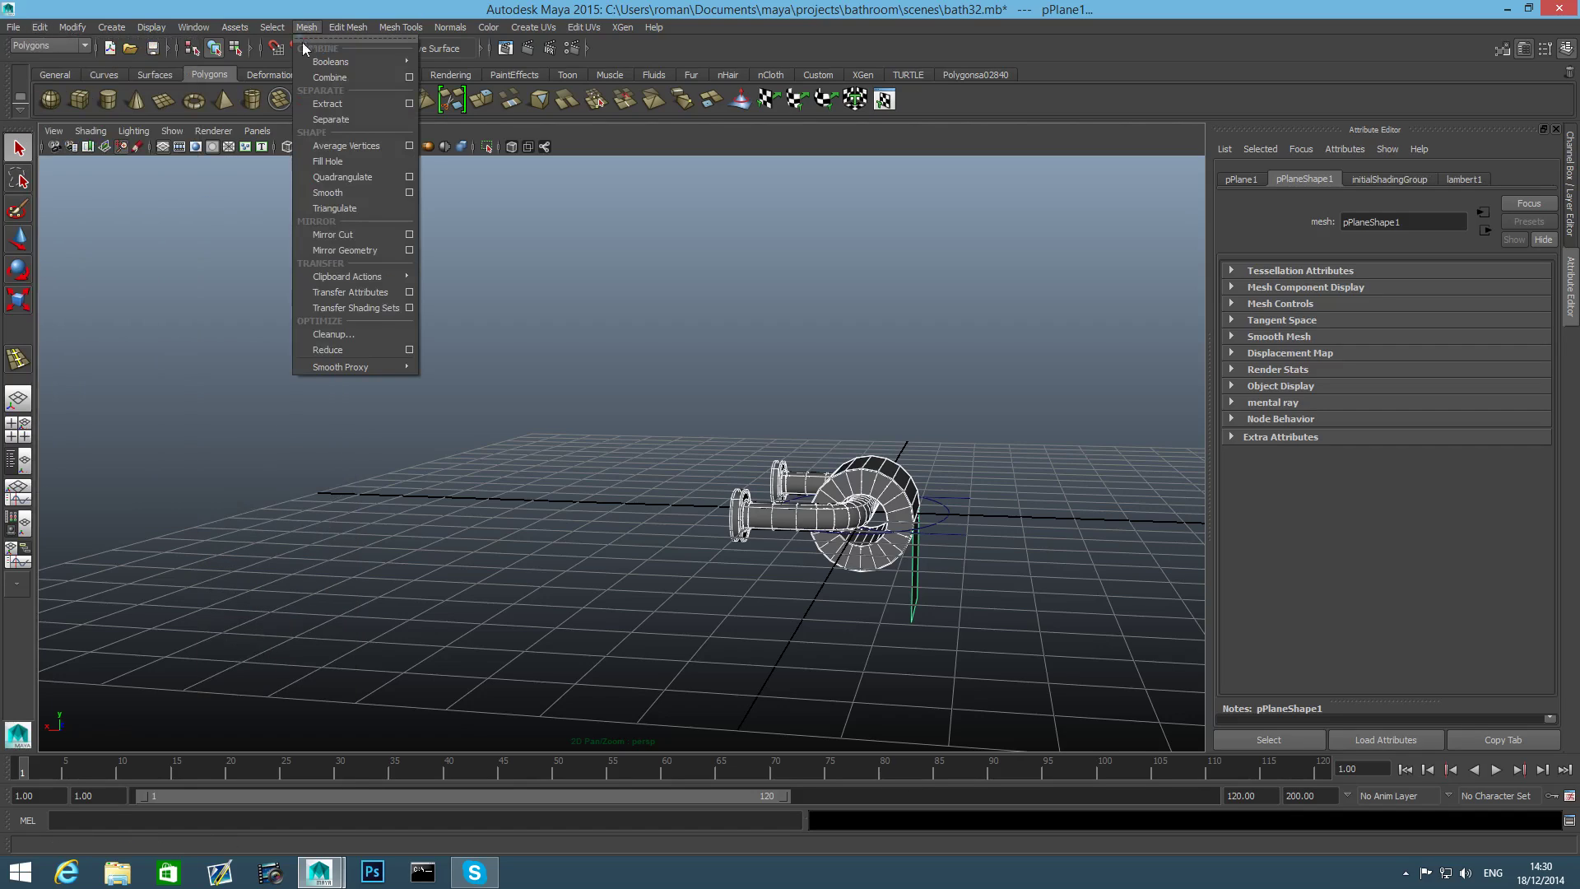
{"action": "left_click", "coordinate": [330, 77]}
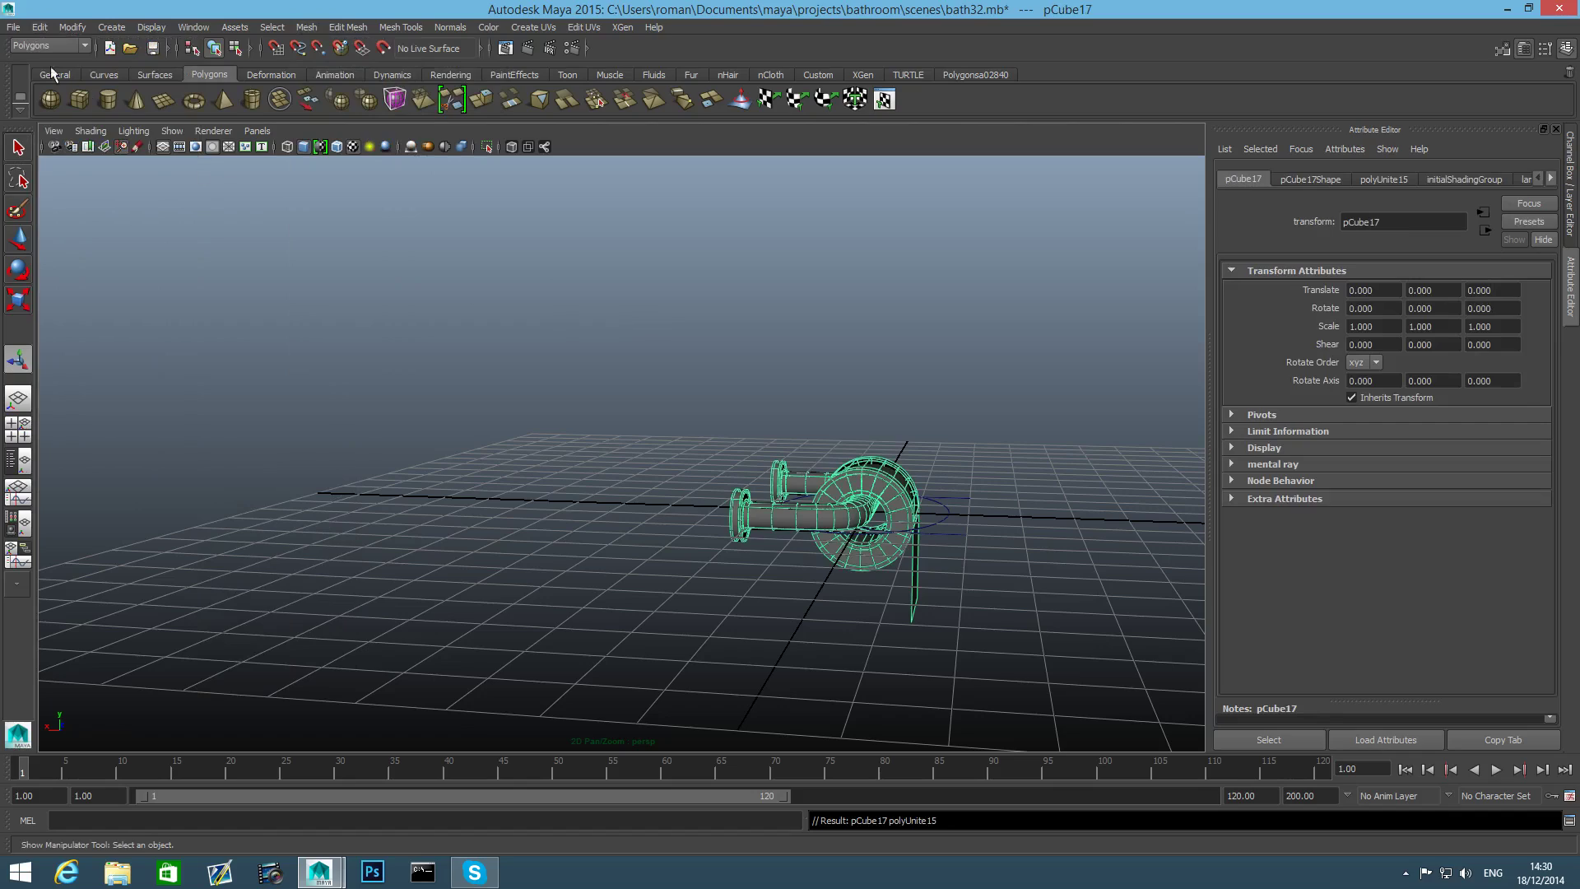
{"action": "left_click", "coordinate": [72, 27]}
{"action": "left_click", "coordinate": [91, 165]}
Bring up the channel and layer settings and show the hidden sinkdesk, bath and room layers.
{"action": "left_click", "coordinate": [1573, 50]}
{"action": "left_click", "coordinate": [1574, 51]}
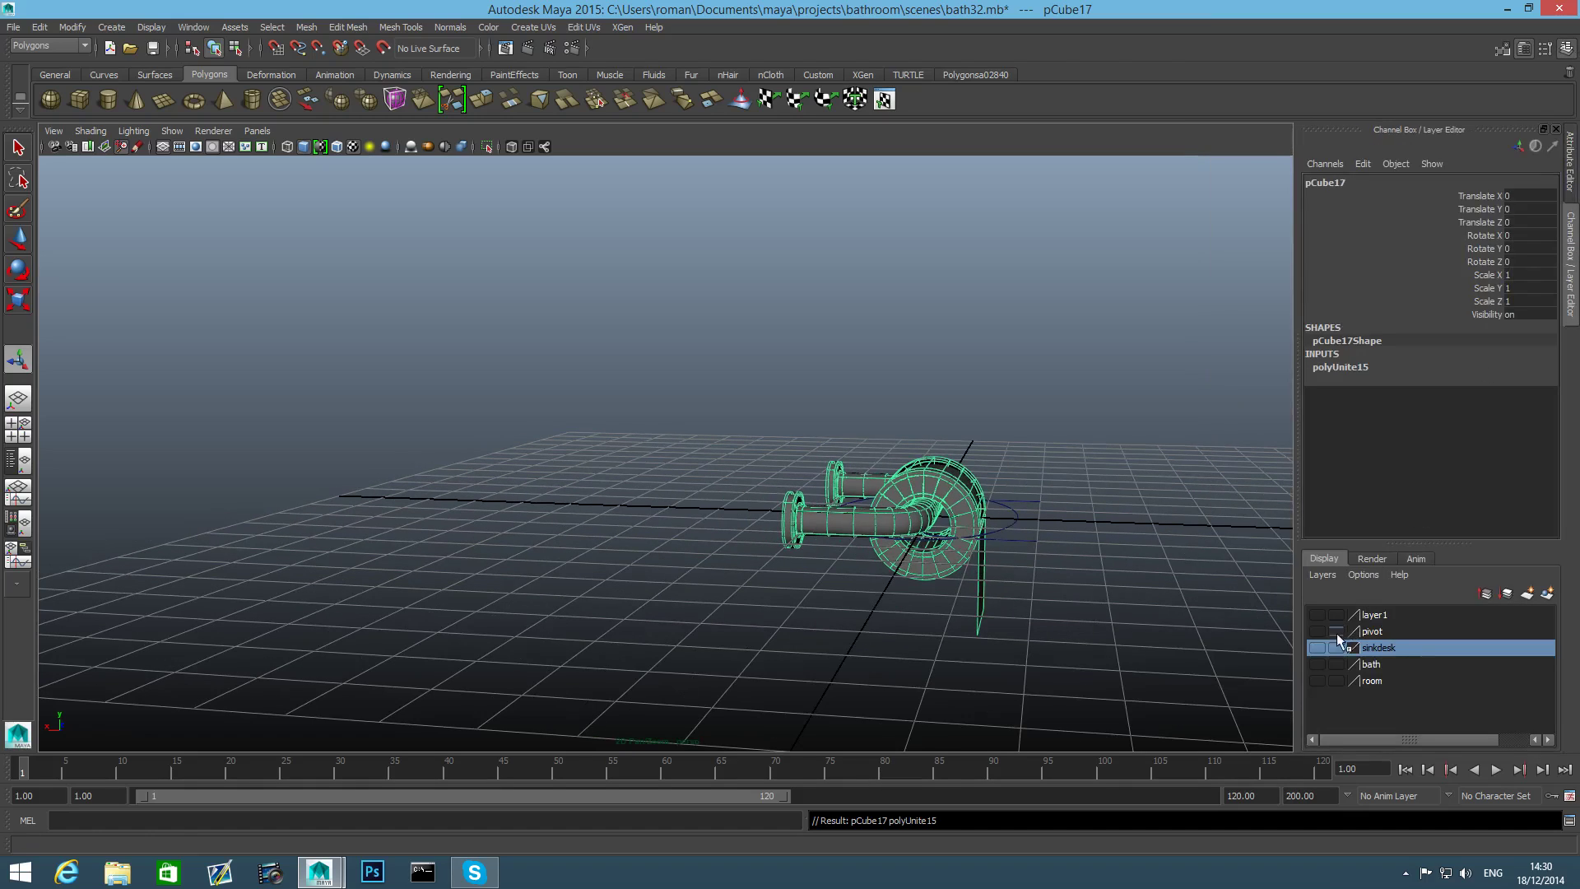
{"action": "left_click", "coordinate": [1317, 663]}
{"action": "left_click", "coordinate": [1317, 681]}
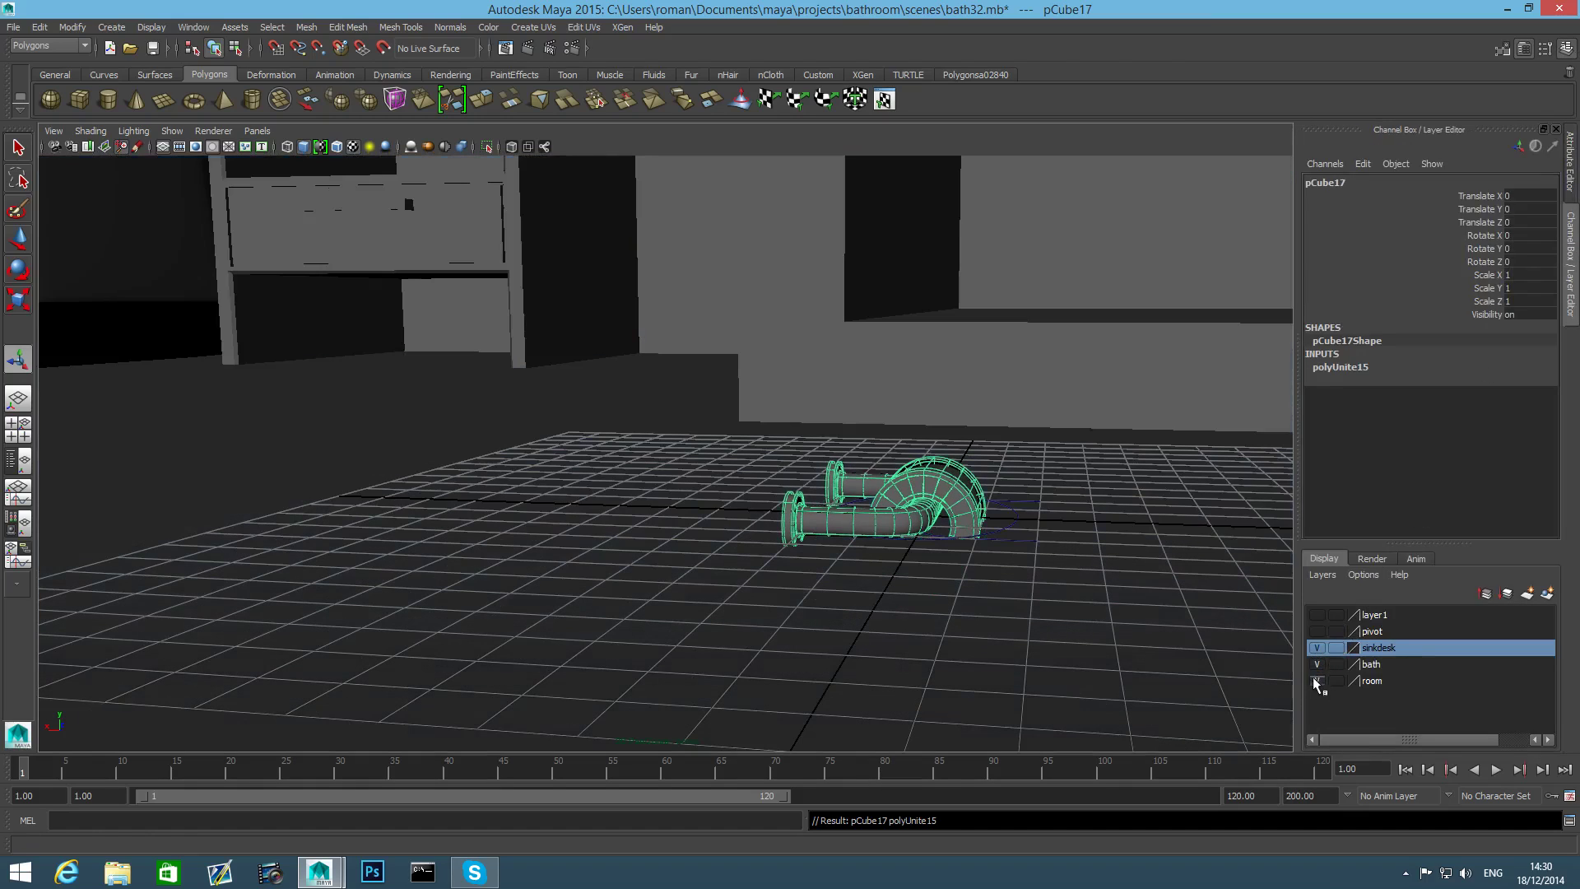
Raise the combined toilet roll holder above the bathroom floor to a Translate Y of about 9.7.
{"action": "scroll", "coordinate": [939, 539], "scroll_direction": "down", "scroll_amount": 3}
{"action": "key", "text": "w"}
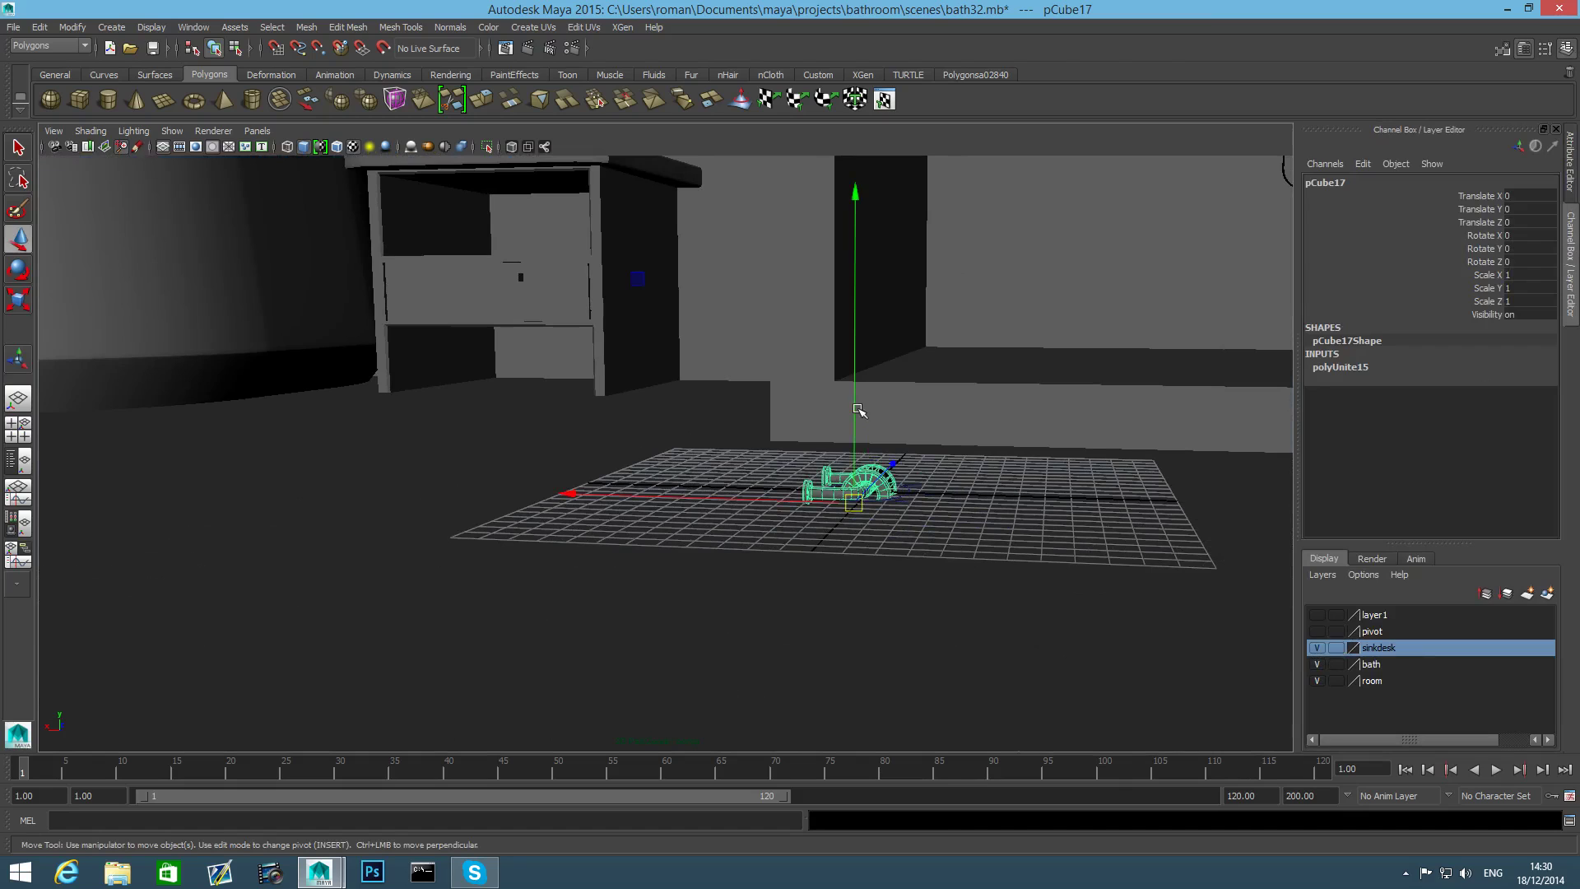
{"action": "left_click_drag", "start_coordinate": [864, 340], "coordinate": [884, 164]}
{"action": "key", "text": "ctrl+z"}
{"action": "middle_click_drag", "start_coordinate": [938, 290], "coordinate": [915, 608], "text": "alt"}
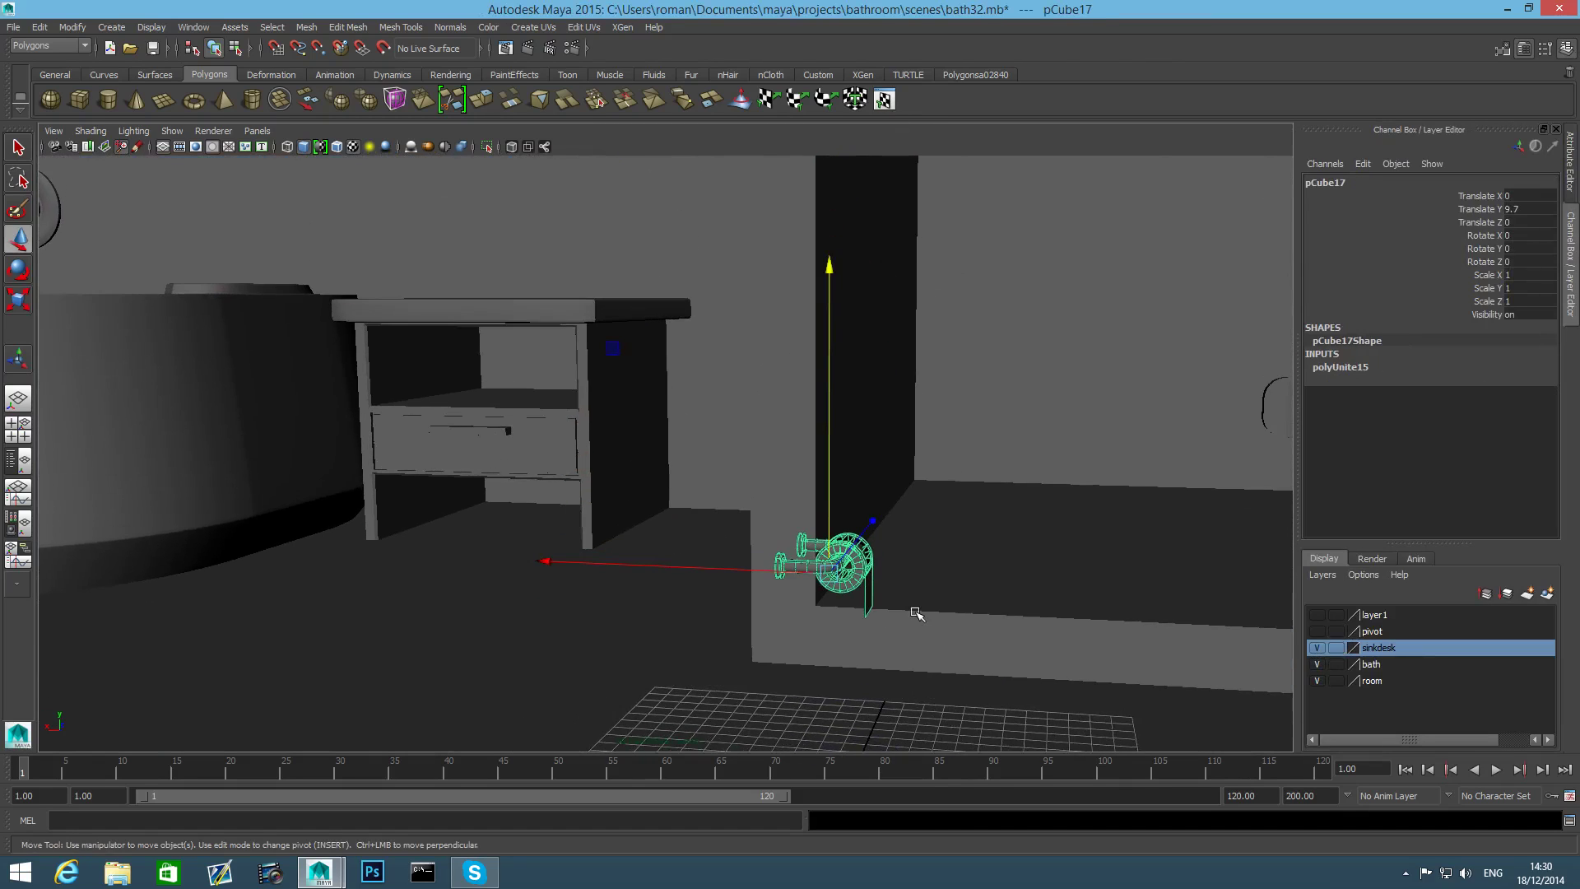
Move the toilet roll holder along X towards the toilet to a Translate X of about 66.25.
{"action": "left_click_drag", "start_coordinate": [915, 608], "coordinate": [772, 545], "text": "alt"}
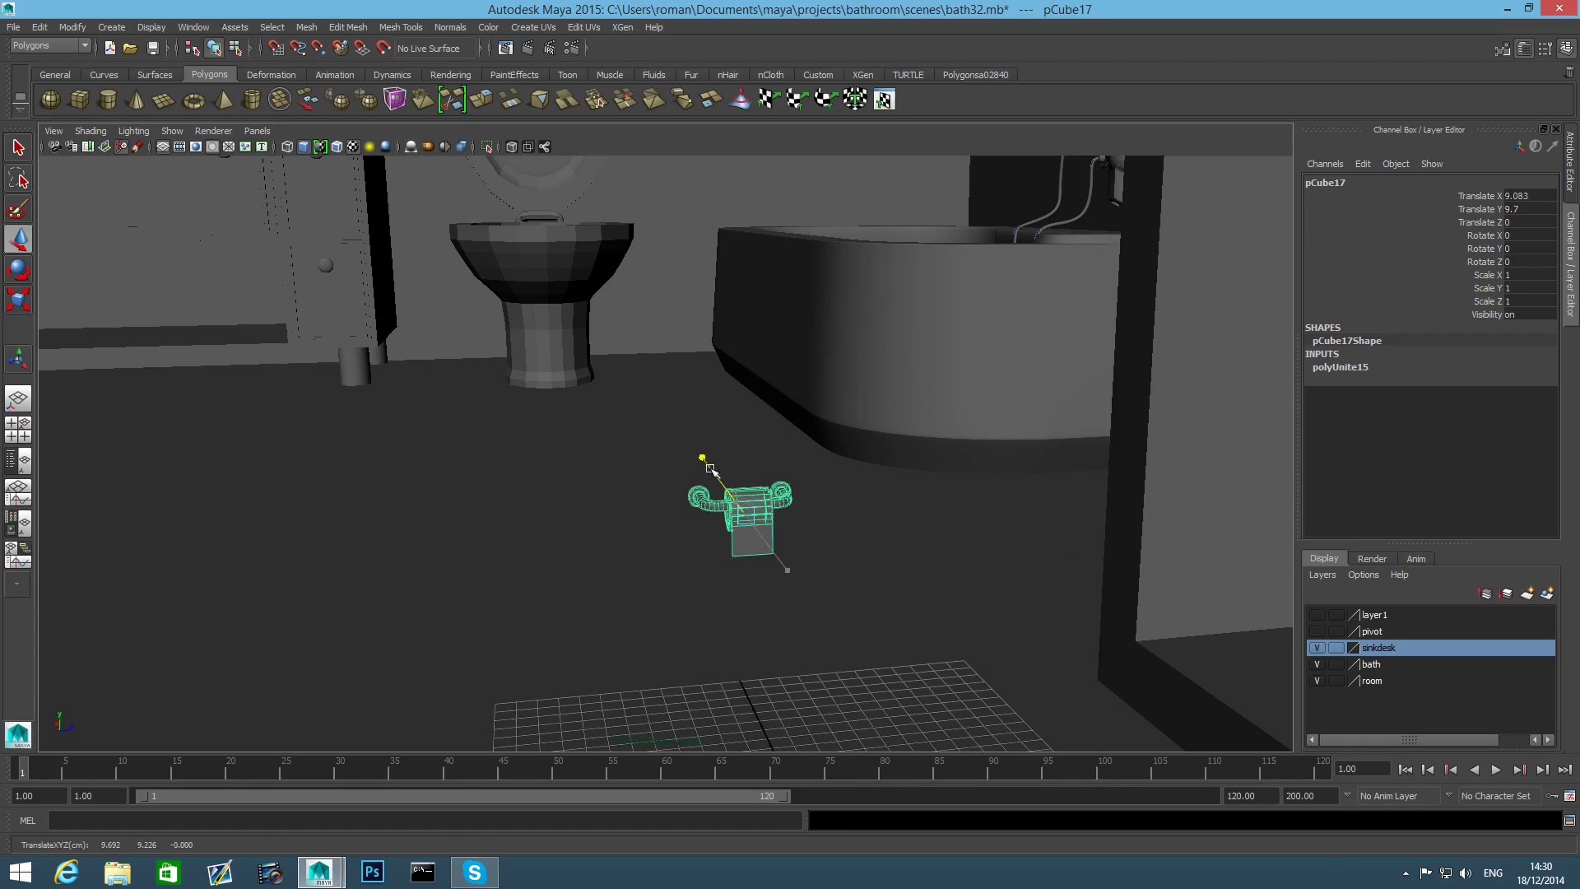
{"action": "left_click", "coordinate": [491, 167]}
{"action": "key", "text": "ctrl+z"}
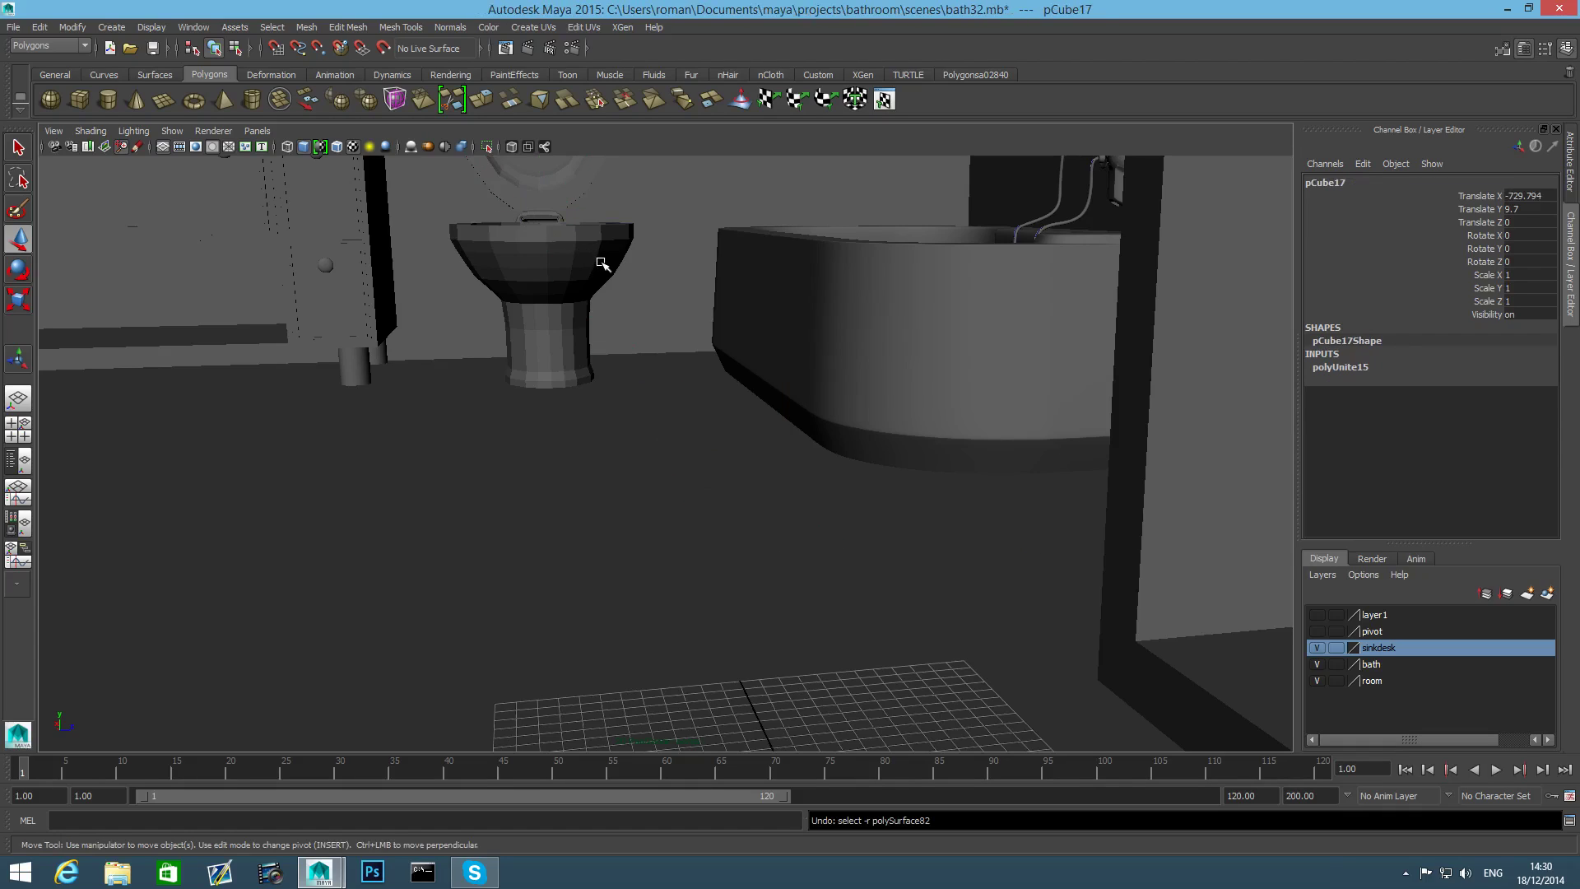
{"action": "key", "text": "ctrl+z"}
{"action": "left_click_drag", "start_coordinate": [752, 523], "coordinate": [660, 303]}
{"action": "middle_click_drag", "start_coordinate": [660, 303], "coordinate": [831, 695], "text": "alt"}
Scale the toilet roll holder up uniformly to about 2.92.
{"action": "key", "text": "r"}
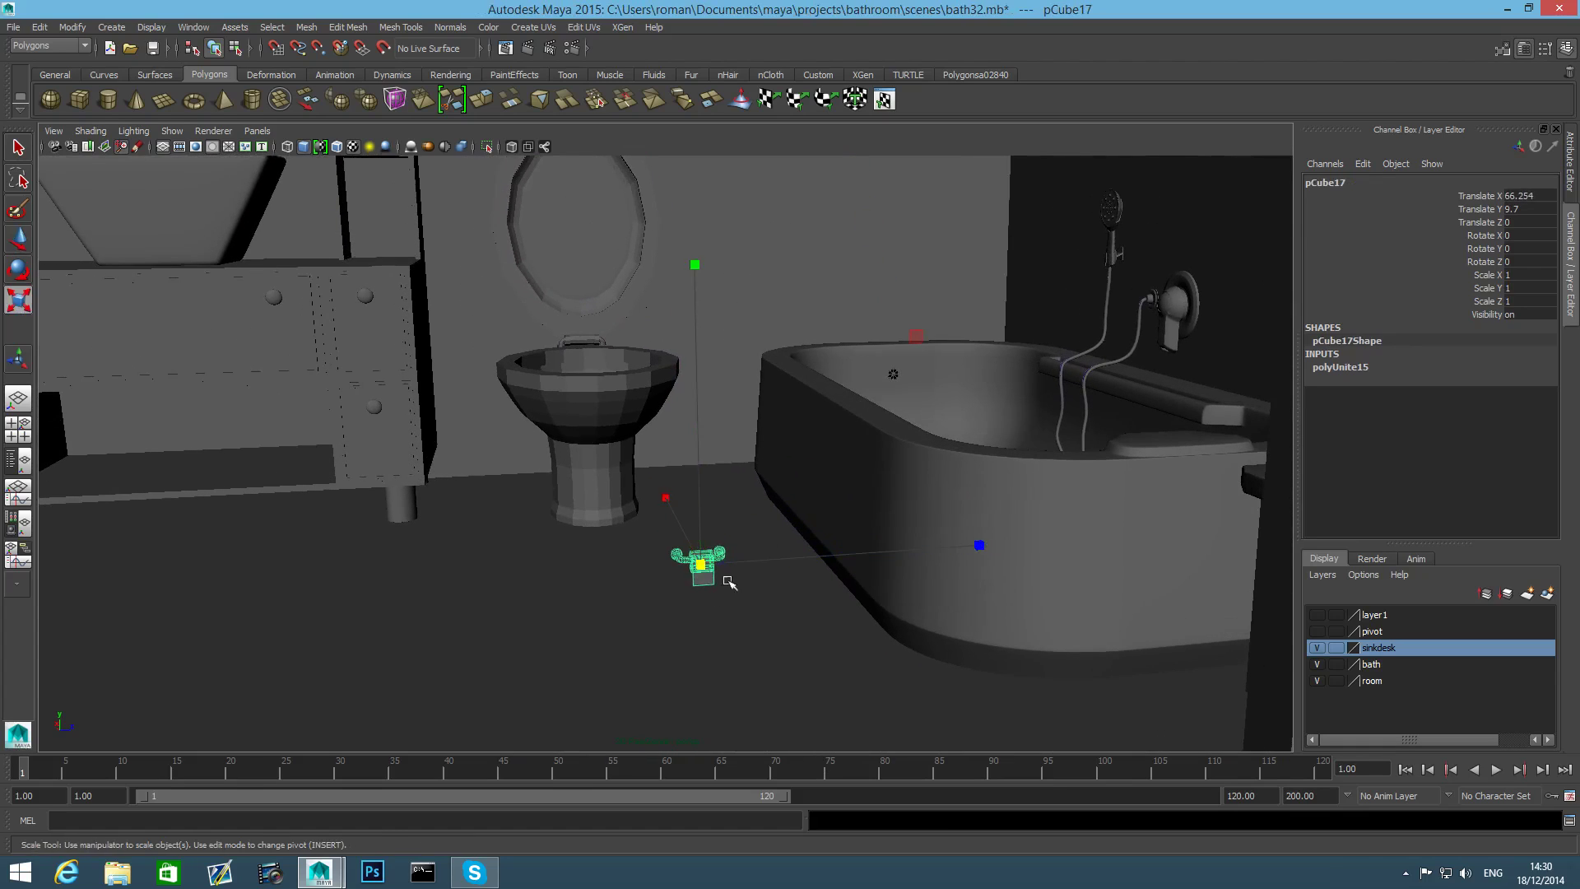
{"action": "left_click_drag", "start_coordinate": [708, 566], "coordinate": [416, 701]}
{"action": "middle_click_drag", "start_coordinate": [416, 702], "coordinate": [843, 421], "text": "alt"}
{"action": "left_click_drag", "start_coordinate": [843, 420], "coordinate": [724, 540], "text": "alt"}
Rotate the toilet roll holder 90 degrees about the Y axis so its mounting plates face the sink cabinet.
{"action": "key", "text": "w"}
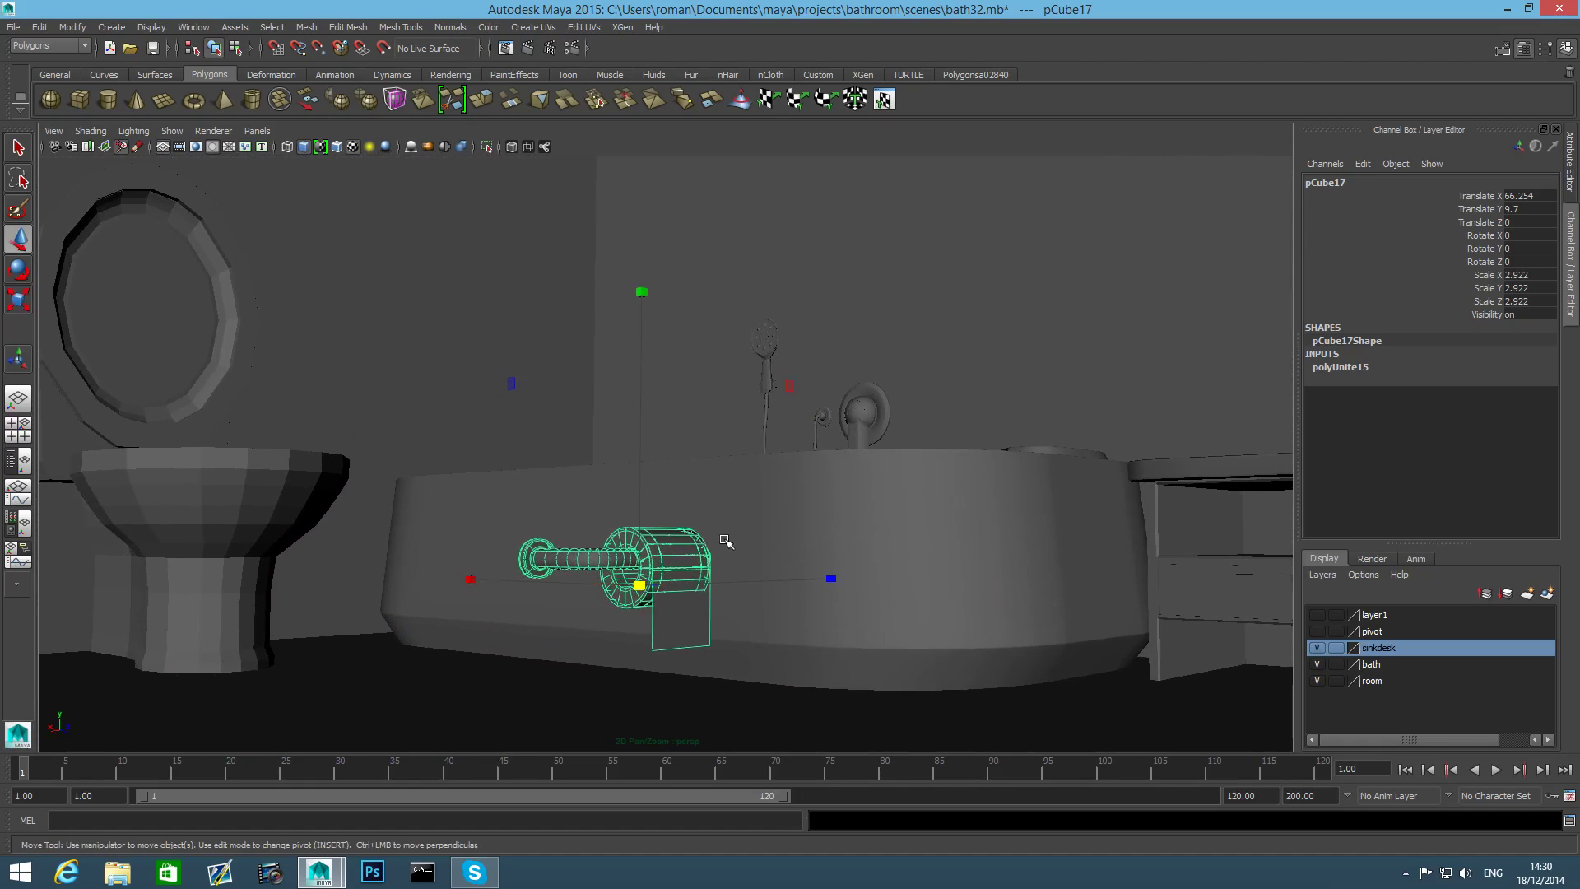
{"action": "key", "text": "e"}
{"action": "key", "text": "r"}
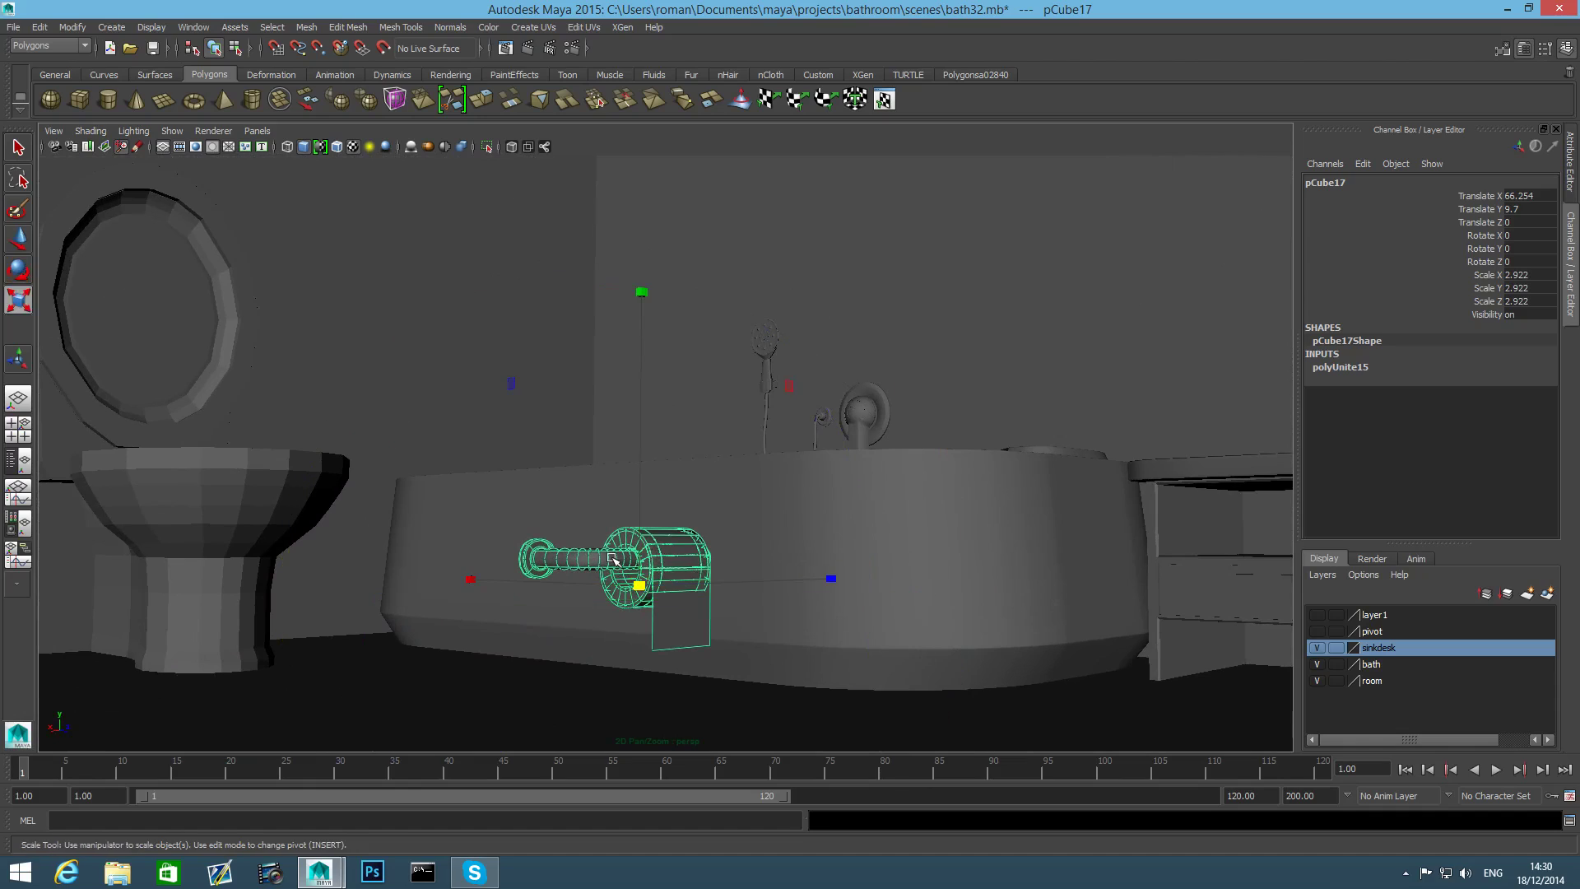
{"action": "key", "text": "e"}
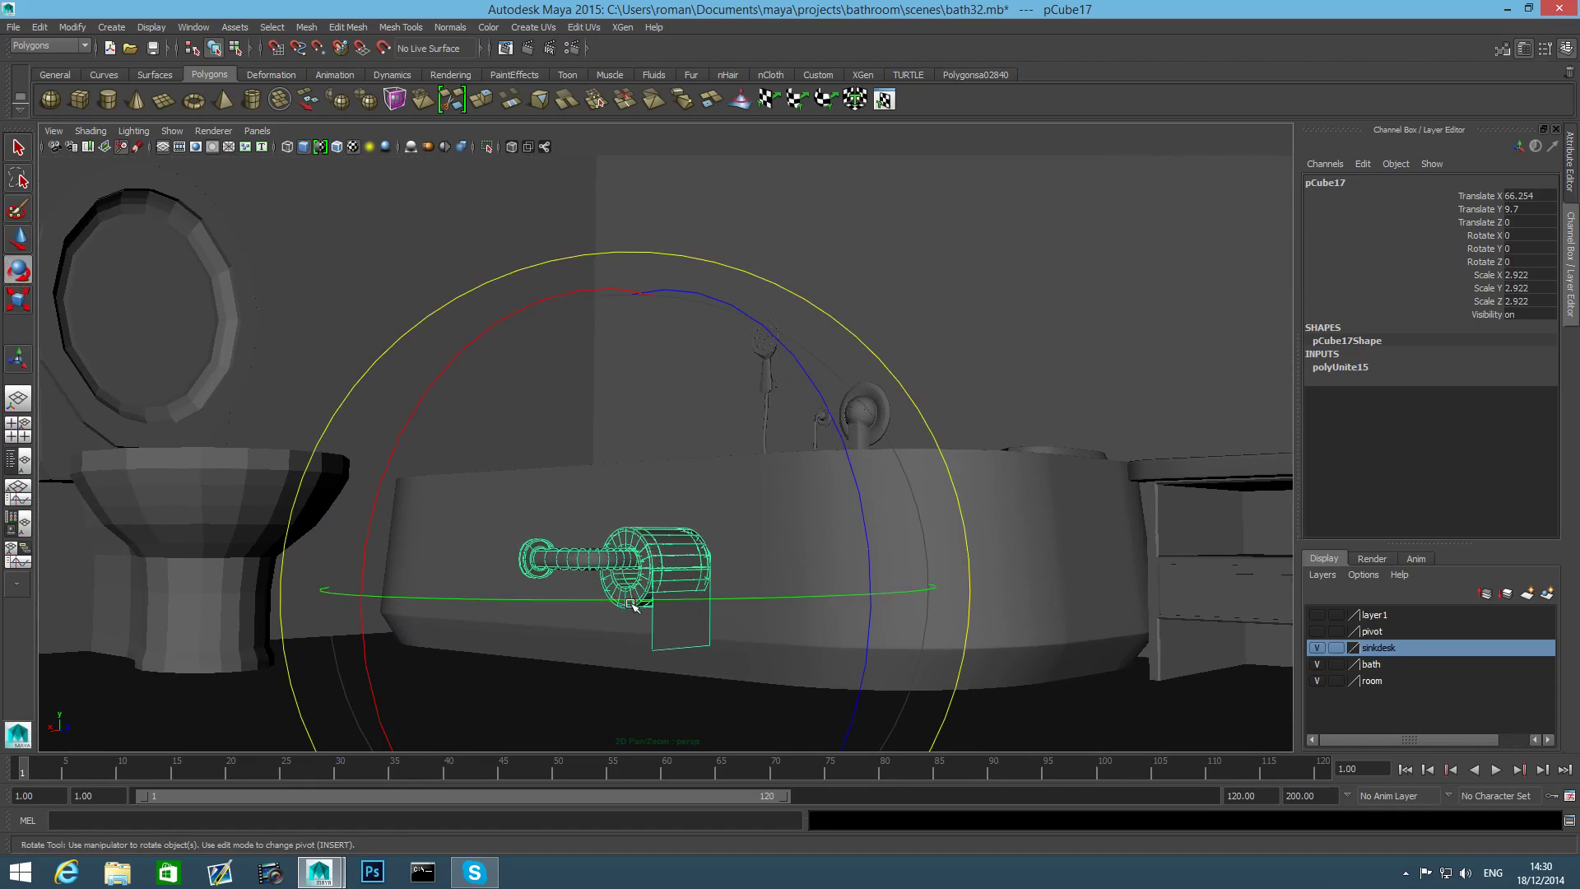
{"action": "left_click_drag", "start_coordinate": [635, 594], "coordinate": [517, 627]}
{"action": "left_click_drag", "start_coordinate": [759, 593], "coordinate": [405, 553], "text": "alt"}
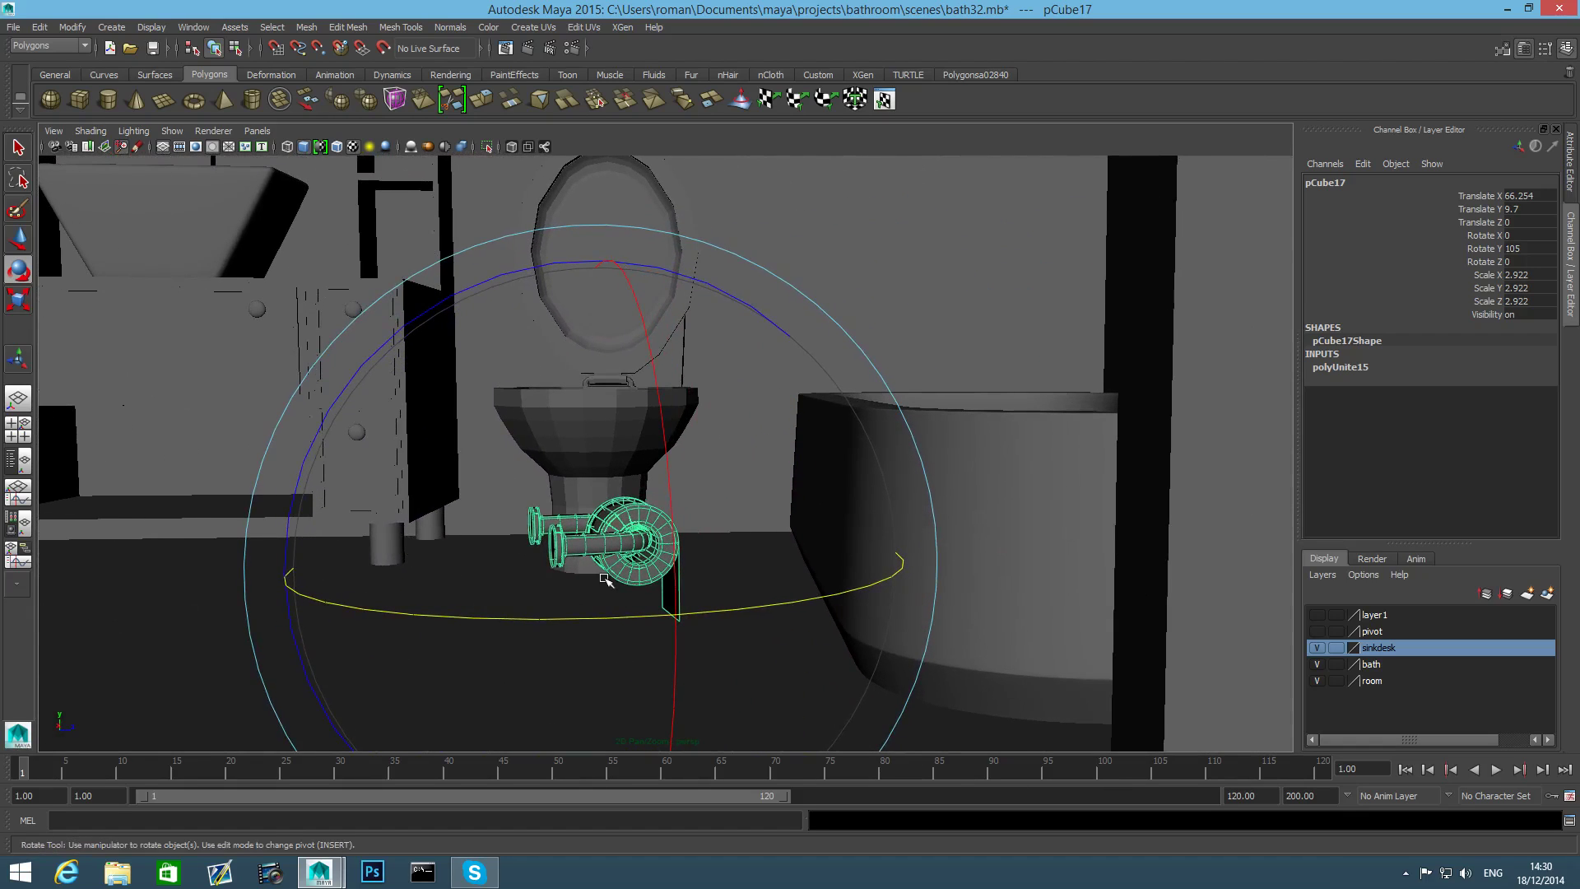
{"action": "left_click_drag", "start_coordinate": [616, 619], "coordinate": [595, 621]}
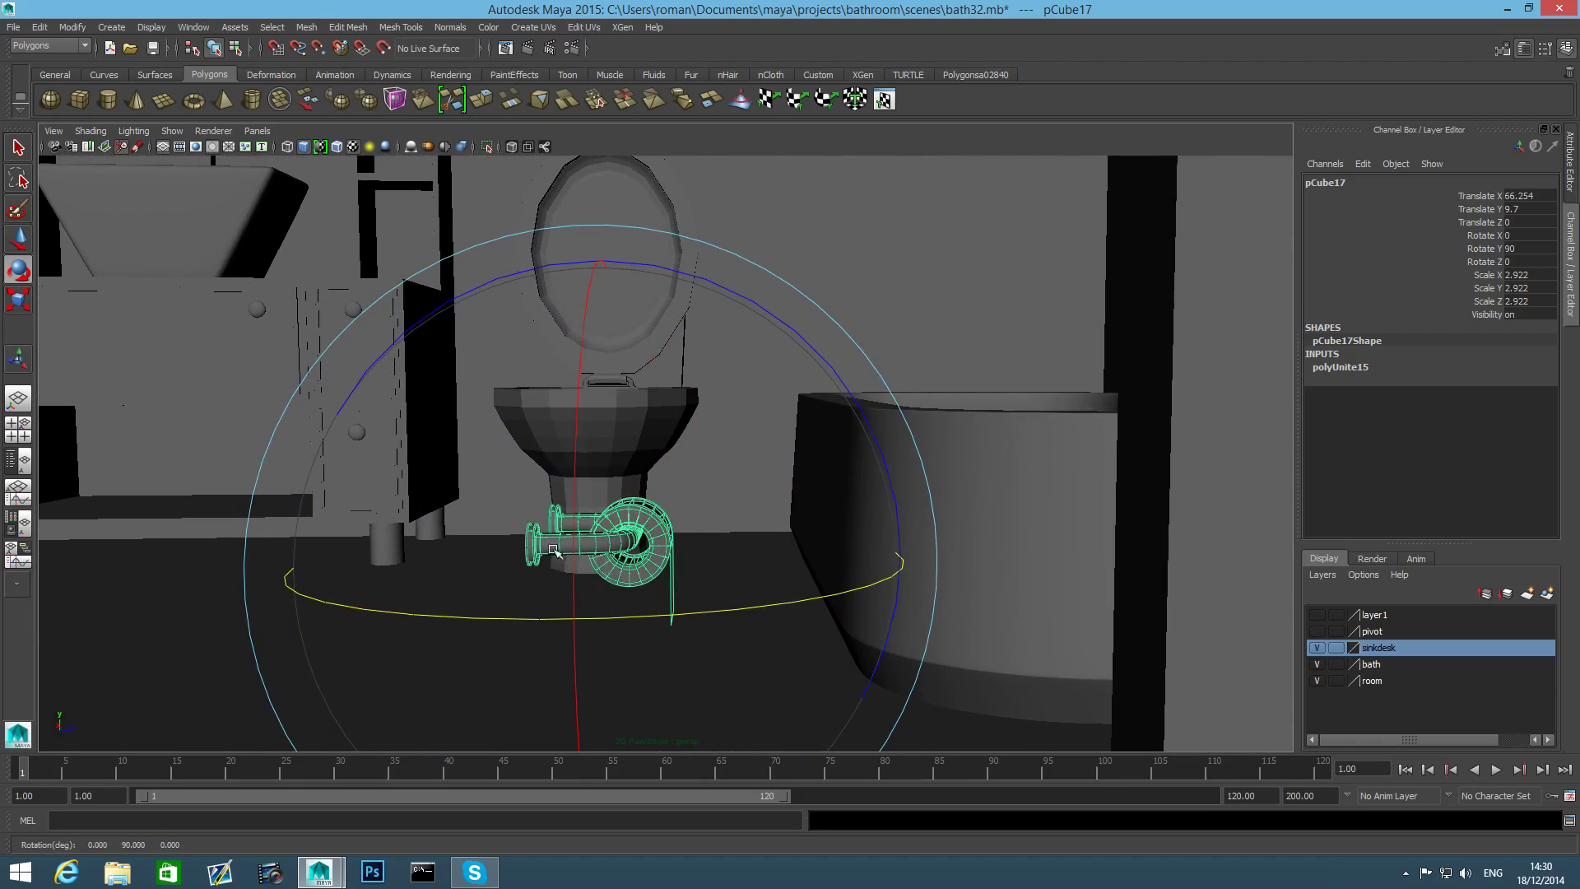
Raise the toilet roll holder to a Translate Y of about 26.83.
{"action": "key", "text": "w"}
{"action": "left_click_drag", "start_coordinate": [605, 473], "coordinate": [612, 309]}
{"action": "key", "text": "f"}
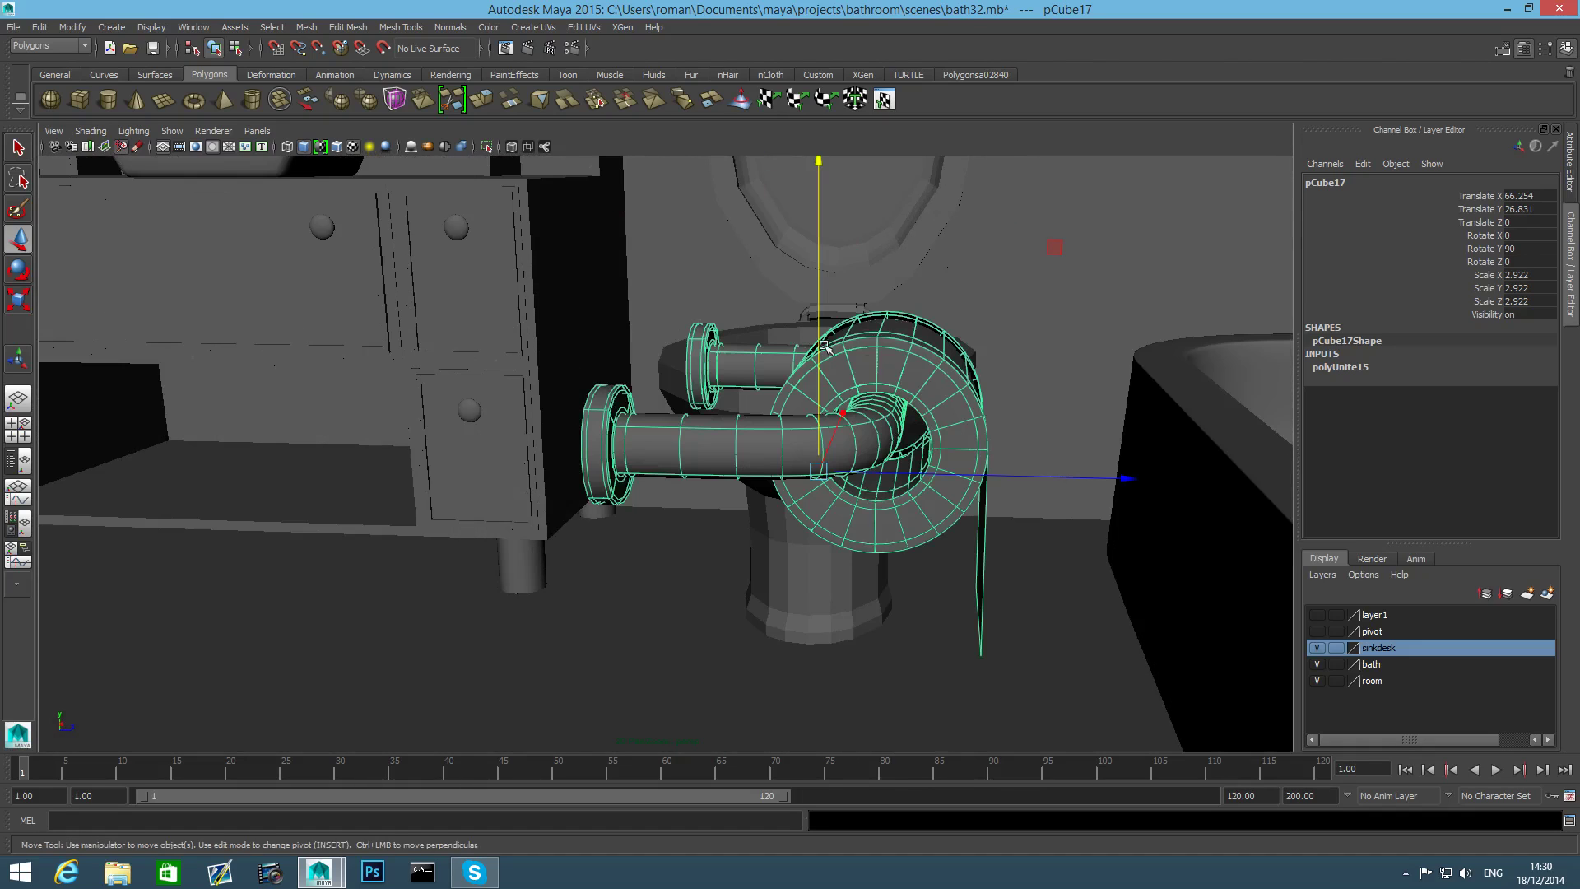
Move the toilet roll holder further along X to a Translate X of about 121.9, level with the toilet.
{"action": "left_click_drag", "start_coordinate": [970, 354], "coordinate": [757, 449], "text": "alt"}
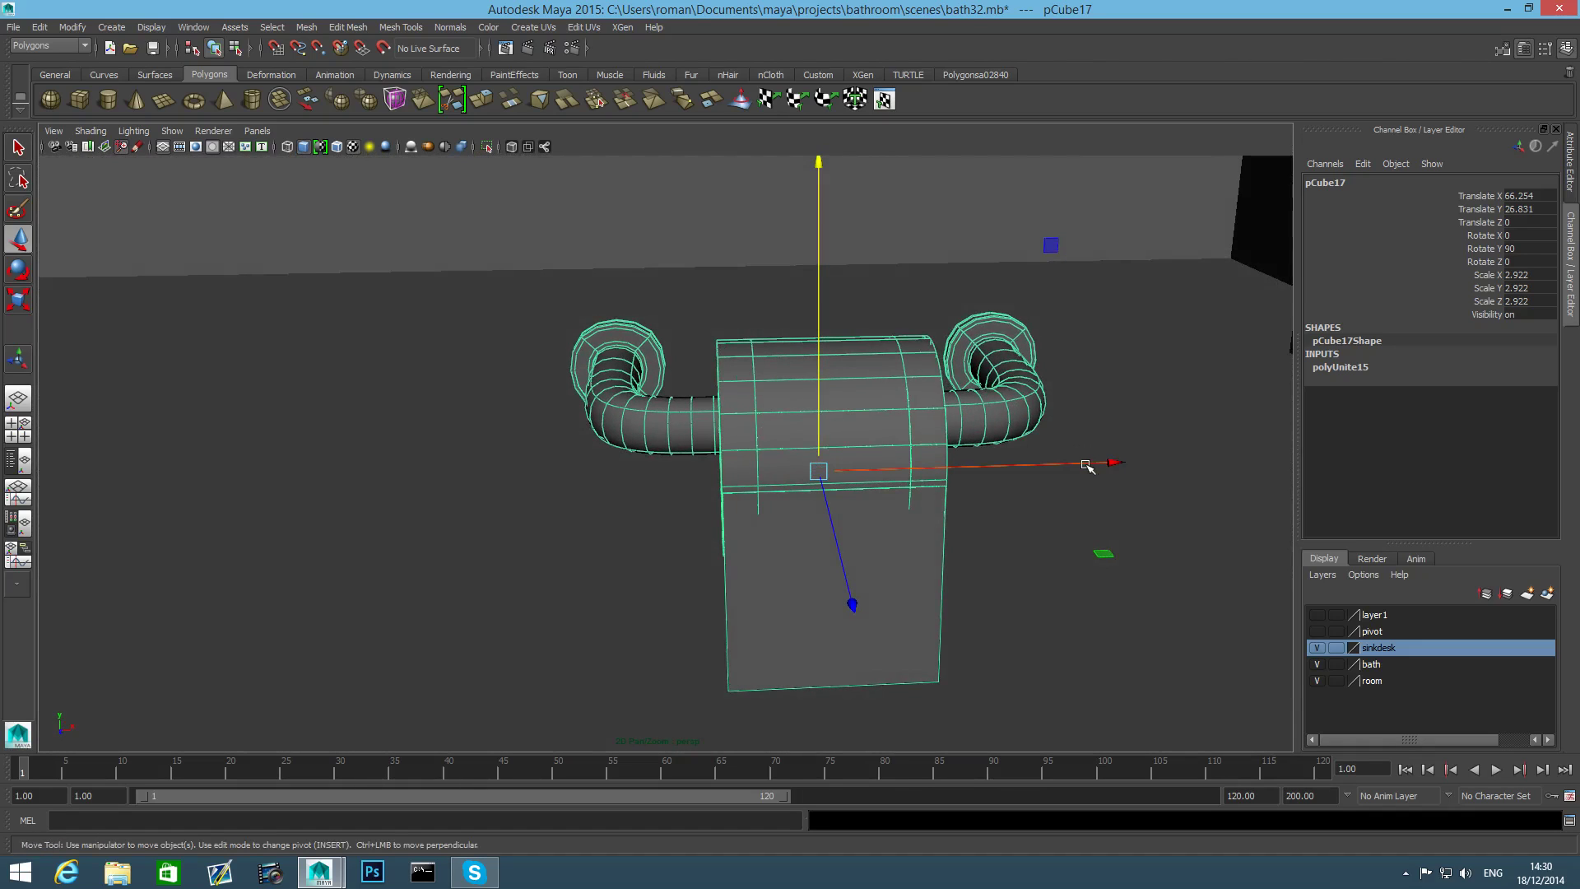
{"action": "left_click", "coordinate": [1224, 466]}
{"action": "key", "text": "ctrl+z"}
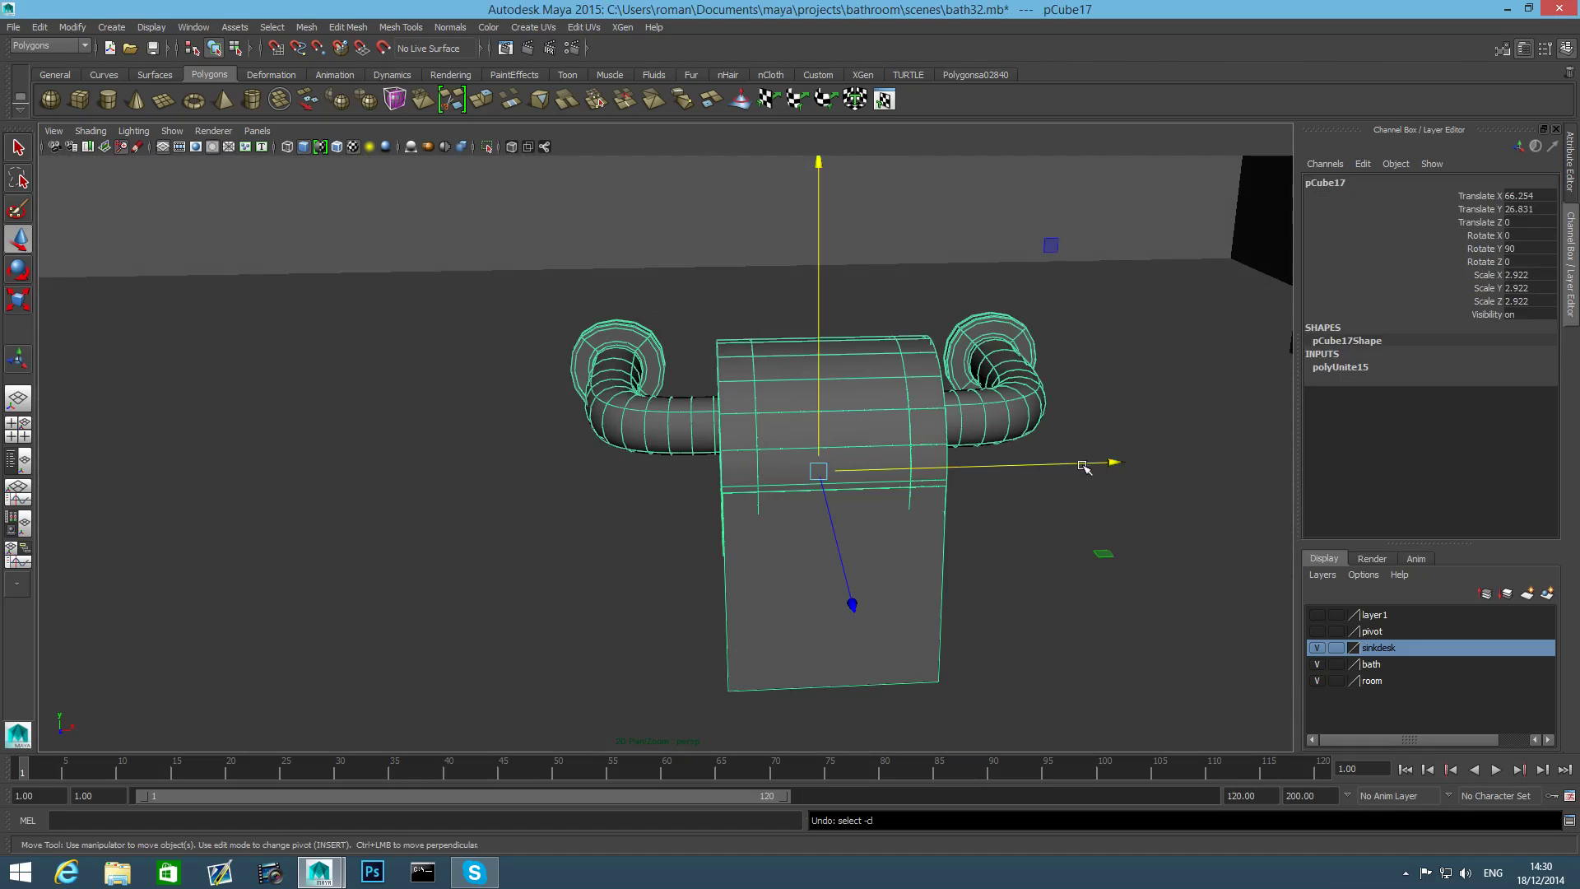
{"action": "left_click", "coordinate": [1081, 465]}
{"action": "key", "text": "ctrl+z"}
{"action": "left_click_drag", "start_coordinate": [1081, 462], "coordinate": [1575, 422]}
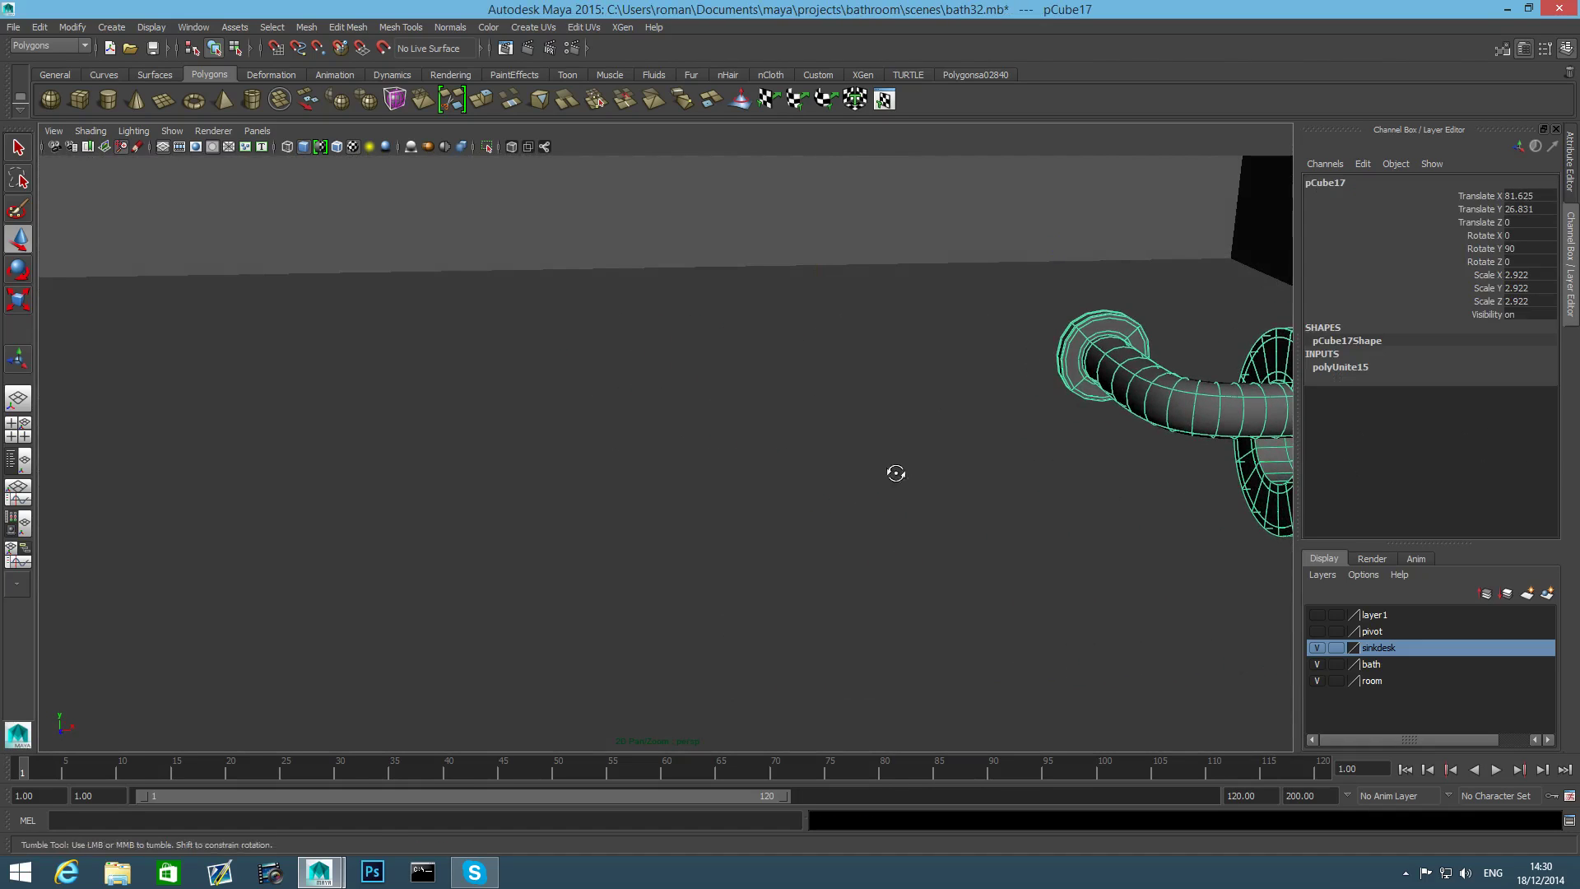
{"action": "key", "text": "f"}
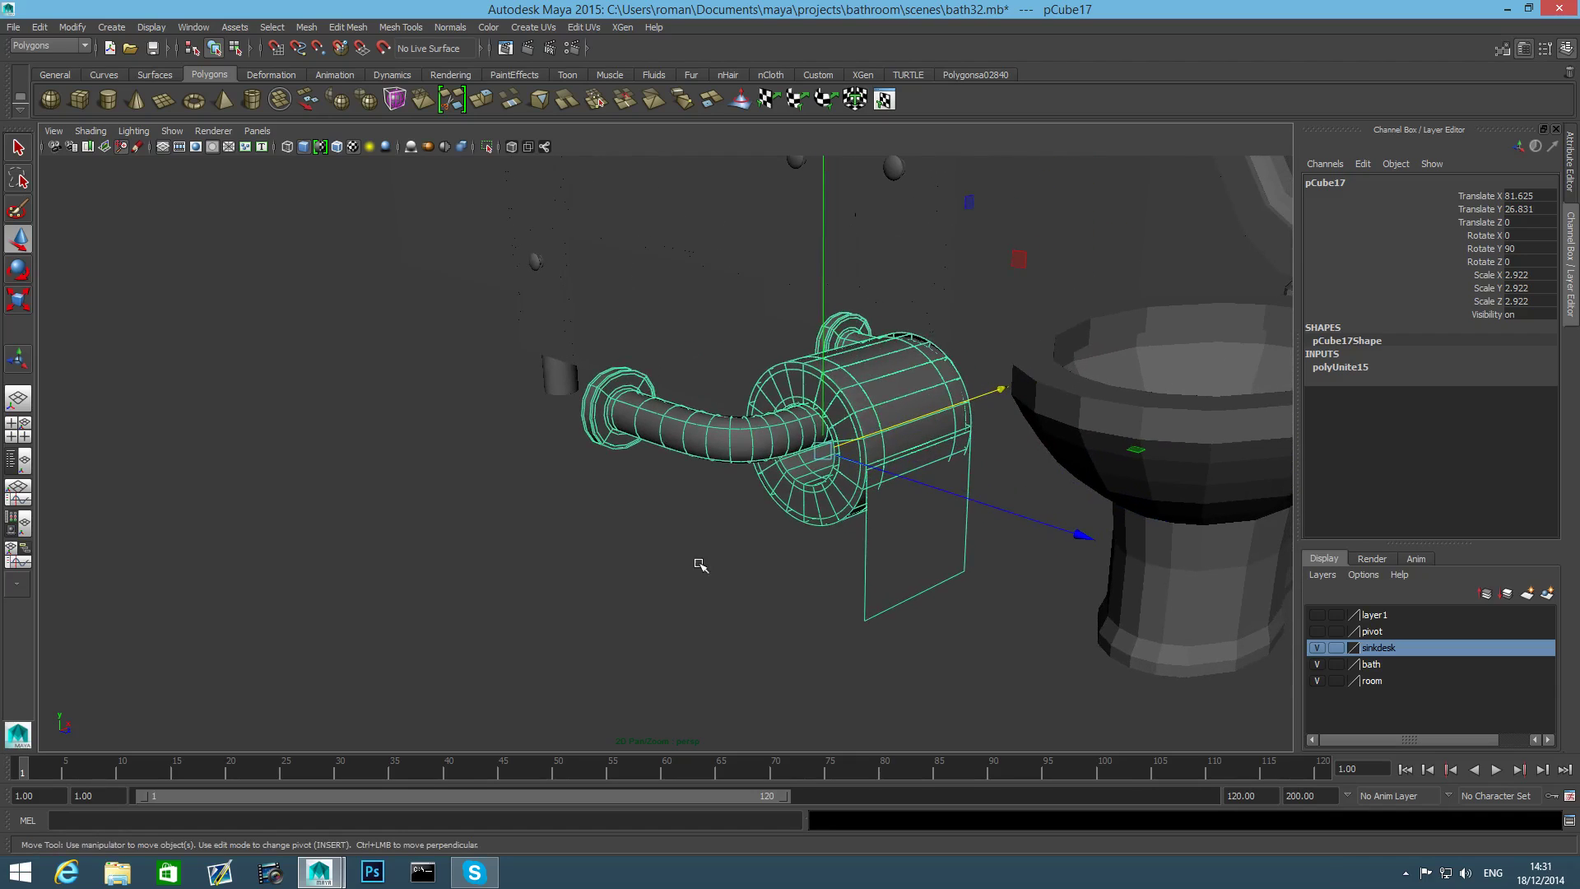
{"action": "middle_click_drag", "start_coordinate": [763, 530], "coordinate": [440, 562], "text": "alt"}
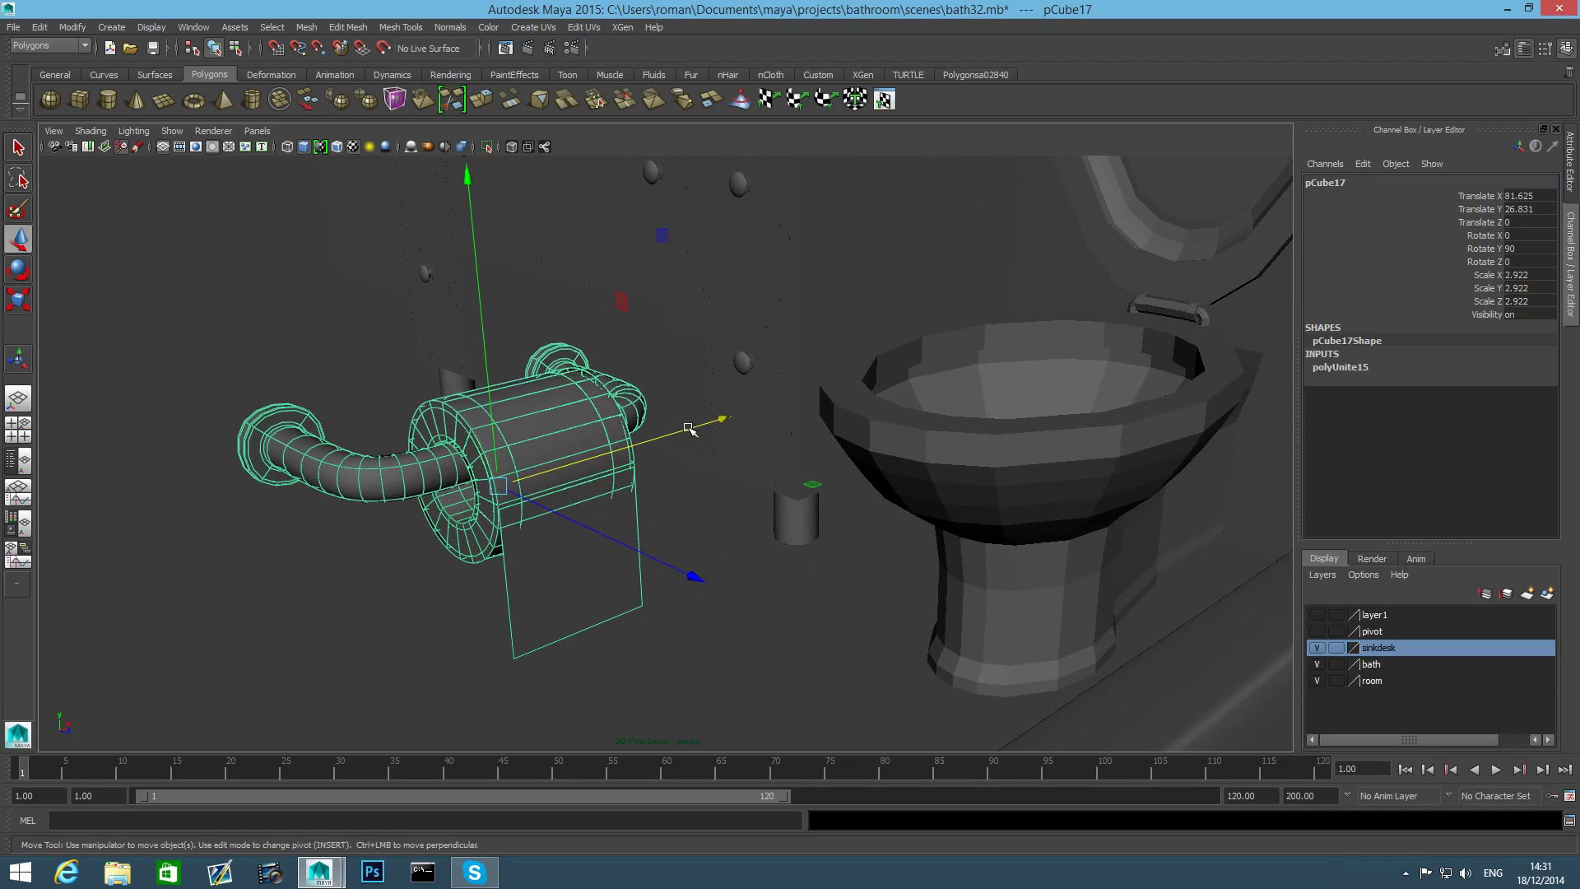
{"action": "left_click_drag", "start_coordinate": [688, 429], "coordinate": [1152, 346]}
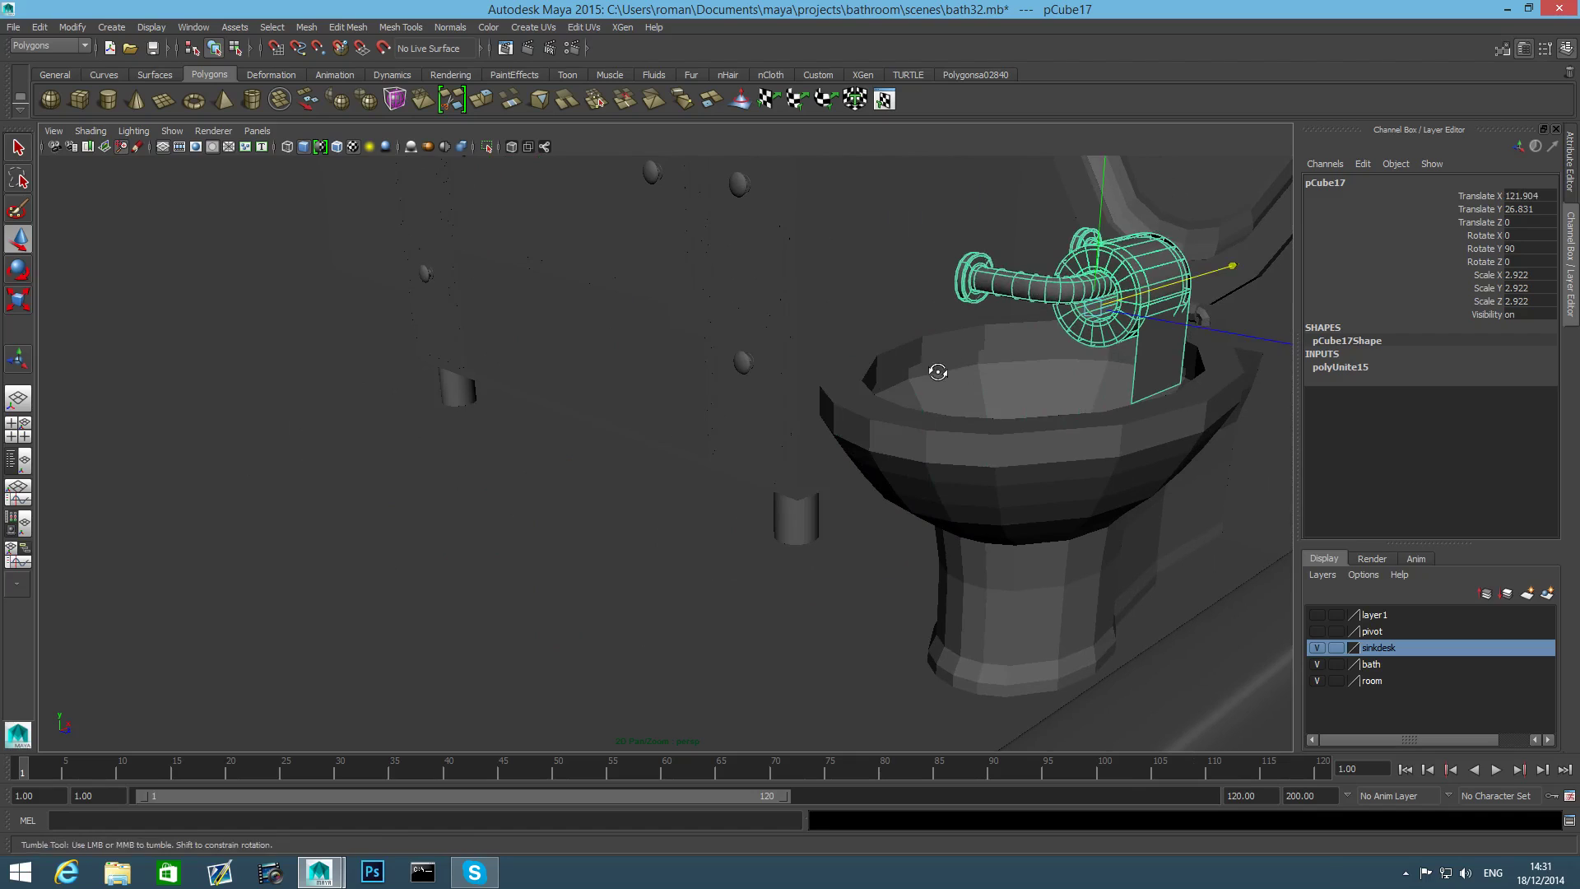
Position the toilet roll holder beside the sink cabinet at about X 134.25 and Z -23.68.
{"action": "left_click_drag", "start_coordinate": [938, 372], "coordinate": [1077, 338], "text": "alt"}
{"action": "middle_click_drag", "start_coordinate": [642, 423], "coordinate": [977, 375], "text": "alt"}
{"action": "left_click_drag", "start_coordinate": [981, 392], "coordinate": [415, 367]}
{"action": "middle_click_drag", "start_coordinate": [906, 508], "coordinate": [329, 502], "text": "alt"}
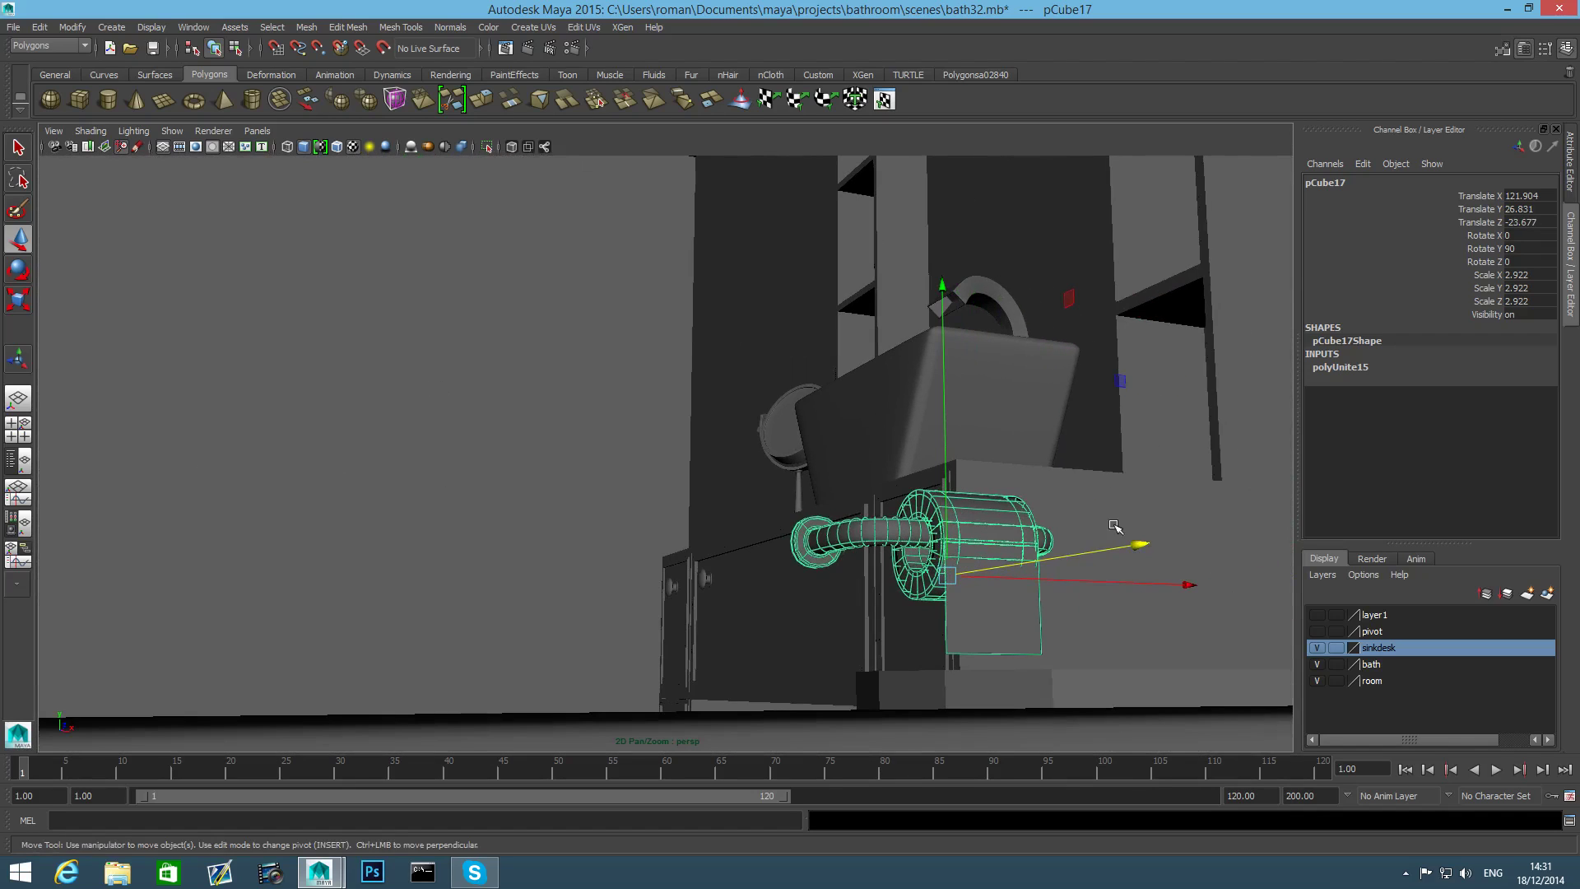
{"action": "middle_click_drag", "start_coordinate": [1115, 527], "coordinate": [580, 564], "text": "alt"}
{"action": "left_click_drag", "start_coordinate": [808, 562], "coordinate": [1084, 613], "text": "alt"}
{"action": "left_click_drag", "start_coordinate": [385, 506], "coordinate": [422, 527], "text": "alt"}
Scale the toilet roll holder down uniformly to about 1.68 and shift it against the cabinet side at about Z -25.55.
{"action": "key", "text": "r"}
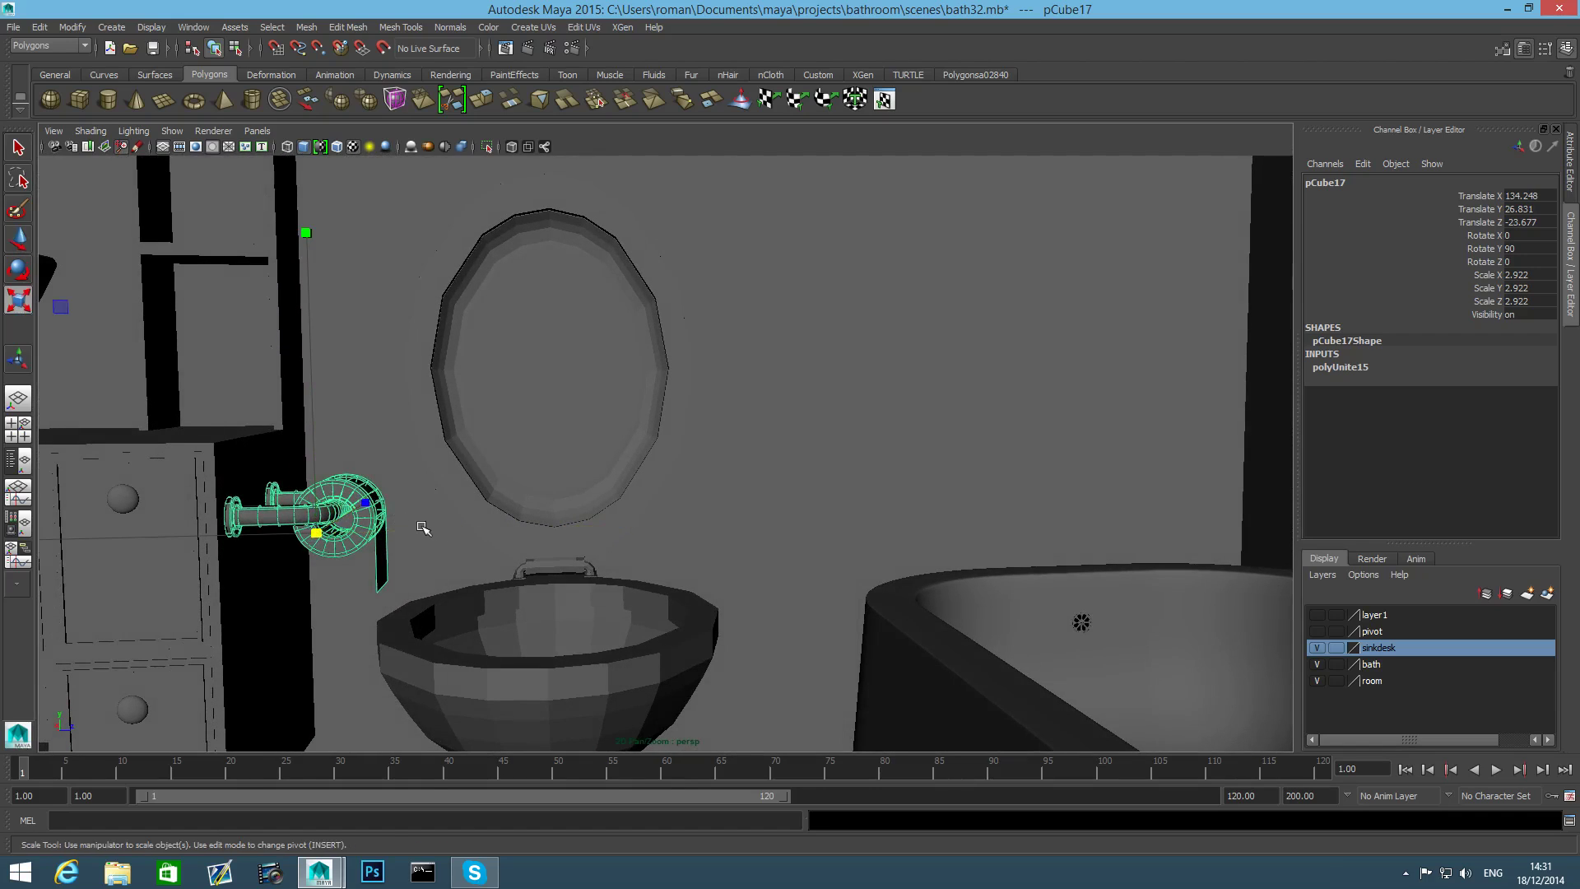
{"action": "left_click_drag", "start_coordinate": [315, 533], "coordinate": [265, 535]}
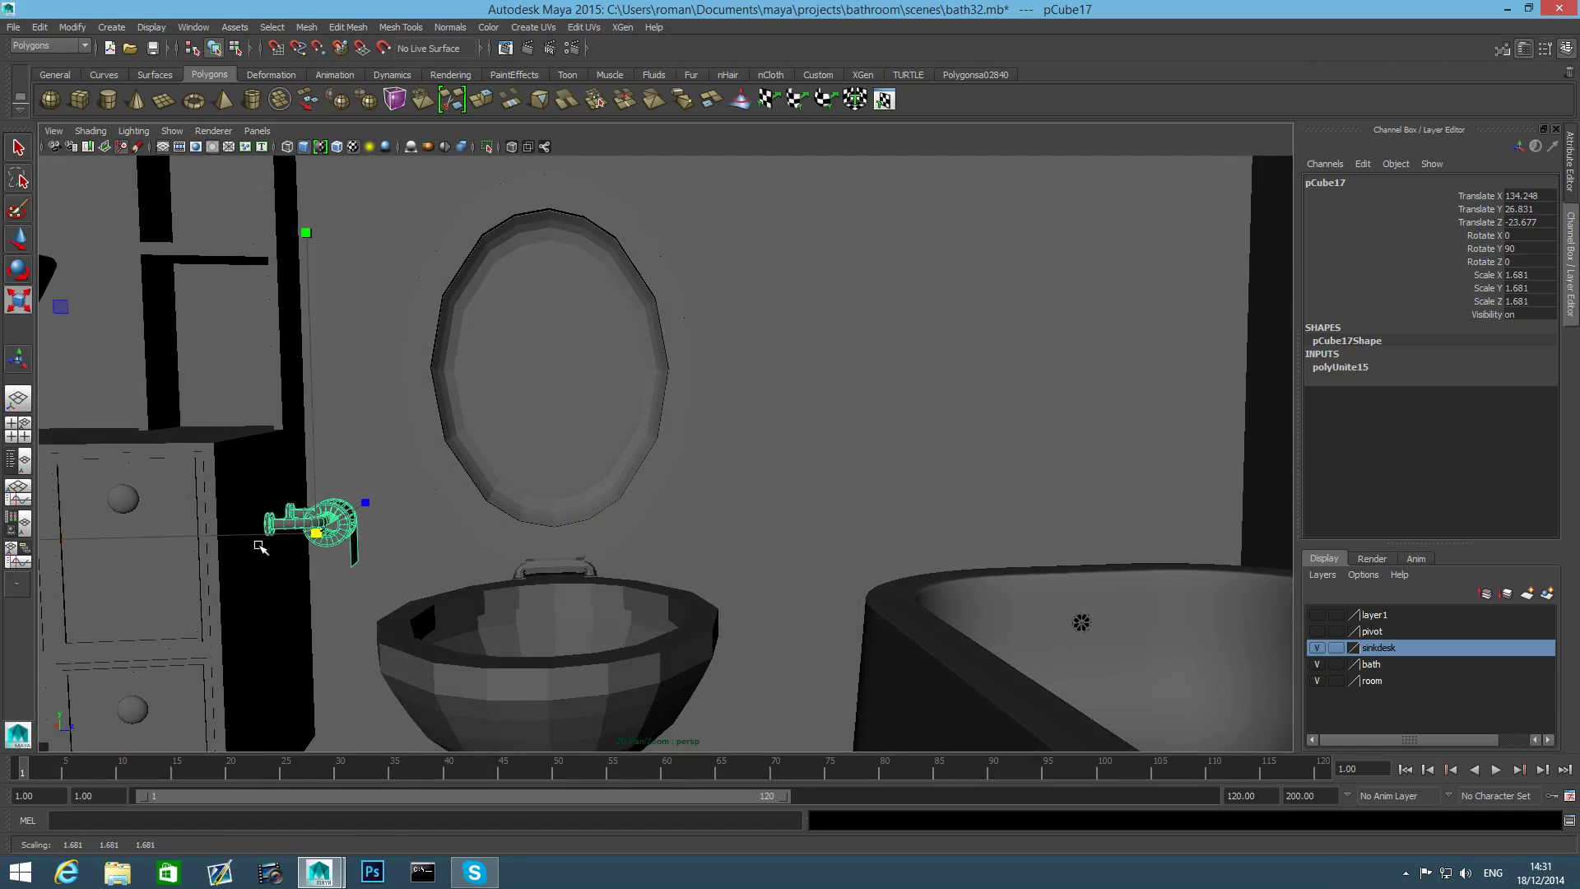
{"action": "key", "text": "w"}
{"action": "left_click_drag", "start_coordinate": [406, 537], "coordinate": [395, 578]}
{"action": "middle_click_drag", "start_coordinate": [395, 578], "coordinate": [699, 491], "text": "alt"}
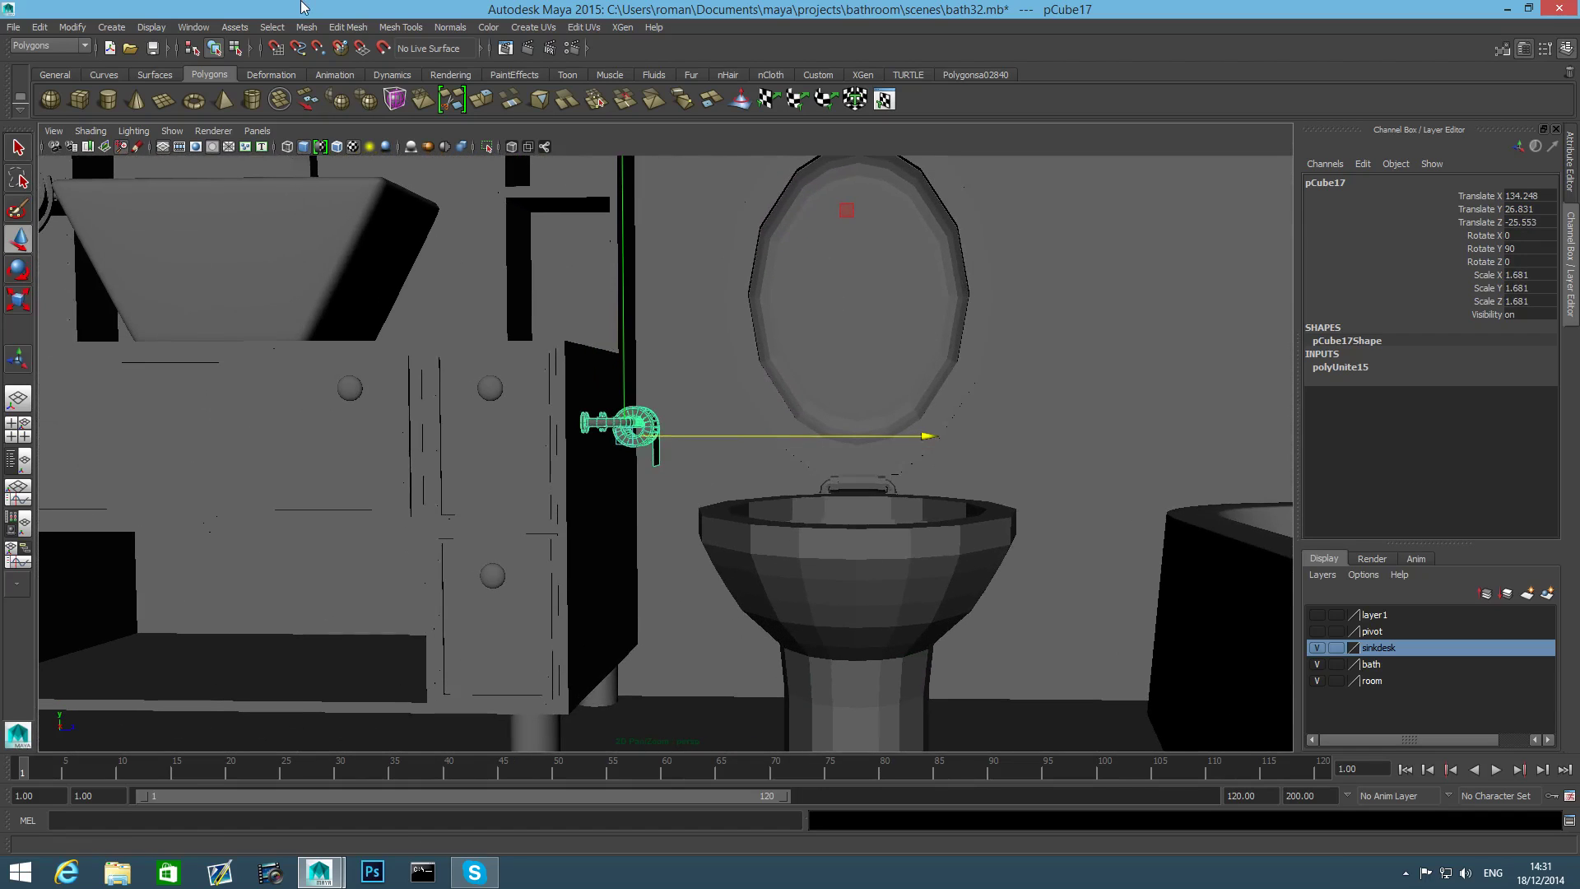
Separate the combined mesh into its parts and select only the hanging paper sheet.
{"action": "left_click", "coordinate": [306, 27]}
{"action": "left_click", "coordinate": [330, 67]}
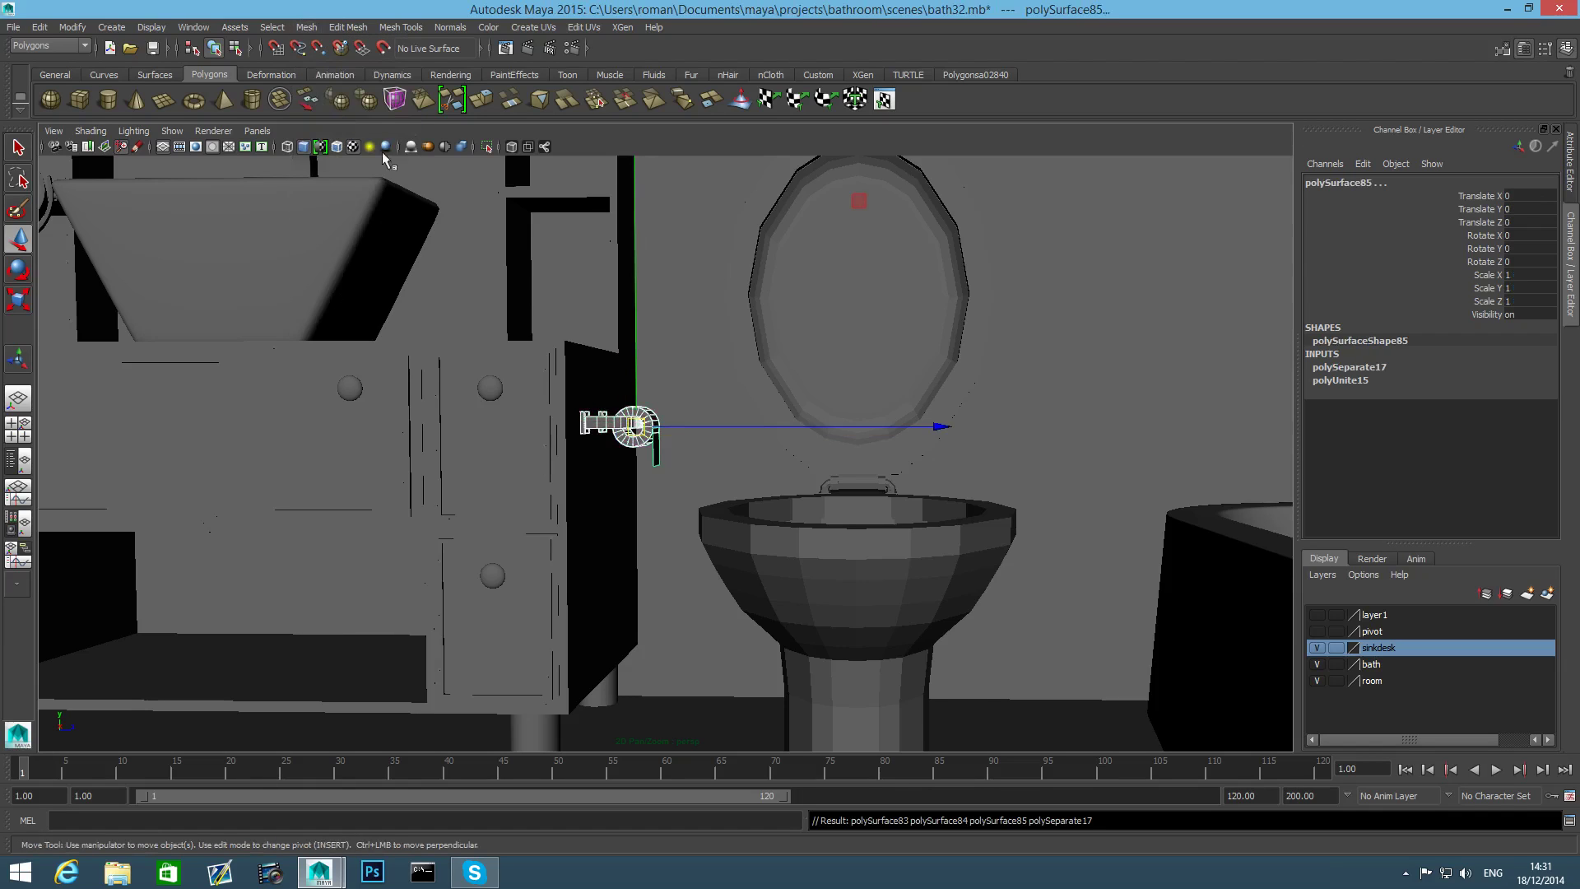
{"action": "scroll", "coordinate": [799, 366], "scroll_direction": "up", "scroll_amount": 3}
{"action": "scroll", "coordinate": [578, 442], "scroll_direction": "up", "scroll_amount": 2}
{"action": "left_click", "coordinate": [488, 437]}
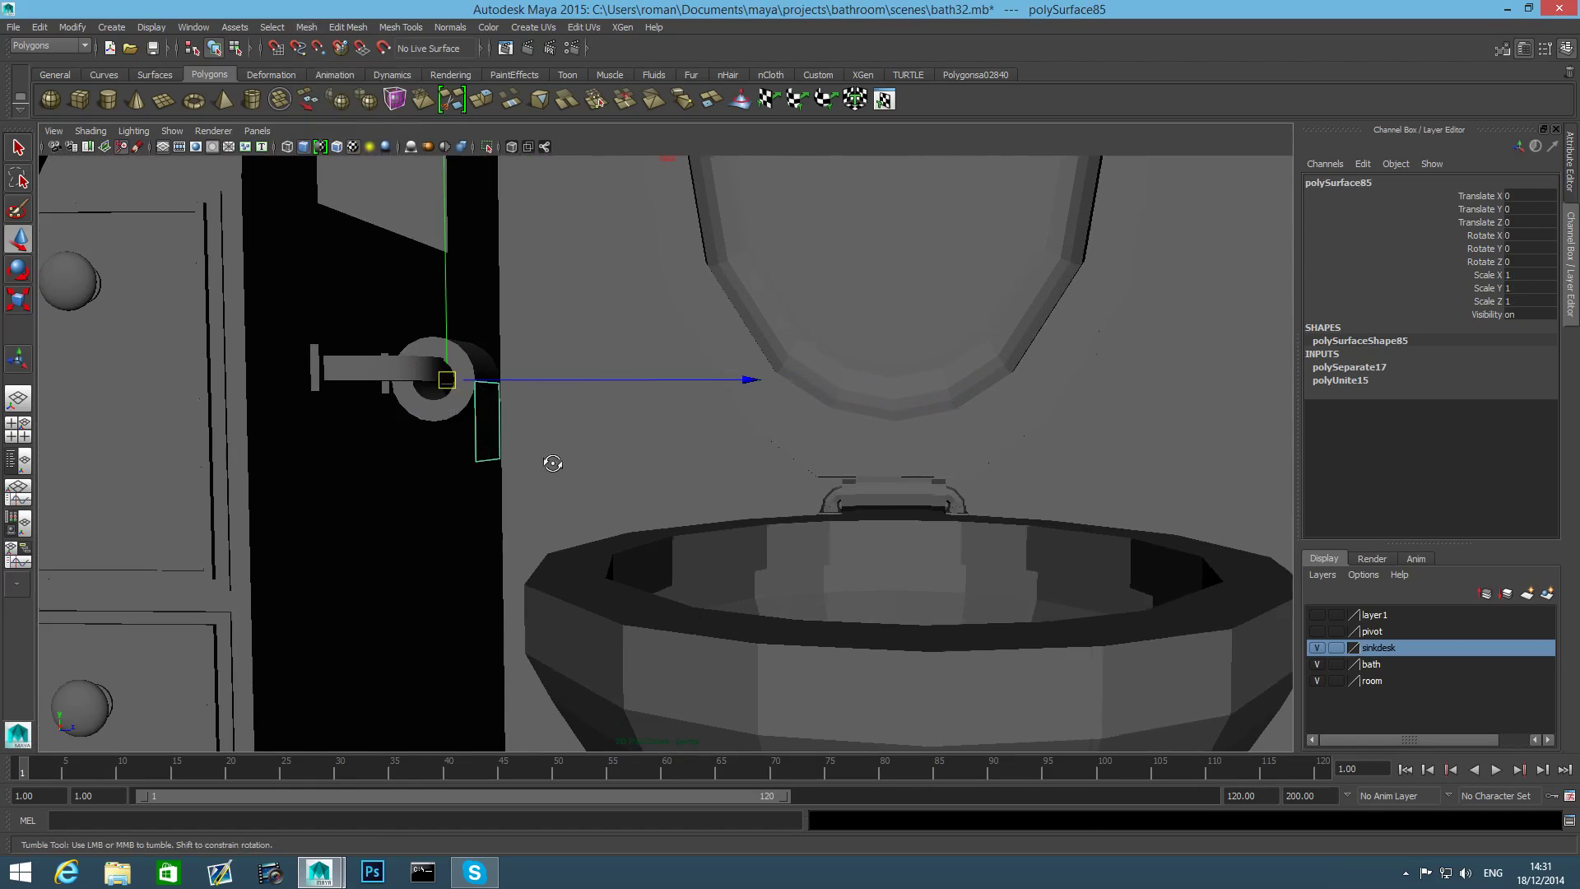
Examine from several angles how the hanging sheet meets the paper roll and how the holder sits by the cabinet.
{"action": "left_click_drag", "start_coordinate": [552, 461], "coordinate": [395, 469], "text": "alt"}
{"action": "scroll", "coordinate": [878, 450], "scroll_direction": "up", "scroll_amount": 5}
{"action": "scroll", "coordinate": [878, 450], "scroll_direction": "up", "scroll_amount": 2}
{"action": "middle_click_drag", "start_coordinate": [724, 484], "coordinate": [603, 511], "text": "alt"}
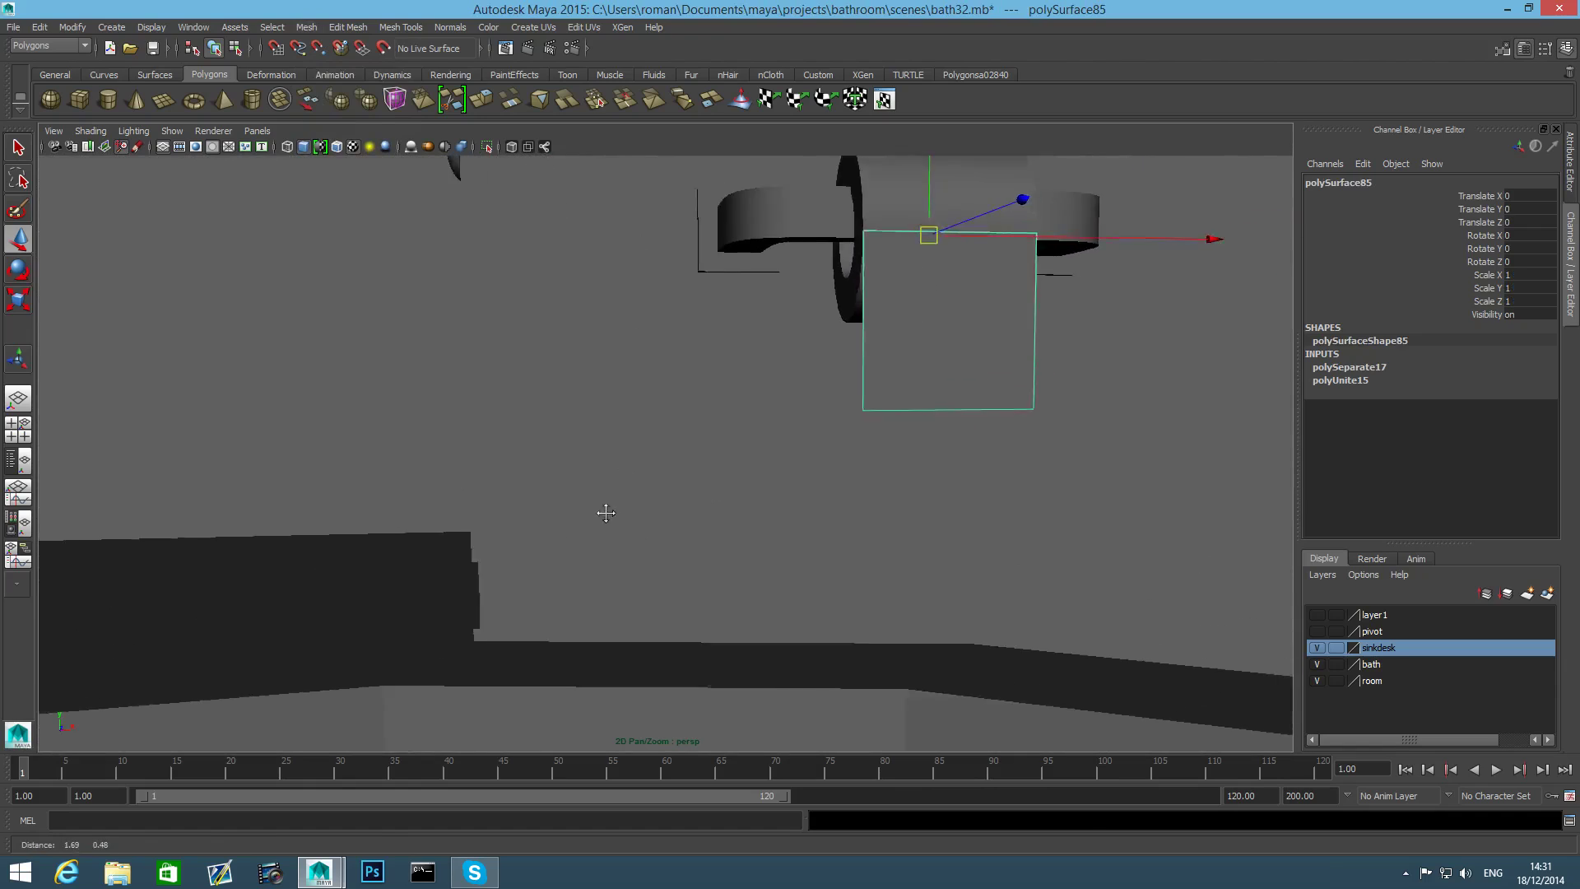
{"action": "middle_click_drag", "start_coordinate": [765, 407], "coordinate": [638, 431], "text": "alt"}
{"action": "scroll", "coordinate": [699, 412], "scroll_direction": "up", "scroll_amount": 2}
{"action": "middle_click_drag", "start_coordinate": [751, 395], "coordinate": [663, 407], "text": "alt"}
{"action": "middle_click_drag", "start_coordinate": [663, 573], "coordinate": [593, 645], "text": "alt"}
{"action": "left_click_drag", "start_coordinate": [571, 500], "coordinate": [713, 514], "text": "alt"}
{"action": "scroll", "coordinate": [712, 513], "scroll_direction": "down", "scroll_amount": 4}
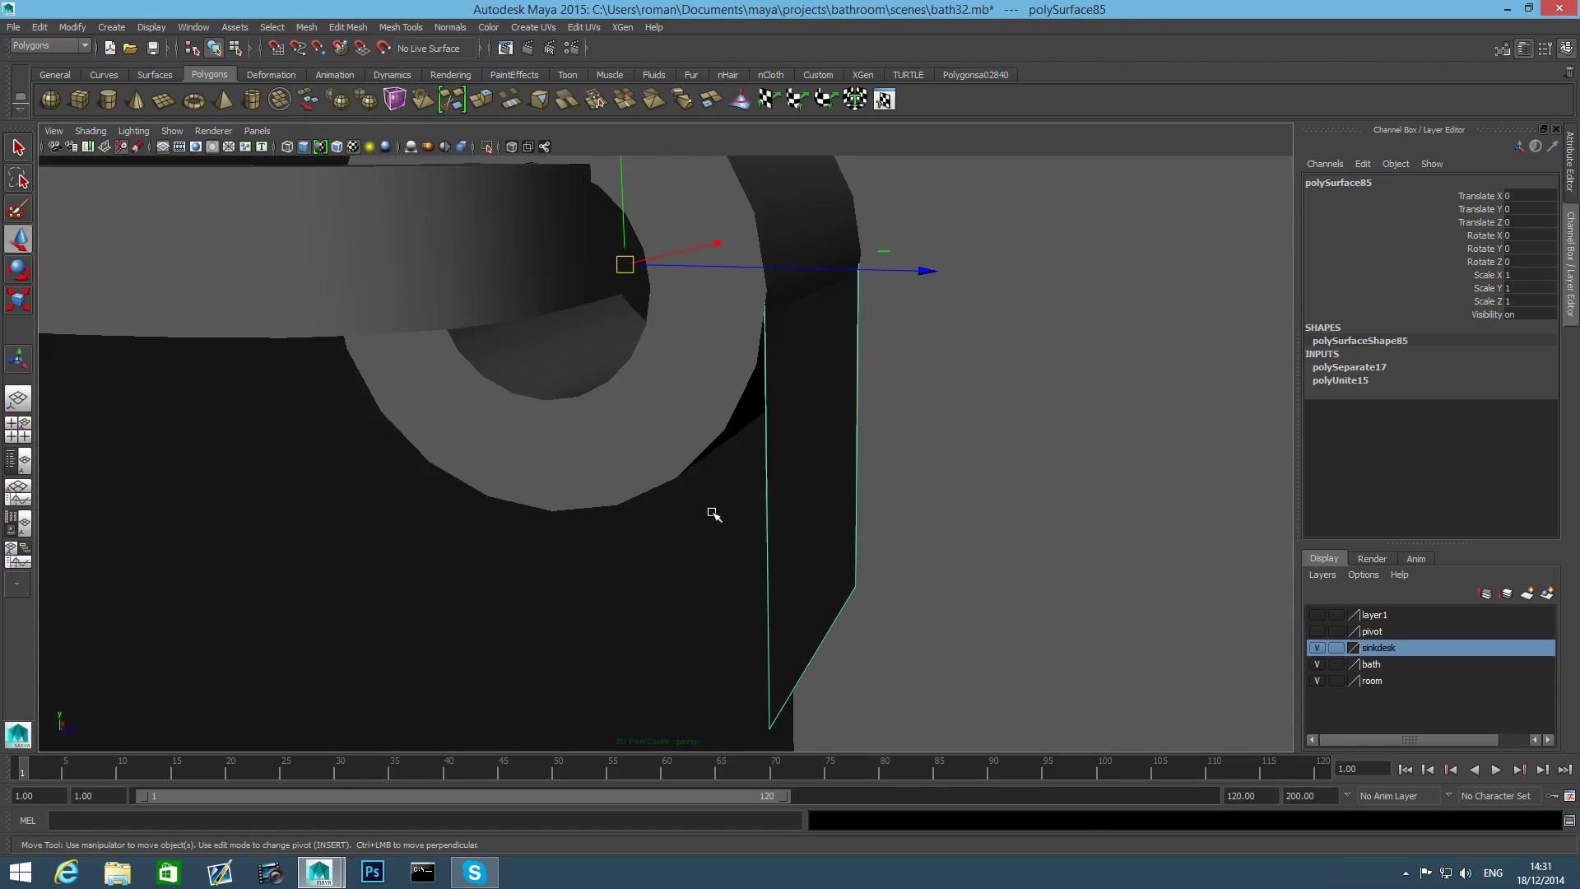
{"action": "scroll", "coordinate": [733, 504], "scroll_direction": "down", "scroll_amount": 3}
Show the holder smoothed, then shift the holder, roll and hanging sheet together about 0.045 along X.
{"action": "left_click", "coordinate": [506, 377]}
{"action": "key", "text": "3"}
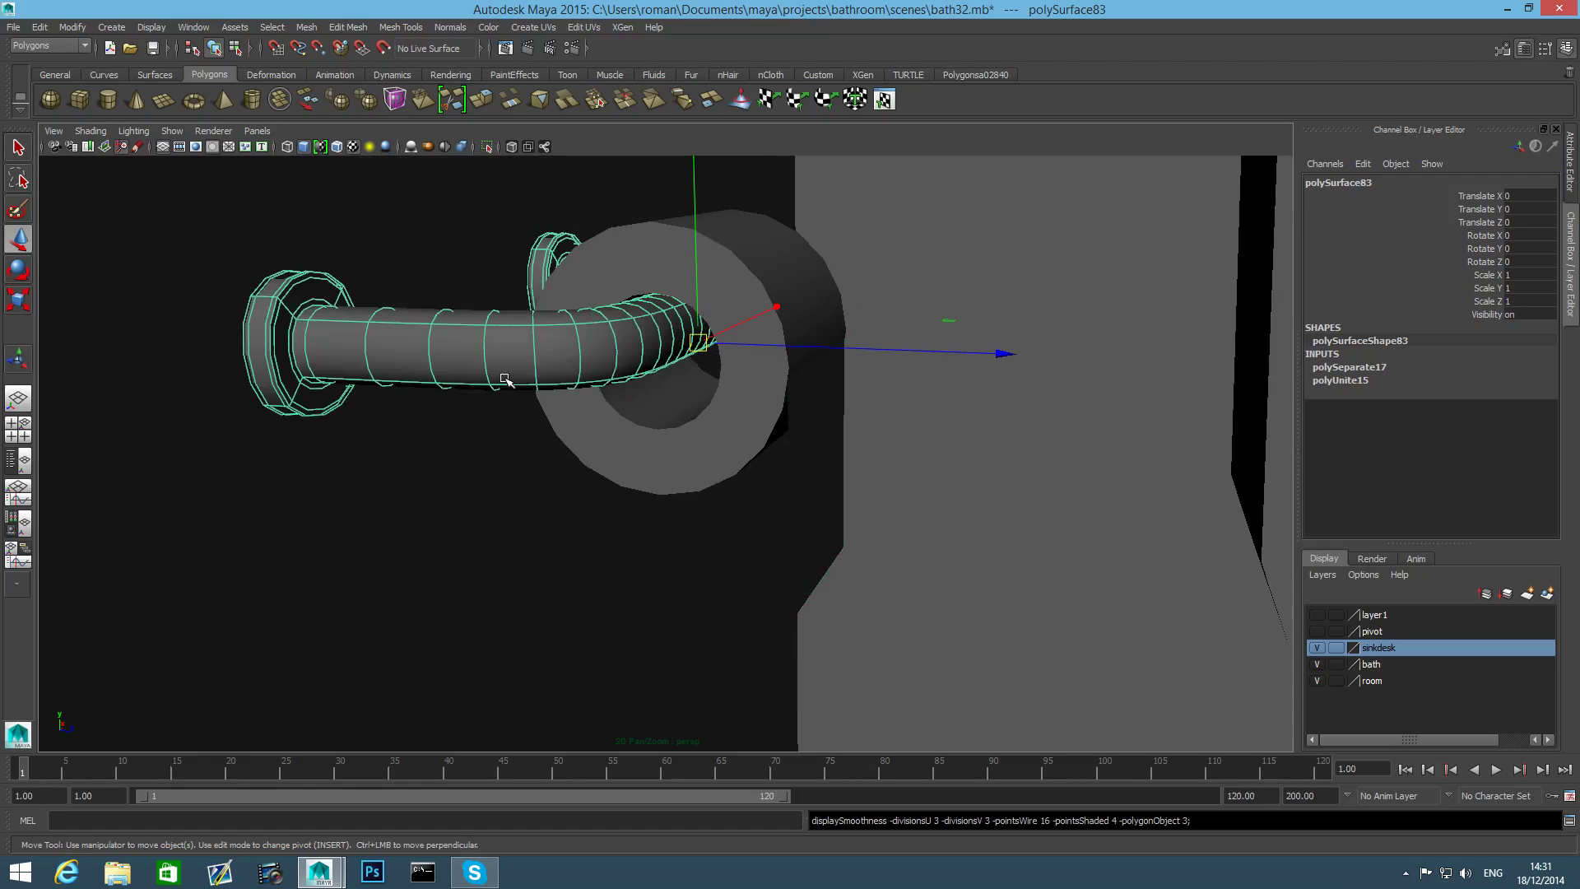
{"action": "left_click", "coordinate": [744, 409], "text": "shift"}
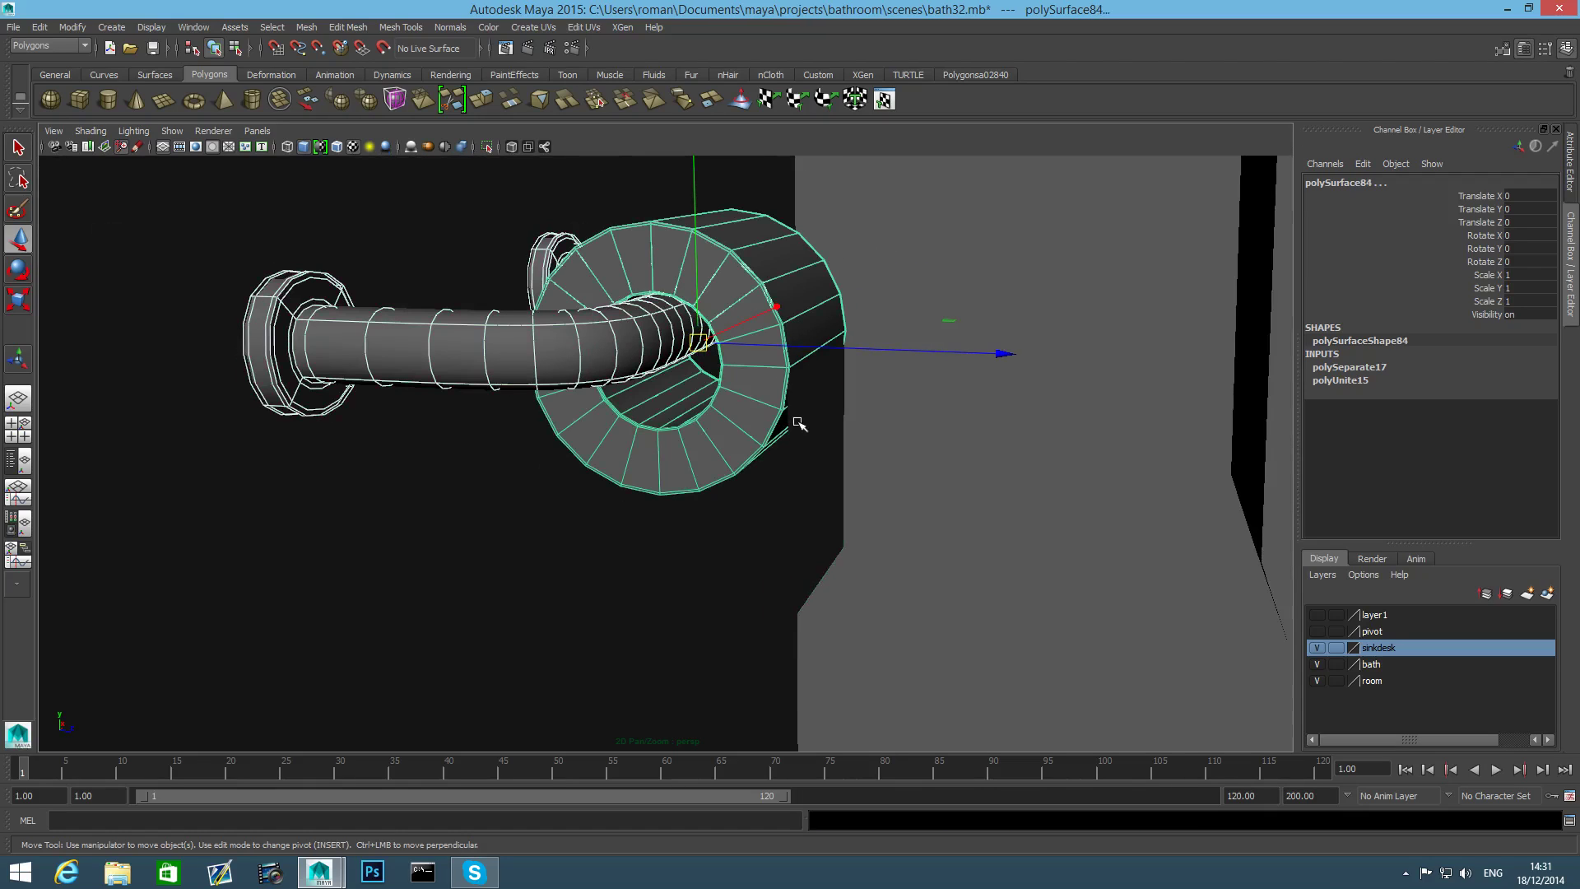
{"action": "left_click", "coordinate": [795, 422], "text": "shift"}
{"action": "left_click_drag", "start_coordinate": [841, 354], "coordinate": [843, 350]}
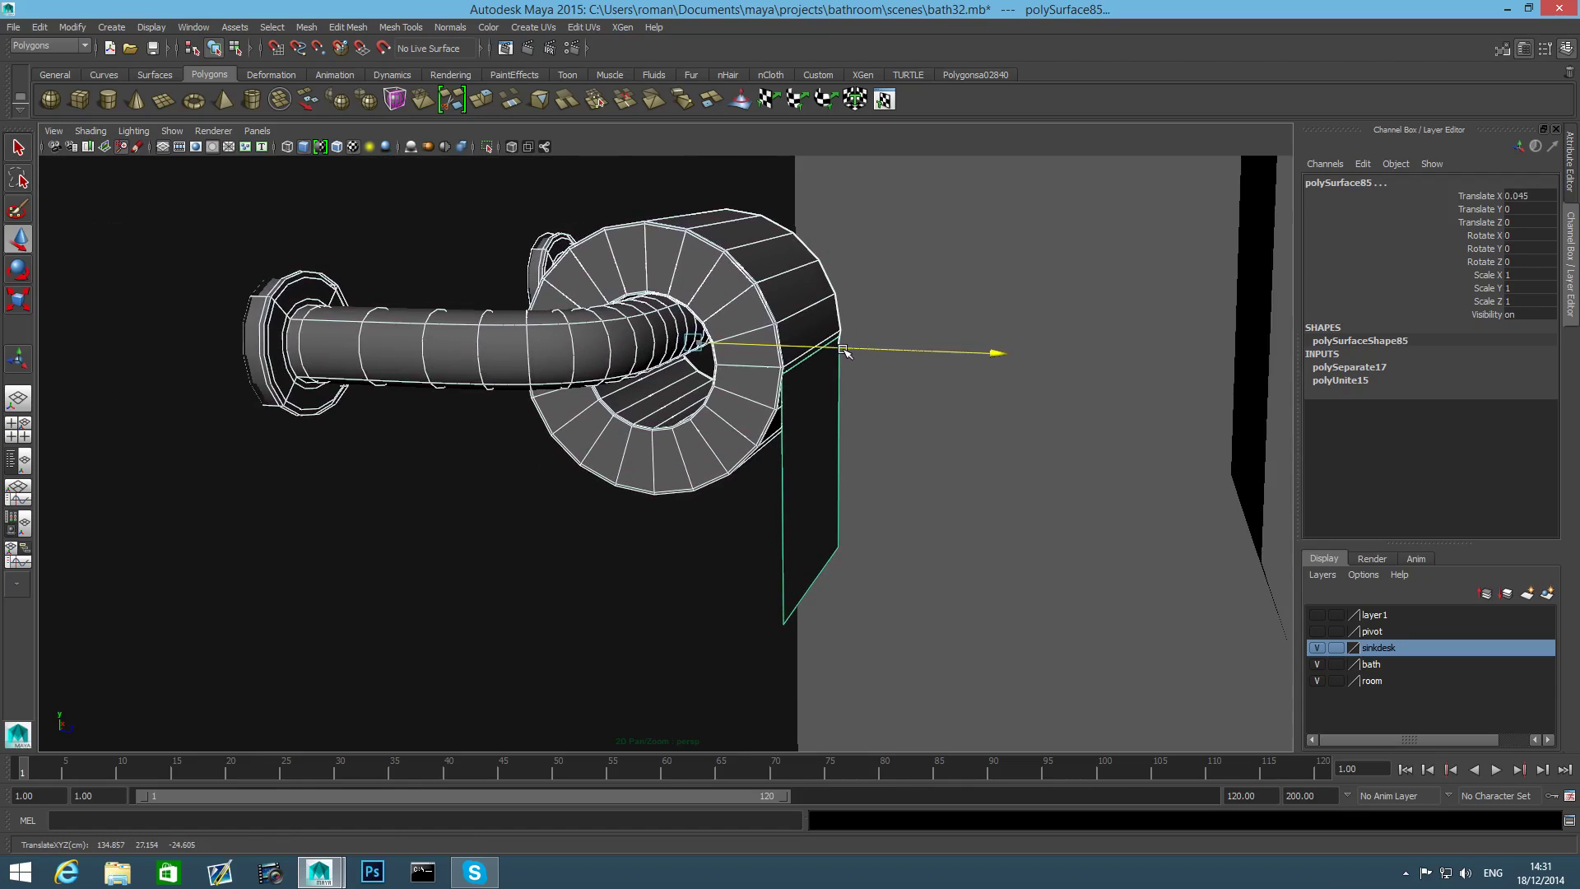
Duplicate the hanging sheet, center the copy's pivot and move it down to a Translate Y of about -1.88.
{"action": "mouse_move", "coordinate": [869, 411]}
{"action": "left_mouse_down", "text": "alt"}
{"action": "mouse_move", "coordinate": [716, 402]}
{"action": "mouse_move", "coordinate": [917, 412]}
{"action": "mouse_move", "coordinate": [883, 428]}
{"action": "left_mouse_up", "text": "alt"}
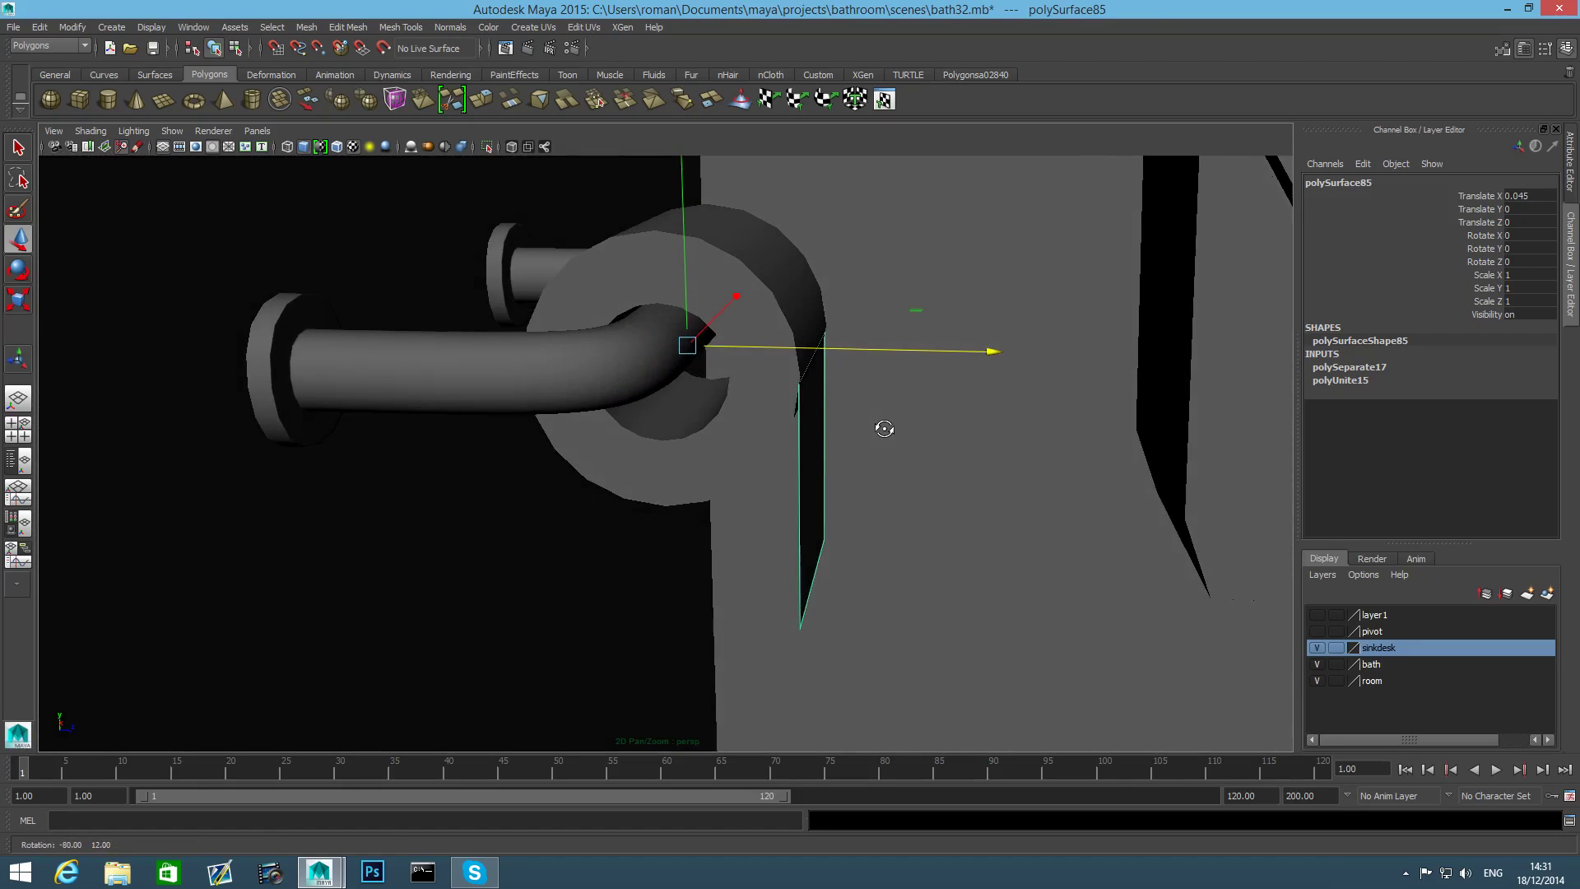
{"action": "left_click_drag", "start_coordinate": [854, 493], "coordinate": [849, 478], "text": "alt"}
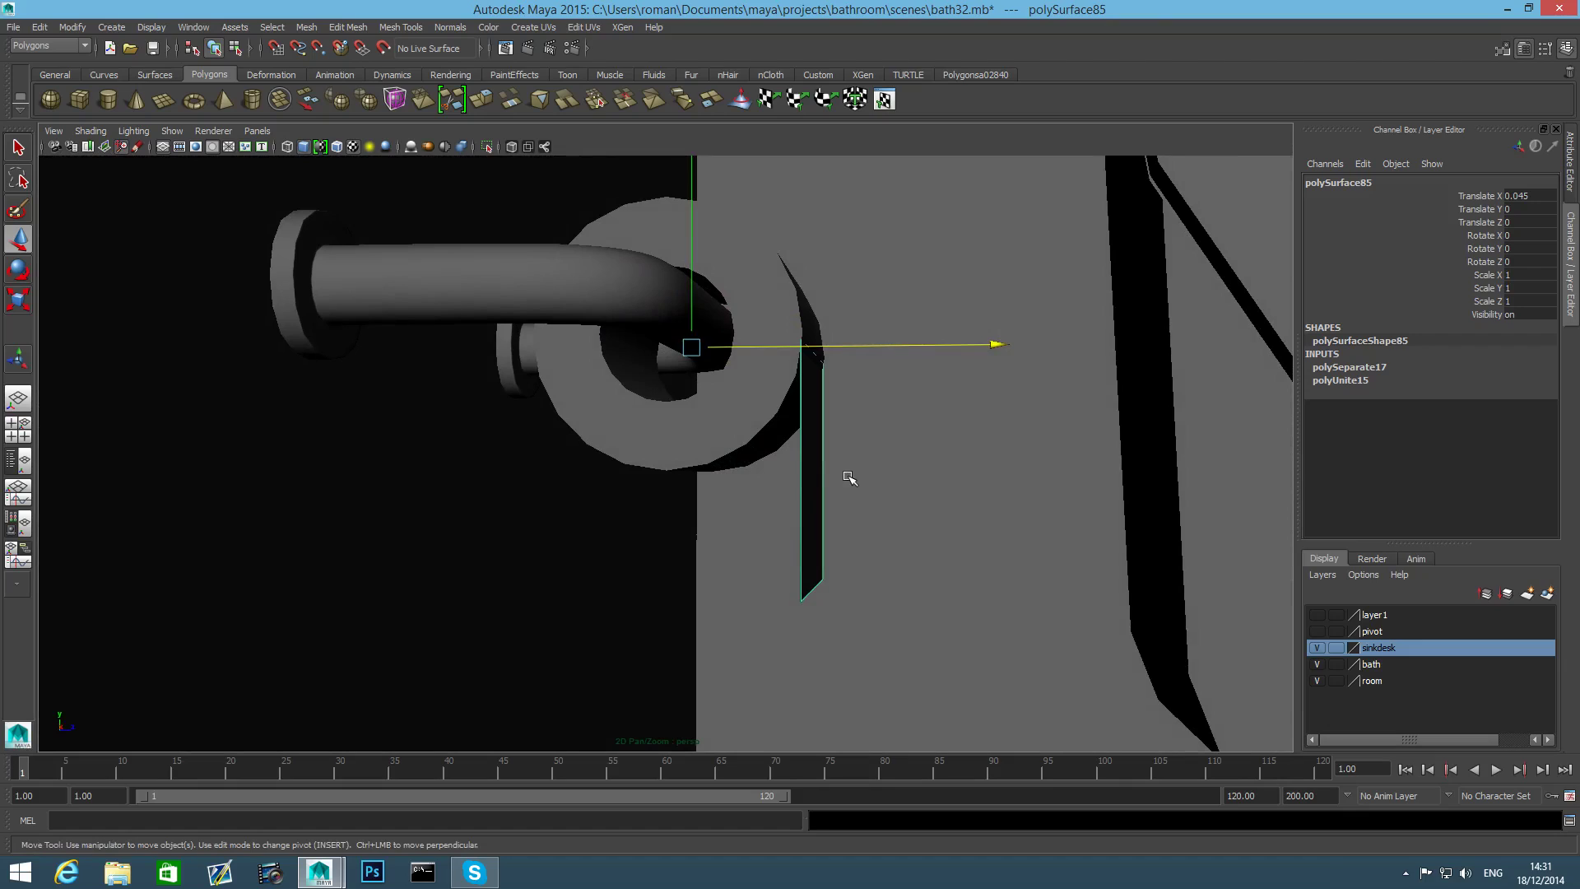
{"action": "key", "text": "ctrl+d"}
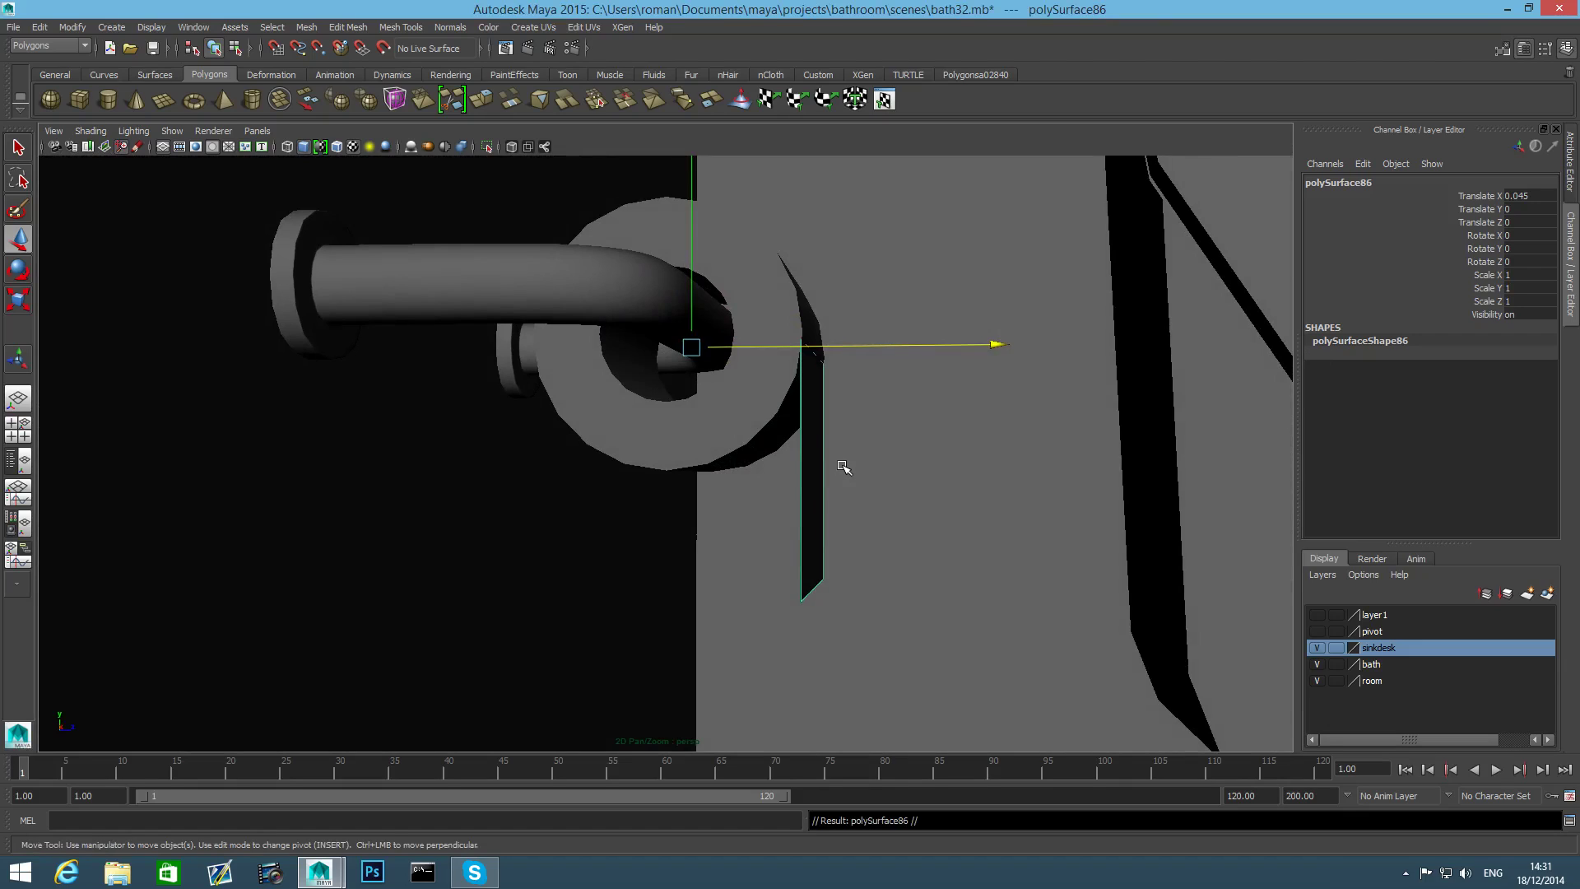
{"action": "left_click", "coordinate": [63, 27]}
{"action": "left_click", "coordinate": [94, 194]}
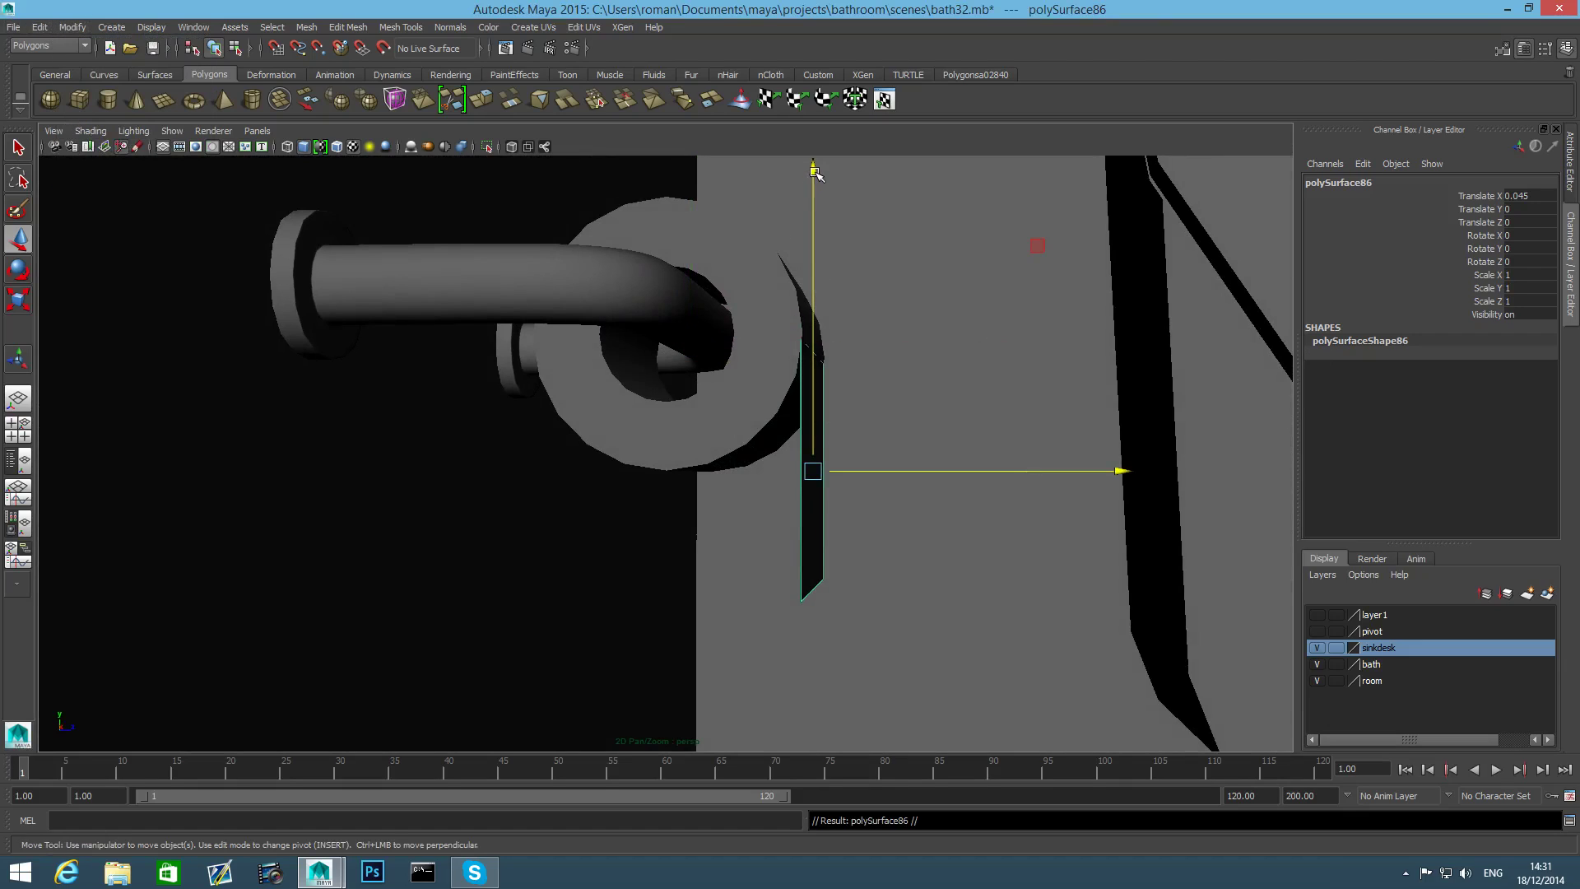
{"action": "left_click_drag", "start_coordinate": [815, 171], "coordinate": [802, 519]}
{"action": "left_click_drag", "start_coordinate": [949, 557], "coordinate": [873, 488], "text": "alt"}
{"action": "key", "text": "F8"}
{"action": "key", "text": "F8"}
{"action": "scroll", "coordinate": [872, 489], "scroll_direction": "down", "scroll_amount": 4}
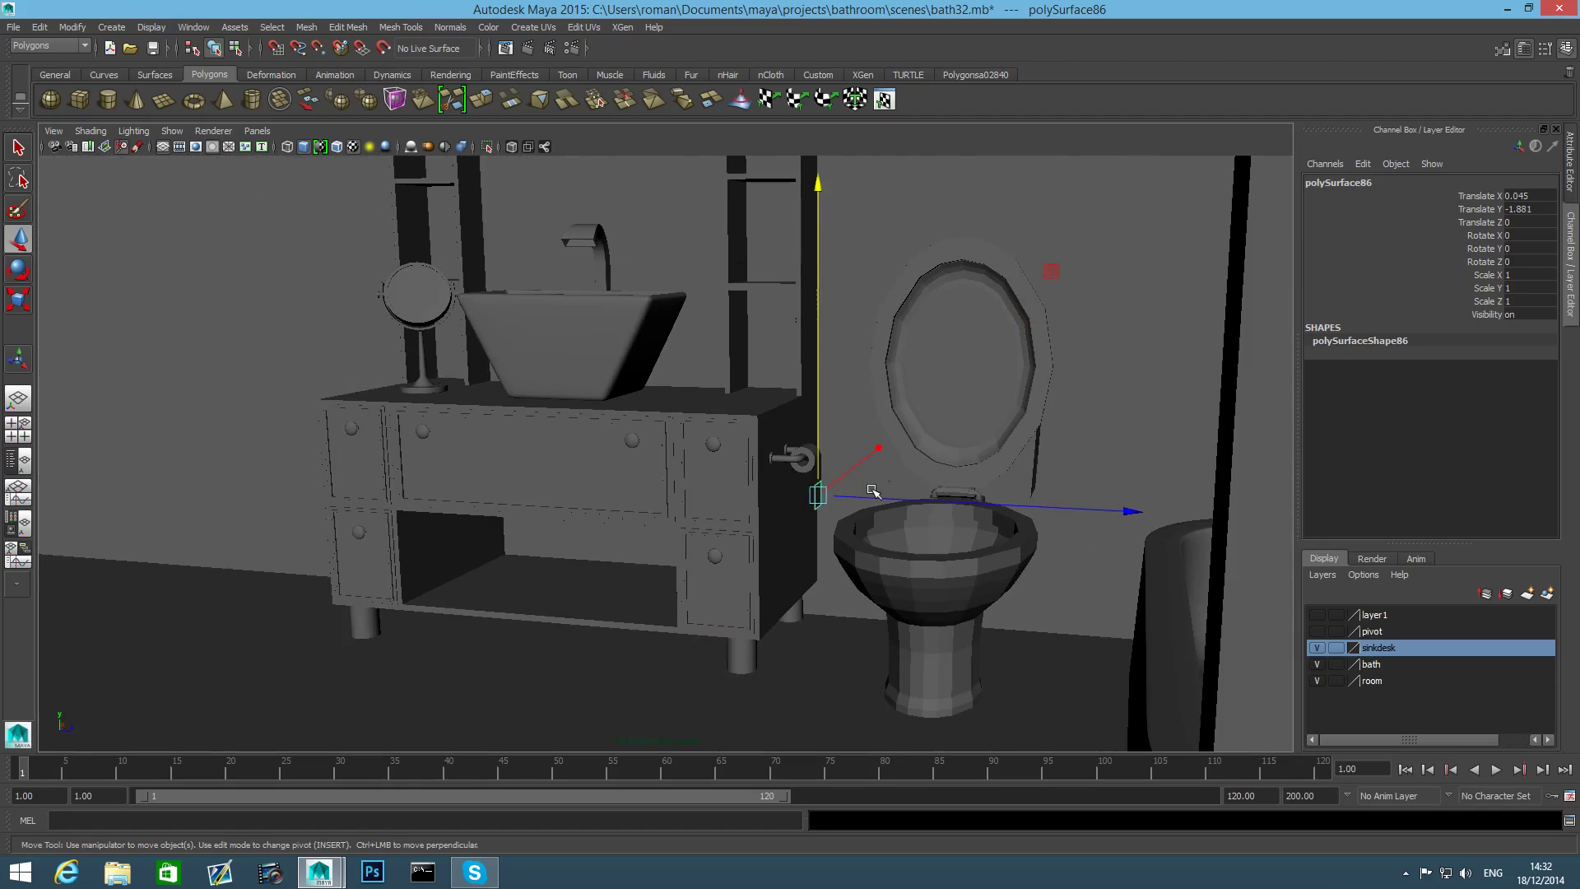
Save the scene under the new file name bath33.mb.
{"action": "left_click", "coordinate": [14, 27]}
{"action": "left_click", "coordinate": [47, 88]}
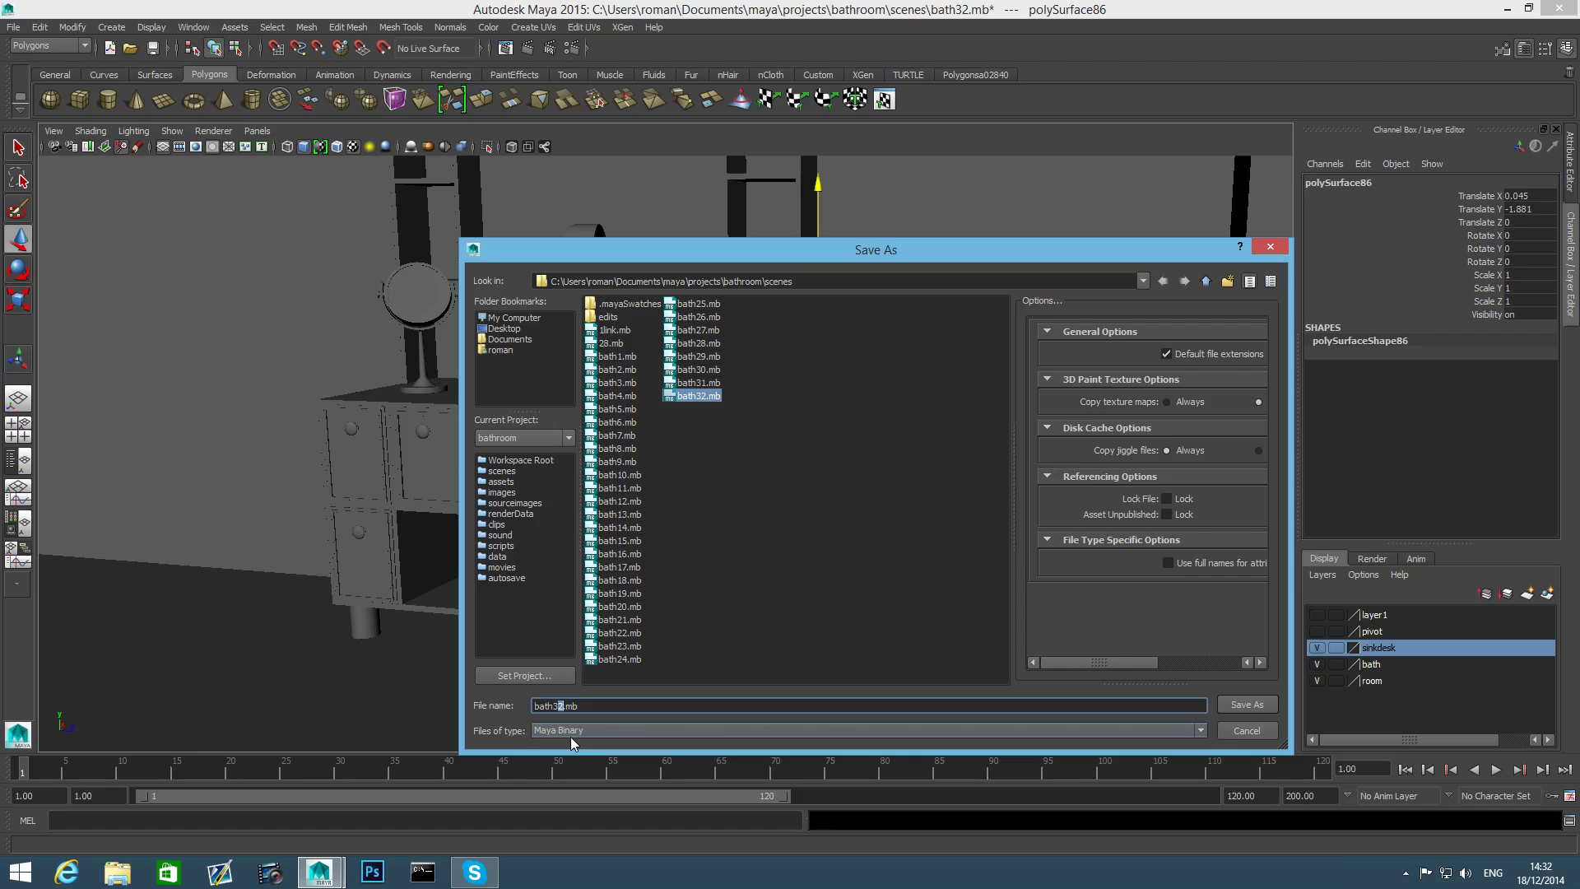
{"action": "left_click", "coordinate": [1248, 706]}
{"action": "scroll", "coordinate": [783, 550], "scroll_direction": "up", "scroll_amount": 3}
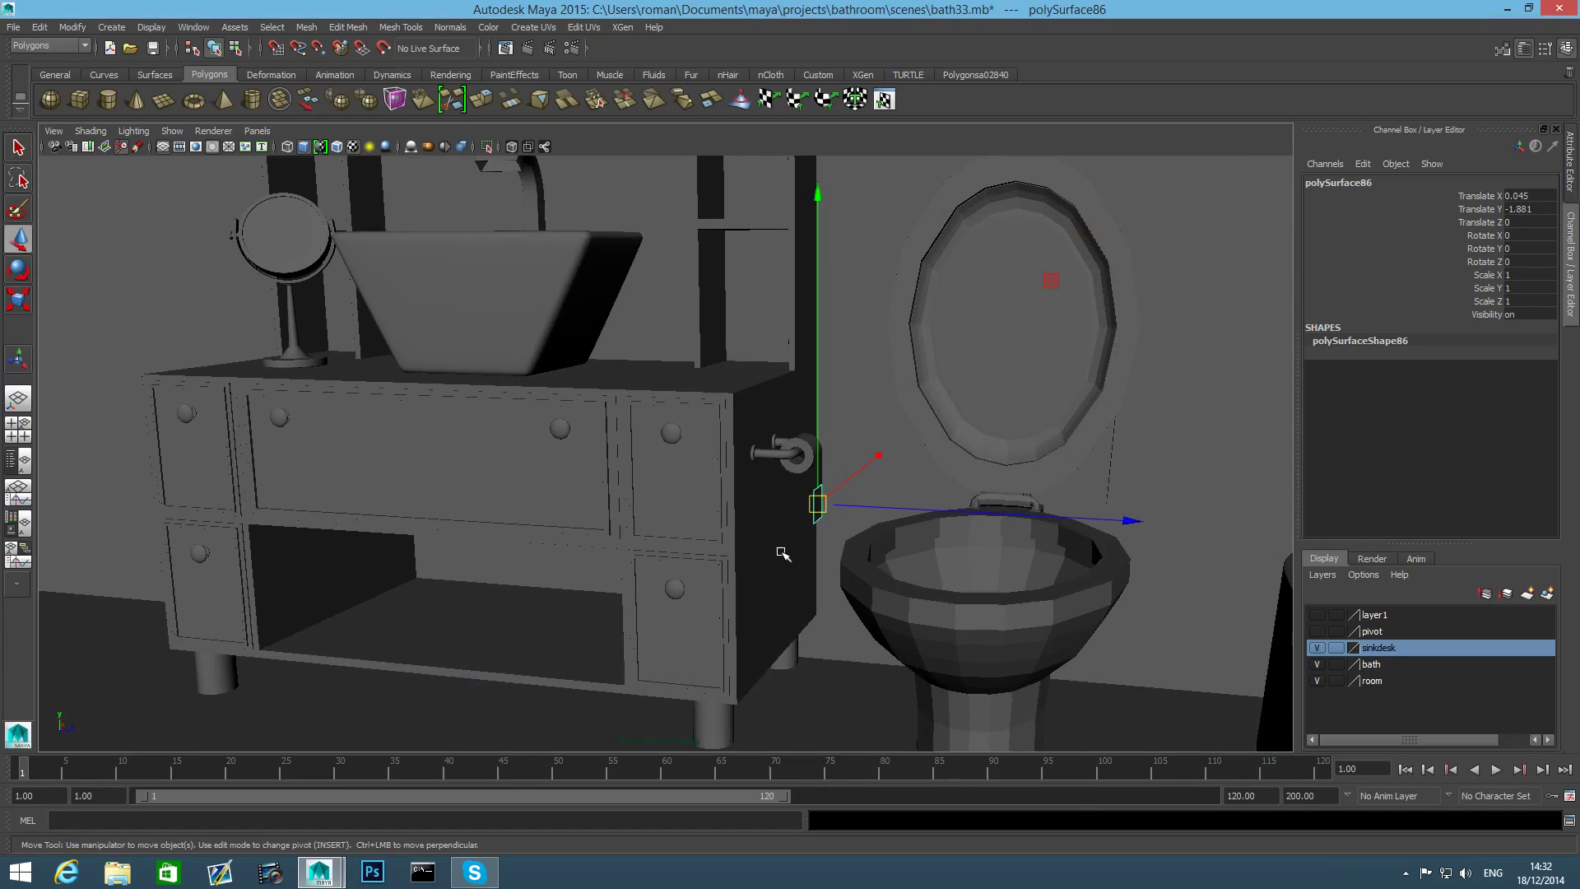
{"action": "left_click_drag", "start_coordinate": [783, 551], "coordinate": [1102, 496], "text": "alt"}
{"action": "left_click_drag", "start_coordinate": [1231, 477], "coordinate": [998, 487], "text": "alt"}
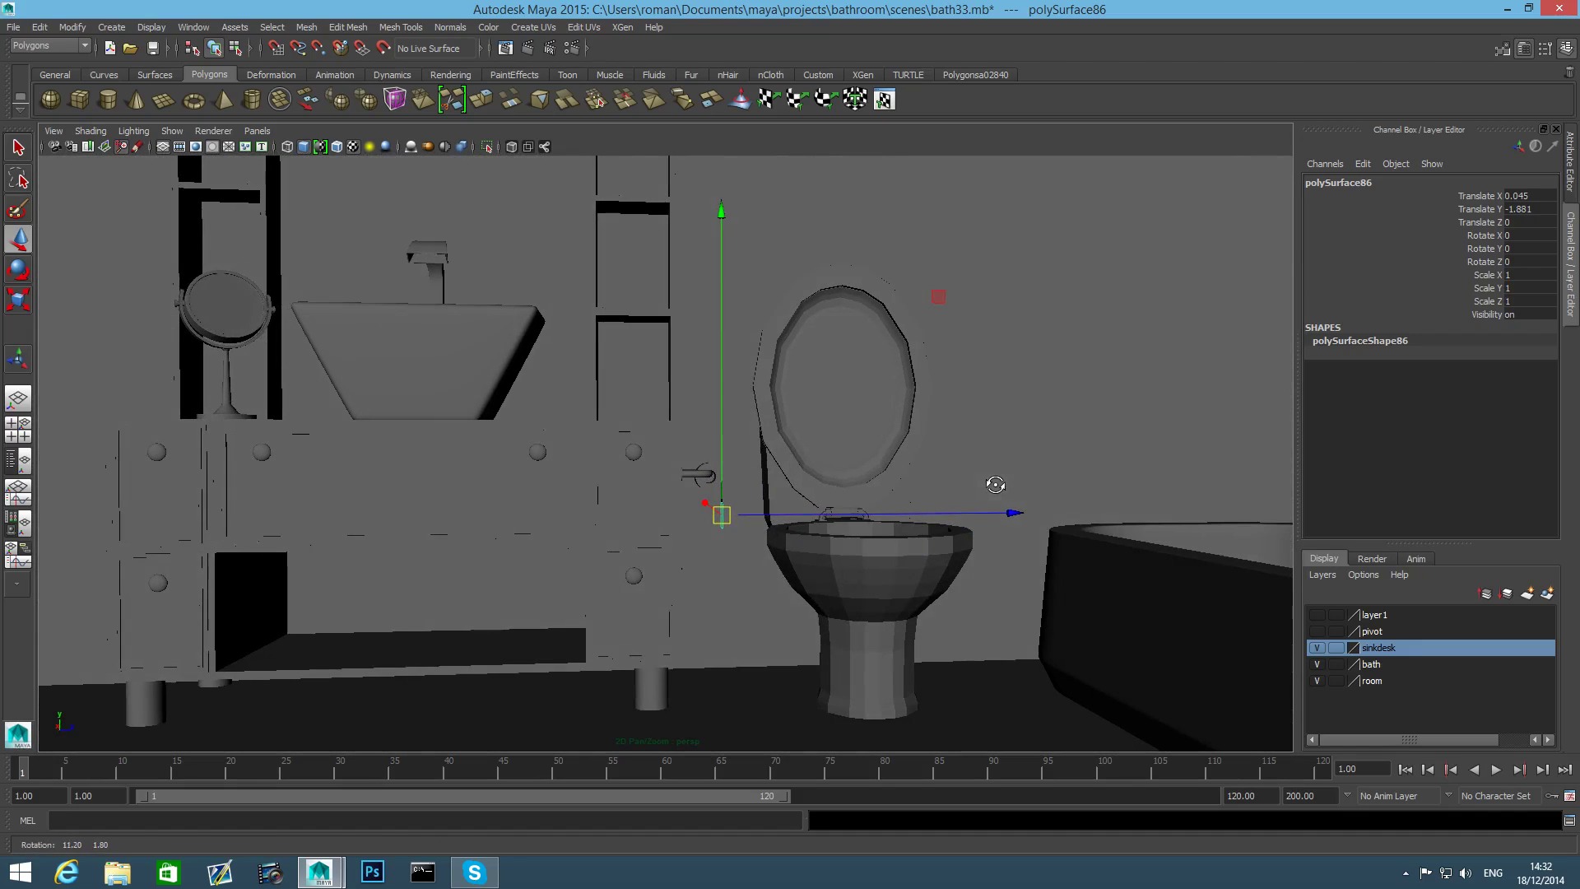